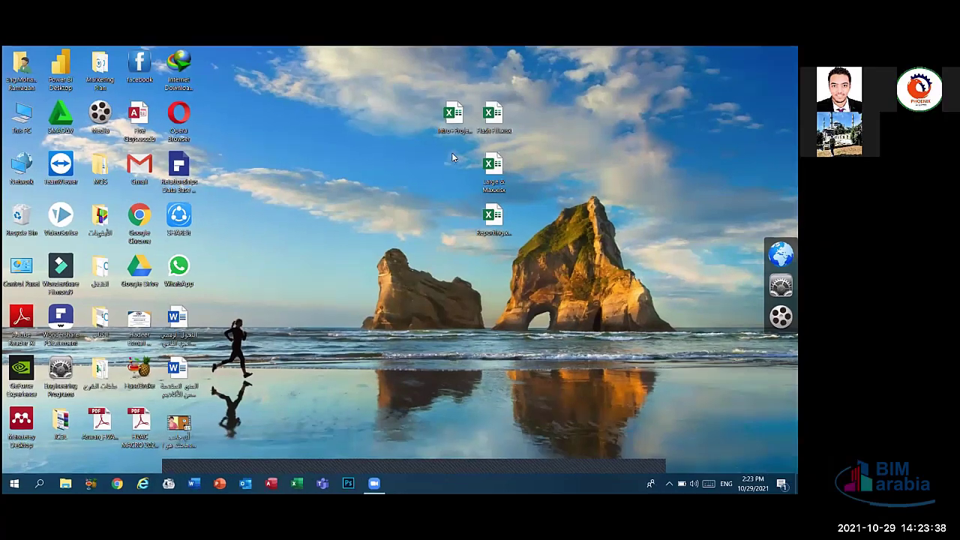
- Open Intro-Project.xlsx from the desktop files in Excel
{"action": "left_click", "coordinate": [461, 132]}
{"action": "left_click", "coordinate": [489, 129]}
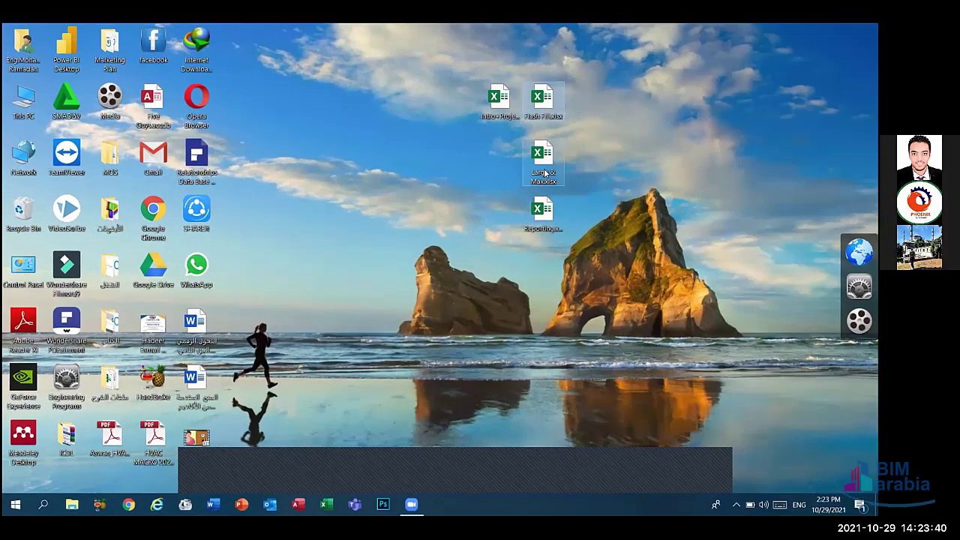
{"action": "left_click", "coordinate": [544, 218]}
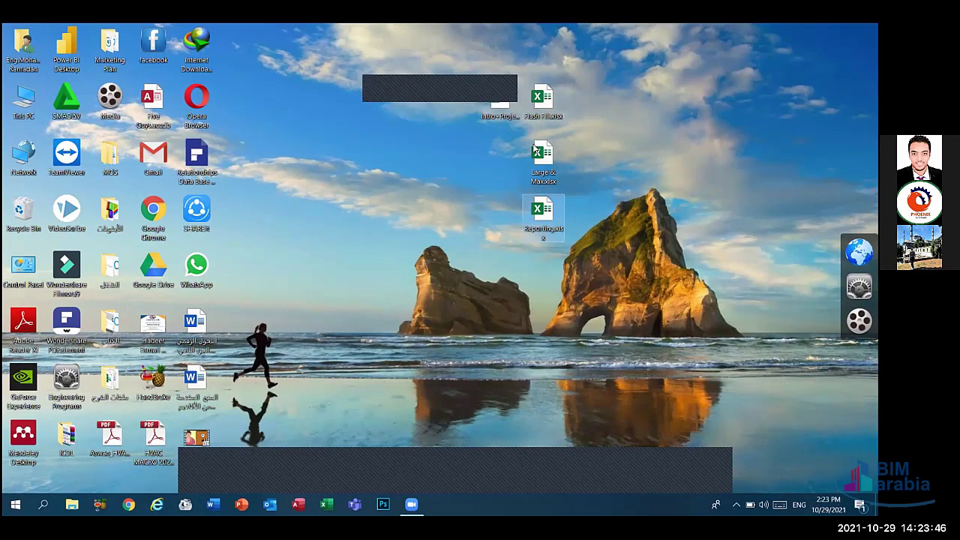
{"action": "left_click", "coordinate": [516, 118]}
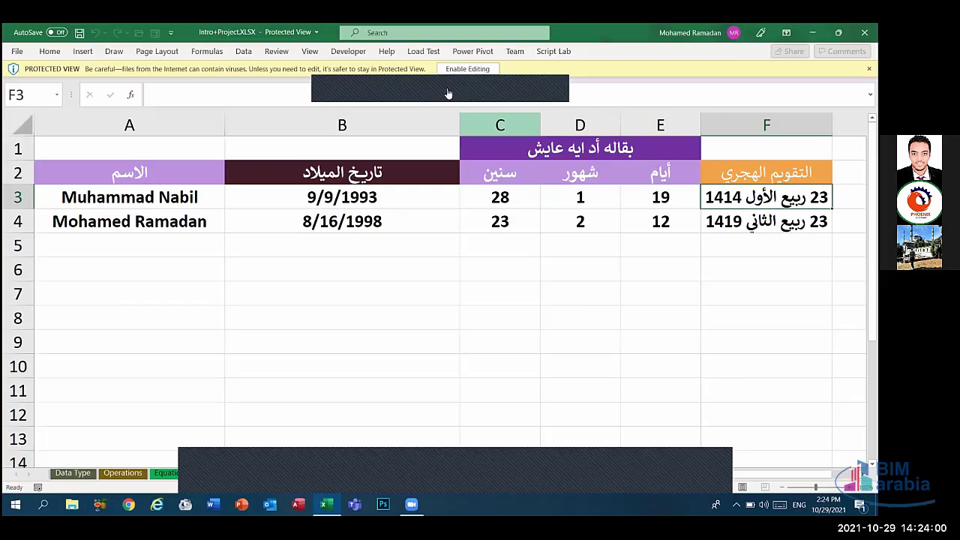
- Enable editing, then review cells E2–E10 and B11–D12 on the Data Type sheet
{"action": "left_click", "coordinate": [461, 70]}
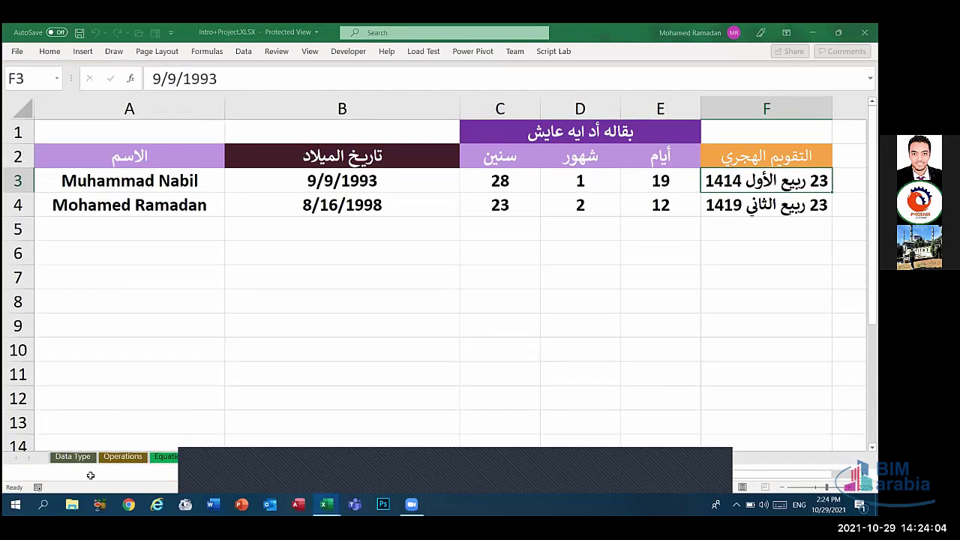
{"action": "left_click", "coordinate": [88, 474]}
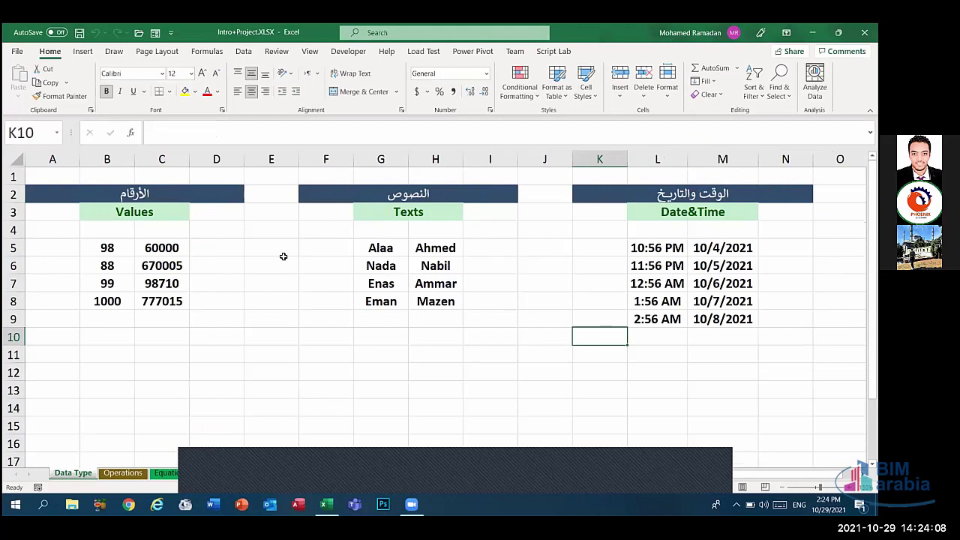
{"action": "left_click", "coordinate": [279, 255]}
{"action": "left_click", "coordinate": [260, 187]}
{"action": "left_click", "coordinate": [259, 279]}
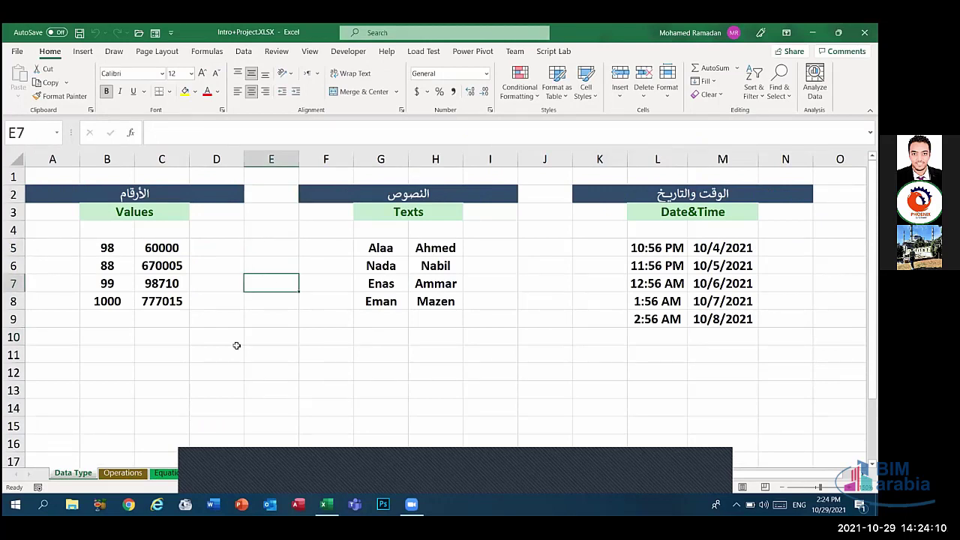
{"action": "left_click", "coordinate": [225, 355]}
{"action": "left_click", "coordinate": [154, 373]}
{"action": "left_click", "coordinate": [133, 369]}
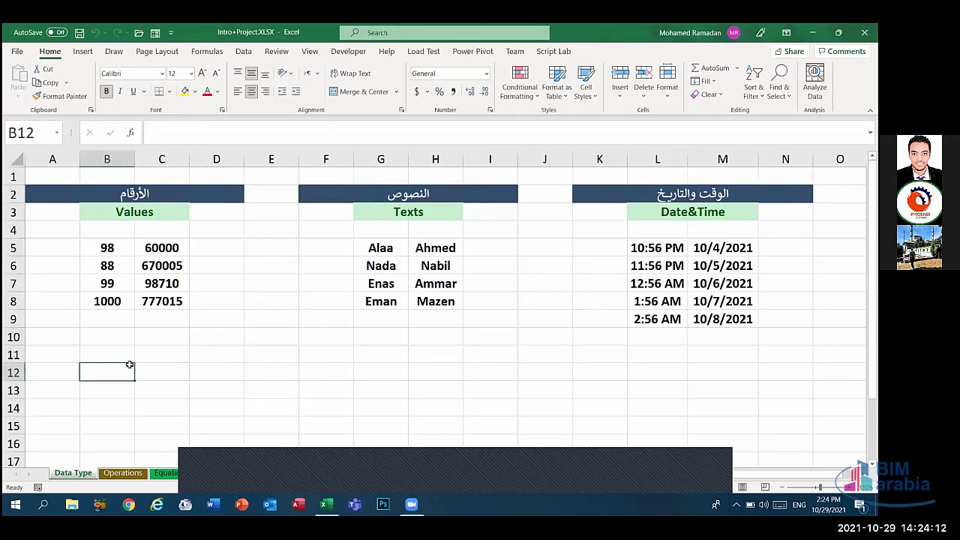
{"action": "left_click", "coordinate": [109, 352]}
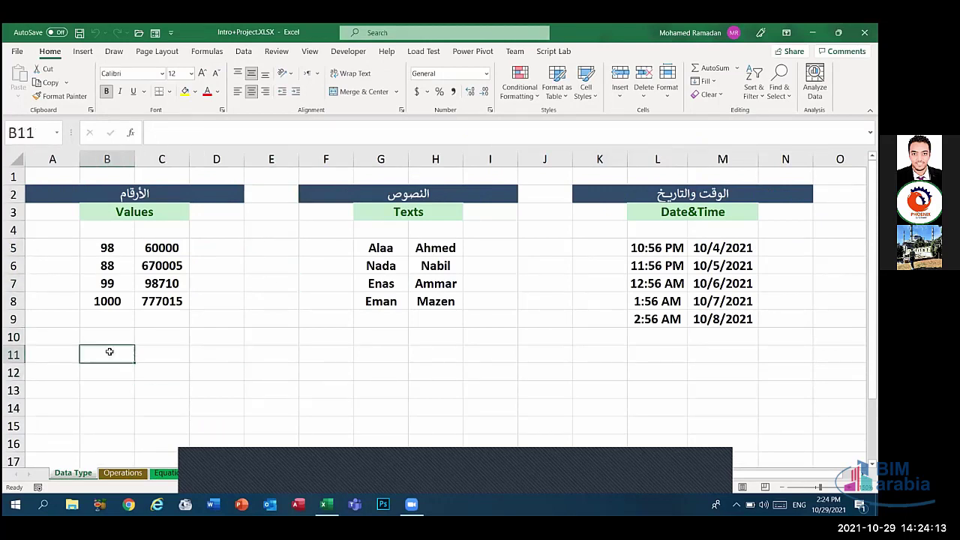
{"action": "left_click", "coordinate": [214, 336]}
{"action": "left_click", "coordinate": [288, 340]}
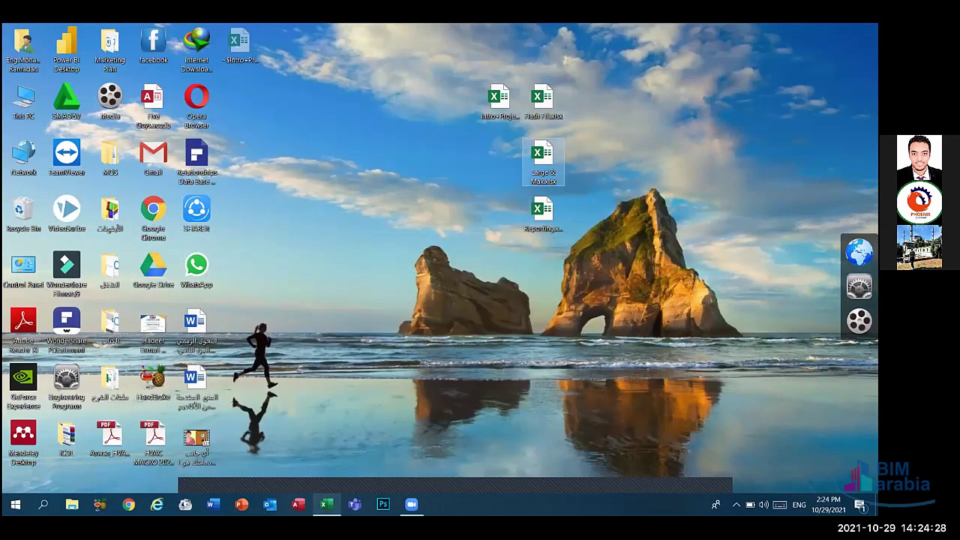
- Launch a new Excel window from the taskbar jump list
{"action": "right_click", "coordinate": [326, 504]}
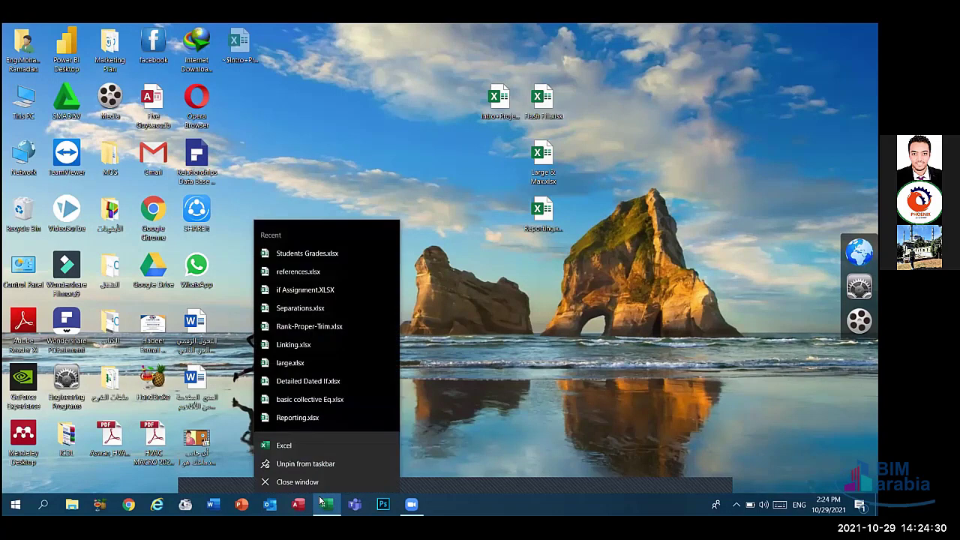
{"action": "left_click", "coordinate": [296, 442]}
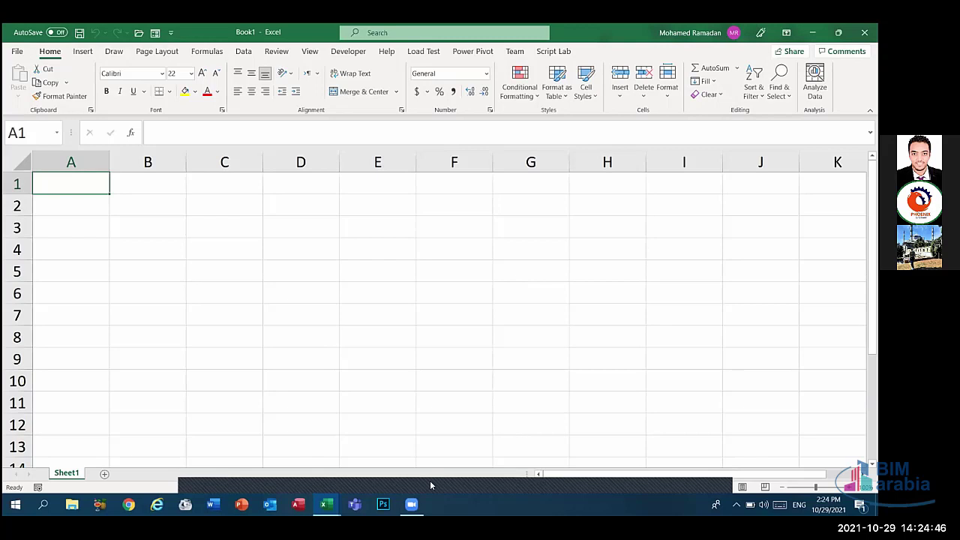
{"action": "mouse_move", "coordinate": [463, 453]}
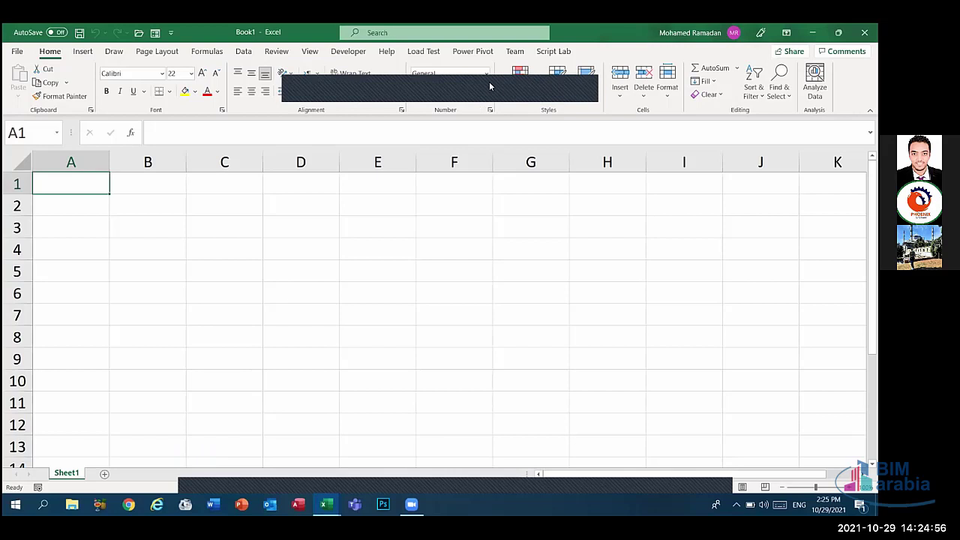
- Move the active cell among A1, A2 and B1, ending back at A1
{"action": "left_click", "coordinate": [68, 182]}
{"action": "left_click", "coordinate": [70, 199]}
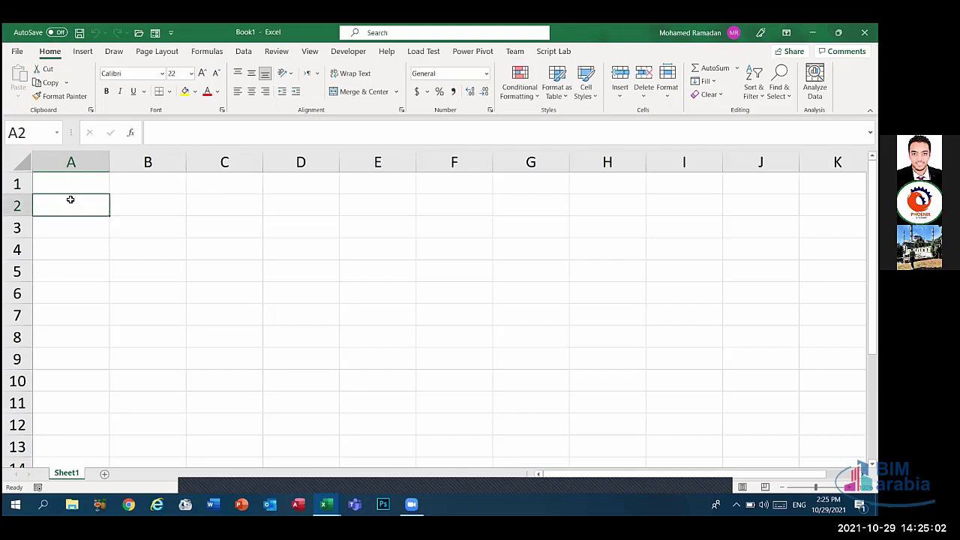
{"action": "key", "text": "Up"}
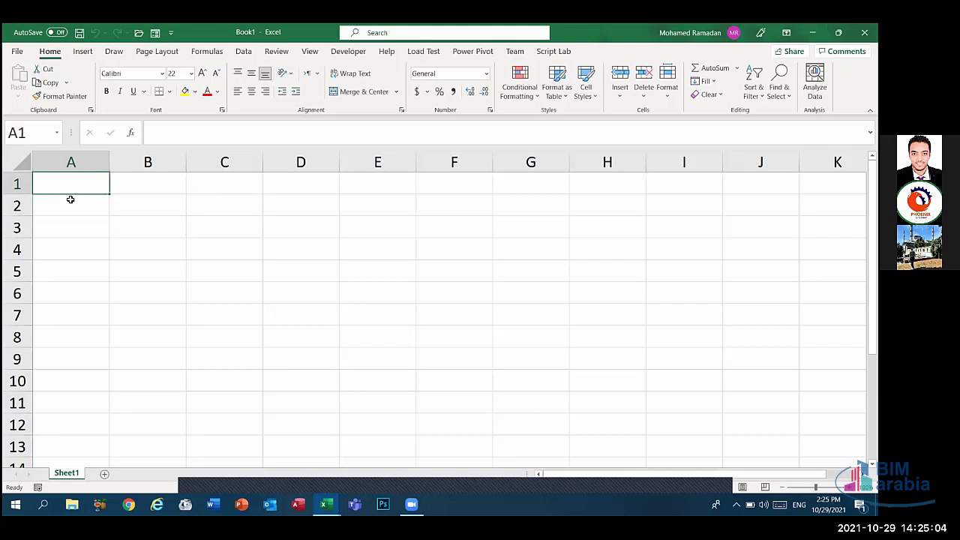
{"action": "key", "text": "Right"}
{"action": "key", "text": "Left"}
{"action": "key", "text": "Right"}
{"action": "key", "text": "Left"}
{"action": "key", "text": "Right"}
{"action": "key", "text": "Right"}
{"action": "key", "text": "Home"}
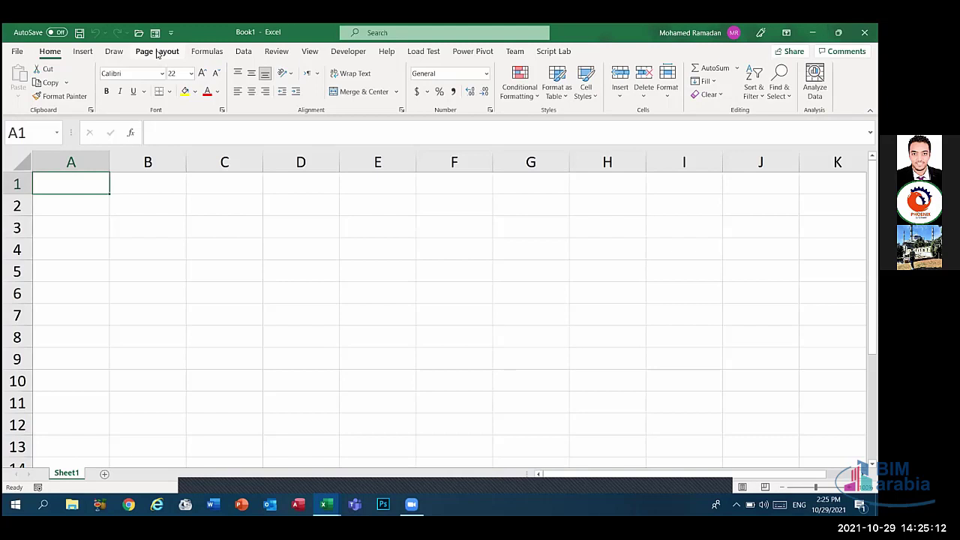
- Switch Book1's sheet to right-to-left direction, then back to left-to-right
{"action": "left_click", "coordinate": [158, 54]}
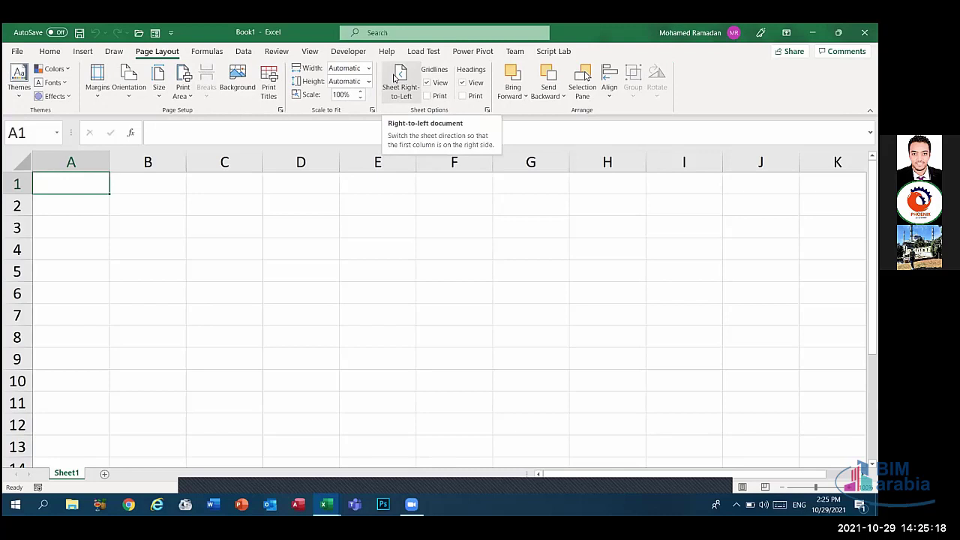
{"action": "left_click", "coordinate": [395, 78]}
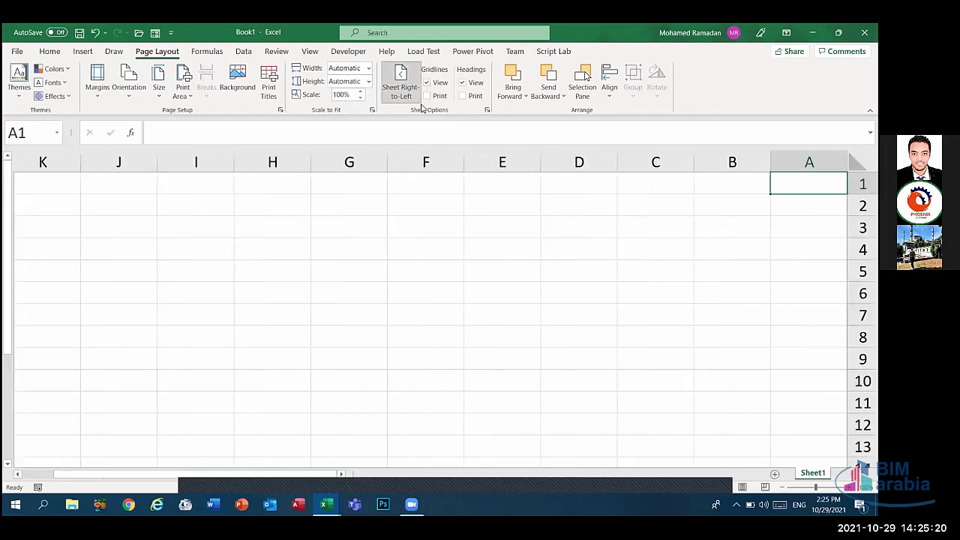
{"action": "left_click", "coordinate": [778, 157]}
{"action": "left_click", "coordinate": [400, 73]}
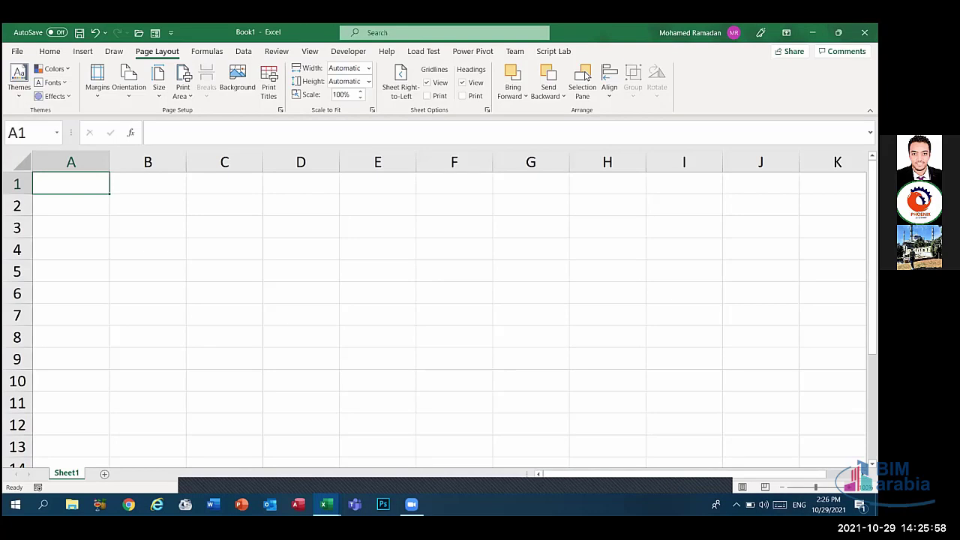
{"action": "left_click", "coordinate": [862, 487]}
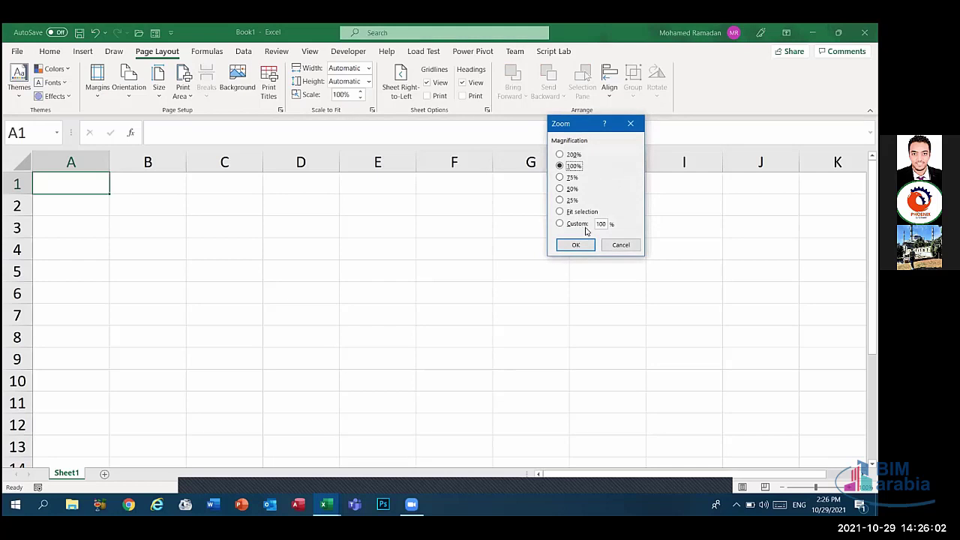
{"action": "left_click", "coordinate": [620, 244]}
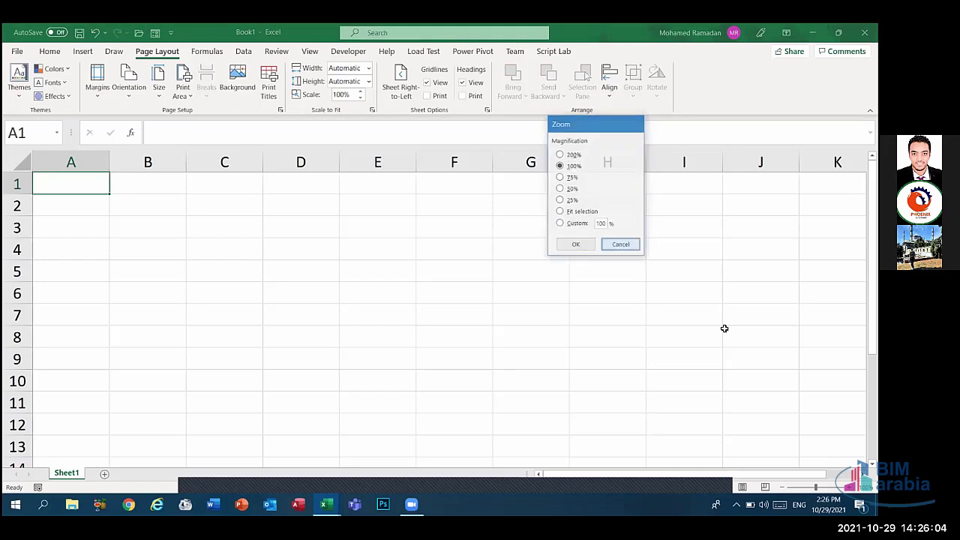
{"action": "left_click", "coordinate": [849, 487]}
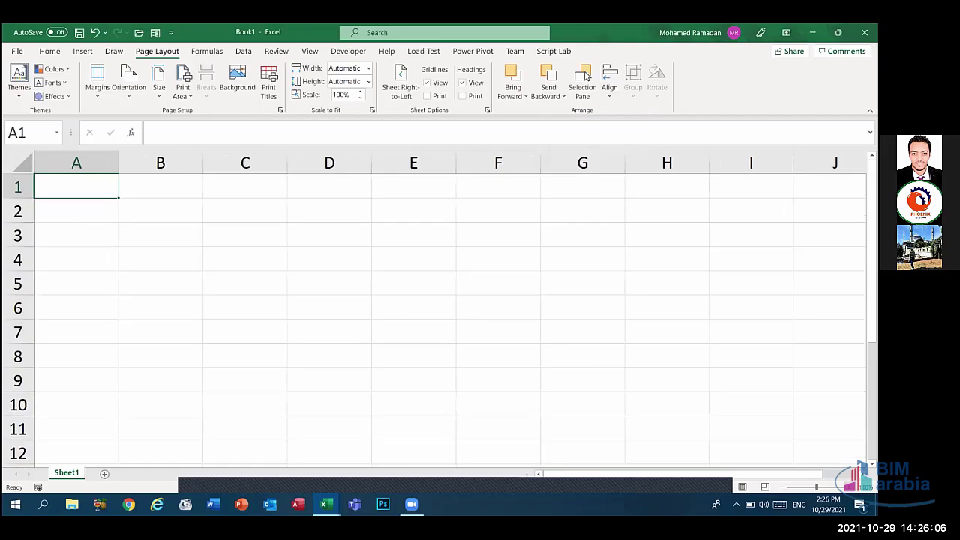
{"action": "left_click", "coordinate": [849, 486]}
{"action": "left_click", "coordinate": [849, 487]}
{"action": "left_click", "coordinate": [849, 487]}
{"action": "left_click", "coordinate": [849, 486]}
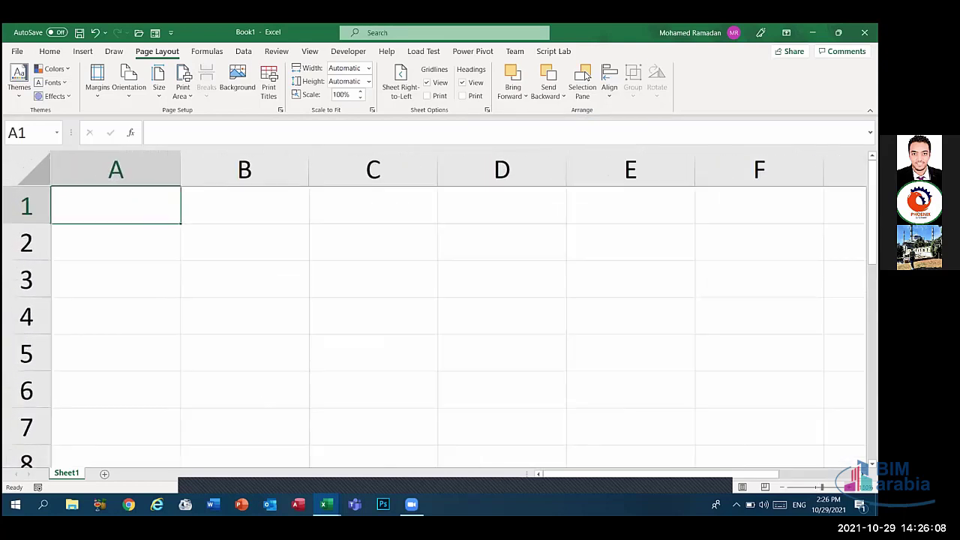
{"action": "left_click", "coordinate": [849, 487]}
{"action": "left_click", "coordinate": [850, 487]}
{"action": "left_click", "coordinate": [850, 486]}
{"action": "left_click", "coordinate": [850, 487]}
{"action": "left_click", "coordinate": [850, 486]}
{"action": "left_click", "coordinate": [849, 487]}
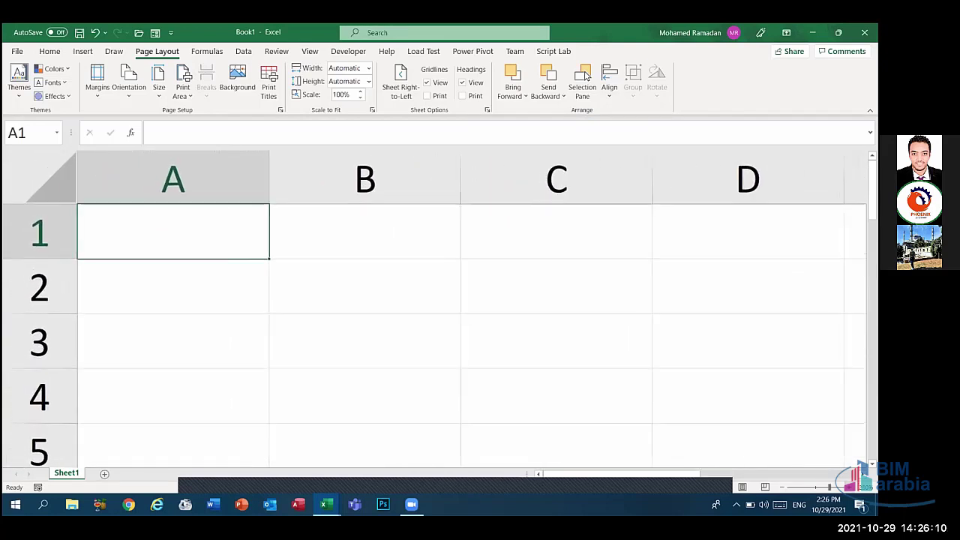
{"action": "left_click", "coordinate": [849, 486]}
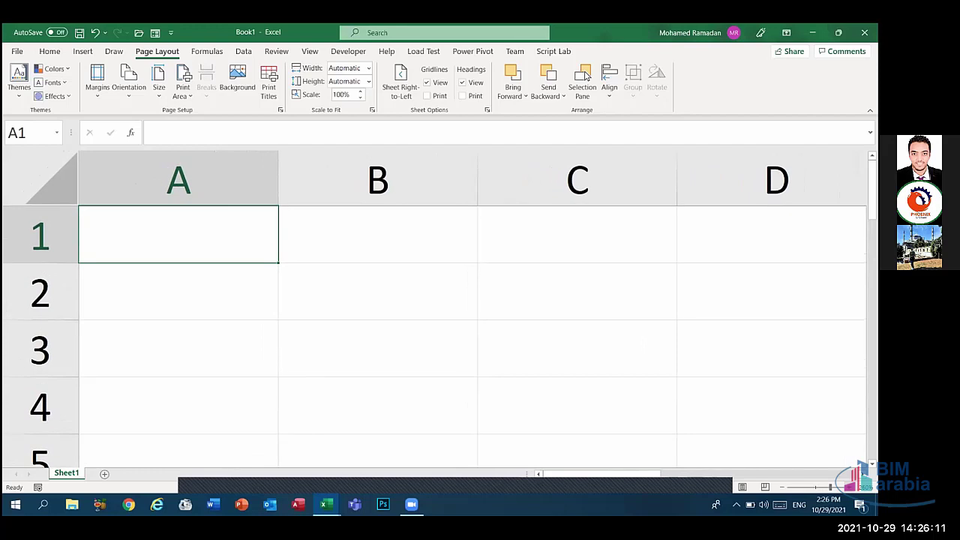
{"action": "left_click", "coordinate": [208, 301]}
{"action": "left_click", "coordinate": [176, 252]}
{"action": "left_click", "coordinate": [185, 283]}
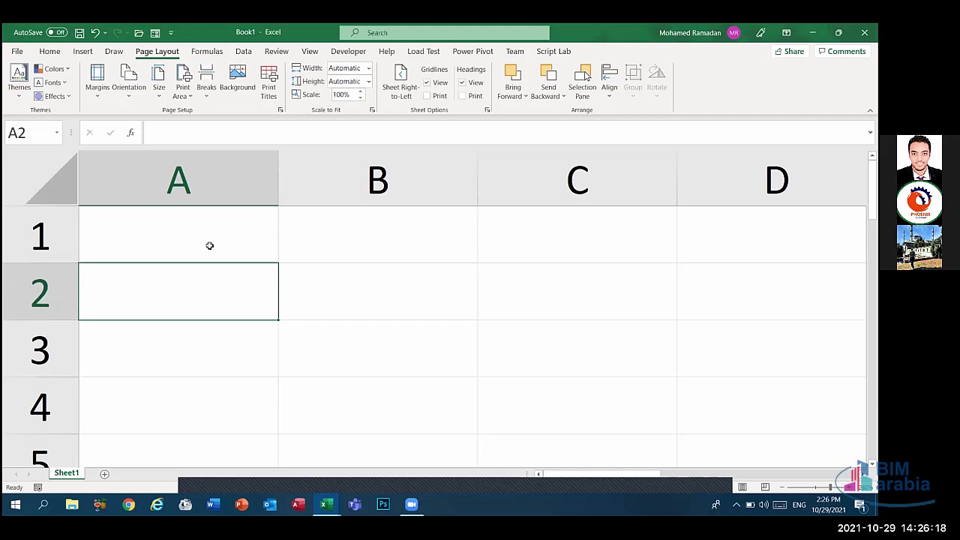
{"action": "left_click", "coordinate": [180, 224]}
{"action": "left_click", "coordinate": [206, 300]}
{"action": "key", "text": "Down"}
{"action": "key", "text": "Down"}
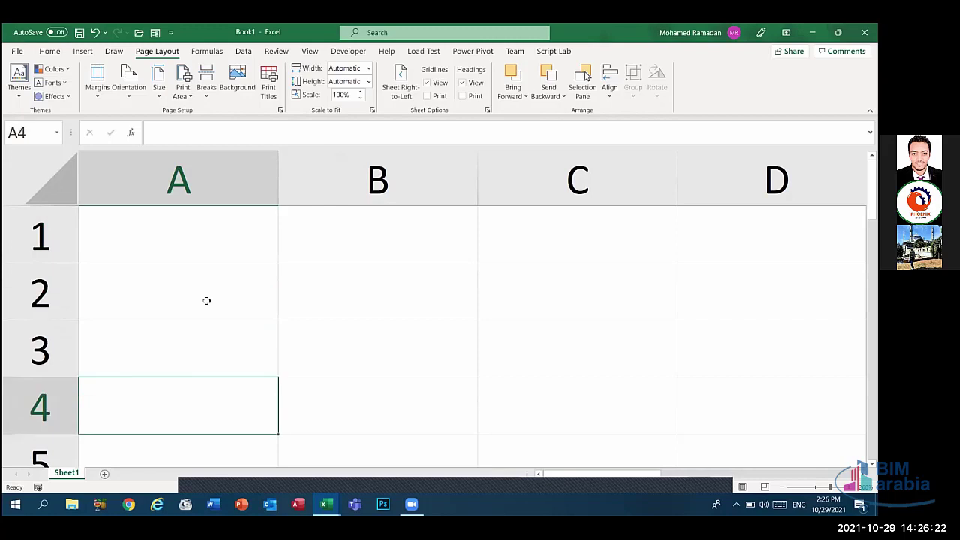
{"action": "scroll", "coordinate": [206, 300], "scroll_direction": "down", "scroll_amount": 1}
{"action": "key", "text": "Up"}
{"action": "key", "text": "Up"}
{"action": "key", "text": "Up"}
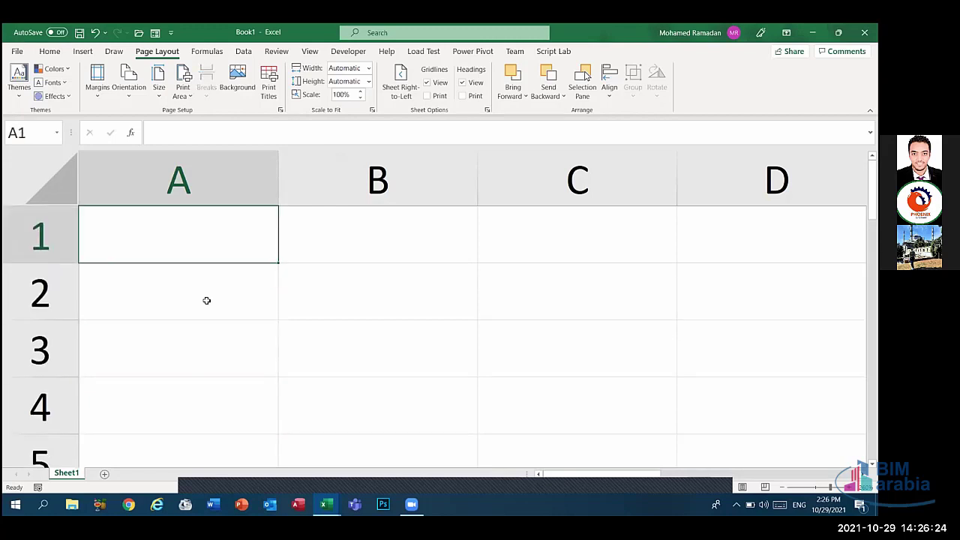
{"action": "key", "text": "Down"}
{"action": "key", "text": "Up"}
{"action": "left_click", "coordinate": [782, 487]}
{"action": "scroll", "coordinate": [435, 310], "scroll_direction": "down", "scroll_amount": 1}
{"action": "scroll", "coordinate": [434, 310], "scroll_direction": "down", "scroll_amount": 1}
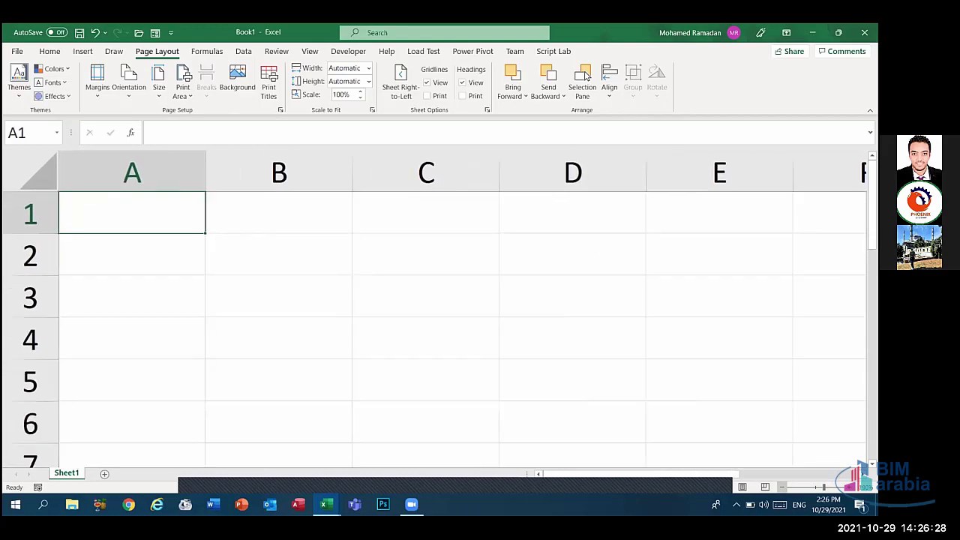
{"action": "scroll", "coordinate": [435, 310], "scroll_direction": "down", "scroll_amount": 1}
{"action": "scroll", "coordinate": [435, 309], "scroll_direction": "down", "scroll_amount": 1}
{"action": "scroll", "coordinate": [151, 176], "scroll_direction": "down", "scroll_amount": 1}
{"action": "scroll", "coordinate": [151, 175], "scroll_direction": "down", "scroll_amount": 1}
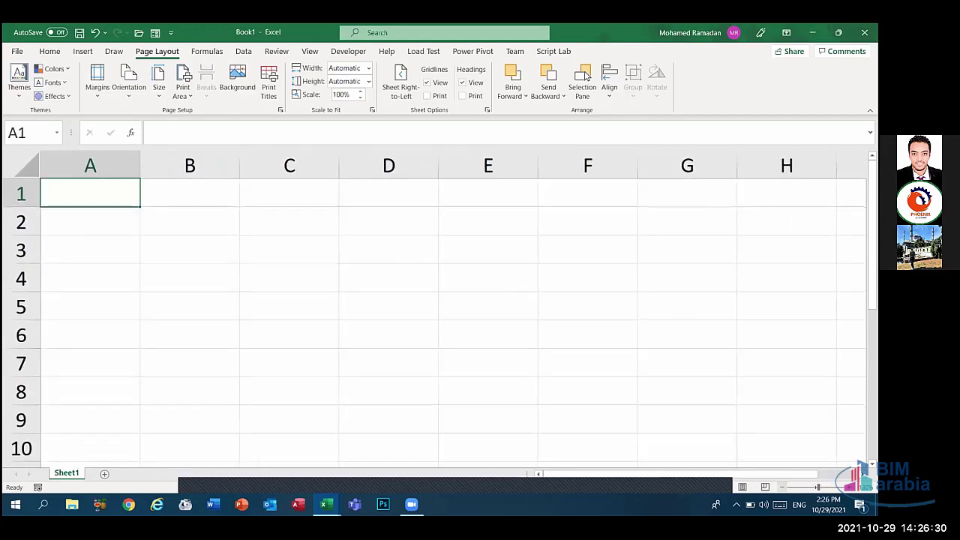
{"action": "left_click", "coordinate": [133, 211]}
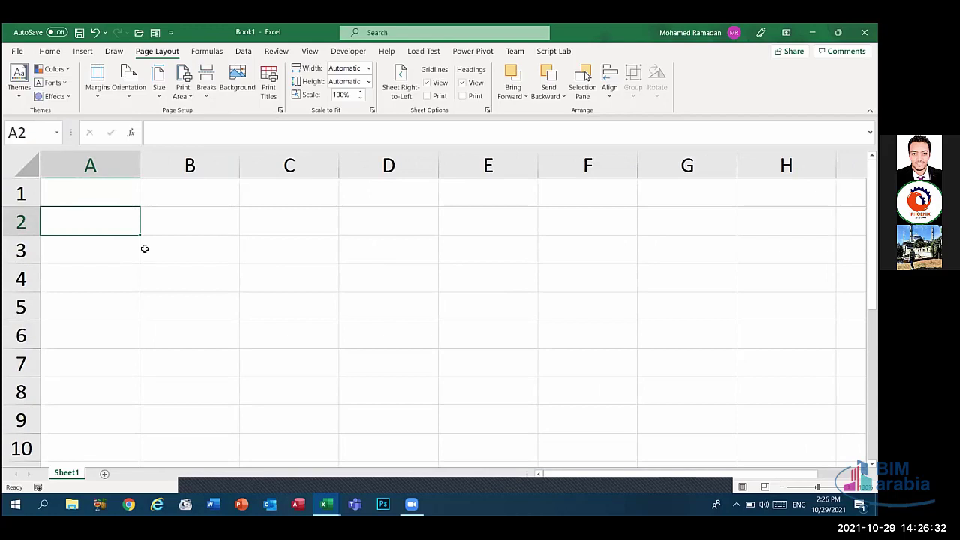
{"action": "left_click", "coordinate": [107, 193]}
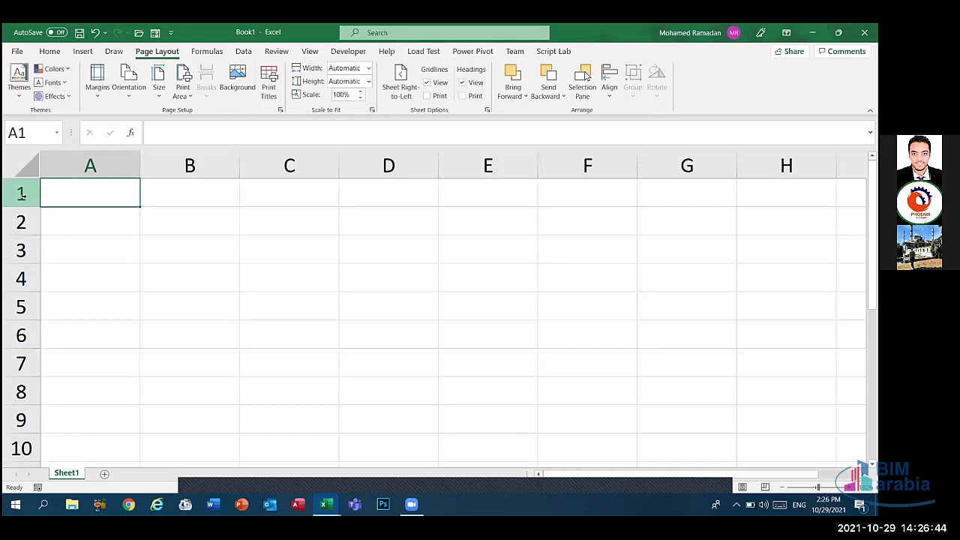
{"action": "left_click", "coordinate": [149, 265]}
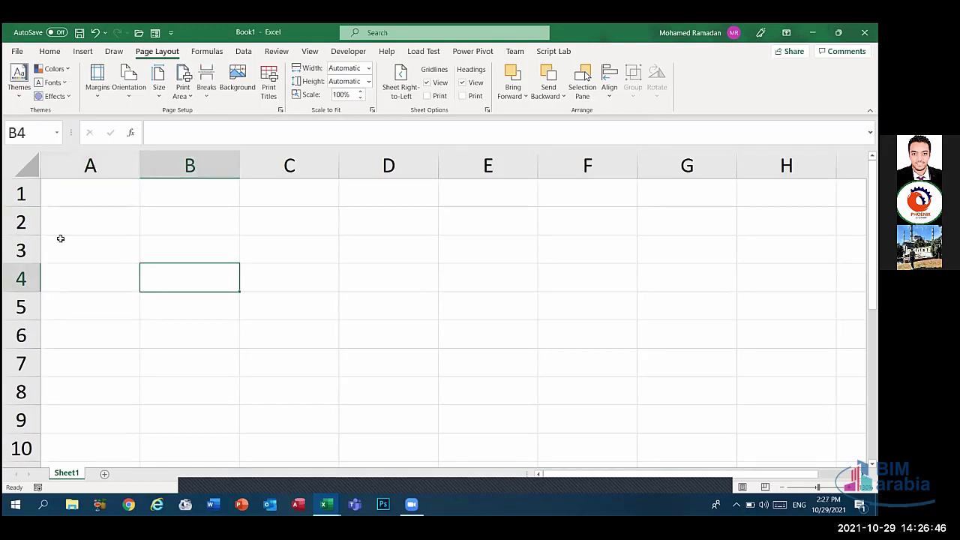
{"action": "left_click", "coordinate": [62, 240]}
{"action": "left_click", "coordinate": [222, 238]}
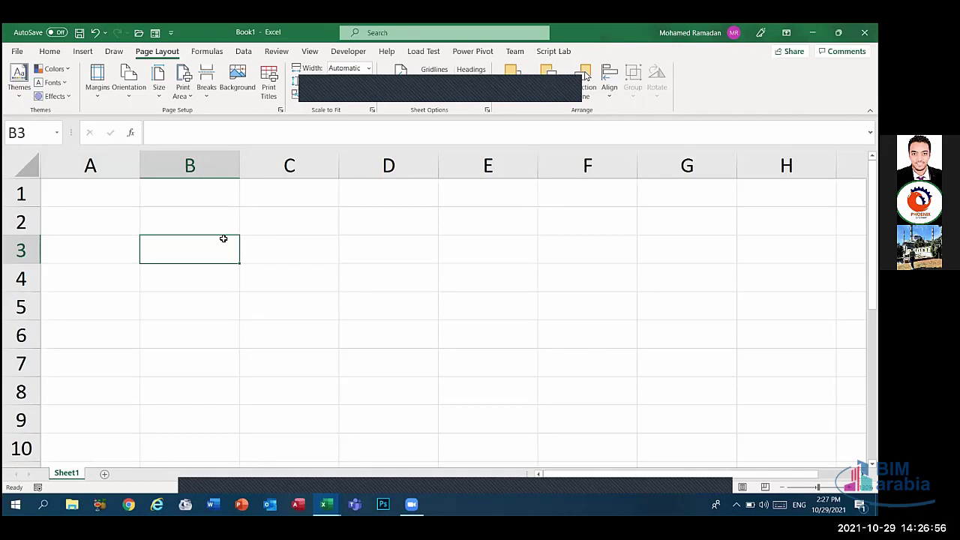
{"action": "type", "text": "a"}
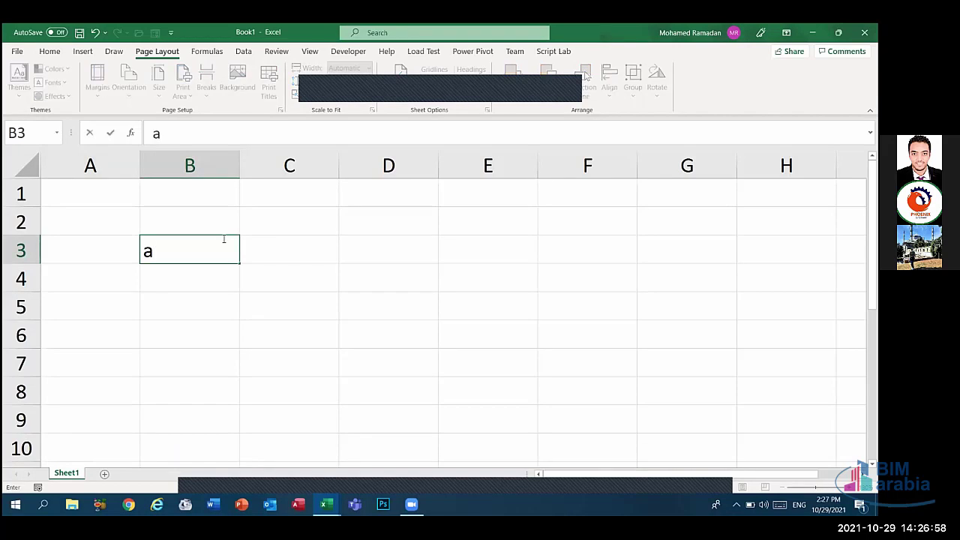
{"action": "key", "text": "BackSpace"}
{"action": "left_click", "coordinate": [192, 337]}
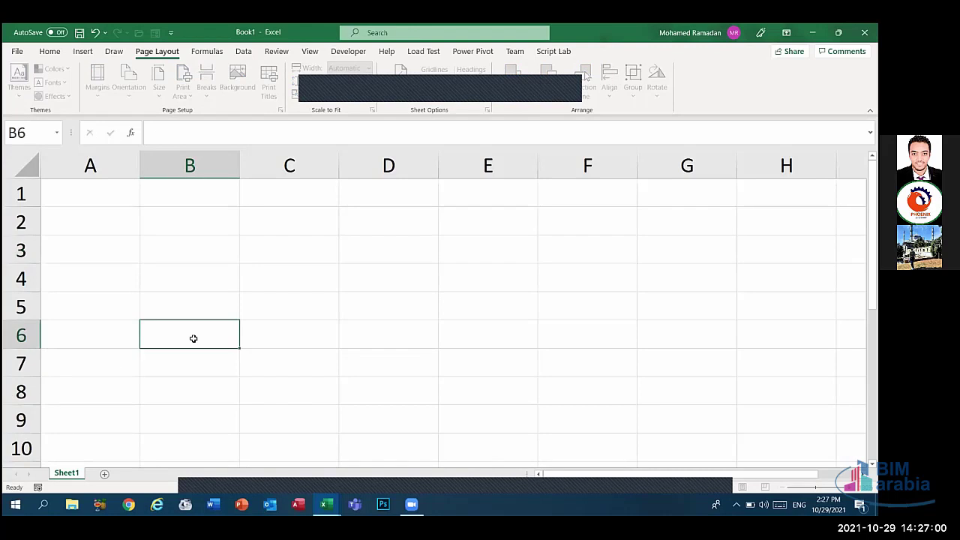
{"action": "left_click", "coordinate": [88, 193]}
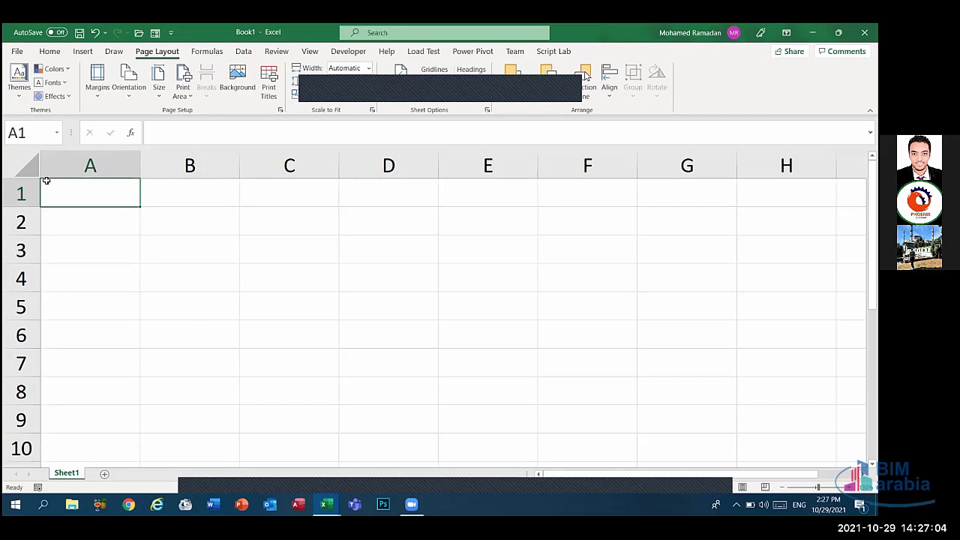
{"action": "type", "text": "a"}
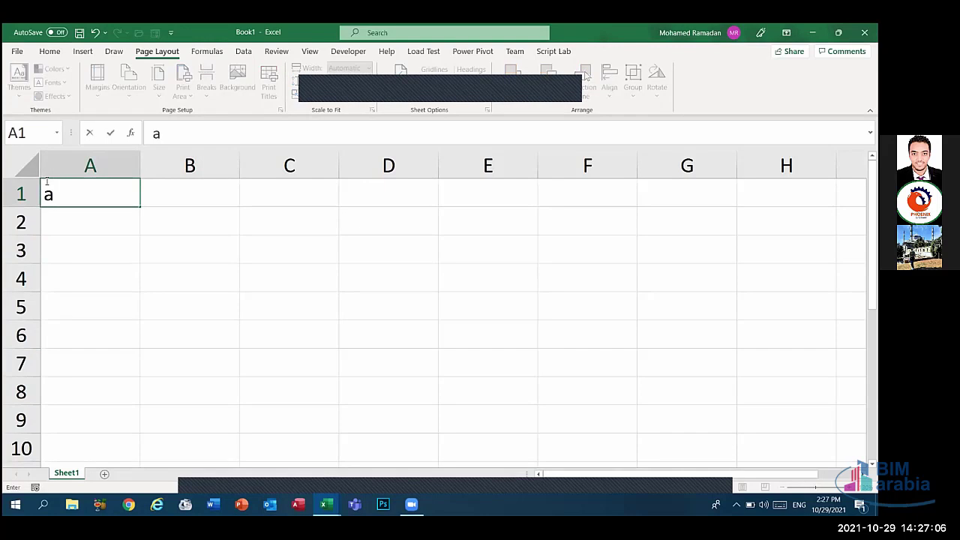
{"action": "key", "text": "BackSpace"}
{"action": "left_click", "coordinate": [111, 308]}
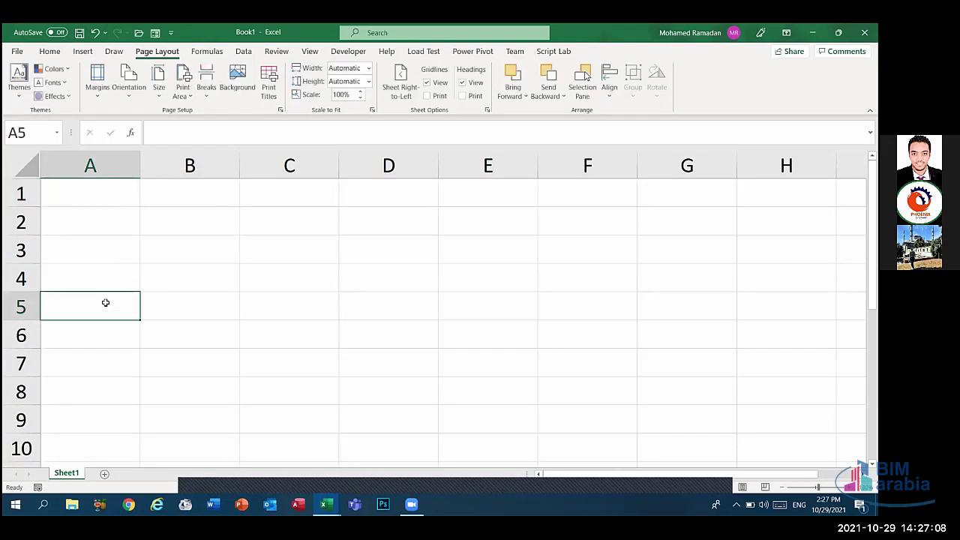
{"action": "type", "text": "a"}
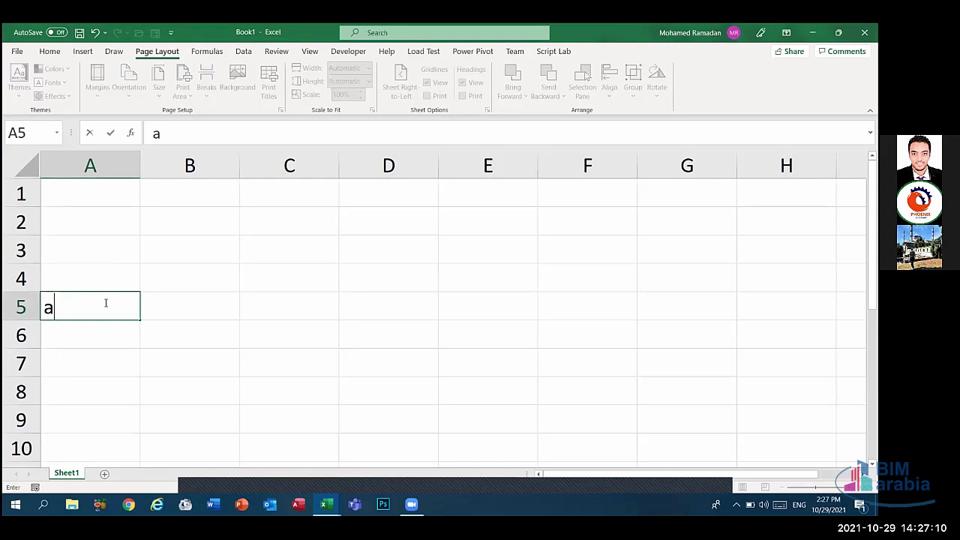
{"action": "key", "text": "BackSpace"}
{"action": "left_click", "coordinate": [92, 227]}
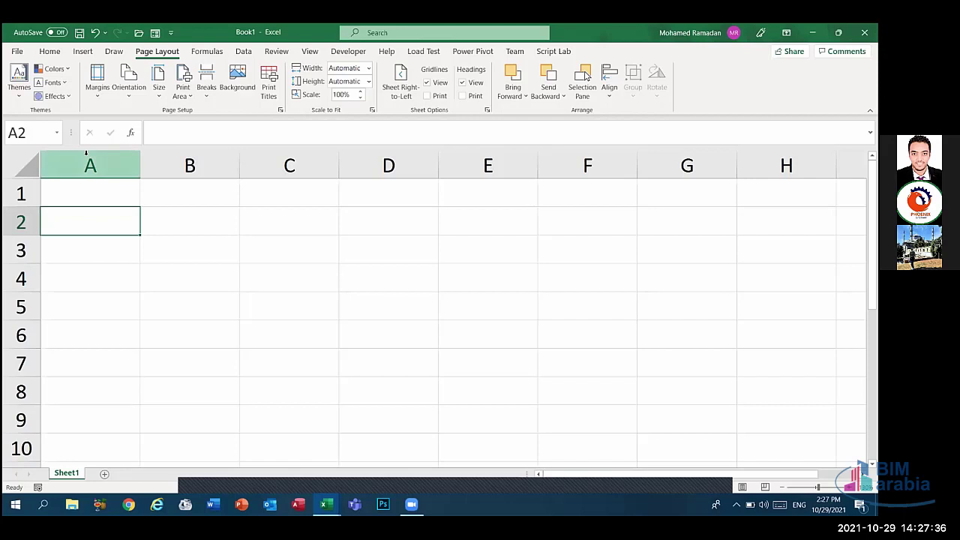
{"action": "left_click", "coordinate": [22, 162]}
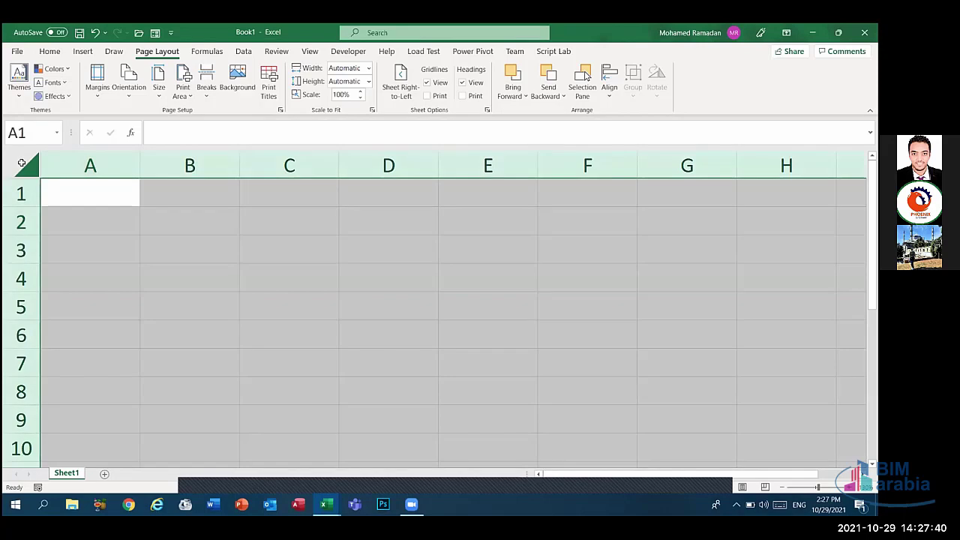
{"action": "left_click", "coordinate": [70, 198]}
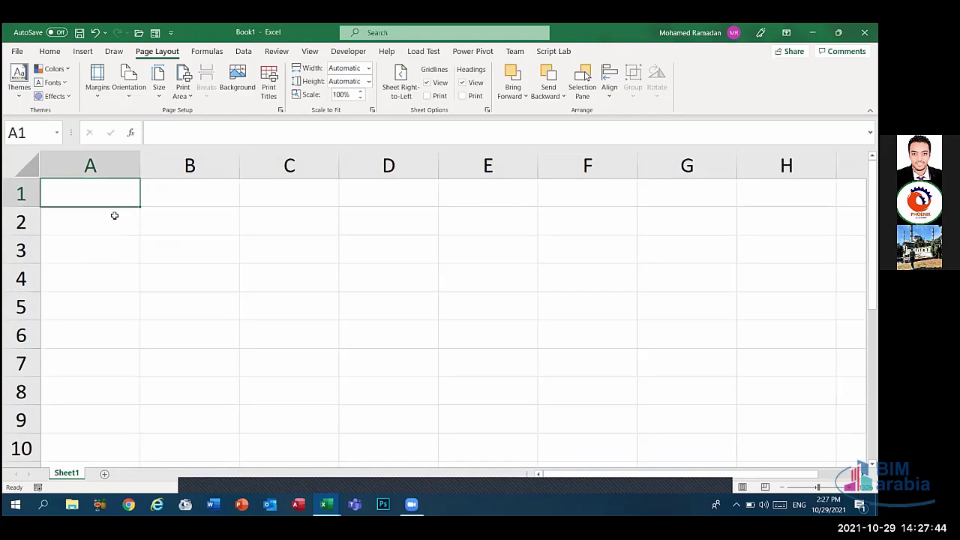
{"action": "left_click", "coordinate": [114, 215], "text": "shift"}
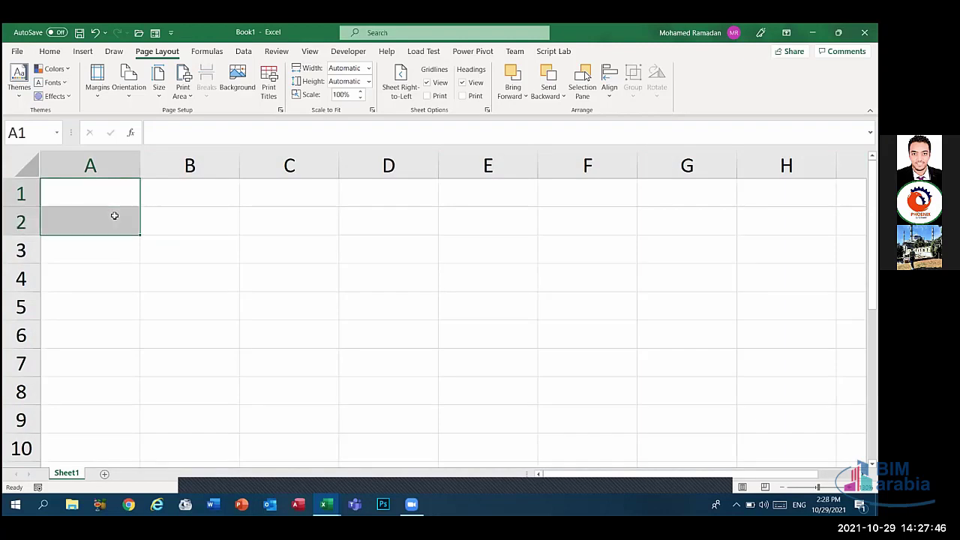
{"action": "key", "text": "shift+Down"}
{"action": "key", "text": "shift+Up"}
{"action": "key", "text": "shift+Up"}
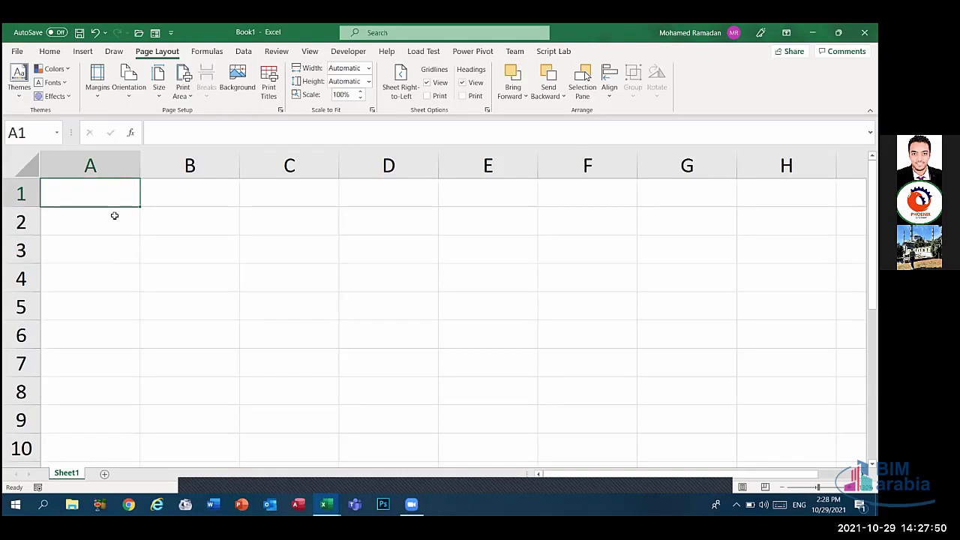
{"action": "key", "text": "shift+Down"}
{"action": "key", "text": "shift+Up"}
{"action": "left_click", "coordinate": [116, 218]}
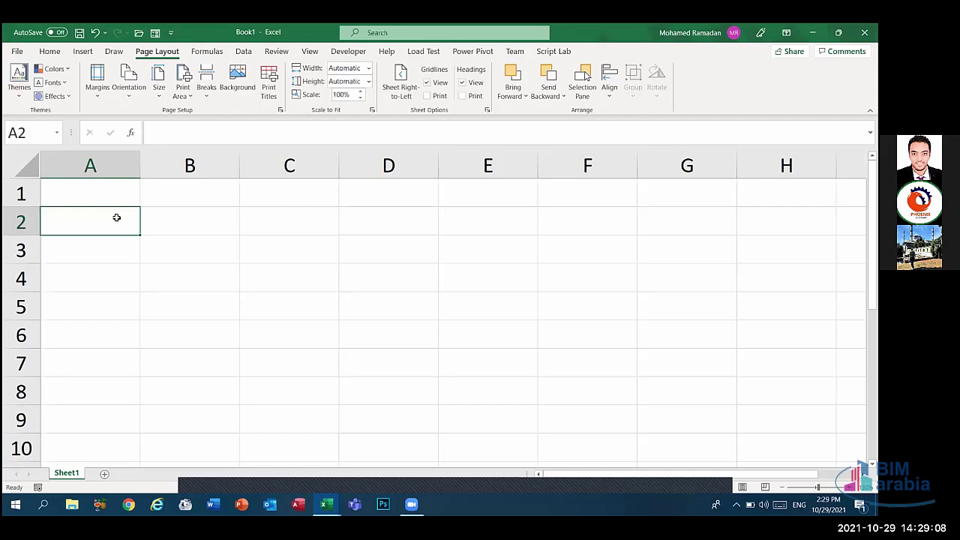
{"action": "key", "text": "ctrl+shift+Down"}
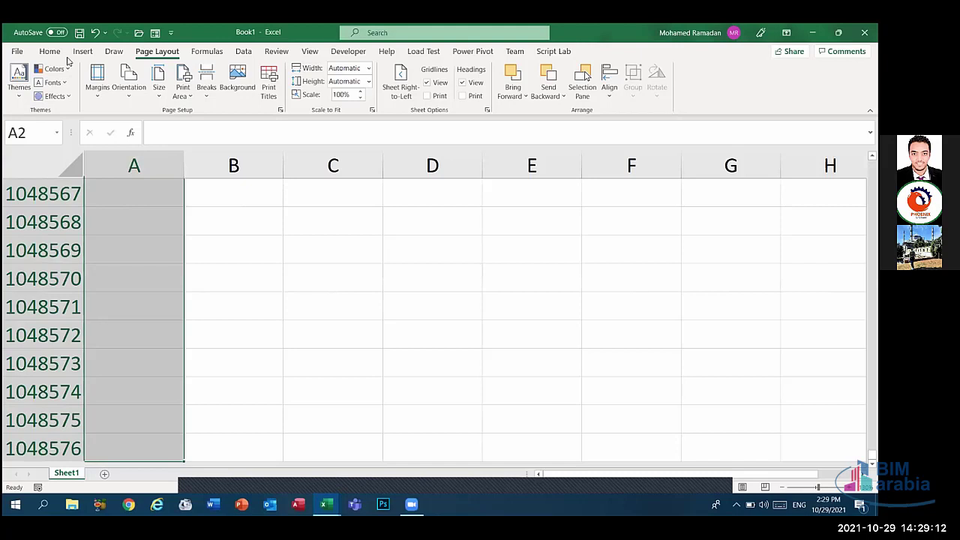
{"action": "left_click", "coordinate": [237, 285]}
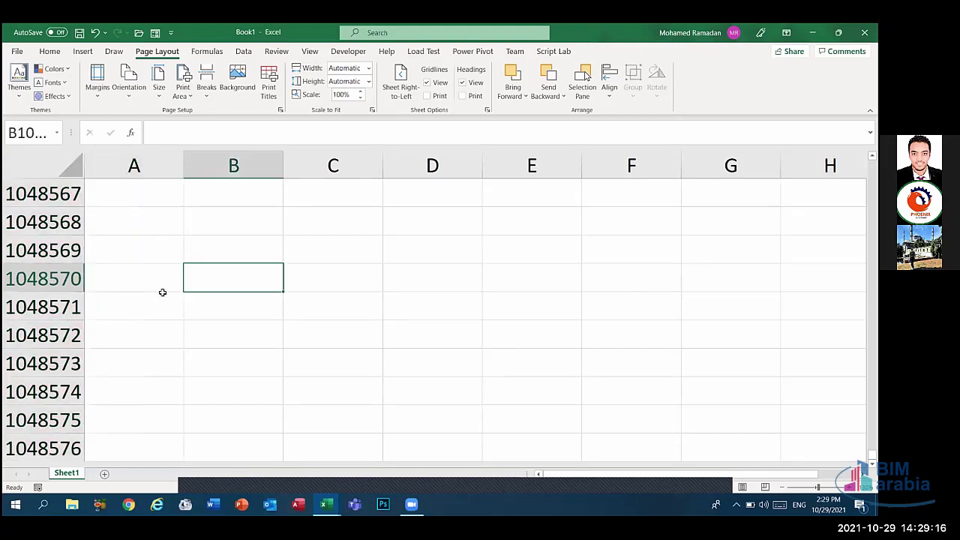
{"action": "key", "text": "ctrl+shift+Up"}
{"action": "key", "text": "Left"}
{"action": "key", "text": "Right"}
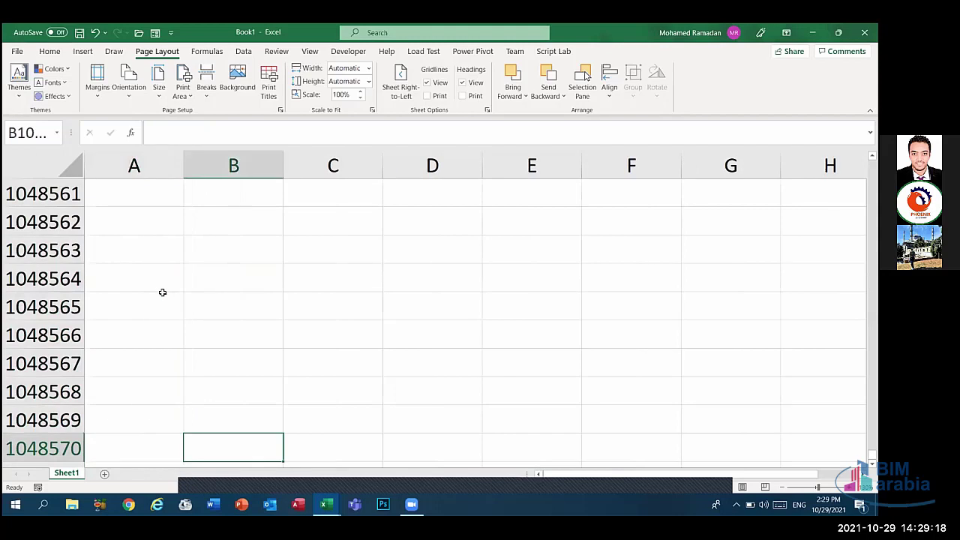
{"action": "key", "text": "ctrl+shift+Up"}
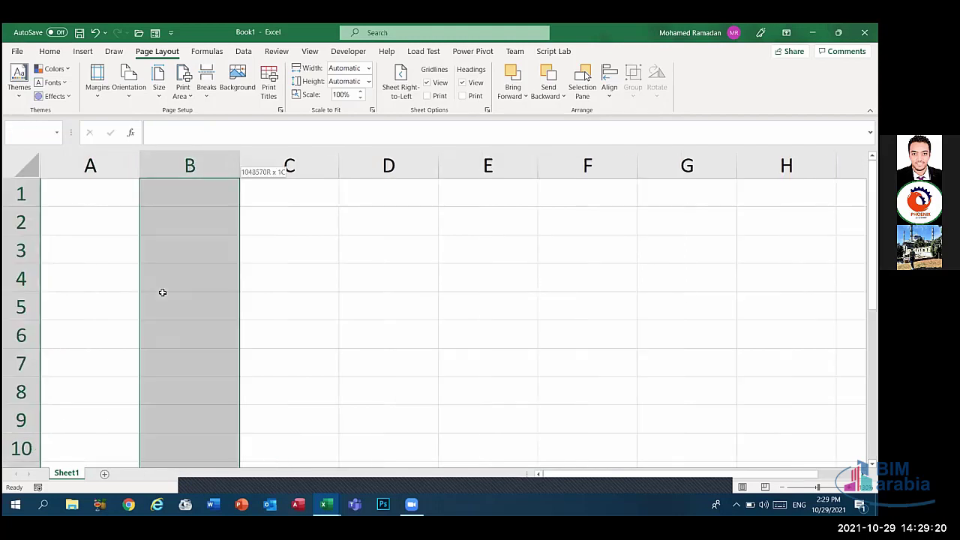
{"action": "left_click", "coordinate": [93, 201]}
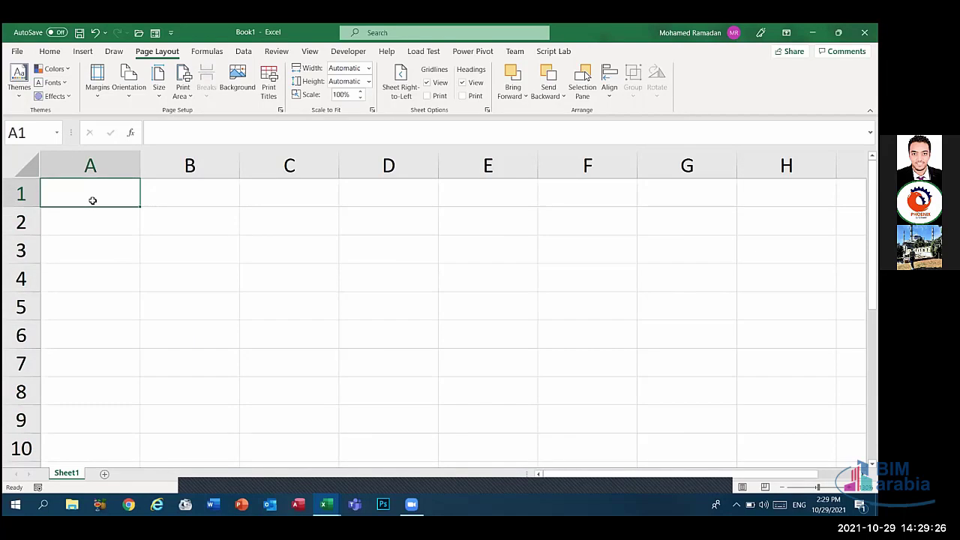
{"action": "key", "text": "ctrl+a"}
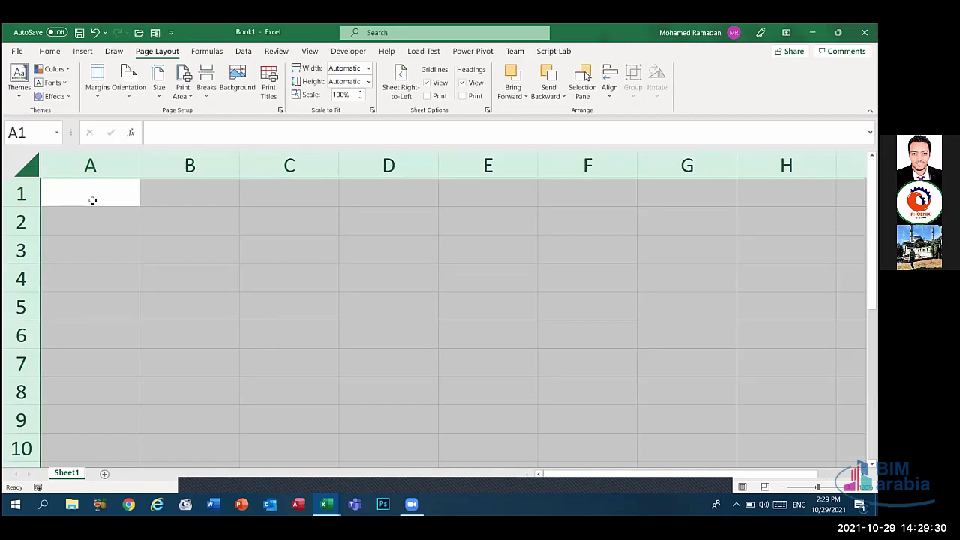
{"action": "left_click", "coordinate": [124, 229]}
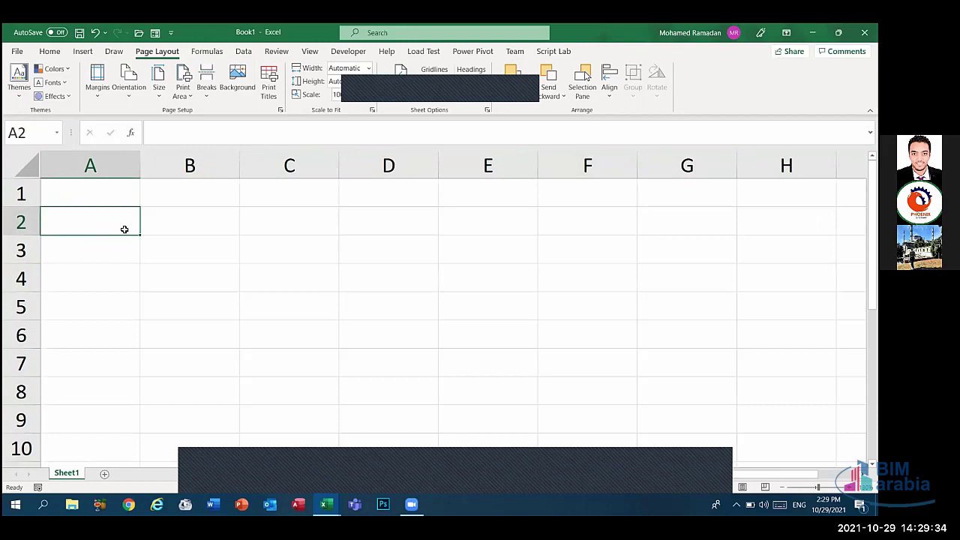
{"action": "key", "text": "ctrl+a"}
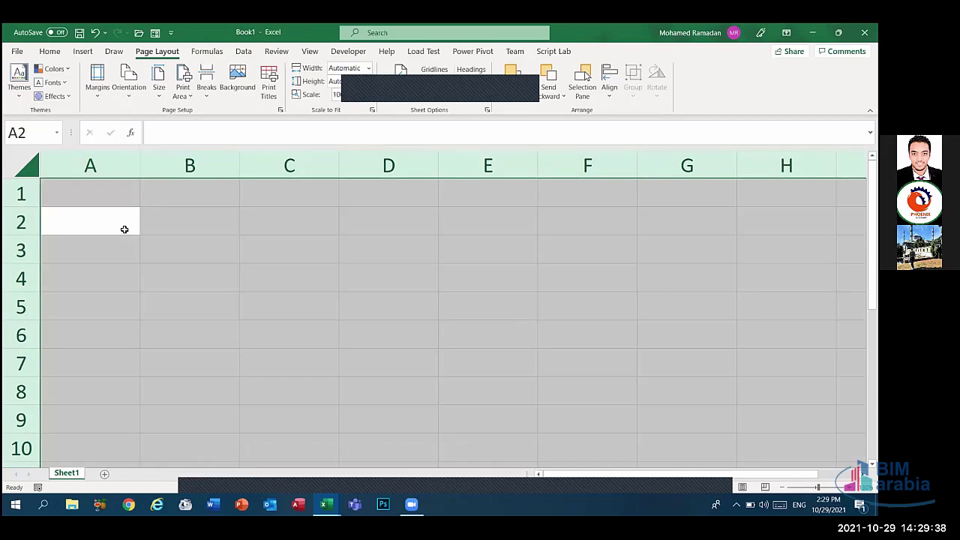
{"action": "left_click", "coordinate": [119, 223]}
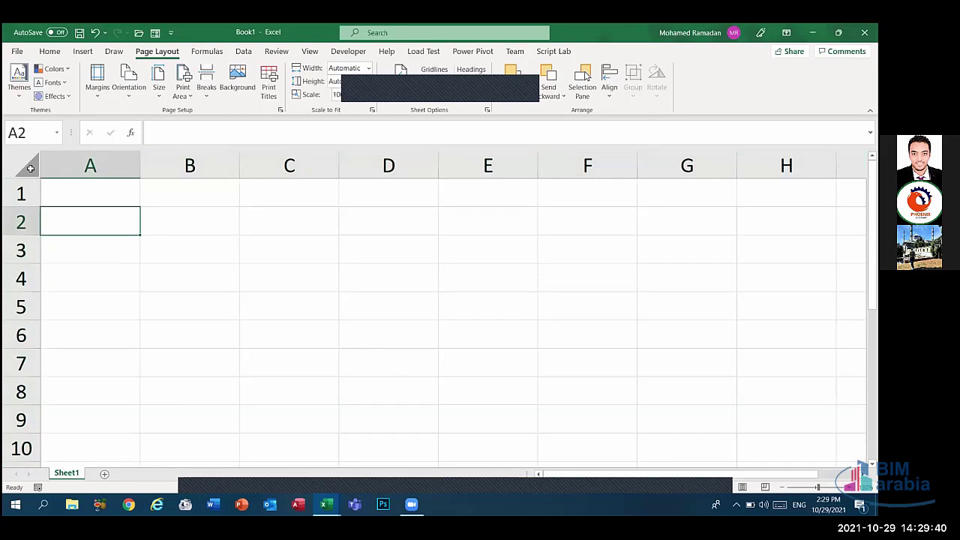
{"action": "left_click", "coordinate": [31, 168]}
{"action": "left_click", "coordinate": [70, 202]}
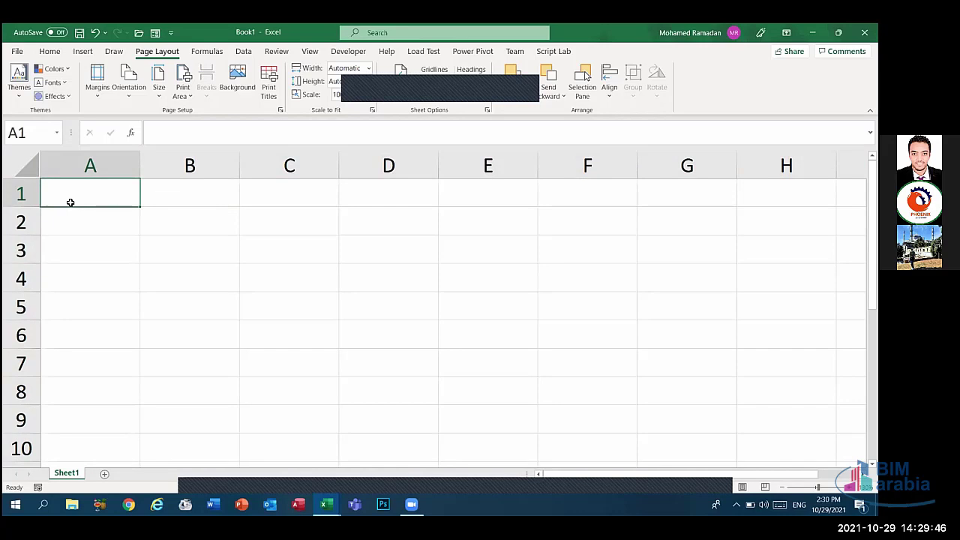
{"action": "key", "text": "ctrl+space"}
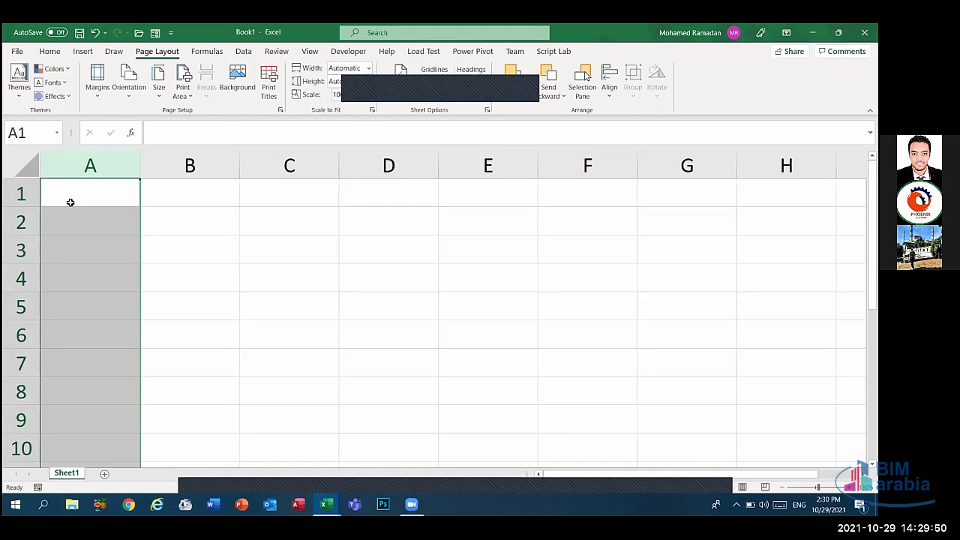
{"action": "left_click", "coordinate": [133, 219]}
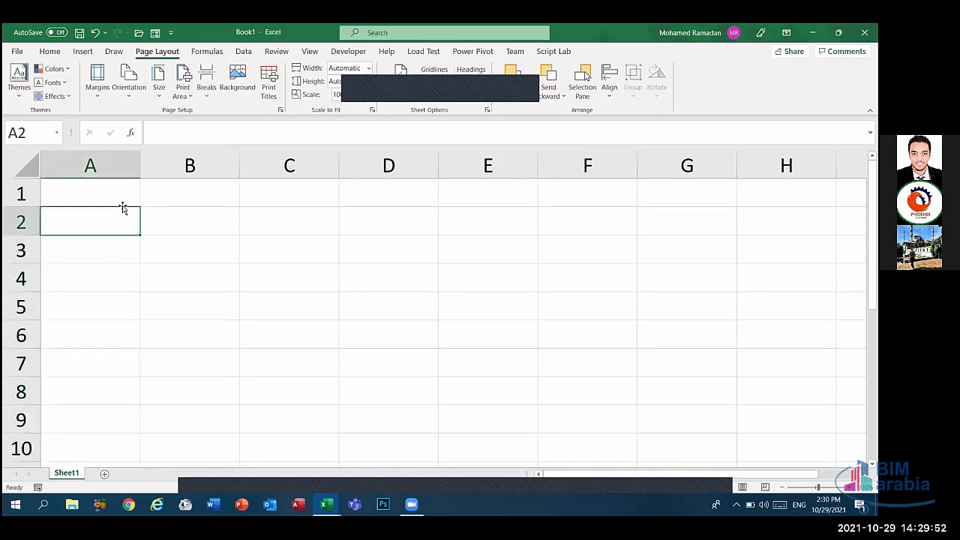
{"action": "key", "text": "Up"}
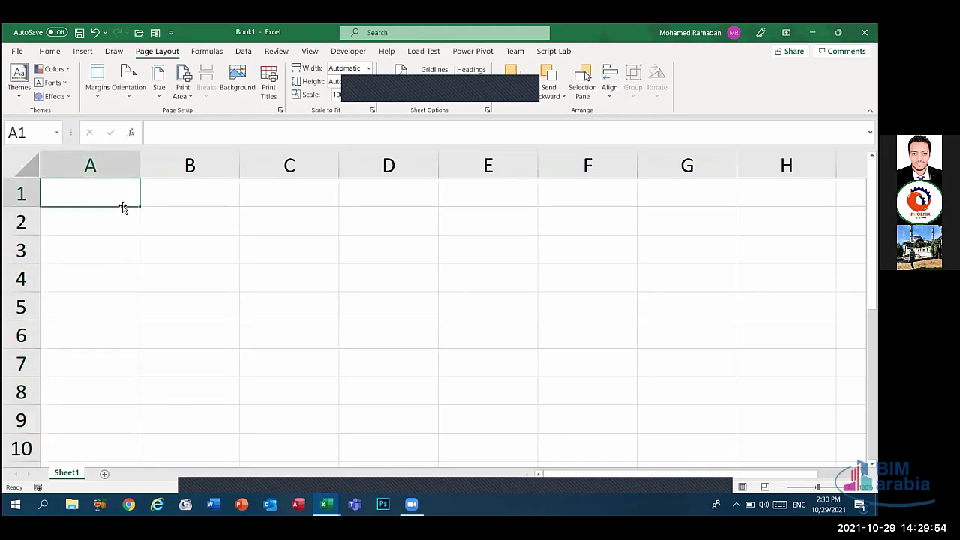
{"action": "left_click", "coordinate": [122, 205]}
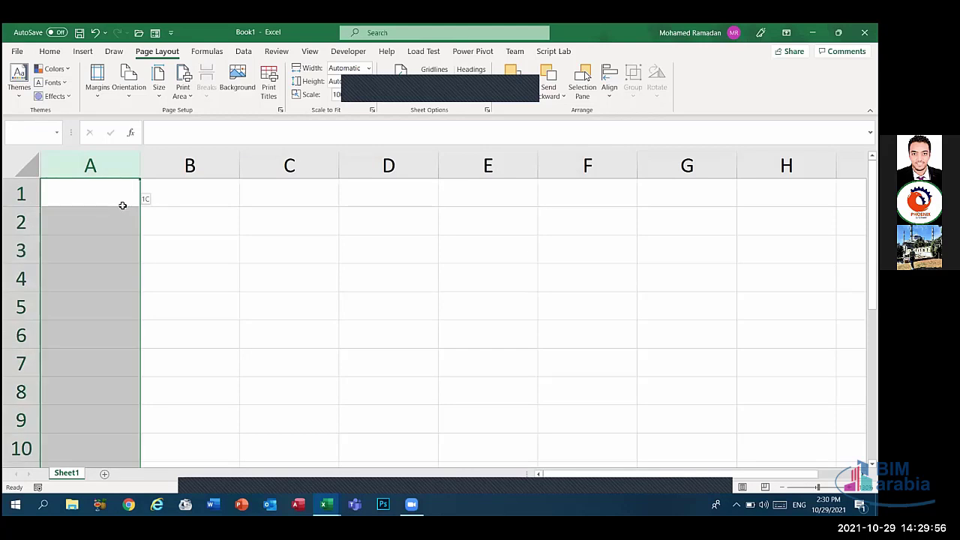
{"action": "left_click", "coordinate": [135, 197]}
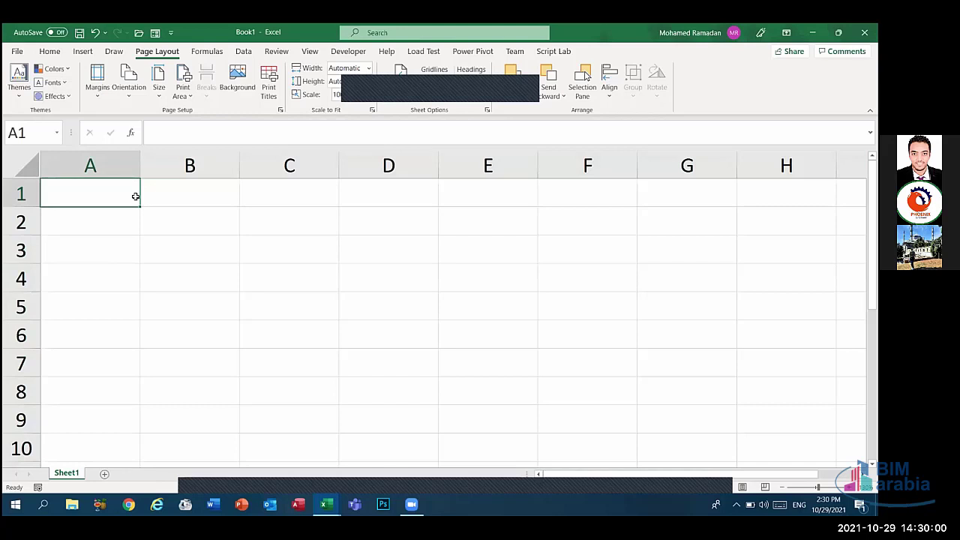
{"action": "left_click_drag", "start_coordinate": [135, 196], "coordinate": [135, 197]}
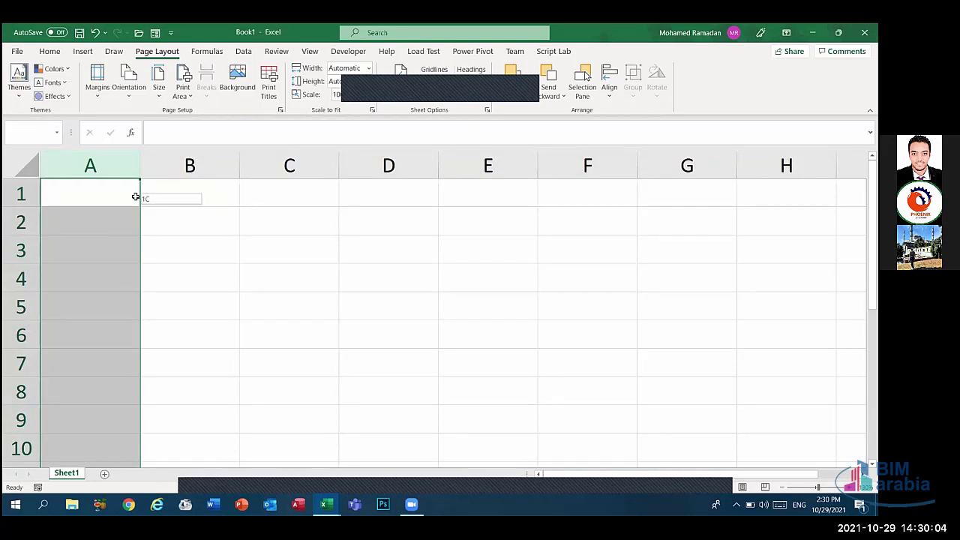
{"action": "left_click_drag", "start_coordinate": [135, 196], "coordinate": [135, 196]}
{"action": "left_click", "coordinate": [144, 210]}
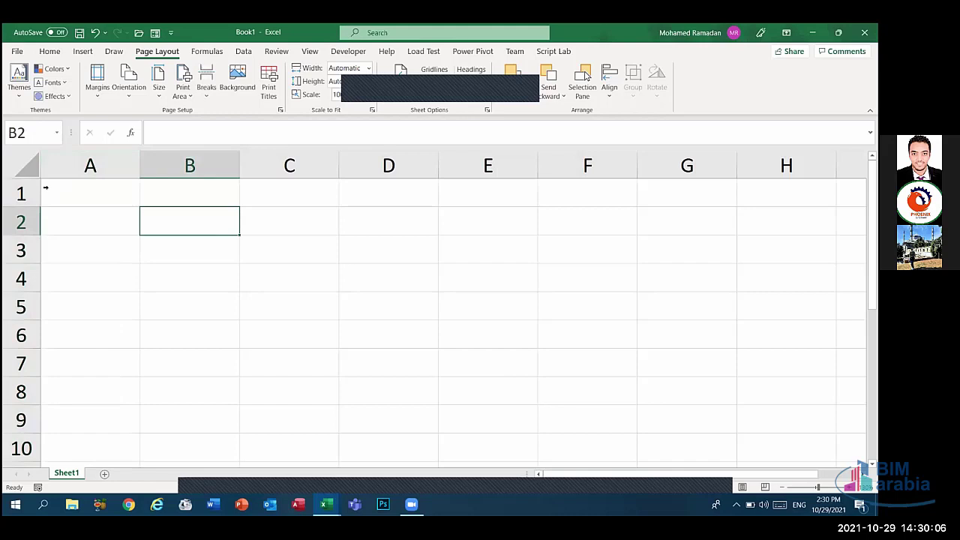
{"action": "left_click", "coordinate": [25, 169]}
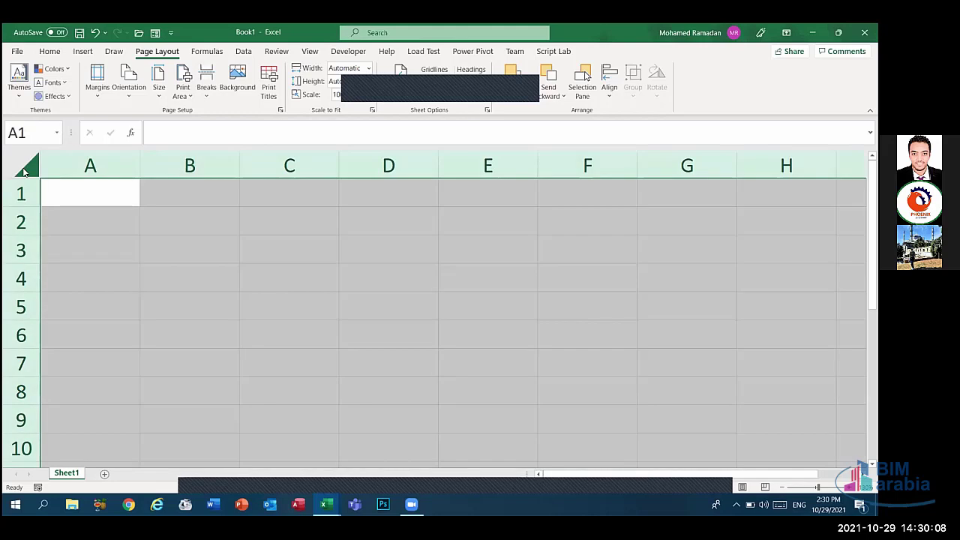
{"action": "left_click", "coordinate": [25, 169]}
{"action": "left_click", "coordinate": [90, 198]}
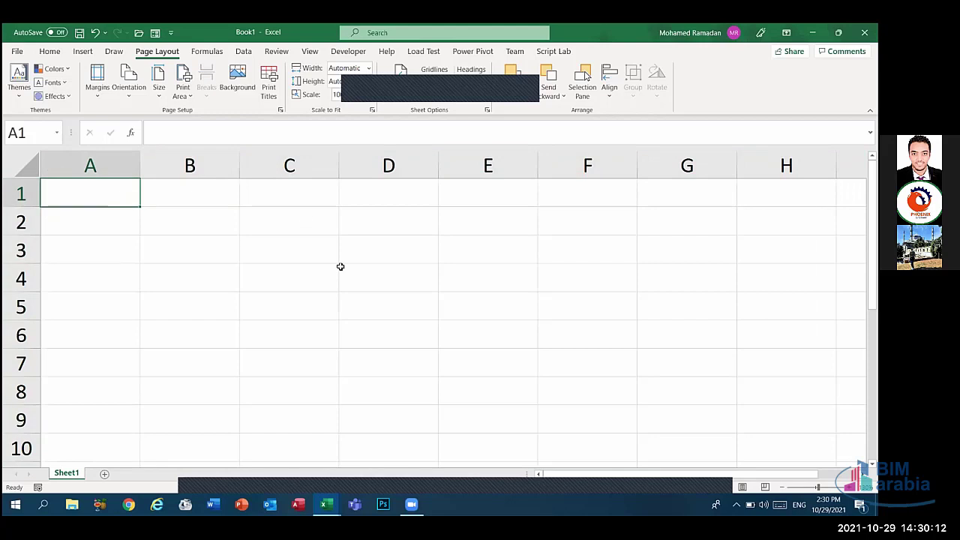
{"action": "key", "text": "ctrl+space"}
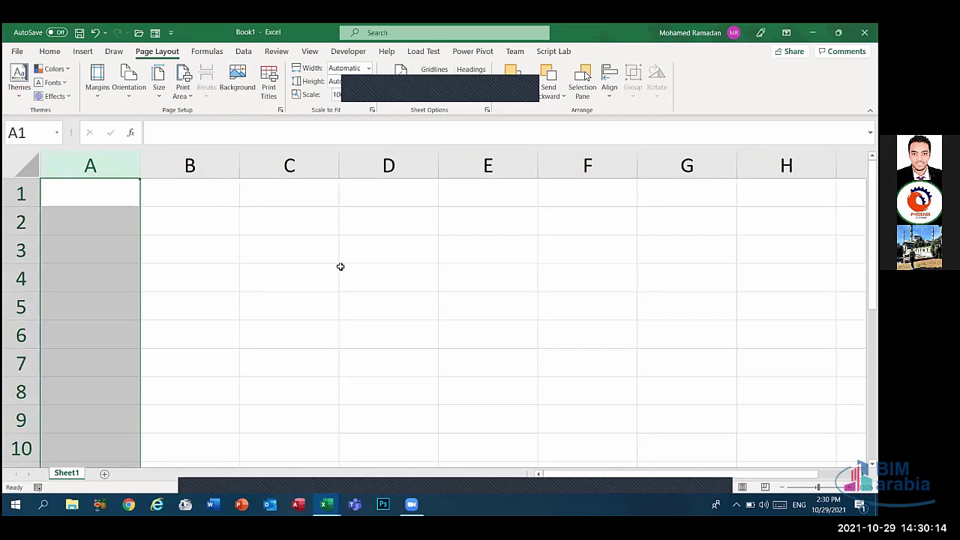
{"action": "left_click", "coordinate": [208, 192]}
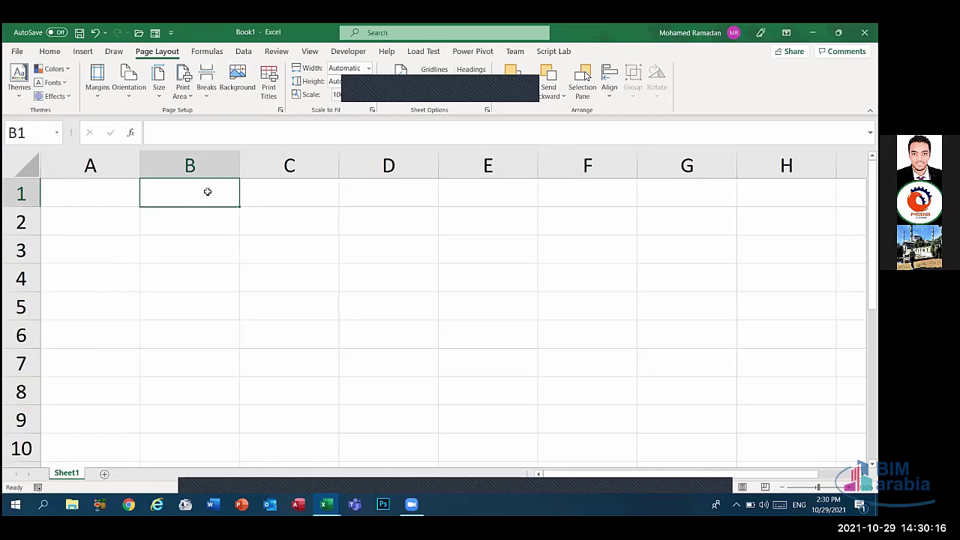
{"action": "key", "text": "ctrl+shift+Down"}
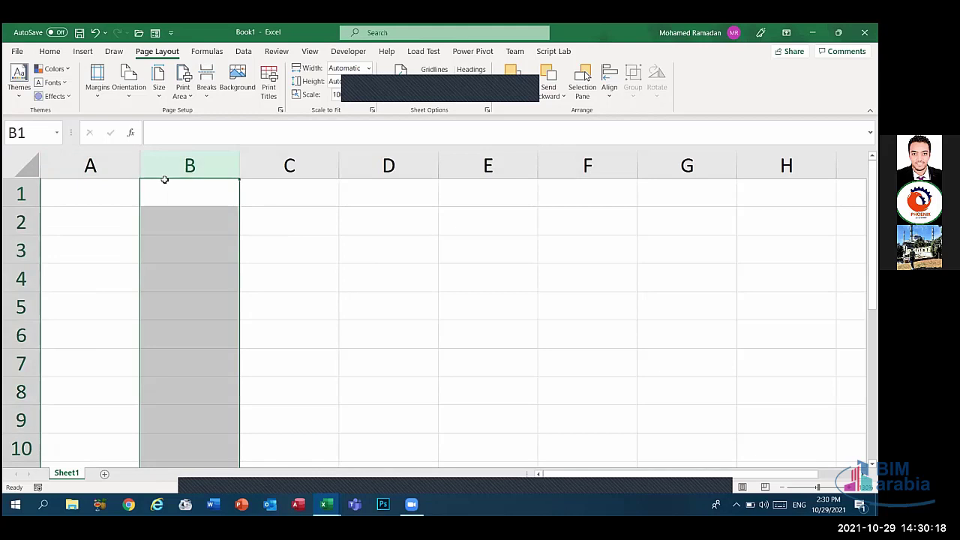
{"action": "left_click", "coordinate": [86, 194]}
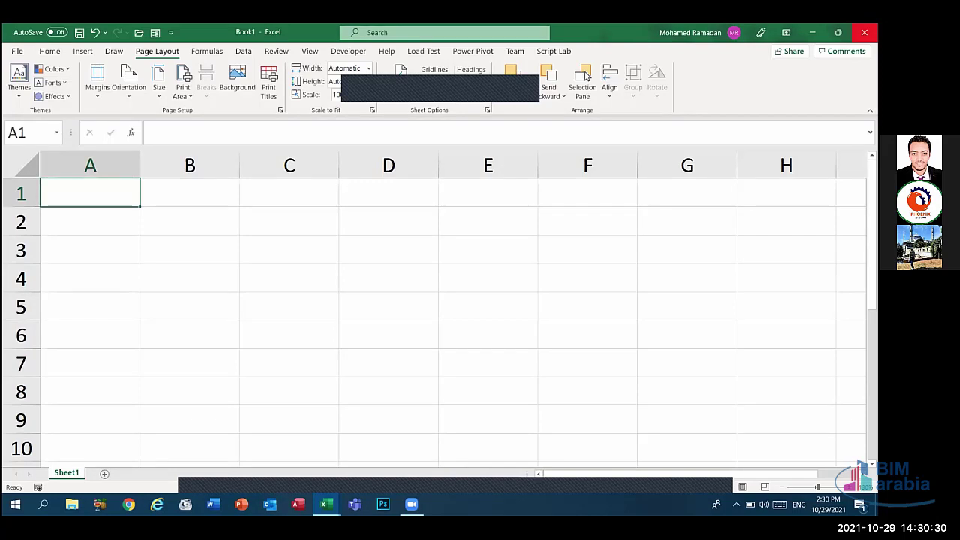
- Close Book1 with Don't Save and open a new blank workbook from the taskbar
{"action": "left_click", "coordinate": [865, 33]}
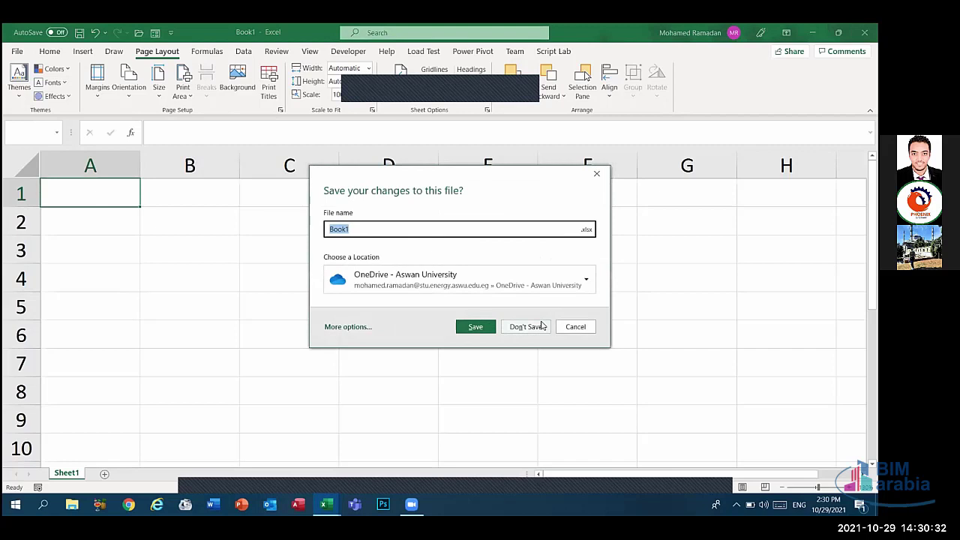
{"action": "left_click", "coordinate": [529, 325]}
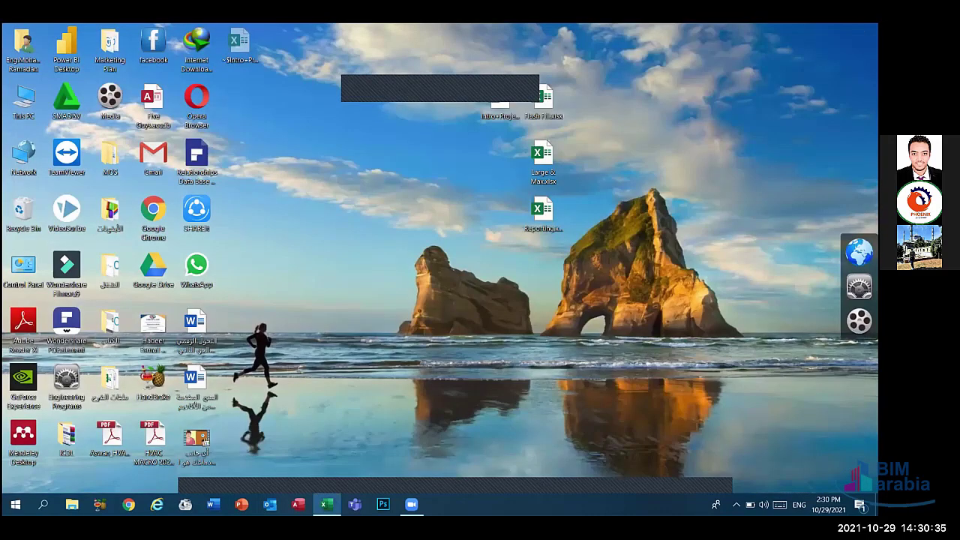
{"action": "right_click", "coordinate": [327, 504]}
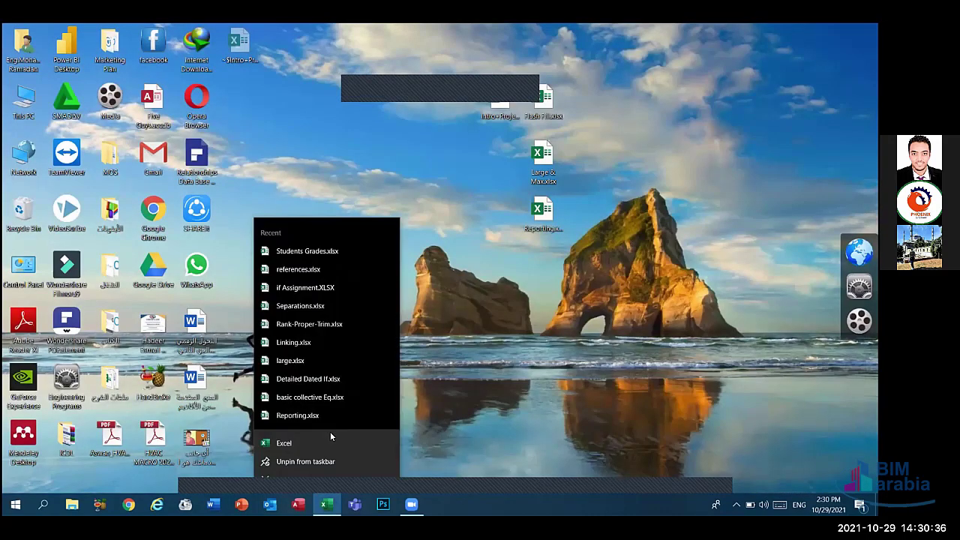
{"action": "left_click", "coordinate": [323, 443]}
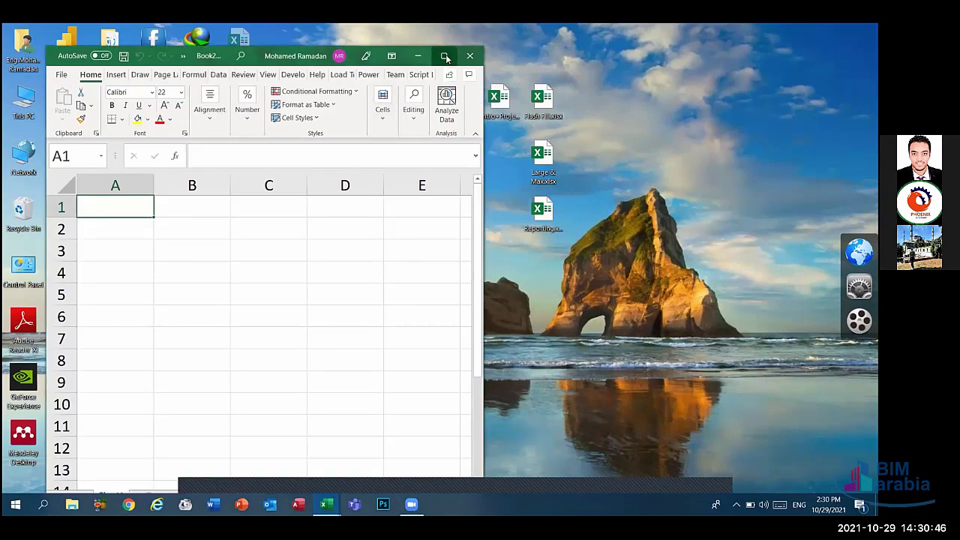
- Maximize Book2 and select column A, then cells B1 and A1
{"action": "left_click", "coordinate": [443, 55]}
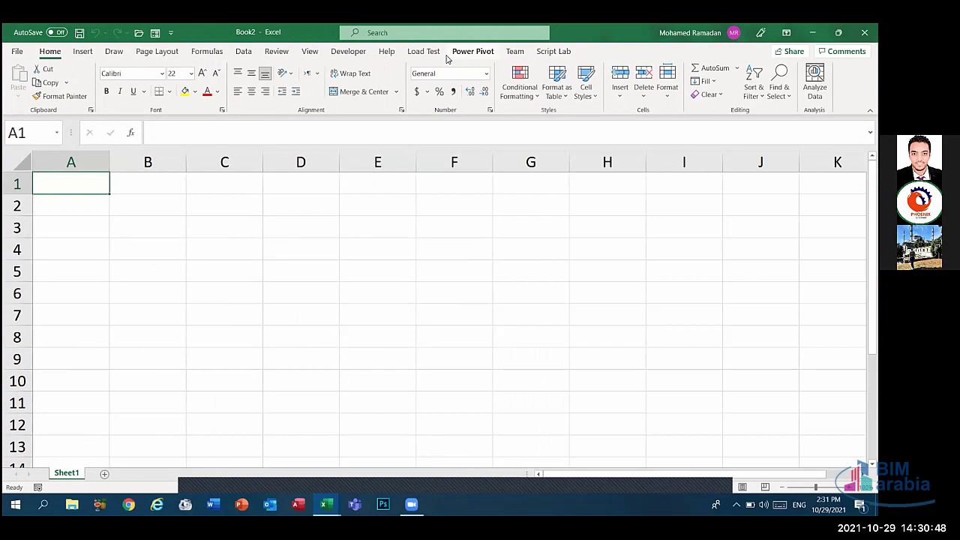
{"action": "key", "text": "ctrl+space"}
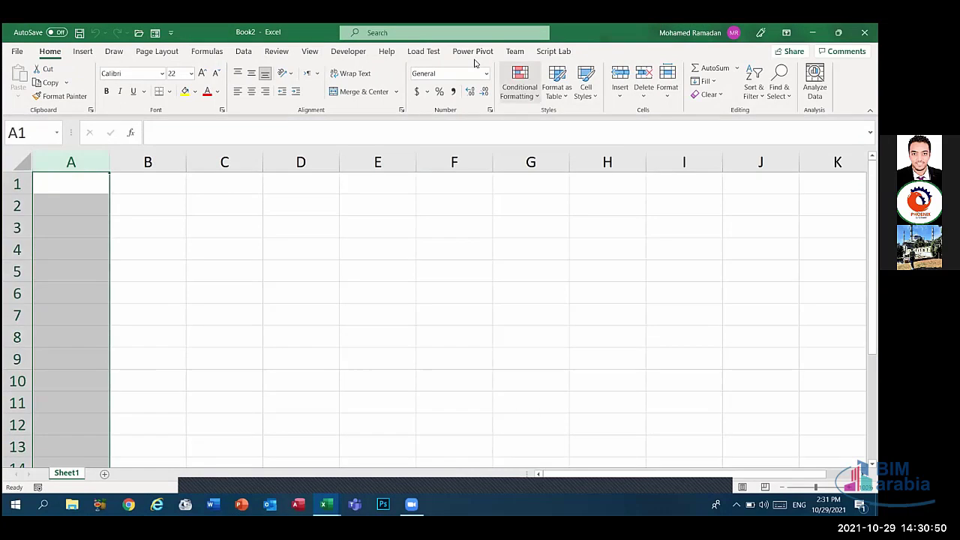
{"action": "left_click", "coordinate": [171, 183]}
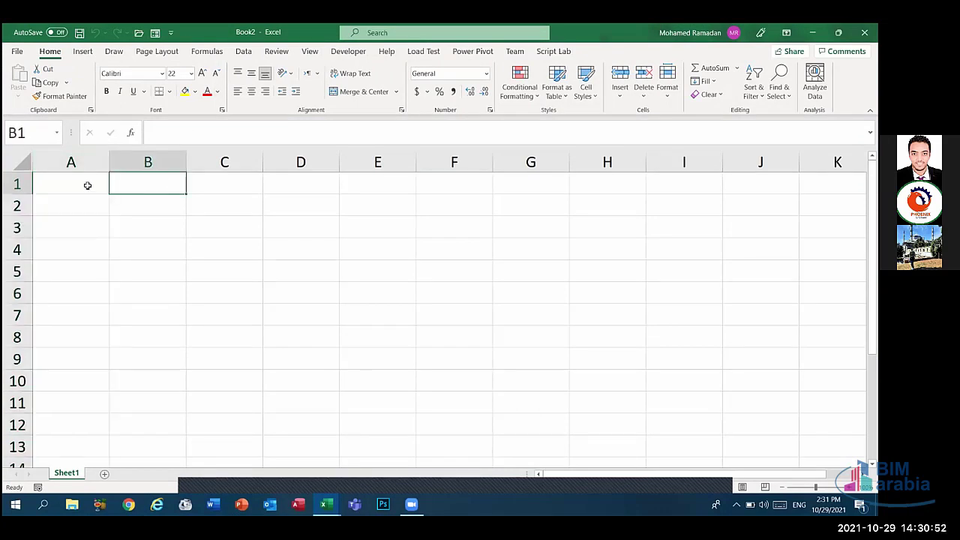
{"action": "left_click", "coordinate": [87, 185]}
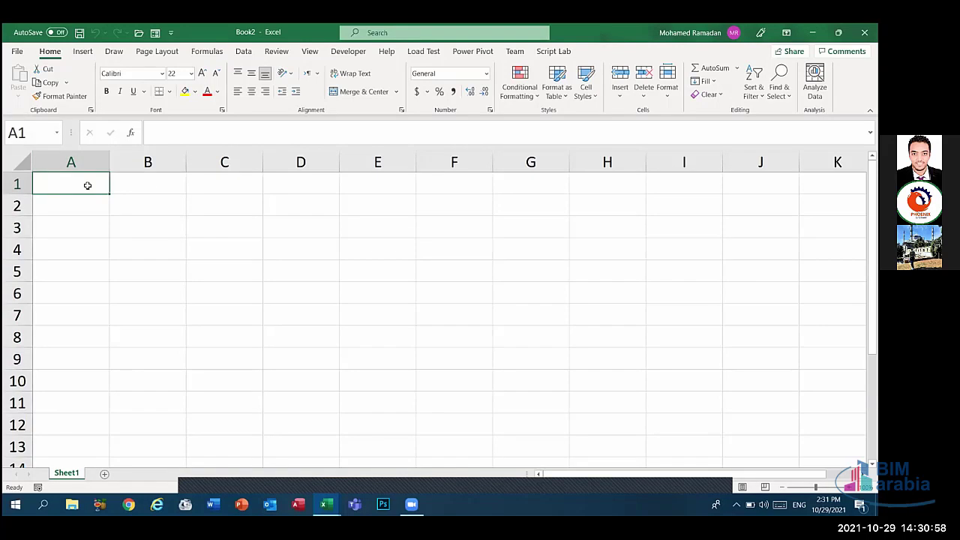
{"action": "left_click_drag", "start_coordinate": [87, 185], "coordinate": [87, 185]}
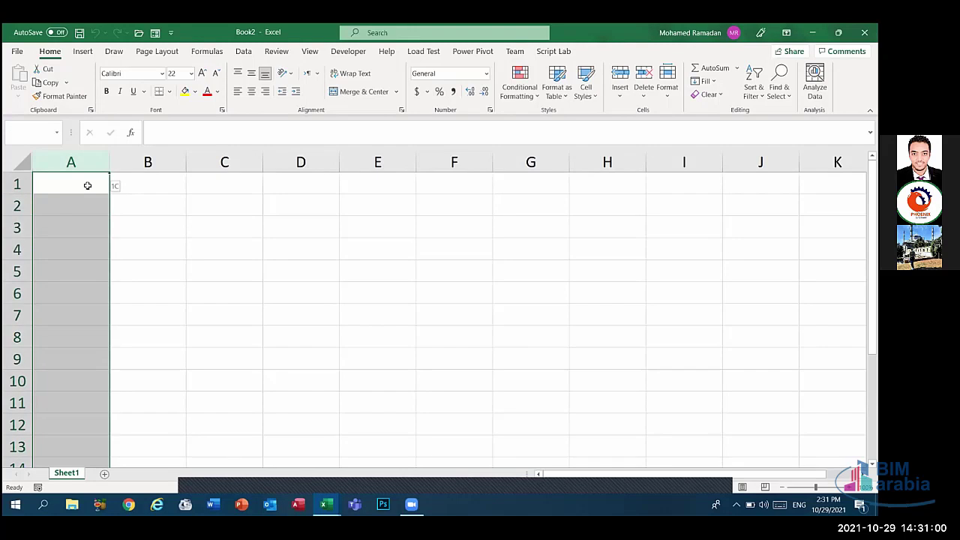
{"action": "left_click", "coordinate": [131, 188]}
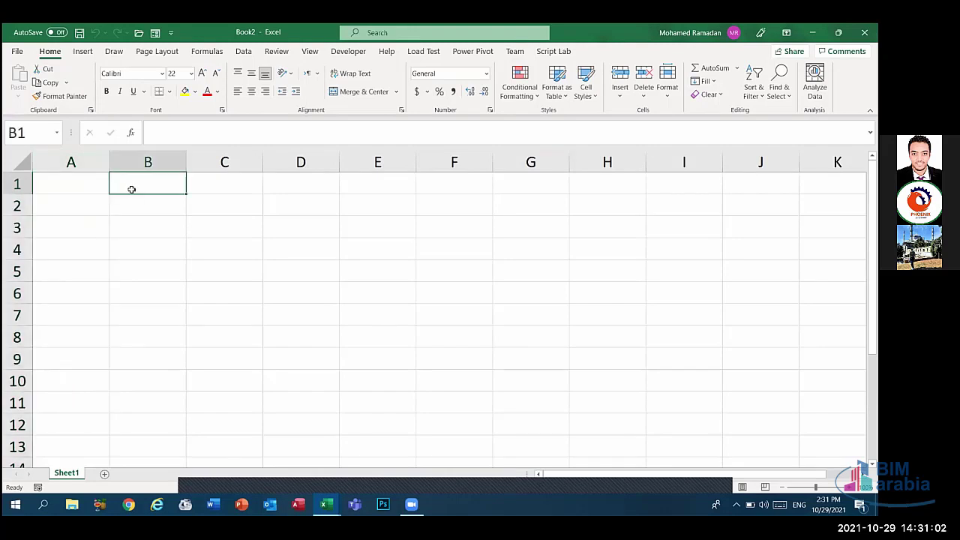
{"action": "left_click", "coordinate": [93, 185]}
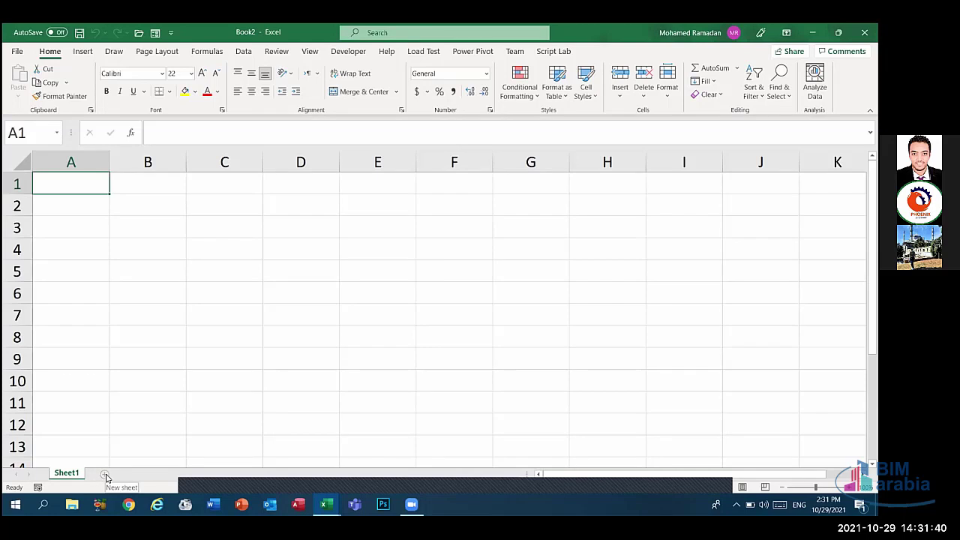
- Insert a blank worksheet, Sheet2, then delete it
{"action": "double_click", "coordinate": [67, 473]}
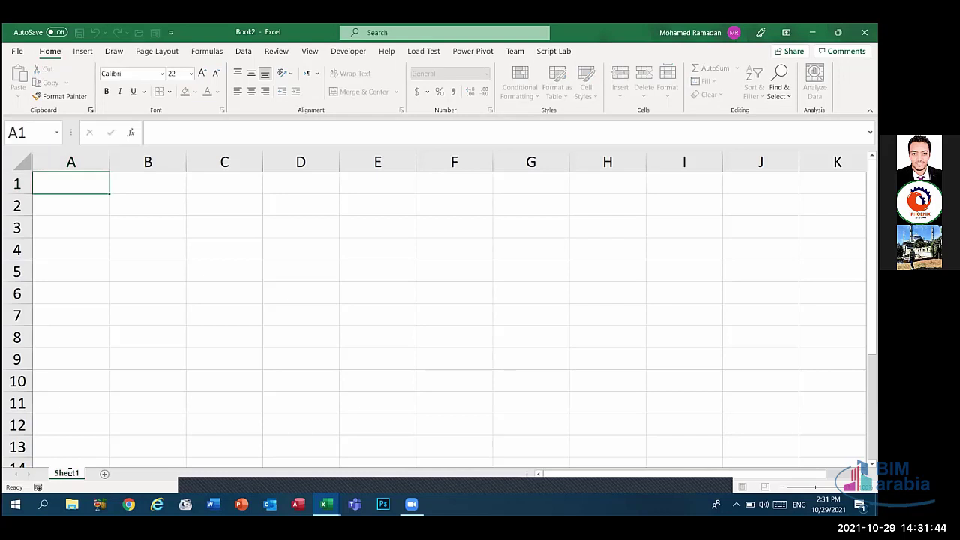
{"action": "left_click", "coordinate": [129, 393]}
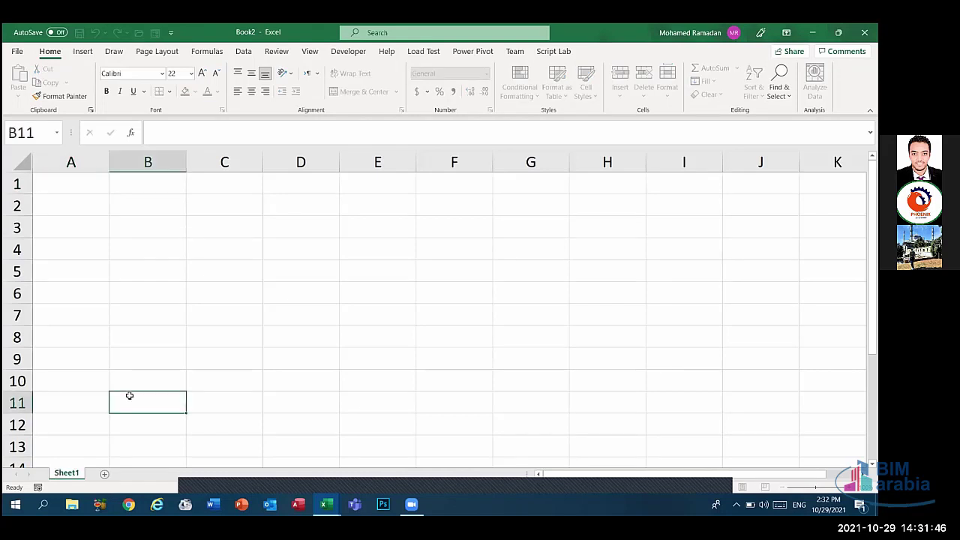
{"action": "right_click", "coordinate": [69, 475]}
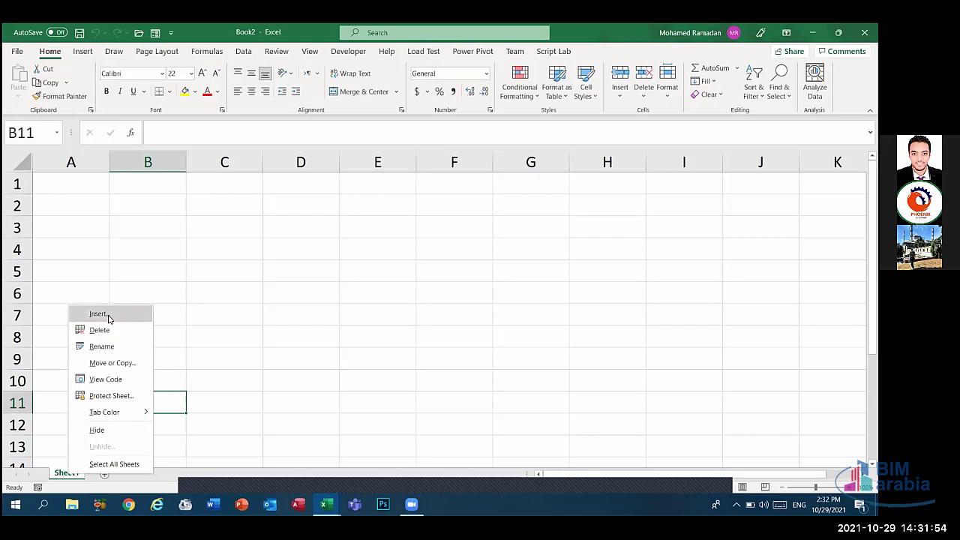
{"action": "left_click", "coordinate": [109, 314]}
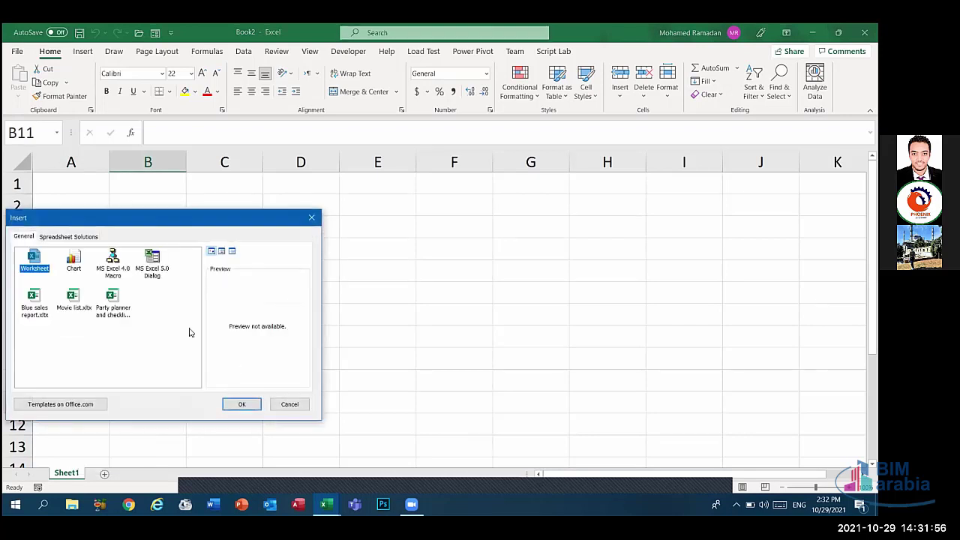
{"action": "left_click", "coordinate": [237, 404]}
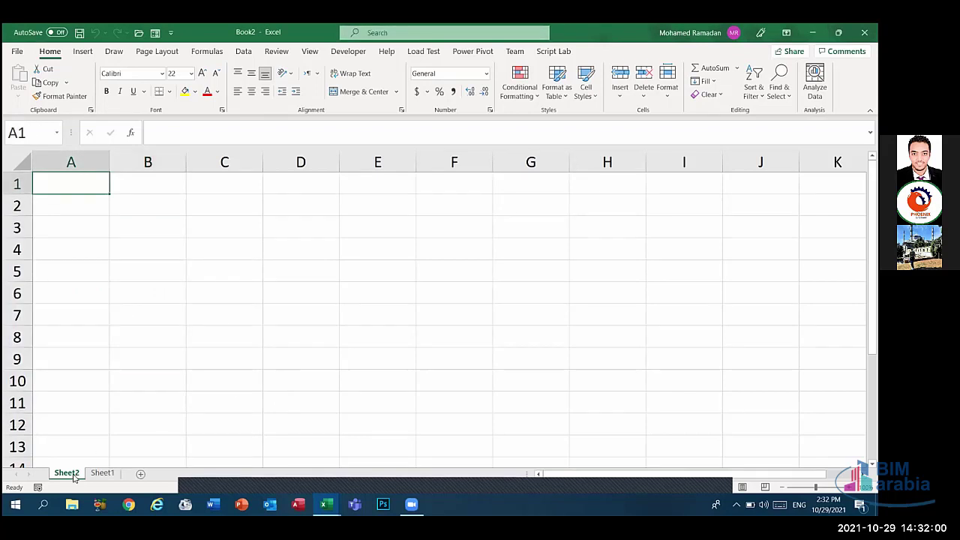
{"action": "right_click", "coordinate": [74, 475]}
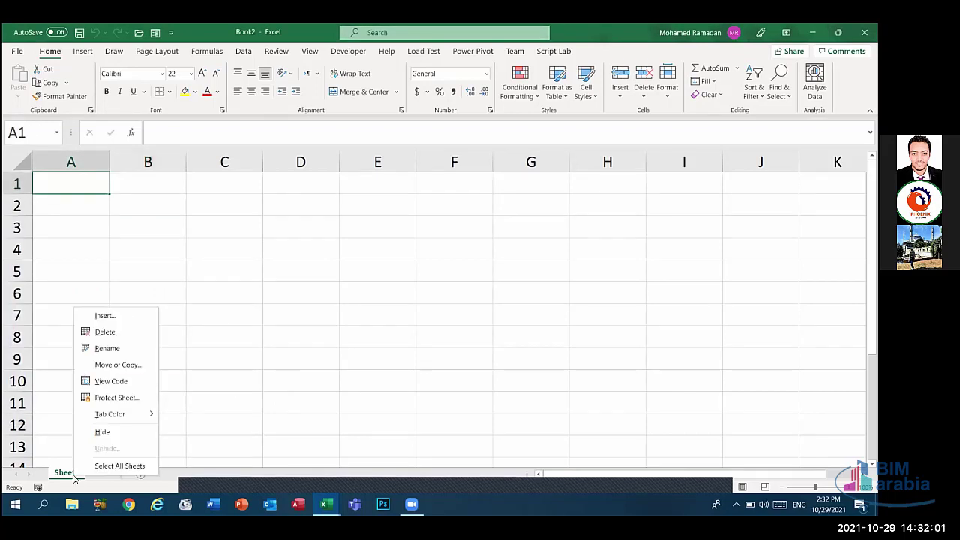
{"action": "left_click", "coordinate": [100, 331]}
- Add a new sheet, Sheet3, and hide it
{"action": "right_click", "coordinate": [73, 473]}
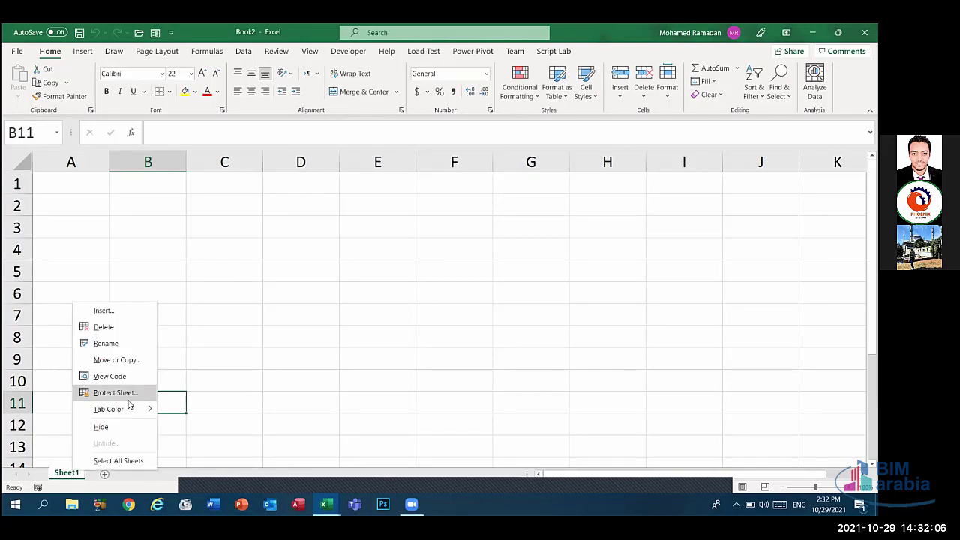
{"action": "mouse_move", "coordinate": [126, 410]}
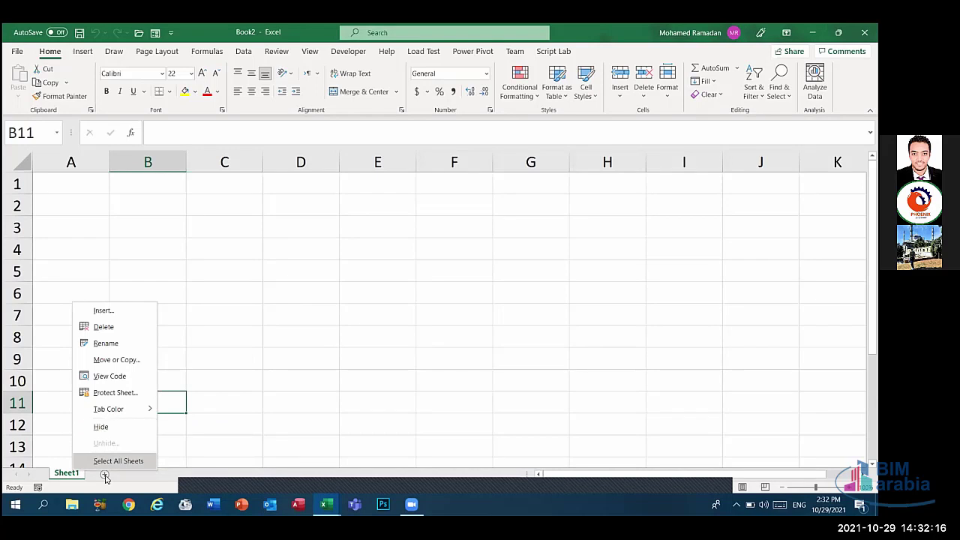
{"action": "left_click", "coordinate": [106, 477]}
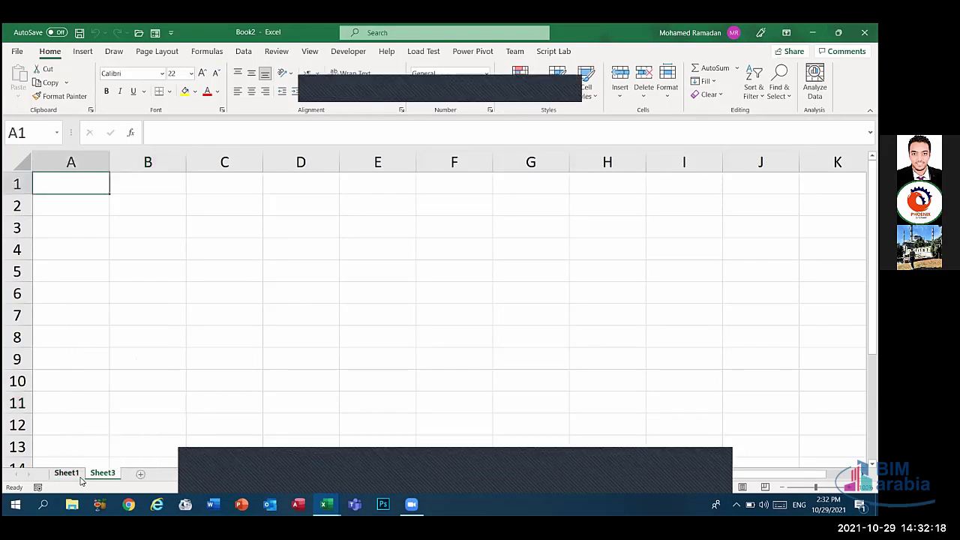
{"action": "right_click", "coordinate": [95, 478]}
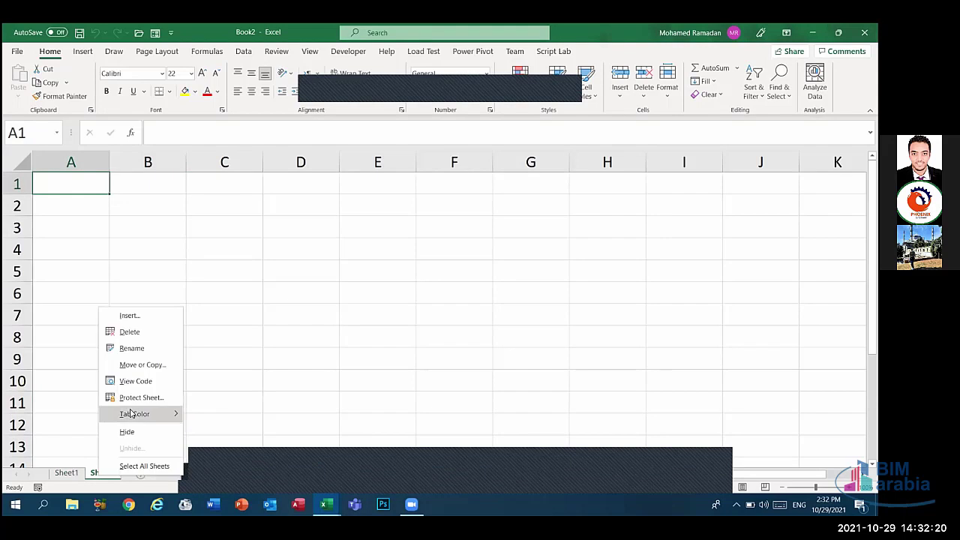
{"action": "left_click", "coordinate": [128, 431]}
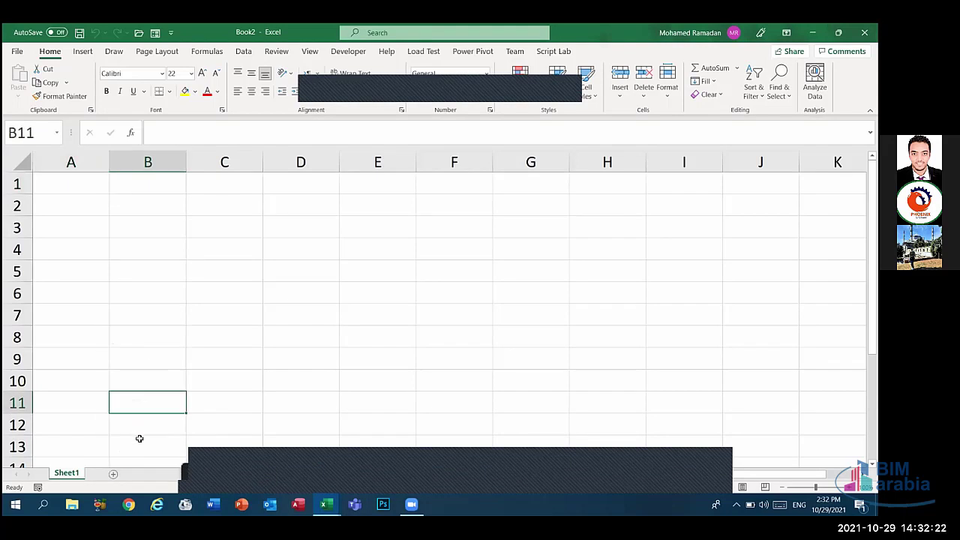
- Unhide Sheet3, then delete it
{"action": "right_click", "coordinate": [73, 473]}
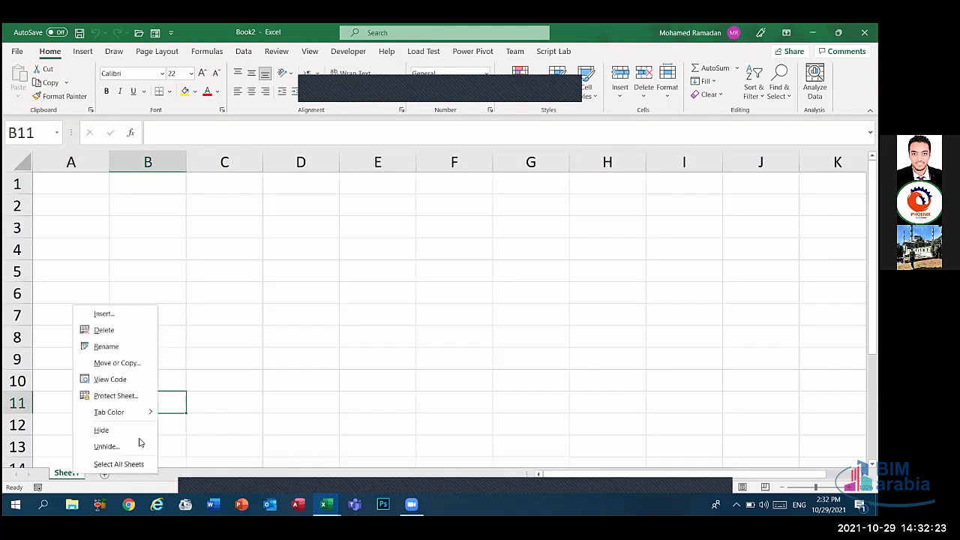
{"action": "left_click", "coordinate": [87, 445]}
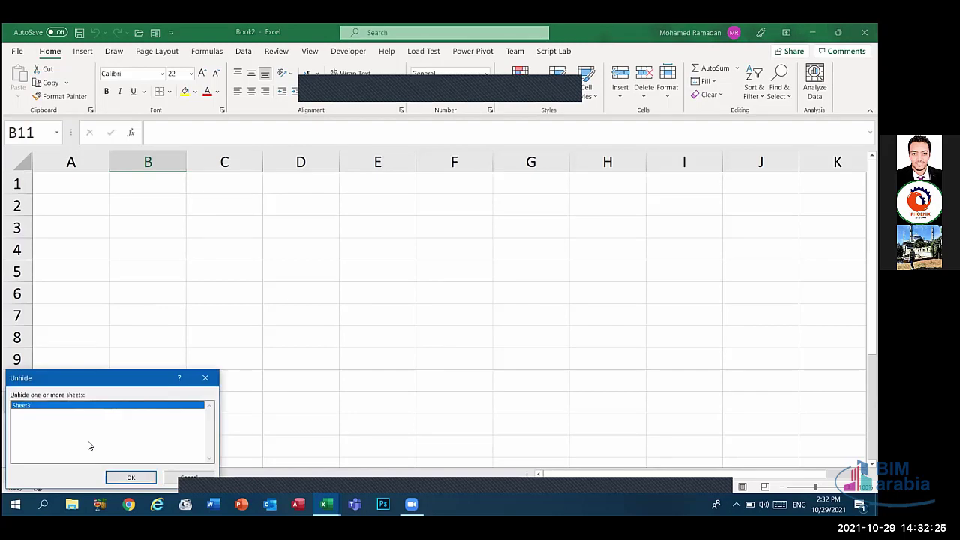
{"action": "left_click", "coordinate": [132, 478]}
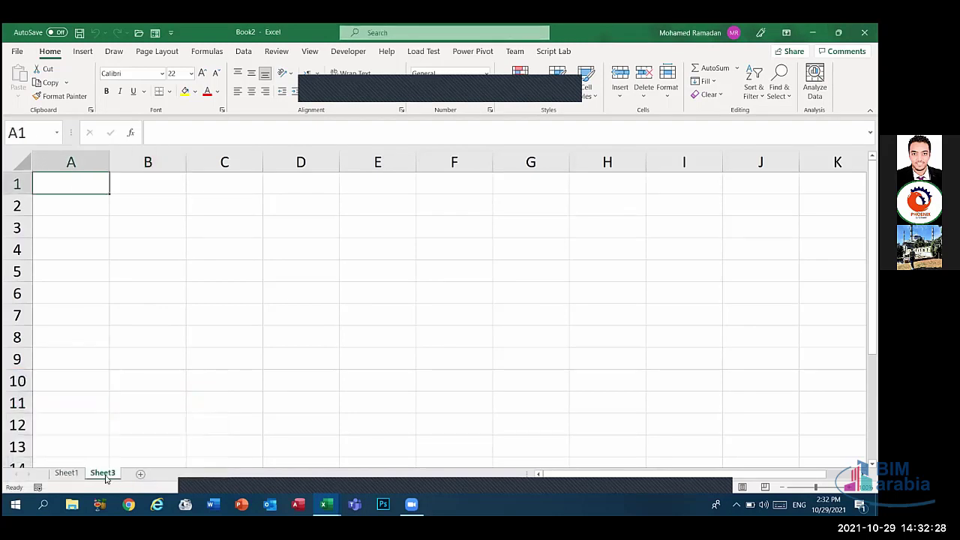
{"action": "right_click", "coordinate": [106, 474]}
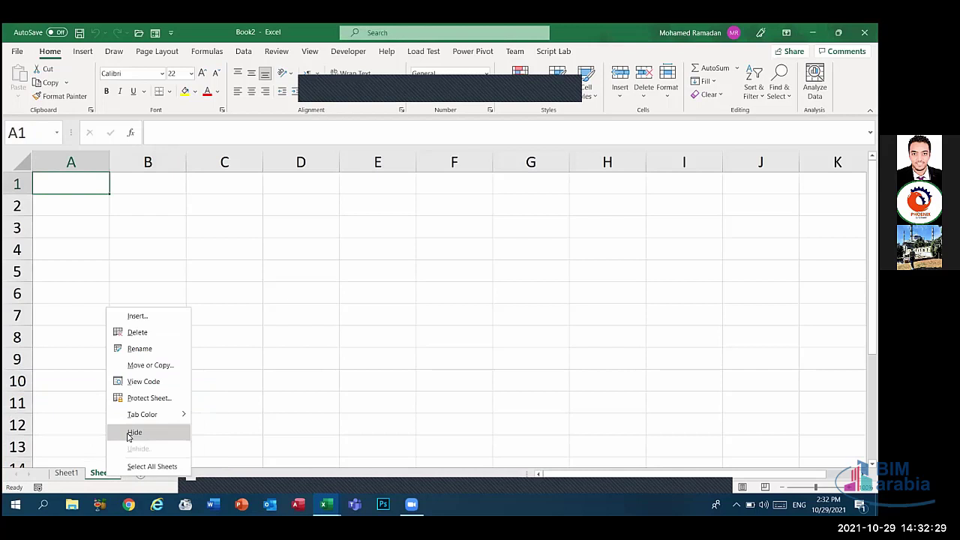
{"action": "left_click", "coordinate": [138, 332]}
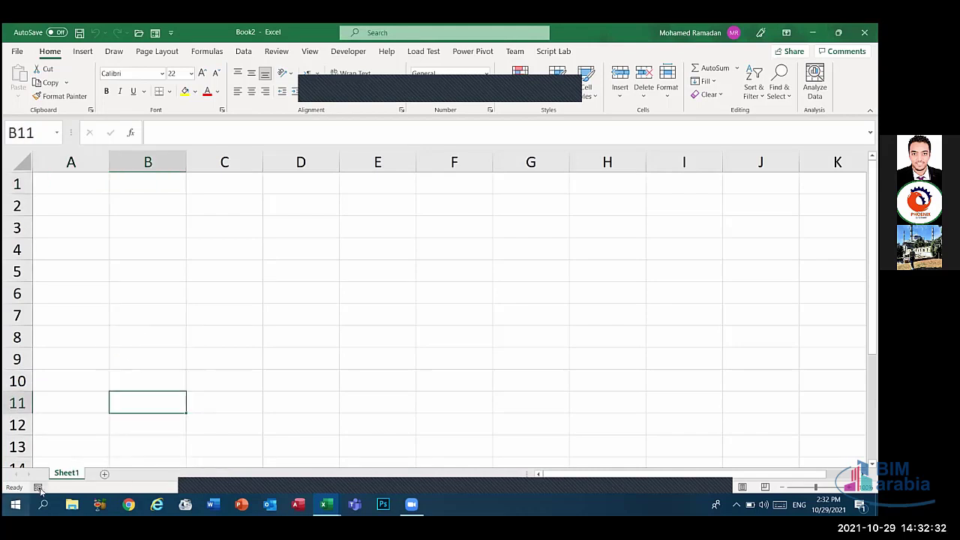
- Open Sheet1's Protect Sheet dialog and close it without protecting
{"action": "right_click", "coordinate": [66, 473]}
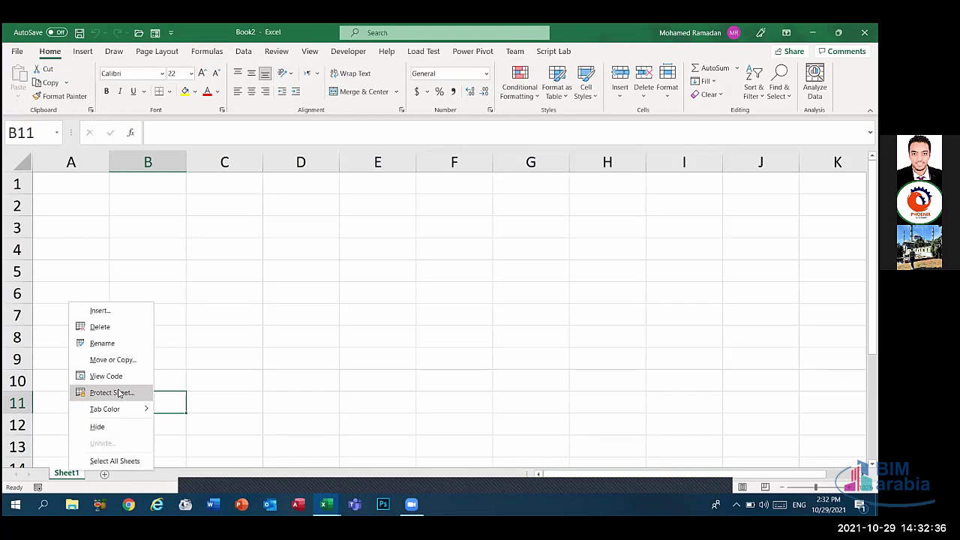
{"action": "left_click", "coordinate": [112, 393]}
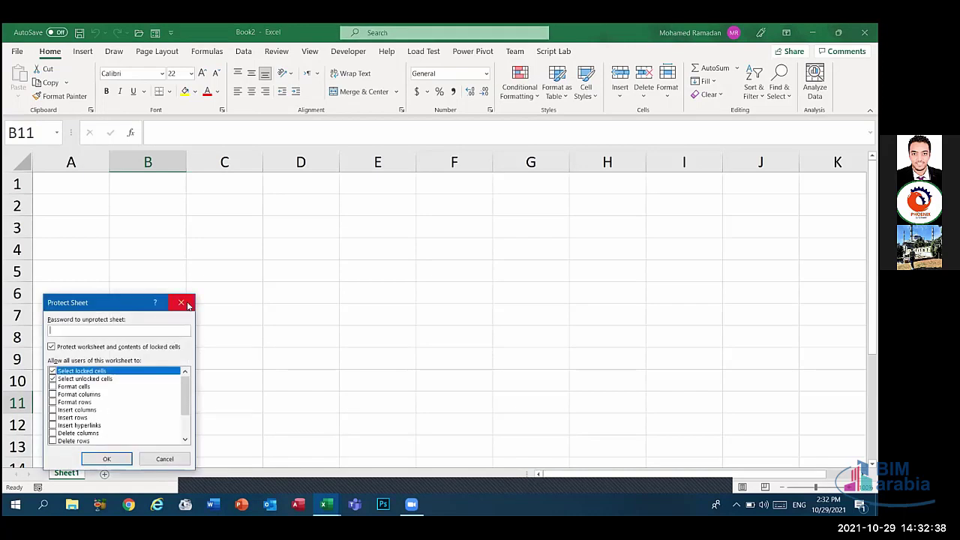
{"action": "left_click", "coordinate": [180, 302]}
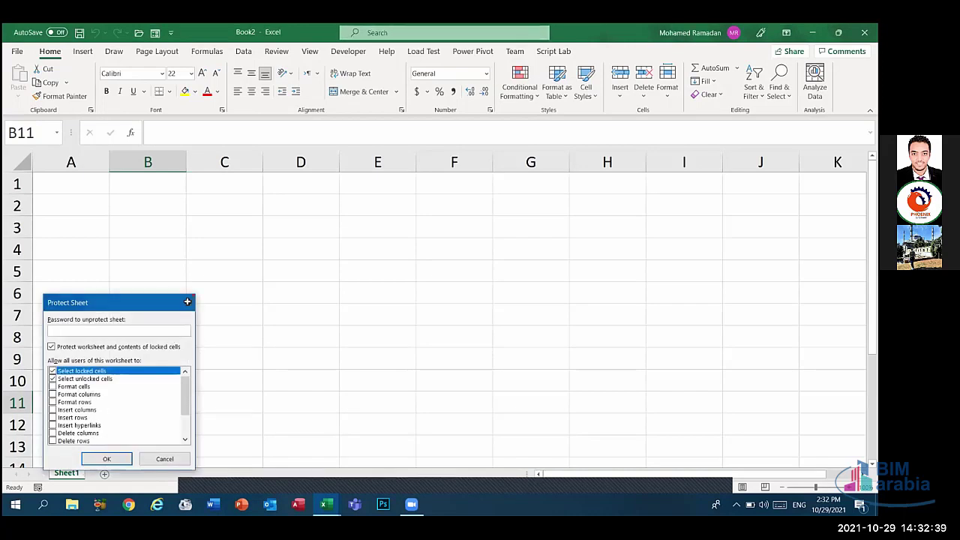
{"action": "right_click", "coordinate": [75, 474]}
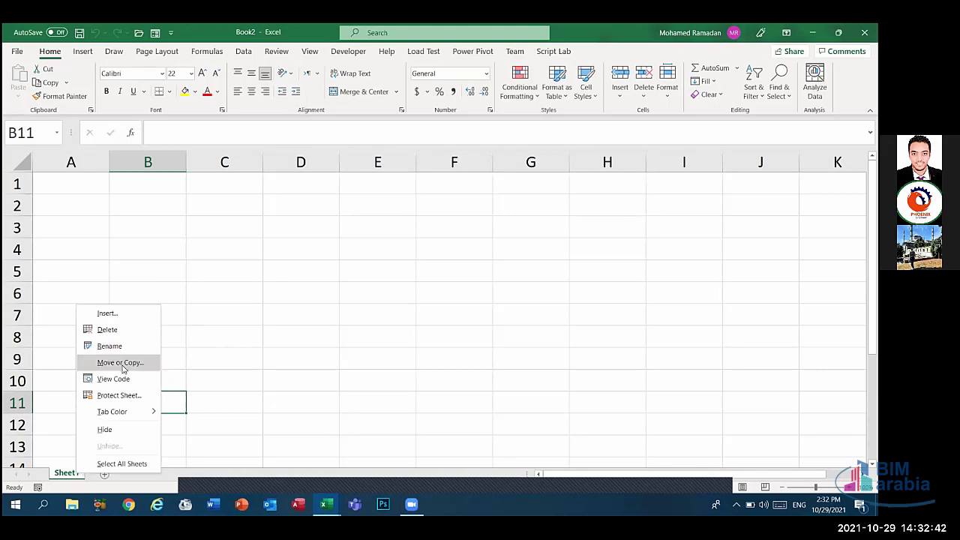
{"action": "left_click", "coordinate": [274, 257]}
- Clear stray text and enter a first name in cell D4
{"action": "left_click", "coordinate": [273, 258]}
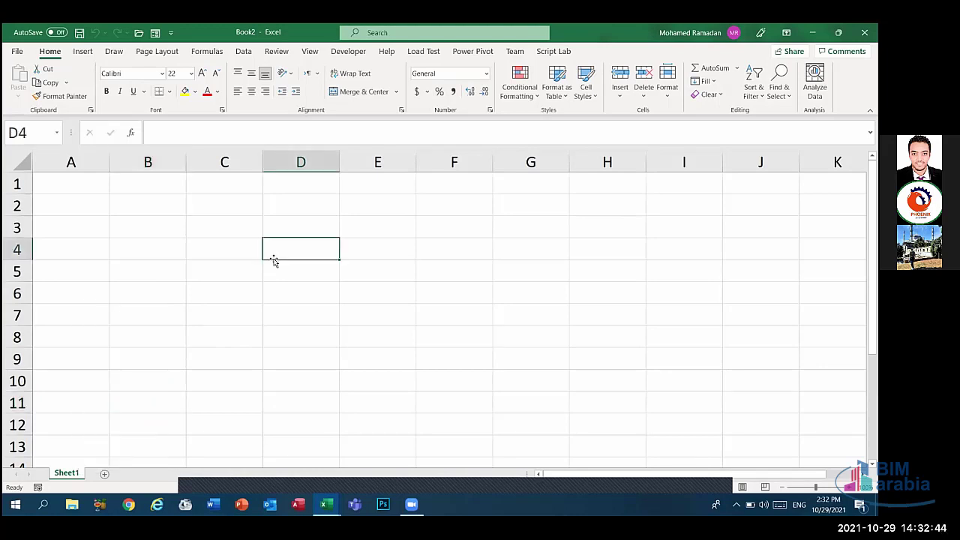
{"action": "type", "text": "terwetwdfa"}
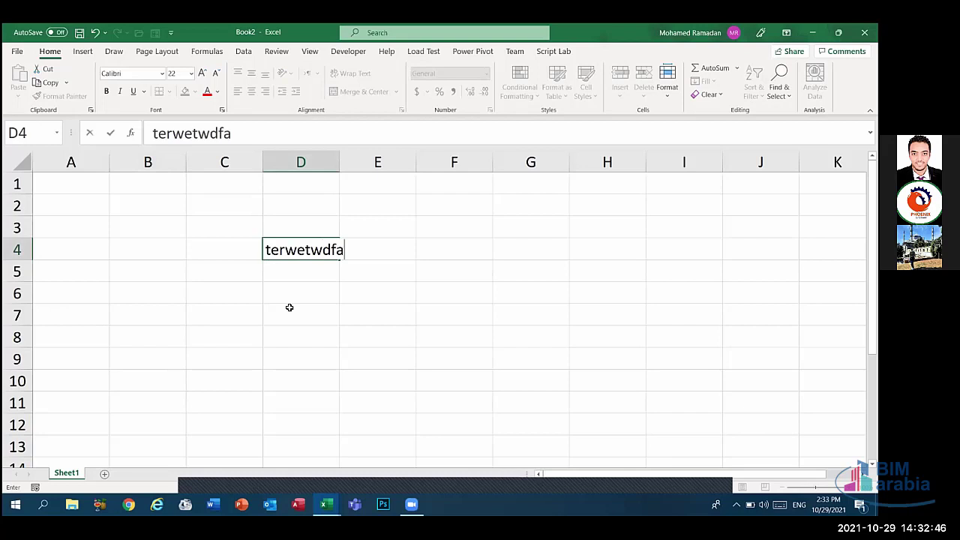
{"action": "key", "text": "BackSpace"}
{"action": "key", "text": "BackSpace"}
{"action": "key", "text": "BackSpace"}
{"action": "key", "text": "BackSpace"}
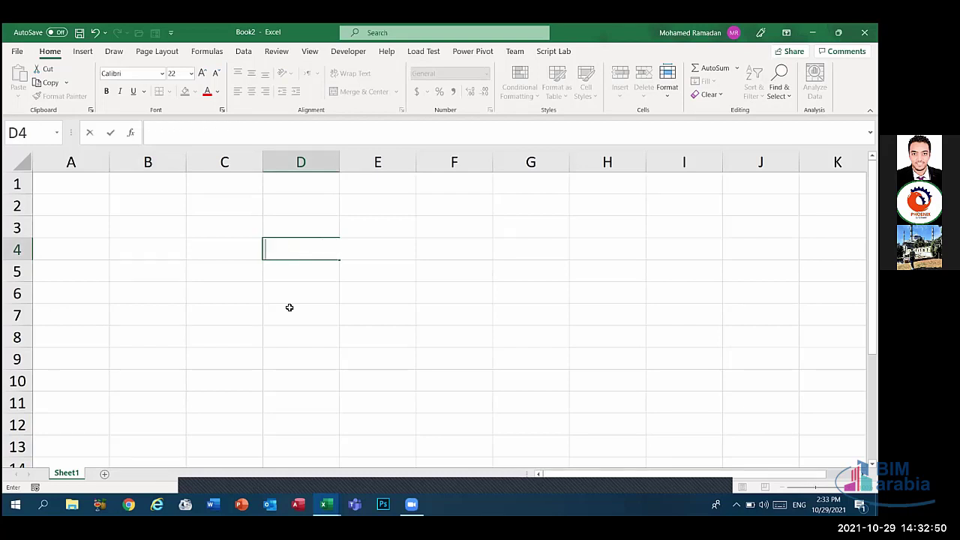
{"action": "type", "text": "Mohamed"}
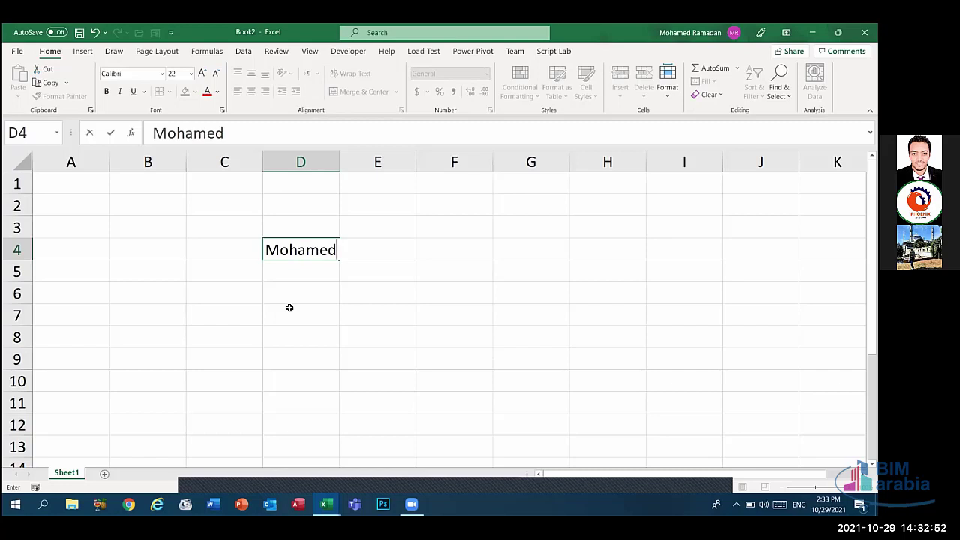
{"action": "left_click", "coordinate": [277, 325]}
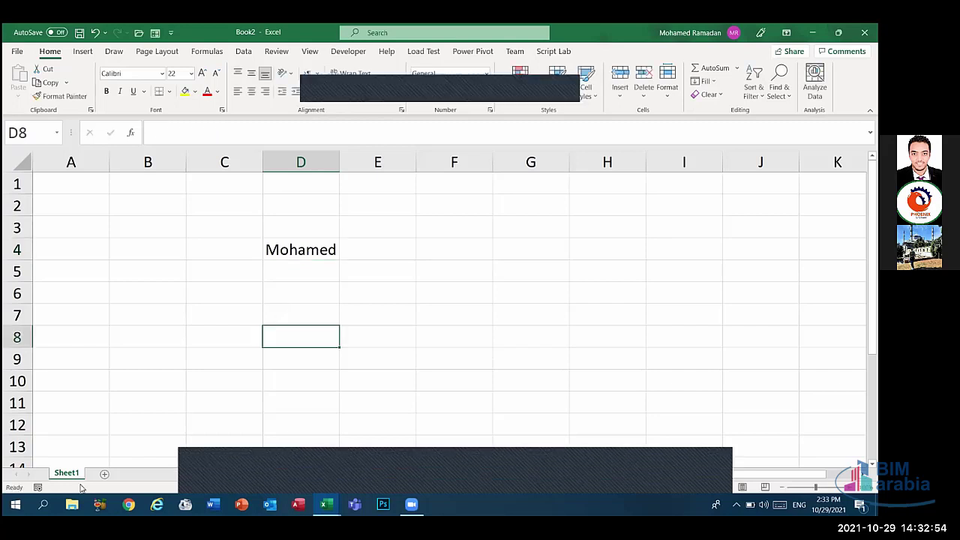
- Protect Sheet1 with a password, then try editing D4 to trigger the warning
{"action": "right_click", "coordinate": [69, 474]}
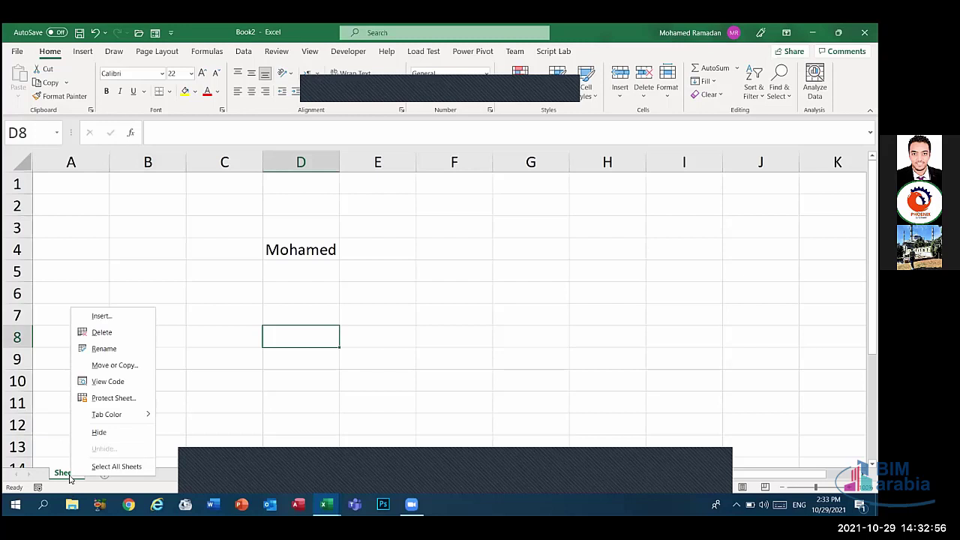
{"action": "left_click", "coordinate": [113, 397]}
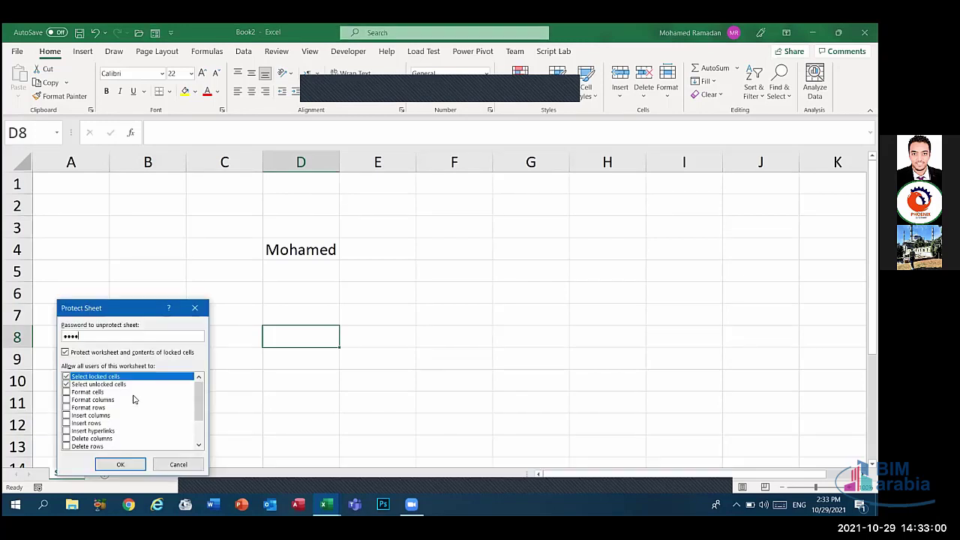
{"action": "left_click", "coordinate": [121, 465]}
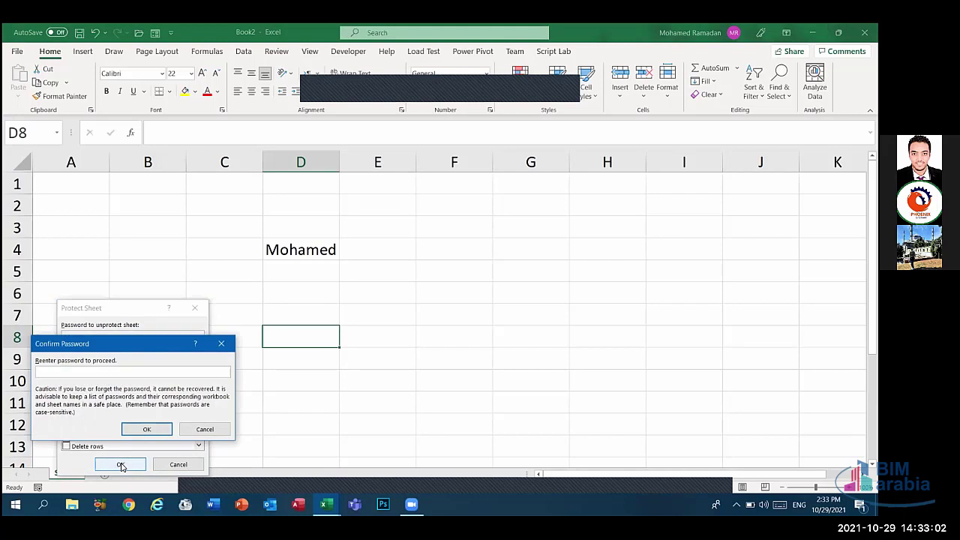
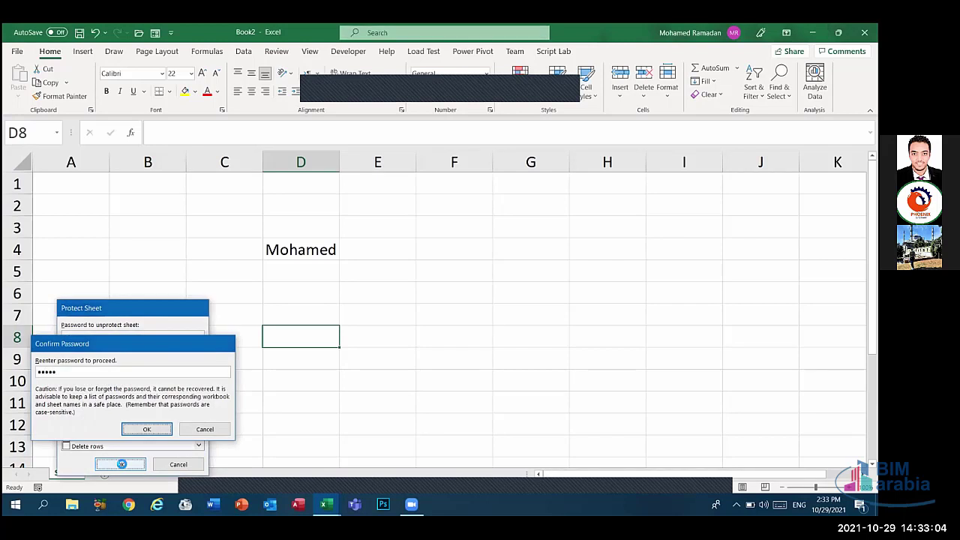
{"action": "left_click", "coordinate": [147, 429]}
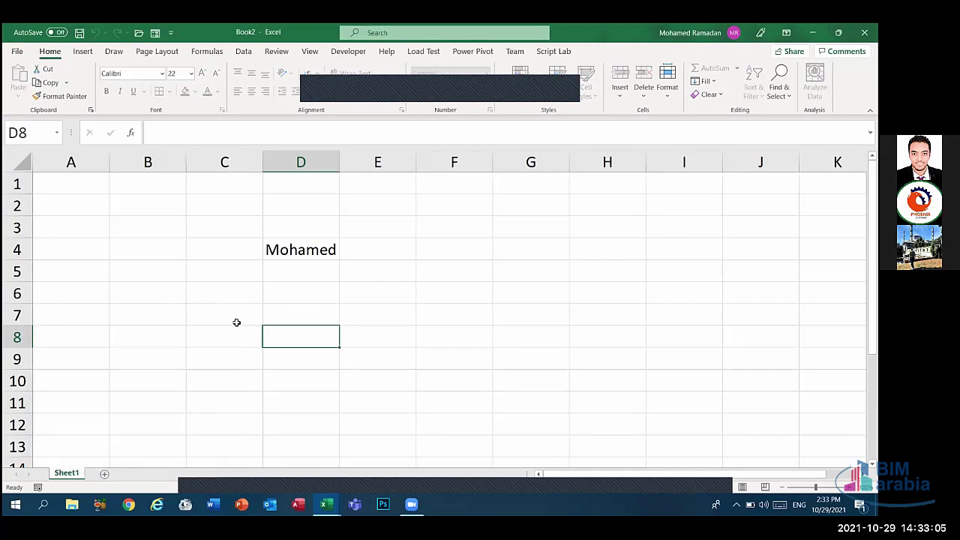
{"action": "double_click", "coordinate": [289, 251]}
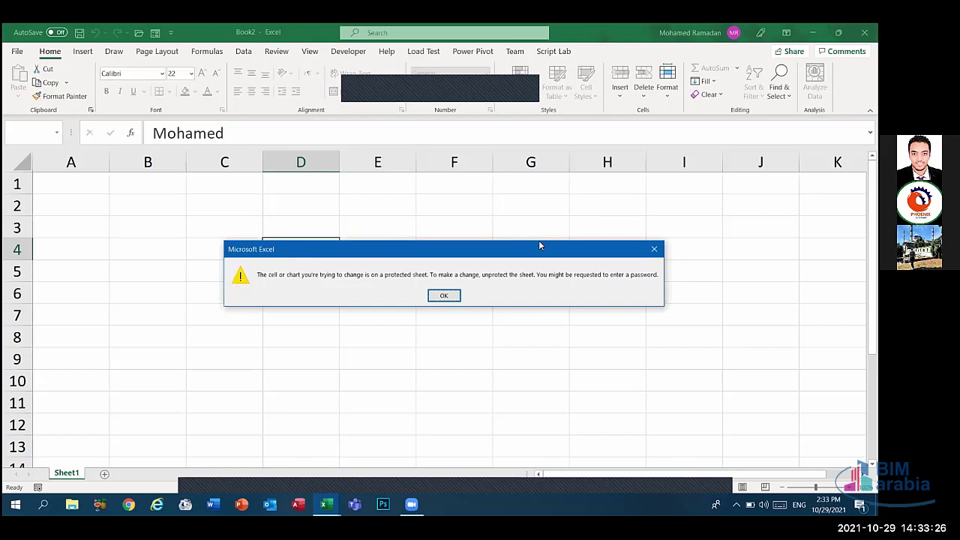
- Close the protection warning, retry editing D4, and dismiss the warning again
{"action": "left_click_drag", "start_coordinate": [539, 245], "coordinate": [440, 278]}
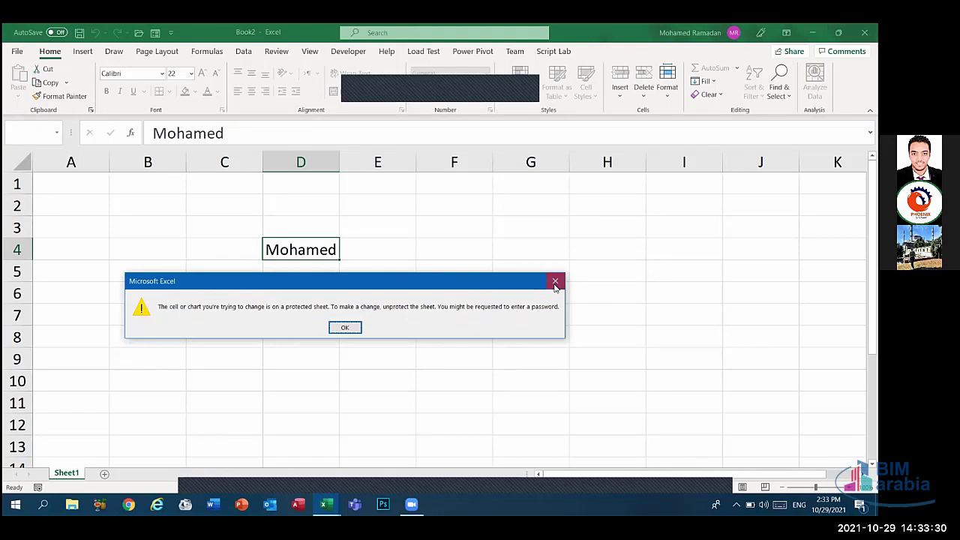
{"action": "left_click", "coordinate": [554, 282]}
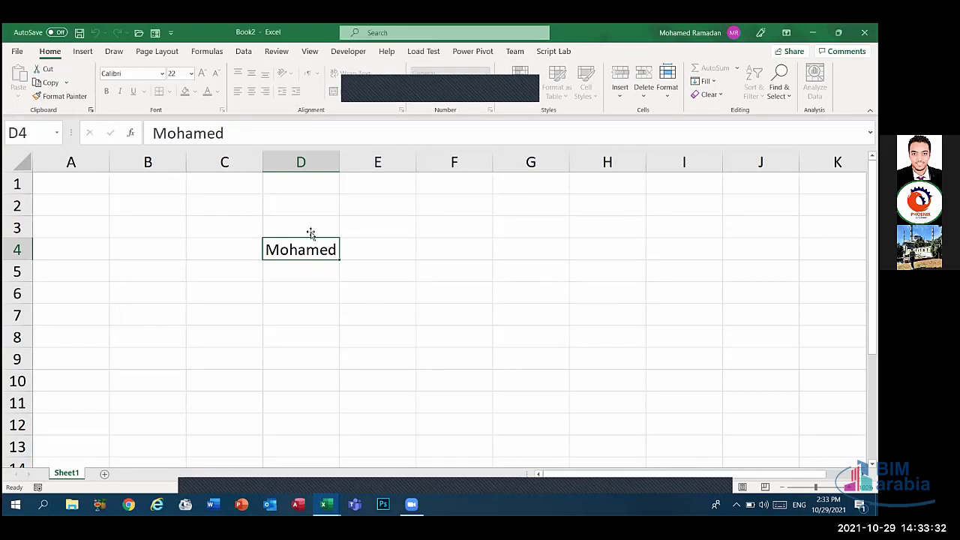
{"action": "key", "text": "Return"}
{"action": "double_click", "coordinate": [514, 262]}
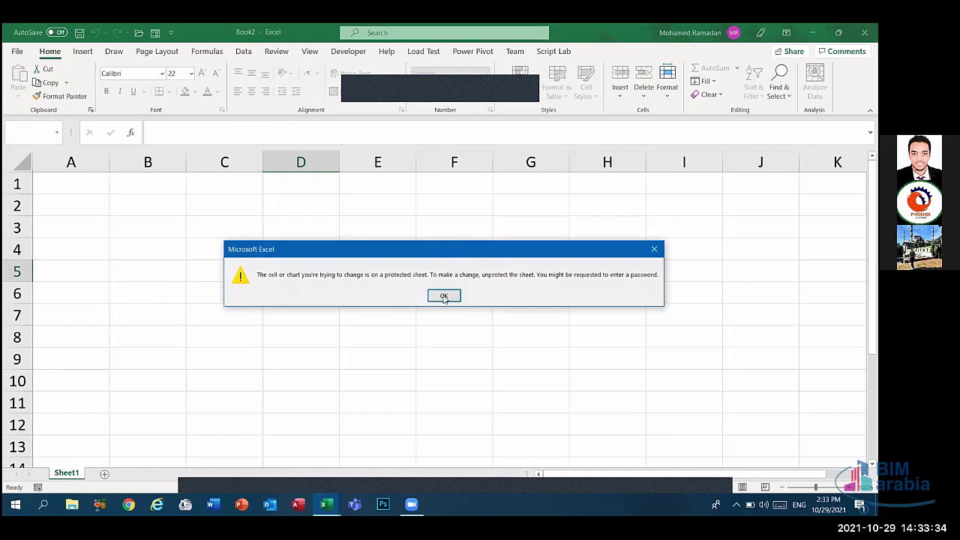
{"action": "key", "text": "Return"}
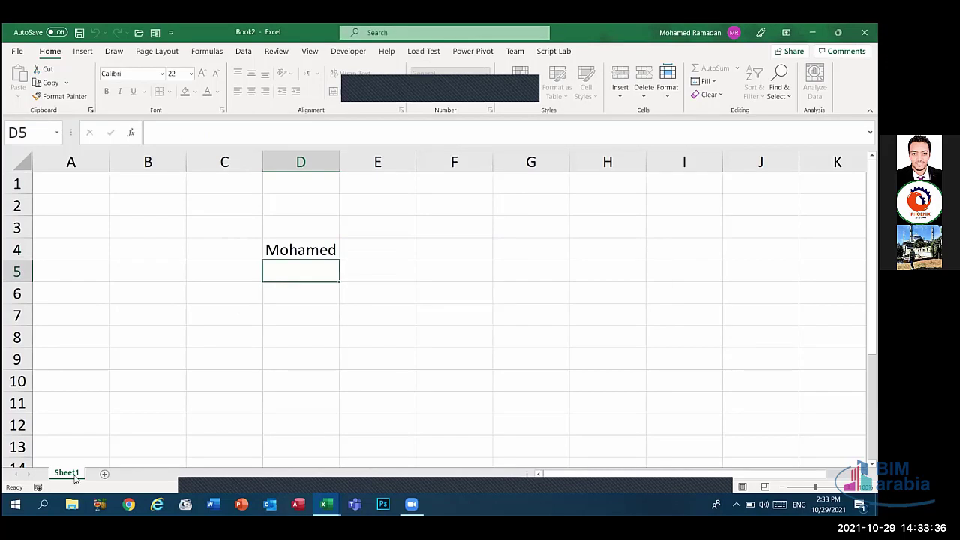
- Unprotect Sheet1 by entering its password
{"action": "right_click", "coordinate": [75, 477]}
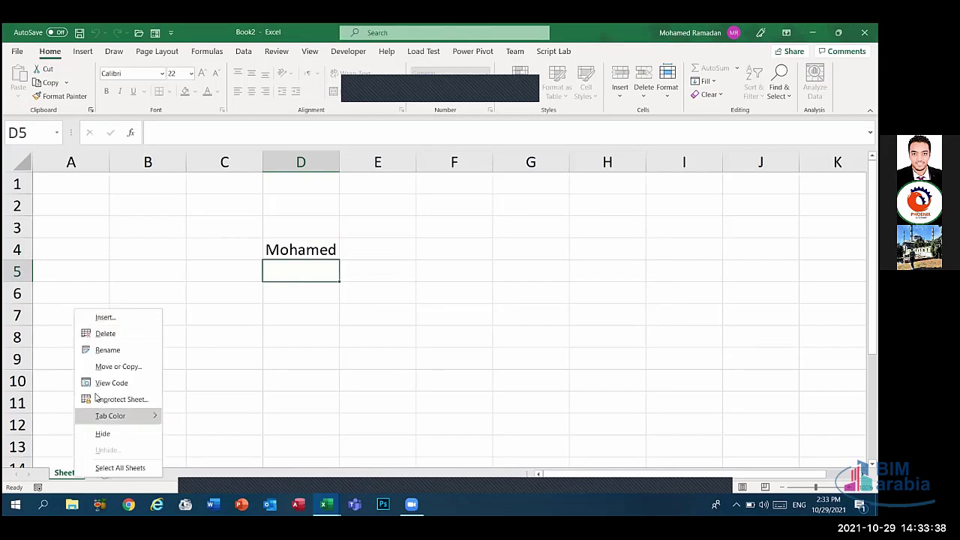
{"action": "left_click", "coordinate": [106, 398]}
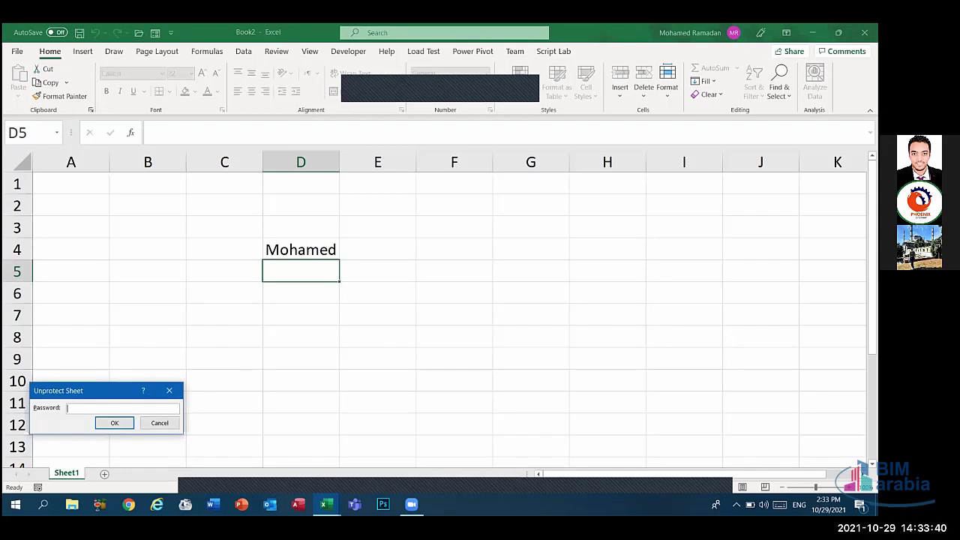
{"action": "key", "text": "Return"}
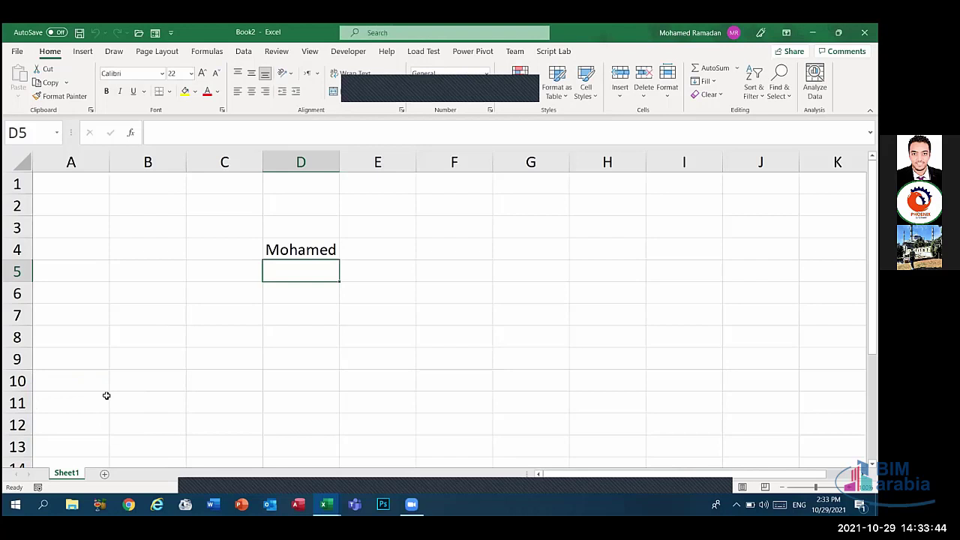
- Erase the name from cell D4 so the cell is empty
{"action": "left_click", "coordinate": [292, 249]}
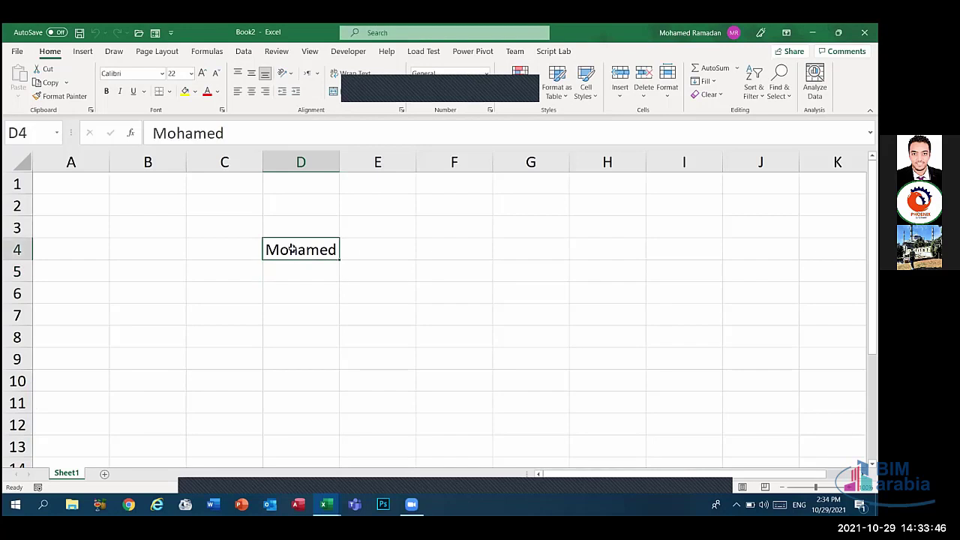
{"action": "type", "text": "Mo"}
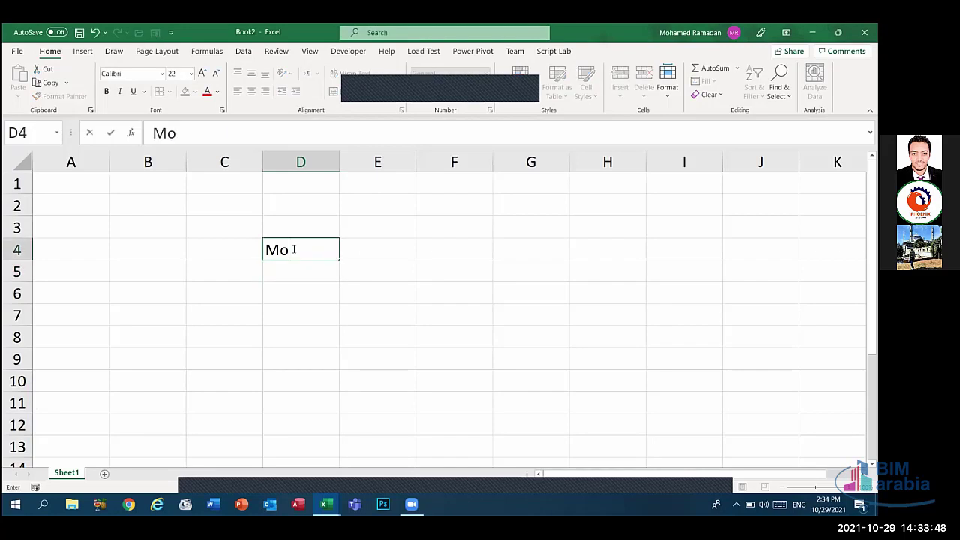
{"action": "type", "text": "hamed"}
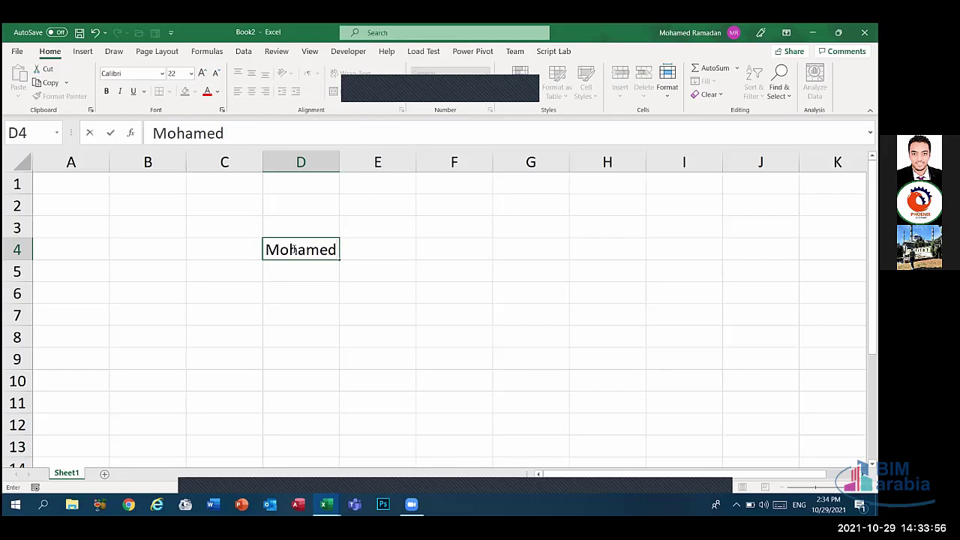
{"action": "key", "text": "BackSpace"}
{"action": "key", "text": "BackSpace"}
{"action": "key", "text": "BackSpace"}
{"action": "key", "text": "BackSpace"}
{"action": "key", "text": "BackSpace"}
{"action": "key", "text": "BackSpace"}
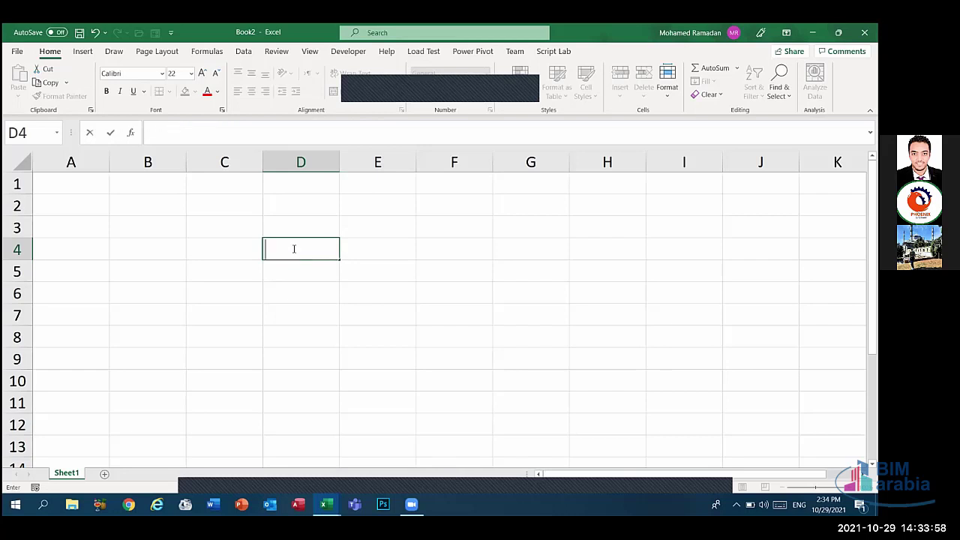
{"action": "left_click", "coordinate": [297, 305]}
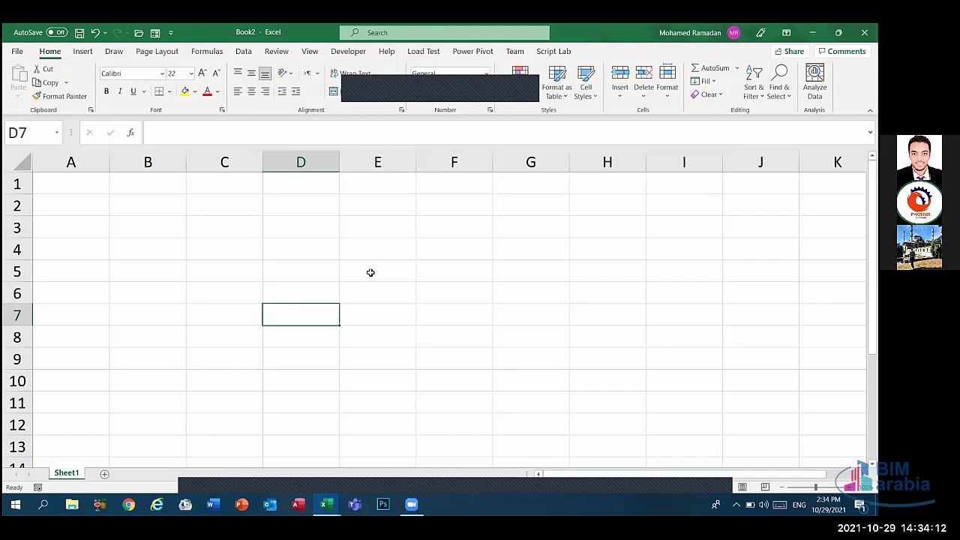
- Close Book2 without saving, then select the Values heading in B3 of Intro+Project
{"action": "left_click", "coordinate": [864, 32]}
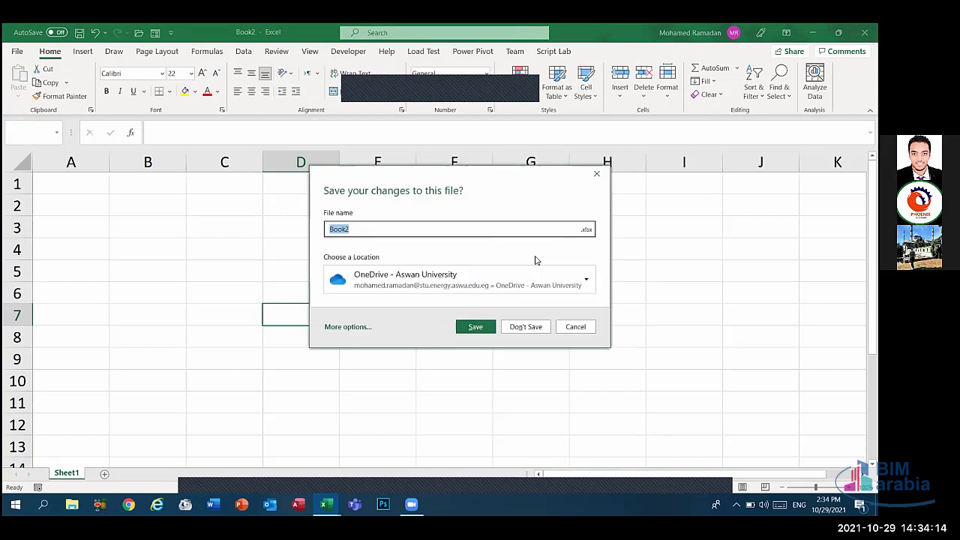
{"action": "left_click", "coordinate": [514, 327]}
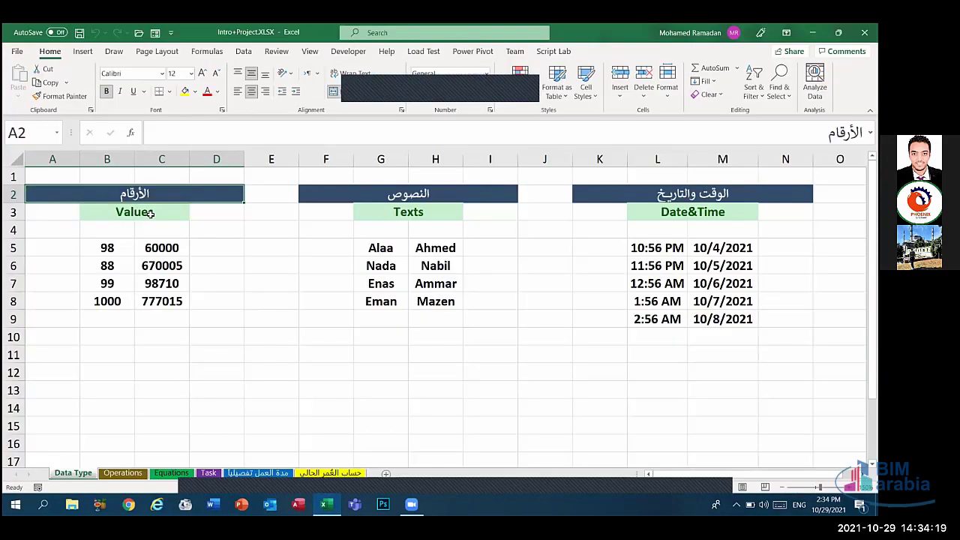
{"action": "left_click", "coordinate": [172, 211]}
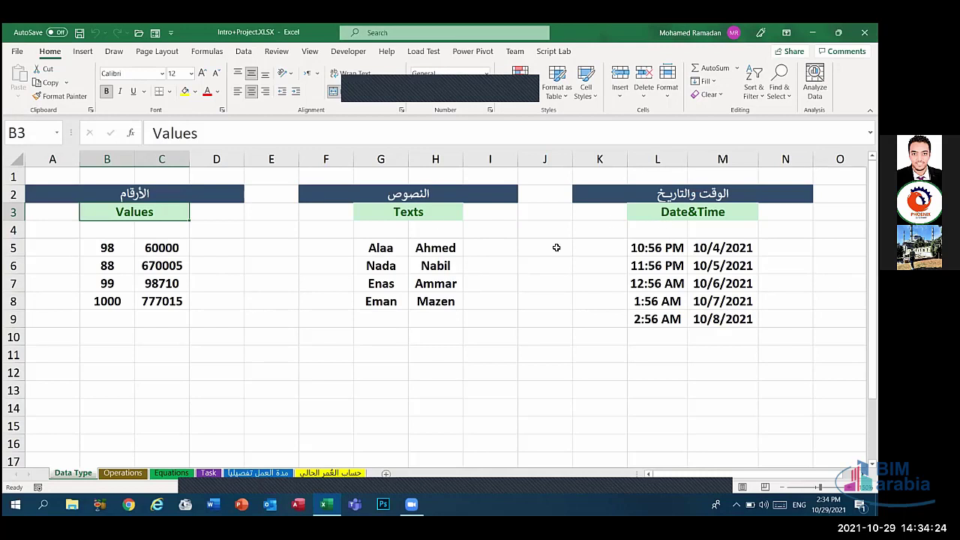
- Inspect the Data Type values in C6 (670005), the text name in H6, and the time in L7
{"action": "left_click", "coordinate": [162, 265]}
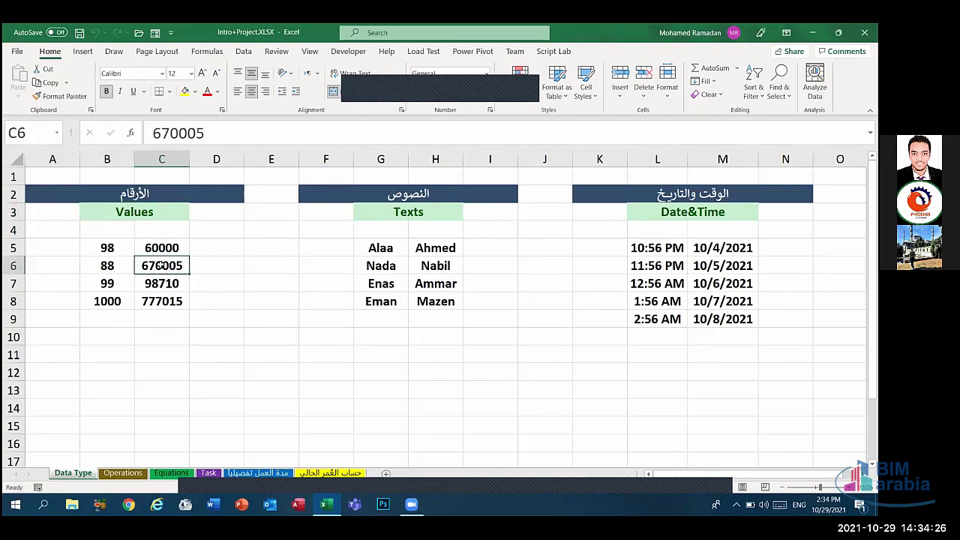
{"action": "left_click", "coordinate": [438, 270]}
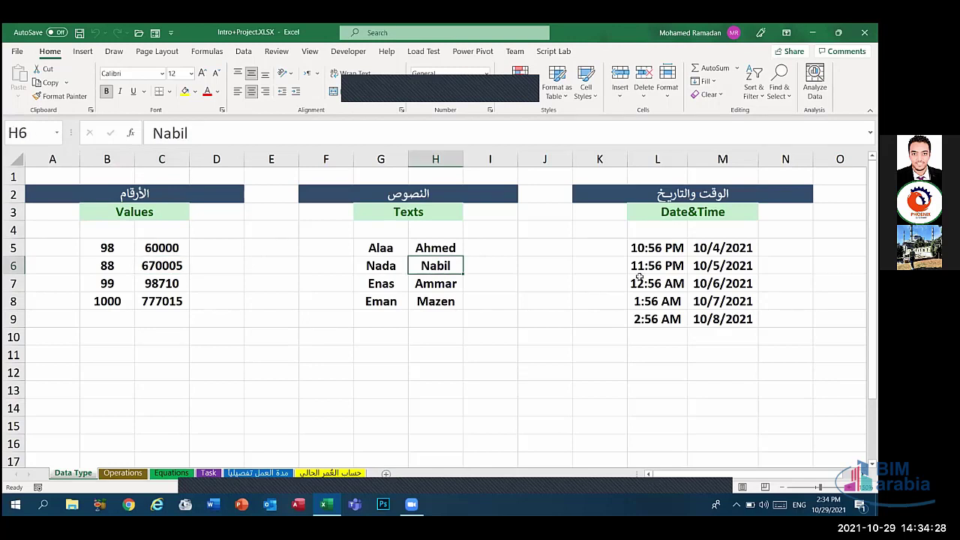
{"action": "left_click", "coordinate": [638, 278]}
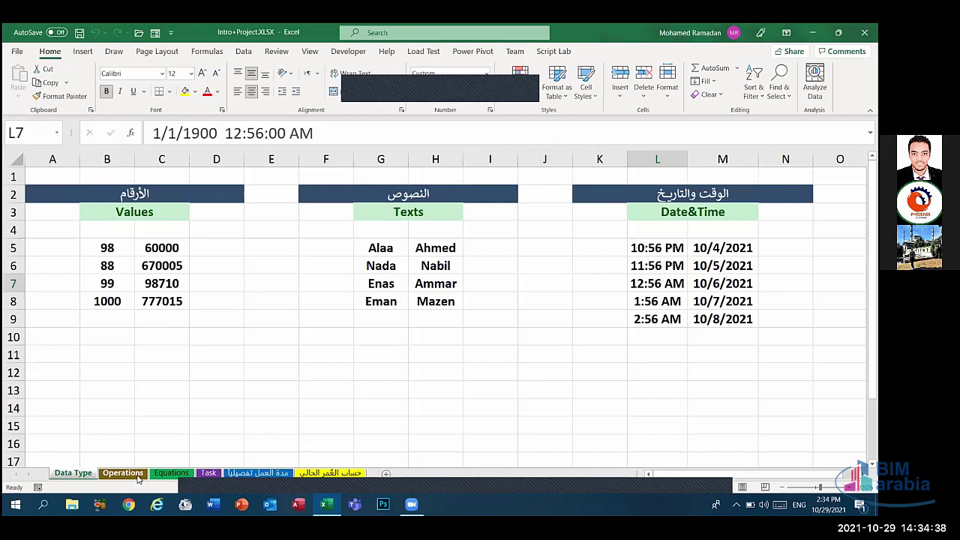
- Look over the Equations sheet, then return to Operations and start a formula in M3
{"action": "left_click", "coordinate": [132, 477]}
{"action": "left_click", "coordinate": [170, 474]}
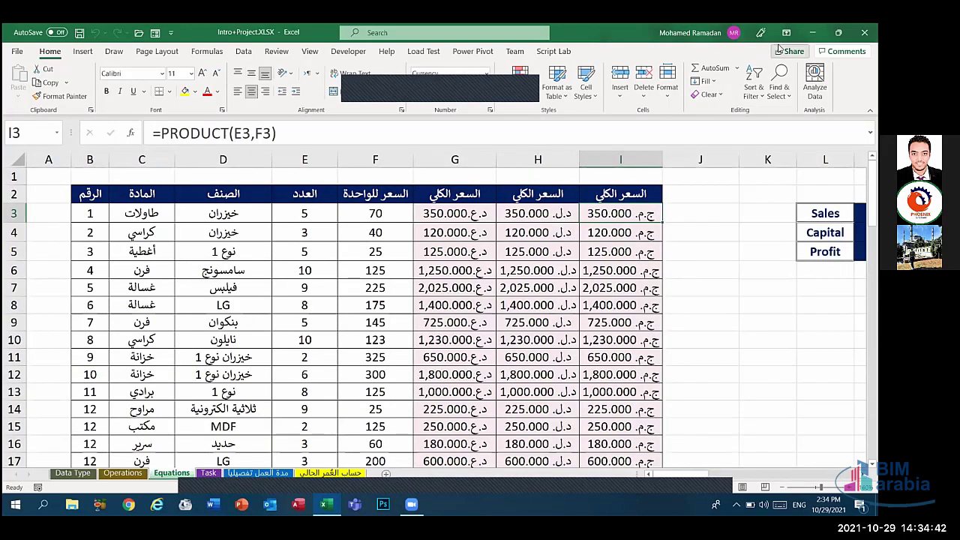
{"action": "left_click", "coordinate": [123, 473]}
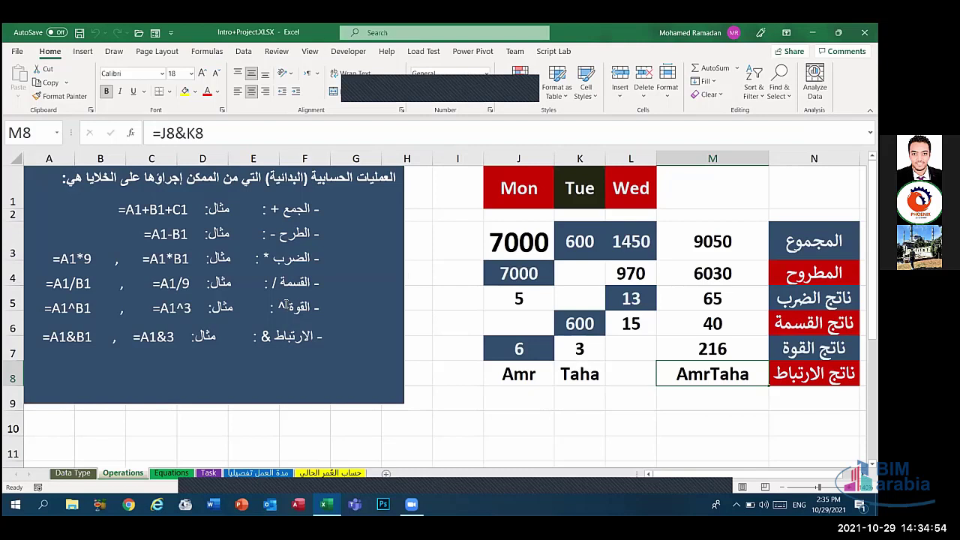
{"action": "left_click", "coordinate": [696, 239]}
{"action": "type", "text": "="}
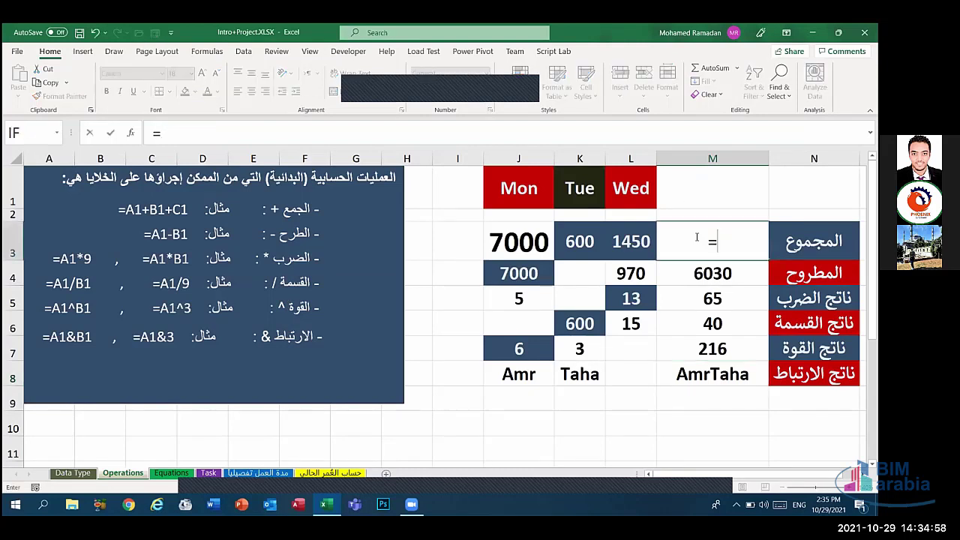
- Complete M3 as =J3+K3+L3 (9050) and enter =J4-L4 in M4 (6030)
{"action": "left_click", "coordinate": [519, 241]}
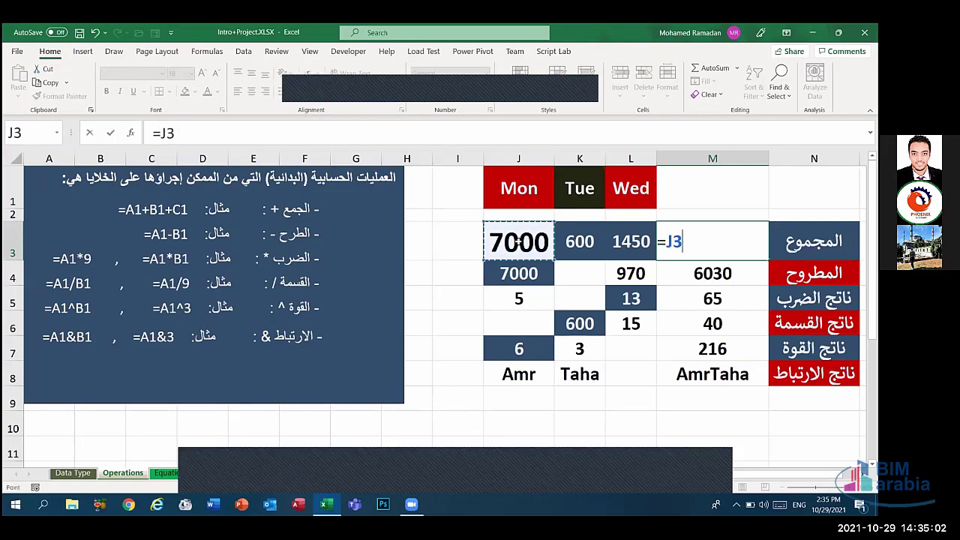
{"action": "type", "text": "+"}
{"action": "left_click", "coordinate": [570, 243]}
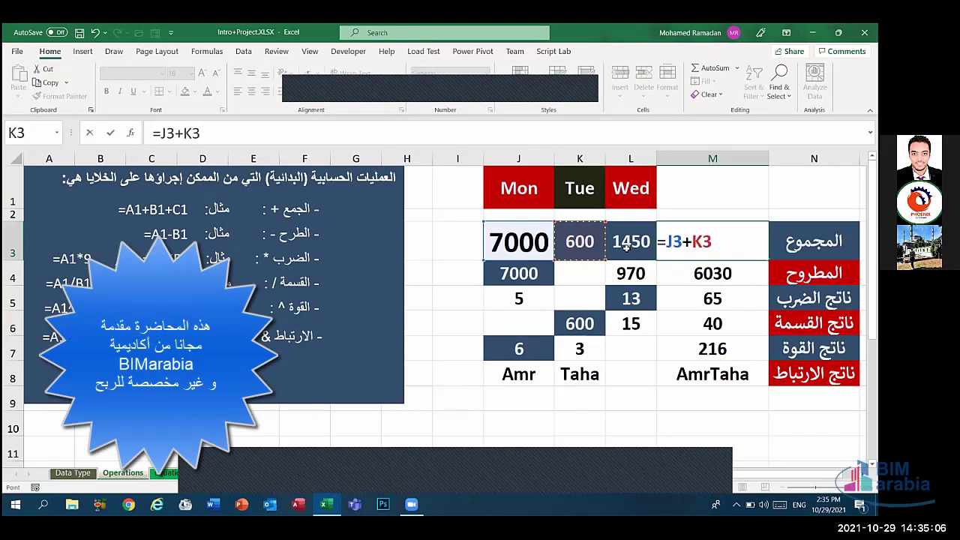
{"action": "type", "text": "+"}
{"action": "left_click", "coordinate": [626, 248]}
{"action": "key", "text": "Return"}
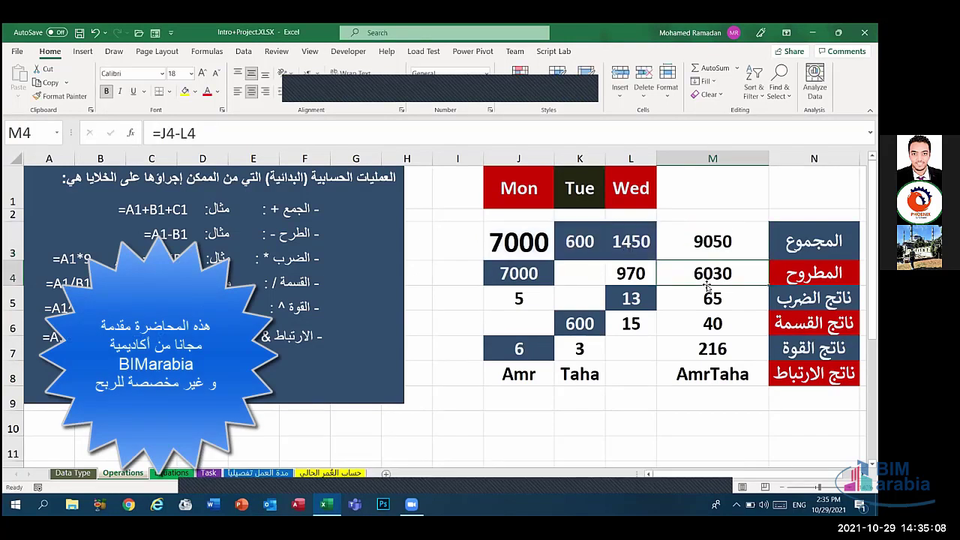
{"action": "type", "text": "="}
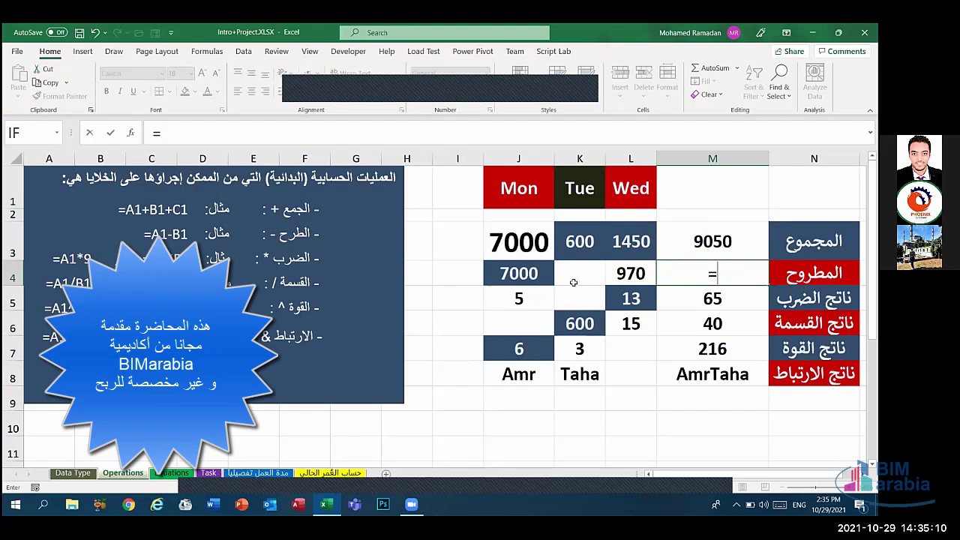
{"action": "left_click", "coordinate": [544, 273]}
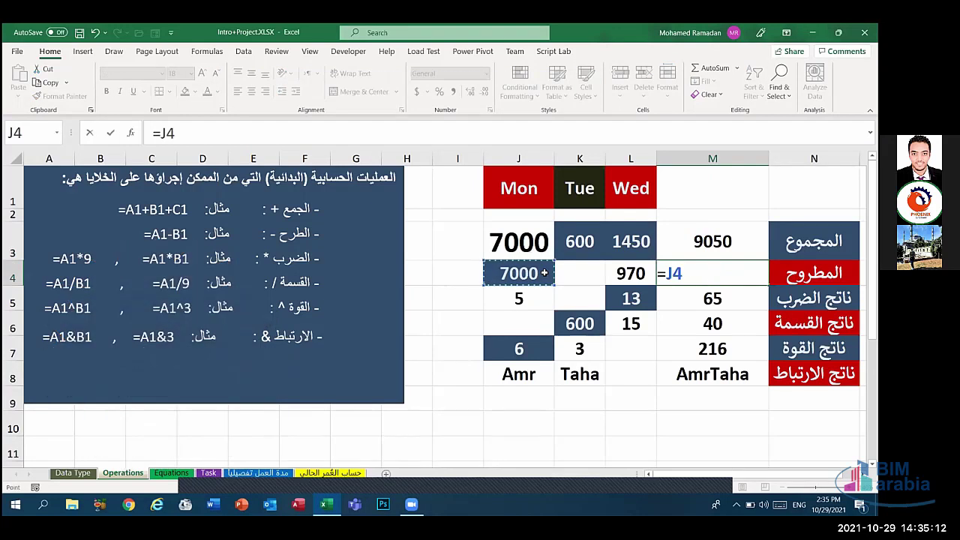
{"action": "type", "text": "-"}
{"action": "left_click", "coordinate": [628, 276]}
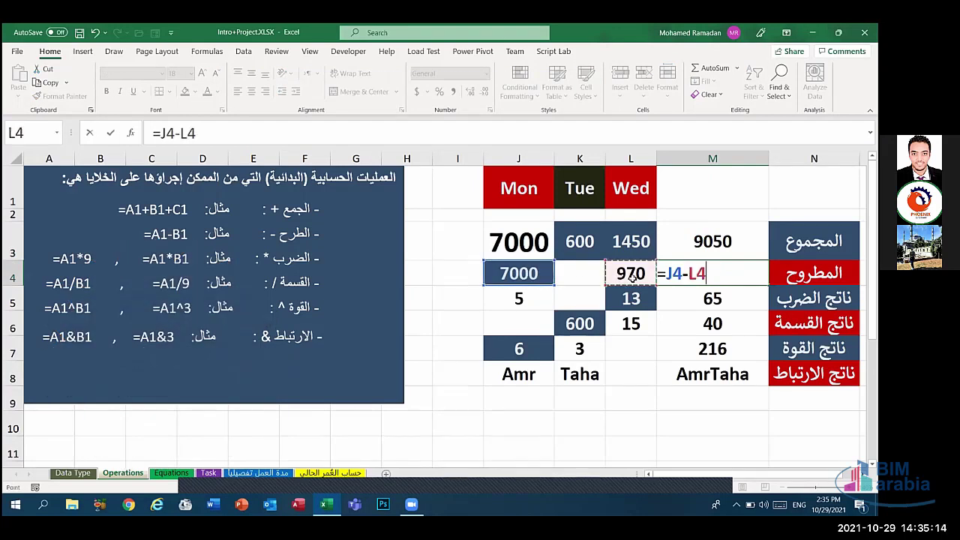
{"action": "key", "text": "Return"}
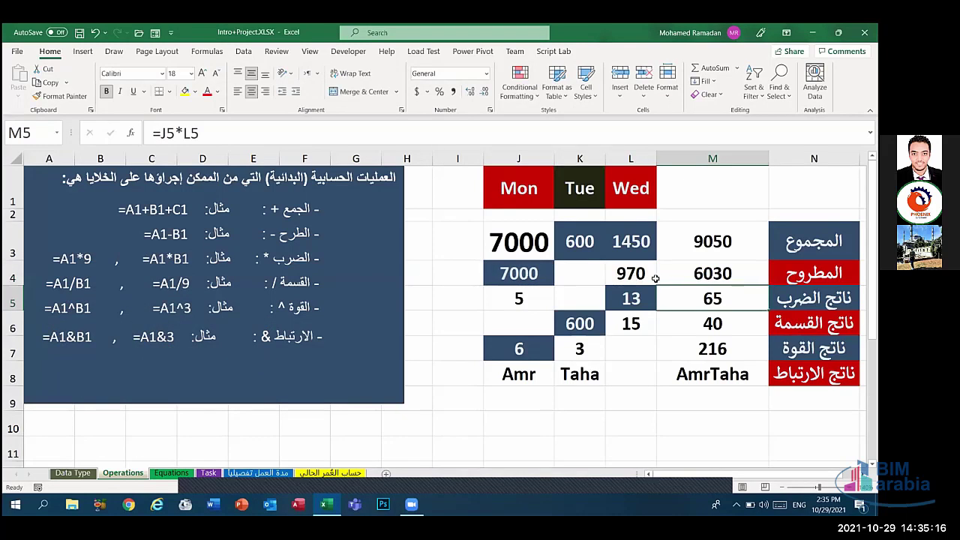
- Enter =J5*L5 in M5 (65) and =K6/L6 in M6 (40)
{"action": "type", "text": "="}
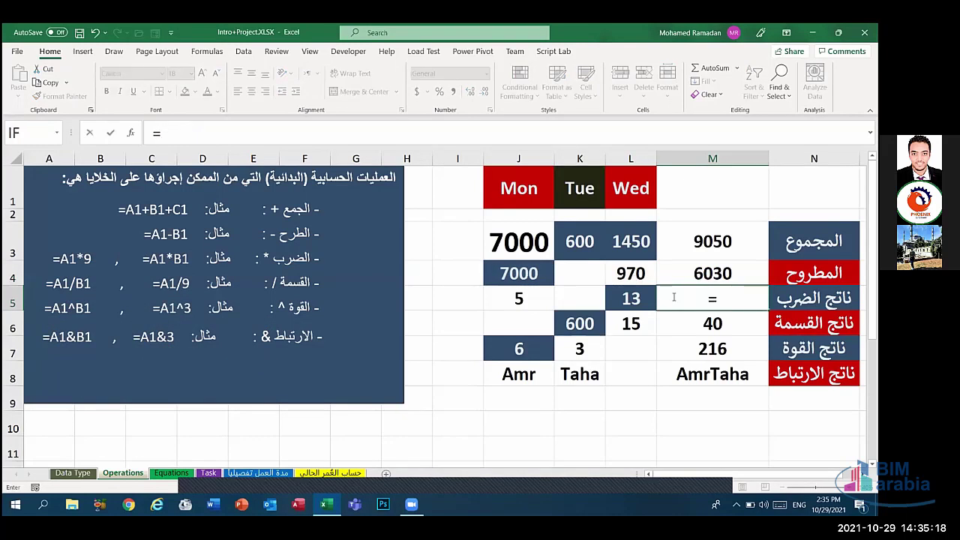
{"action": "left_click", "coordinate": [524, 297]}
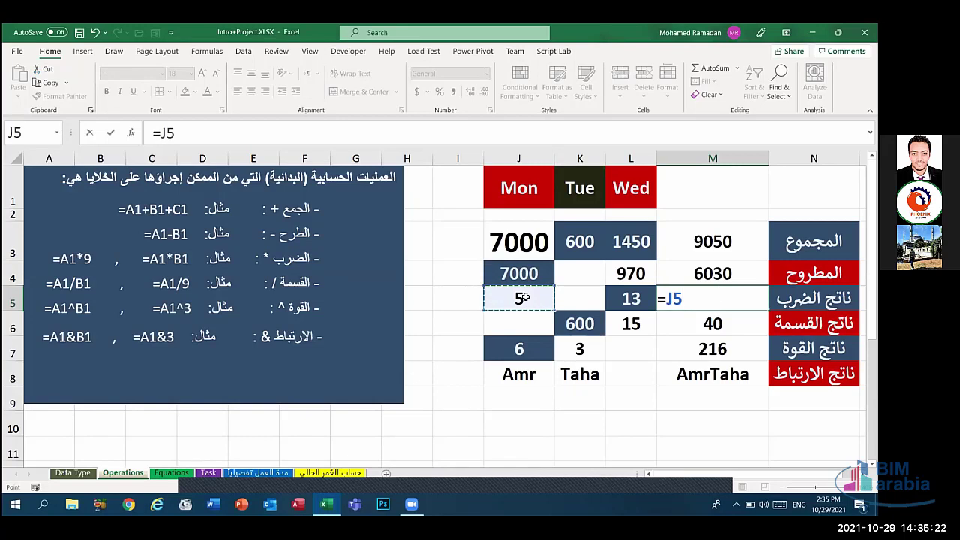
{"action": "type", "text": "*"}
{"action": "left_click", "coordinate": [644, 298]}
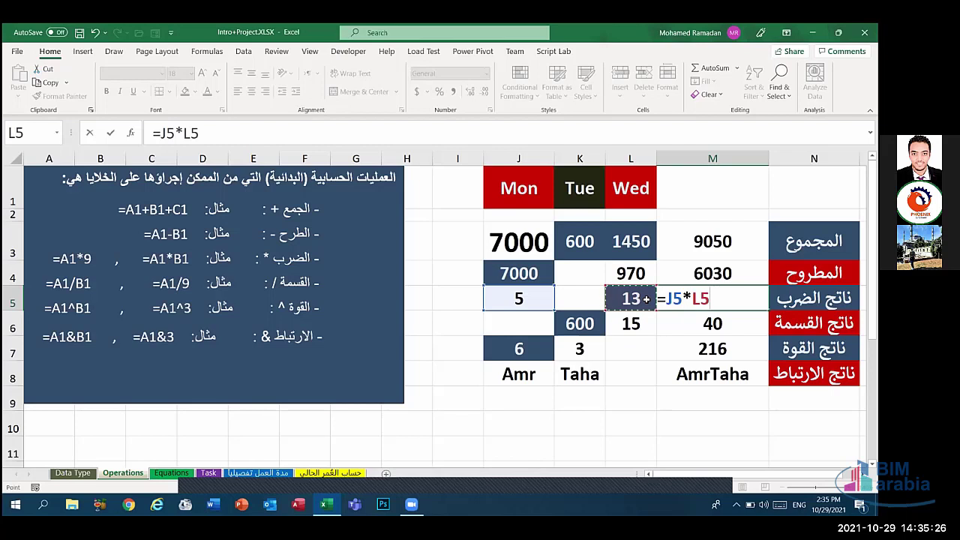
{"action": "key", "text": "Return"}
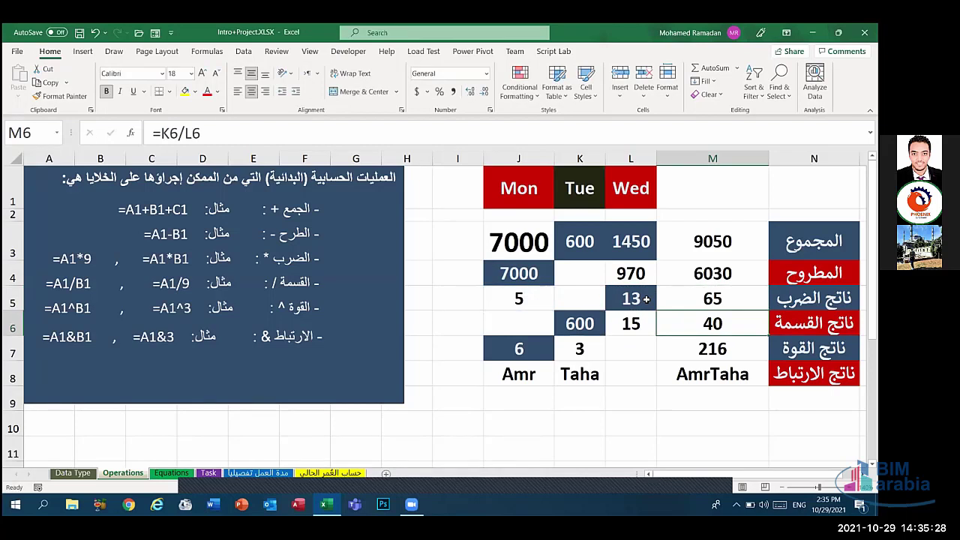
{"action": "type", "text": "="}
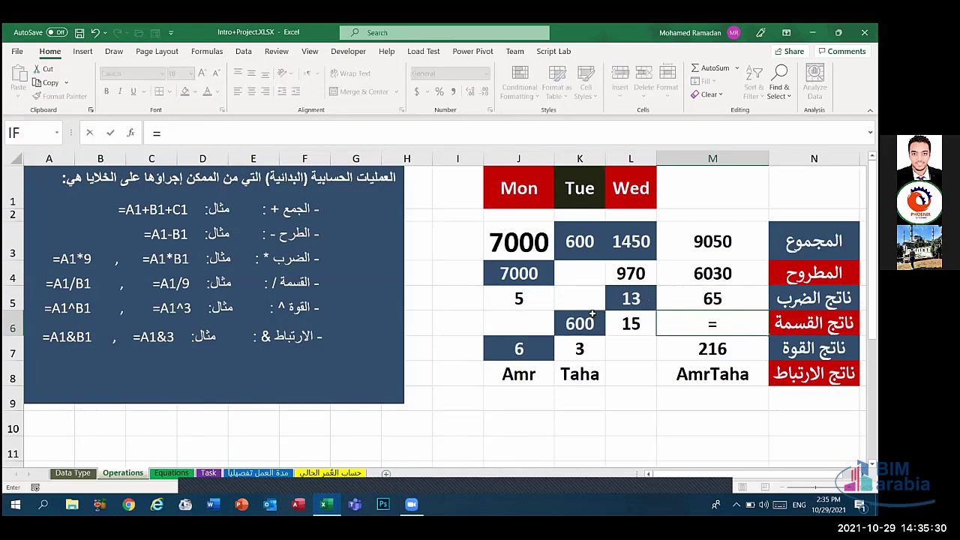
{"action": "left_click", "coordinate": [590, 321]}
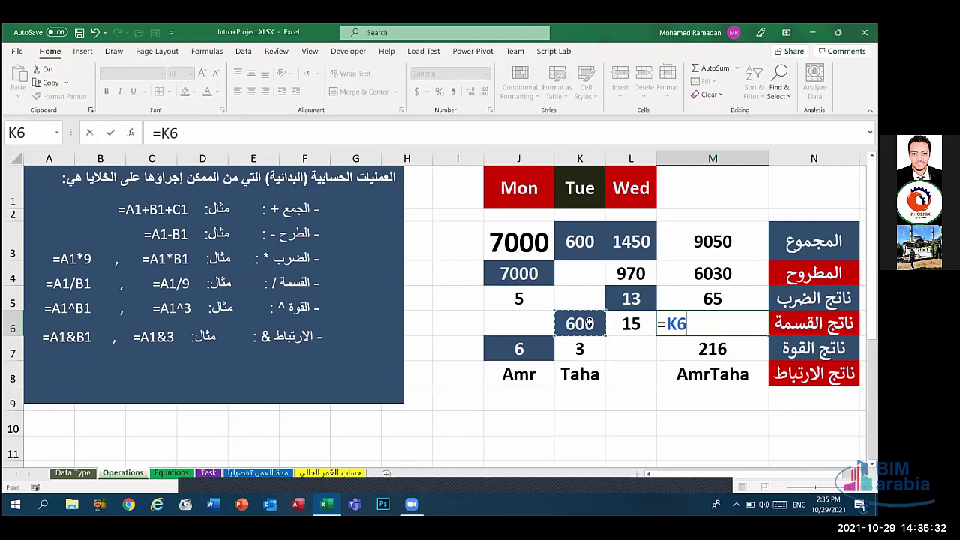
{"action": "type", "text": "/"}
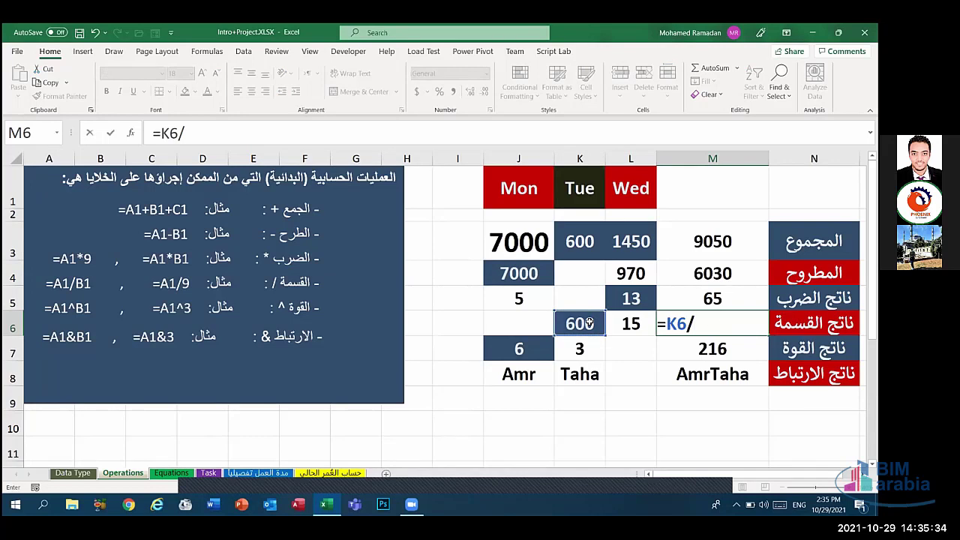
{"action": "left_click", "coordinate": [630, 323]}
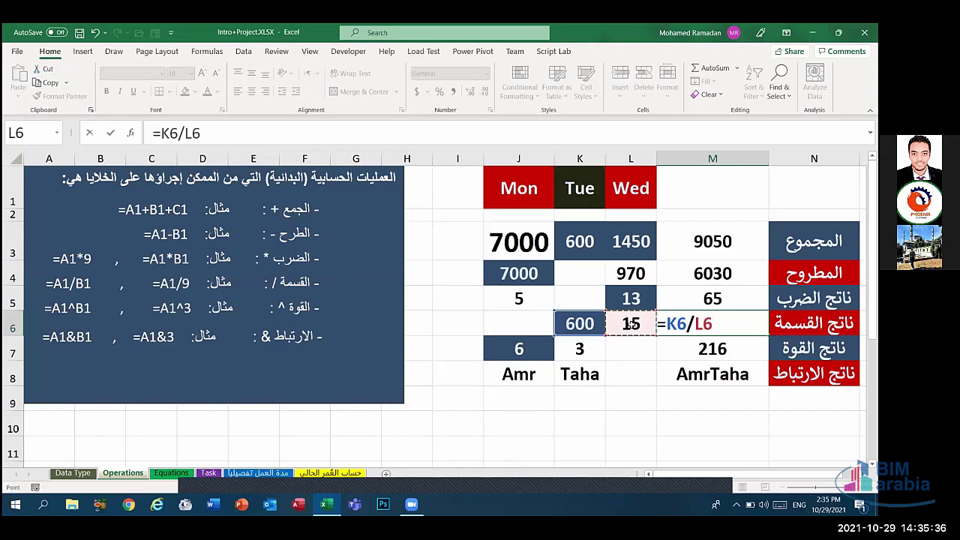
{"action": "key", "text": "Return"}
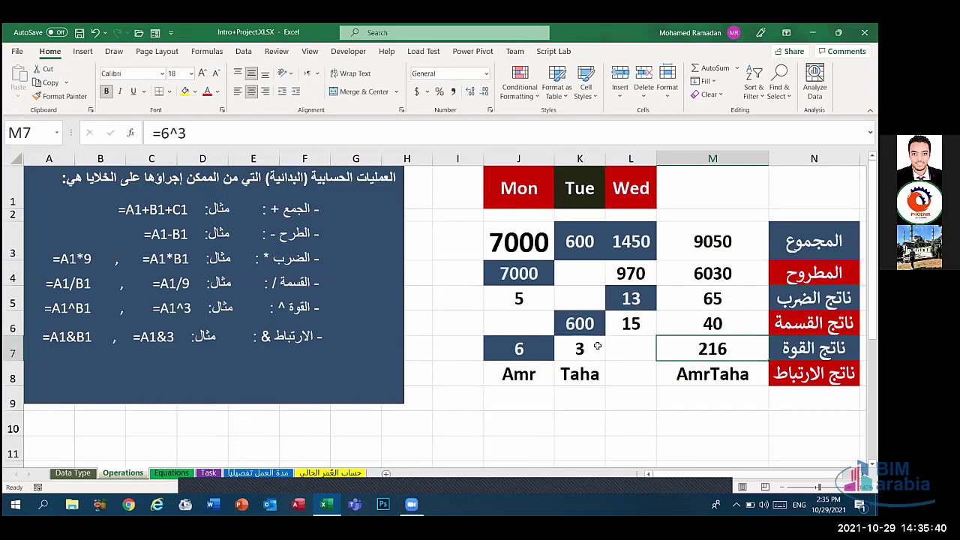
- Enter =6^3 in M7 to show 216, then inspect the names in J8 and K8
{"action": "type", "text": "="}
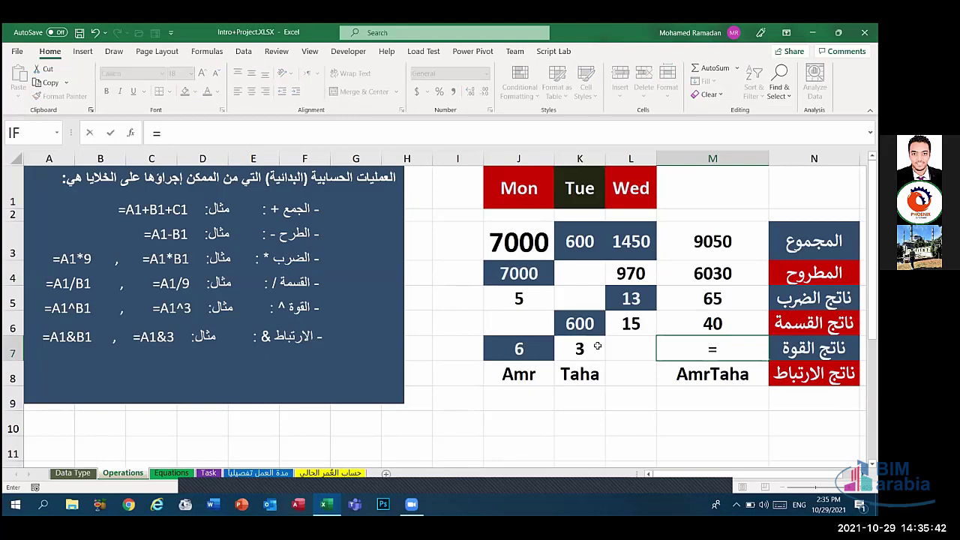
{"action": "type", "text": "6"}
{"action": "type", "text": "^"}
{"action": "type", "text": "3"}
{"action": "key", "text": "Return"}
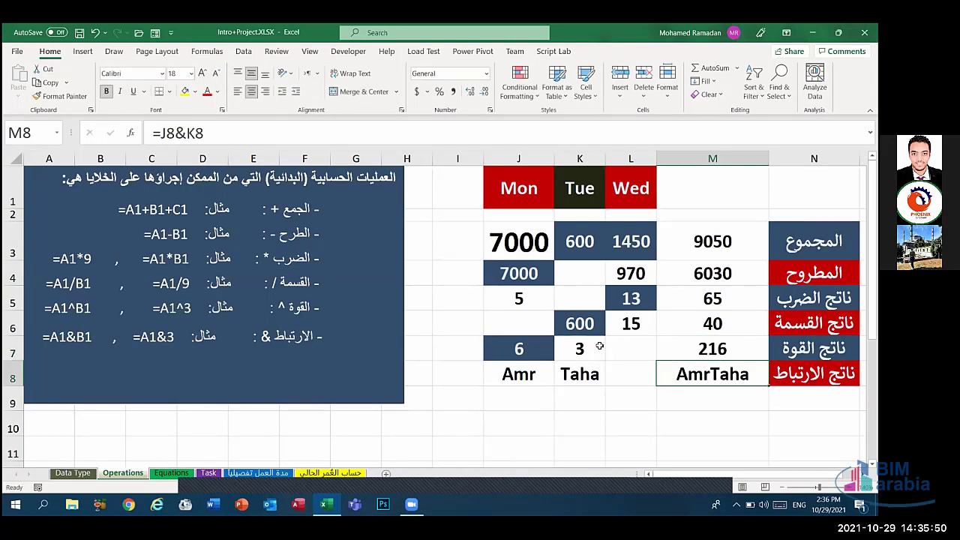
{"action": "left_click", "coordinate": [499, 371]}
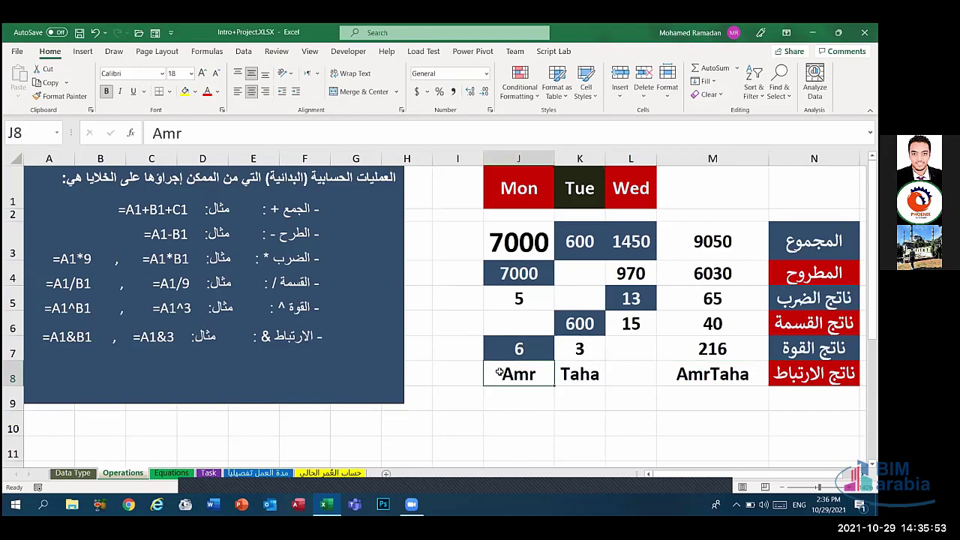
{"action": "left_click", "coordinate": [576, 376]}
- Build =J8&K8 in M8 to join the two names into one
{"action": "left_click", "coordinate": [677, 380]}
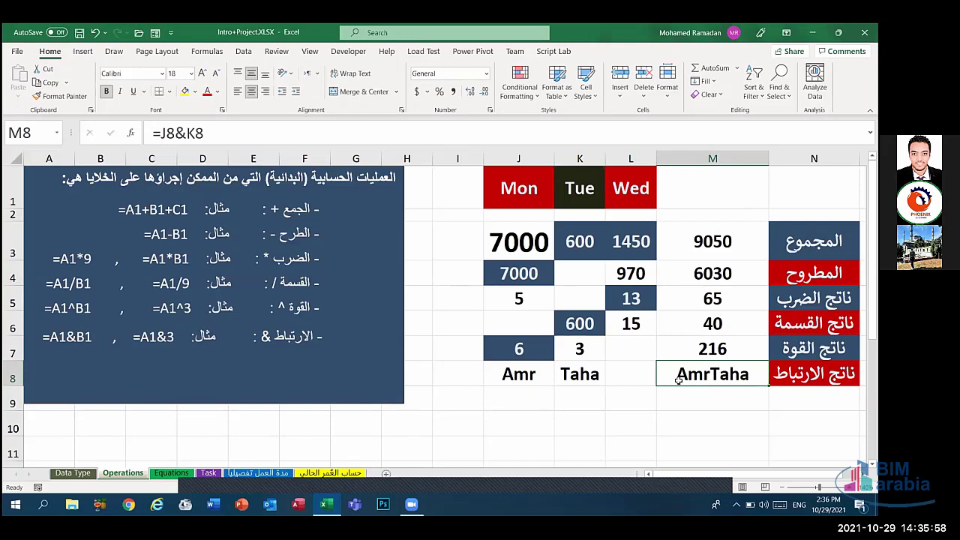
{"action": "type", "text": "="}
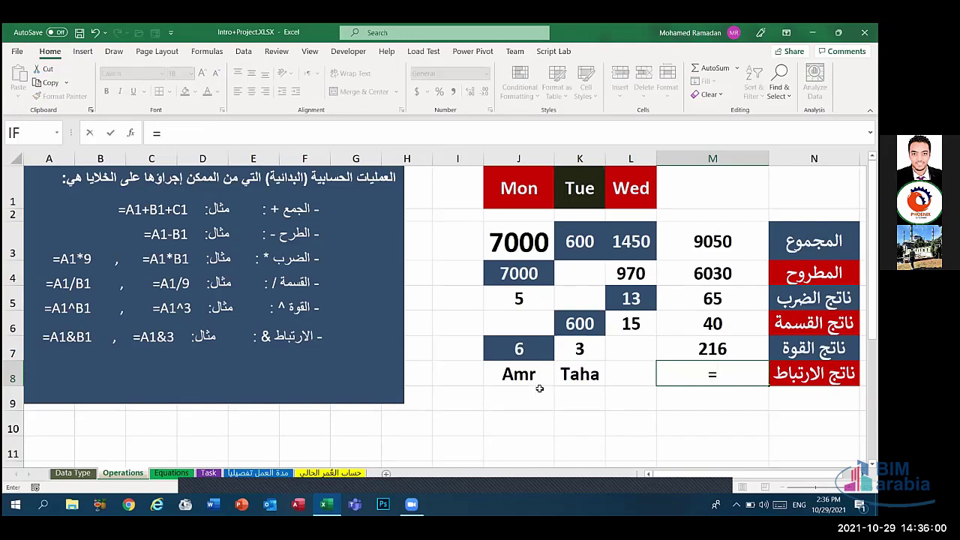
{"action": "left_click", "coordinate": [530, 374]}
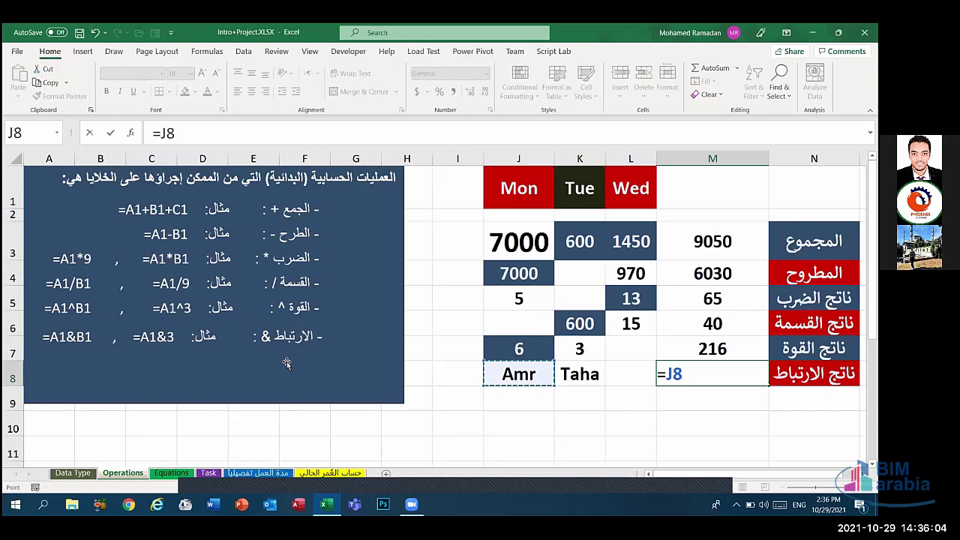
{"action": "type", "text": "&"}
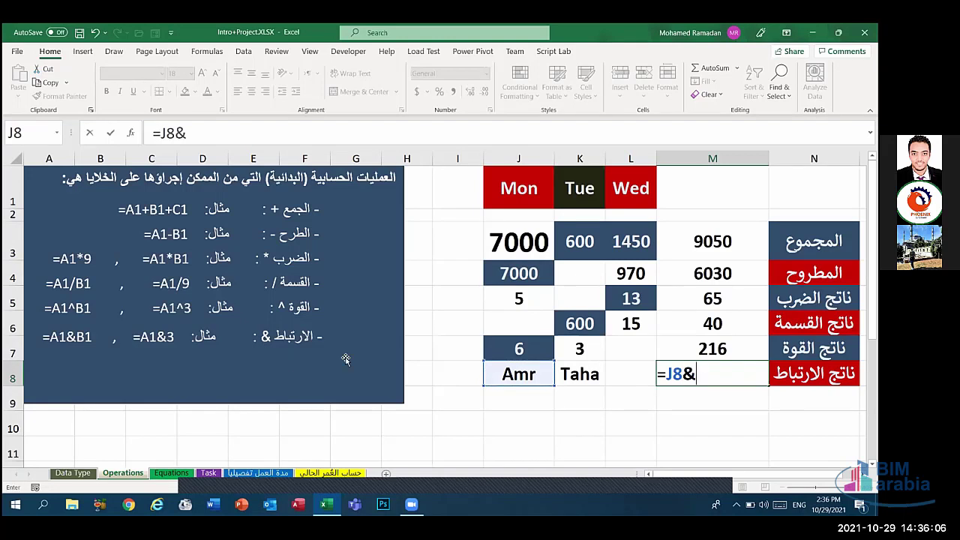
{"action": "left_click", "coordinate": [570, 378]}
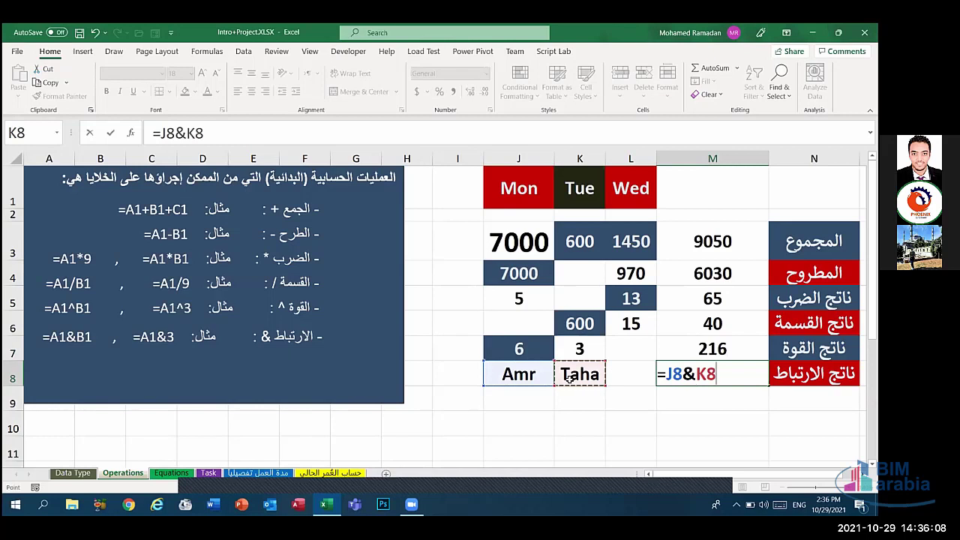
{"action": "key", "text": "Return"}
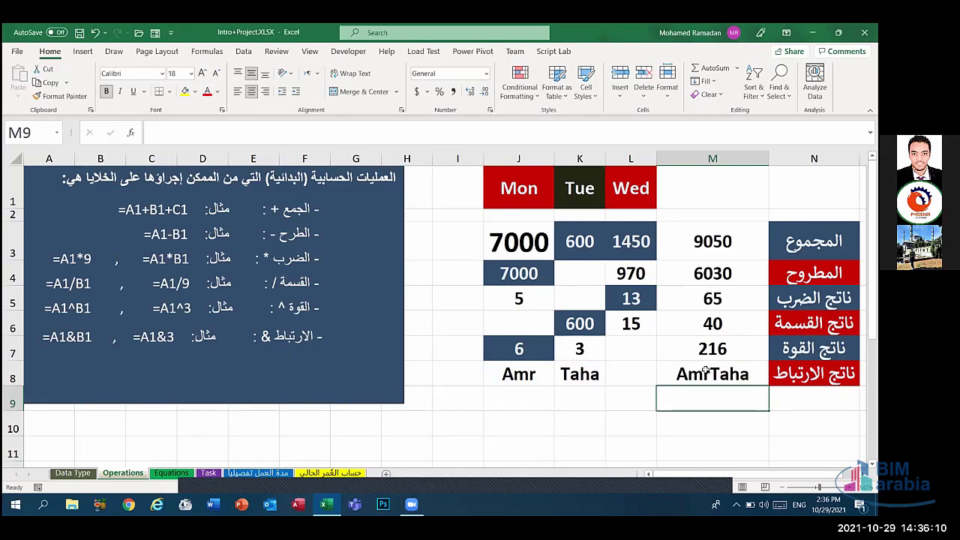
{"action": "left_click", "coordinate": [704, 369]}
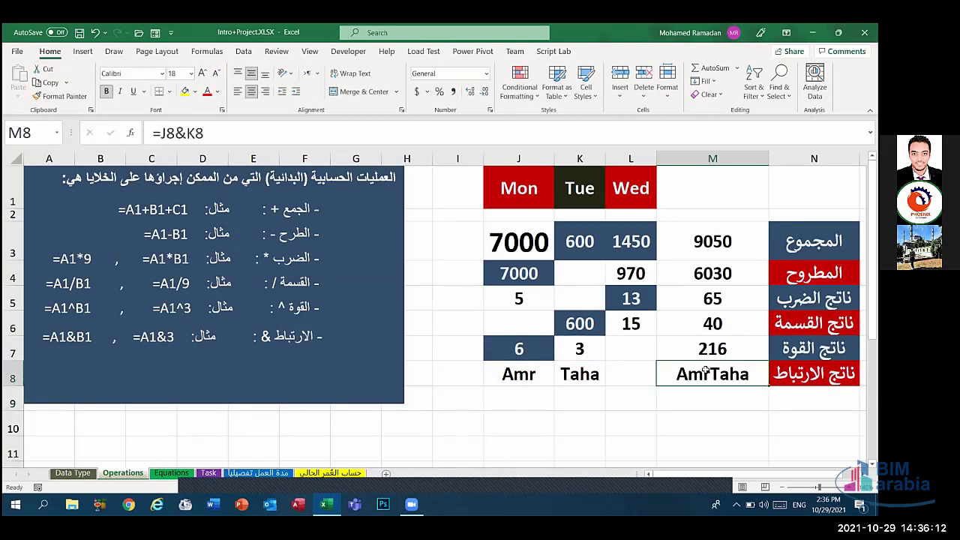
- Browse the Data Type, Operations and Equations sheets, ending on Equations with total cell G3 selected
{"action": "left_click", "coordinate": [72, 473]}
{"action": "left_click", "coordinate": [122, 473]}
{"action": "left_click", "coordinate": [160, 473]}
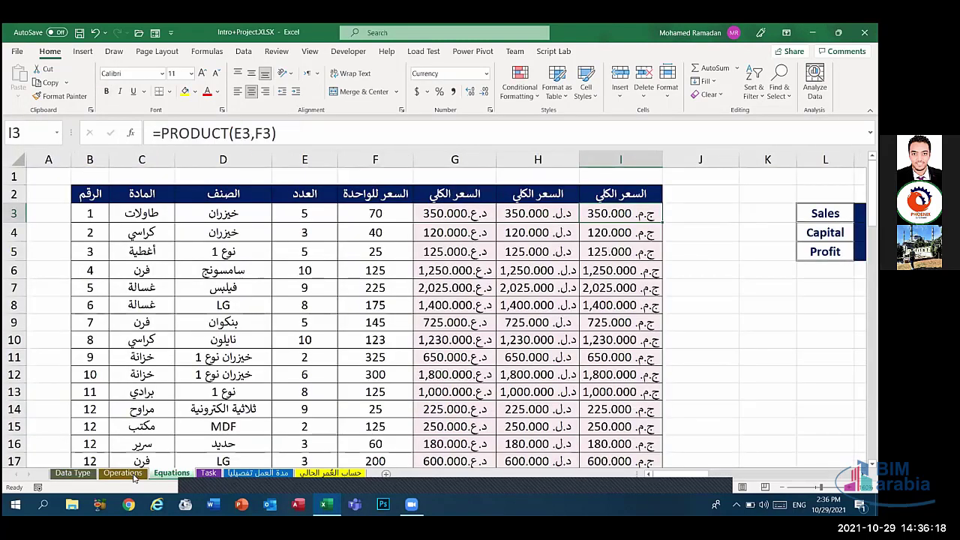
{"action": "left_click", "coordinate": [133, 474]}
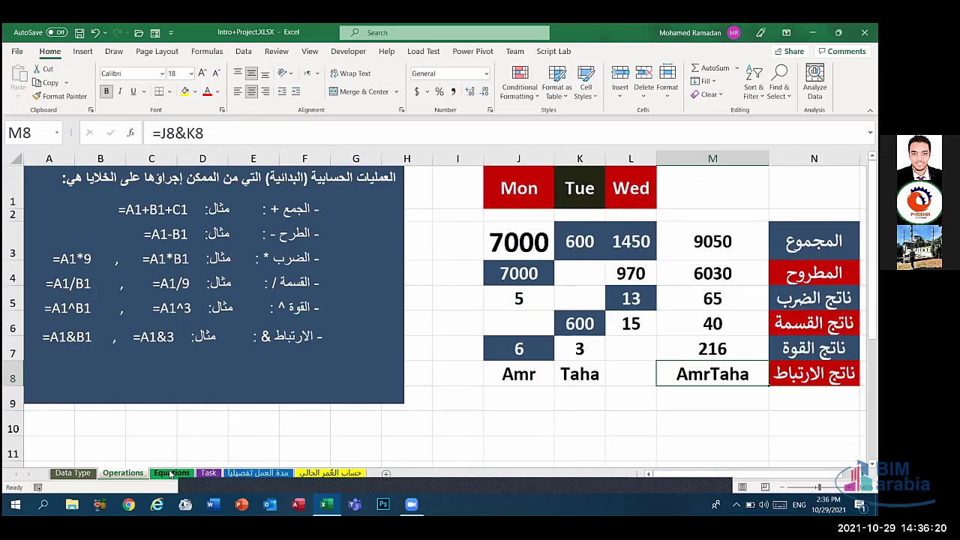
{"action": "left_click", "coordinate": [170, 475]}
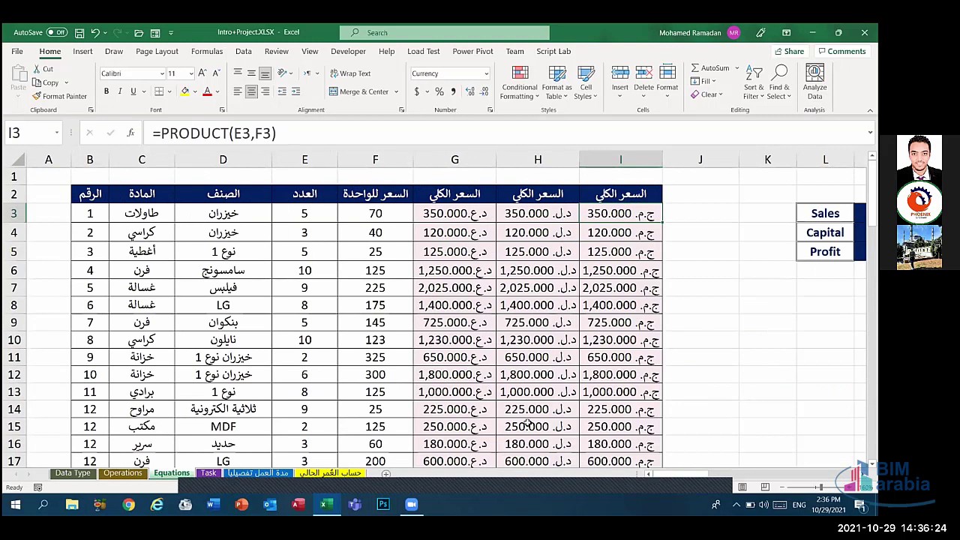
{"action": "mouse_move", "coordinate": [675, 473]}
{"action": "left_mouse_down"}
{"action": "mouse_move", "coordinate": [707, 458]}
{"action": "mouse_move", "coordinate": [641, 461]}
{"action": "left_mouse_up"}
{"action": "left_click", "coordinate": [123, 473]}
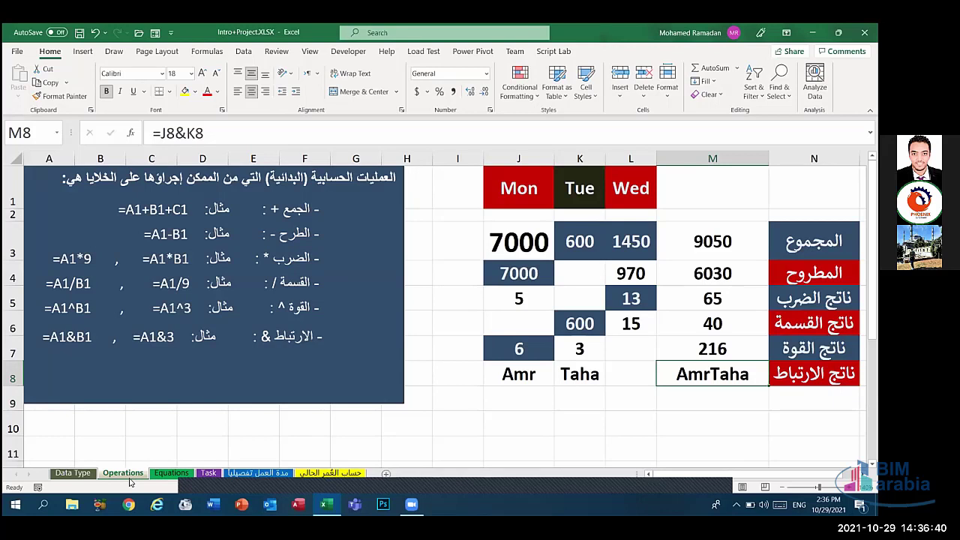
{"action": "left_click", "coordinate": [73, 473]}
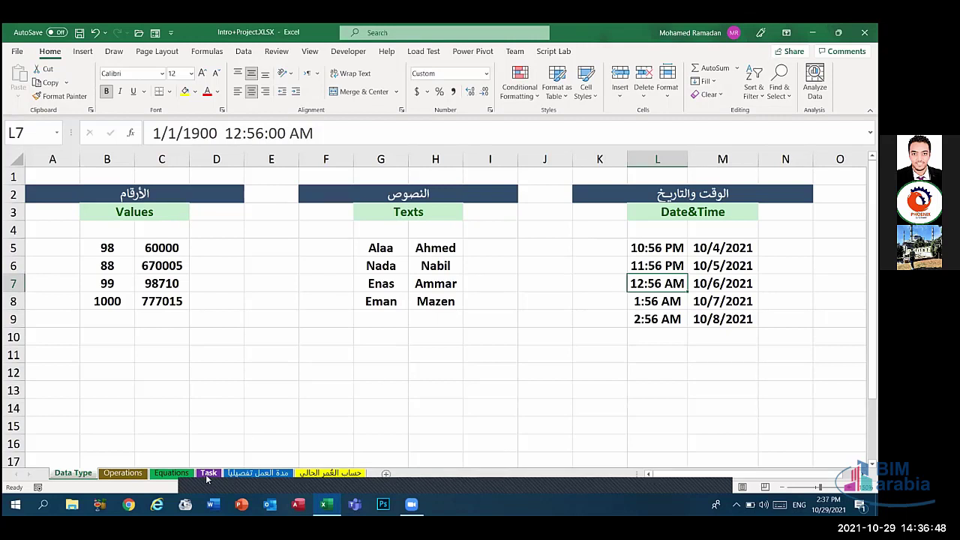
{"action": "left_click", "coordinate": [172, 473]}
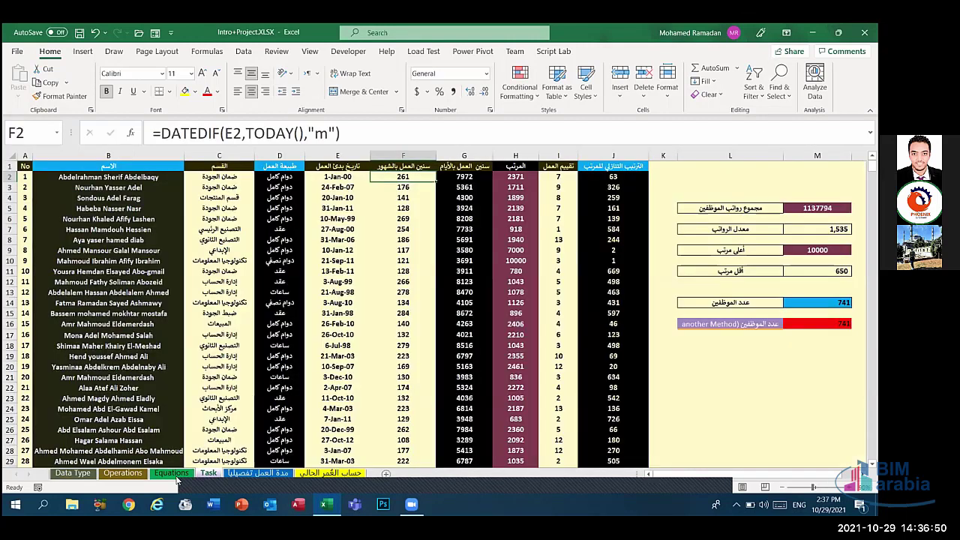
{"action": "left_click", "coordinate": [172, 473]}
{"action": "left_click", "coordinate": [458, 214]}
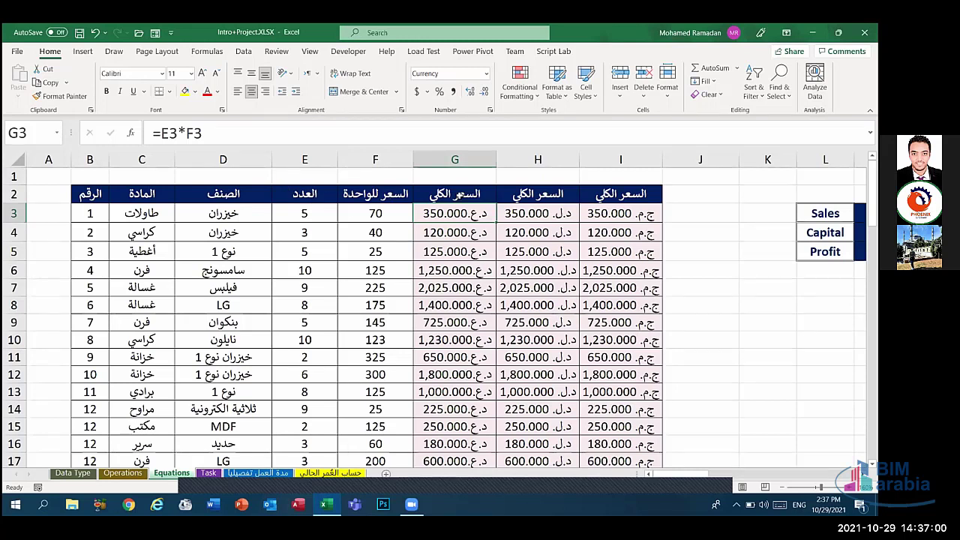
- Enter =E3*F3 in G3 to multiply quantity by unit price
{"action": "type", "text": "="}
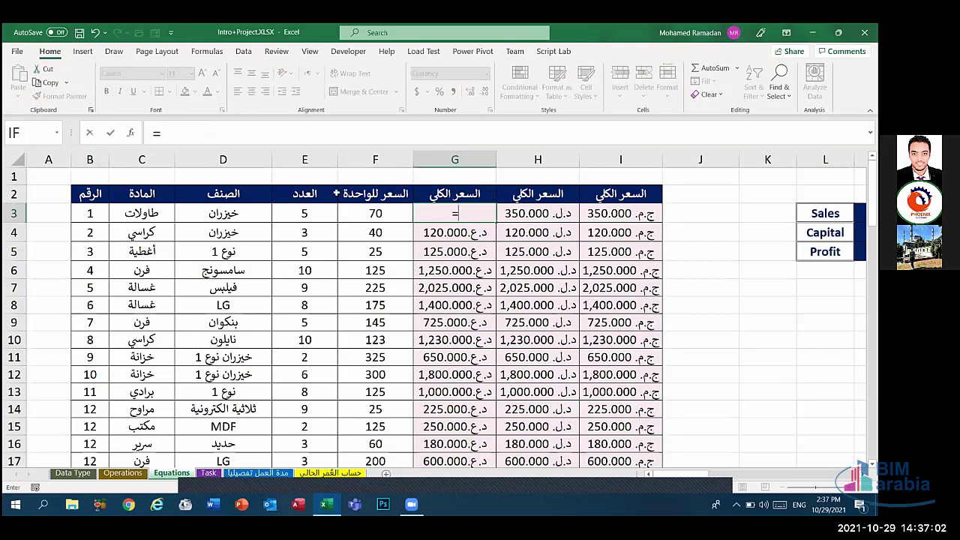
{"action": "left_click", "coordinate": [318, 213]}
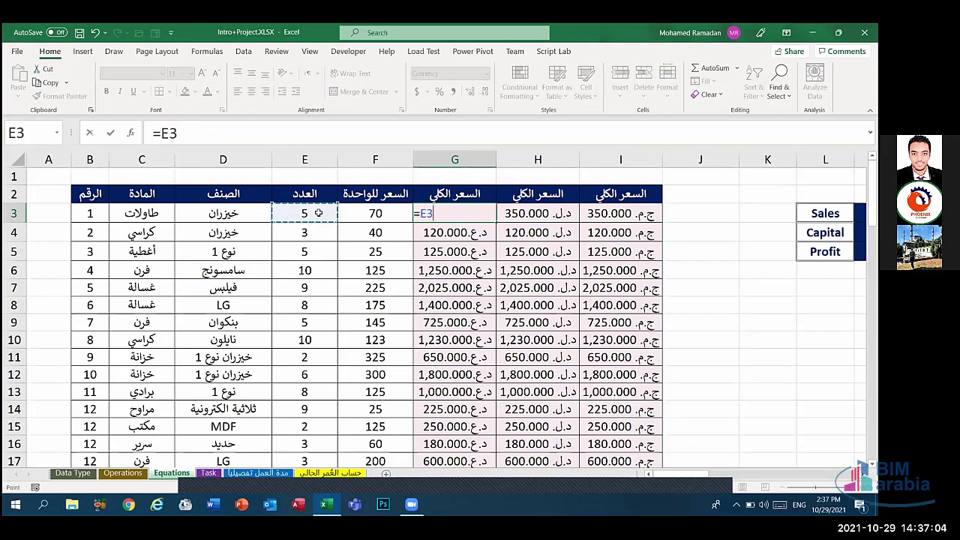
{"action": "type", "text": "*"}
{"action": "left_click", "coordinate": [348, 215]}
{"action": "key", "text": "Return"}
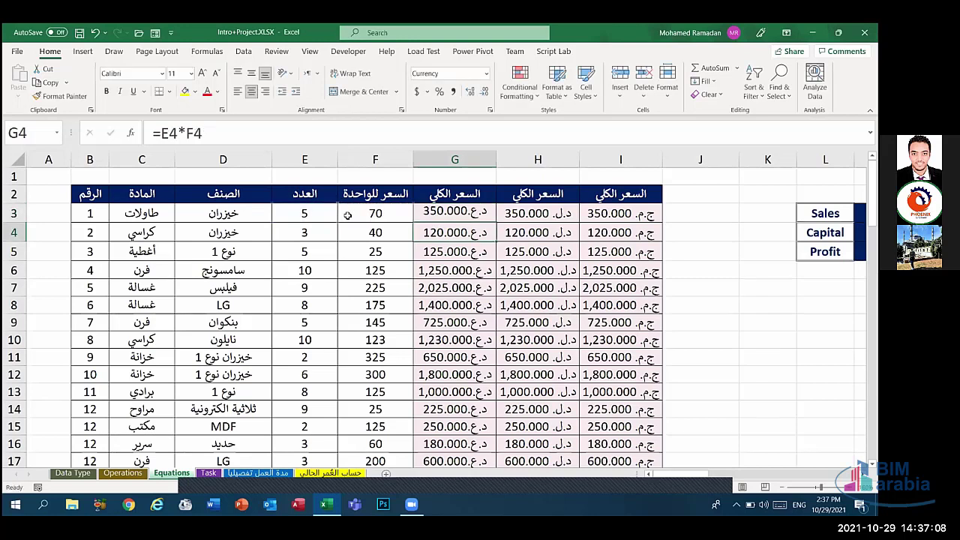
{"action": "left_click", "coordinate": [449, 214]}
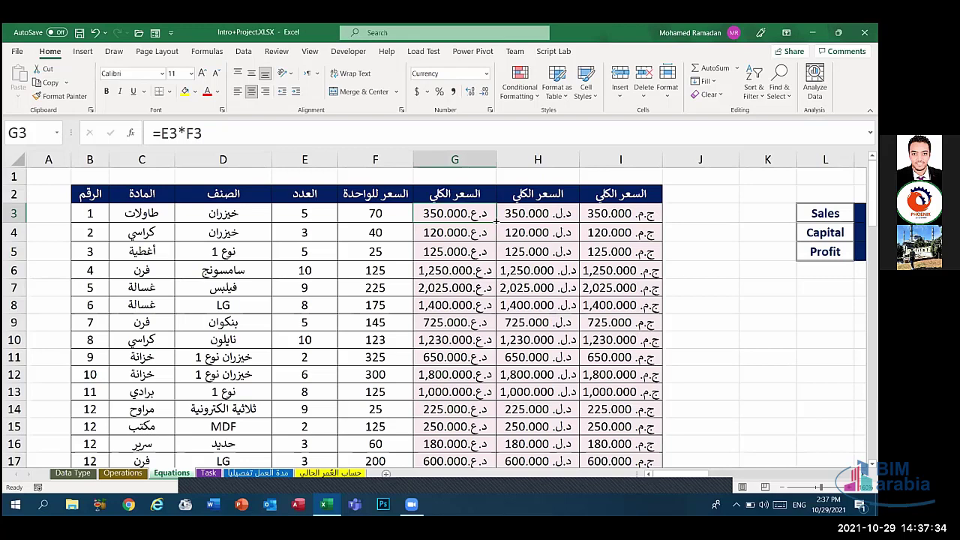
- Fill the G3 formula down the column, then delete the filled totals again
{"action": "double_click", "coordinate": [495, 220]}
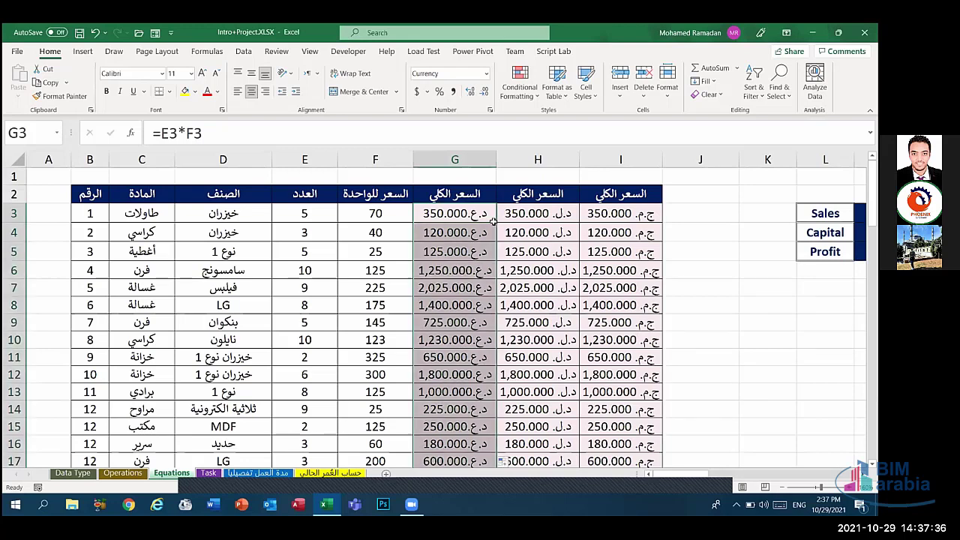
{"action": "left_click", "coordinate": [486, 219]}
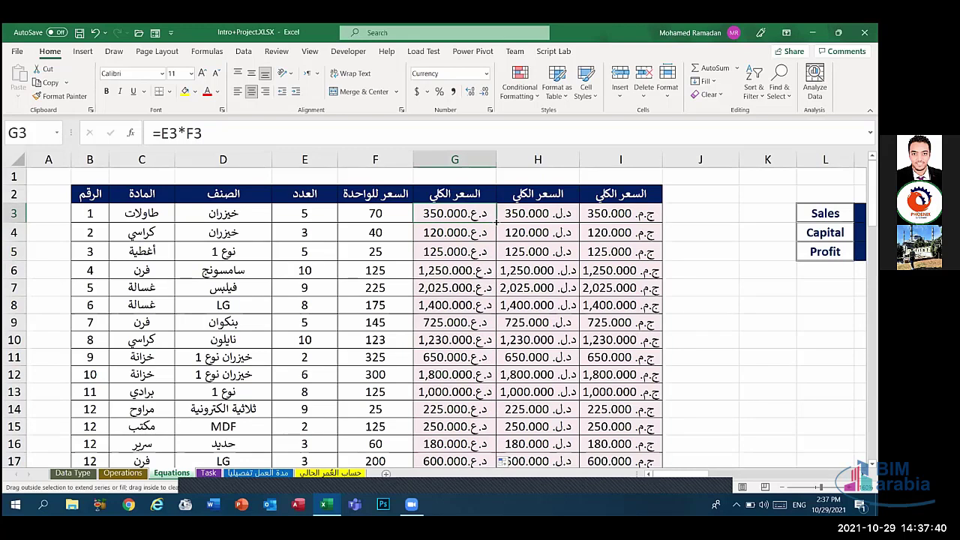
{"action": "left_click_drag", "start_coordinate": [496, 221], "coordinate": [482, 456]}
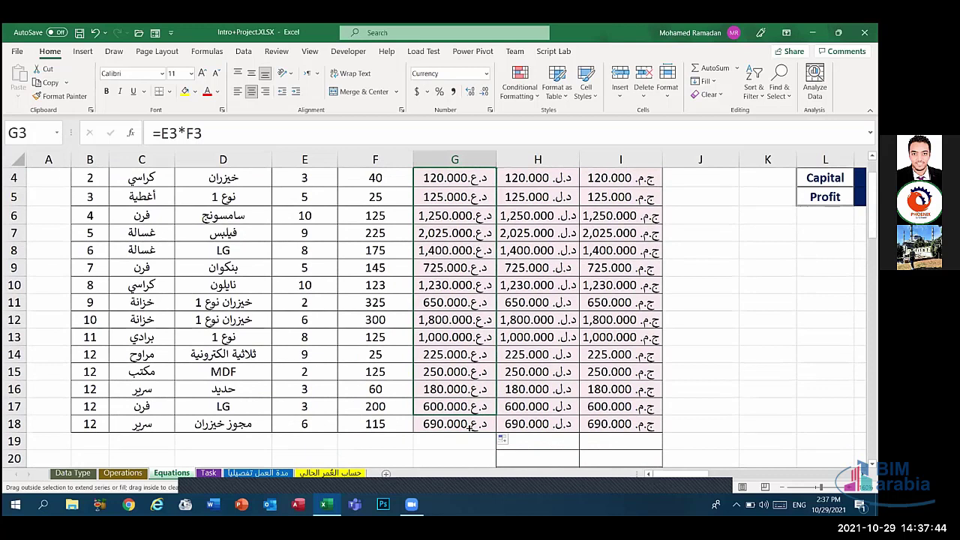
{"action": "left_click_drag", "start_coordinate": [482, 456], "coordinate": [470, 425]}
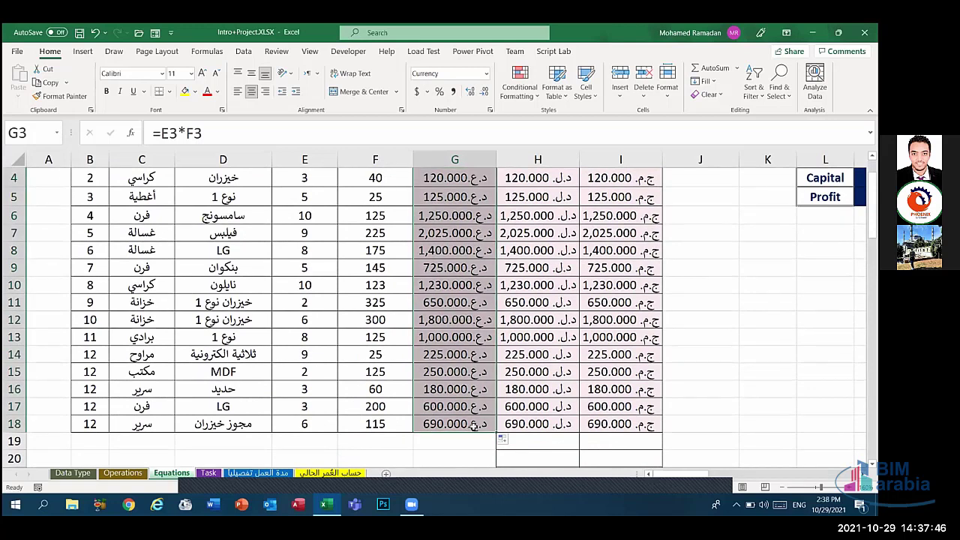
{"action": "scroll", "coordinate": [473, 425], "scroll_direction": "up", "scroll_amount": 1}
{"action": "key", "text": "Delete"}
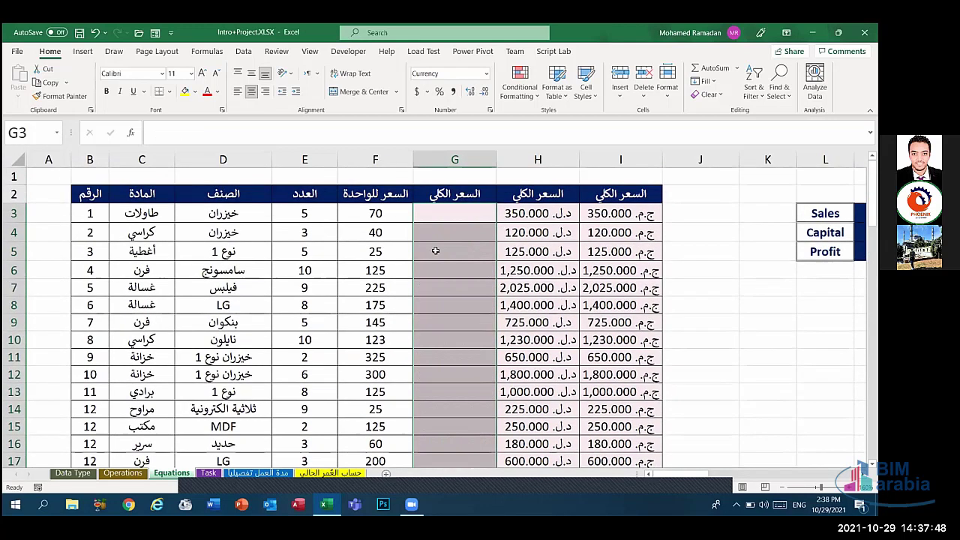
- Re-enter the total price formula =E3*F3 in G3
{"action": "left_click", "coordinate": [437, 210]}
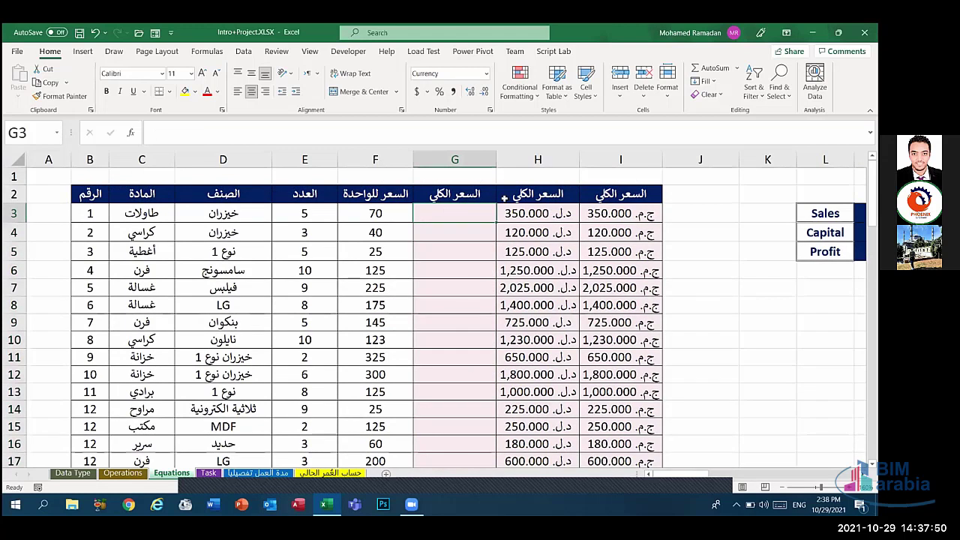
{"action": "left_click_drag", "start_coordinate": [537, 214], "coordinate": [622, 304]}
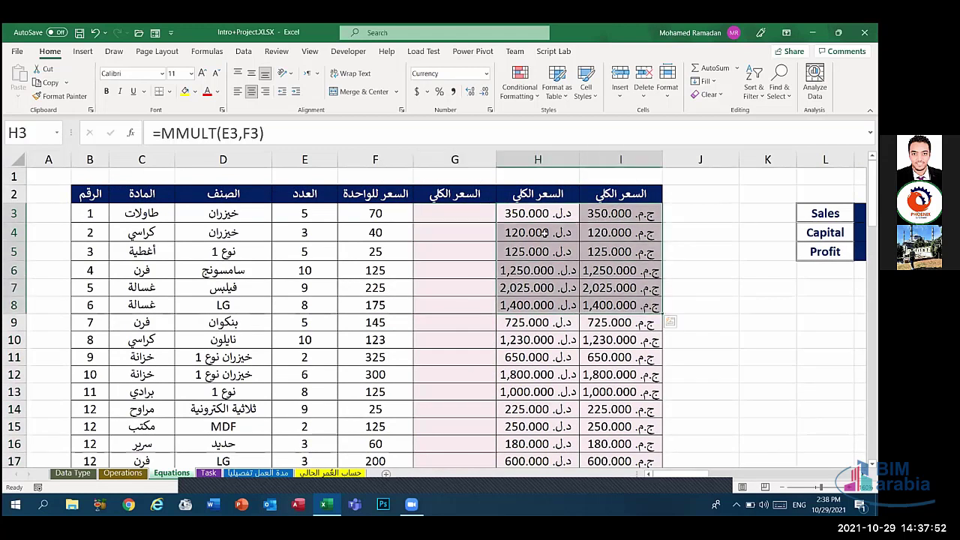
{"action": "left_click", "coordinate": [435, 212]}
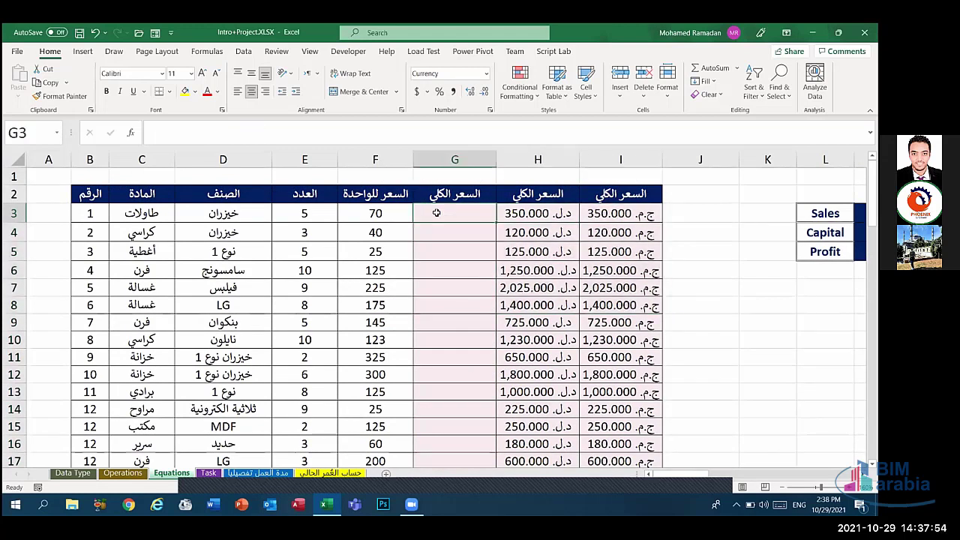
{"action": "type", "text": "="}
{"action": "left_click", "coordinate": [302, 213]}
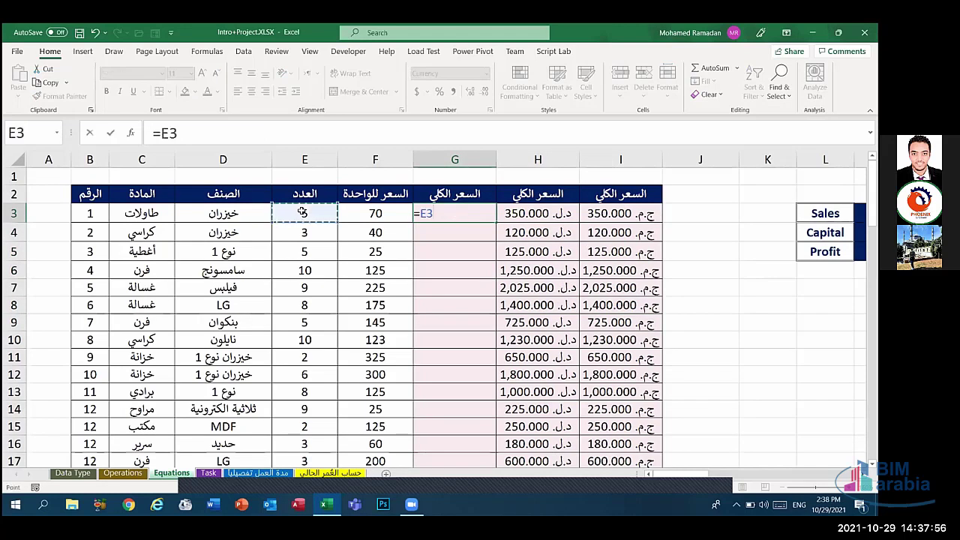
{"action": "type", "text": "*"}
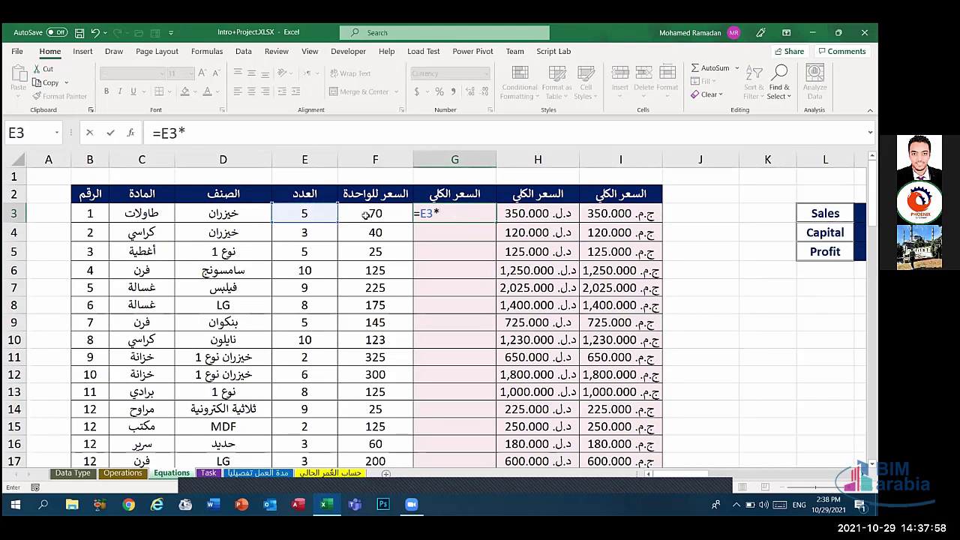
{"action": "left_click", "coordinate": [364, 215]}
{"action": "key", "text": "Return"}
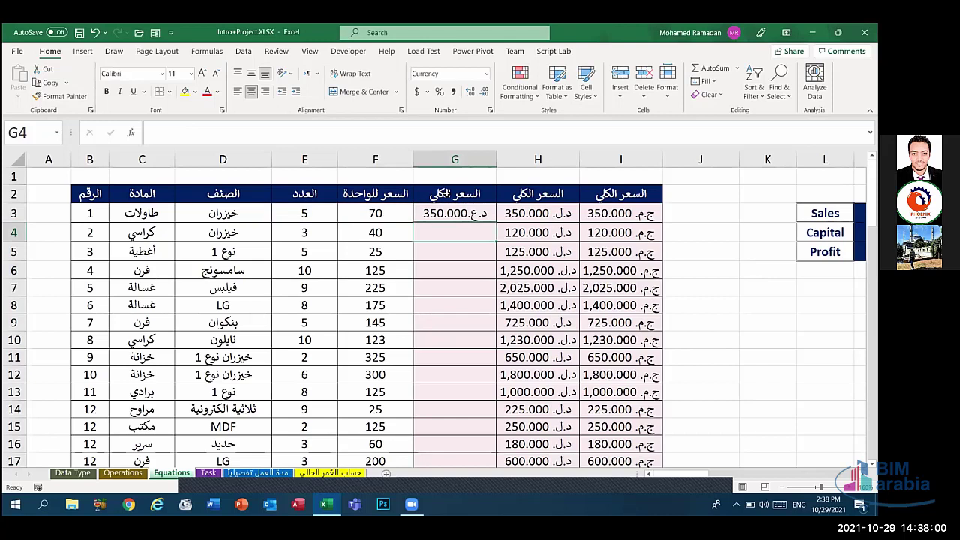
- Copy G3's formula down to G18 and check the result in G12
{"action": "left_click", "coordinate": [484, 217]}
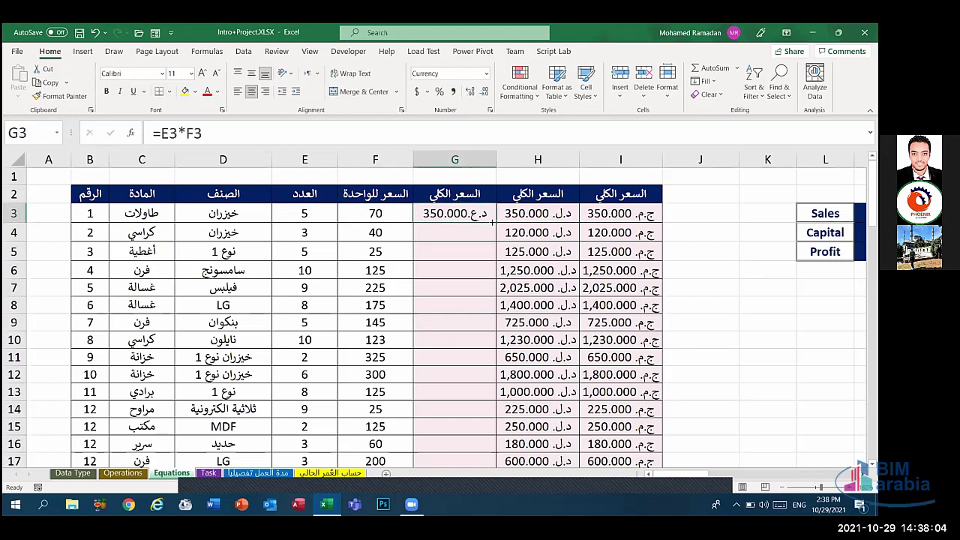
{"action": "left_click_drag", "start_coordinate": [492, 221], "coordinate": [475, 450]}
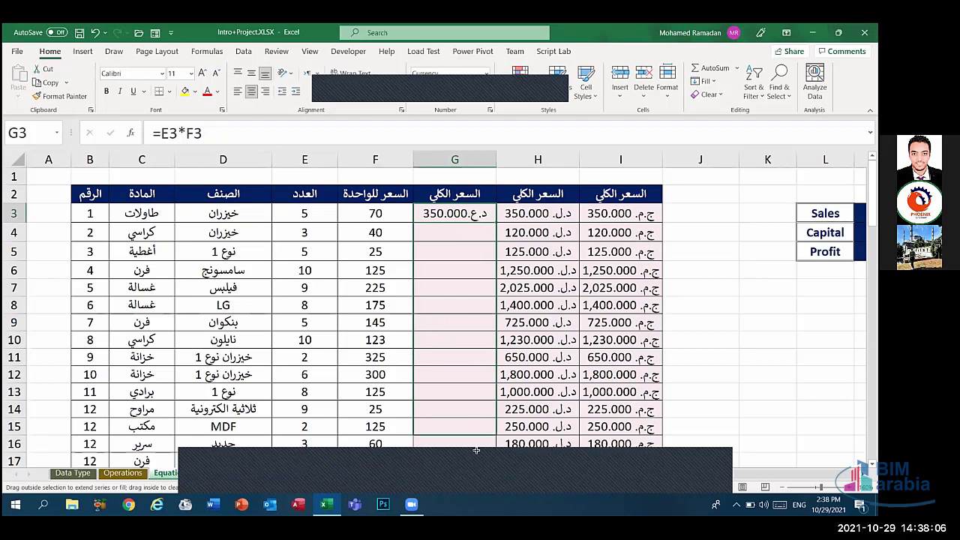
{"action": "left_click_drag", "start_coordinate": [476, 450], "coordinate": [461, 424]}
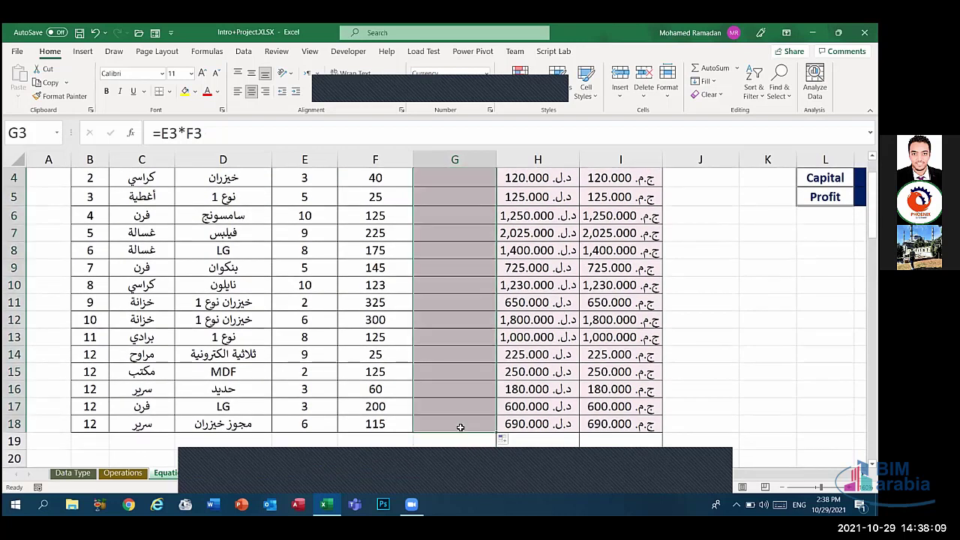
{"action": "left_click", "coordinate": [464, 321]}
{"action": "key", "text": "Up"}
{"action": "key", "text": "Up"}
{"action": "key", "text": "Up"}
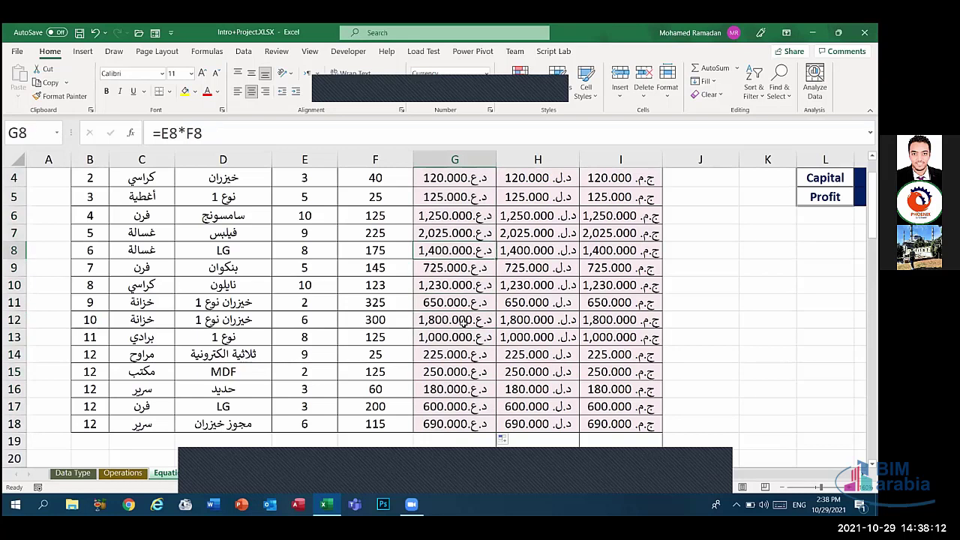
{"action": "key", "text": "Up"}
{"action": "key", "text": "Up"}
{"action": "key", "text": "Up"}
{"action": "key", "text": "Up"}
{"action": "key", "text": "Up"}
{"action": "key", "text": "Up"}
{"action": "key", "text": "Up"}
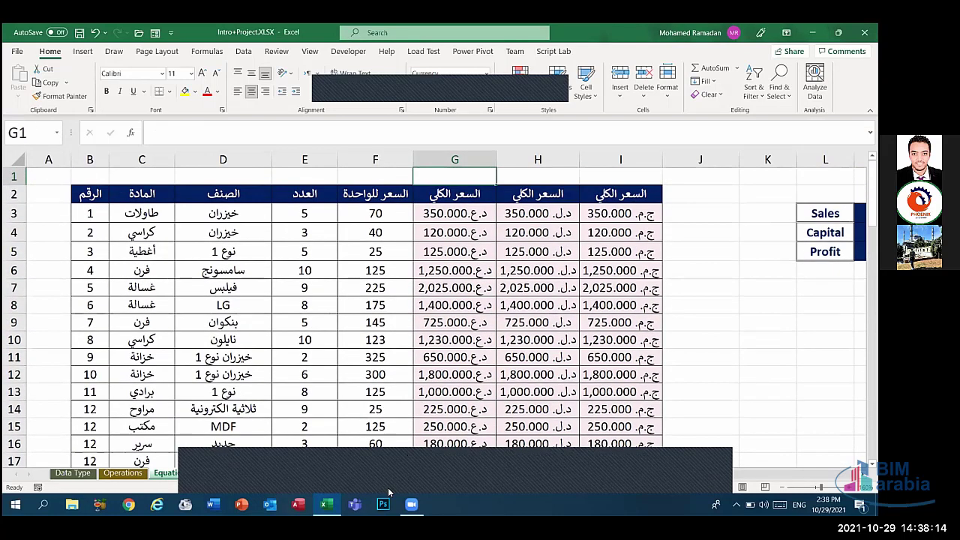
{"action": "key", "text": "ctrl+1"}
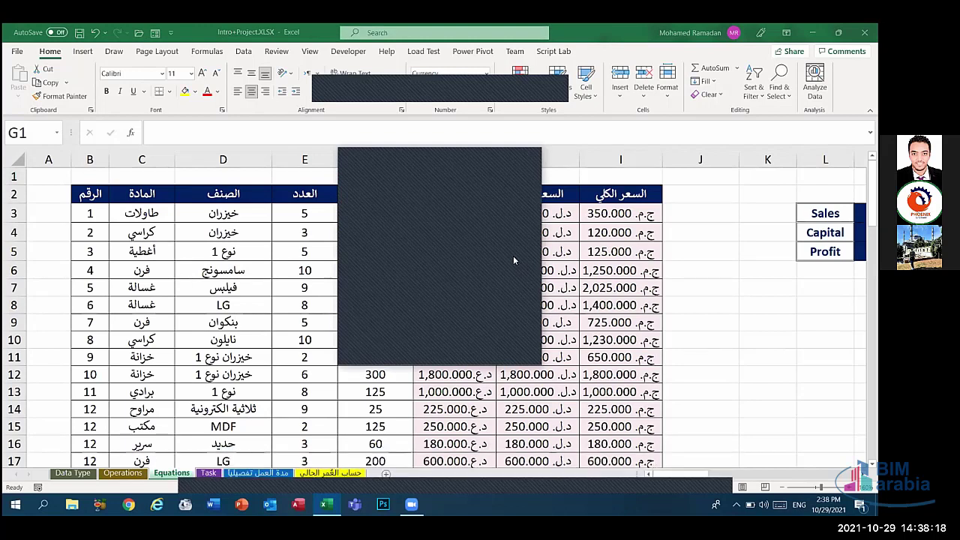
{"action": "key", "text": "Escape"}
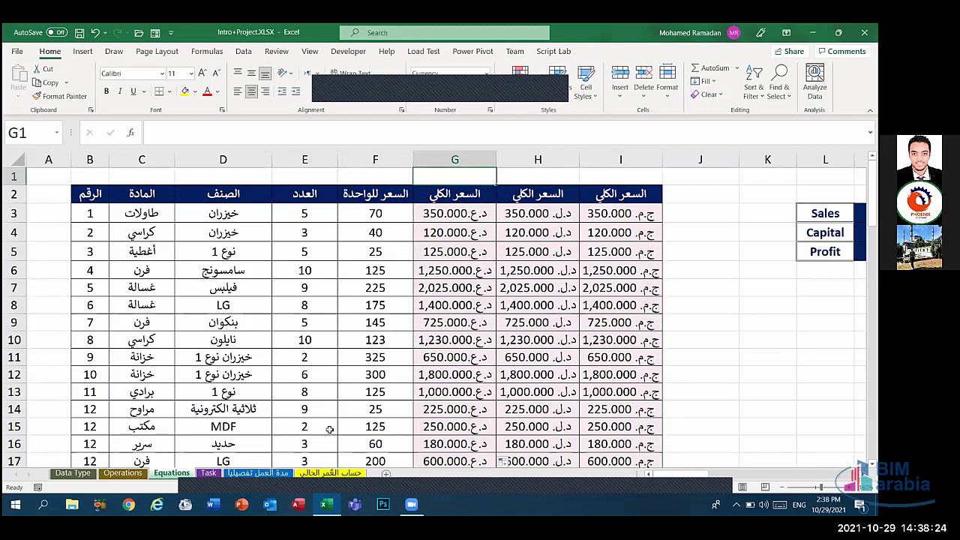
- Switch to the Operations sheet, look at N3 and H11, and add a new blank sheet
{"action": "left_click", "coordinate": [123, 472]}
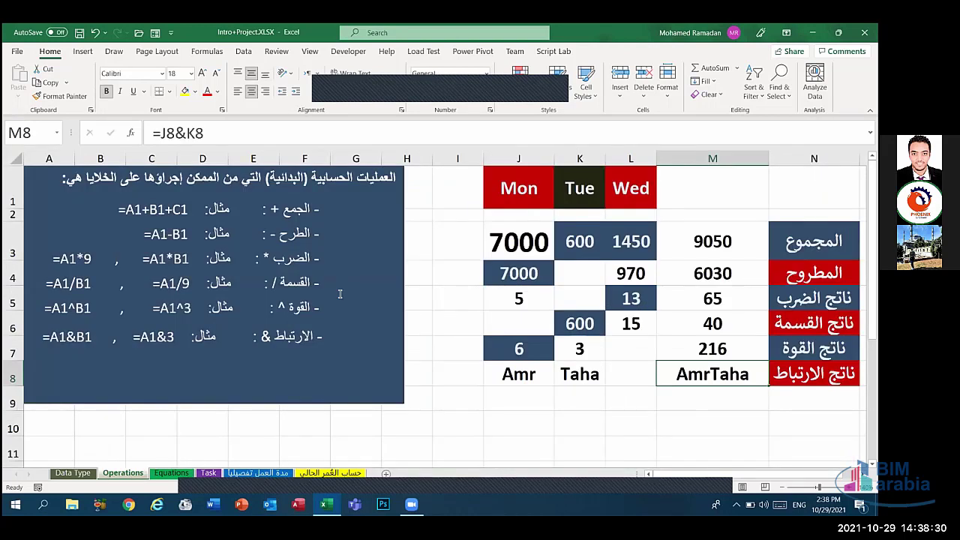
{"action": "left_click", "coordinate": [779, 250]}
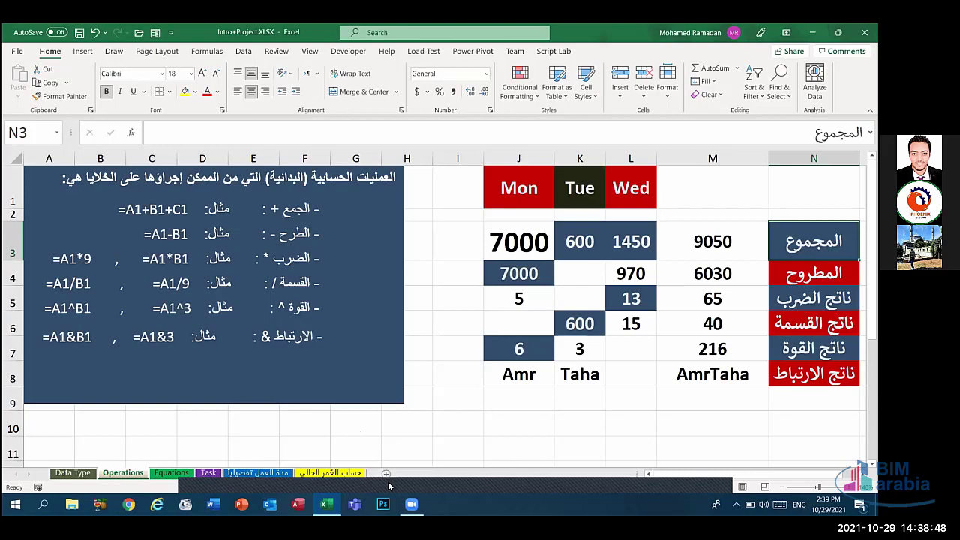
{"action": "left_click", "coordinate": [404, 446]}
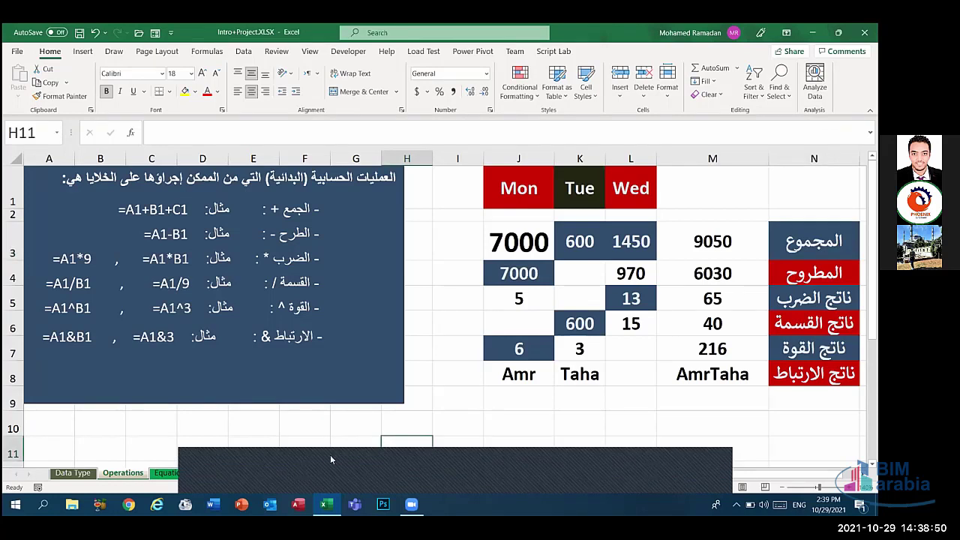
{"action": "left_click", "coordinate": [388, 473]}
- Type Aswan in F8 and Cairo in G8 on the new sheet
{"action": "left_click", "coordinate": [233, 242]}
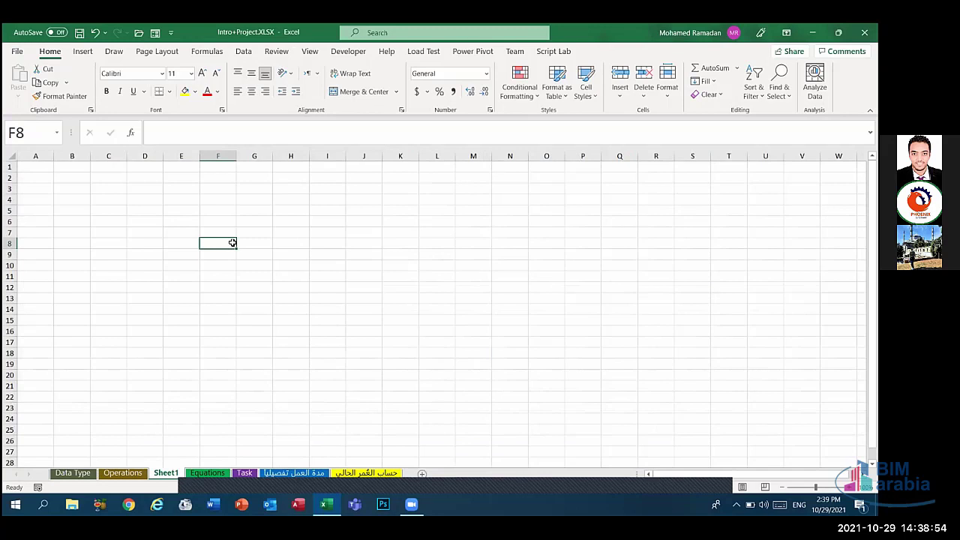
{"action": "type", "text": "As"}
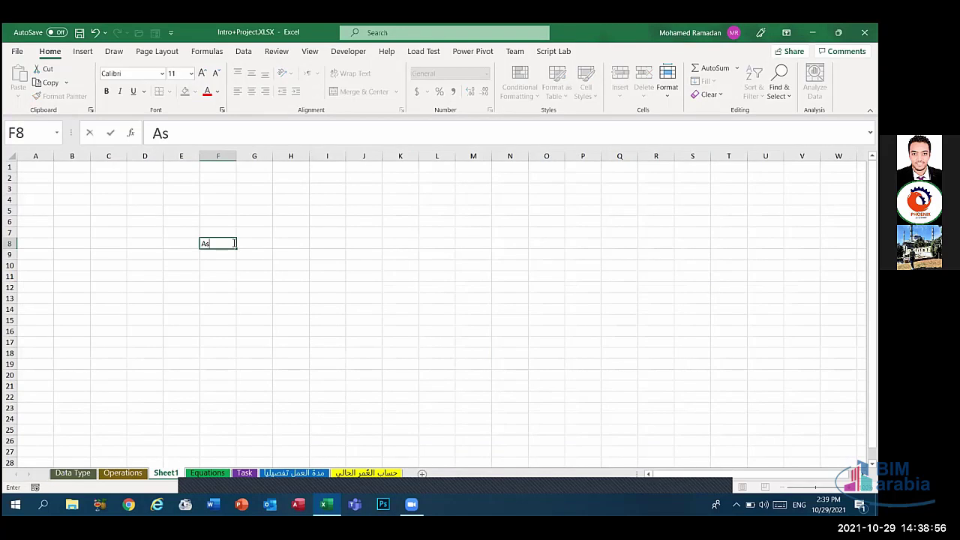
{"action": "type", "text": "wan"}
{"action": "left_click", "coordinate": [243, 241]}
{"action": "type", "text": "Ca"}
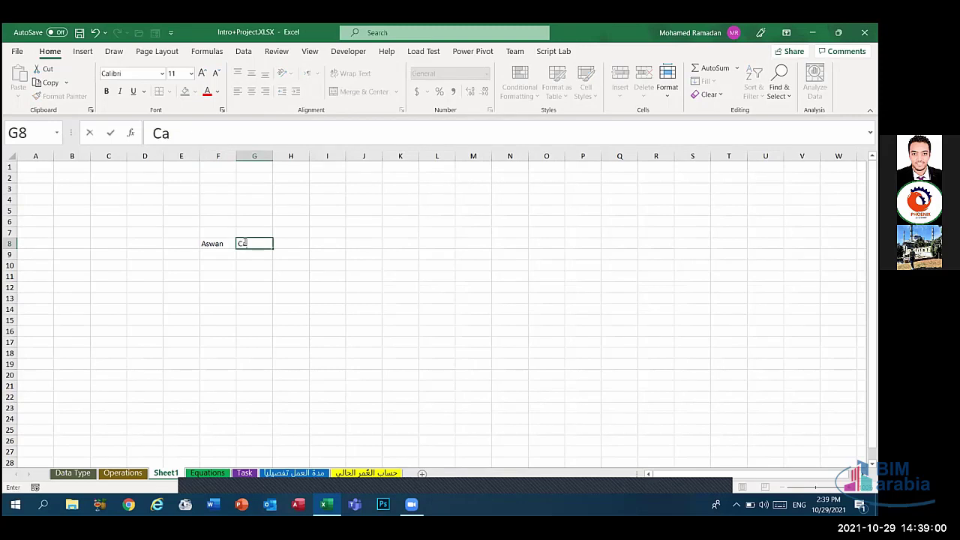
{"action": "type", "text": "iro"}
{"action": "left_click", "coordinate": [291, 243]}
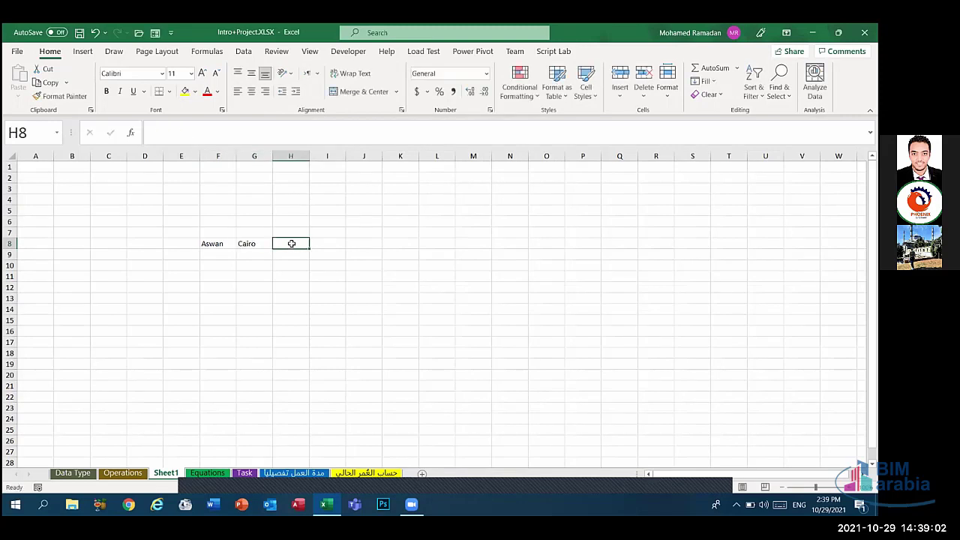
- Join them in H8 with =F8&G8, showing AswanCairo
{"action": "type", "text": "="}
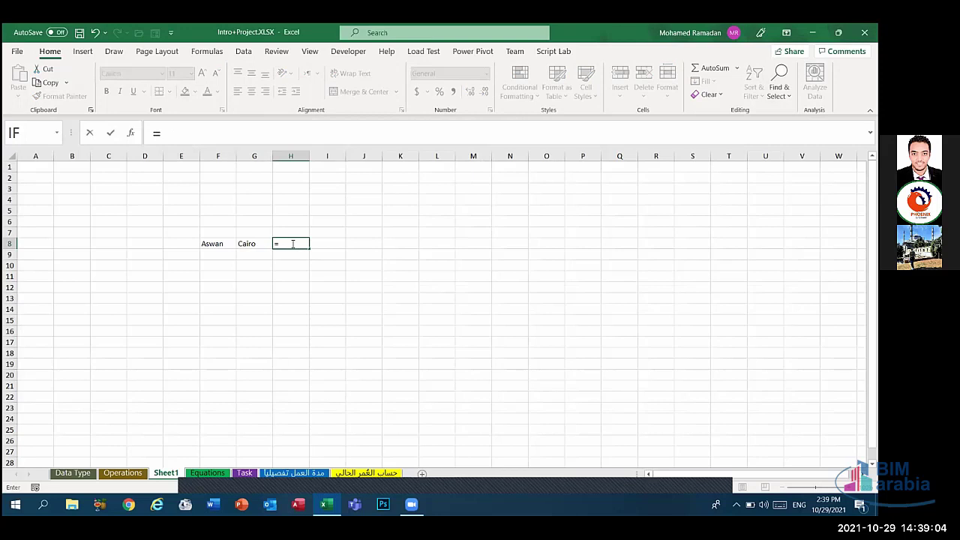
{"action": "left_click", "coordinate": [222, 242]}
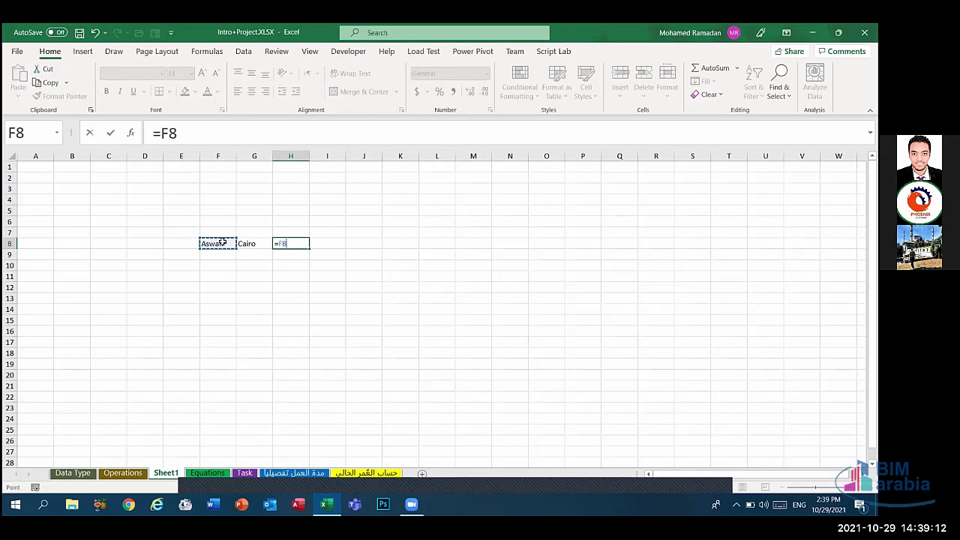
{"action": "type", "text": "&"}
{"action": "left_click", "coordinate": [258, 243]}
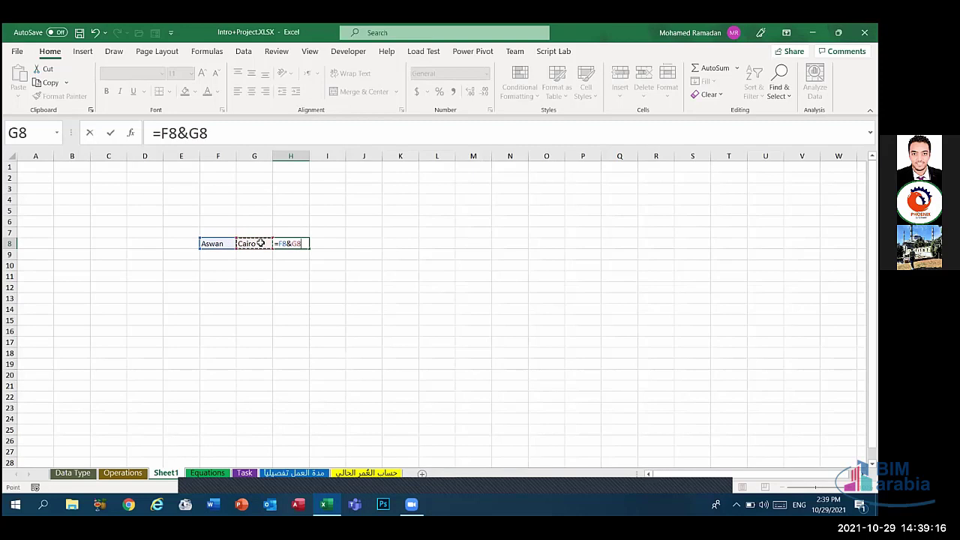
{"action": "key", "text": "Return"}
{"action": "left_click", "coordinate": [302, 244]}
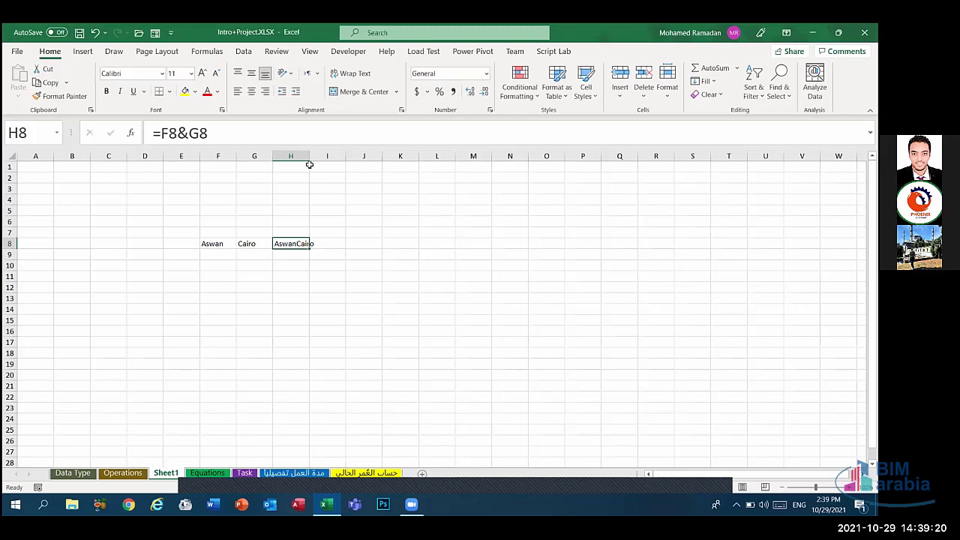
{"action": "left_click", "coordinate": [219, 264]}
- Enter 9 in F10 and 3 in G10
{"action": "type", "text": "9"}
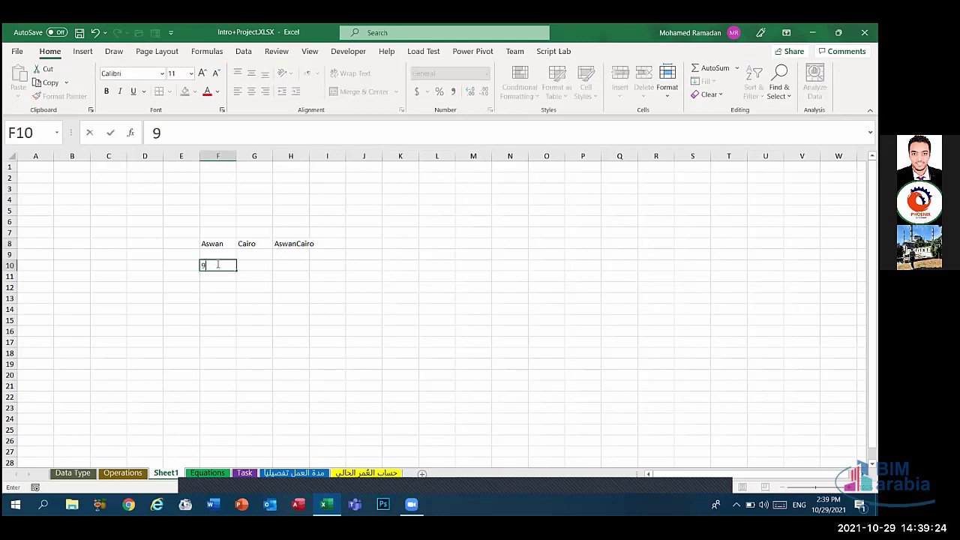
{"action": "left_click", "coordinate": [245, 266]}
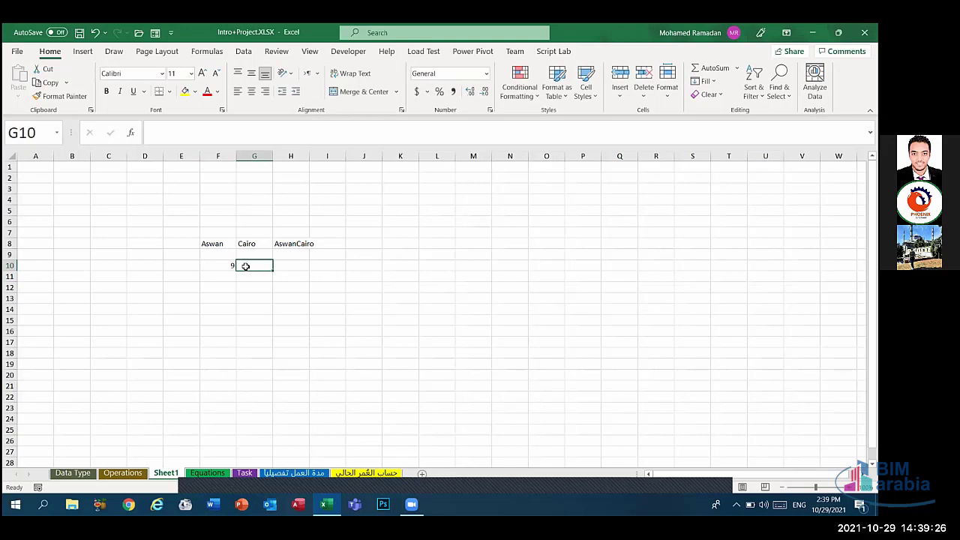
{"action": "type", "text": "3"}
{"action": "left_click", "coordinate": [283, 269]}
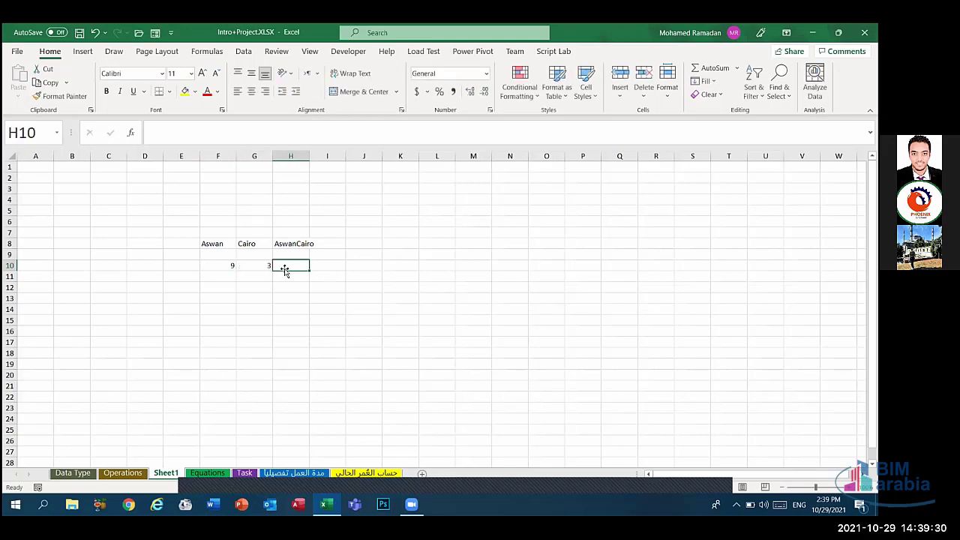
- Put =F10^G10 in H10 so it shows 729
{"action": "type", "text": "="}
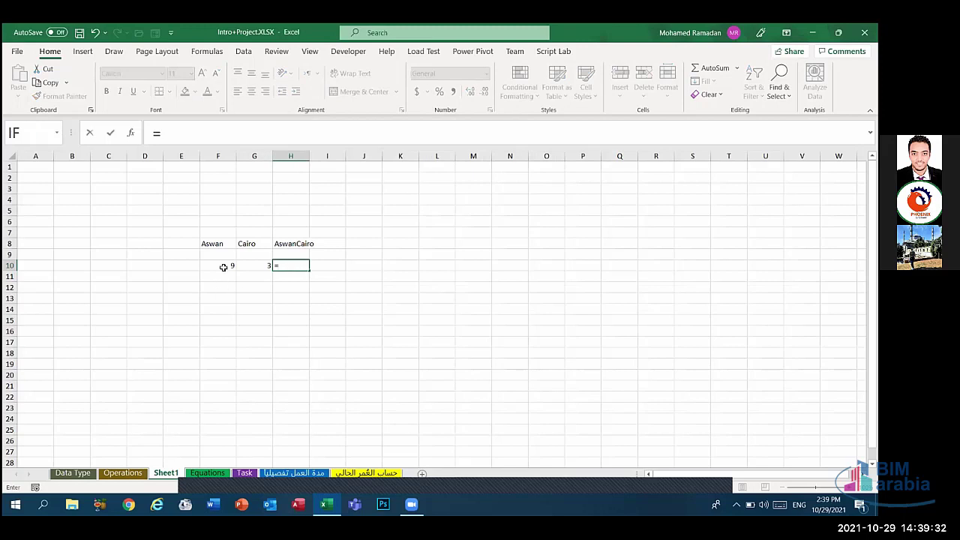
{"action": "left_click", "coordinate": [224, 266]}
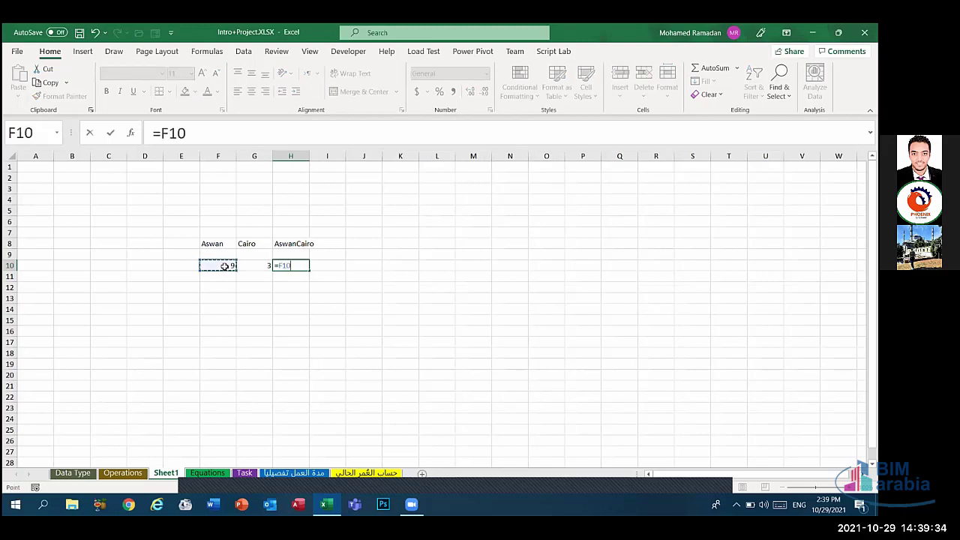
{"action": "type", "text": "^"}
{"action": "left_click", "coordinate": [256, 266]}
{"action": "key", "text": "Return"}
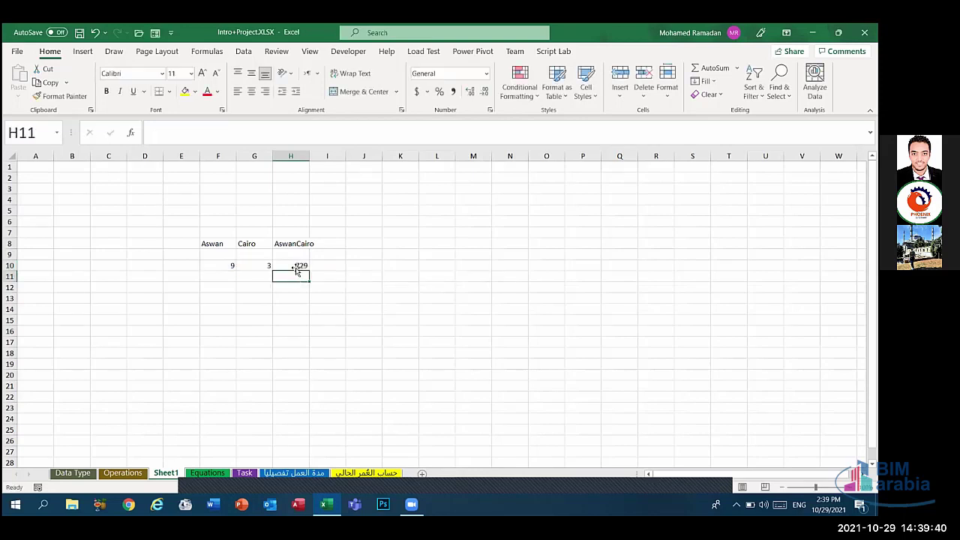
{"action": "left_click", "coordinate": [294, 265]}
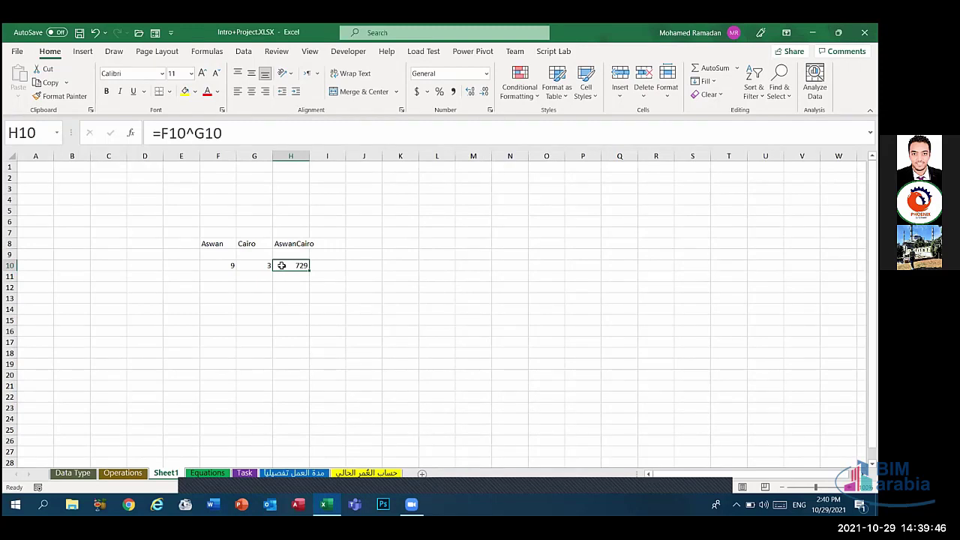
{"action": "left_click", "coordinate": [249, 279]}
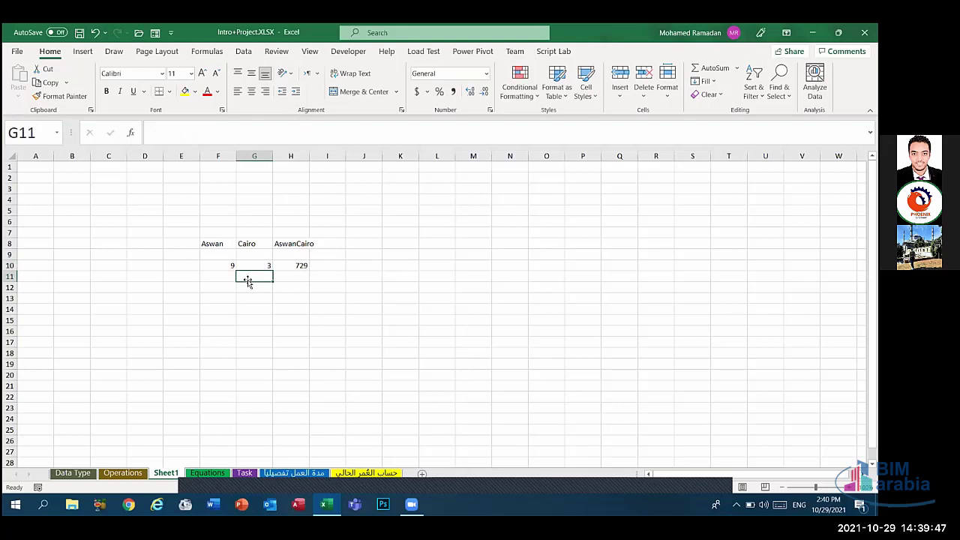
- Review the Operations sheet examples, then return to the Equations sheet's item price table
{"action": "left_click", "coordinate": [125, 473]}
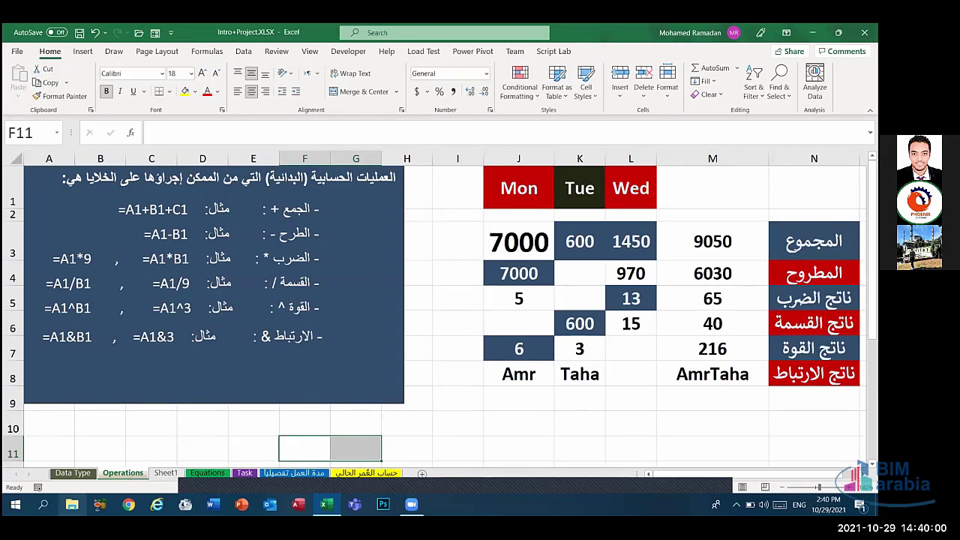
{"action": "left_click", "coordinate": [204, 473]}
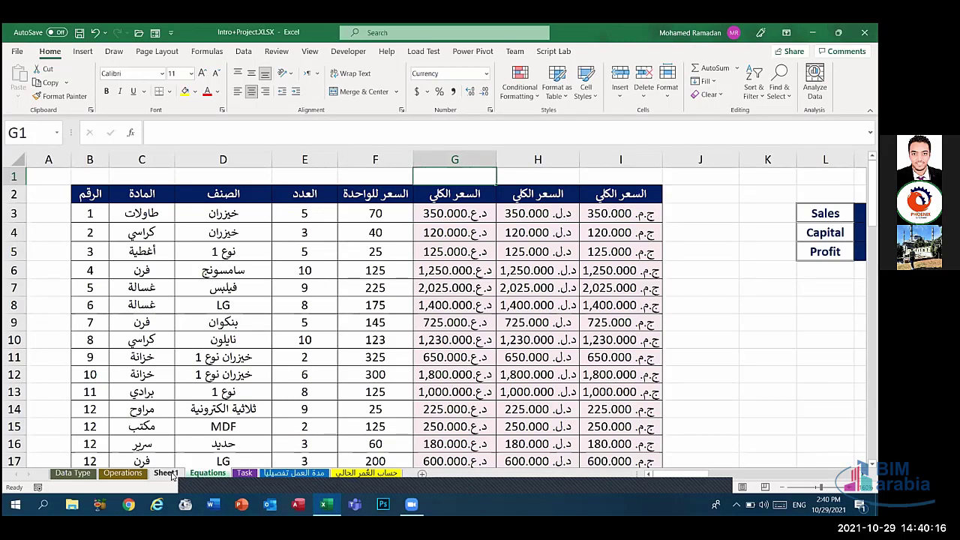
- Delete Sheet1 from the workbook
{"action": "right_click", "coordinate": [171, 476]}
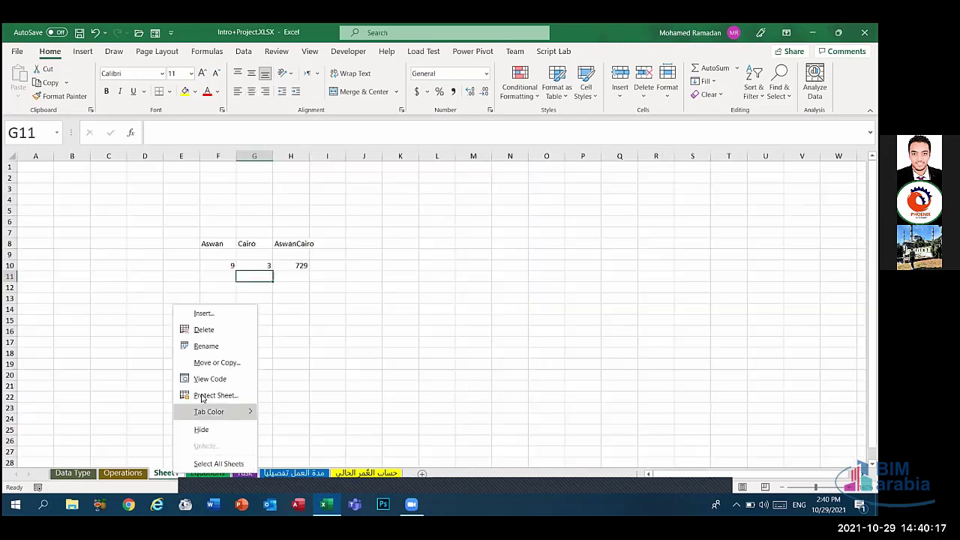
{"action": "left_click", "coordinate": [206, 330]}
{"action": "left_click", "coordinate": [422, 297]}
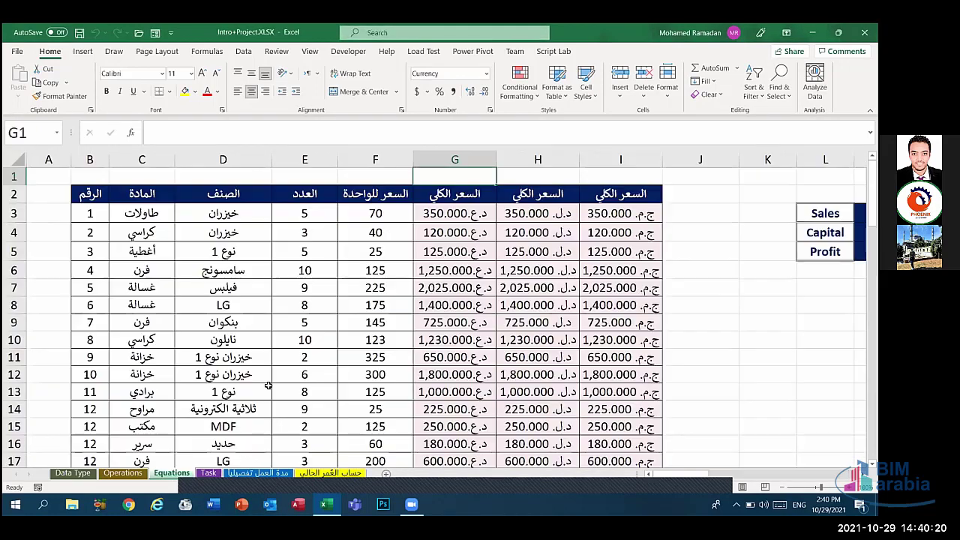
- After checking G3's formula, begin a new MMULT formula in H3 with E3 as the first array
{"action": "left_click", "coordinate": [419, 218]}
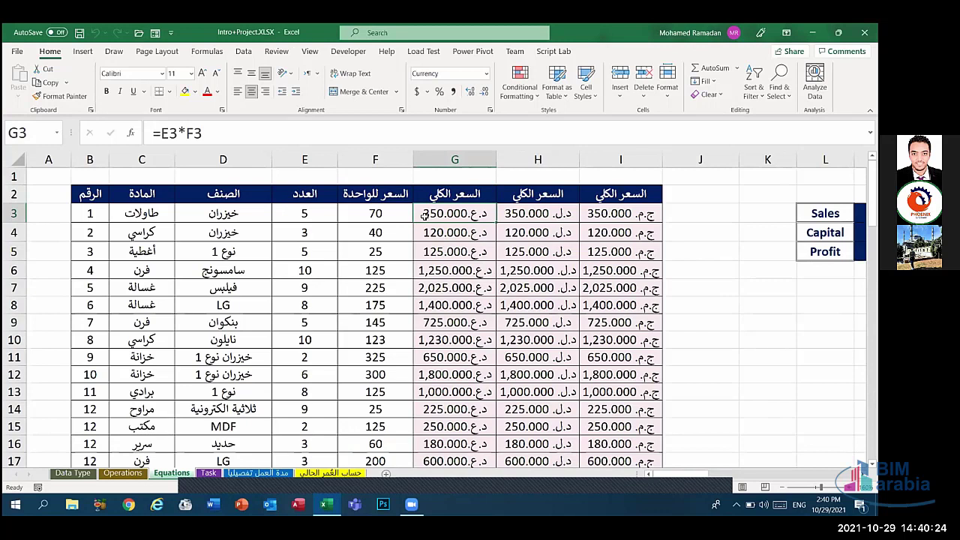
{"action": "left_click", "coordinate": [500, 213]}
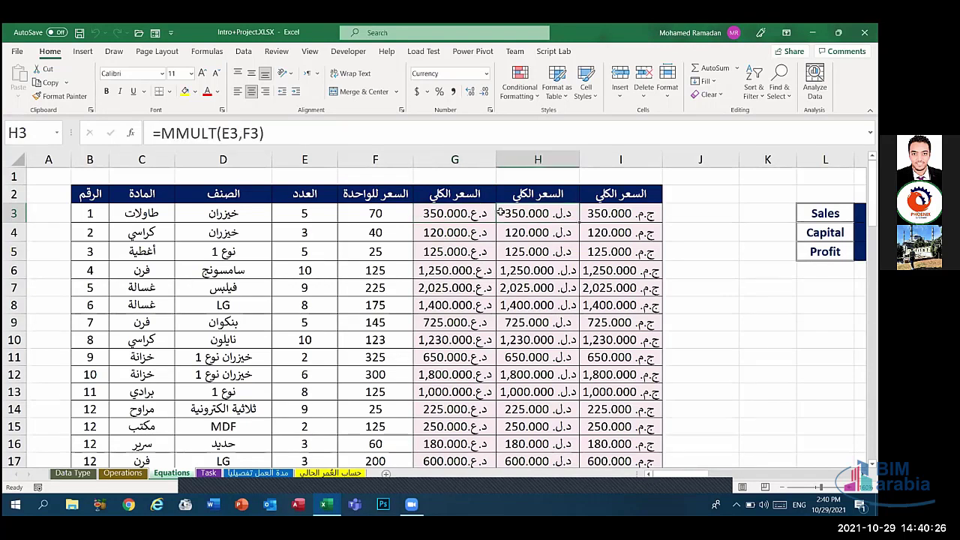
{"action": "type", "text": "="}
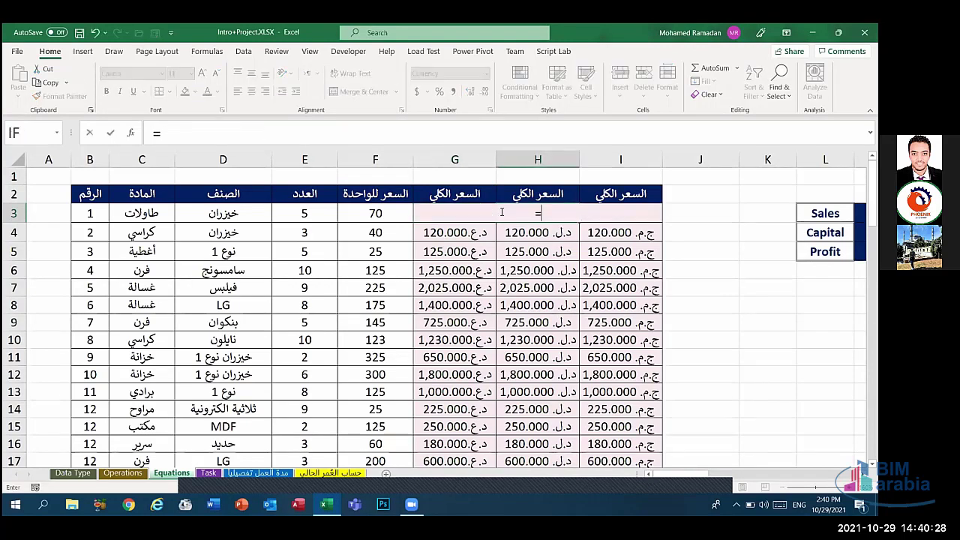
{"action": "type", "text": "m"}
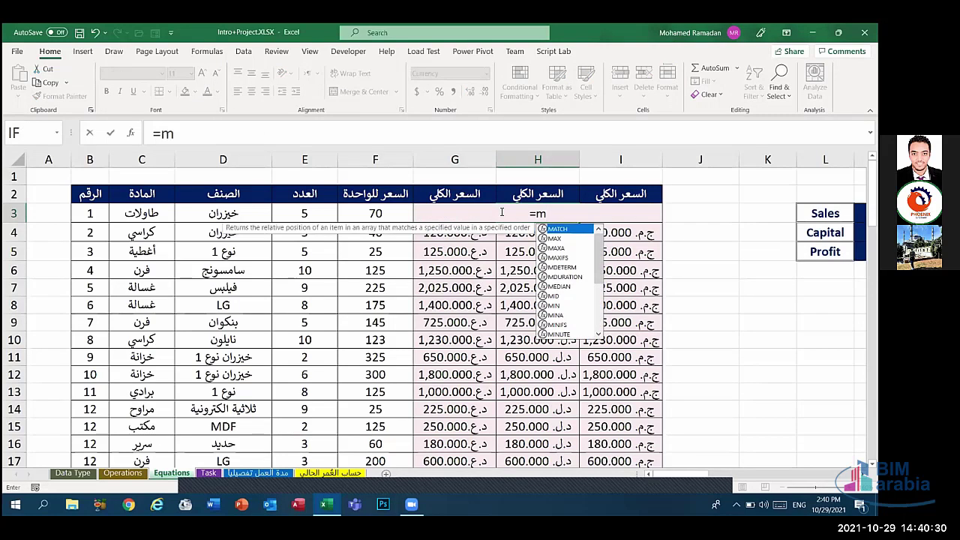
{"action": "type", "text": "mu"}
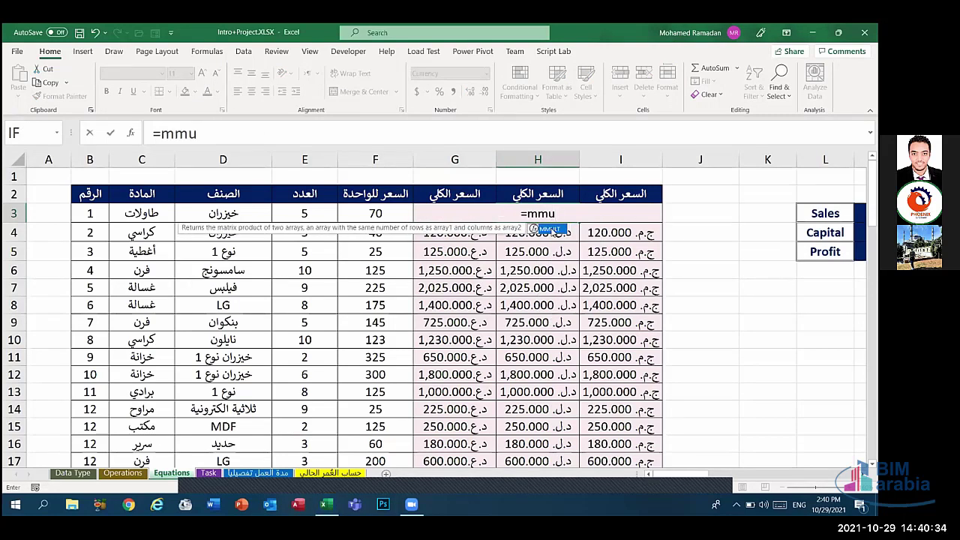
{"action": "double_click", "coordinate": [551, 230]}
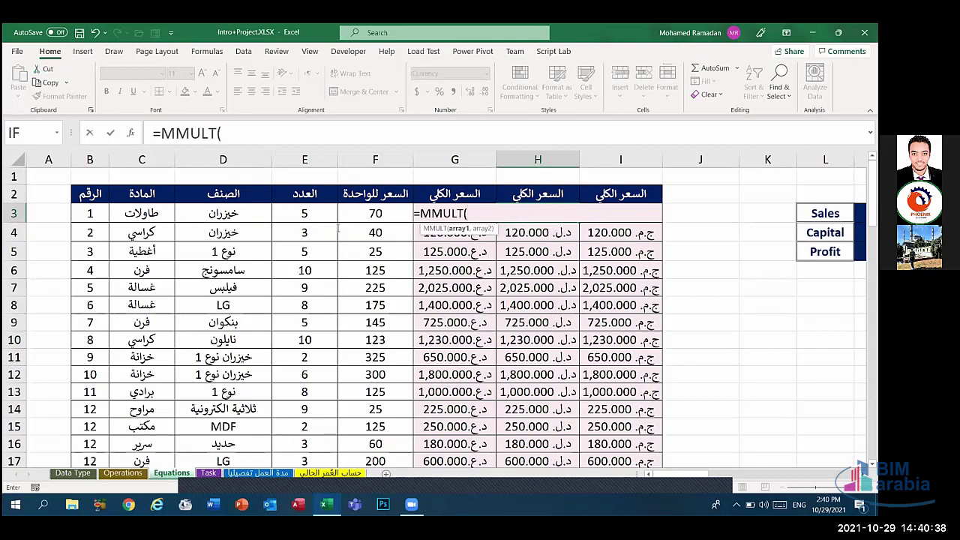
{"action": "left_click", "coordinate": [308, 213]}
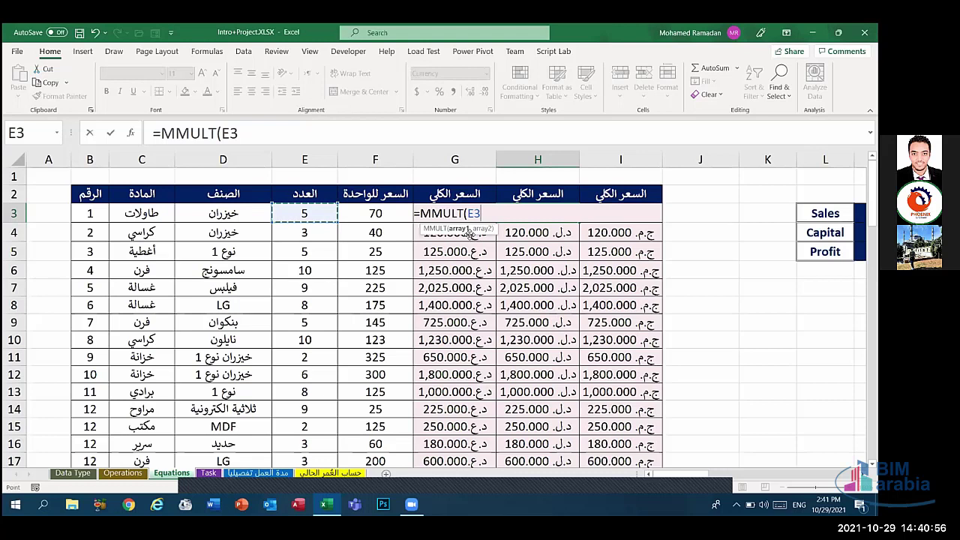
- Complete H3's formula as =MMULT(E3,F3) and commit it
{"action": "type", "text": ","}
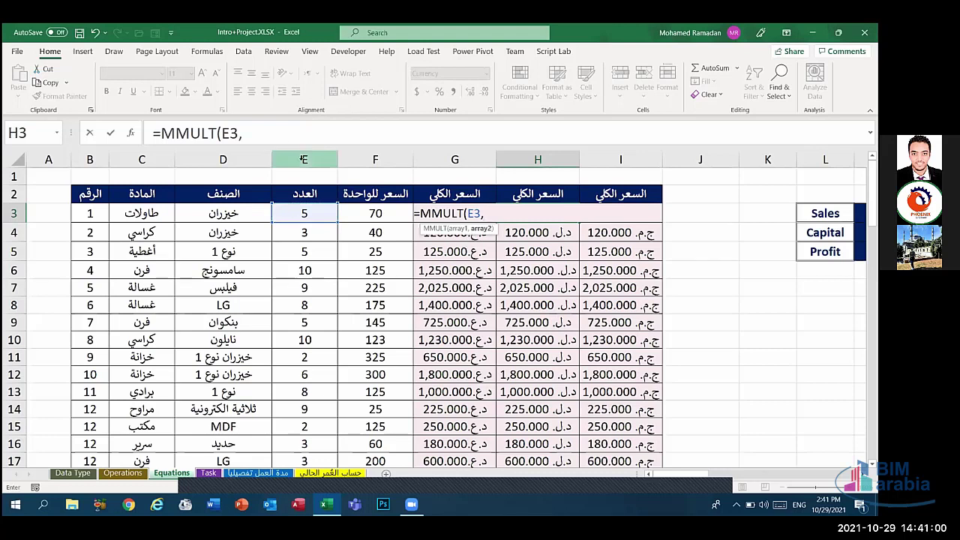
{"action": "left_click", "coordinate": [371, 213]}
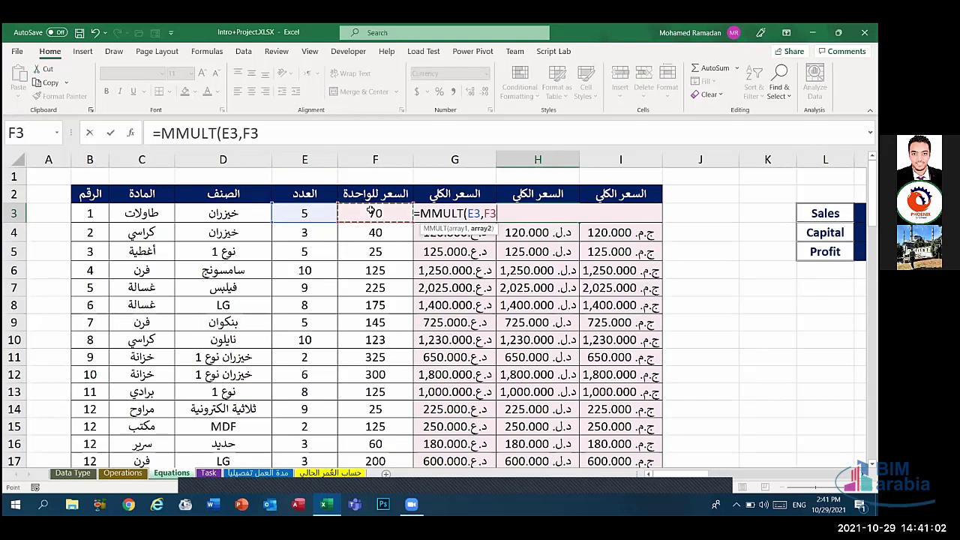
{"action": "type", "text": ")"}
{"action": "key", "text": "Return"}
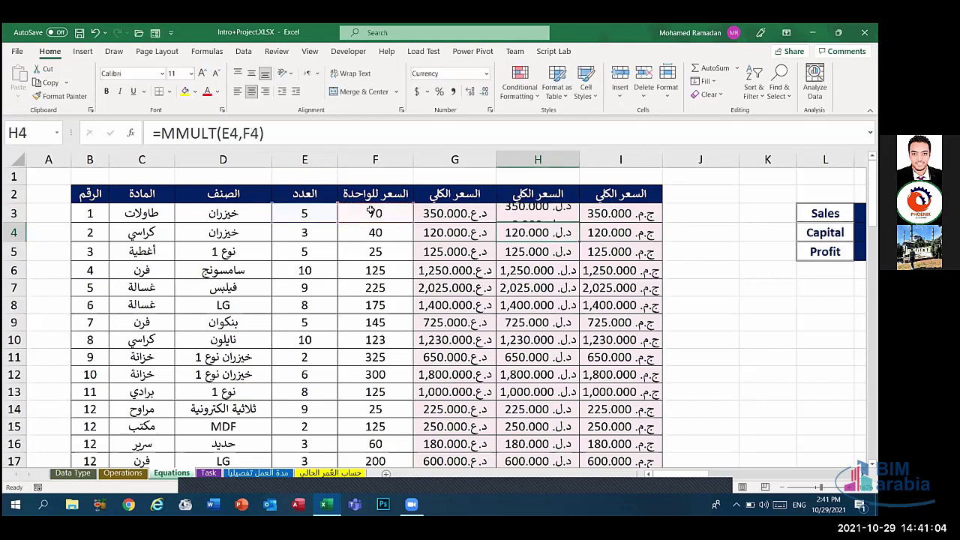
- Check H3's MMULT arguments E3 and F3, then fill the formula down to H18
{"action": "key", "text": "Up"}
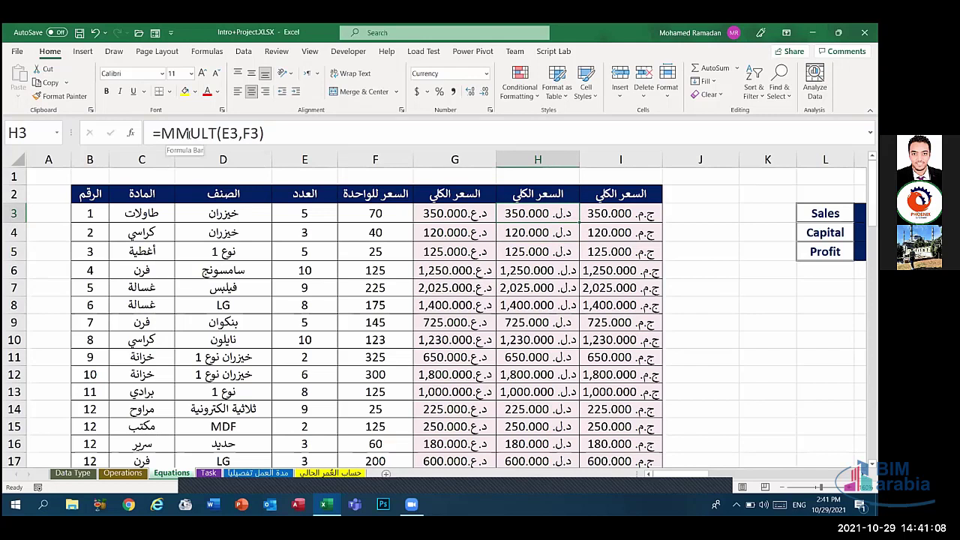
{"action": "left_click", "coordinate": [217, 132]}
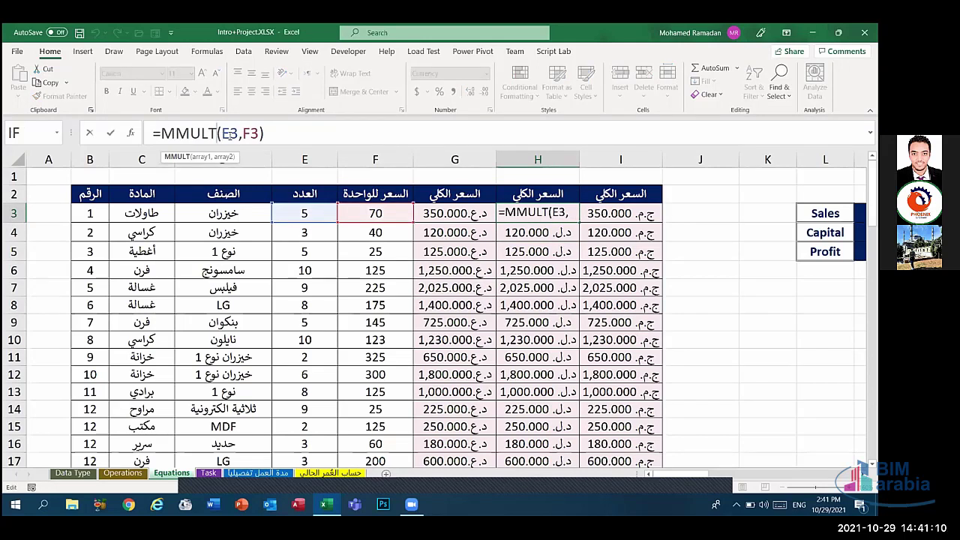
{"action": "left_click", "coordinate": [239, 134]}
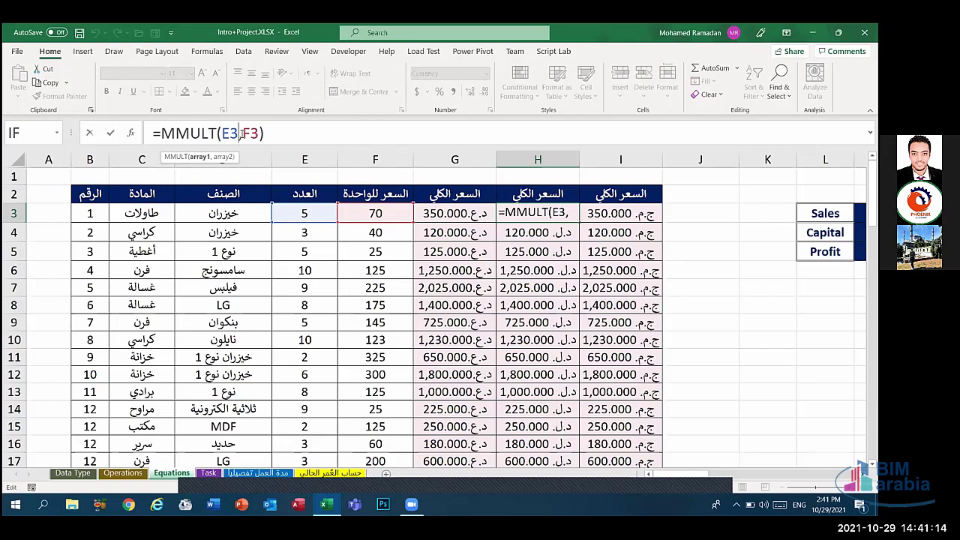
{"action": "left_click", "coordinate": [260, 132]}
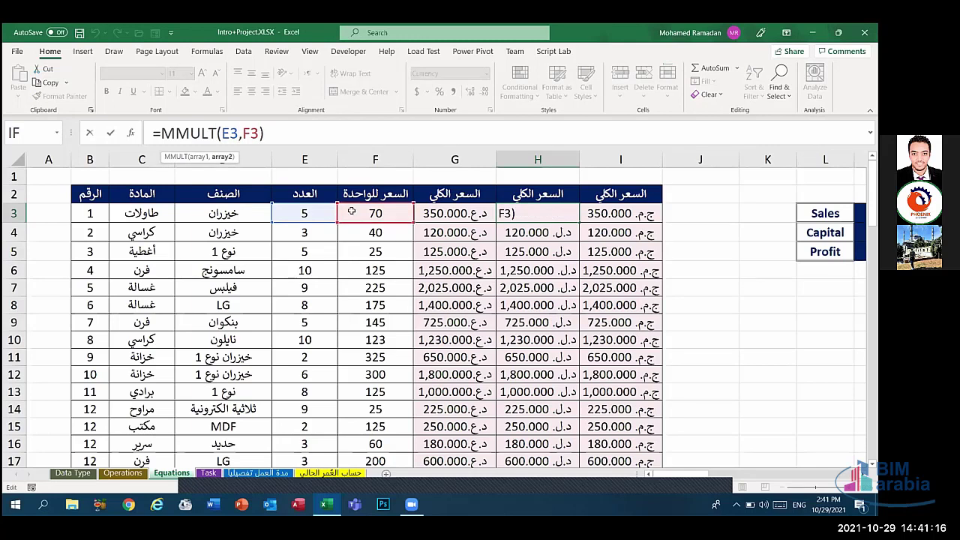
{"action": "left_click", "coordinate": [461, 270]}
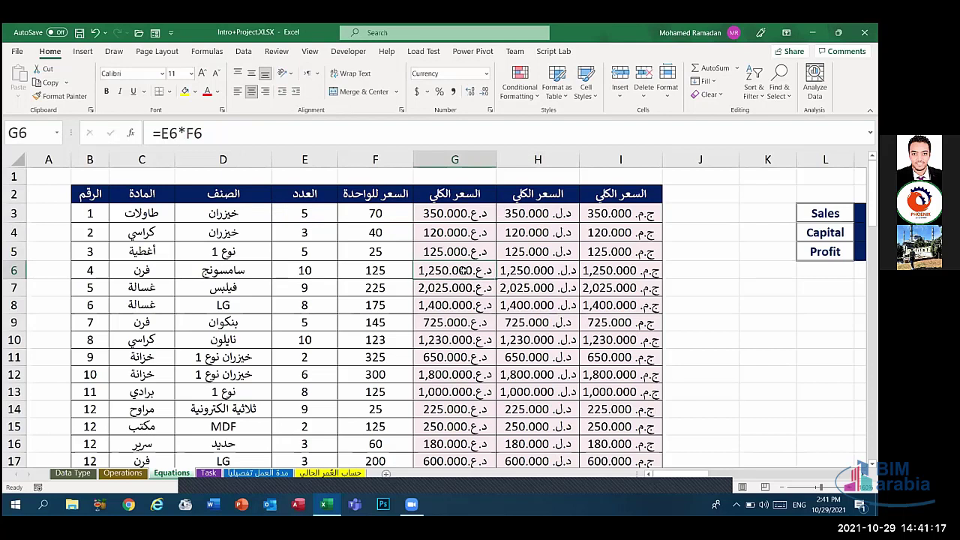
{"action": "left_click", "coordinate": [535, 218]}
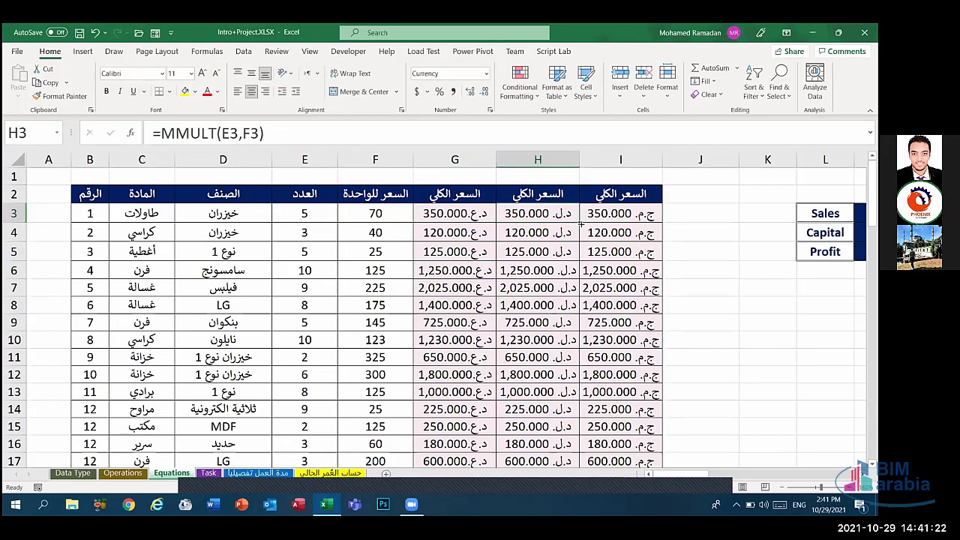
{"action": "left_click_drag", "start_coordinate": [580, 222], "coordinate": [570, 477]}
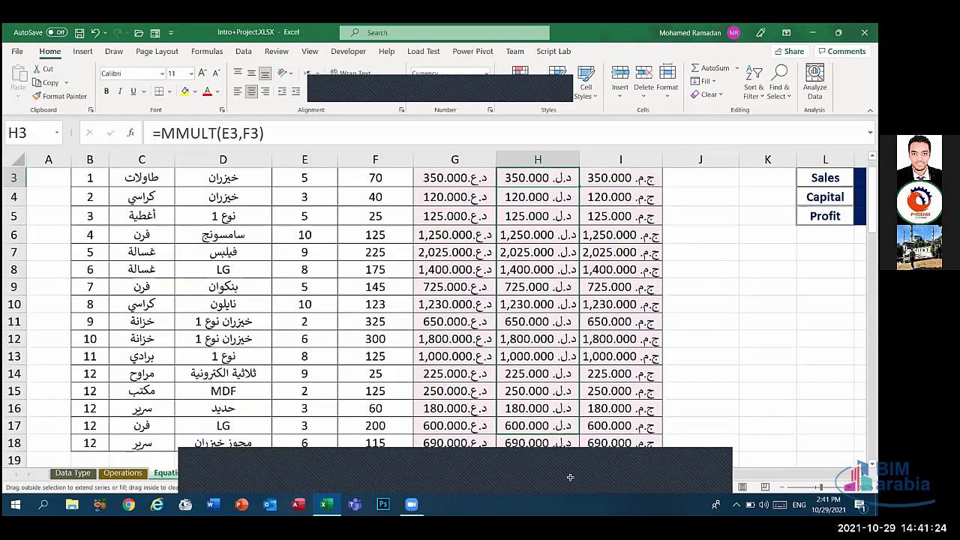
{"action": "left_click_drag", "start_coordinate": [570, 477], "coordinate": [573, 450]}
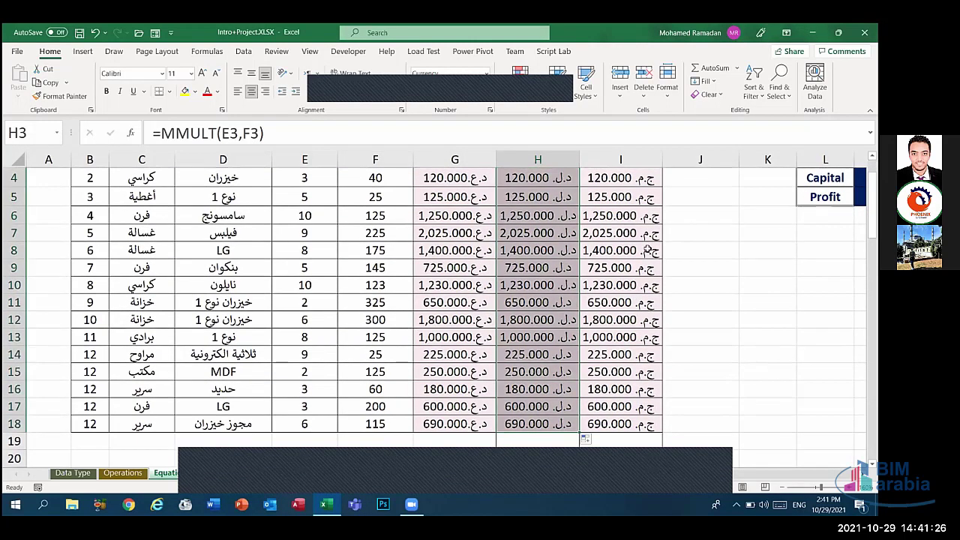
- Replace I3's formula with =PRODUCT(E3,F3)
{"action": "scroll", "coordinate": [632, 248], "scroll_direction": "up", "scroll_amount": 1}
{"action": "left_click", "coordinate": [620, 177]}
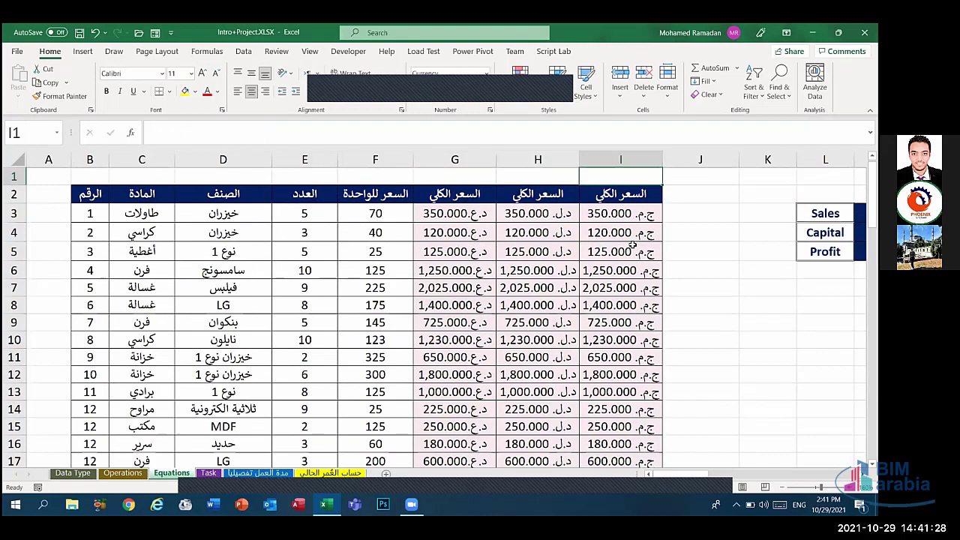
{"action": "key", "text": "Down"}
{"action": "key", "text": "Down"}
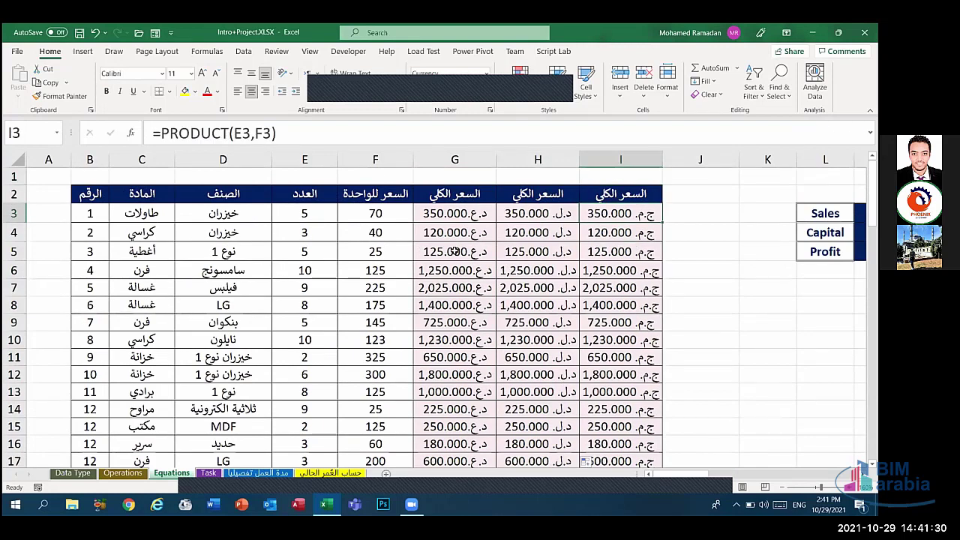
{"action": "key", "text": "F2"}
{"action": "key", "text": "BackSpace"}
{"action": "key", "text": "BackSpace"}
{"action": "key", "text": "BackSpace"}
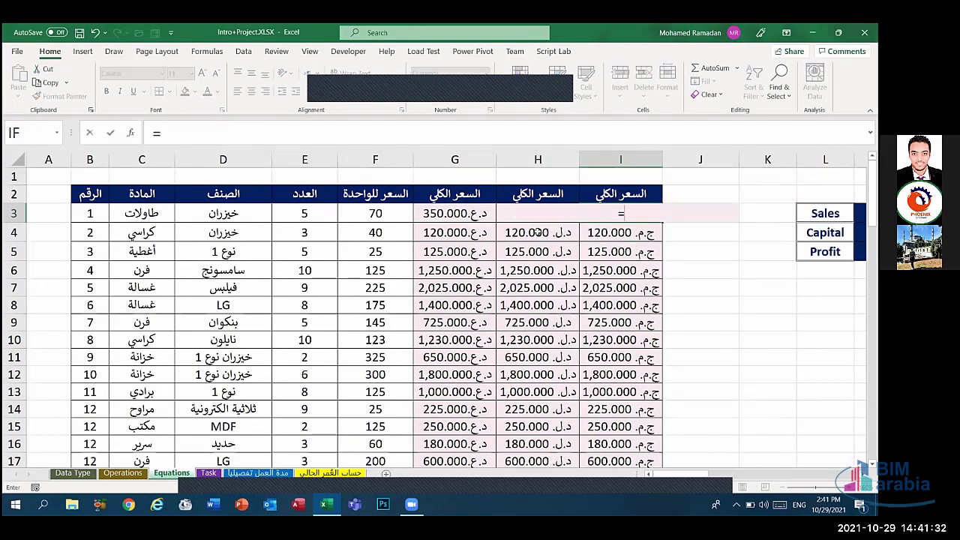
{"action": "type", "text": "pro"}
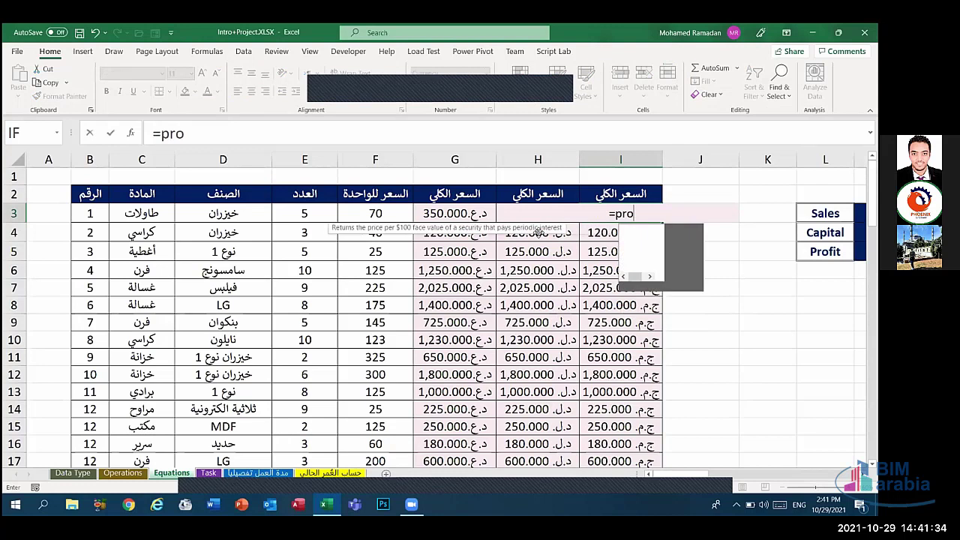
{"action": "type", "text": "duct"}
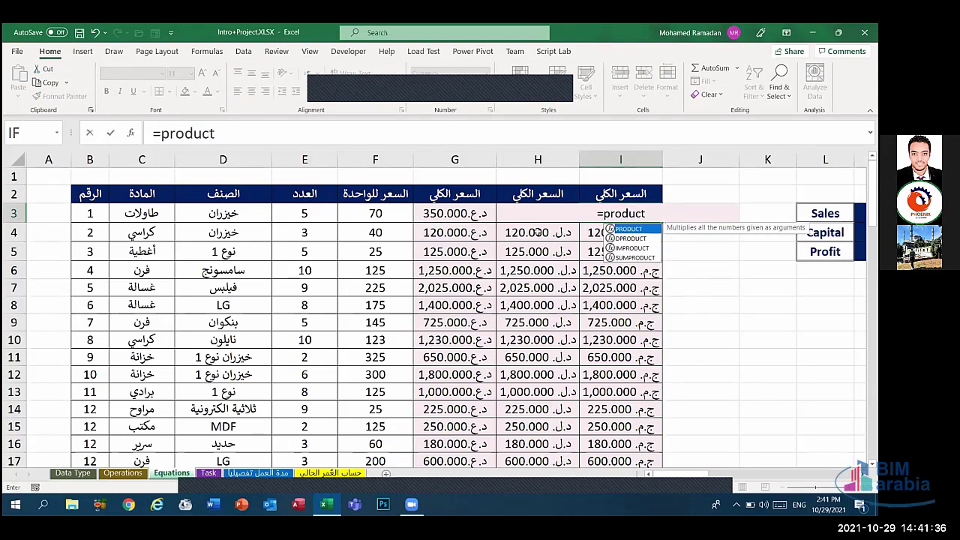
{"action": "type", "text": "("}
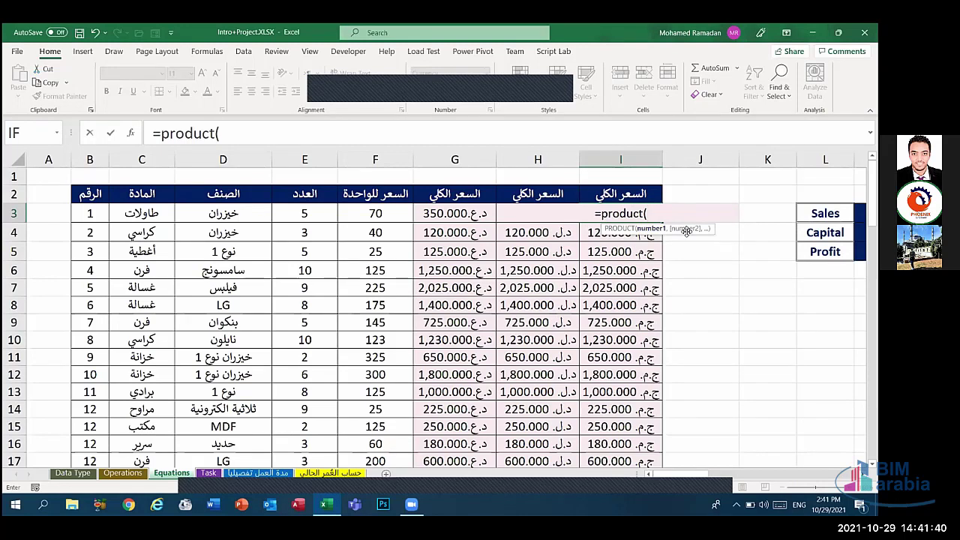
{"action": "left_click", "coordinate": [310, 209]}
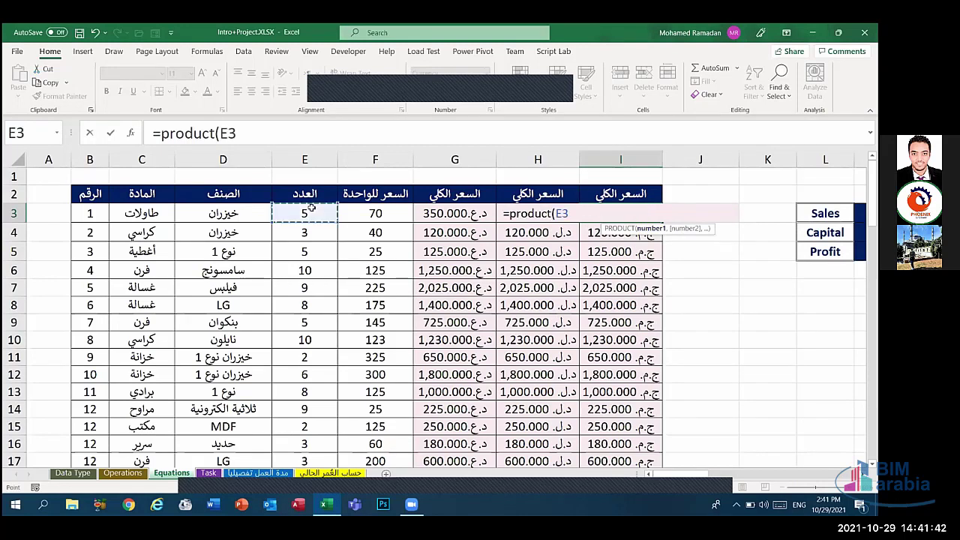
{"action": "type", "text": ","}
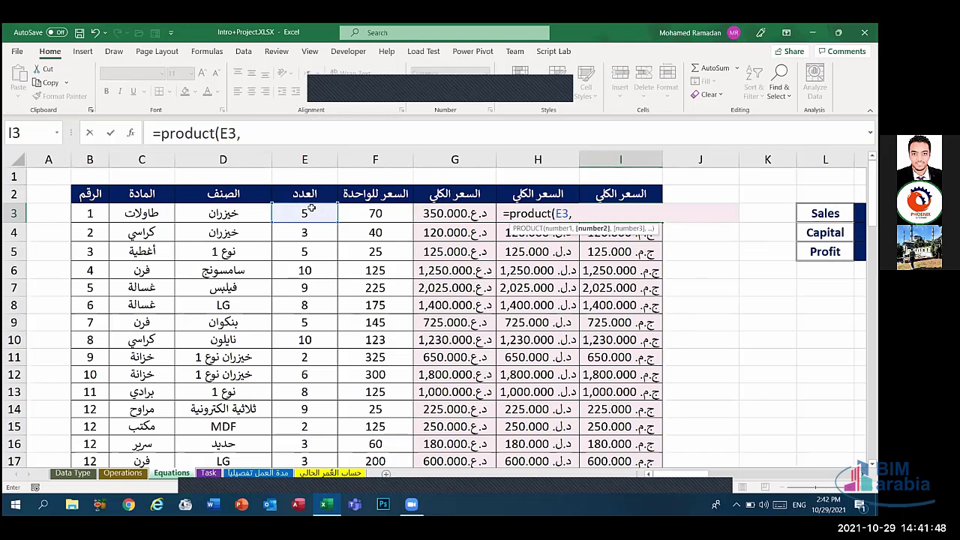
{"action": "left_click", "coordinate": [404, 209]}
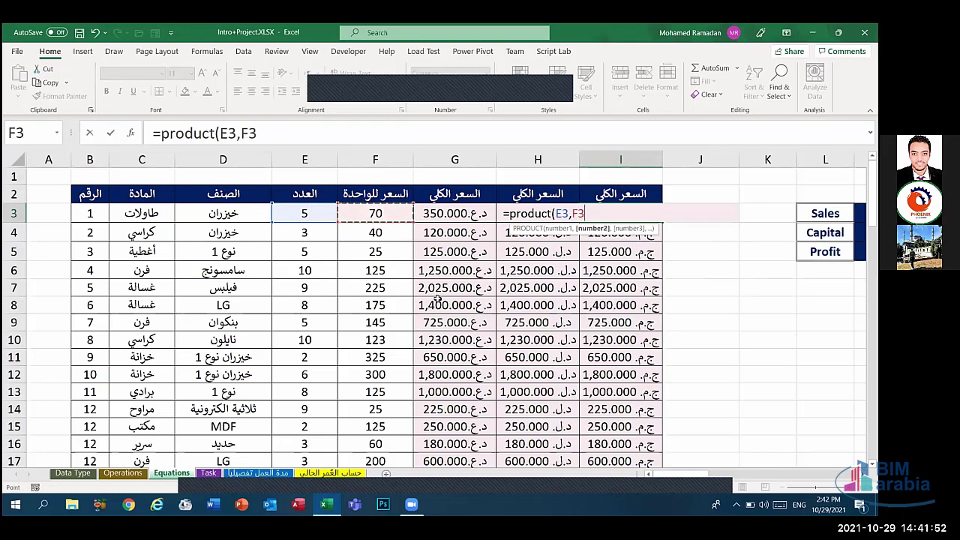
{"action": "type", "text": ")"}
{"action": "key", "text": "Return"}
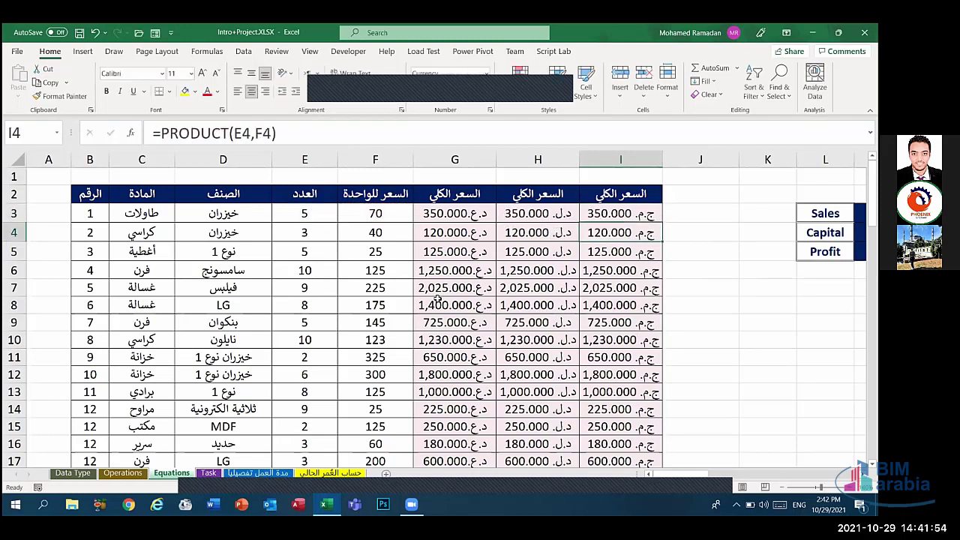
- Compare I3's PRODUCT result against H3's MMULT formula
{"action": "left_click", "coordinate": [621, 217]}
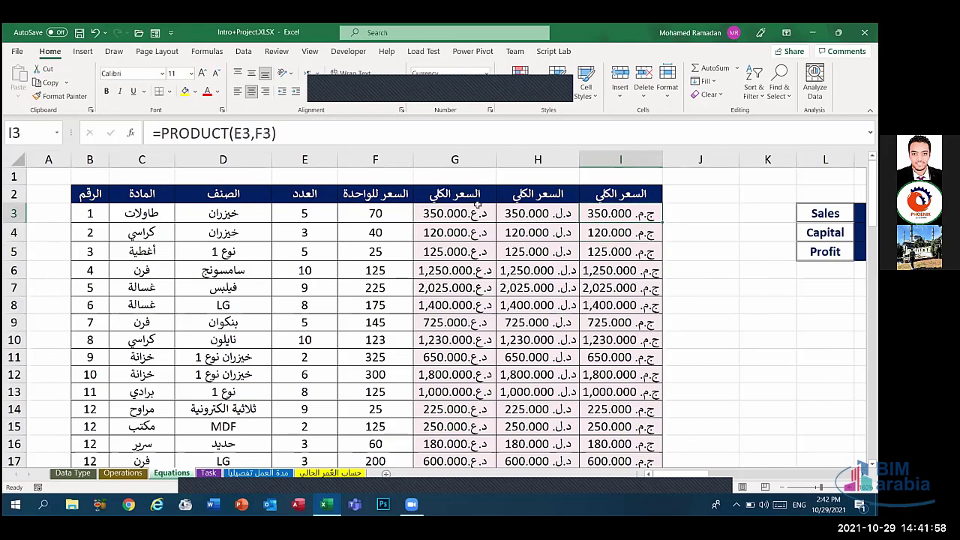
{"action": "left_click", "coordinate": [519, 214]}
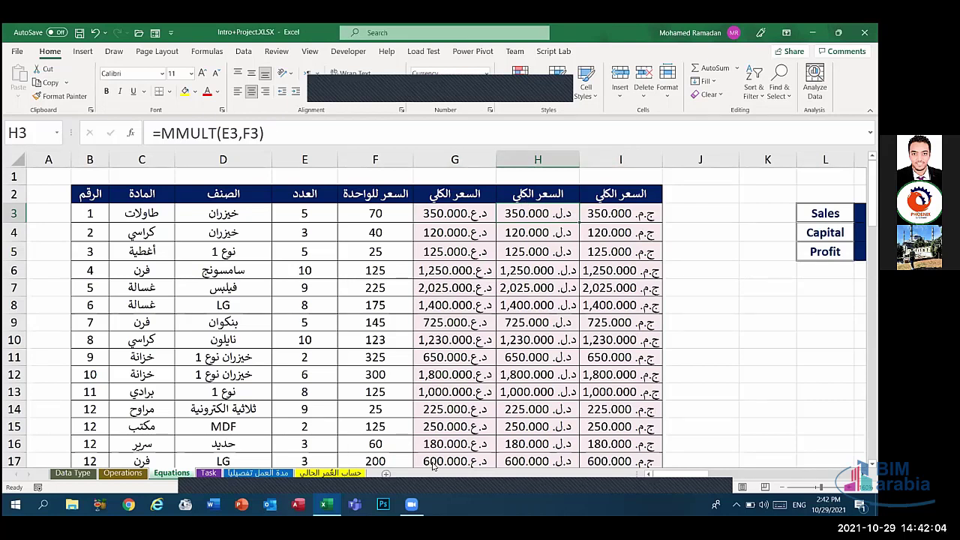
{"action": "key", "text": "Right"}
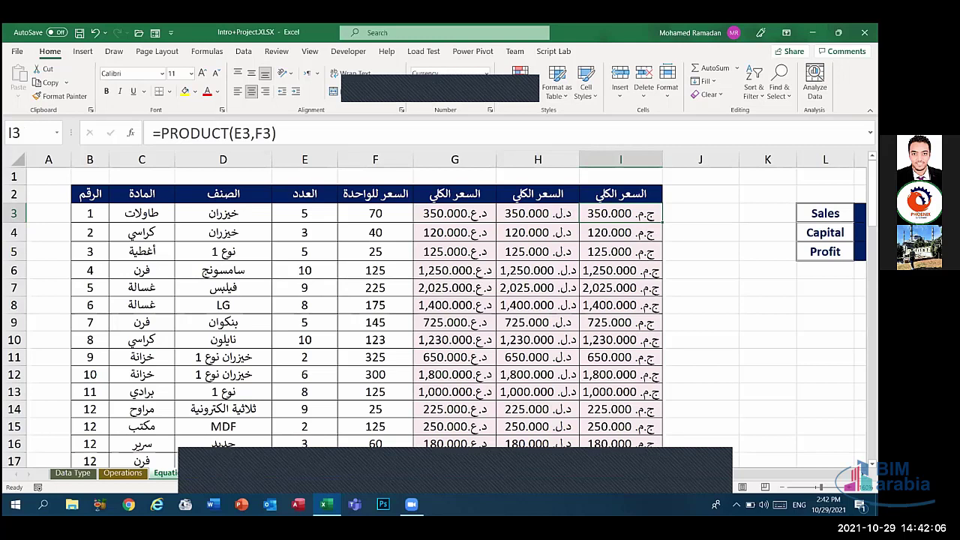
- Enter a trial SUM of only the Apr and Jul sales in V3
{"action": "key", "text": "Right"}
{"action": "key", "text": "Right"}
{"action": "key", "text": "Right"}
{"action": "key", "text": "Right"}
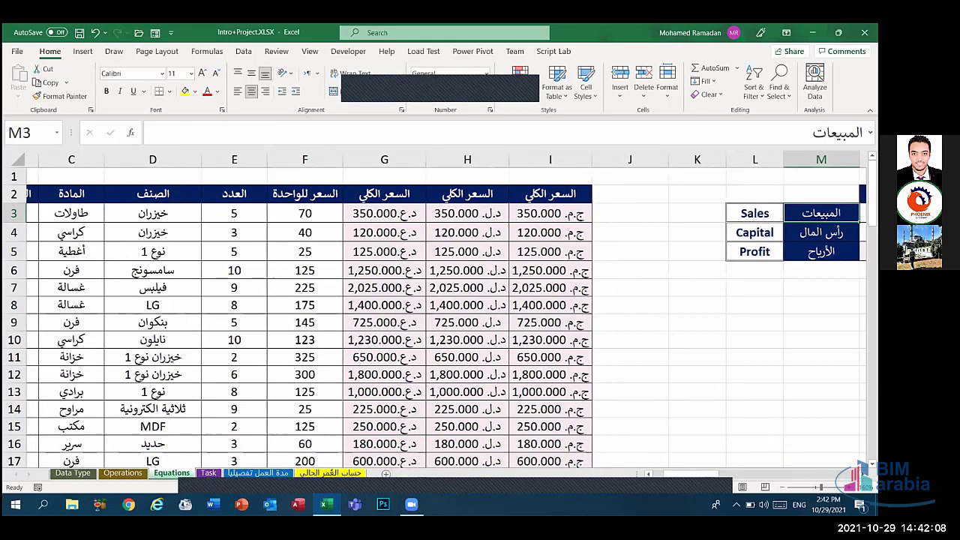
{"action": "key", "text": "Right"}
{"action": "key", "text": "Right"}
{"action": "key", "text": "Right"}
{"action": "key", "text": "Right"}
{"action": "key", "text": "Right"}
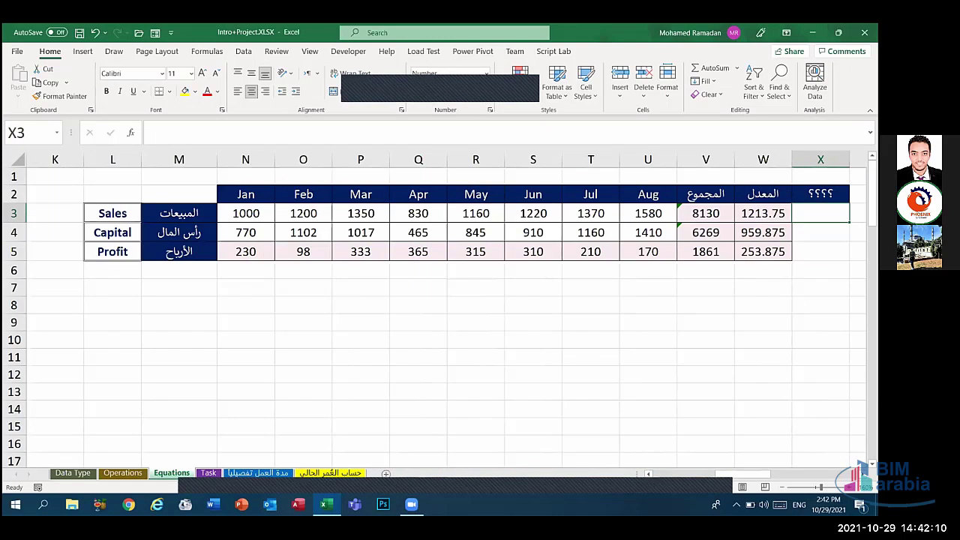
{"action": "key", "text": "Left"}
{"action": "key", "text": "Left"}
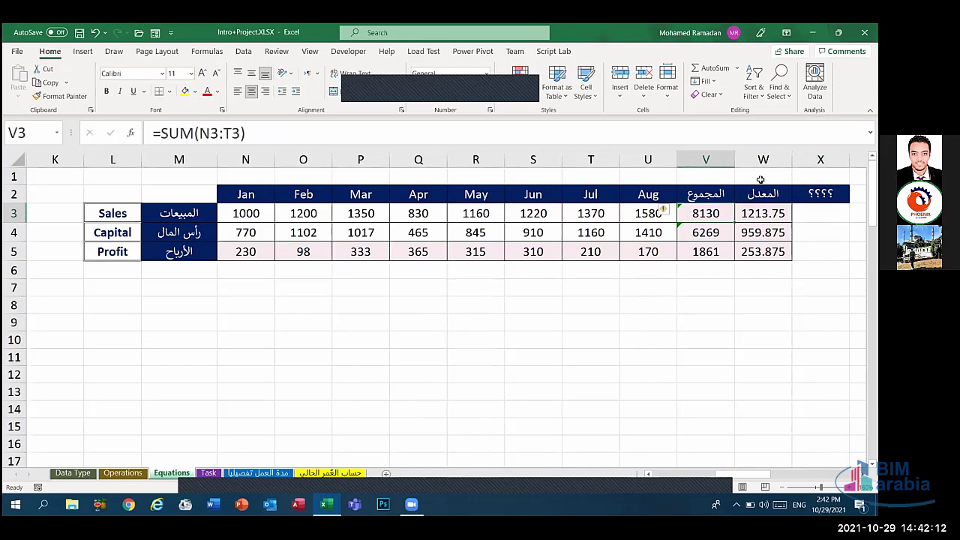
{"action": "type", "text": "="}
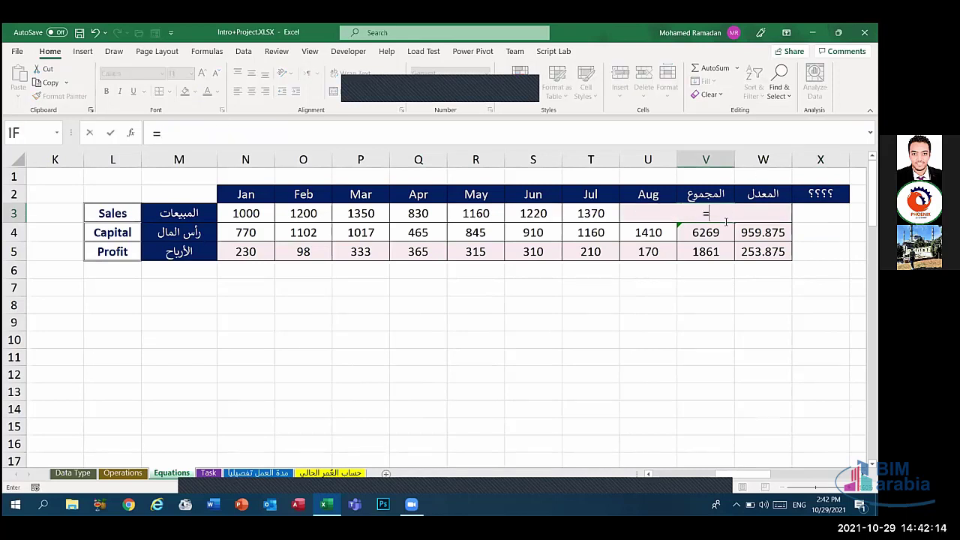
{"action": "type", "text": "s"}
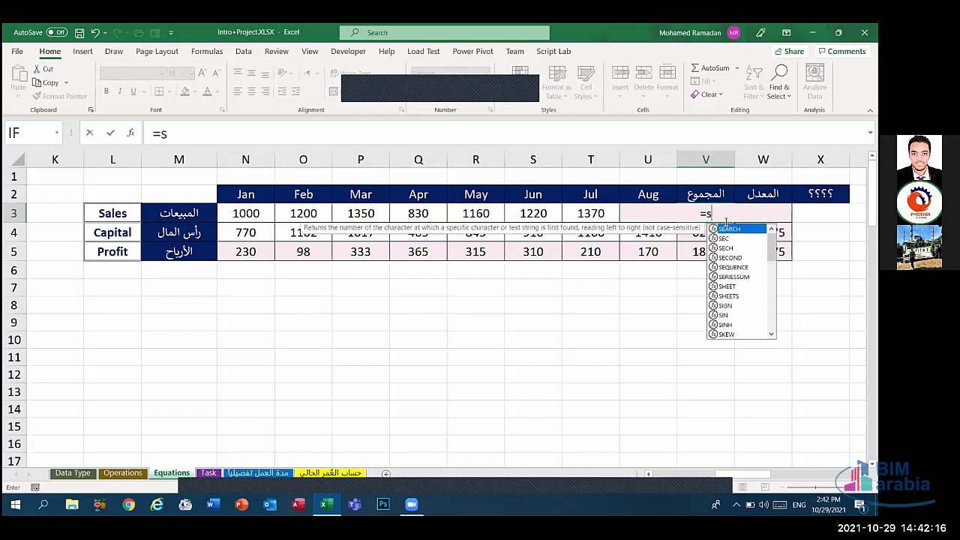
{"action": "type", "text": "um"}
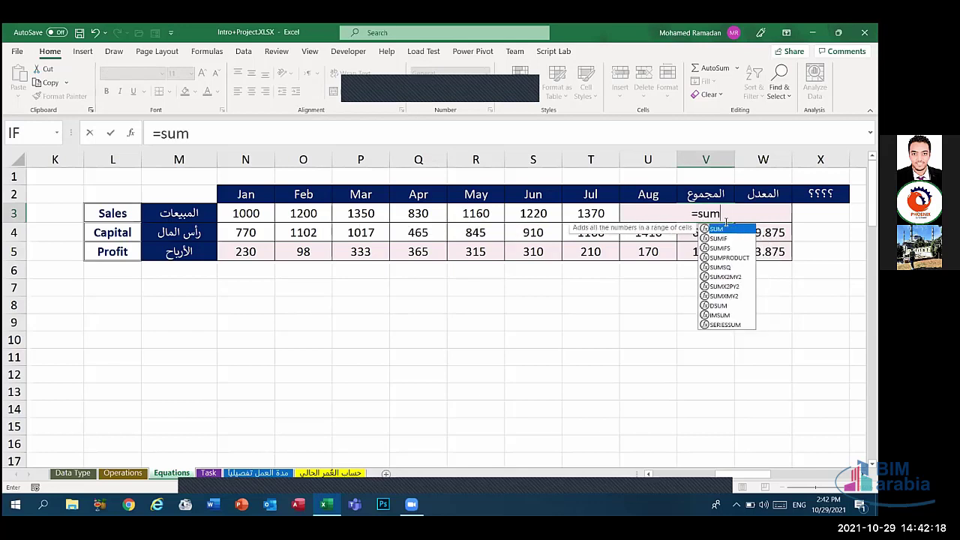
{"action": "type", "text": "("}
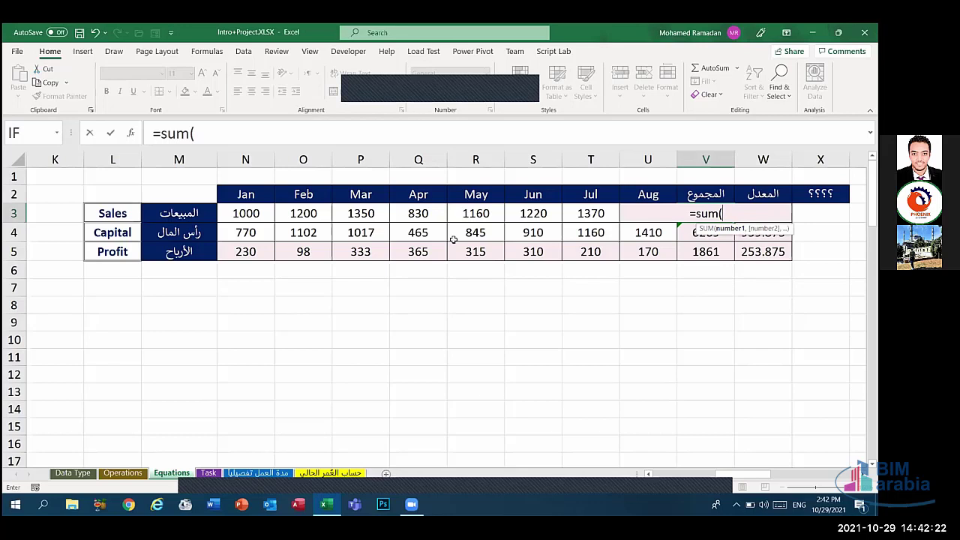
{"action": "left_click", "coordinate": [414, 212]}
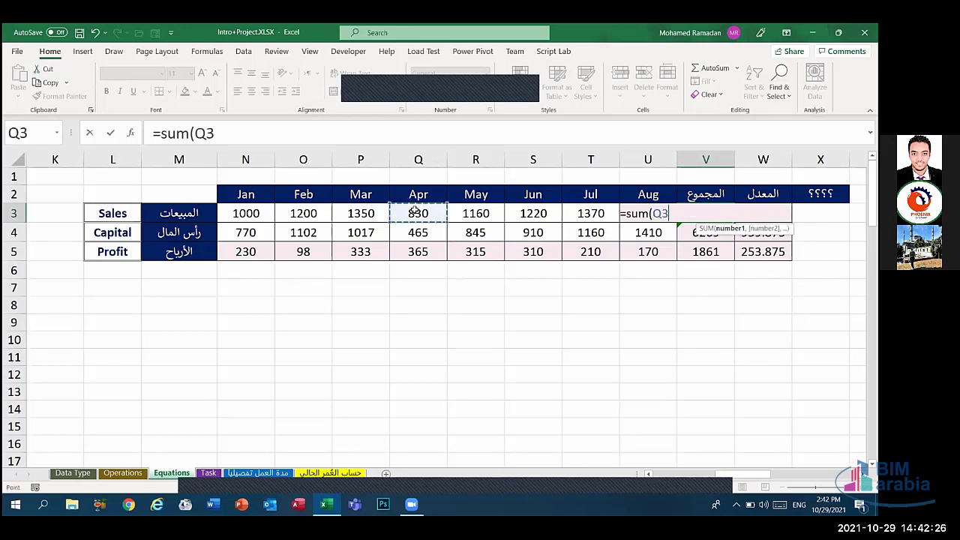
{"action": "type", "text": ","}
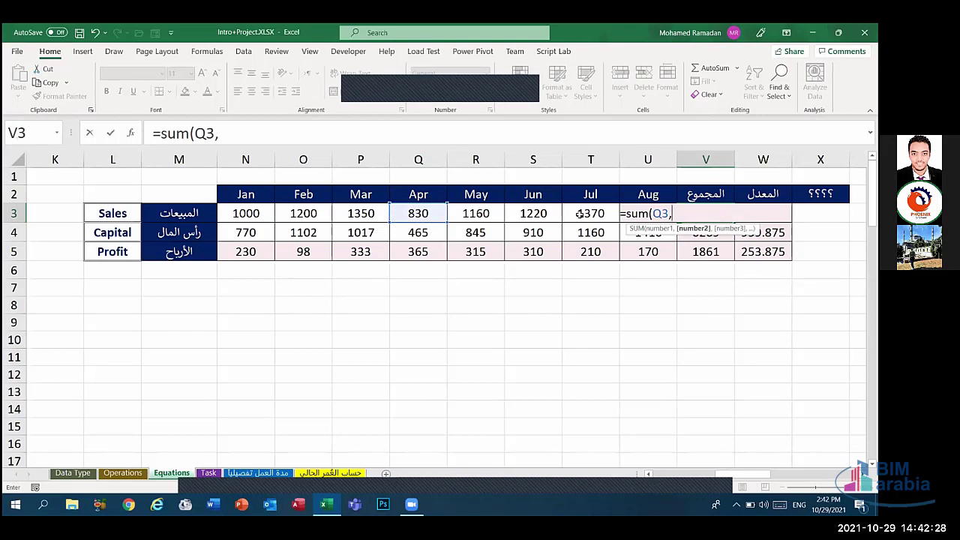
{"action": "left_click", "coordinate": [582, 213]}
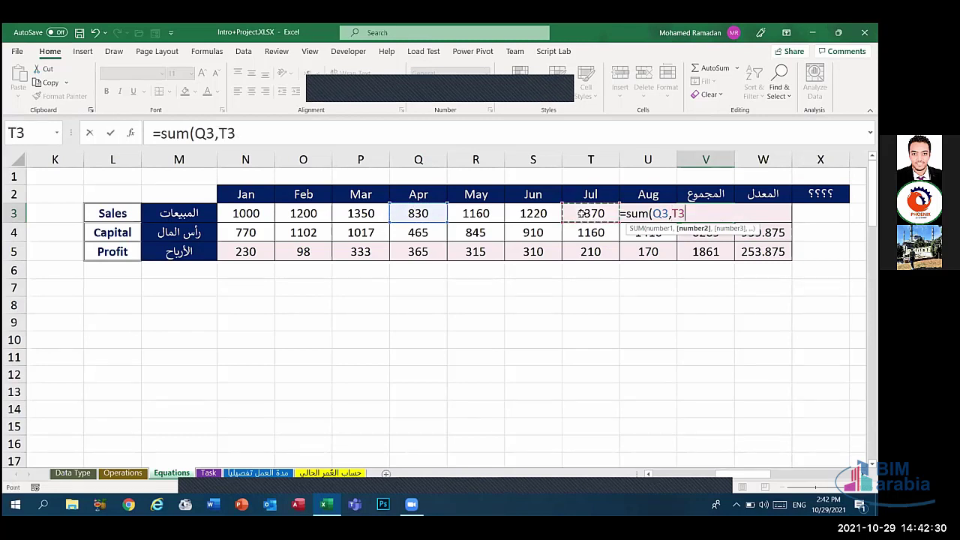
{"action": "key", "text": "Return"}
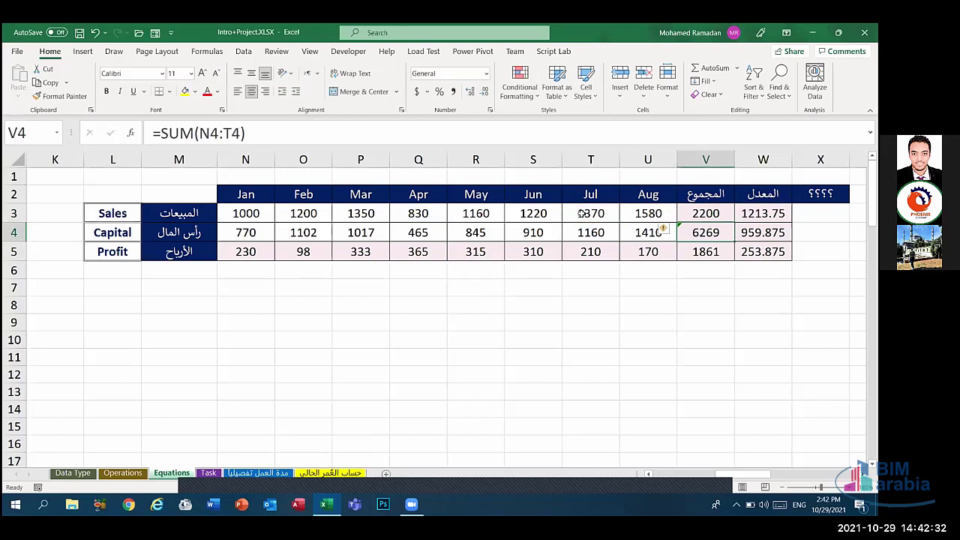
- Undo that and instead sum the Jan through Jul sales in V3
{"action": "left_click", "coordinate": [95, 33]}
{"action": "type", "text": "="}
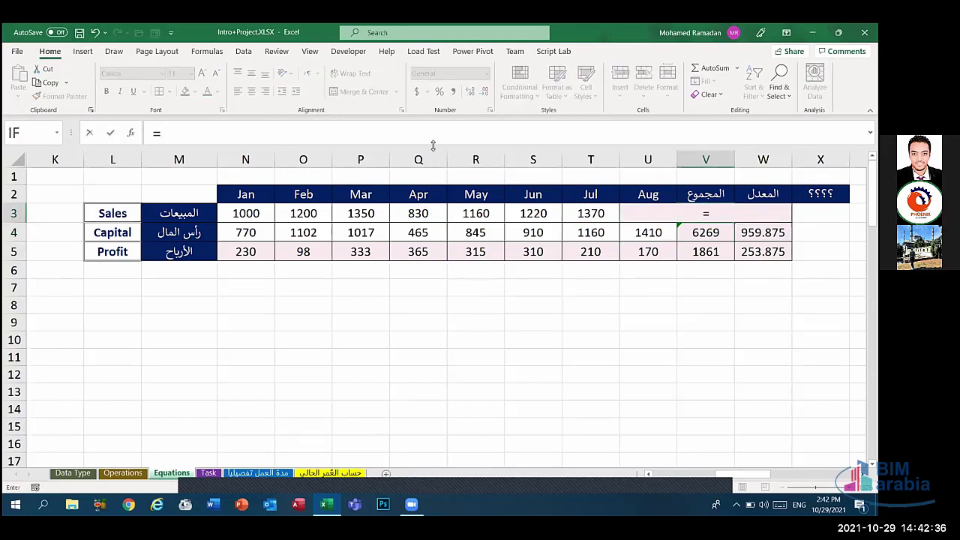
{"action": "type", "text": "sum"}
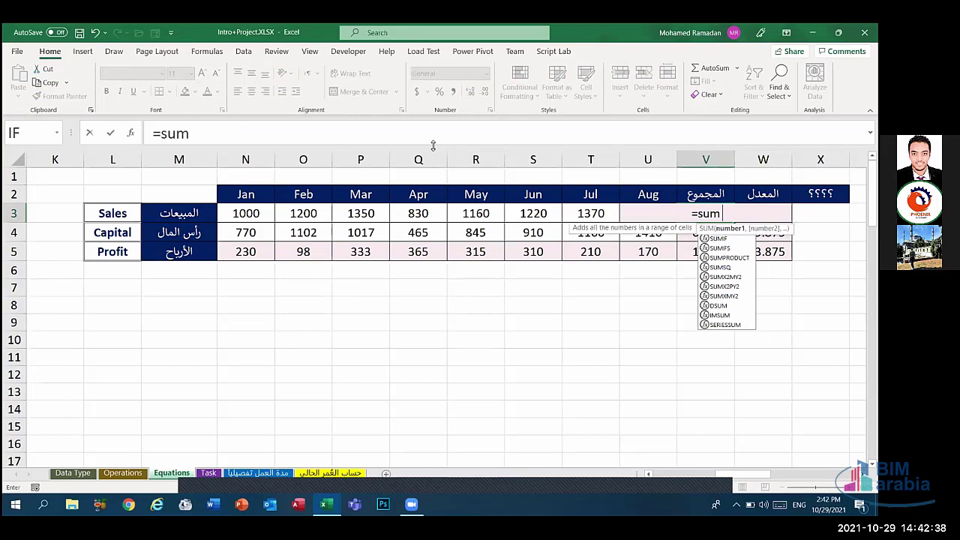
{"action": "type", "text": "("}
{"action": "left_click", "coordinate": [246, 213]}
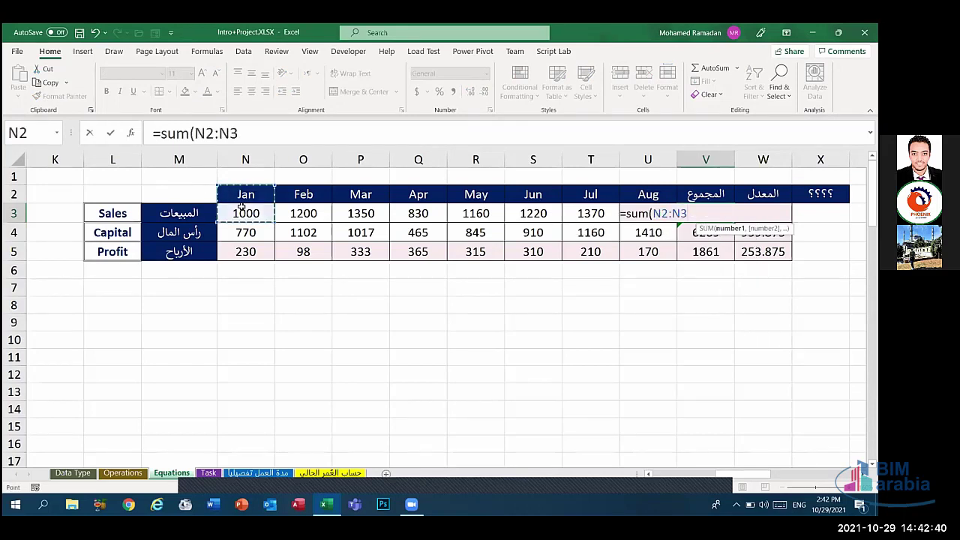
{"action": "left_click_drag", "start_coordinate": [245, 212], "coordinate": [602, 214]}
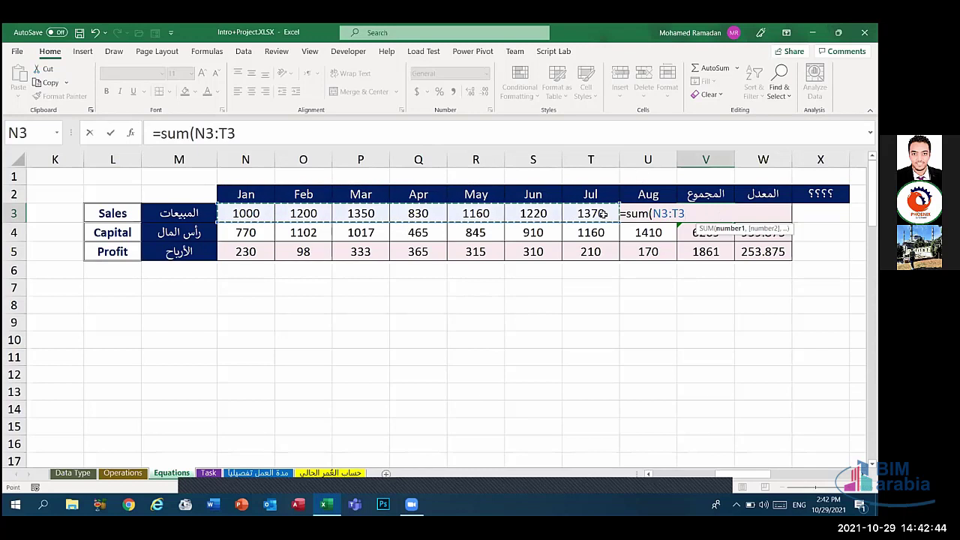
{"action": "type", "text": ")"}
{"action": "key", "text": "Return"}
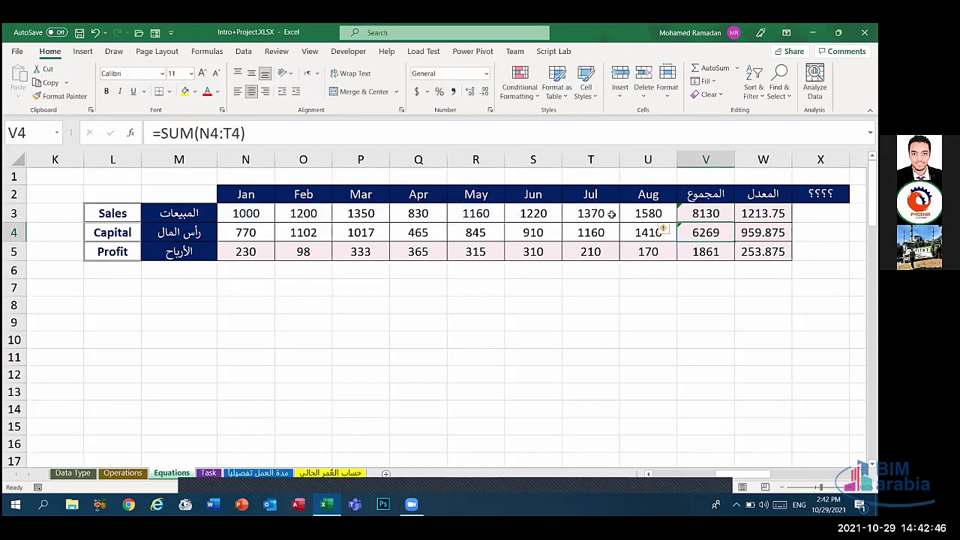
{"action": "left_click", "coordinate": [714, 213]}
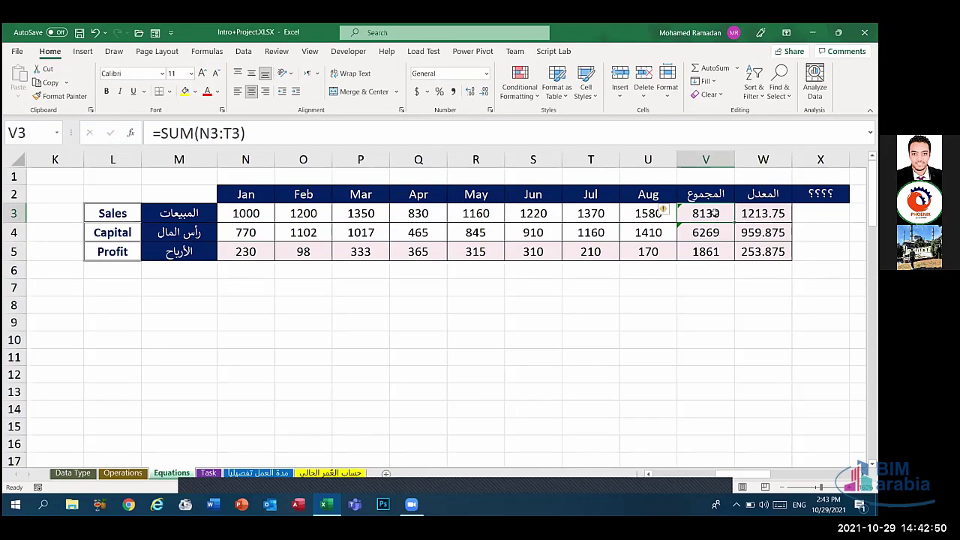
- Try AutoSum, then clear the Sales total and Sales average cells
{"action": "key", "text": "alt+equal"}
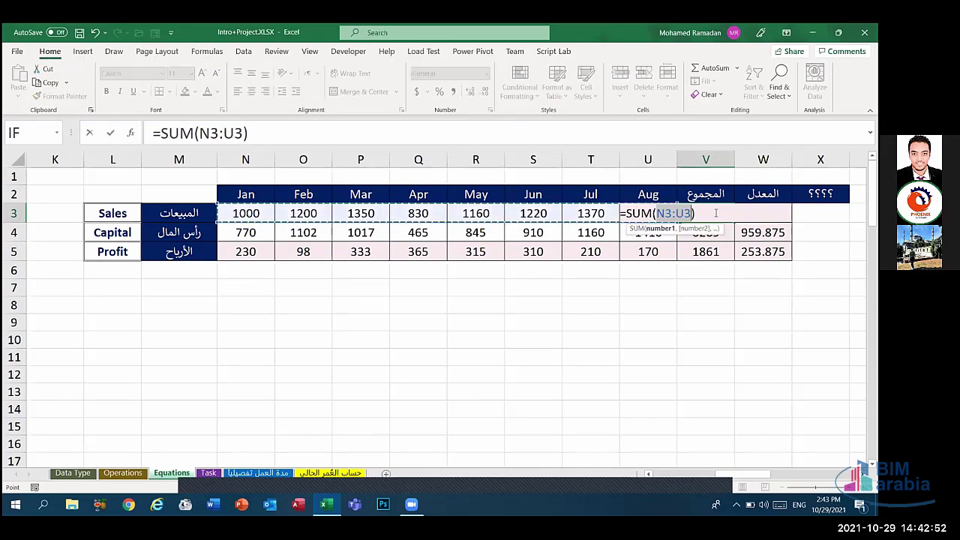
{"action": "key", "text": "BackSpace"}
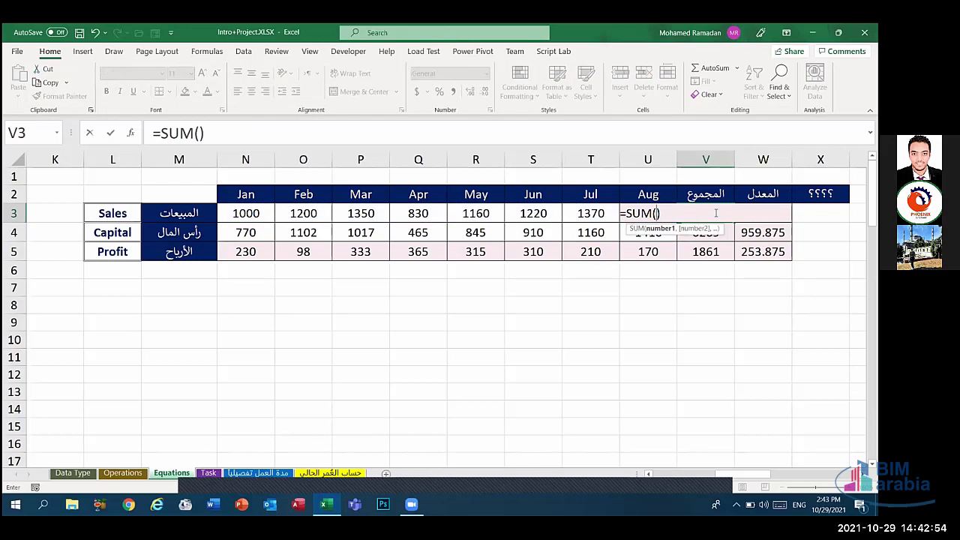
{"action": "key", "text": "BackSpace"}
{"action": "key", "text": "BackSpace"}
{"action": "key", "text": "BackSpace"}
{"action": "key", "text": "BackSpace"}
{"action": "key", "text": "Tab"}
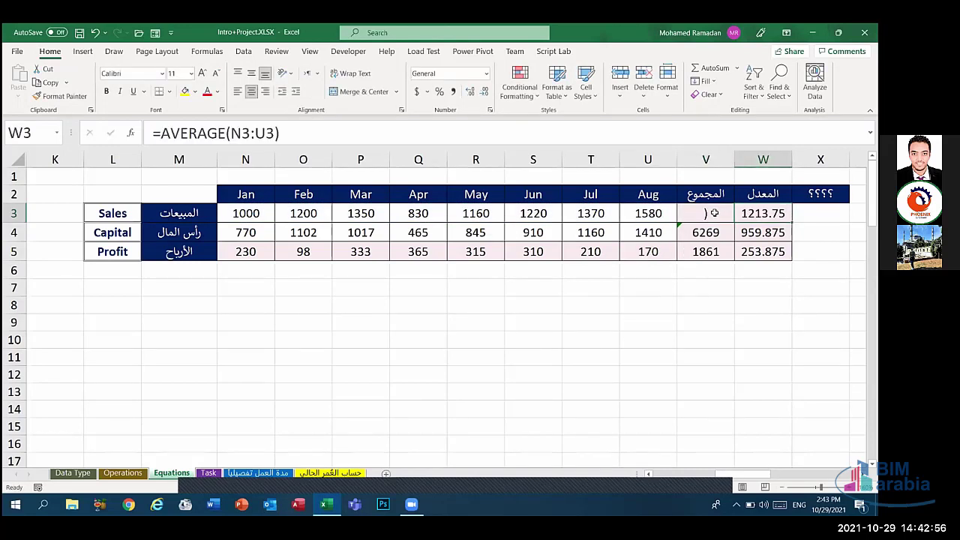
{"action": "key", "text": "BackSpace"}
{"action": "left_click", "coordinate": [712, 230]}
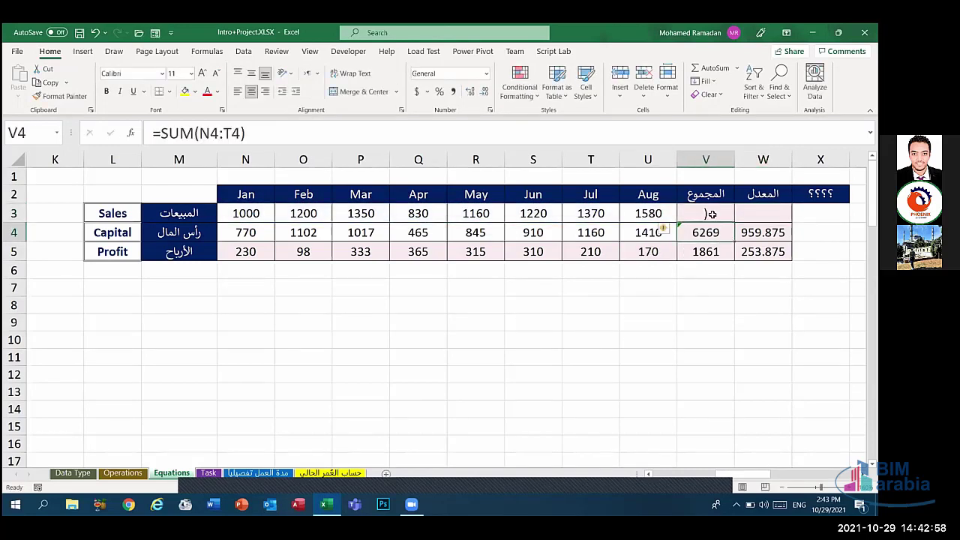
{"action": "left_click", "coordinate": [710, 213]}
{"action": "key", "text": "BackSpace"}
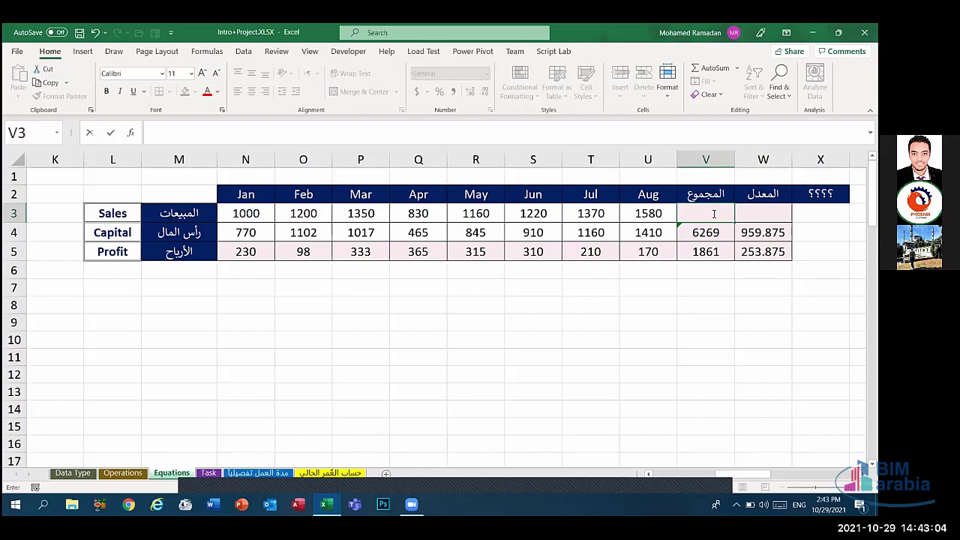
{"action": "left_click", "coordinate": [712, 214]}
- Replace the 9710 AutoSum total with =SUM(N3:T3), giving 8130
{"action": "key", "text": "alt+equal"}
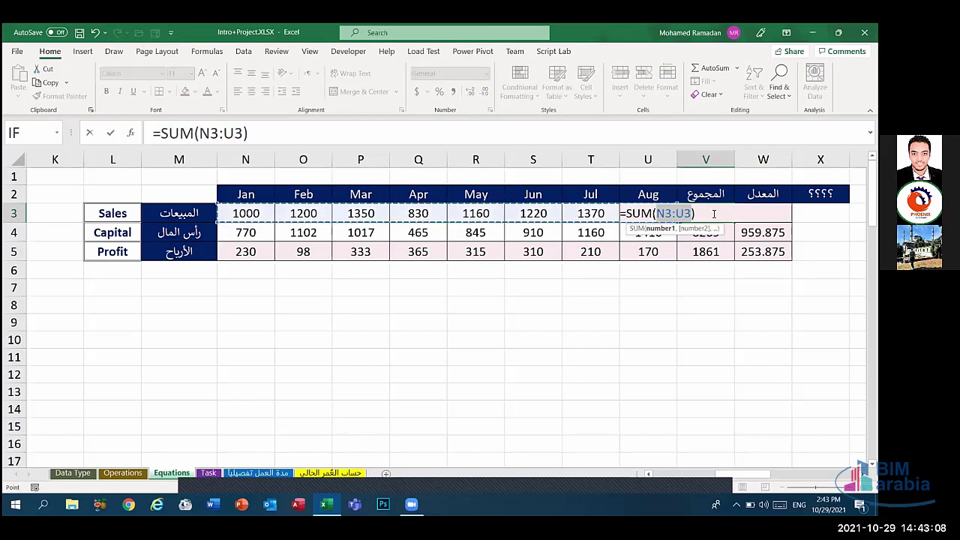
{"action": "key", "text": "Return"}
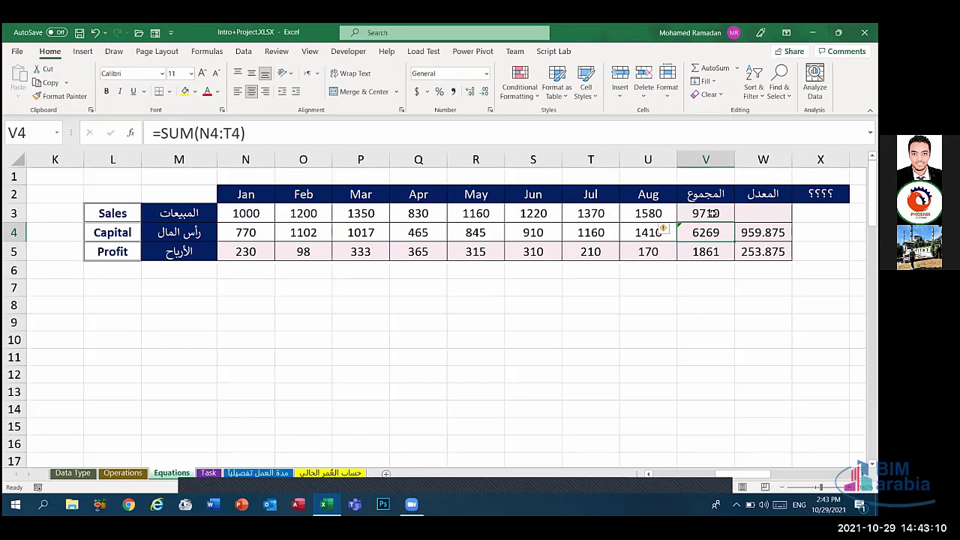
{"action": "left_click", "coordinate": [712, 214]}
{"action": "type", "text": "="}
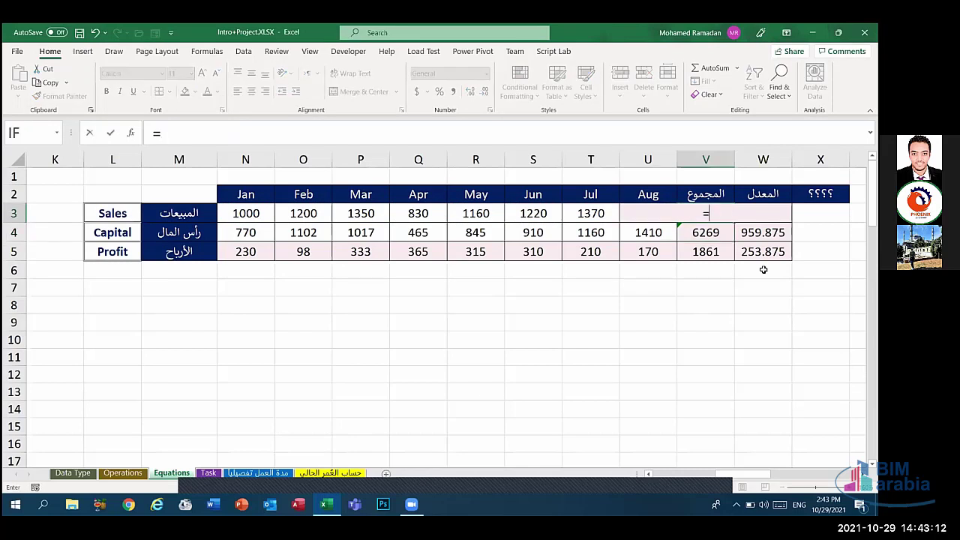
{"action": "type", "text": "sum"}
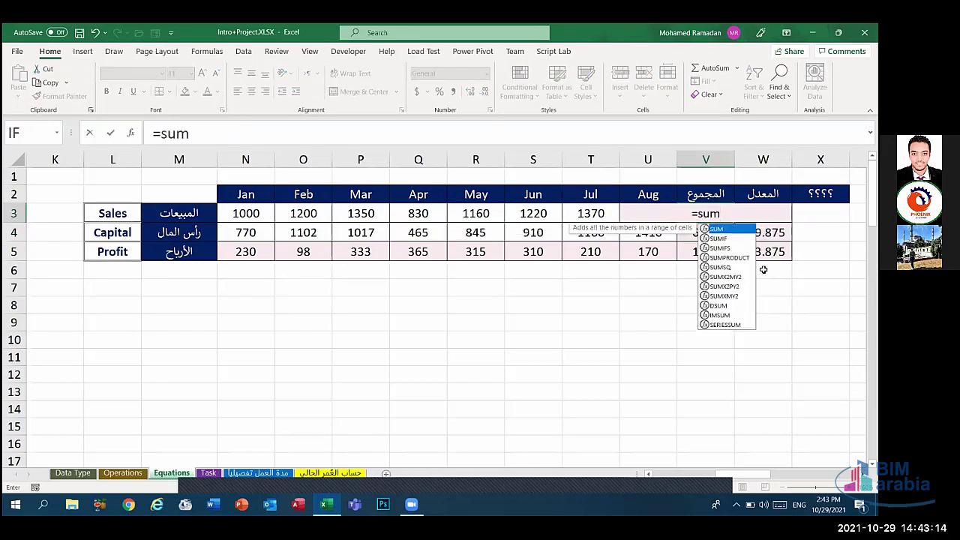
{"action": "type", "text": ")"}
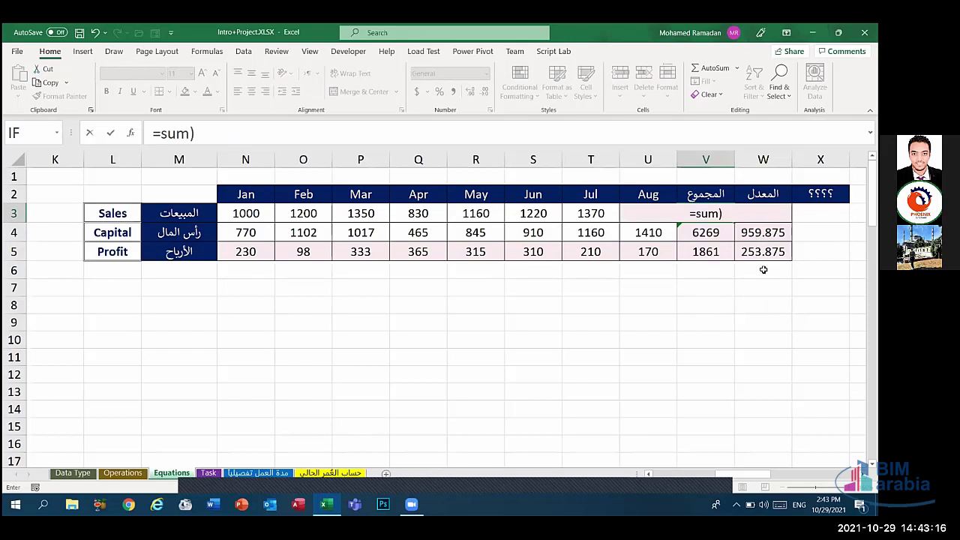
{"action": "key", "text": "BackSpace"}
{"action": "type", "text": "("}
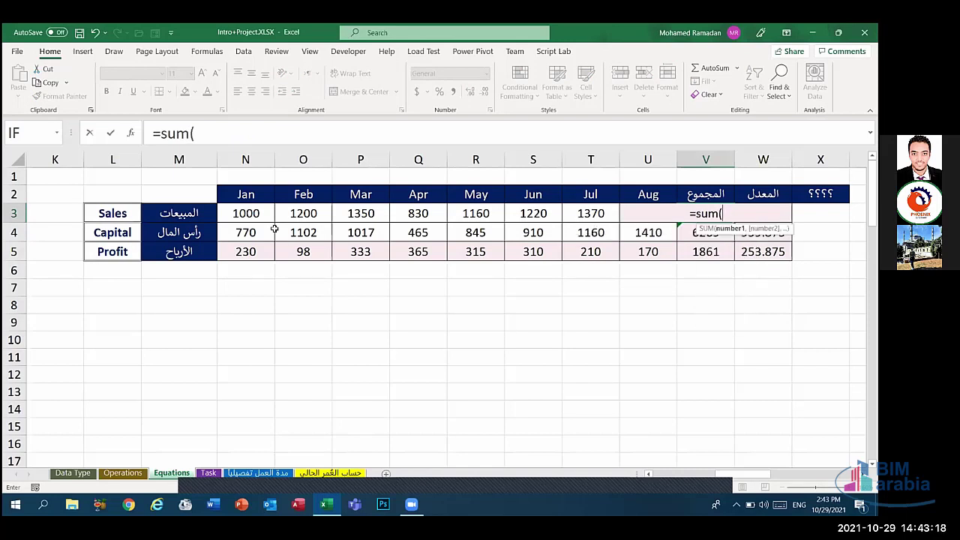
{"action": "left_click_drag", "start_coordinate": [245, 213], "coordinate": [558, 250]}
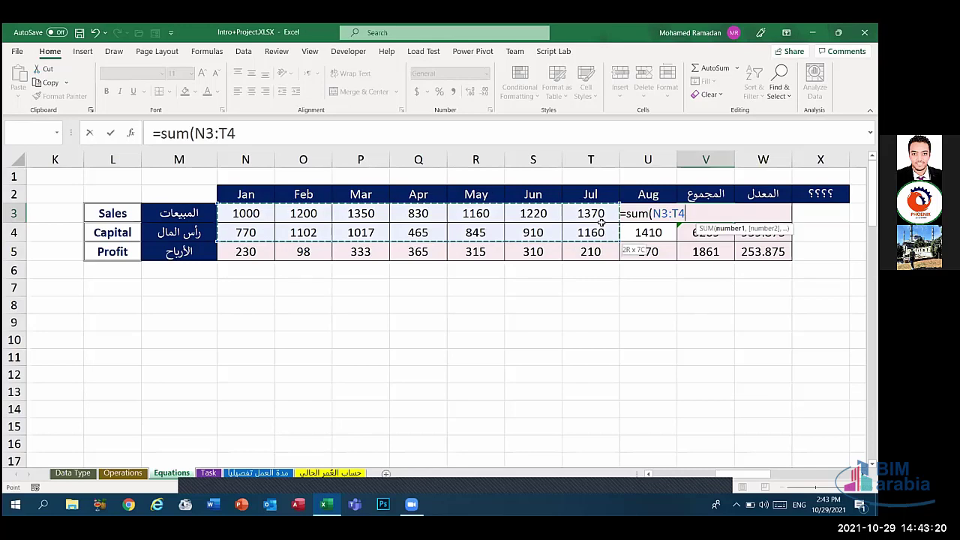
{"action": "left_click_drag", "start_coordinate": [600, 233], "coordinate": [602, 215]}
{"action": "type", "text": ")"}
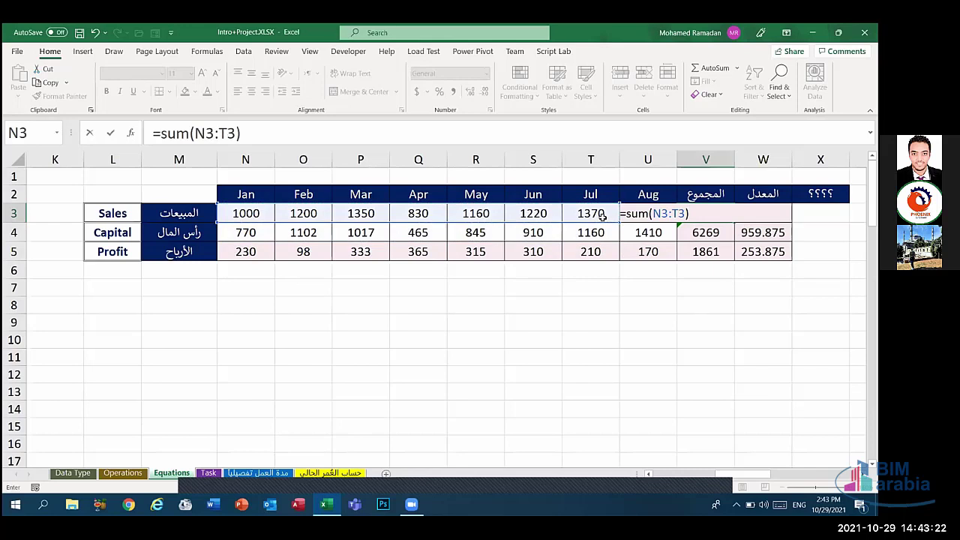
{"action": "key", "text": "Return"}
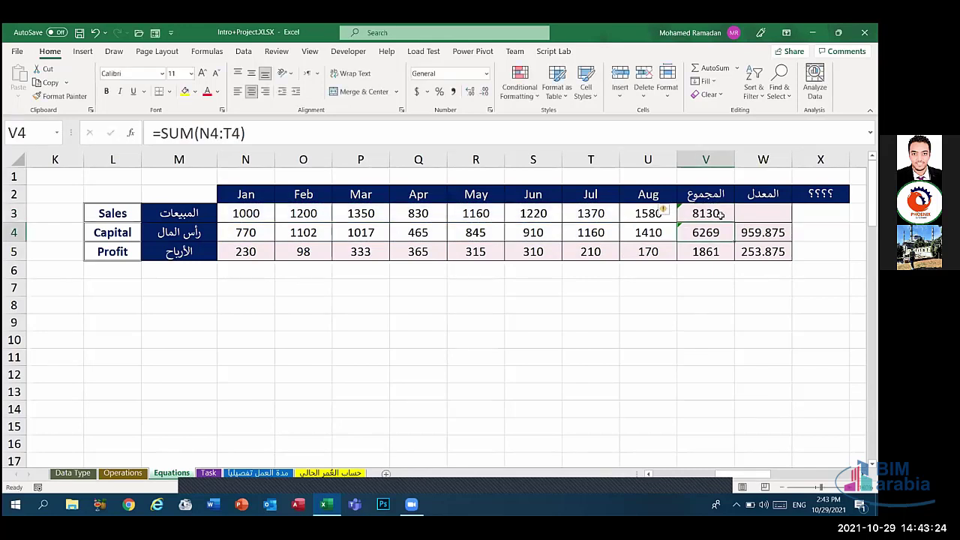
{"action": "left_click", "coordinate": [718, 214]}
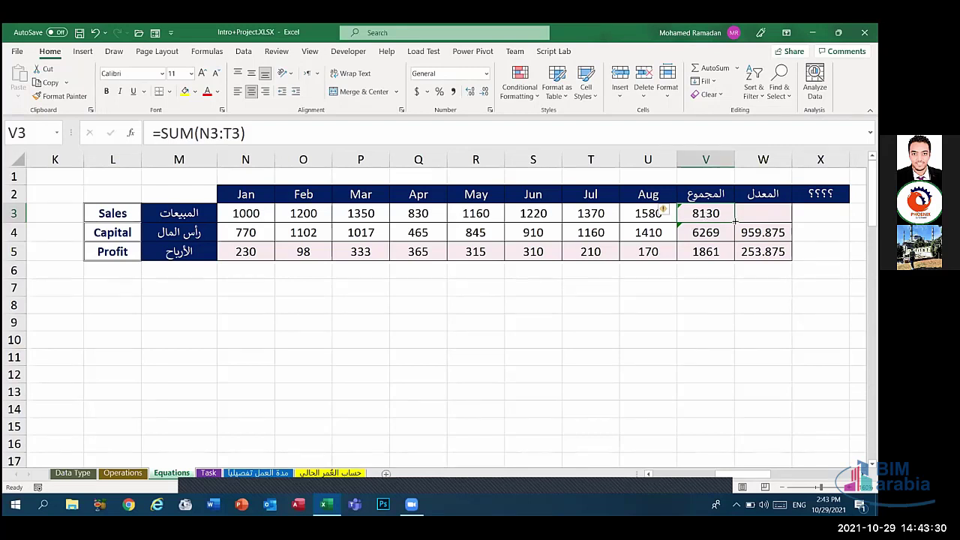
- Fill V3's SUM formula down to V5, giving Capital and Profit totals 6269 and 1861
{"action": "left_click_drag", "start_coordinate": [735, 221], "coordinate": [733, 262]}
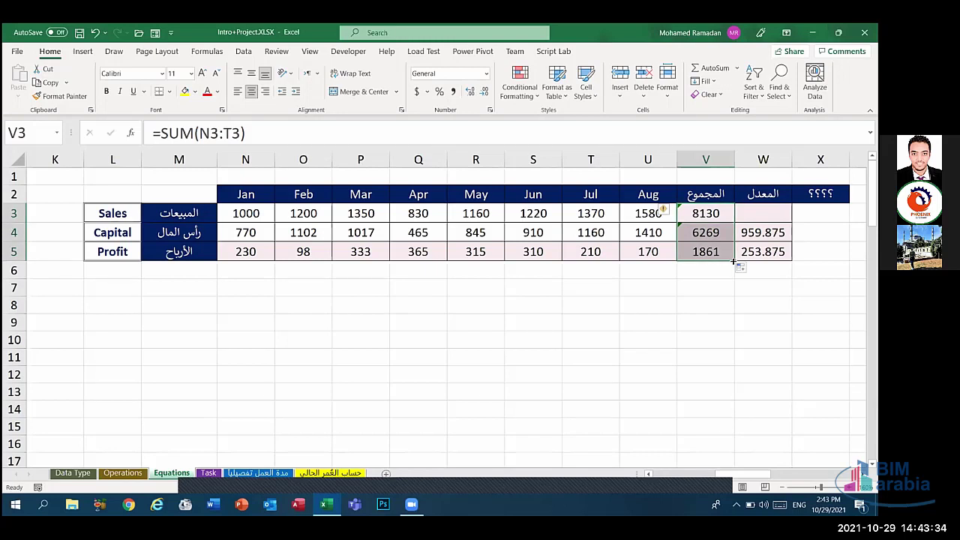
{"action": "left_click", "coordinate": [710, 214]}
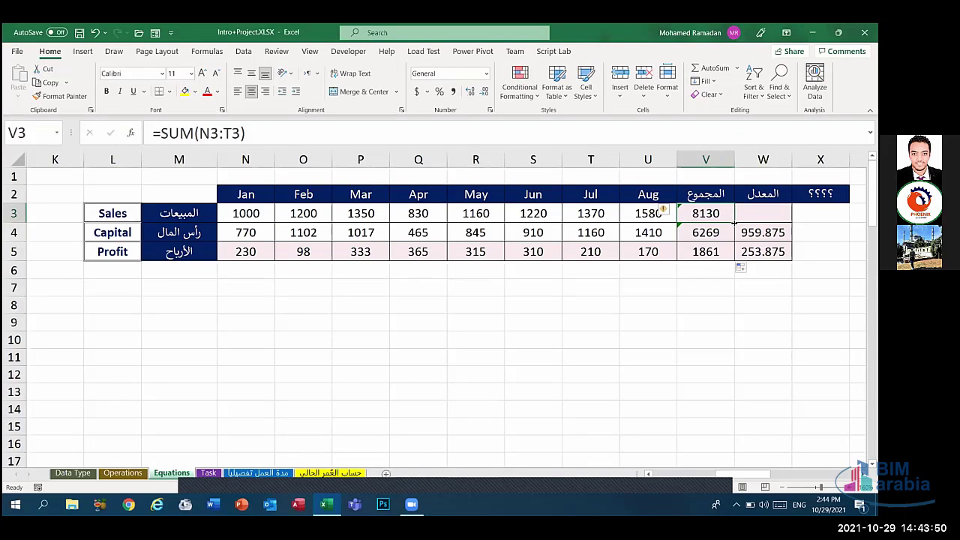
{"action": "key", "text": "shift+Down"}
{"action": "key", "text": "shift+Down"}
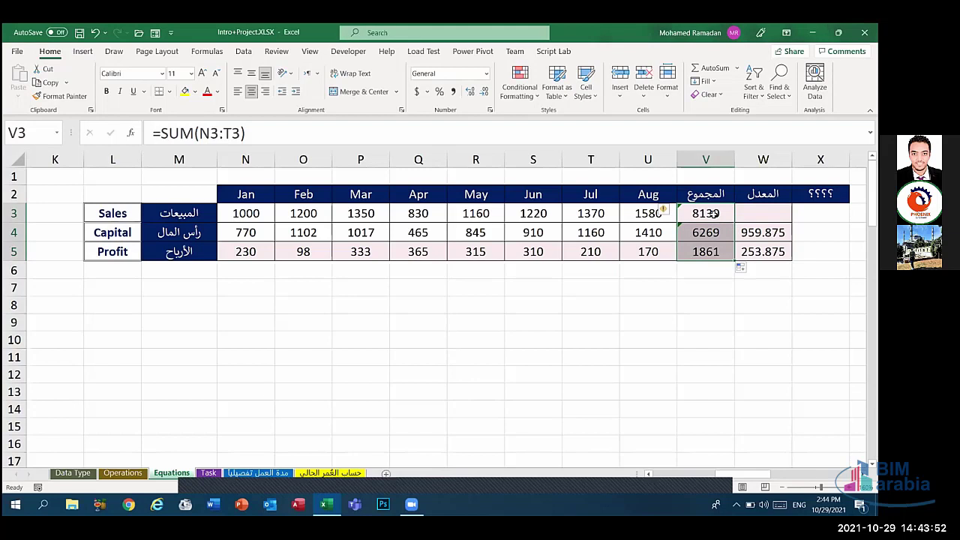
{"action": "left_click", "coordinate": [711, 214]}
{"action": "left_click", "coordinate": [702, 235]}
{"action": "left_click", "coordinate": [699, 251]}
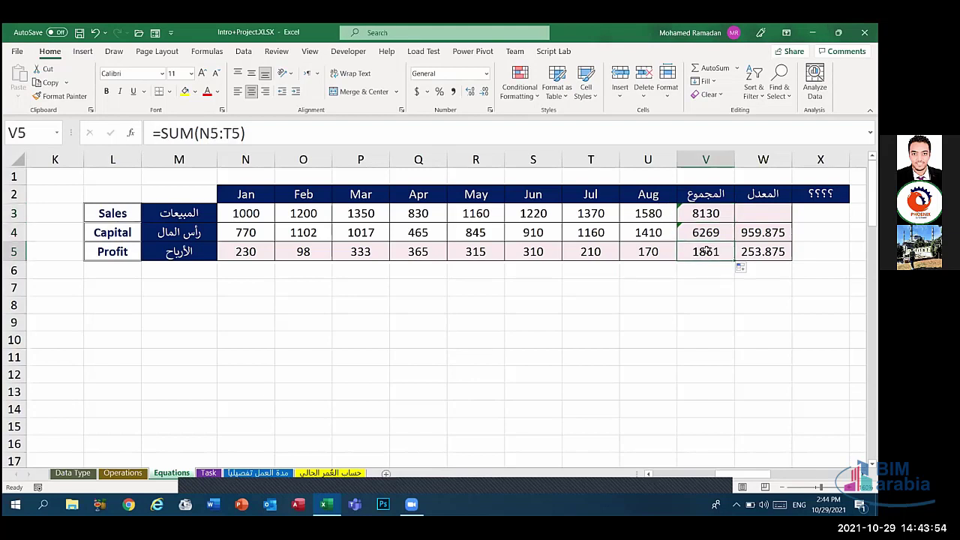
{"action": "left_click", "coordinate": [719, 216]}
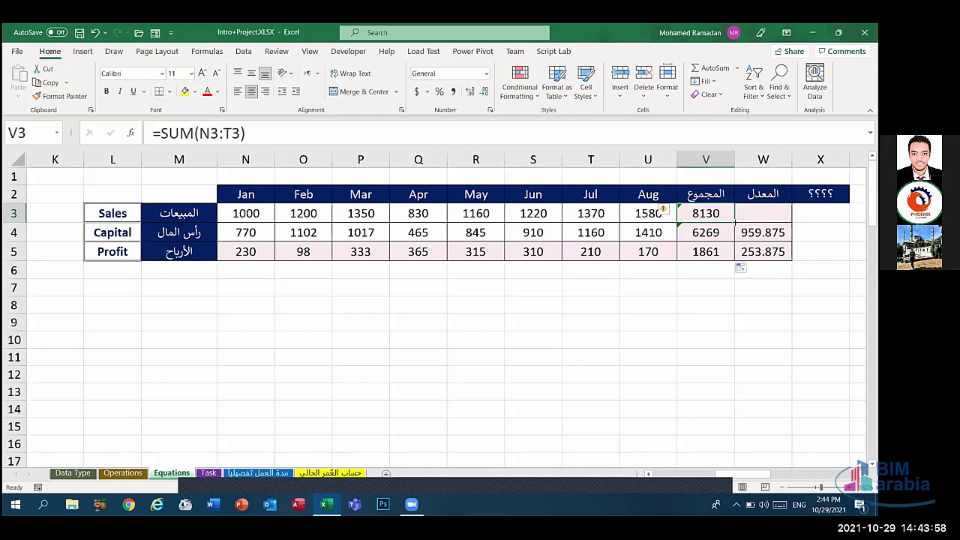
{"action": "left_click_drag", "start_coordinate": [735, 221], "coordinate": [736, 255]}
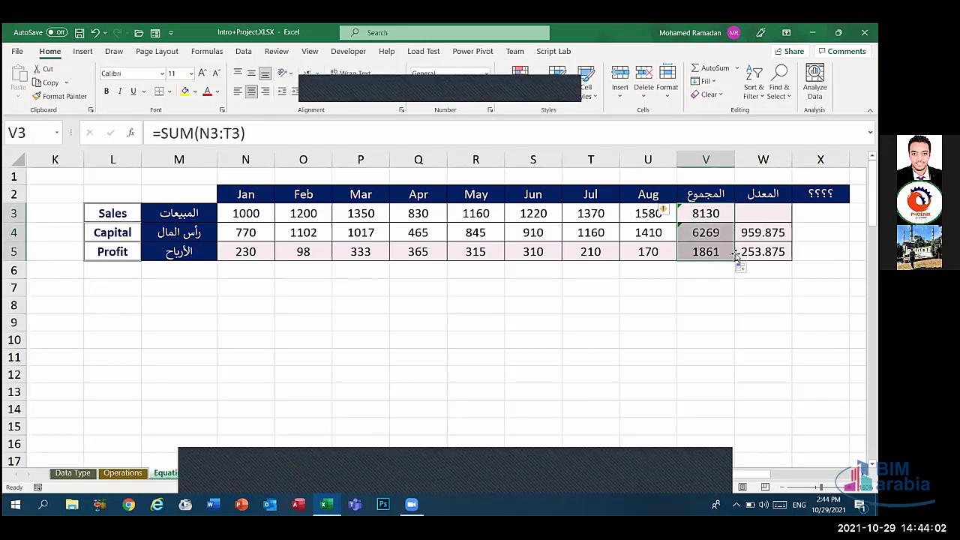
{"action": "left_click", "coordinate": [761, 210]}
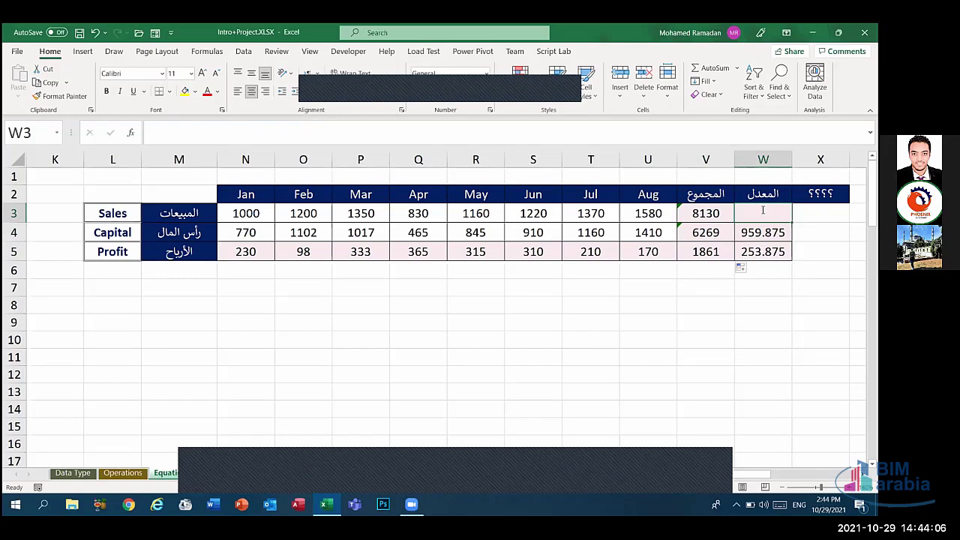
- Enter =AVERAGE(N3:U3) in W3
{"action": "type", "text": "=AV"}
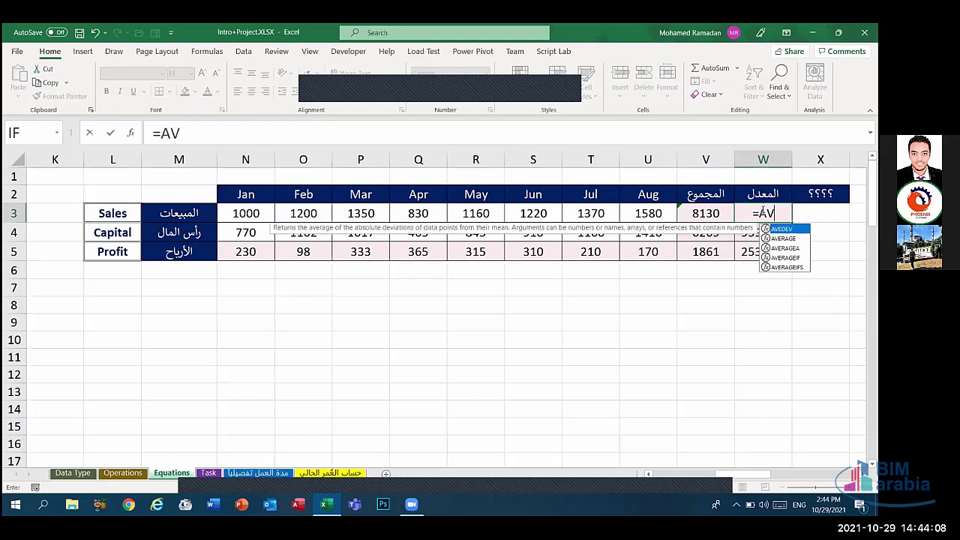
{"action": "type", "text": "ERAGE"}
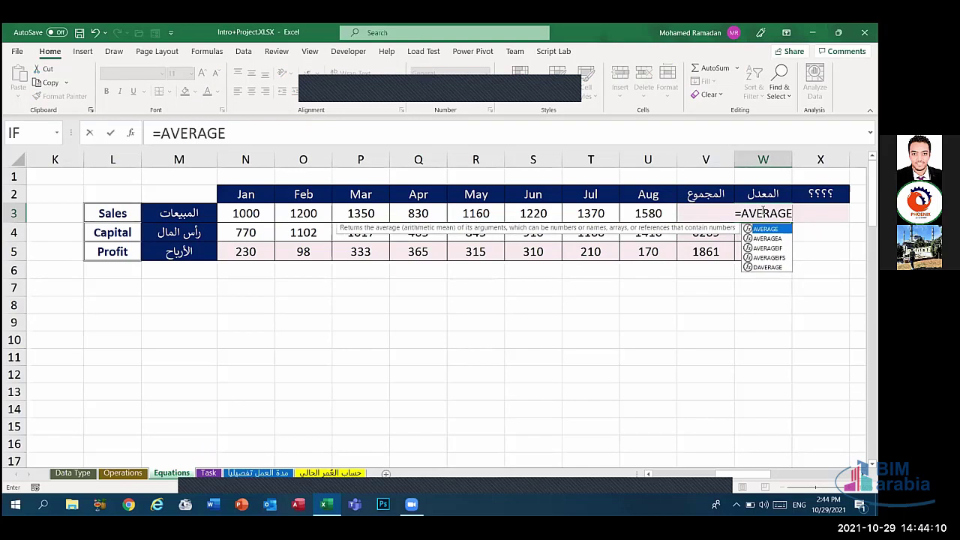
{"action": "type", "text": "("}
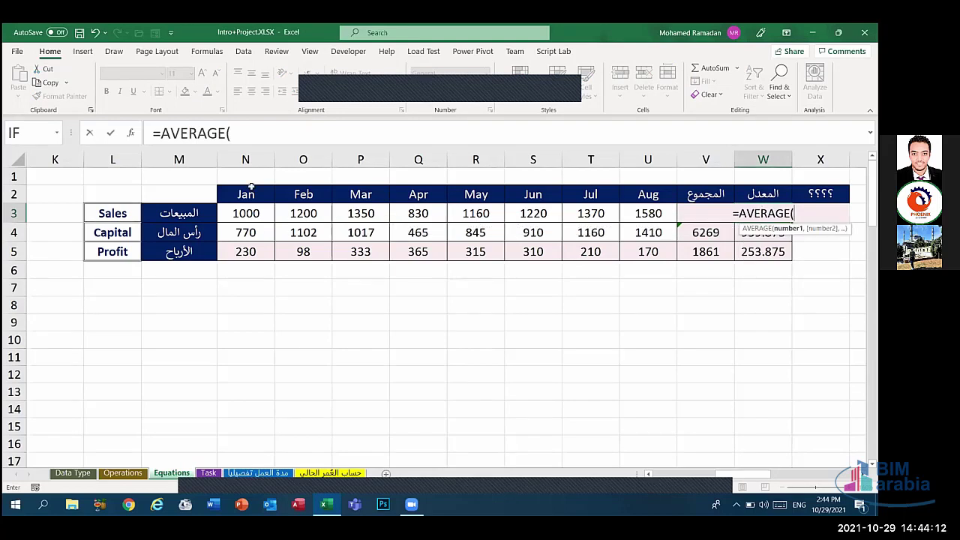
{"action": "left_click_drag", "start_coordinate": [259, 212], "coordinate": [642, 215]}
{"action": "type", "text": ")"}
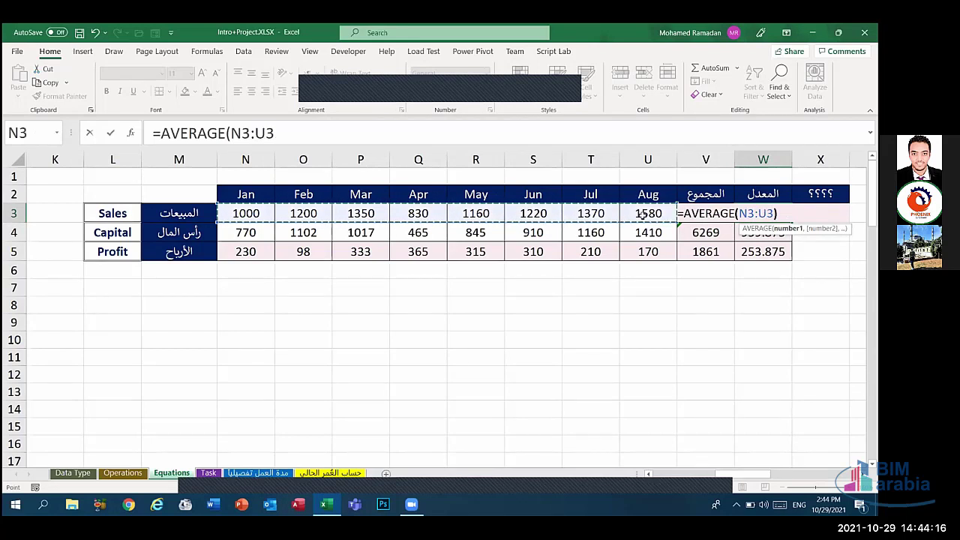
{"action": "key", "text": "Return"}
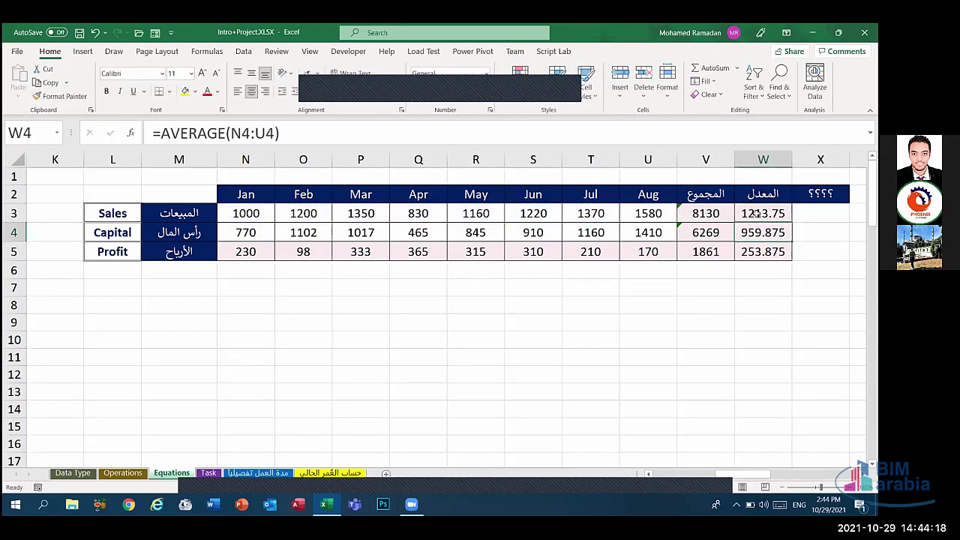
{"action": "left_click", "coordinate": [754, 214]}
- Try =V3/8 in W3 to compare against the average
{"action": "type", "text": "="}
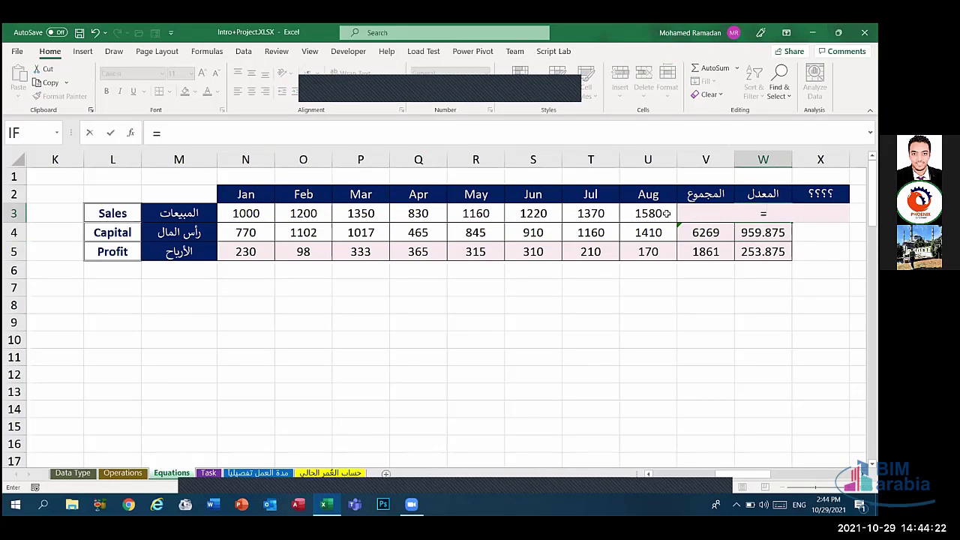
{"action": "left_click", "coordinate": [773, 214]}
{"action": "type", "text": "V"}
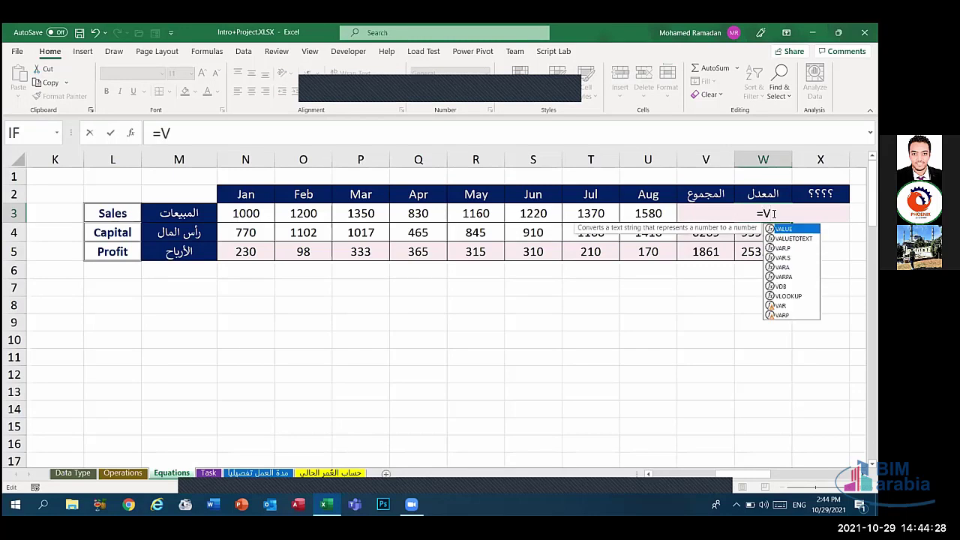
{"action": "type", "text": "3"}
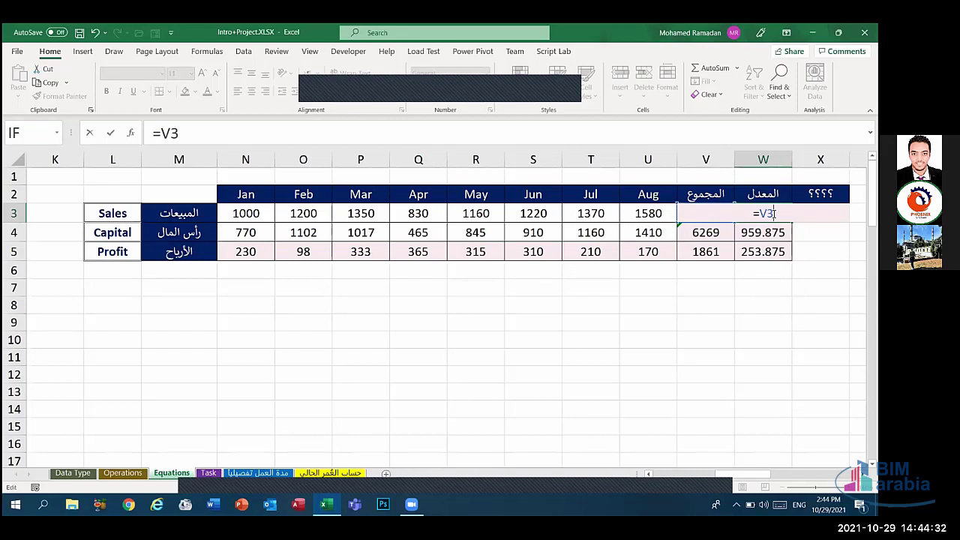
{"action": "type", "text": "/"}
{"action": "type", "text": "8"}
{"action": "key", "text": "Return"}
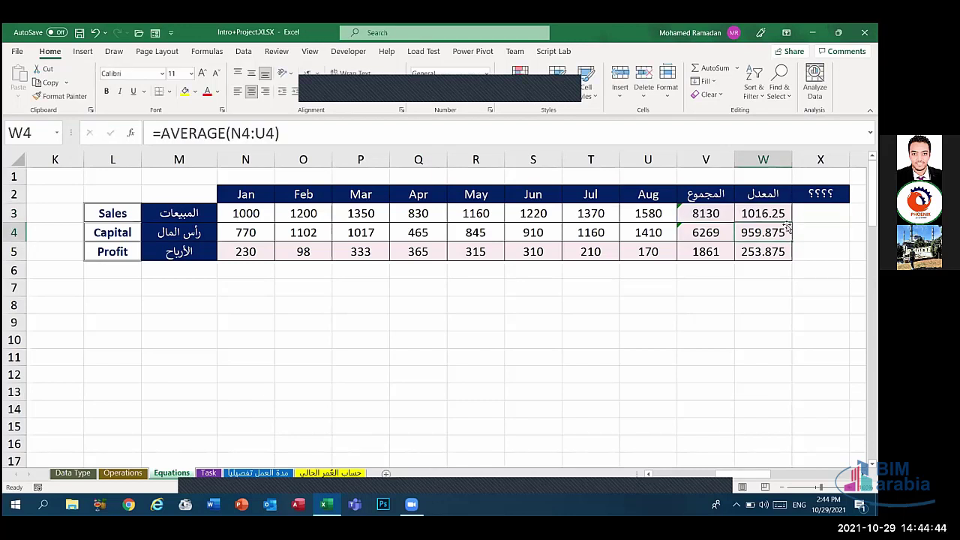
{"action": "left_click", "coordinate": [775, 213]}
- Re-enter =AVERAGE(N3:U3) in W3, showing 1213.75
{"action": "type", "text": "="}
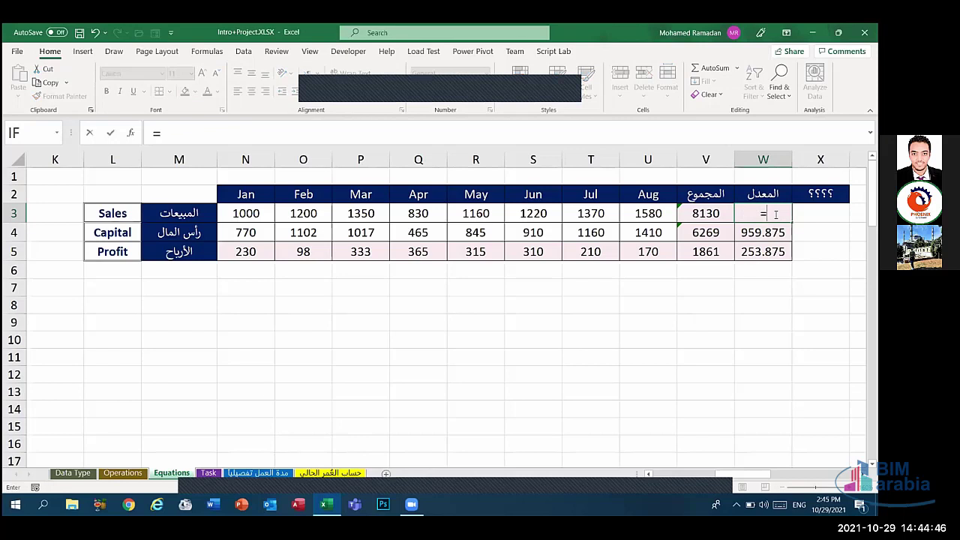
{"action": "type", "text": "AV"}
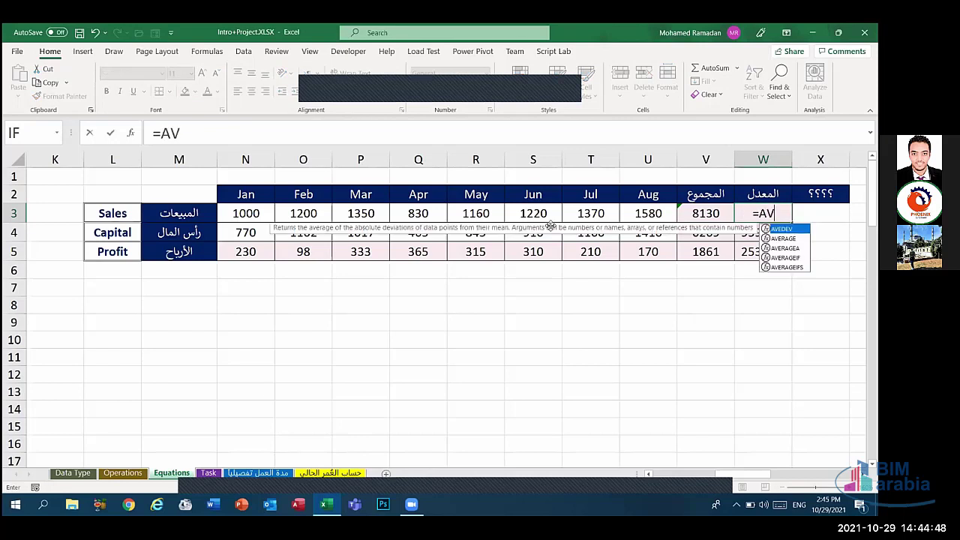
{"action": "type", "text": "ERAGE"}
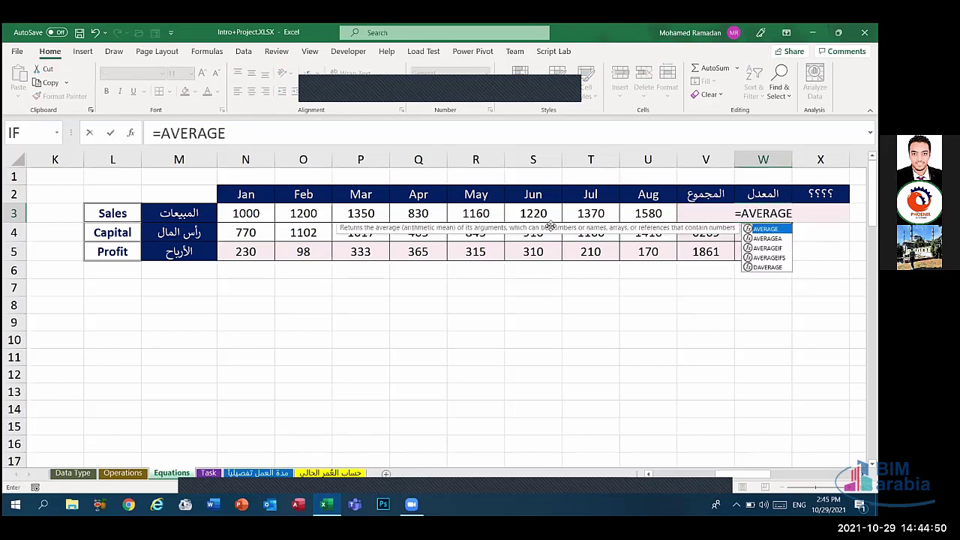
{"action": "type", "text": "("}
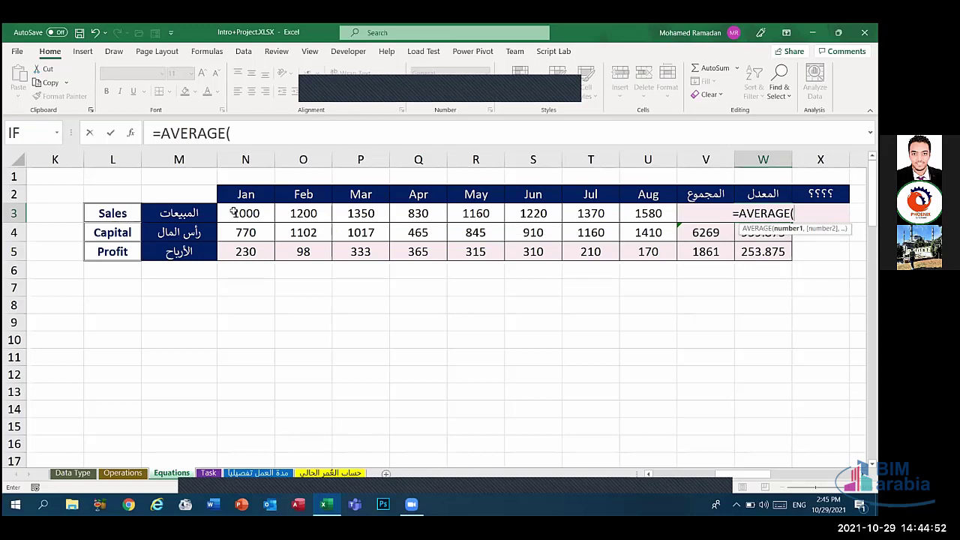
{"action": "left_click_drag", "start_coordinate": [233, 212], "coordinate": [634, 213]}
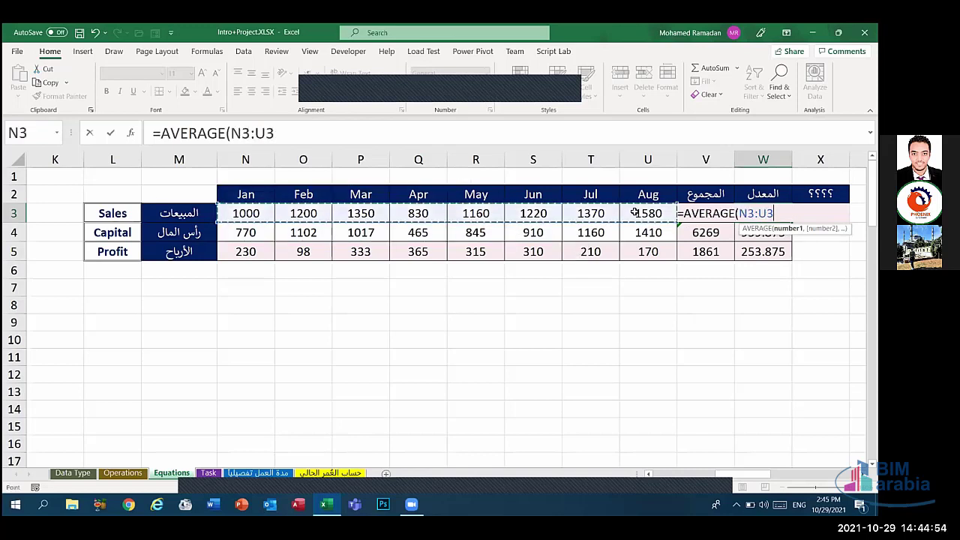
{"action": "type", "text": ")"}
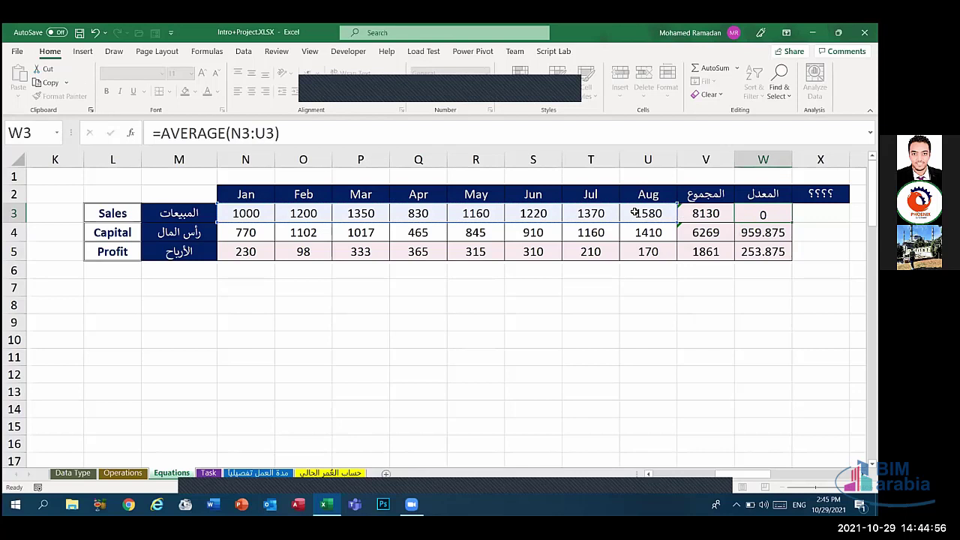
{"action": "key", "text": "Return"}
{"action": "left_click", "coordinate": [763, 270]}
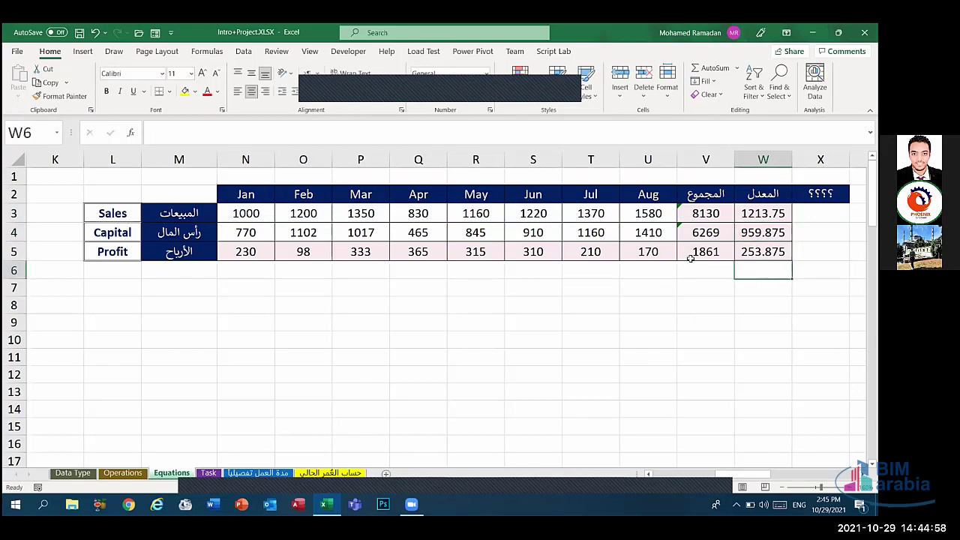
- Inspect the Profit formulas in V5, N5 and O5 and the Jan Sales and Capital values
{"action": "left_click", "coordinate": [691, 259]}
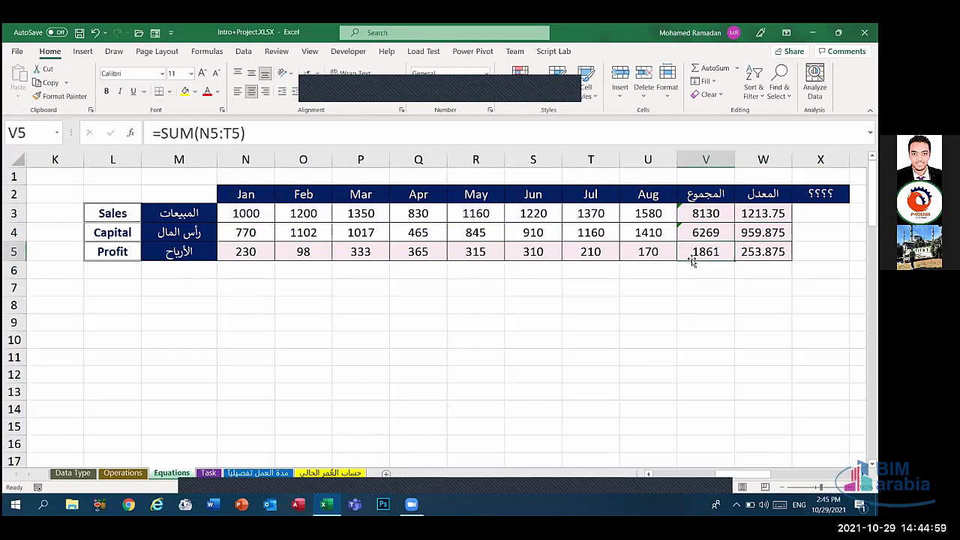
{"action": "left_click", "coordinate": [261, 255]}
{"action": "left_click", "coordinate": [283, 255]}
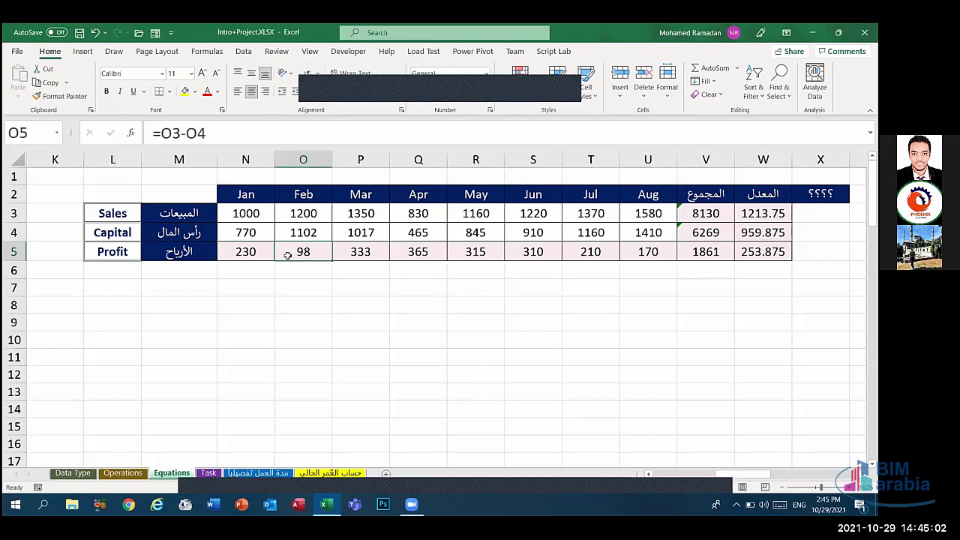
{"action": "left_click", "coordinate": [244, 255]}
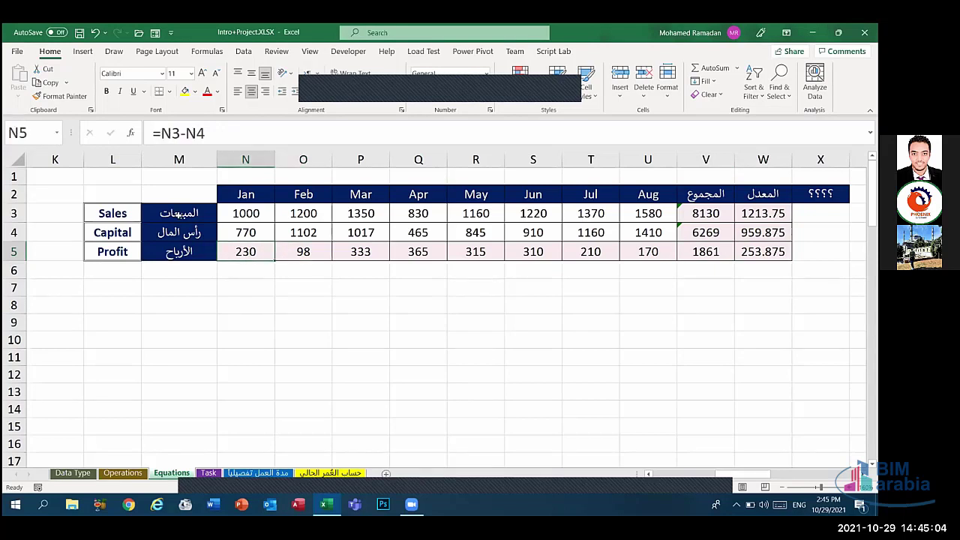
{"action": "left_click", "coordinate": [185, 213]}
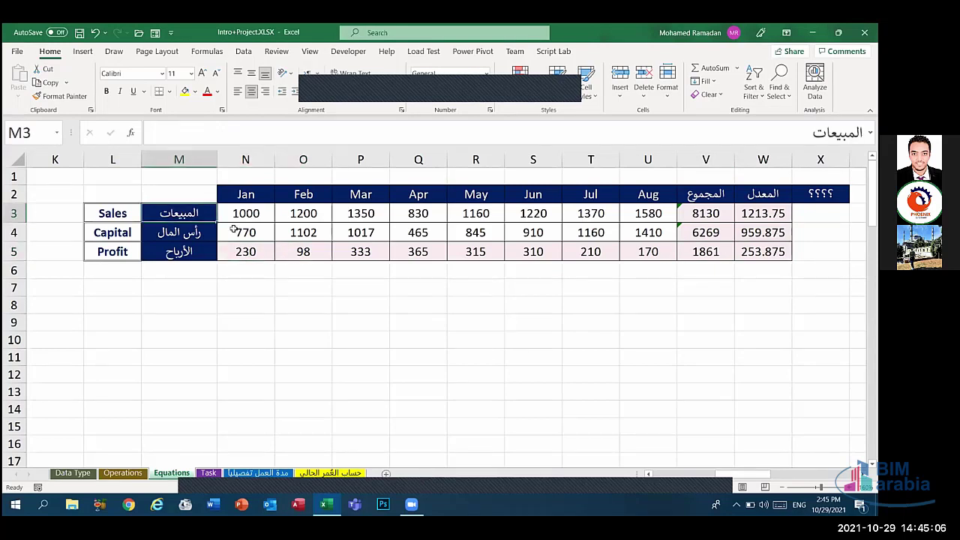
{"action": "left_click", "coordinate": [237, 230]}
{"action": "left_click", "coordinate": [246, 214]}
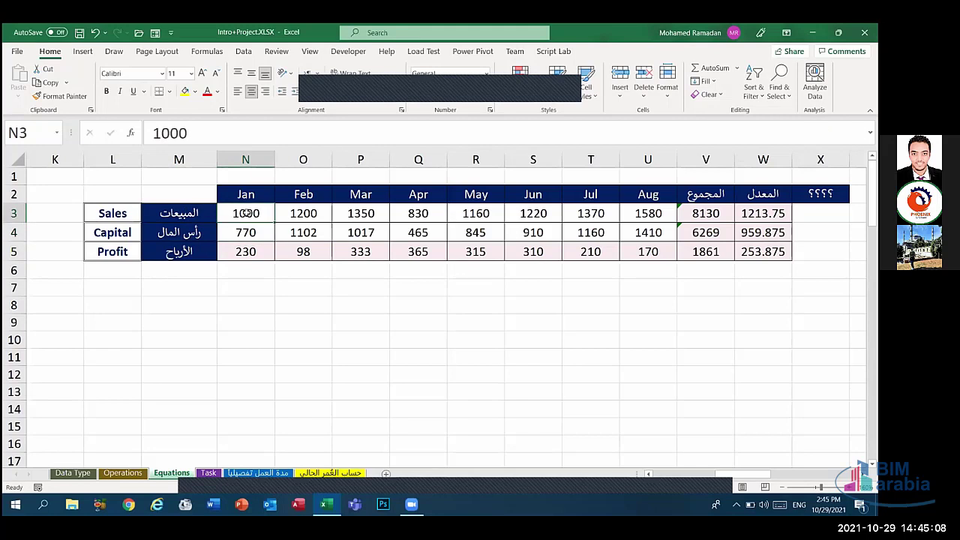
{"action": "left_click", "coordinate": [254, 252]}
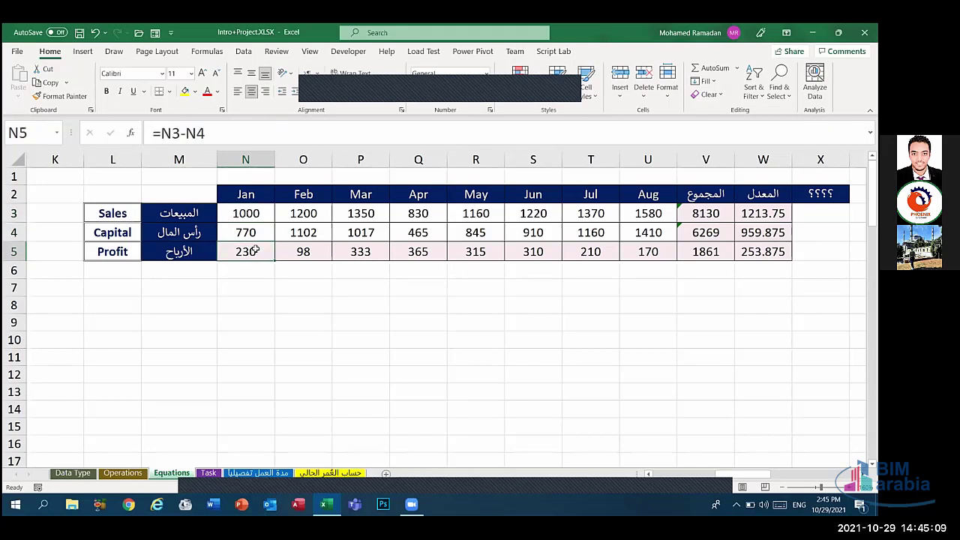
{"action": "left_click", "coordinate": [243, 215]}
{"action": "left_click", "coordinate": [242, 252]}
- Enter =N3-N4 in N5 so Jan Profit shows 230
{"action": "type", "text": "="}
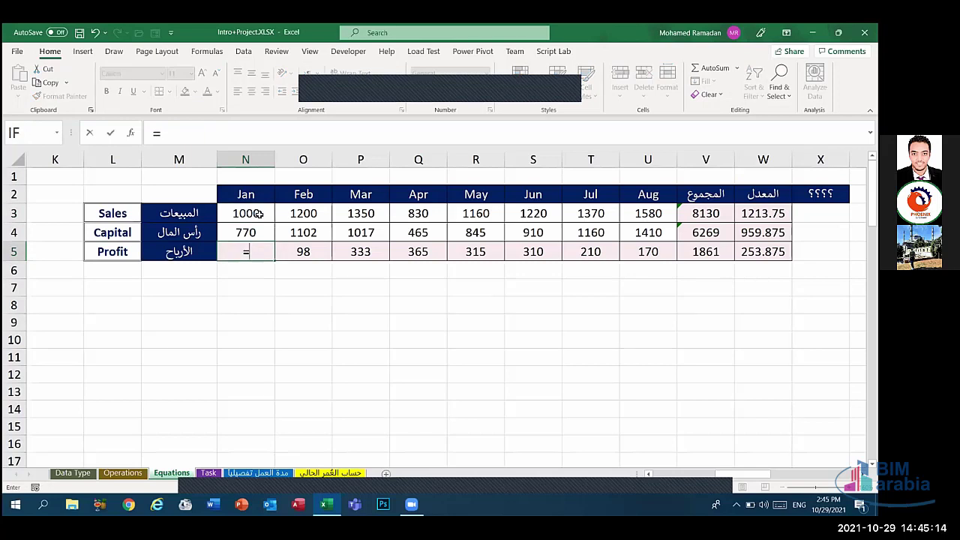
{"action": "left_click", "coordinate": [257, 214]}
{"action": "type", "text": "-"}
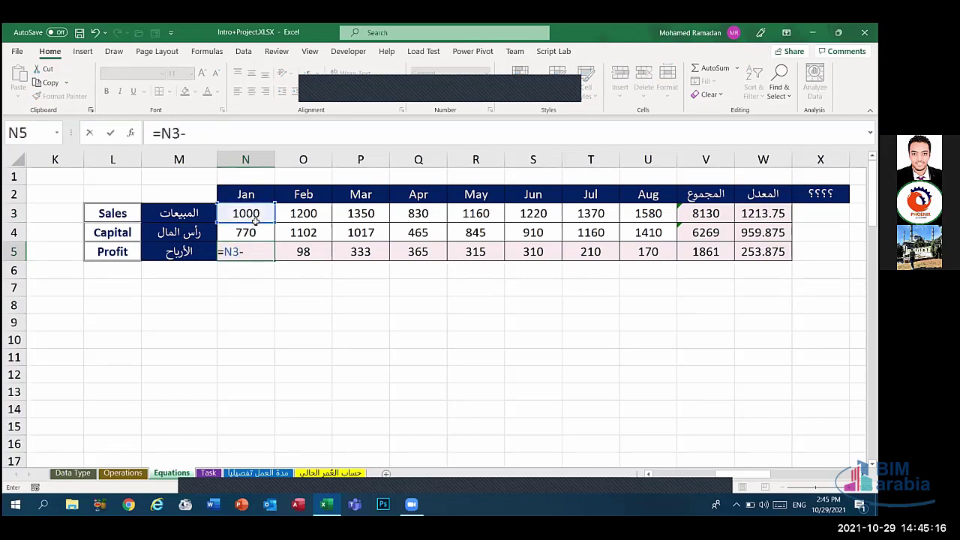
{"action": "left_click", "coordinate": [252, 232]}
{"action": "key", "text": "Return"}
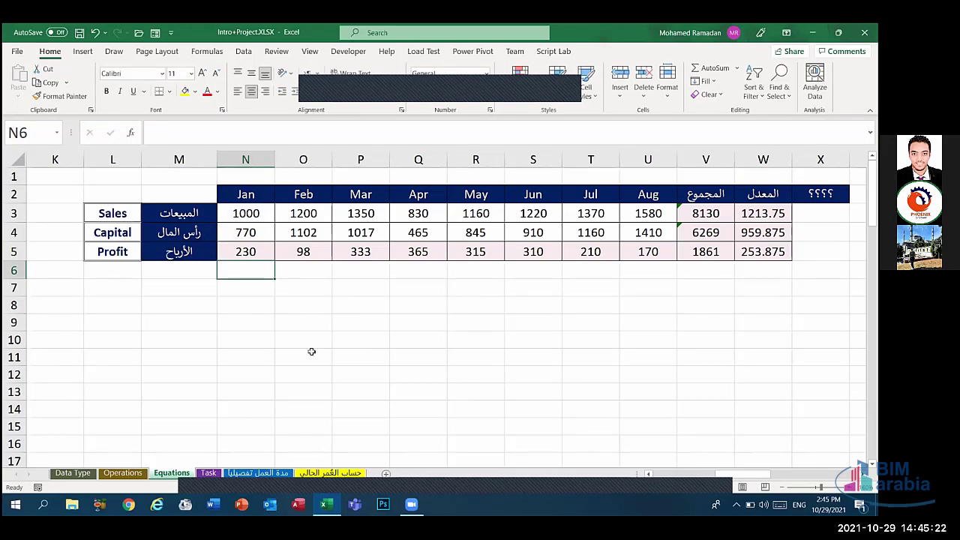
- Switch to the 'مدة العمل تفصيليا' sheet
{"action": "mouse_move", "coordinate": [733, 472]}
{"action": "left_mouse_down"}
{"action": "mouse_move", "coordinate": [704, 491]}
{"action": "mouse_move", "coordinate": [750, 491]}
{"action": "left_mouse_up"}
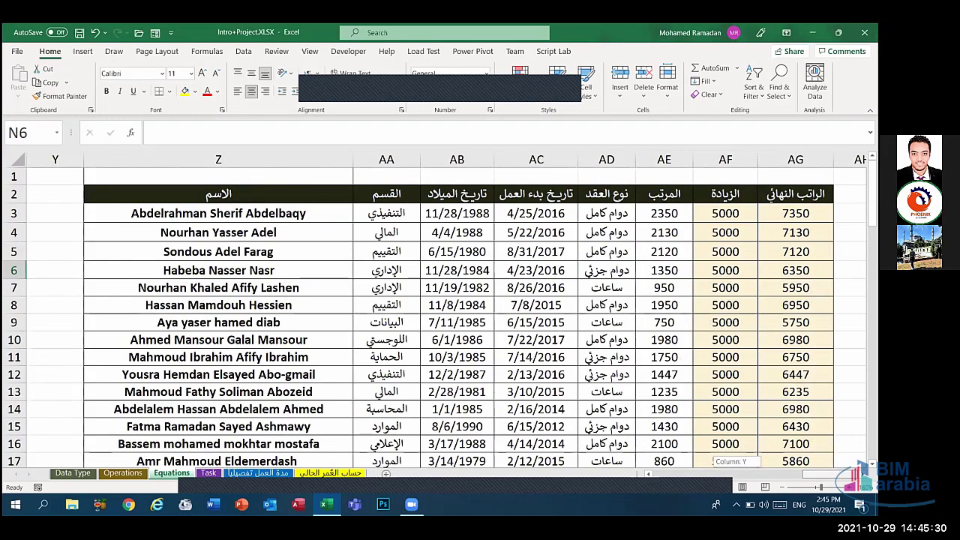
{"action": "left_click_drag", "start_coordinate": [783, 453], "coordinate": [272, 398]}
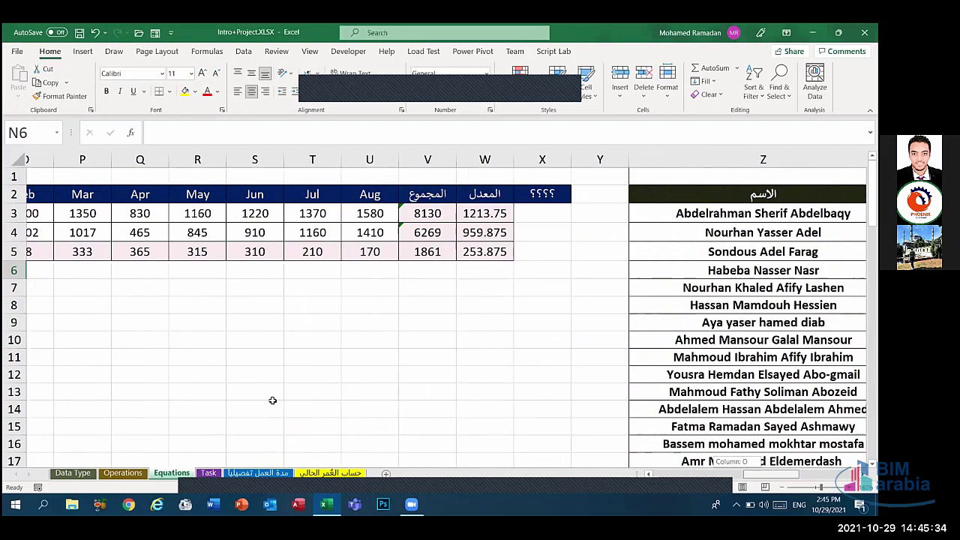
{"action": "left_click", "coordinate": [263, 475]}
- Enter =DATEDIF(B2,TODAY(),"Y") in D2, giving 15 years of work
{"action": "left_click", "coordinate": [432, 219]}
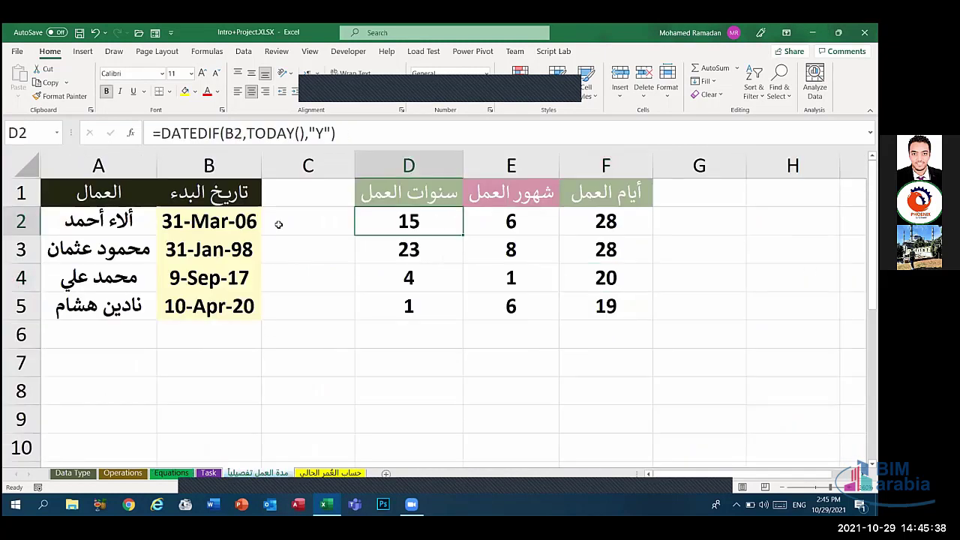
{"action": "left_click", "coordinate": [188, 215]}
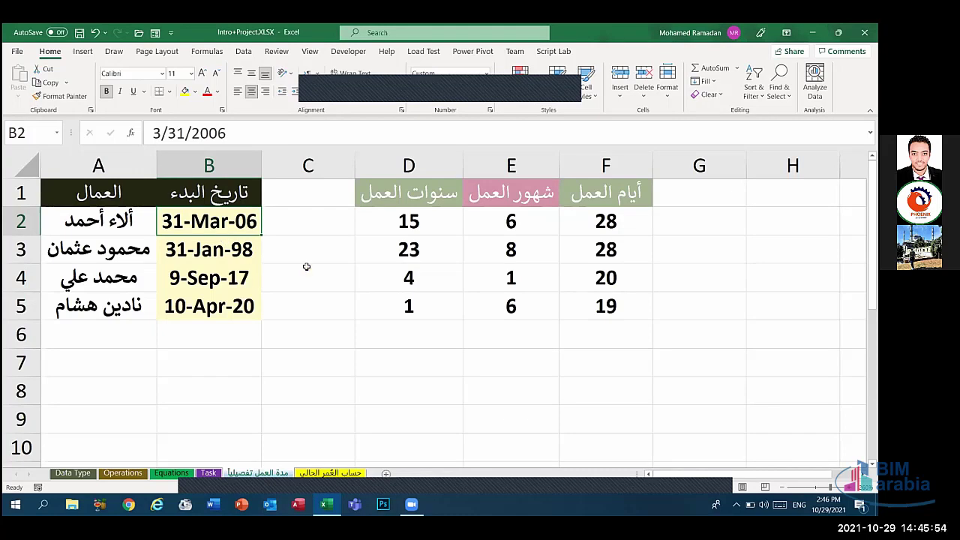
{"action": "left_click", "coordinate": [401, 216]}
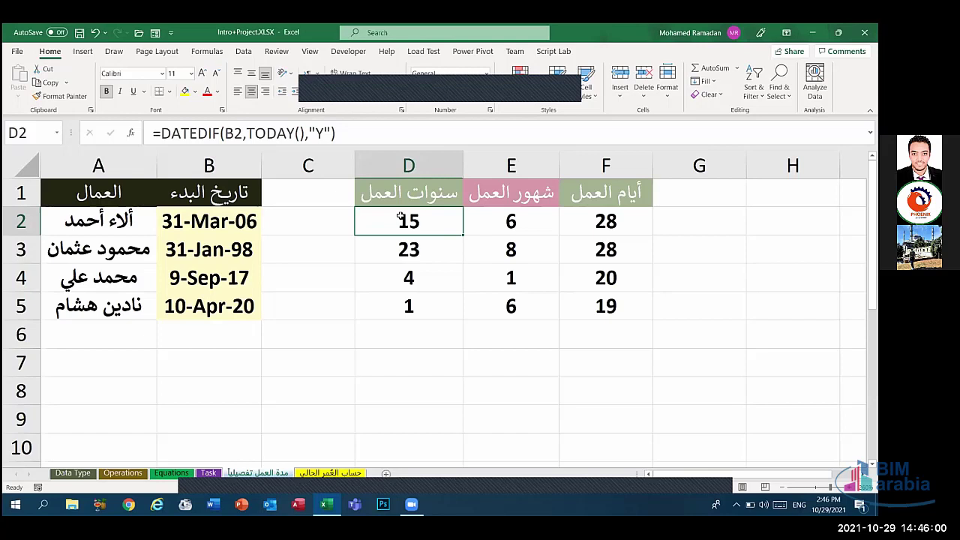
{"action": "type", "text": "="}
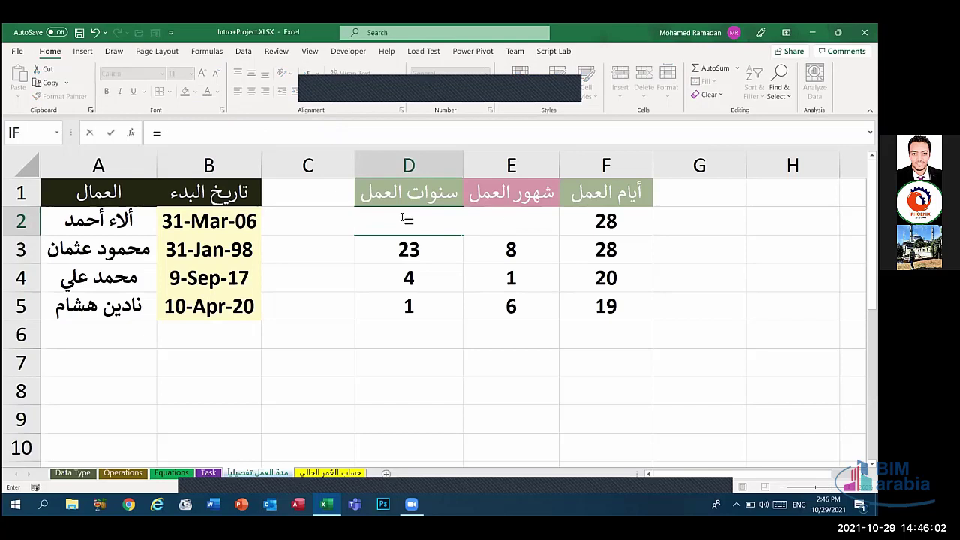
{"action": "type", "text": "DAT"}
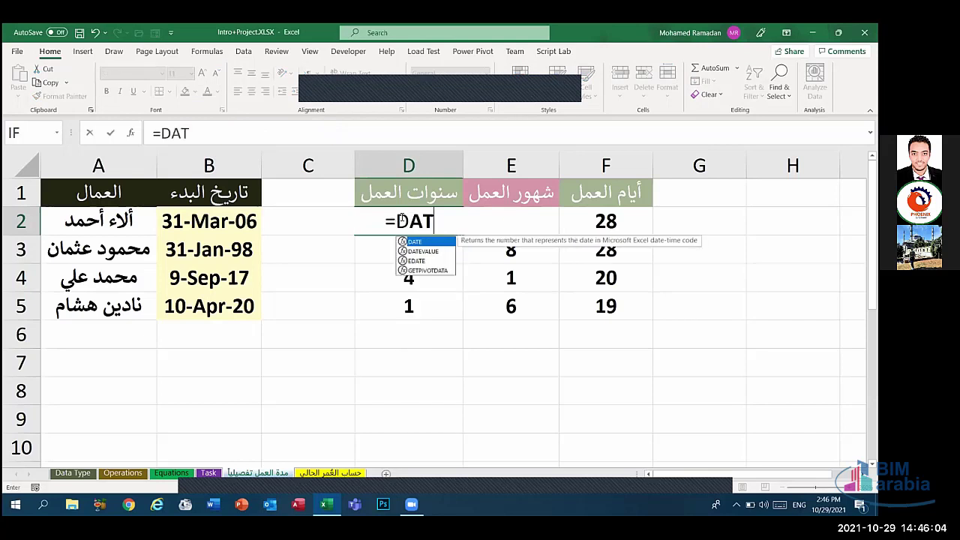
{"action": "type", "text": "EDIF"}
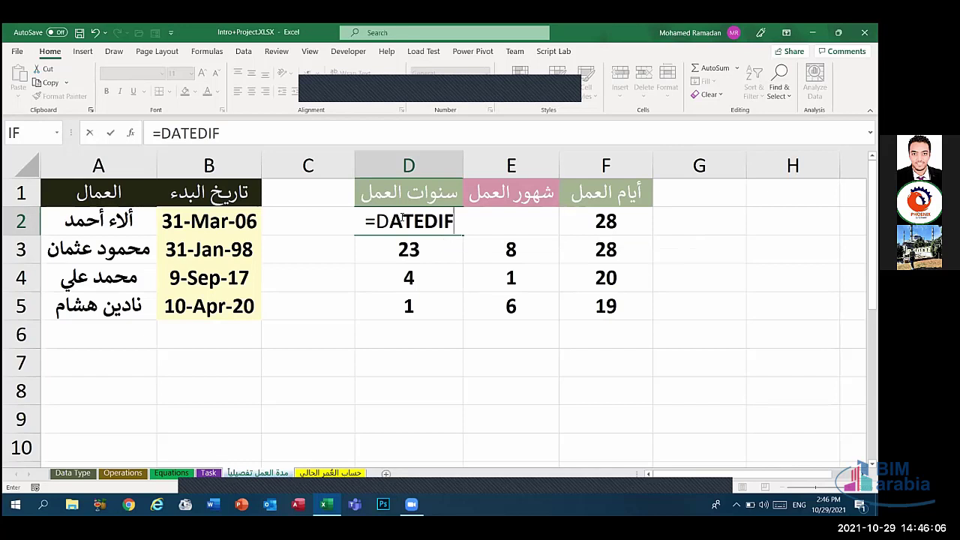
{"action": "type", "text": "("}
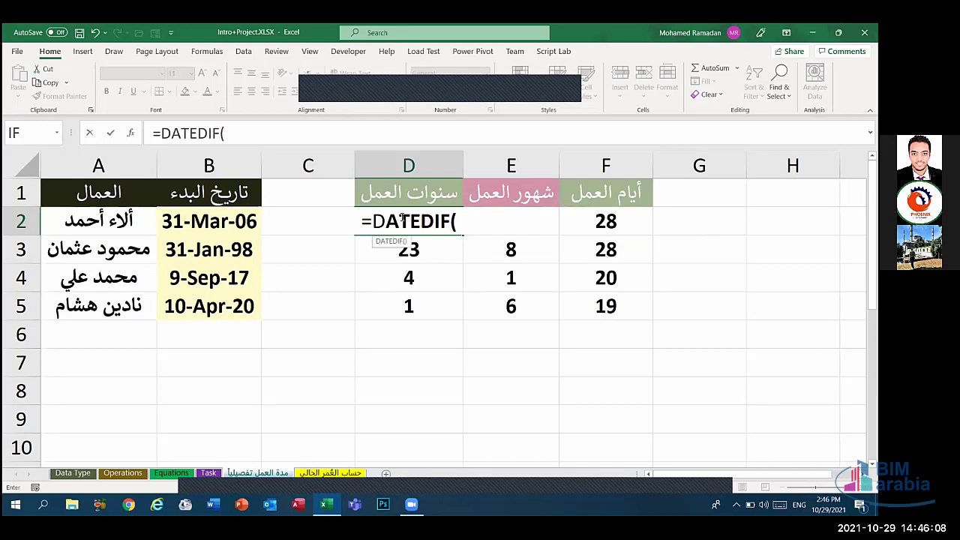
{"action": "left_click", "coordinate": [225, 221]}
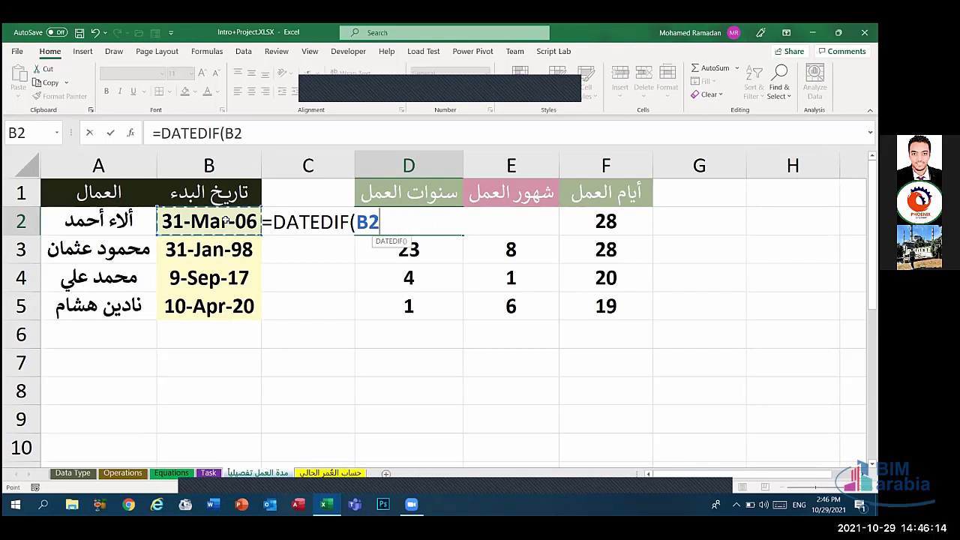
{"action": "type", "text": ","}
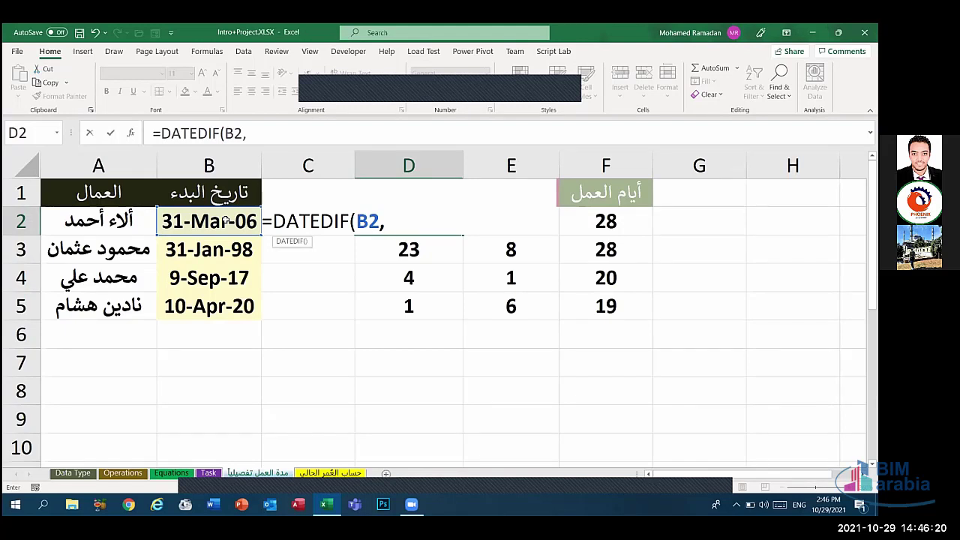
{"action": "type", "text": "TODAY"}
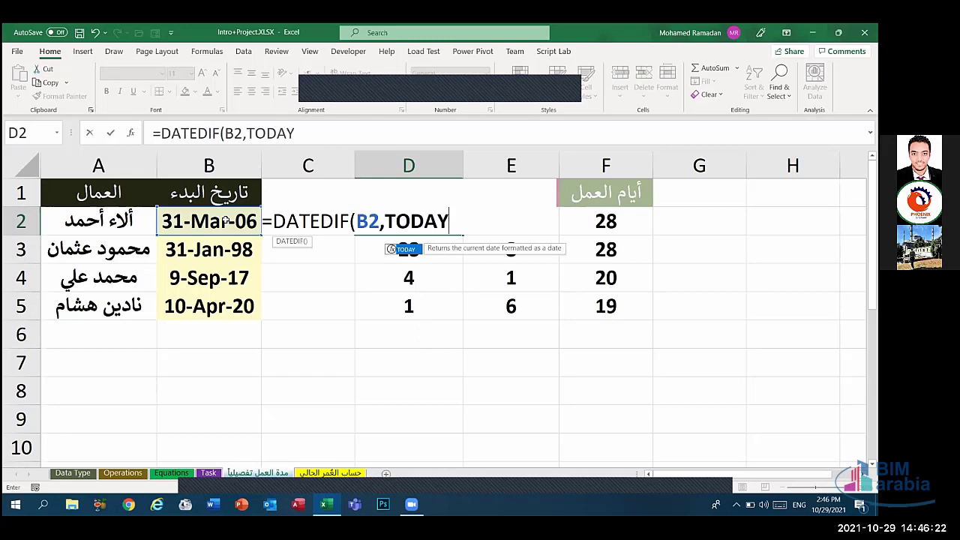
{"action": "type", "text": "("}
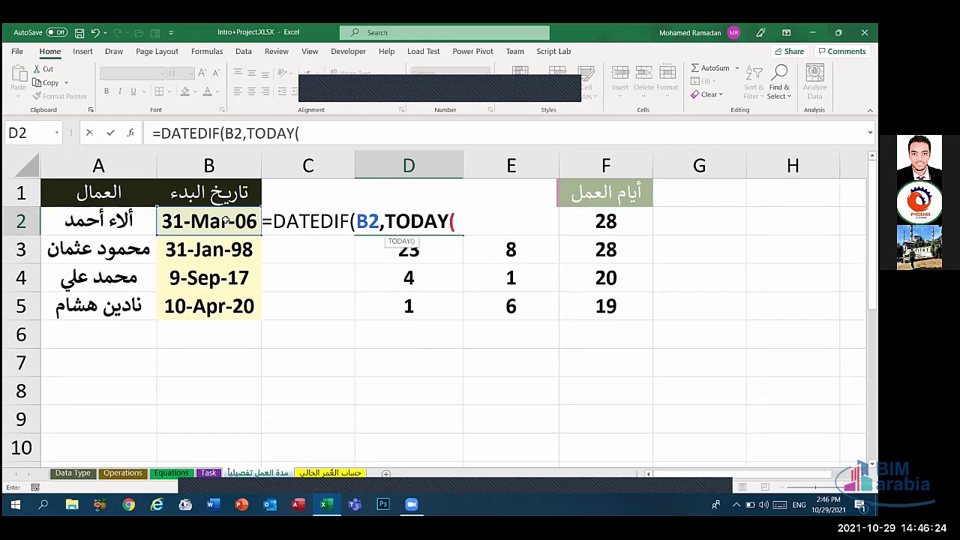
{"action": "type", "text": "),"}
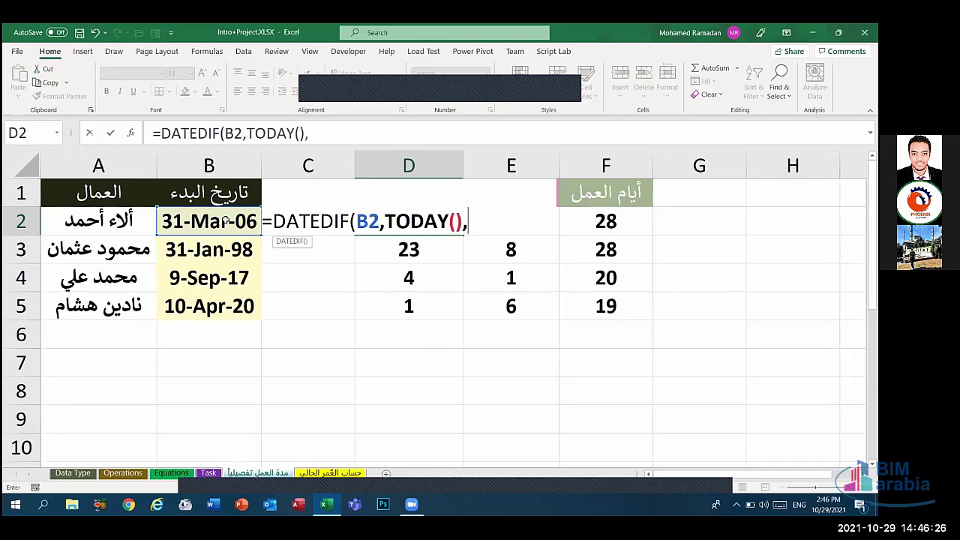
{"action": "type", "text": "\""}
{"action": "type", "text": "Y"}
{"action": "type", "text": "\")"}
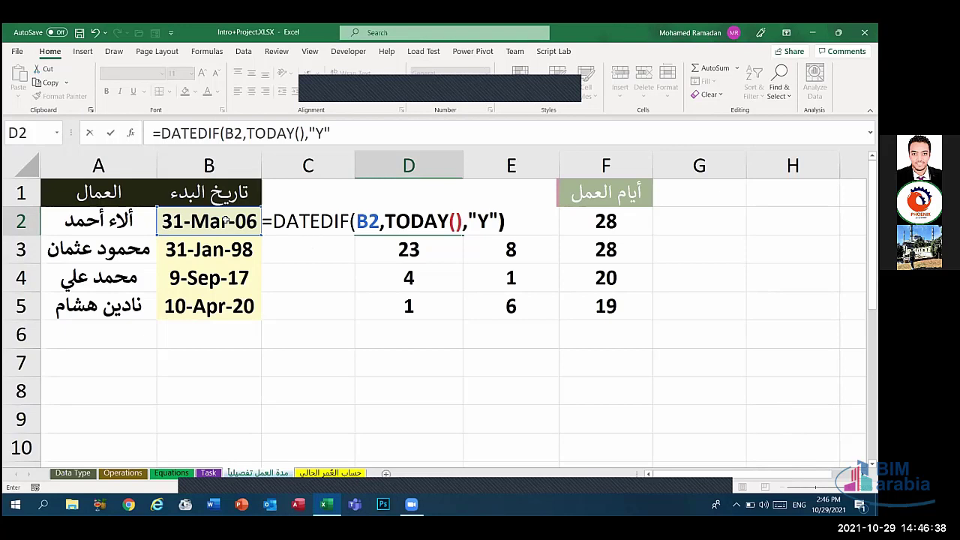
{"action": "key", "text": "ctrl+Return"}
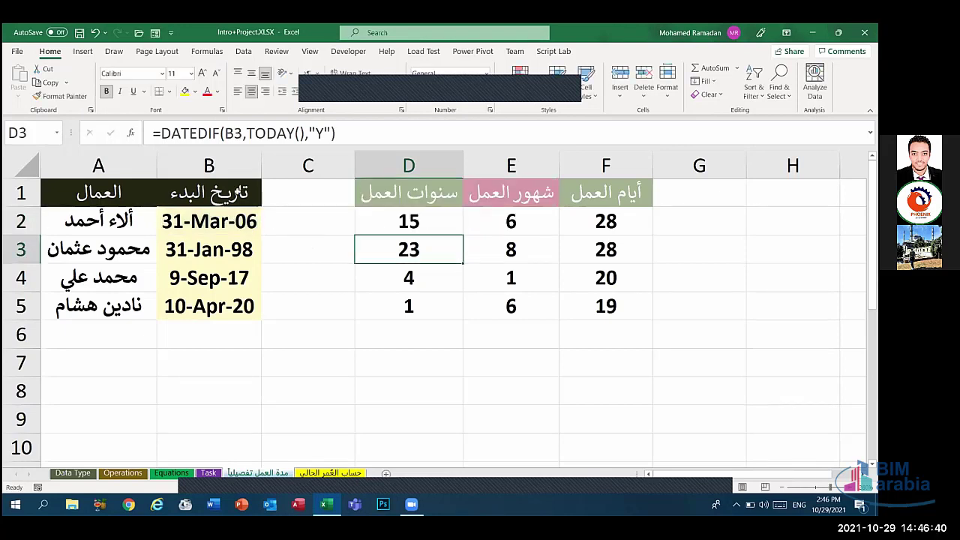
{"action": "left_click", "coordinate": [361, 219]}
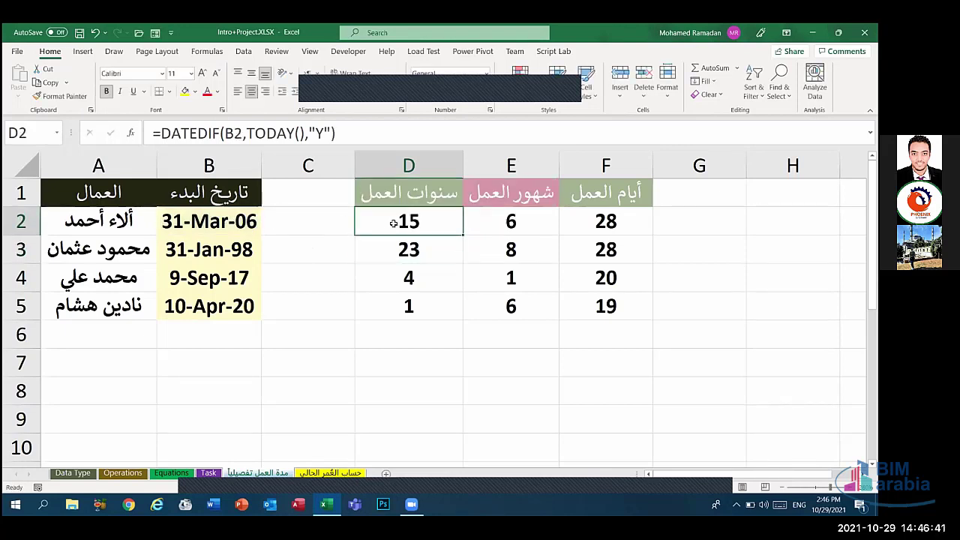
{"action": "left_click", "coordinate": [472, 220]}
{"action": "left_click", "coordinate": [370, 226]}
{"action": "left_click", "coordinate": [524, 219]}
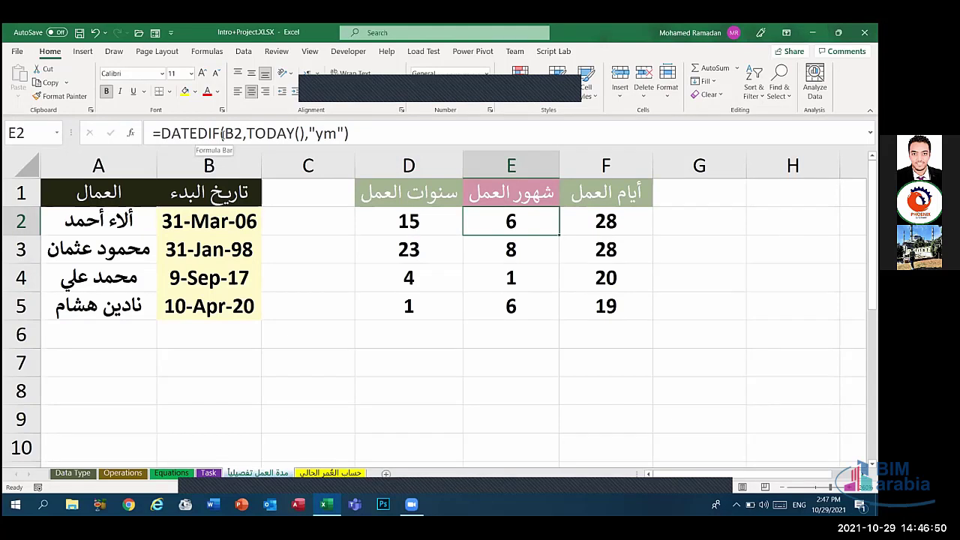
{"action": "left_click", "coordinate": [320, 135]}
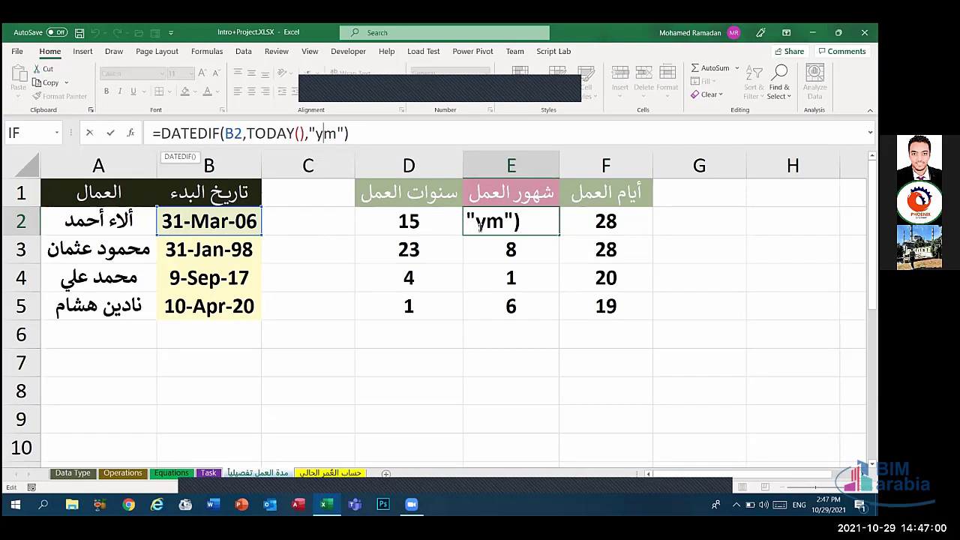
{"action": "left_click", "coordinate": [478, 224]}
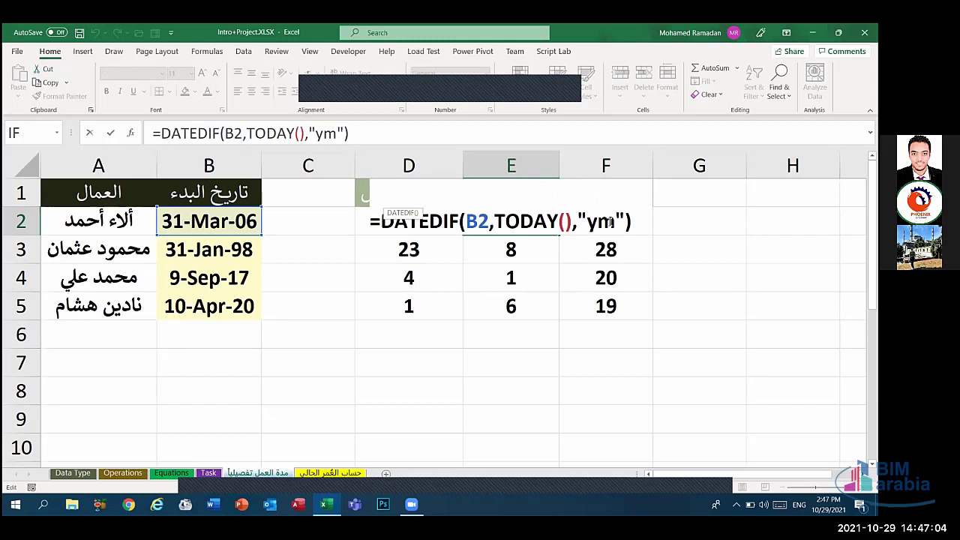
{"action": "left_click", "coordinate": [560, 271]}
{"action": "left_click", "coordinate": [604, 219]}
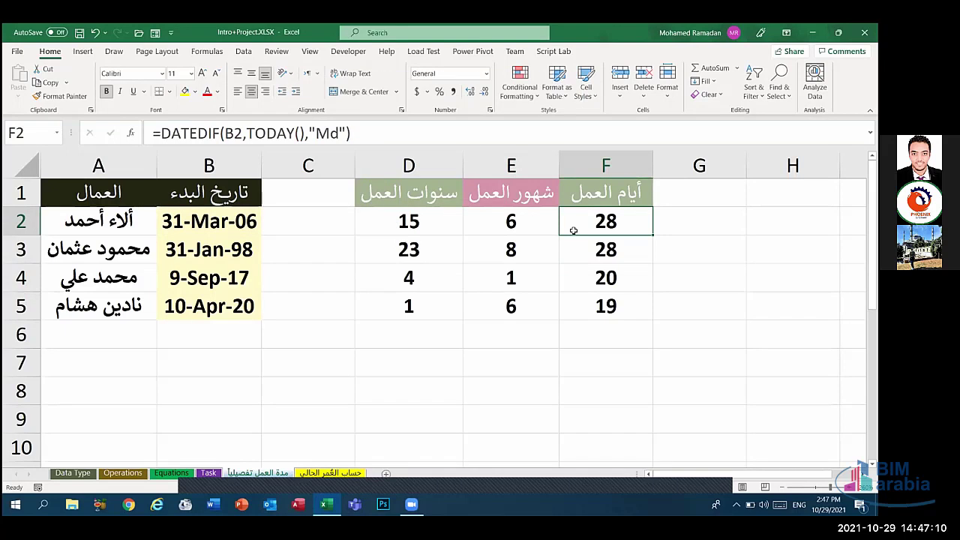
{"action": "left_click", "coordinate": [330, 134]}
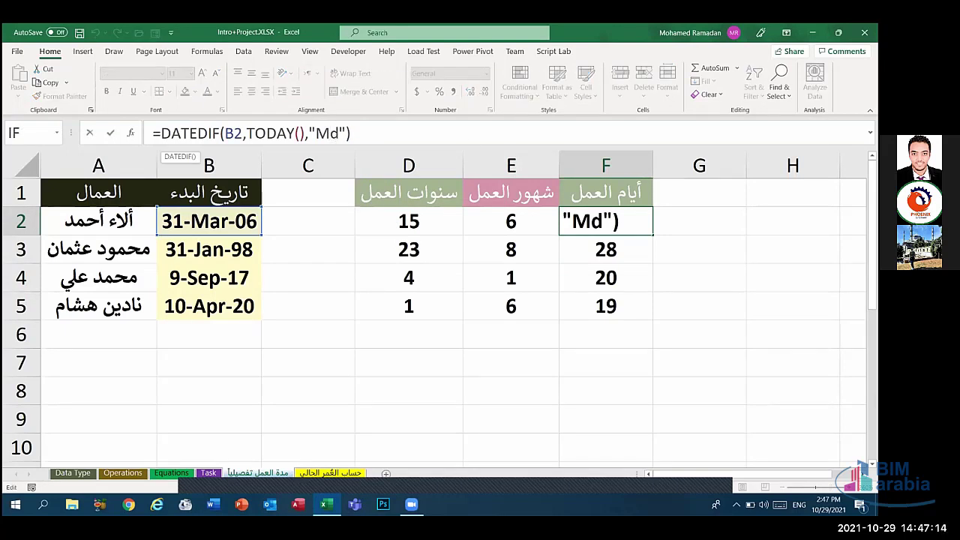
{"action": "left_click", "coordinate": [563, 252]}
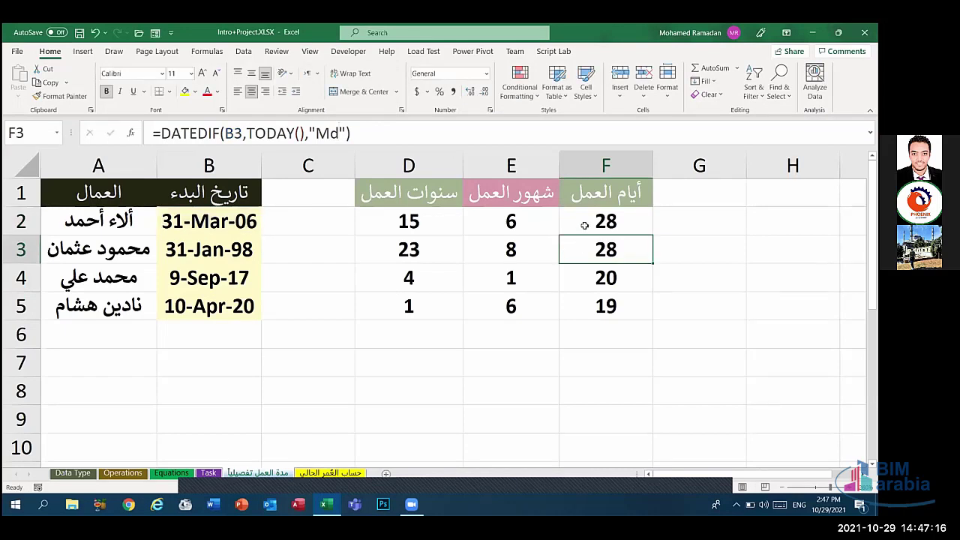
{"action": "left_click", "coordinate": [584, 225]}
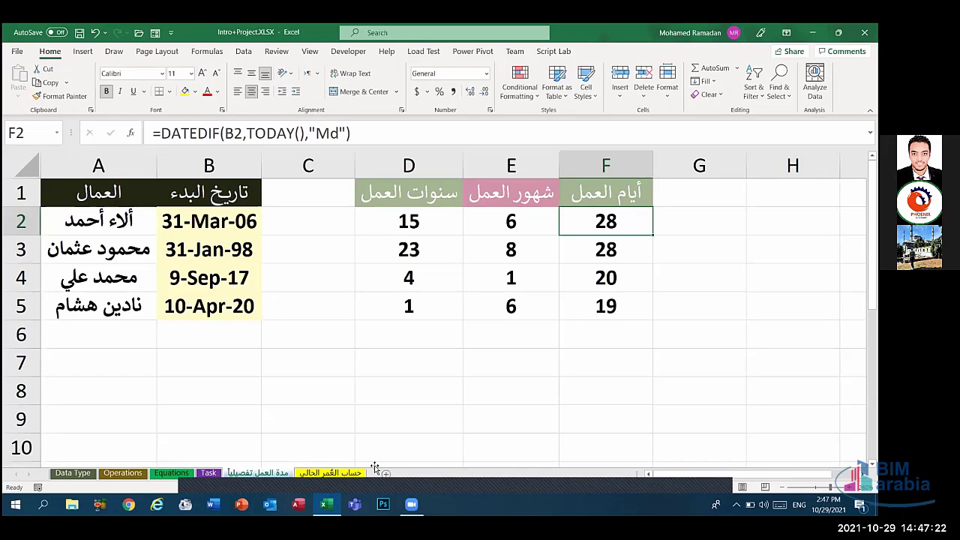
- Add a new blank sheet and raise the font size of all its cells to 36
{"action": "left_click", "coordinate": [511, 362]}
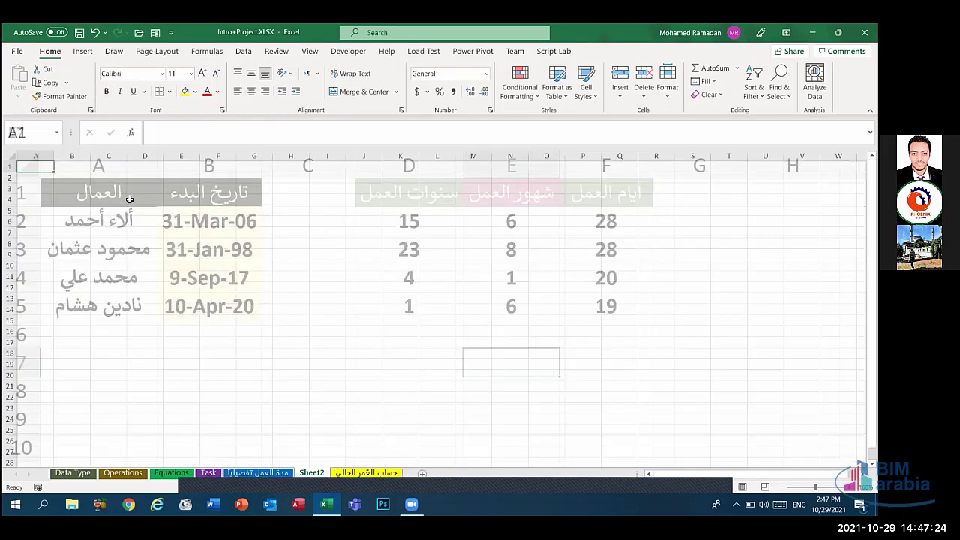
{"action": "key", "text": "shift+Up"}
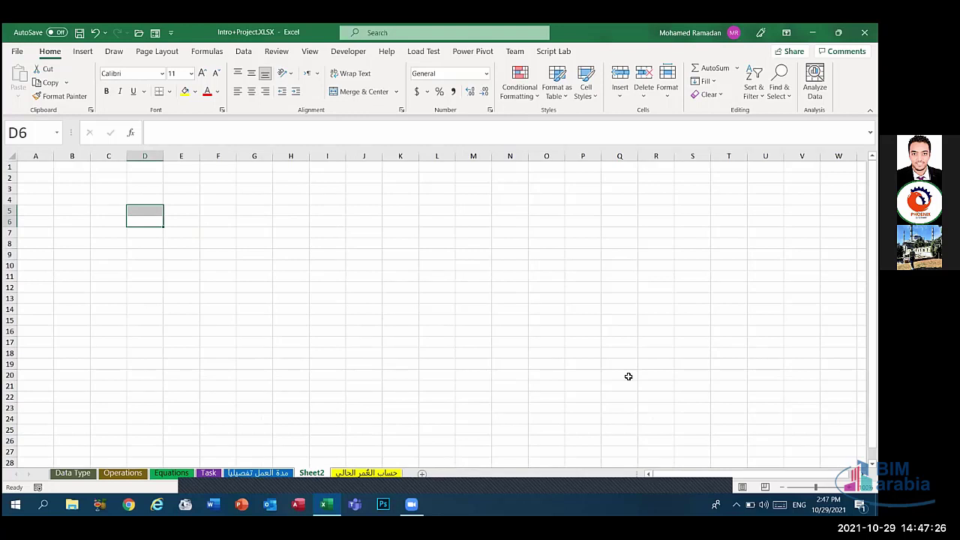
{"action": "left_click", "coordinate": [12, 155]}
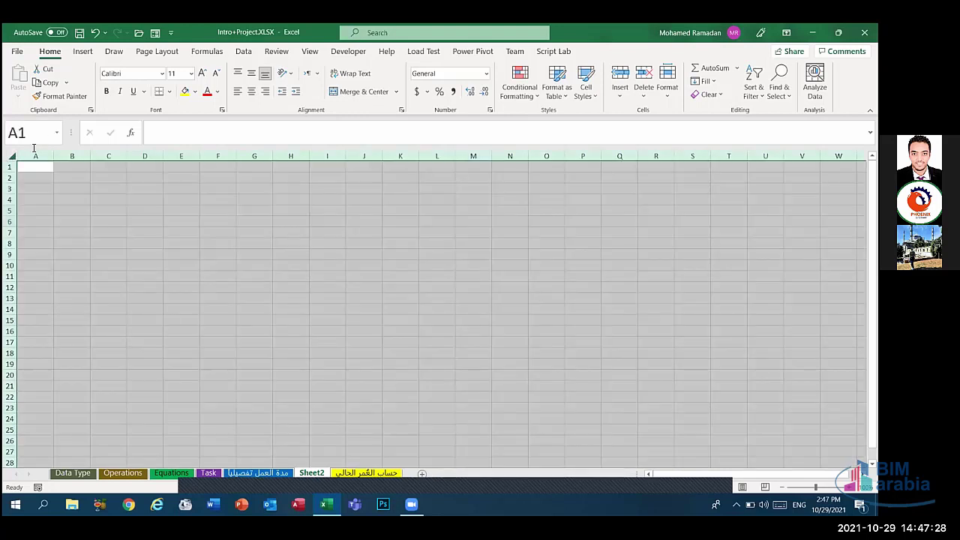
{"action": "left_click", "coordinate": [203, 73]}
{"action": "left_click", "coordinate": [203, 72]}
{"action": "left_click", "coordinate": [203, 74]}
{"action": "left_click", "coordinate": [203, 73]}
{"action": "left_click", "coordinate": [203, 74]}
{"action": "left_click", "coordinate": [203, 73]}
{"action": "left_click", "coordinate": [203, 74]}
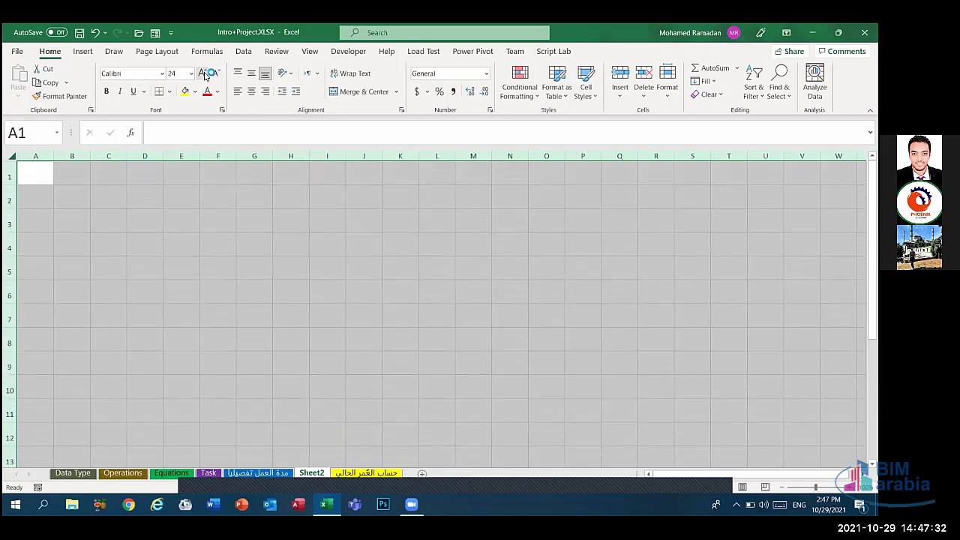
{"action": "left_click", "coordinate": [203, 73]}
{"action": "left_click", "coordinate": [203, 74]}
{"action": "left_click", "coordinate": [203, 73]}
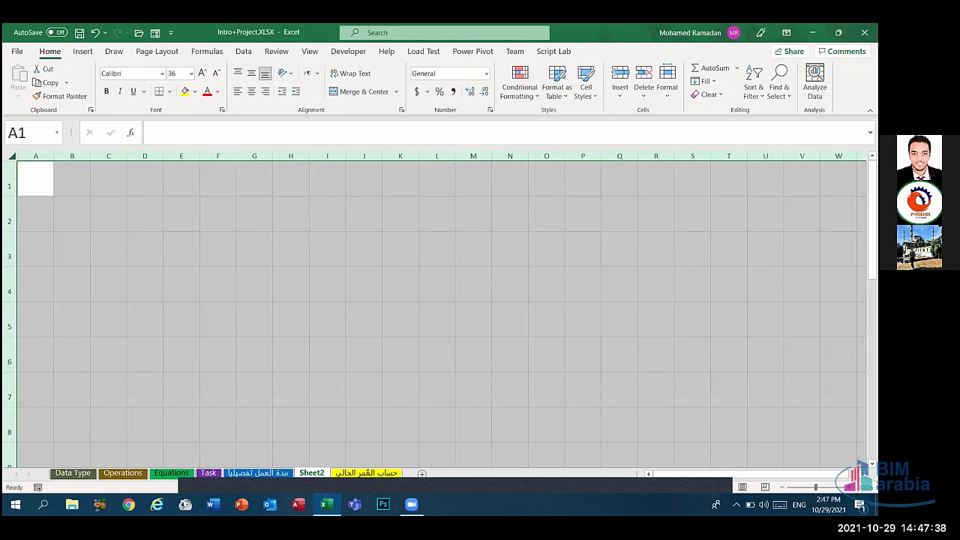
- Scroll back to the top and deselect the sheet, leaving A1 selected
{"action": "scroll", "coordinate": [371, 296], "scroll_direction": "up", "scroll_amount": 3}
{"action": "scroll", "coordinate": [371, 296], "scroll_direction": "up", "scroll_amount": 1}
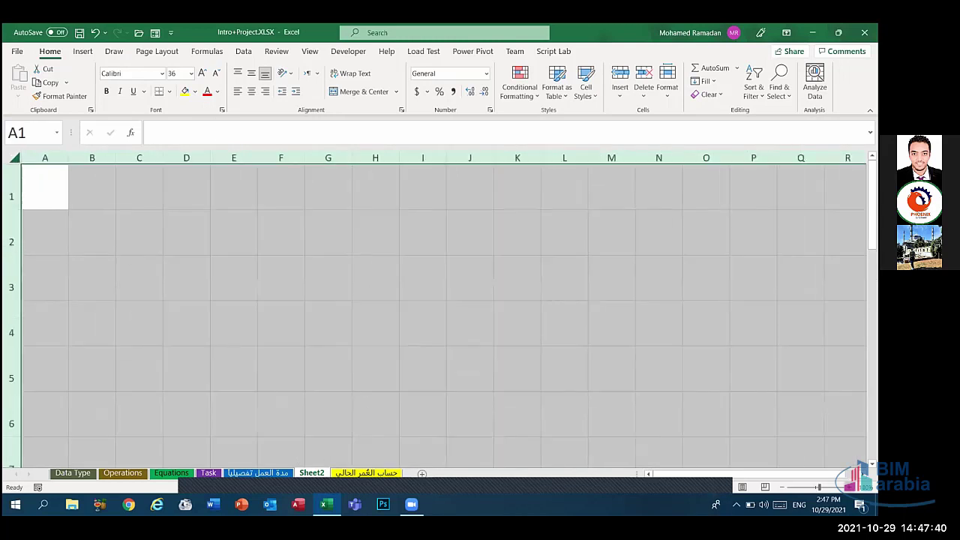
{"action": "scroll", "coordinate": [372, 295], "scroll_direction": "up", "scroll_amount": 1}
{"action": "scroll", "coordinate": [371, 296], "scroll_direction": "up", "scroll_amount": 2}
{"action": "left_click", "coordinate": [371, 296]}
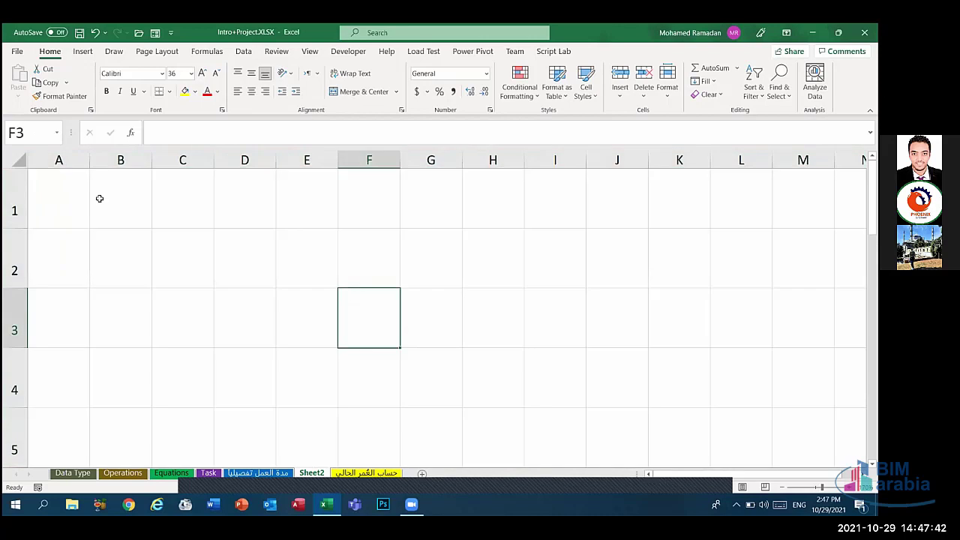
{"action": "left_click", "coordinate": [74, 198]}
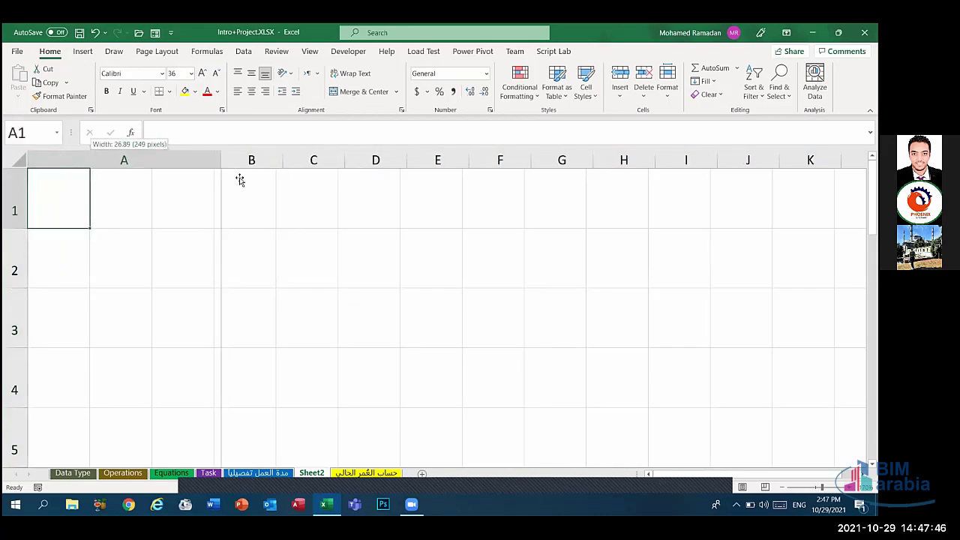
- Widen column A and enter the birth date 16/8/1990 in A1
{"action": "left_click_drag", "start_coordinate": [91, 156], "coordinate": [239, 180]}
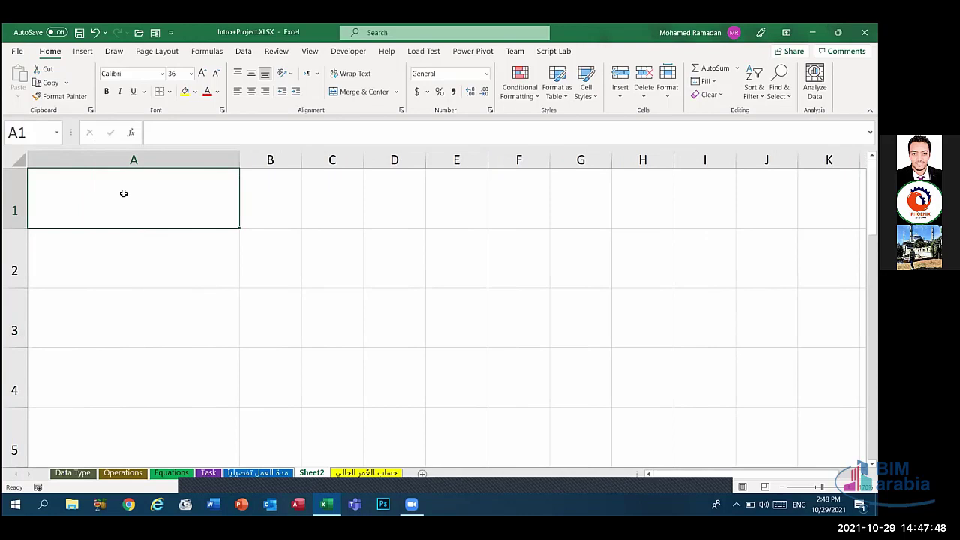
{"action": "type", "text": "16"}
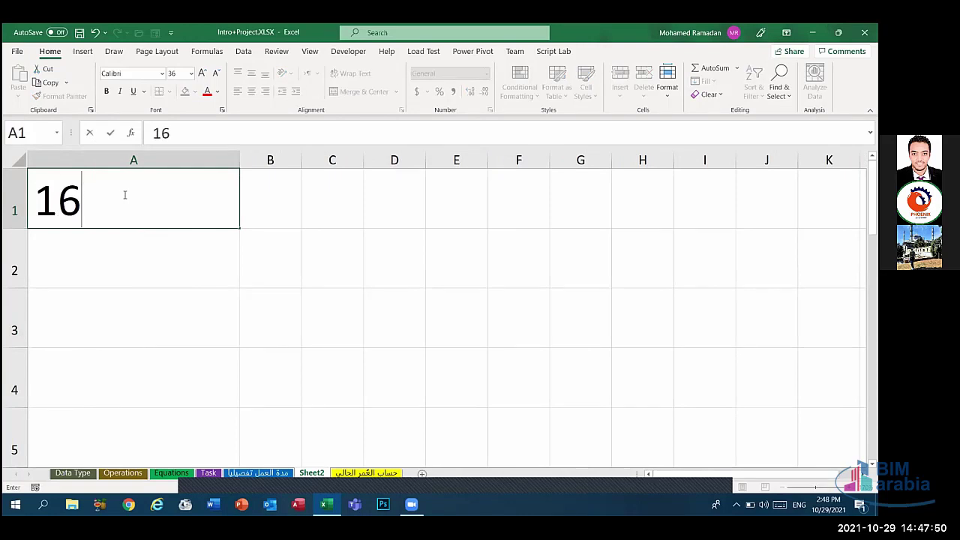
{"action": "type", "text": "/8"}
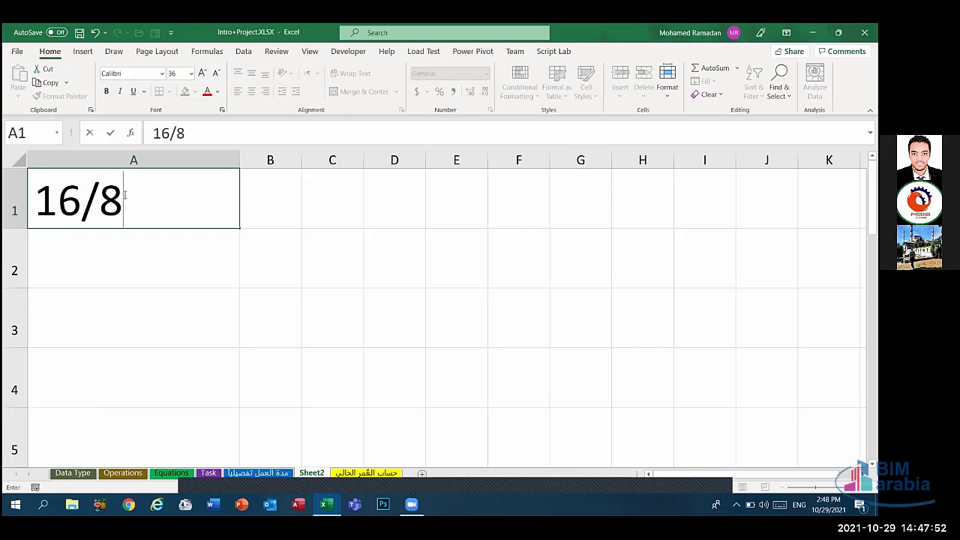
{"action": "type", "text": "/"}
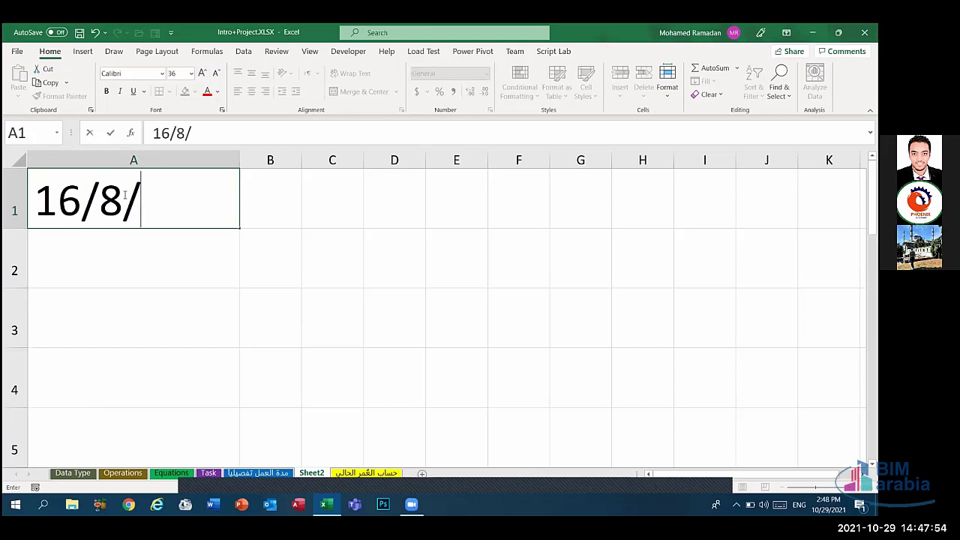
{"action": "type", "text": "199"}
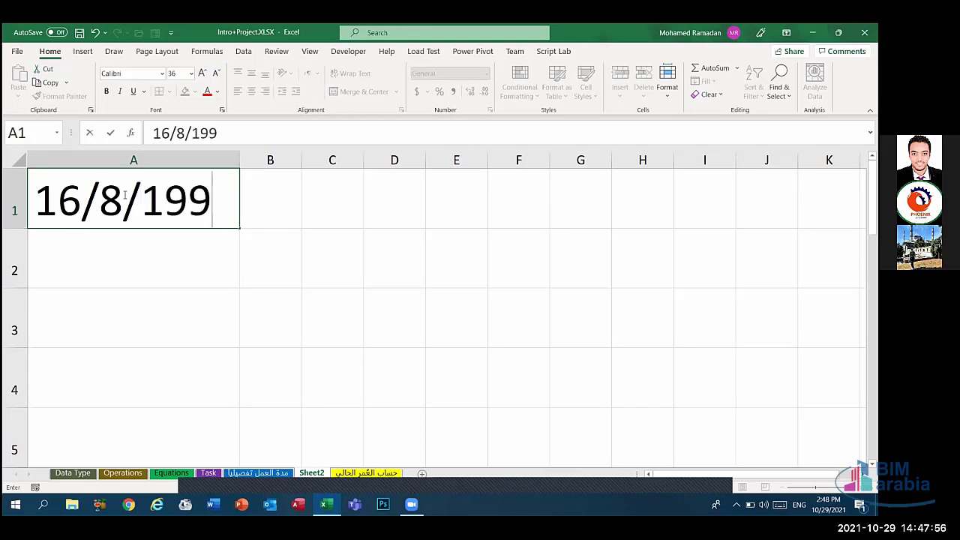
{"action": "key", "text": "BackSpace"}
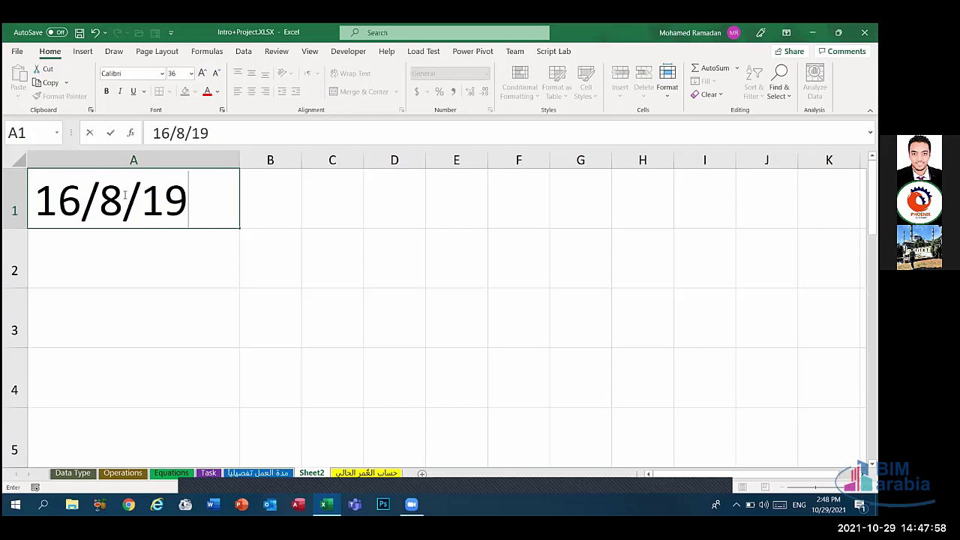
{"action": "type", "text": "90"}
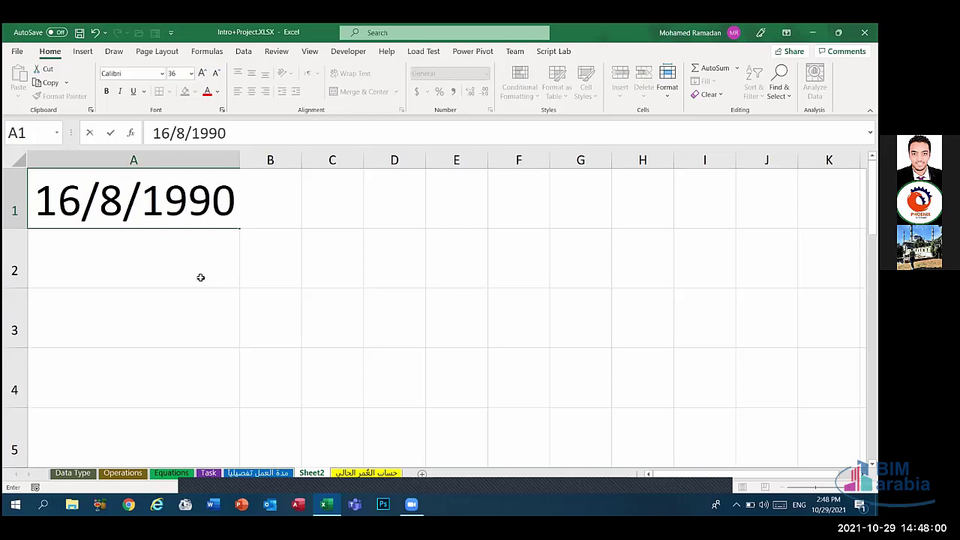
{"action": "key", "text": "Return"}
- Shrink A1's date to 28 point and centre it vertically and horizontally
{"action": "left_click", "coordinate": [164, 214]}
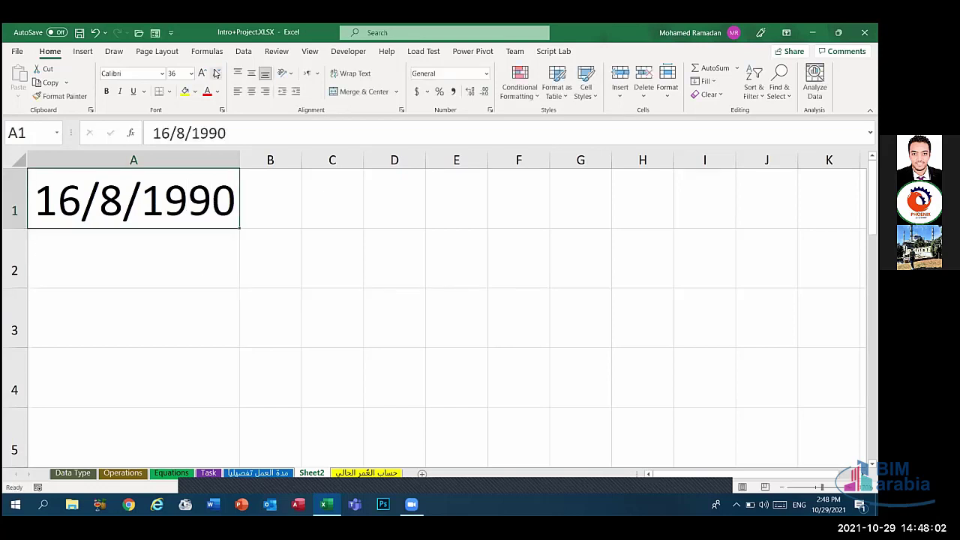
{"action": "left_click", "coordinate": [216, 73]}
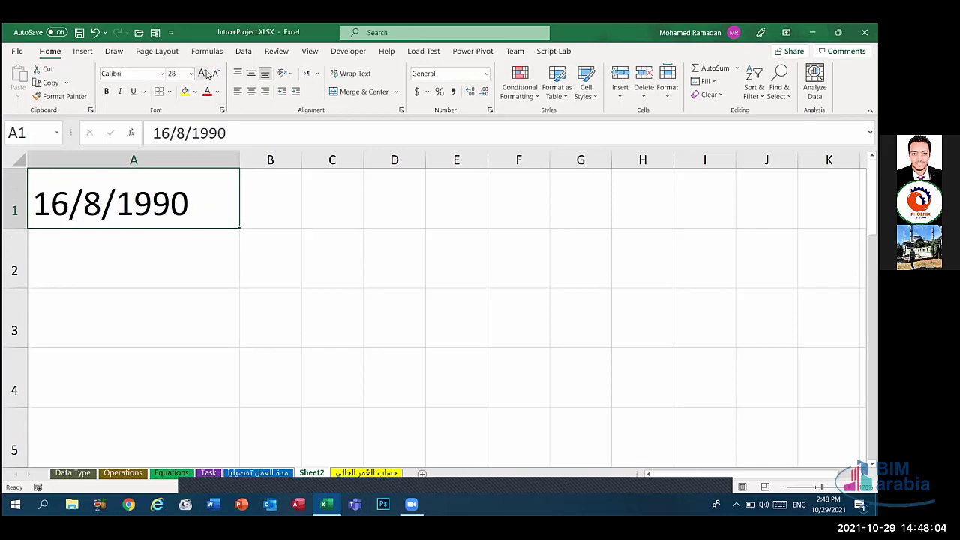
{"action": "left_click", "coordinate": [249, 74]}
{"action": "left_click", "coordinate": [251, 91]}
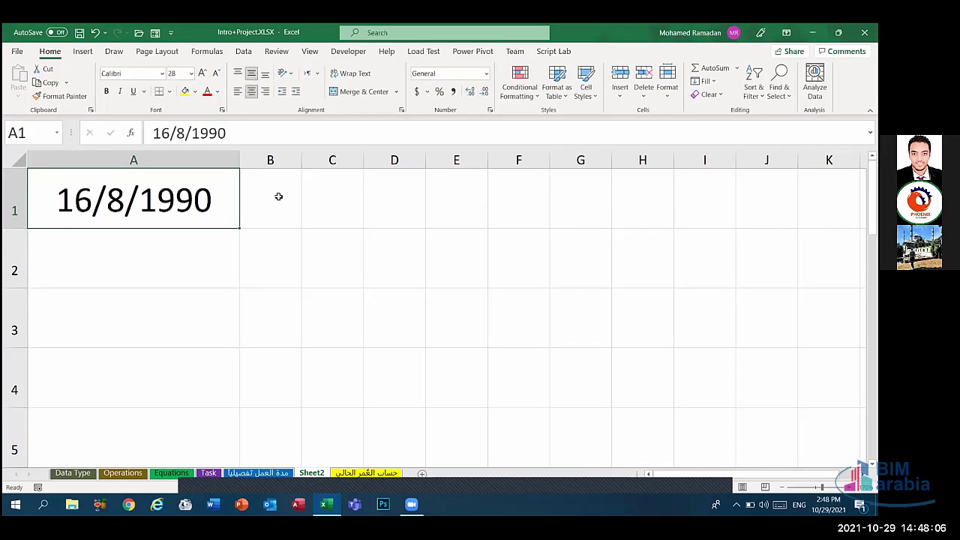
{"action": "left_click", "coordinate": [270, 206]}
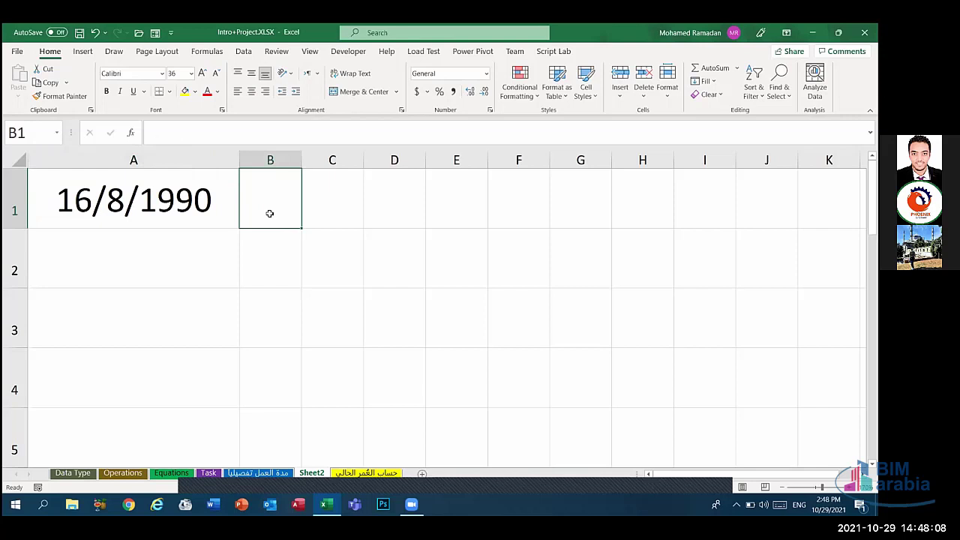
- Enter =DATEDIF(A1,TODAY(),"Y") in B1 to count full years since the A1 birth date
{"action": "type", "text": "=DA"}
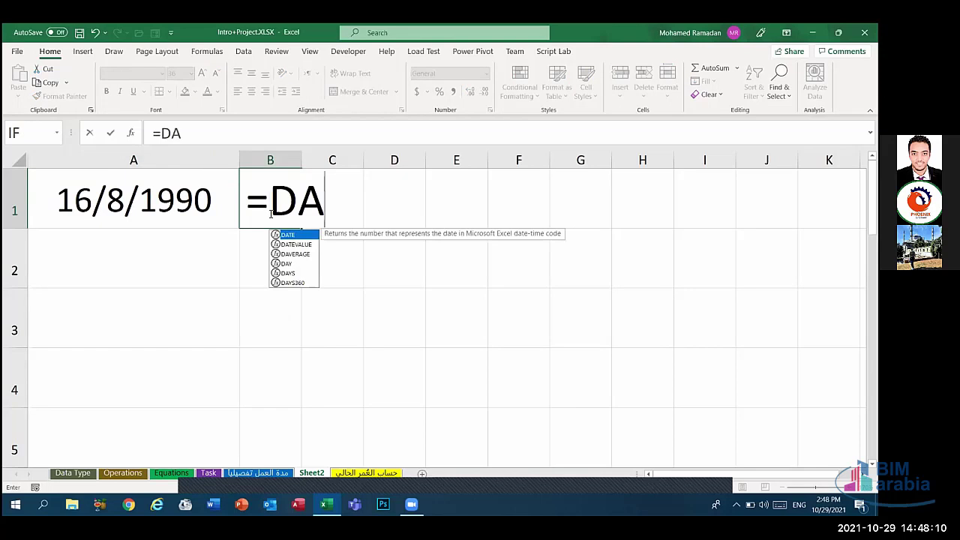
{"action": "type", "text": "TEDI"}
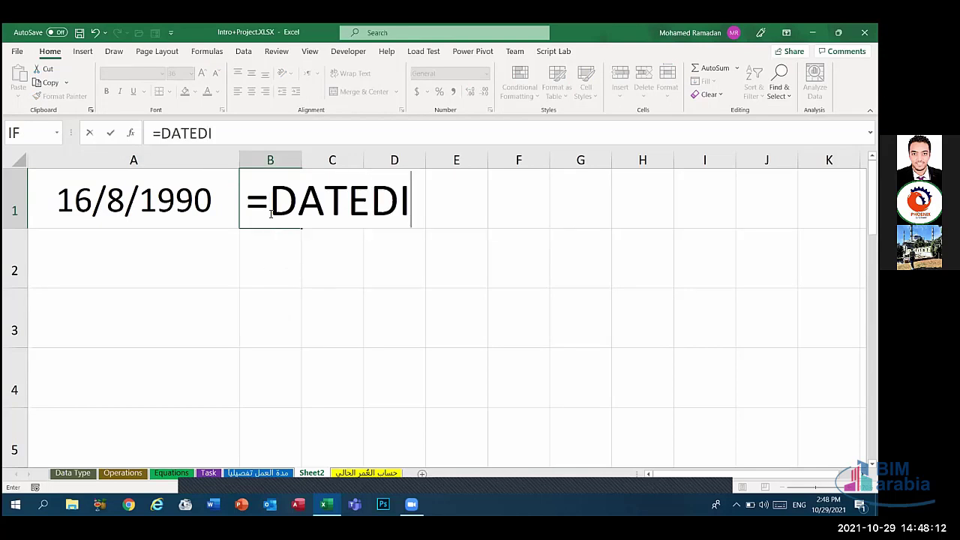
{"action": "type", "text": "F"}
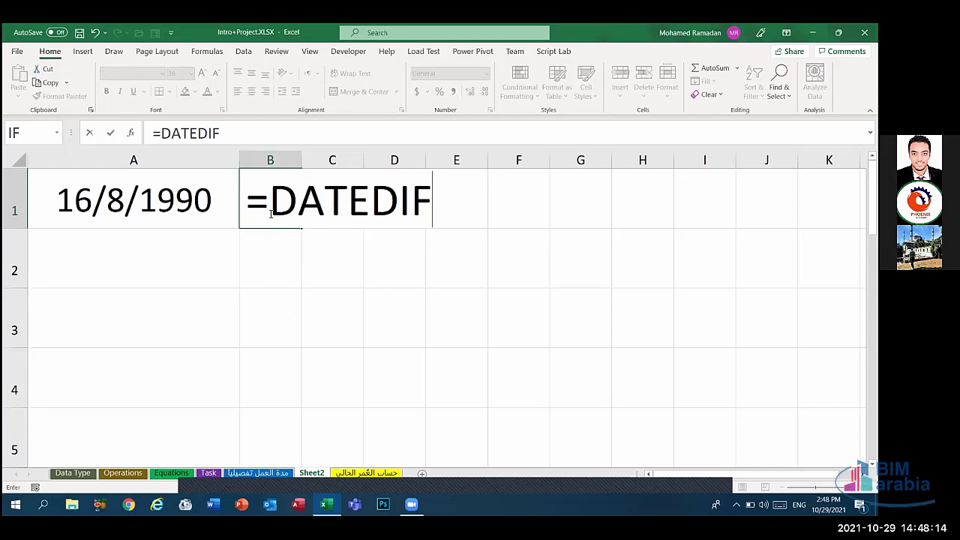
{"action": "type", "text": "("}
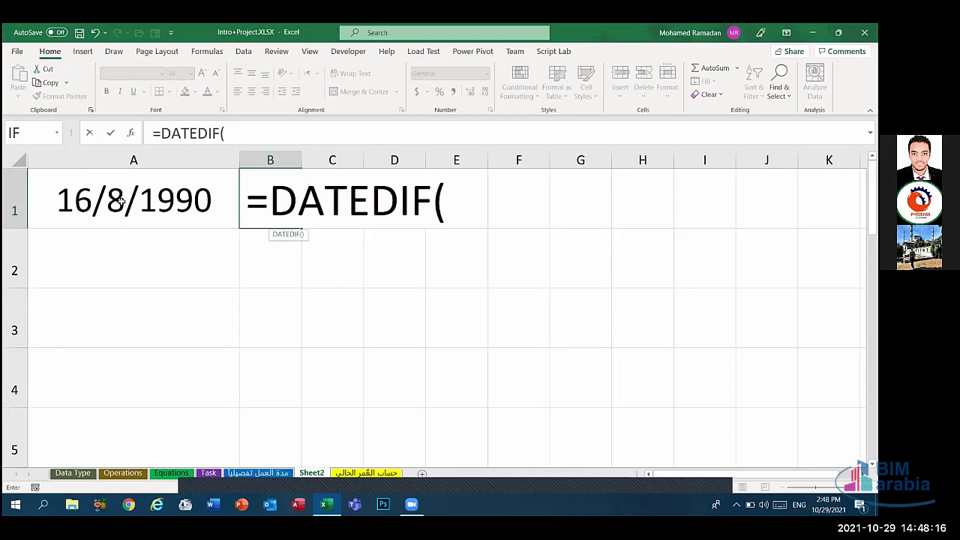
{"action": "left_click", "coordinate": [120, 201]}
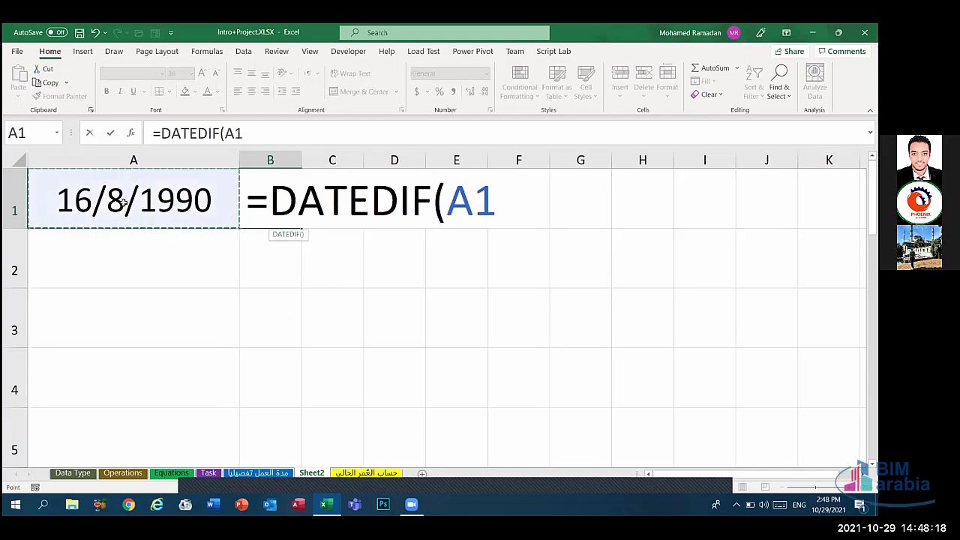
{"action": "type", "text": ","}
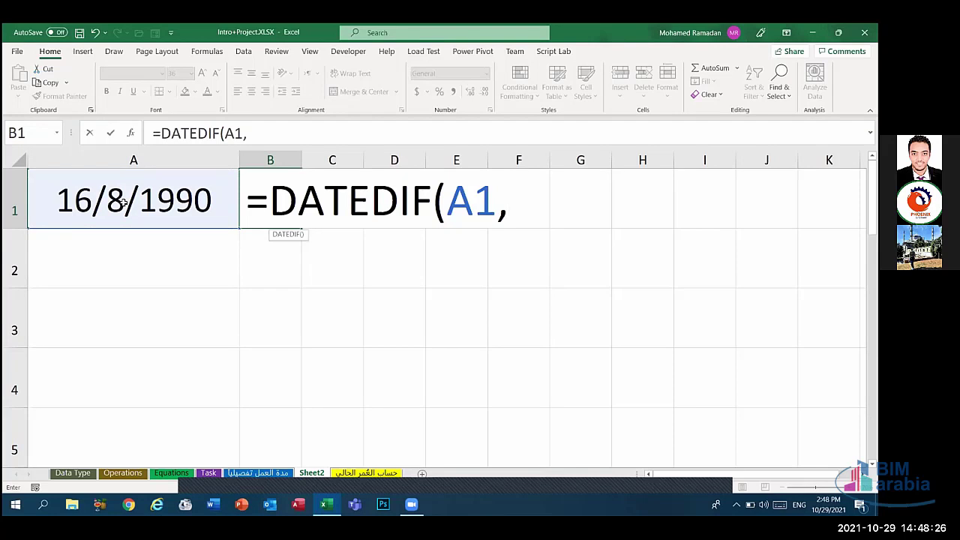
{"action": "type", "text": "TOD"}
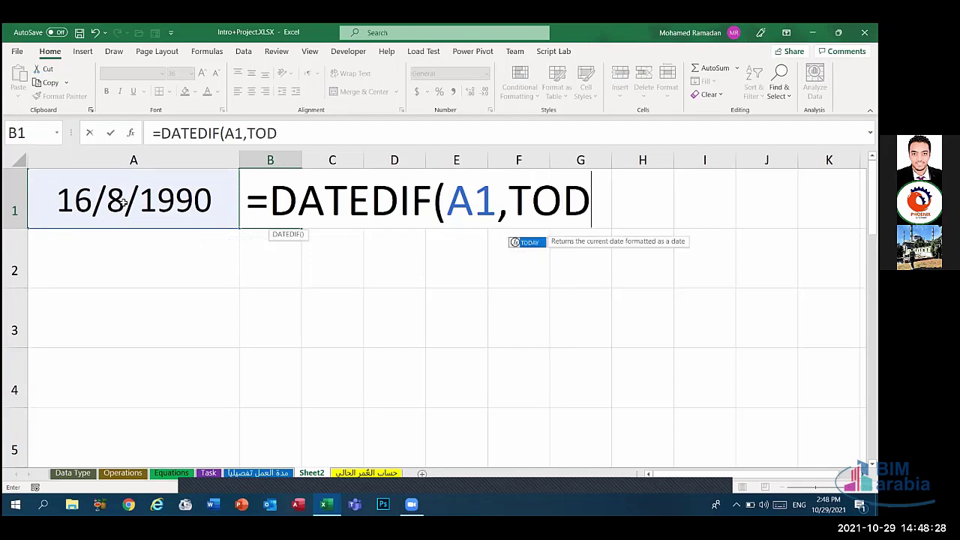
{"action": "type", "text": "AY"}
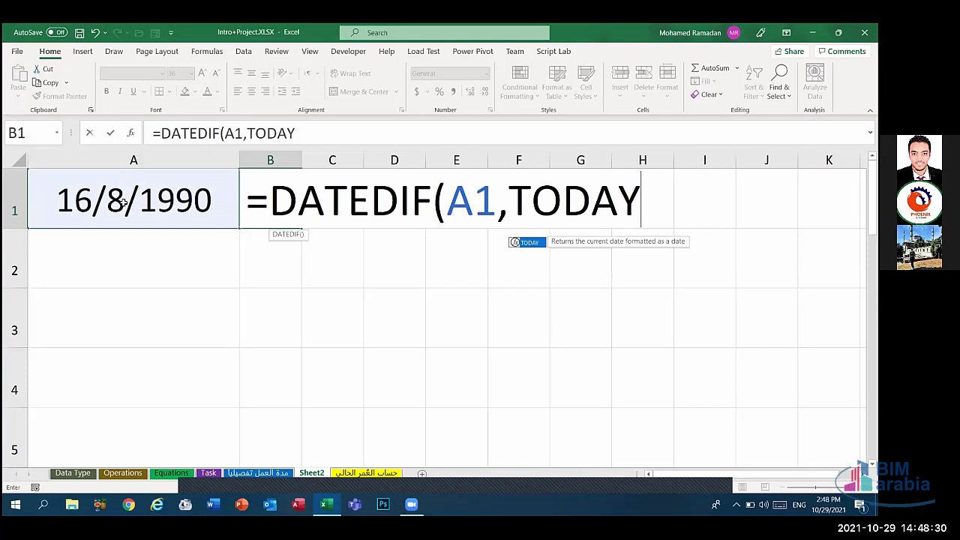
{"action": "type", "text": "(),"}
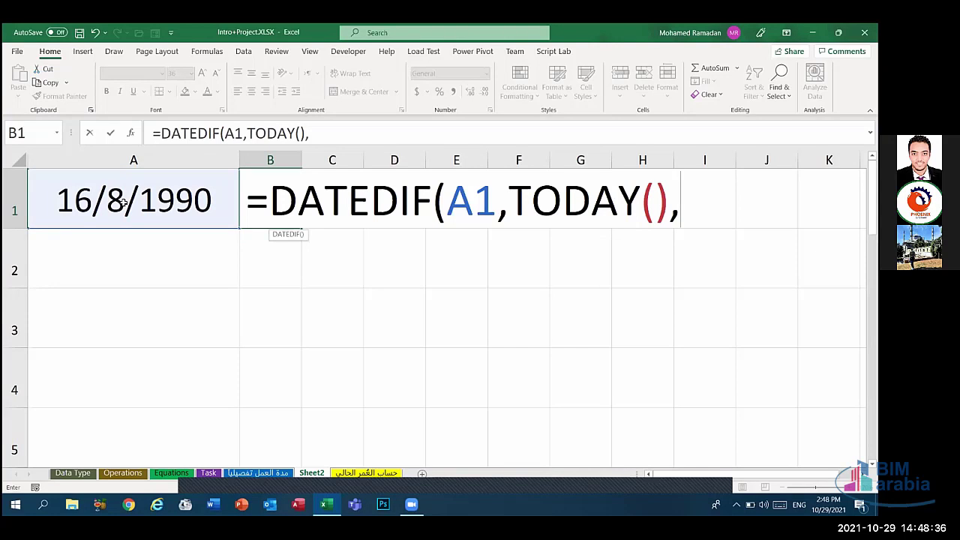
{"action": "type", "text": "\""}
{"action": "type", "text": "Y"}
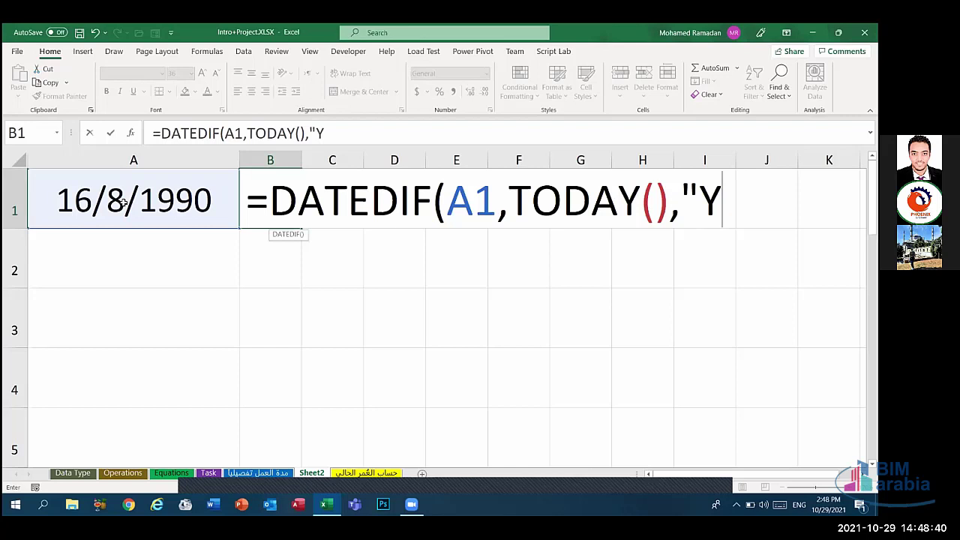
{"action": "type", "text": "\")"}
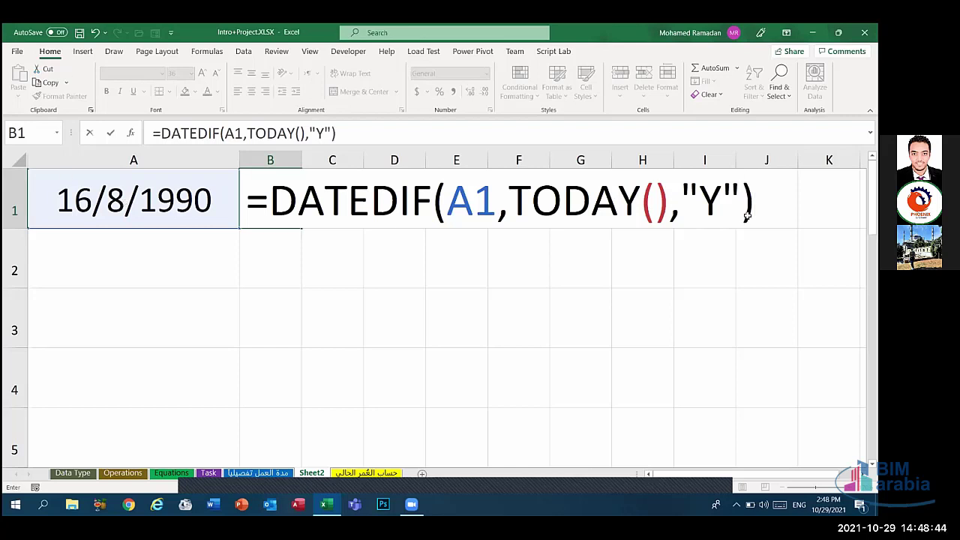
{"action": "left_click_drag", "start_coordinate": [685, 187], "coordinate": [694, 189]}
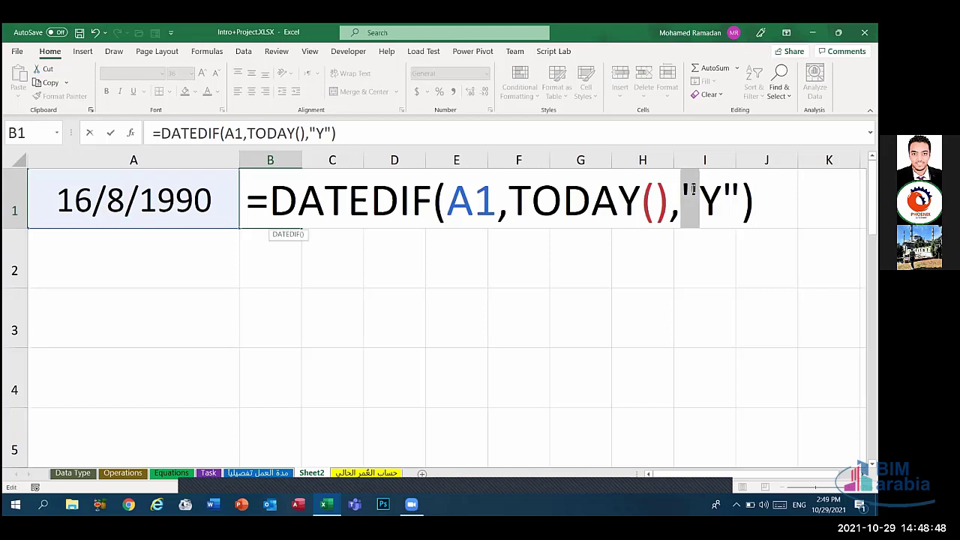
{"action": "left_click", "coordinate": [765, 202]}
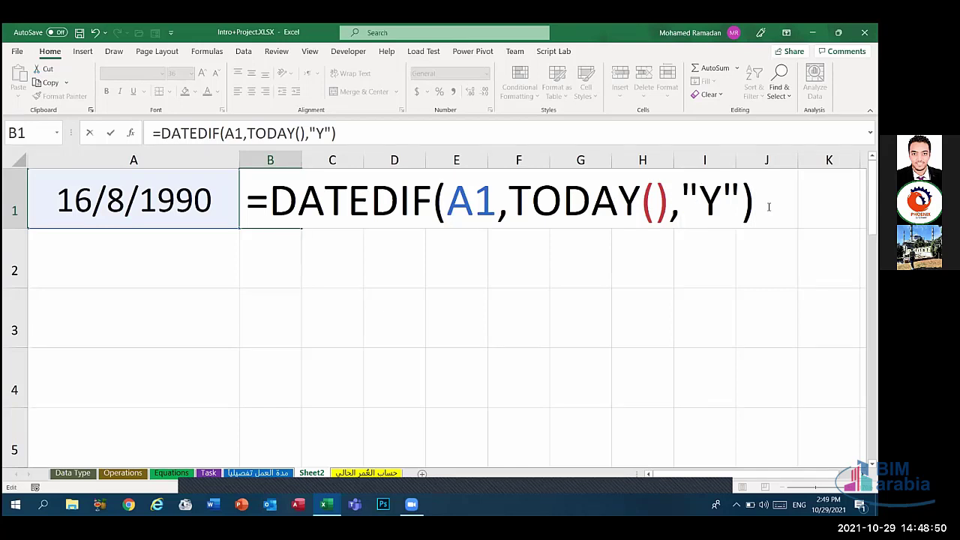
{"action": "key", "text": "Return"}
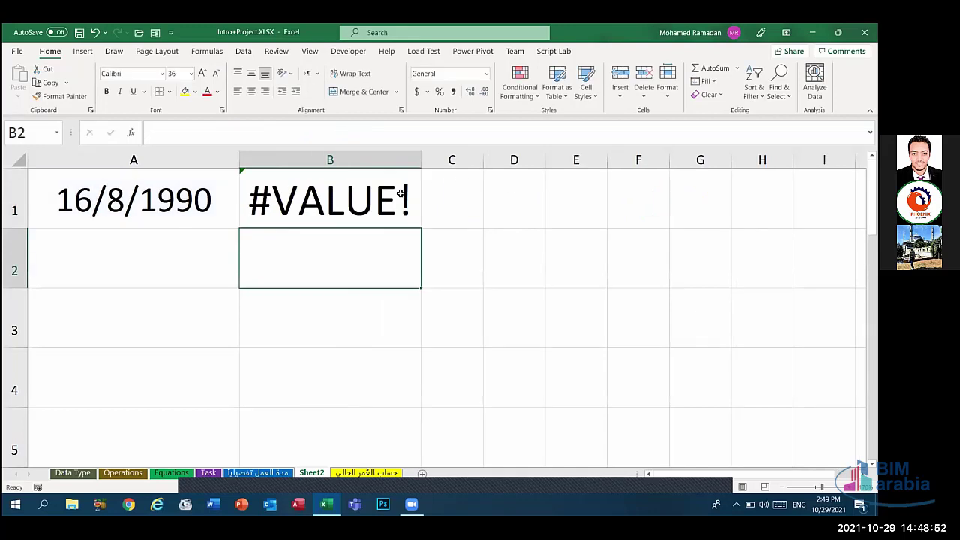
- Widen column B, then permanently delete Sheet2 with its #VALUE! DATEDIF test
{"action": "left_click", "coordinate": [400, 194]}
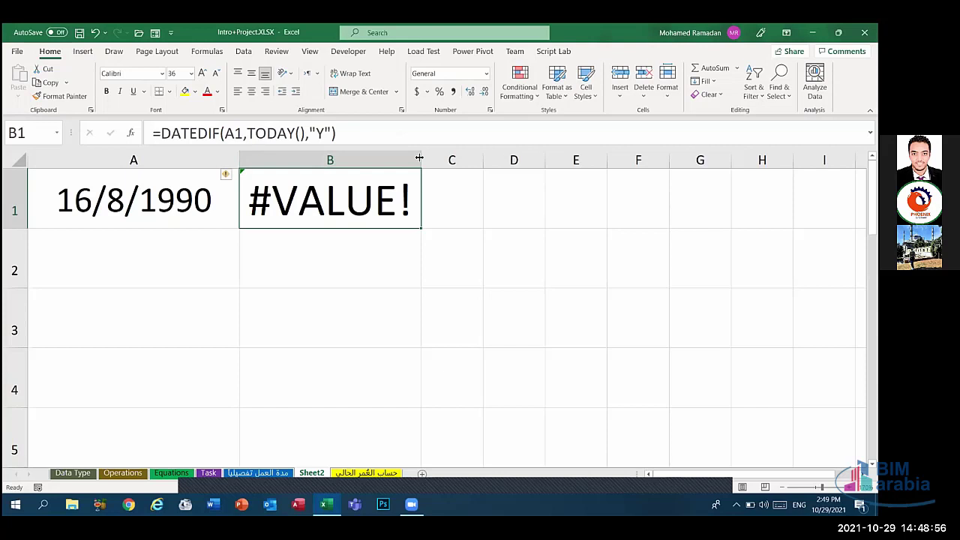
{"action": "left_click_drag", "start_coordinate": [421, 160], "coordinate": [447, 162]}
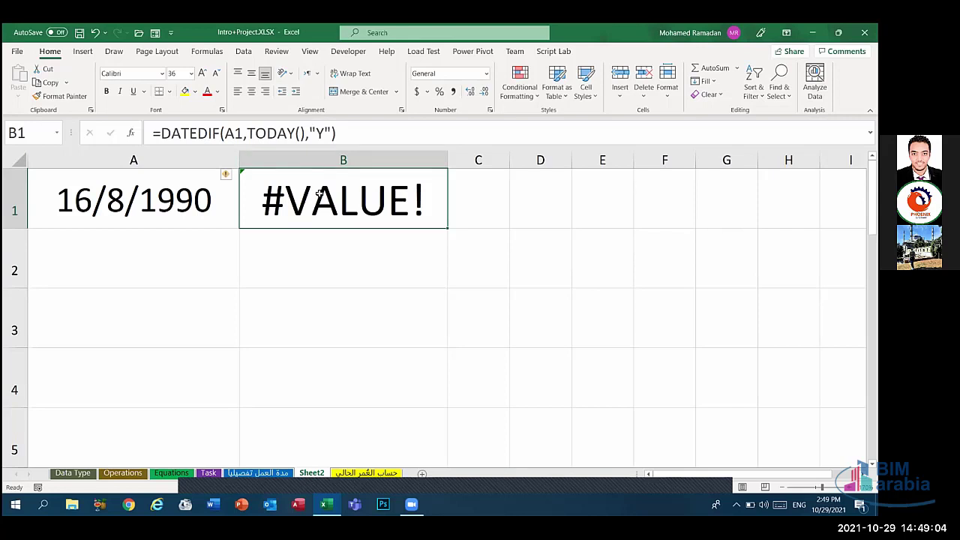
{"action": "right_click", "coordinate": [312, 472]}
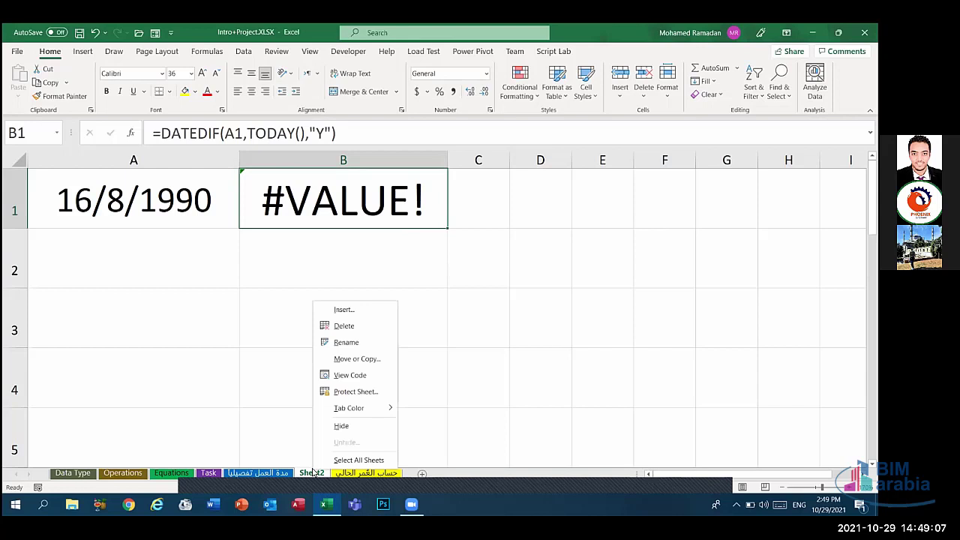
{"action": "left_click", "coordinate": [355, 327]}
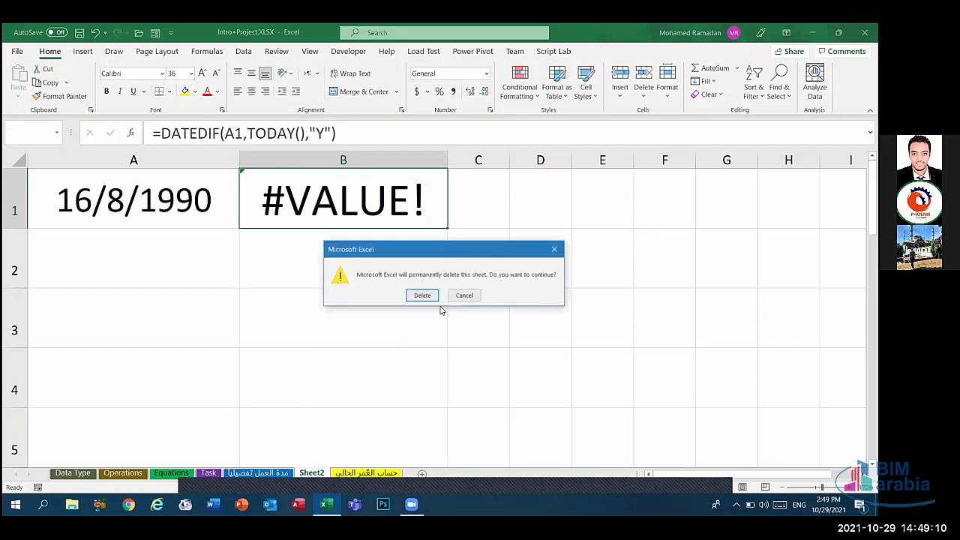
{"action": "left_click", "coordinate": [422, 294]}
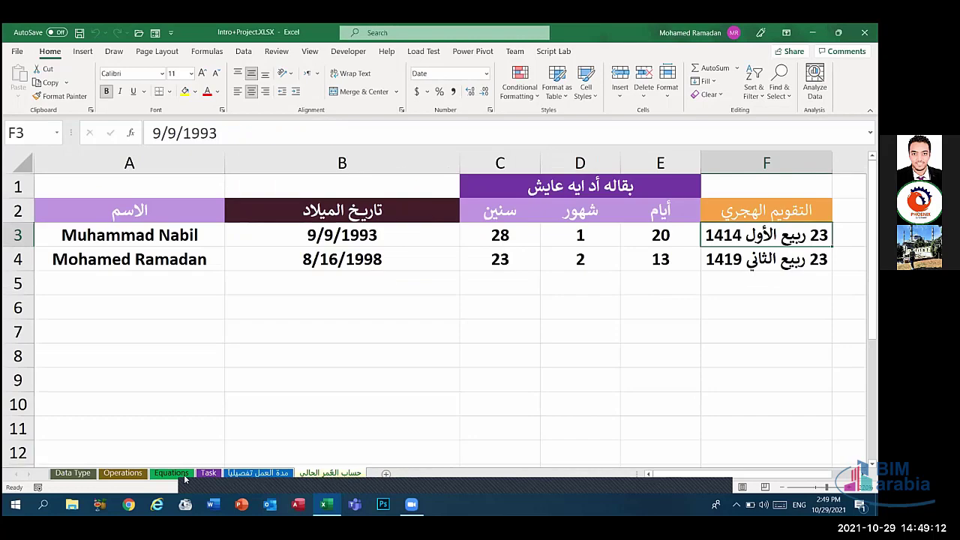
{"action": "left_click", "coordinate": [236, 473]}
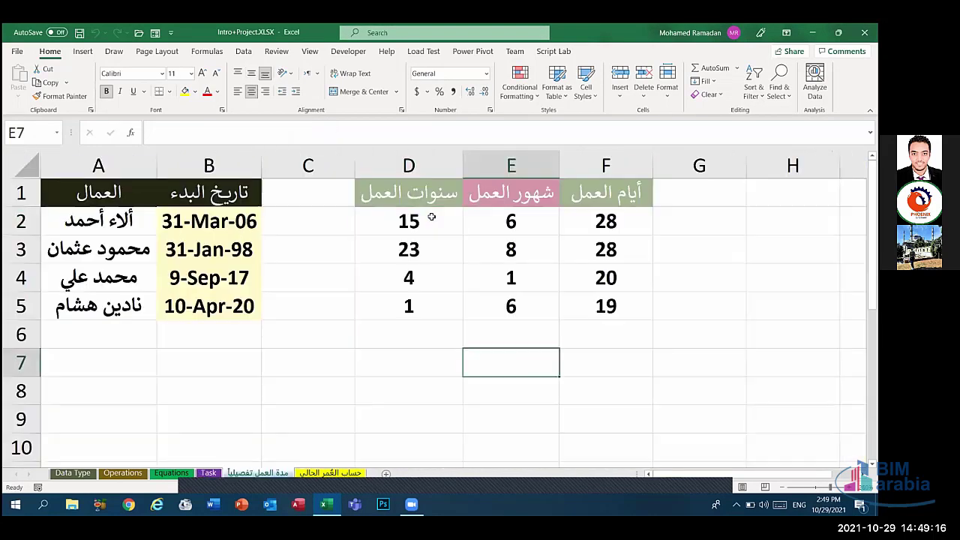
{"action": "left_click", "coordinate": [431, 217]}
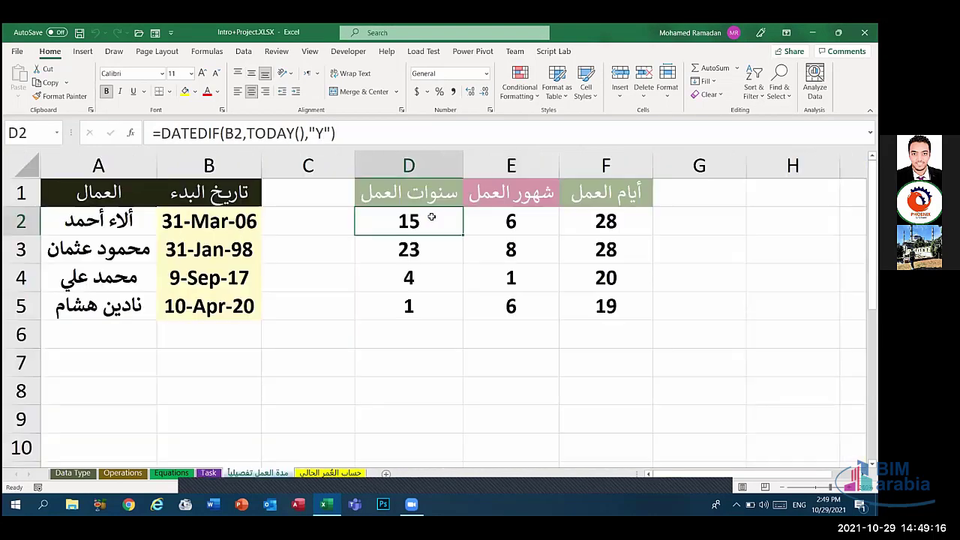
{"action": "type", "text": "=D"}
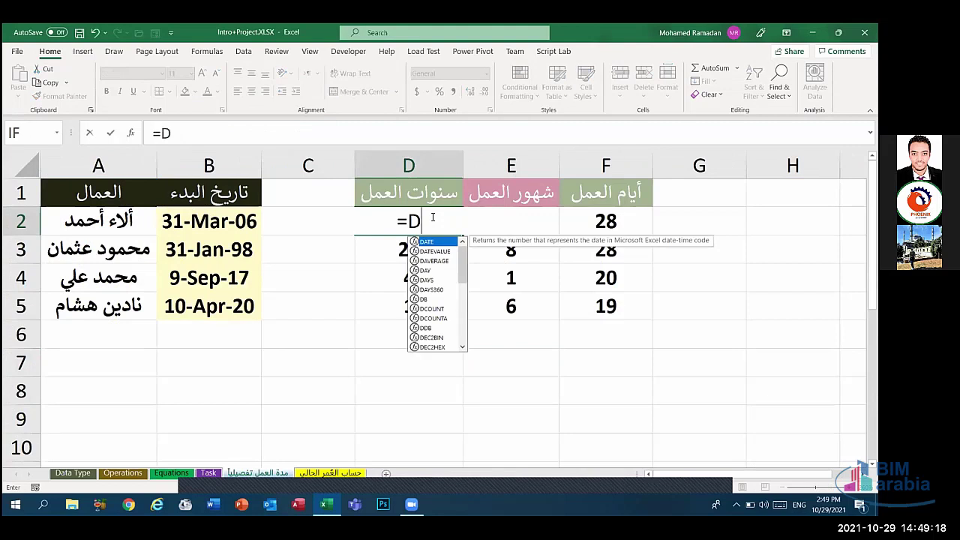
{"action": "type", "text": "ATEDIF"}
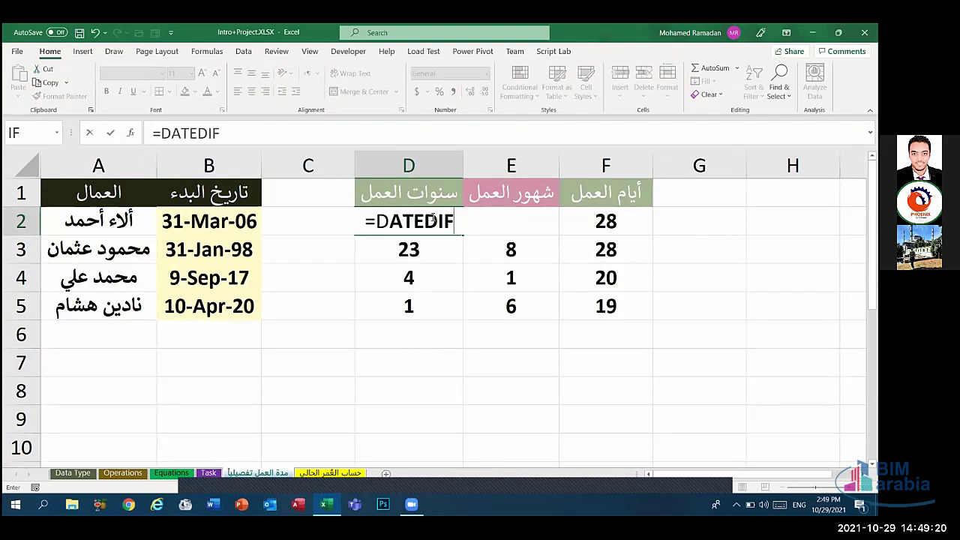
{"action": "type", "text": "("}
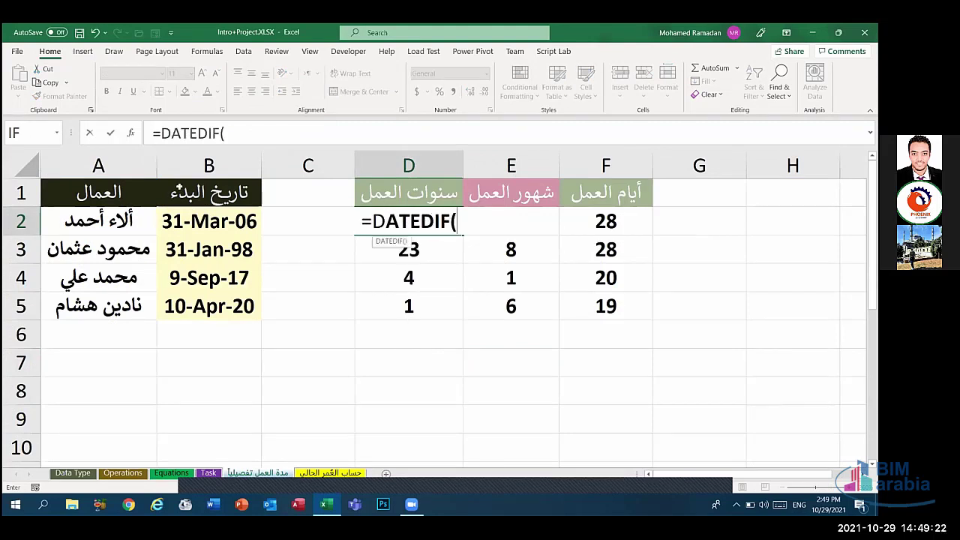
{"action": "left_click", "coordinate": [187, 224]}
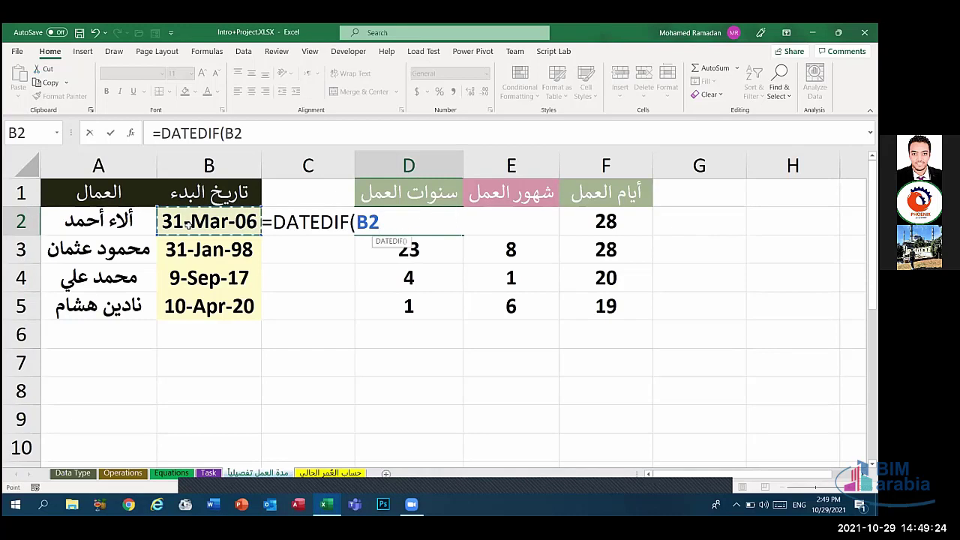
{"action": "type", "text": ",TOD"}
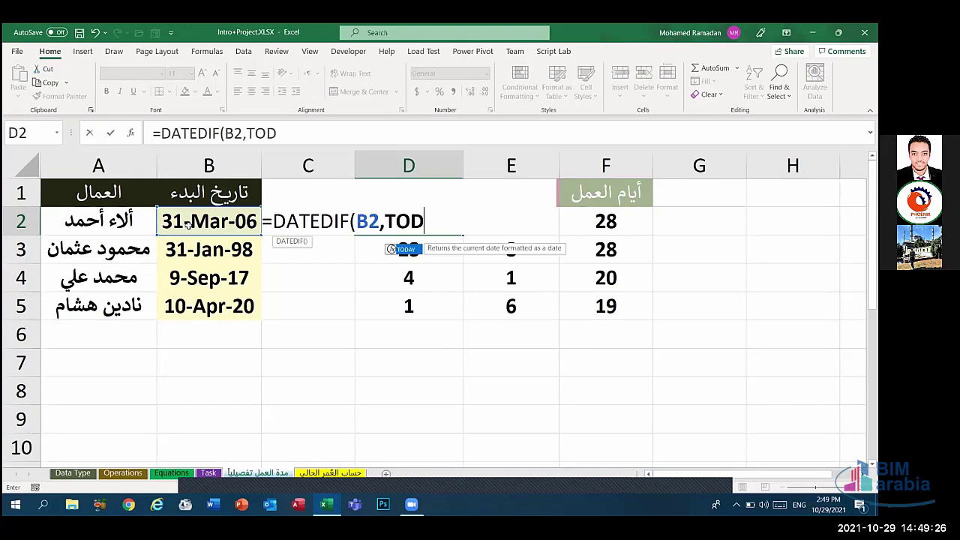
{"action": "type", "text": "AY"}
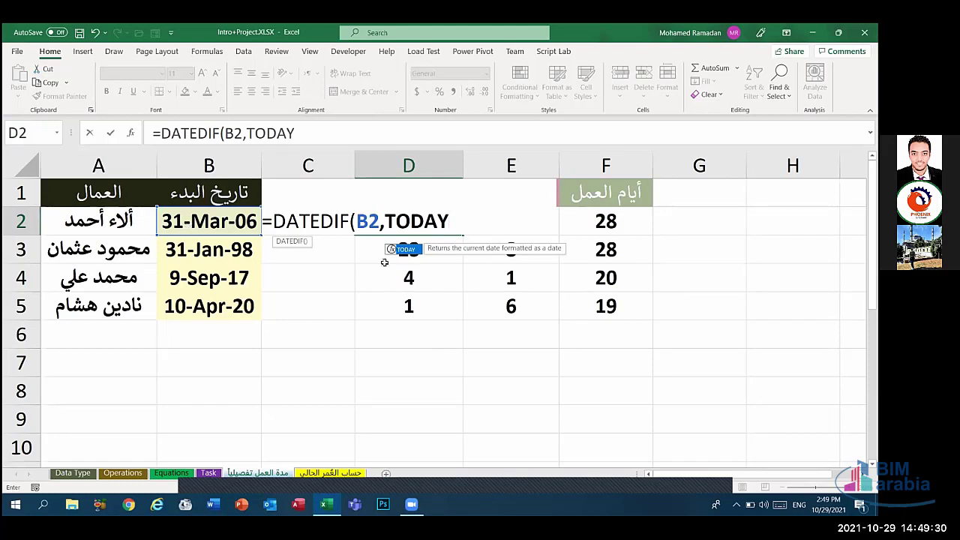
{"action": "type", "text": "("}
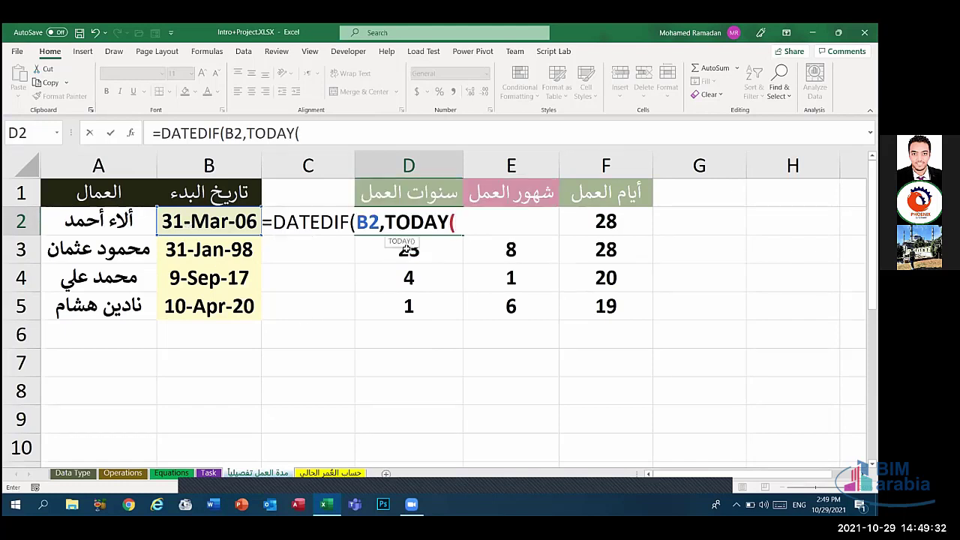
{"action": "type", "text": "),"}
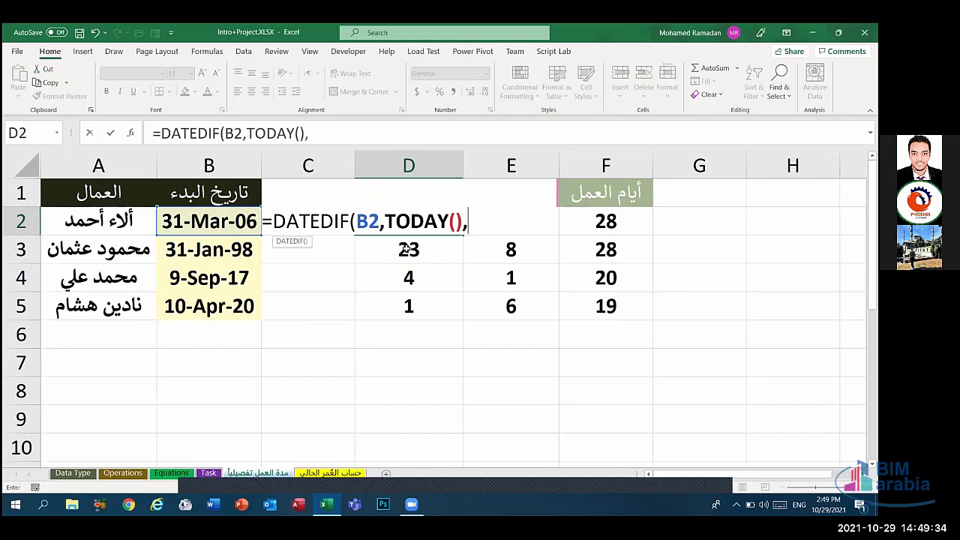
{"action": "type", "text": "\""}
{"action": "type", "text": "Y"}
{"action": "type", "text": "\")"}
{"action": "key", "text": "ctrl+Return"}
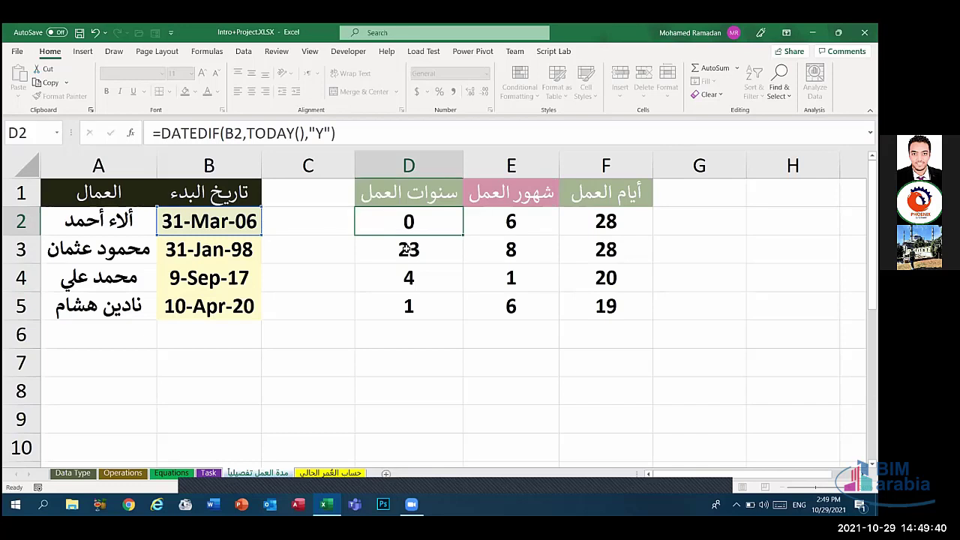
{"action": "left_click", "coordinate": [405, 250]}
{"action": "left_click", "coordinate": [435, 213]}
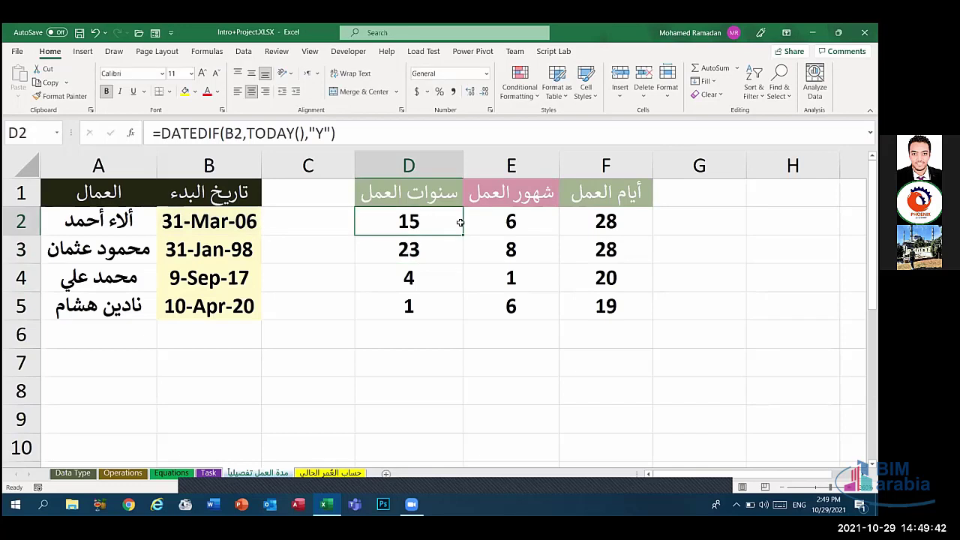
{"action": "left_click", "coordinate": [486, 224]}
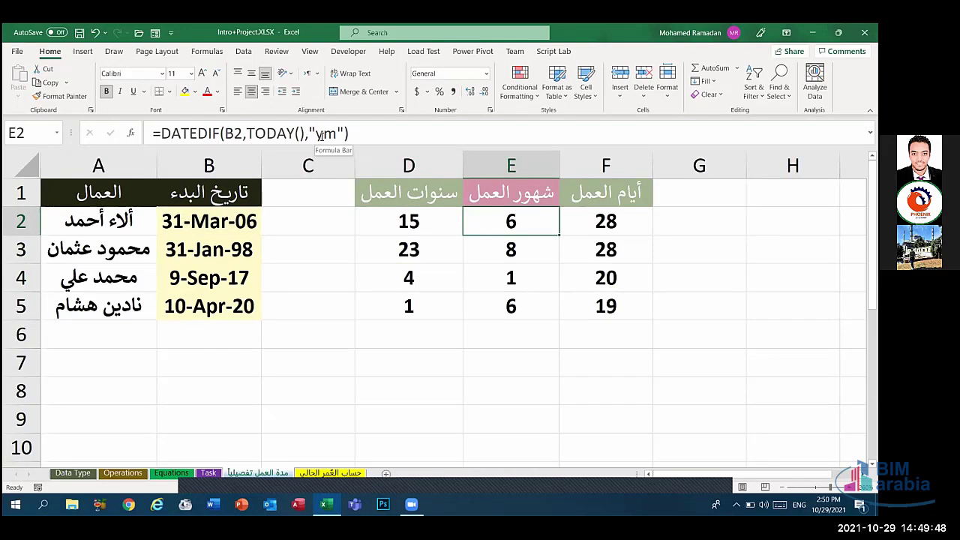
{"action": "left_click", "coordinate": [320, 135]}
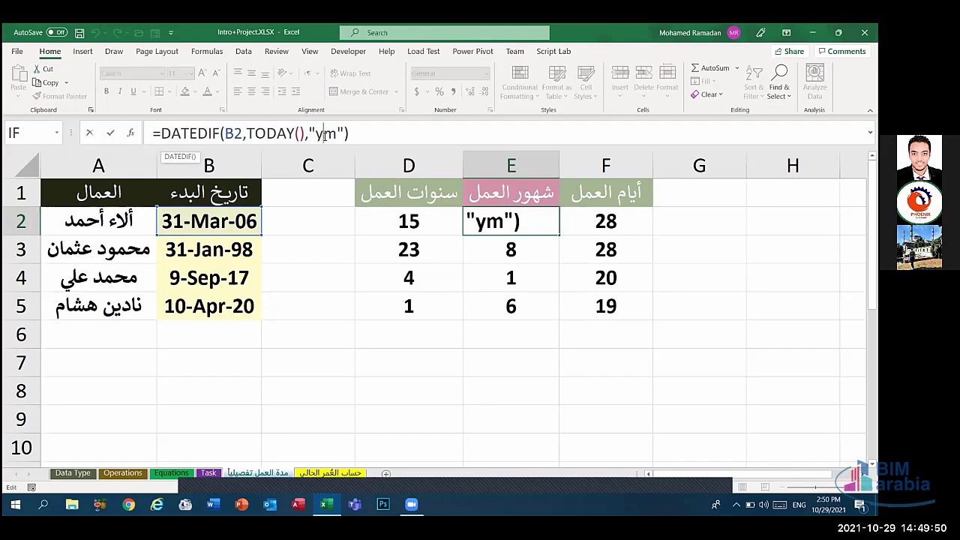
{"action": "left_click", "coordinate": [337, 134]}
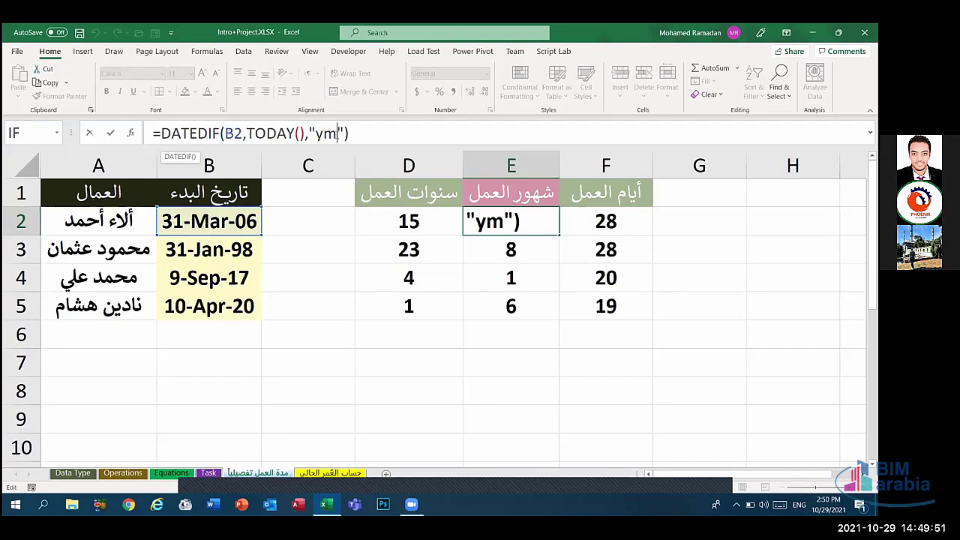
{"action": "left_click", "coordinate": [583, 227]}
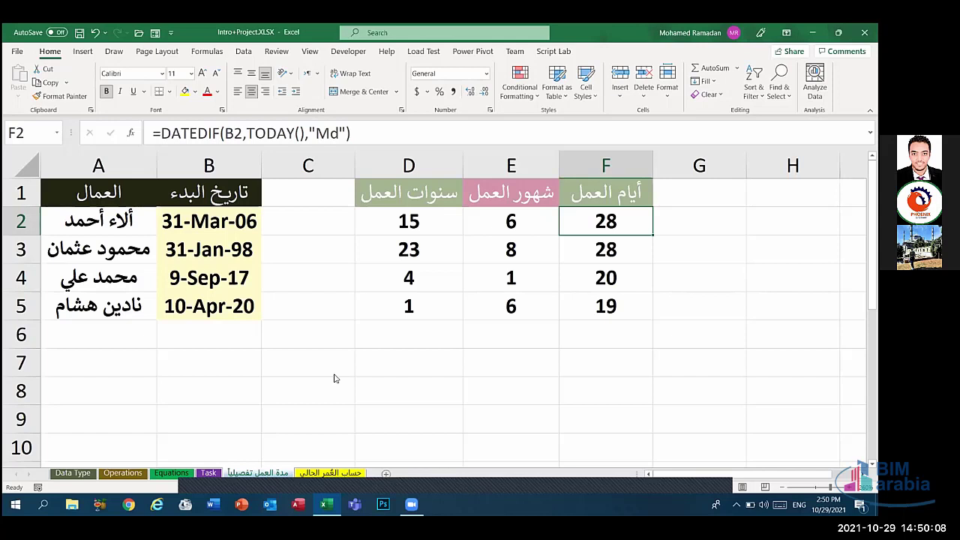
{"action": "key", "text": "ctrl+Page_Down"}
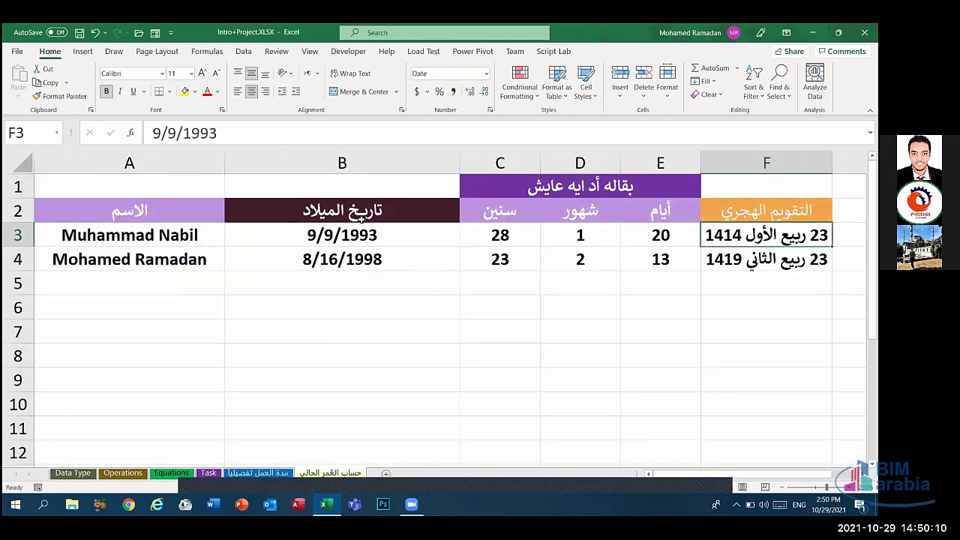
{"action": "left_click", "coordinate": [357, 236]}
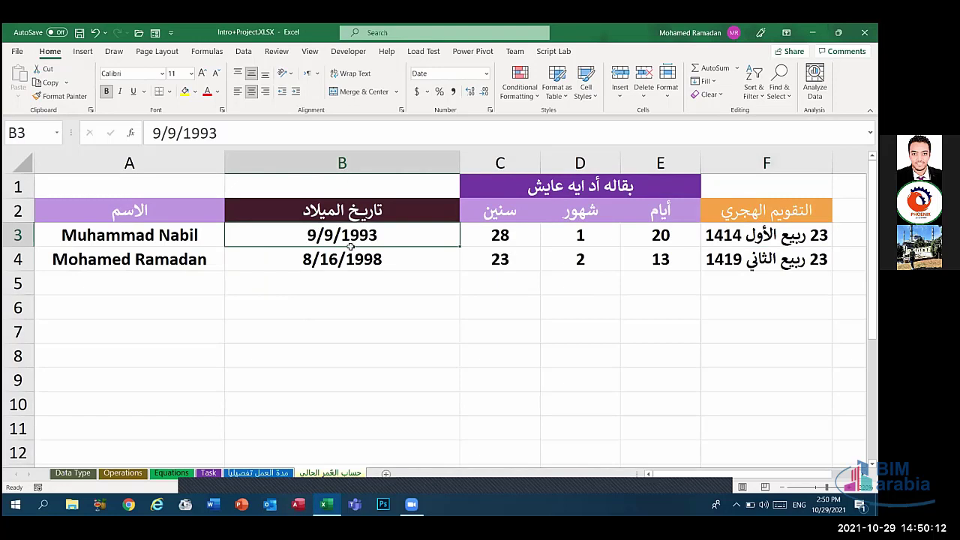
{"action": "left_click", "coordinate": [338, 256]}
{"action": "key", "text": "BackSpace"}
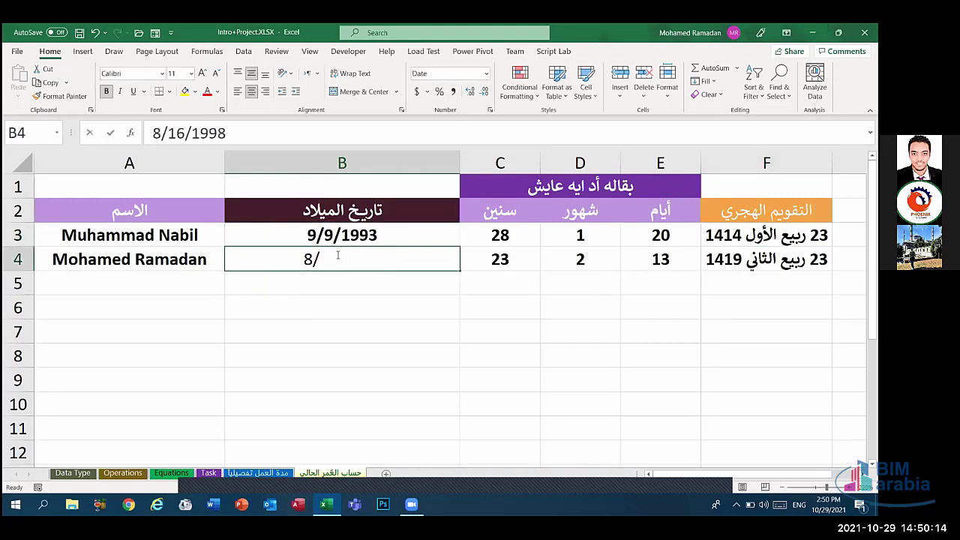
{"action": "left_click", "coordinate": [390, 339]}
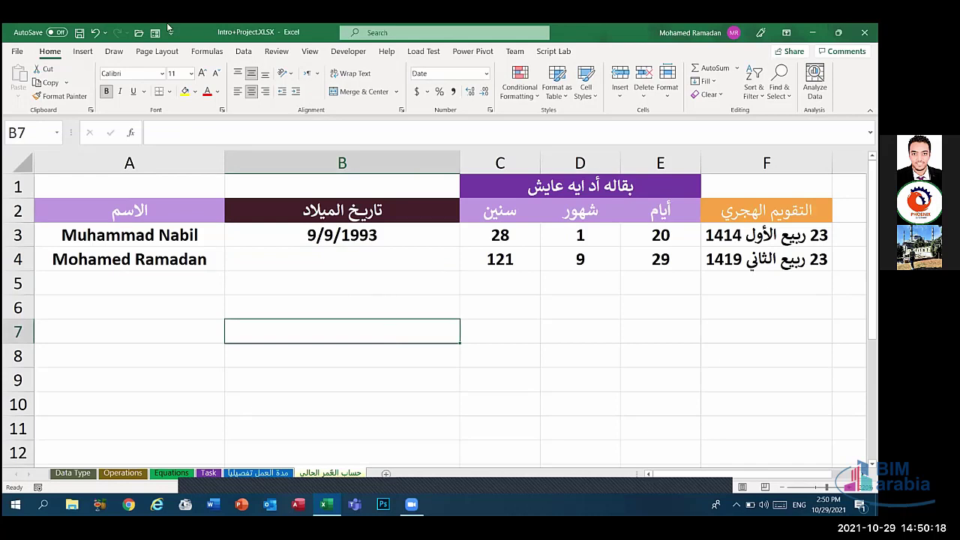
{"action": "left_click", "coordinate": [95, 32]}
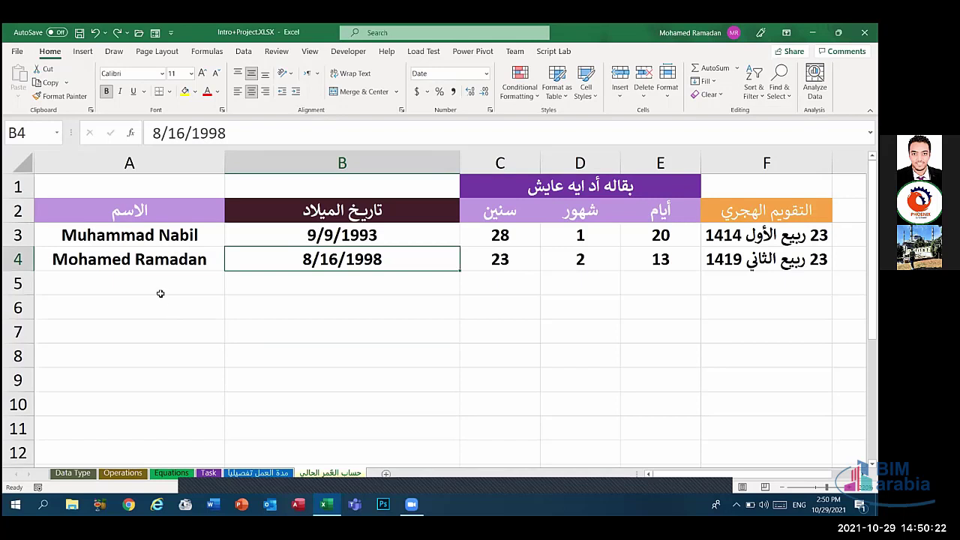
- Type the new third person's full name into cell A5
{"action": "left_click", "coordinate": [159, 291]}
{"action": "type", "text": "a"}
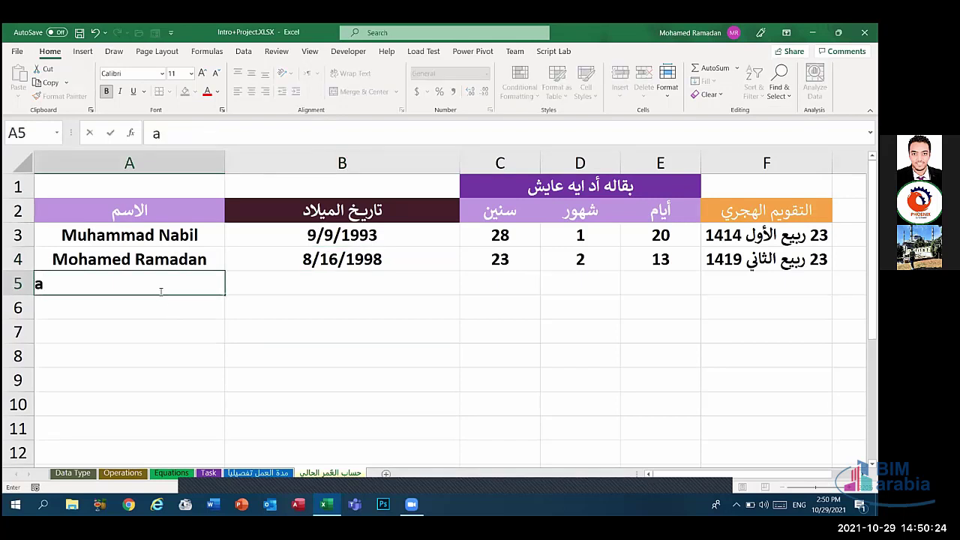
{"action": "key", "text": "BackSpace"}
{"action": "type", "text": "Ag"}
{"action": "key", "text": "BackSpace"}
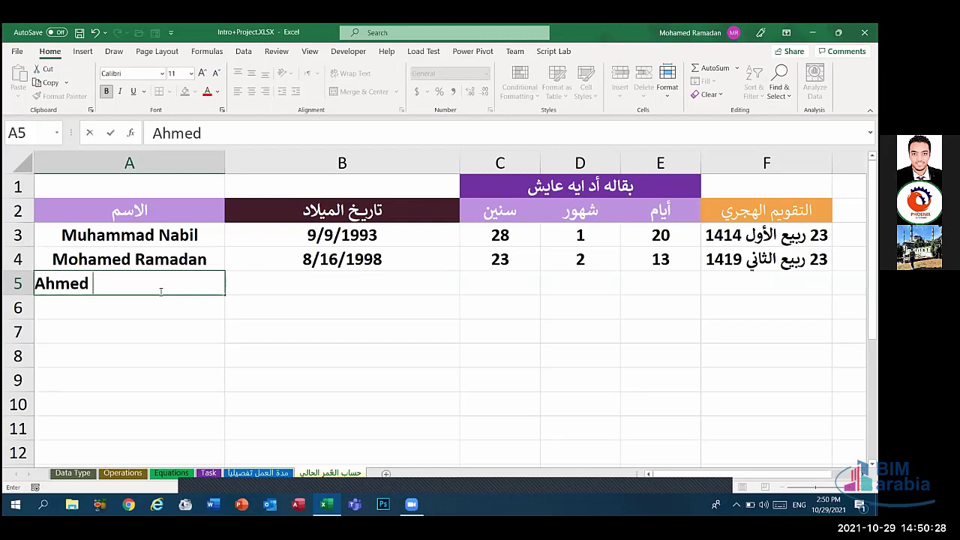
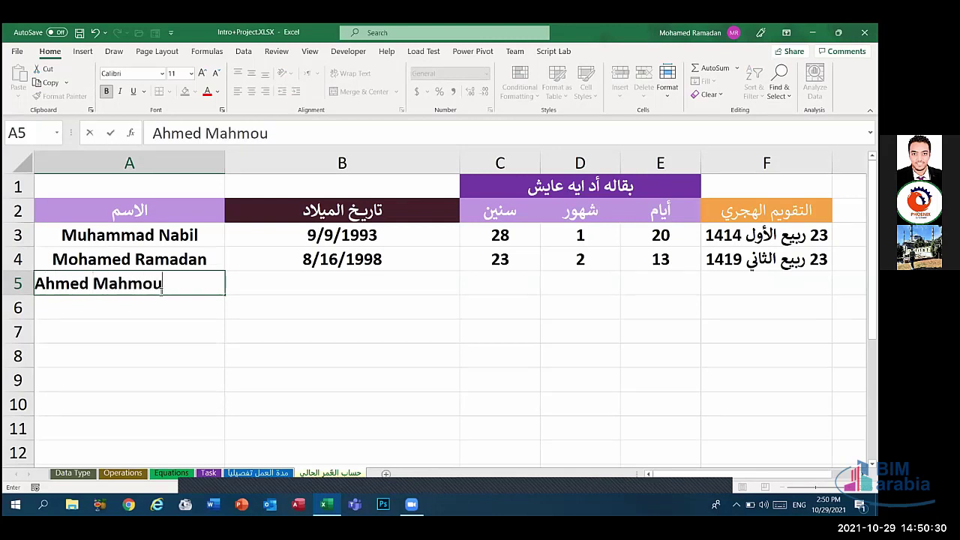
{"action": "left_click", "coordinate": [172, 313]}
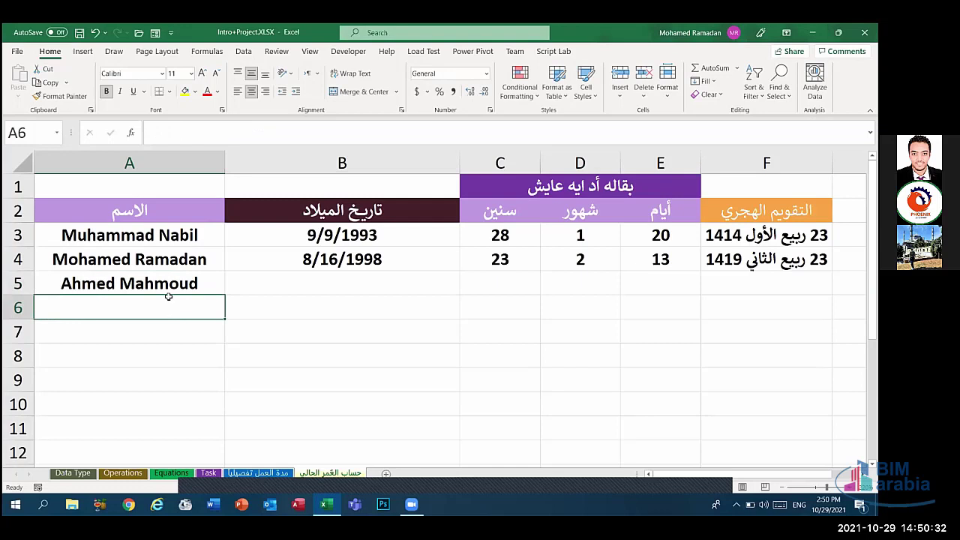
- Enter 10/20/1990 as the third person's birth date in B5
{"action": "left_click", "coordinate": [300, 285]}
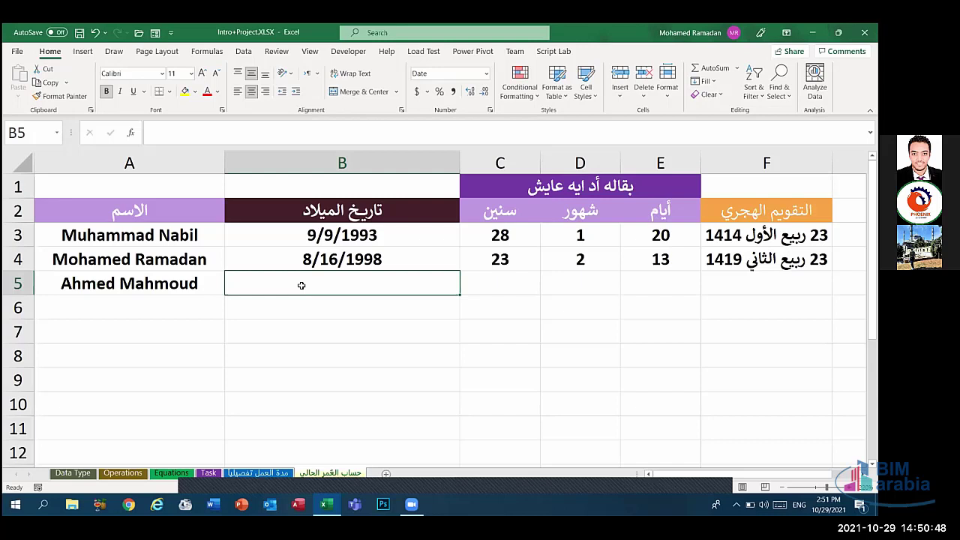
{"action": "type", "text": "10"}
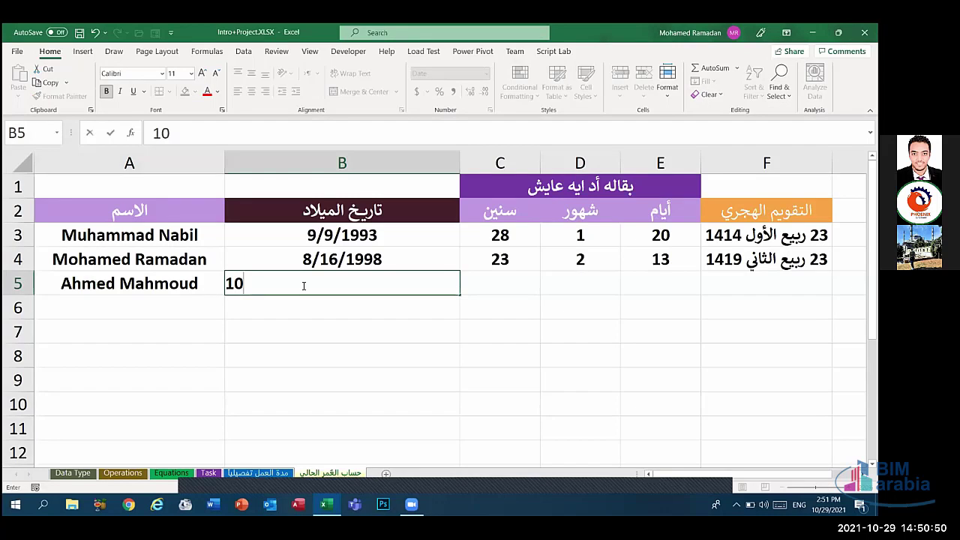
{"action": "type", "text": "/2"}
{"action": "type", "text": "0/2"}
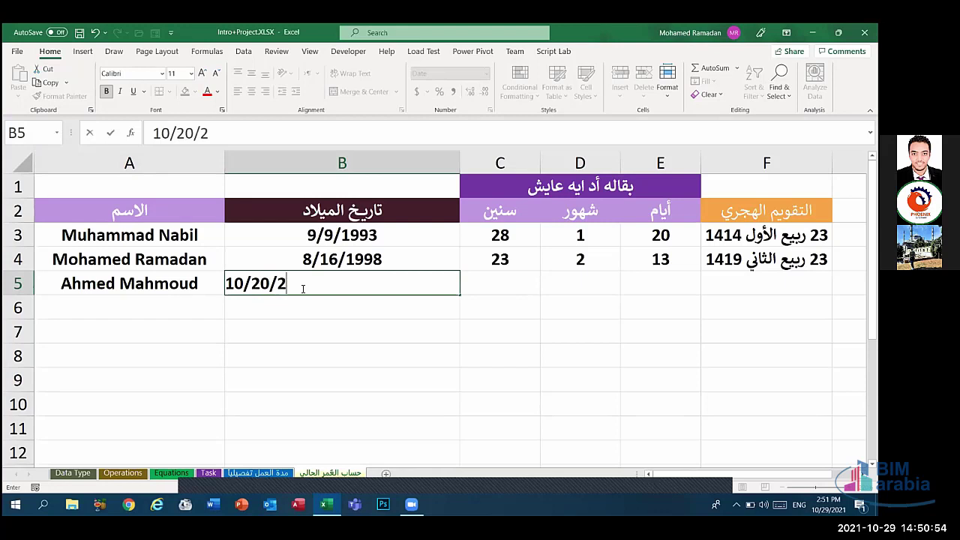
{"action": "type", "text": "0"}
{"action": "key", "text": "BackSpace"}
{"action": "key", "text": "BackSpace"}
{"action": "type", "text": "1"}
{"action": "type", "text": "990"}
{"action": "left_click", "coordinate": [386, 347]}
{"action": "left_click", "coordinate": [477, 288]}
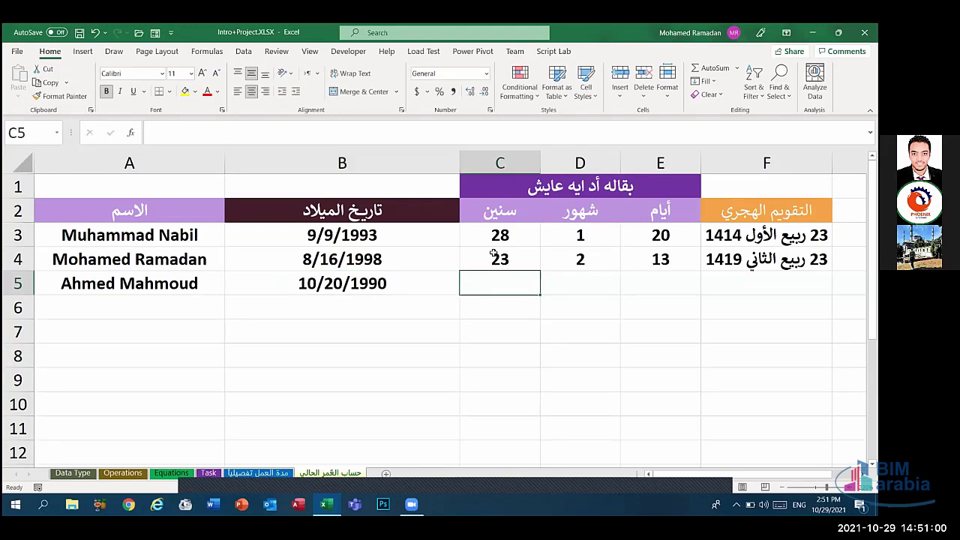
{"action": "left_click", "coordinate": [493, 256]}
{"action": "left_click", "coordinate": [497, 281]}
- Enter =DATEDIF(B5,TODAY(),"y") in C5, giving an age of 31 years
{"action": "type", "text": "="}
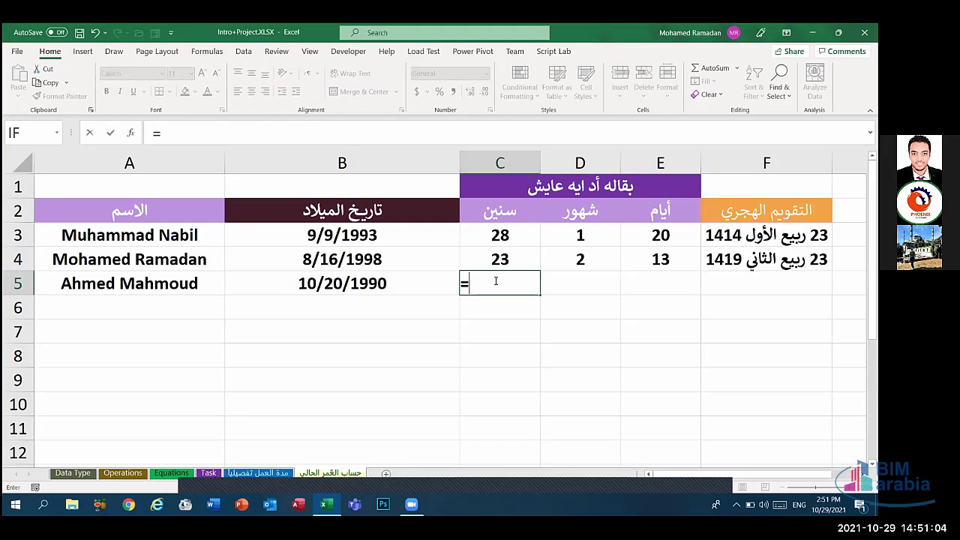
{"action": "type", "text": "date"}
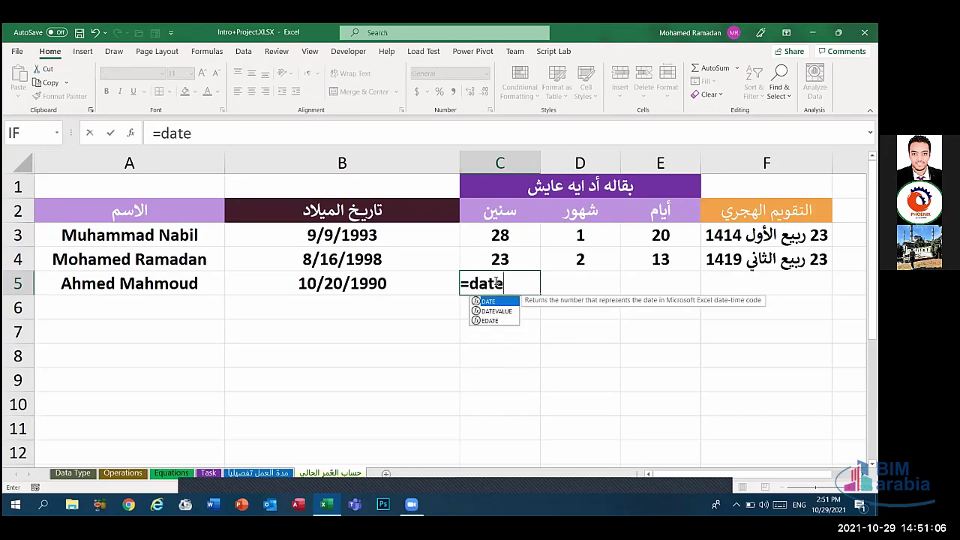
{"action": "type", "text": "dif"}
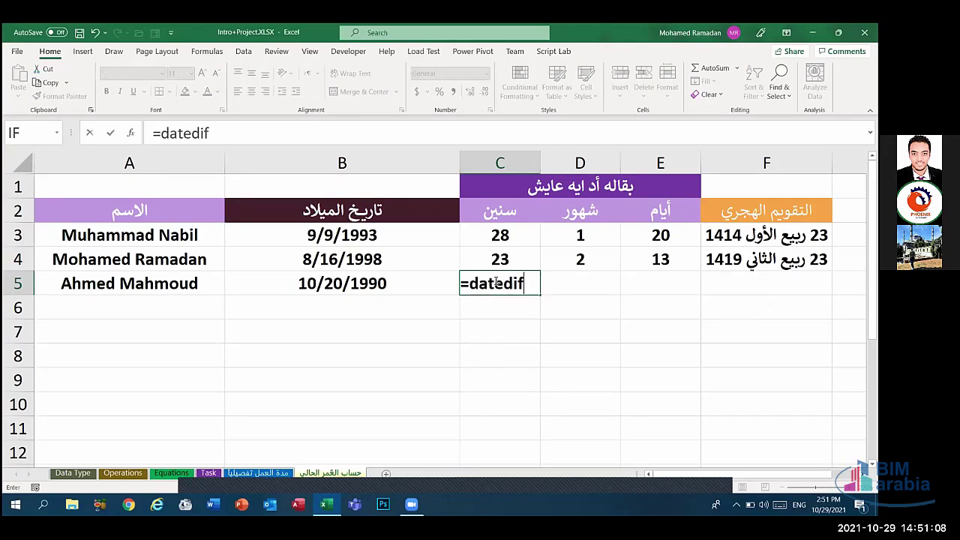
{"action": "type", "text": "("}
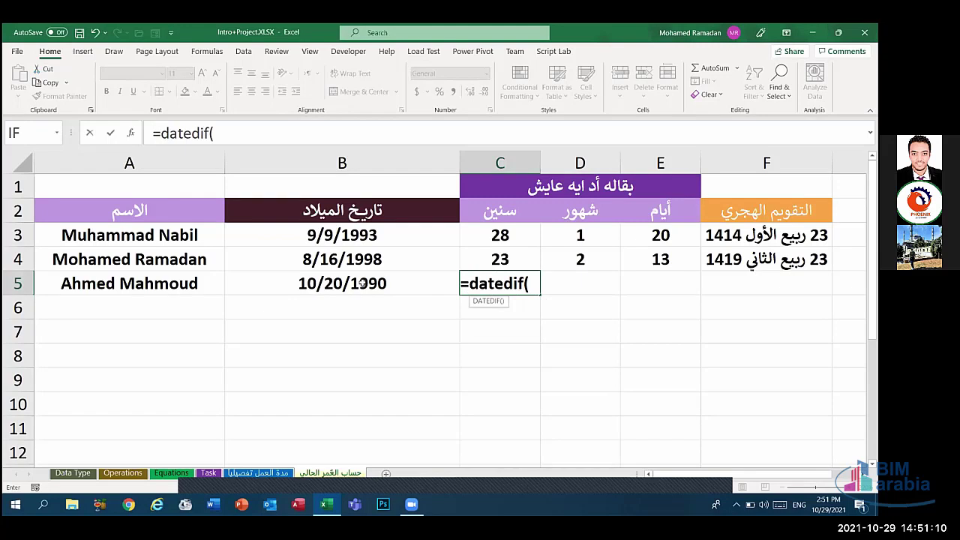
{"action": "left_click", "coordinate": [349, 282]}
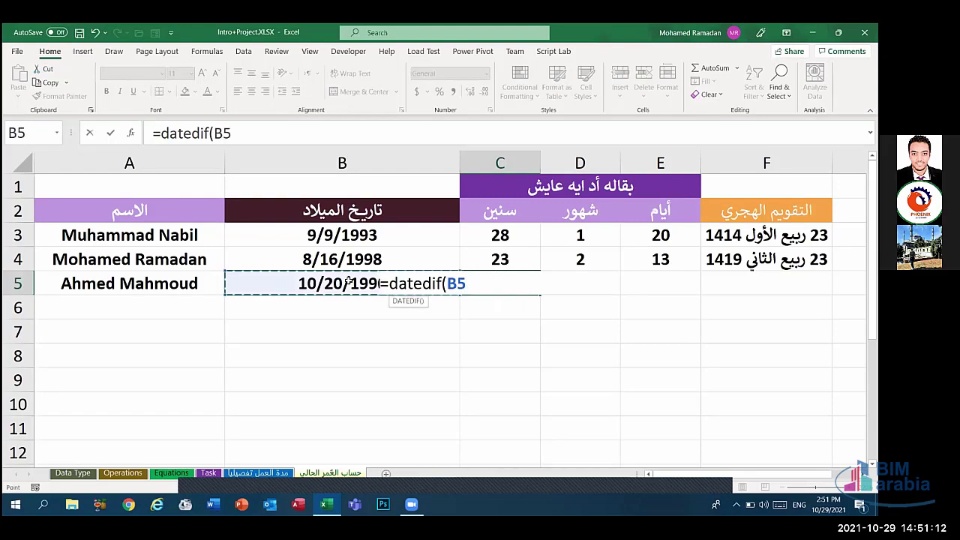
{"action": "type", "text": ",t"}
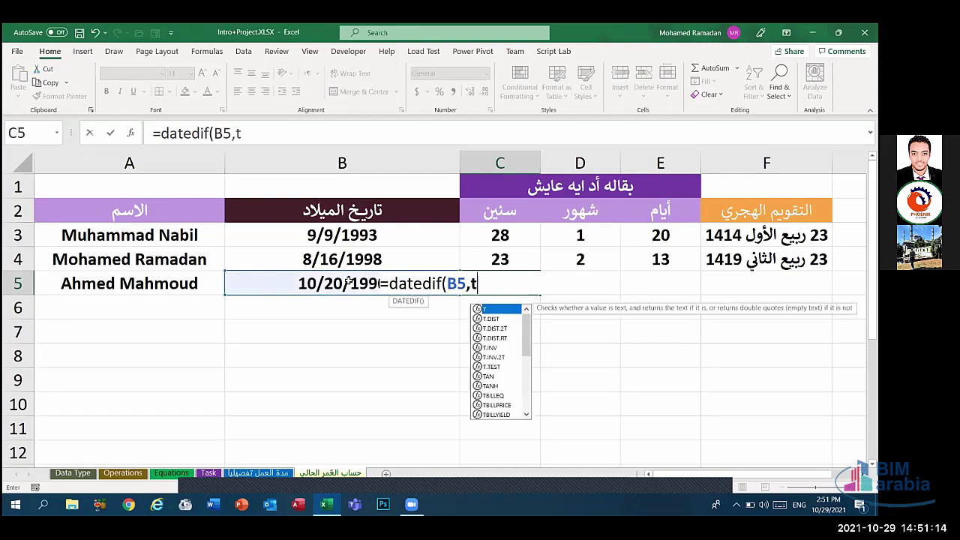
{"action": "type", "text": "oday"}
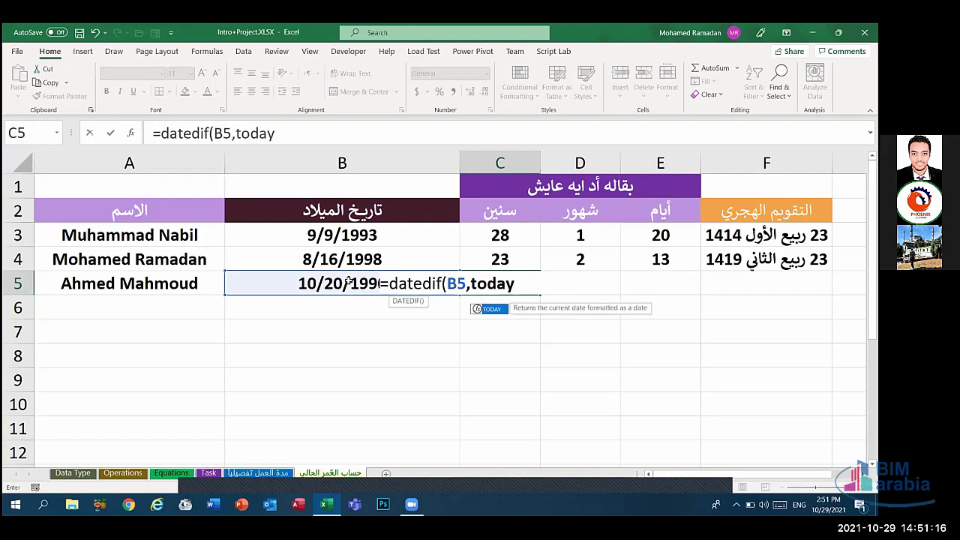
{"action": "type", "text": "()"}
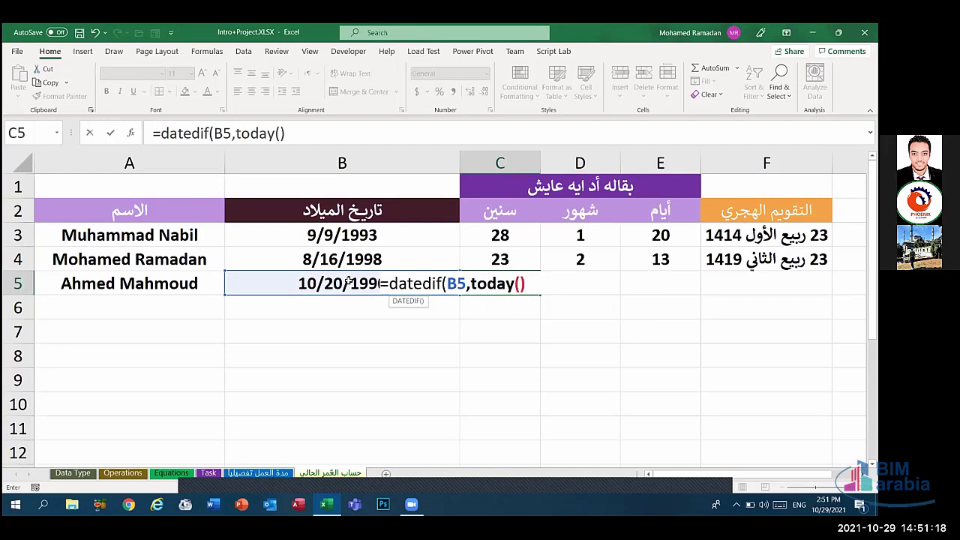
{"action": "type", "text": ","}
{"action": "type", "text": "\""}
{"action": "type", "text": "y\""}
{"action": "type", "text": ")"}
{"action": "key", "text": "Return"}
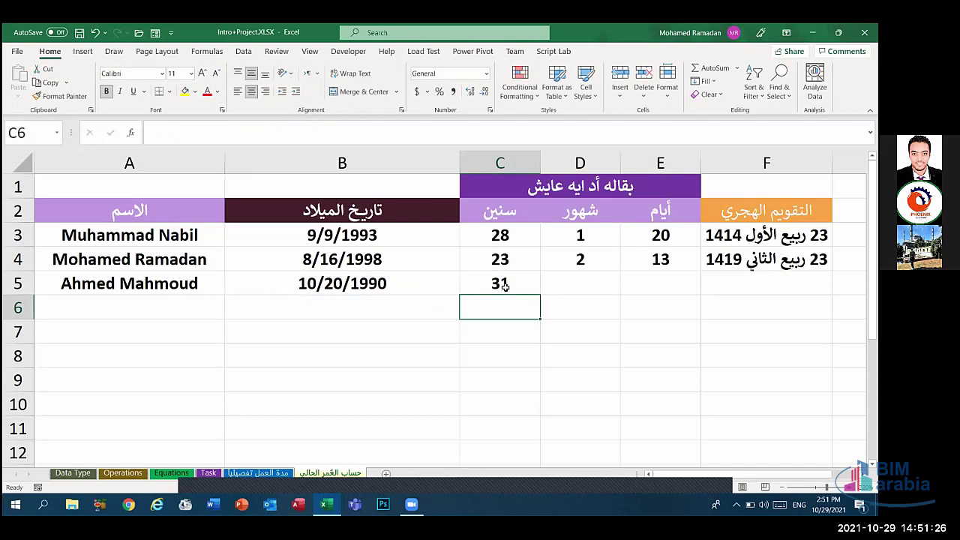
{"action": "left_click", "coordinate": [517, 288]}
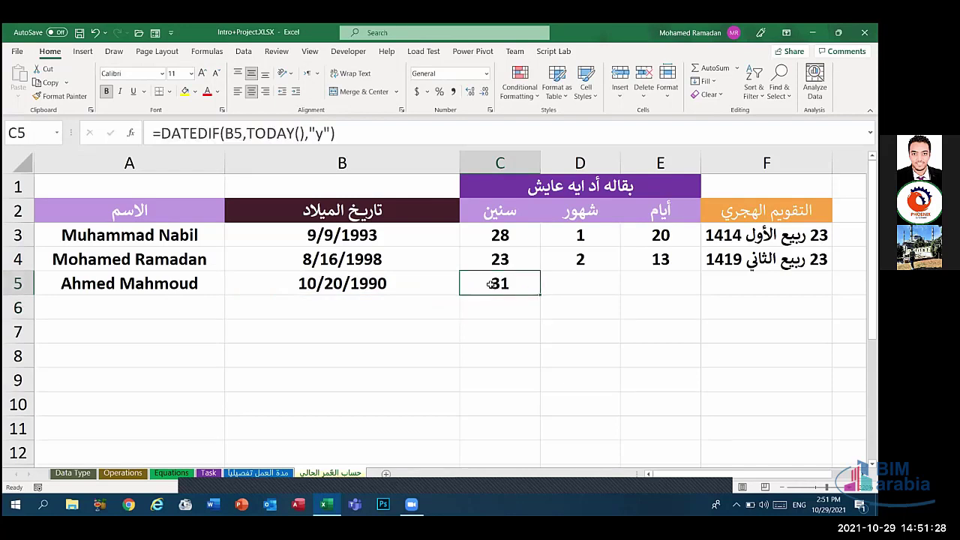
{"action": "left_click", "coordinate": [556, 264]}
- Enter =DATEDIF(B5,TODAY(),"ym") in D5, which returns 0 months
{"action": "left_click", "coordinate": [569, 281]}
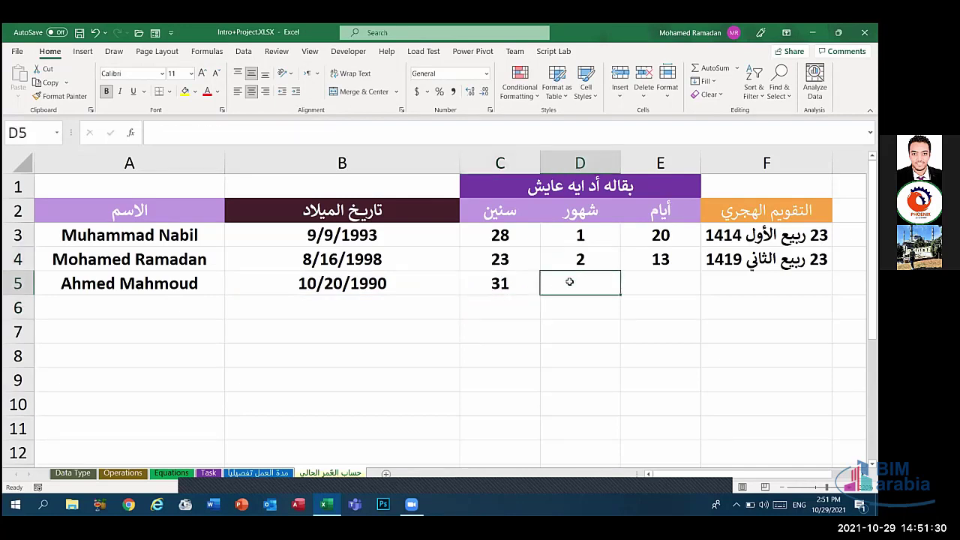
{"action": "type", "text": "="}
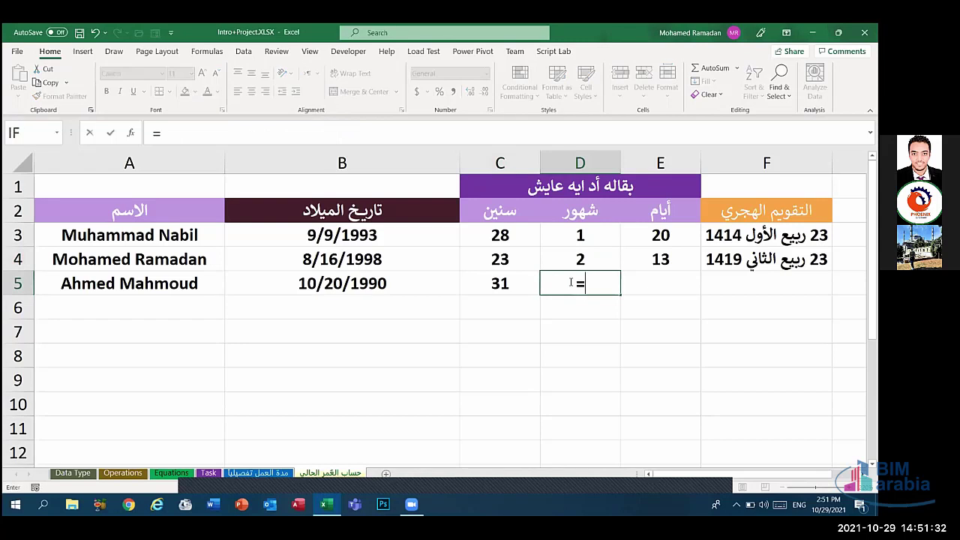
{"action": "type", "text": "d"}
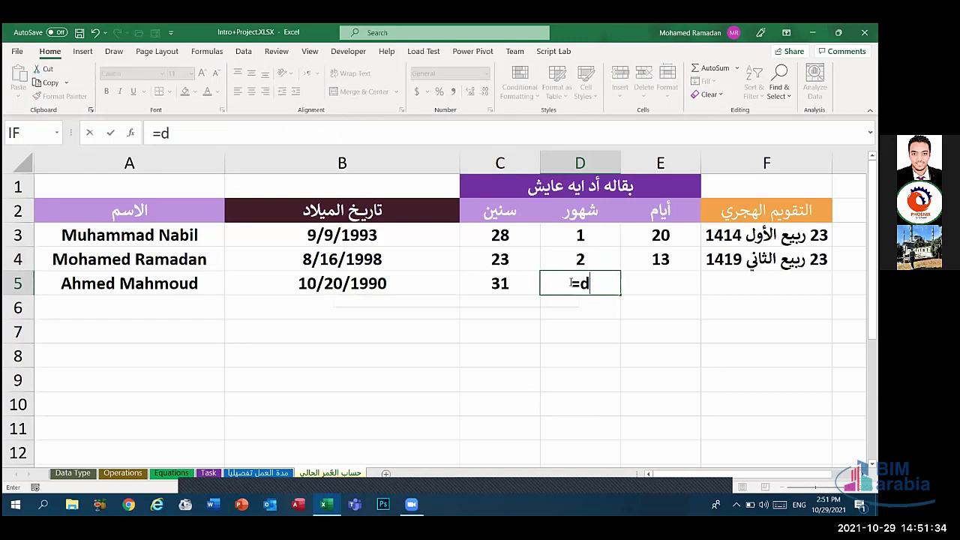
{"action": "type", "text": "dat"}
{"action": "key", "text": "BackSpace"}
{"action": "key", "text": "BackSpace"}
{"action": "key", "text": "BackSpace"}
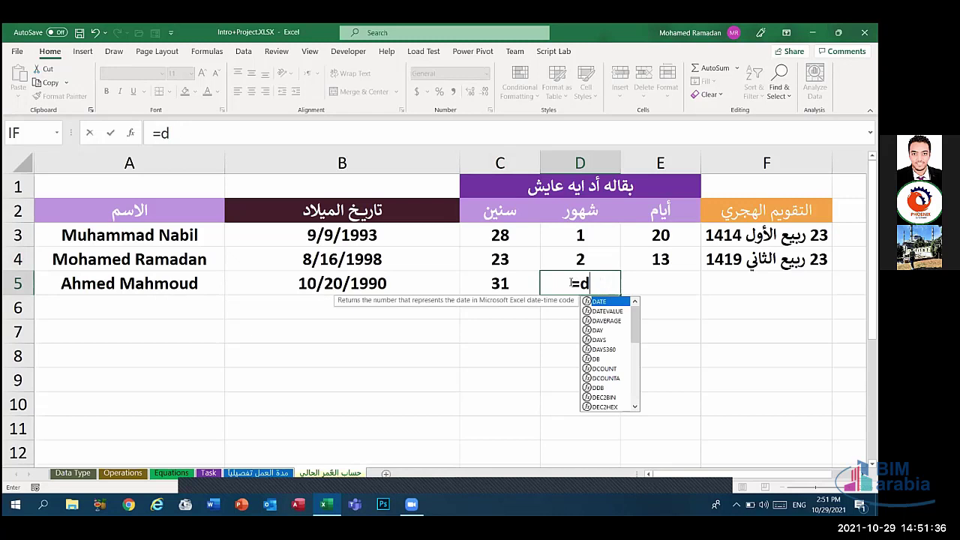
{"action": "type", "text": "atedif"}
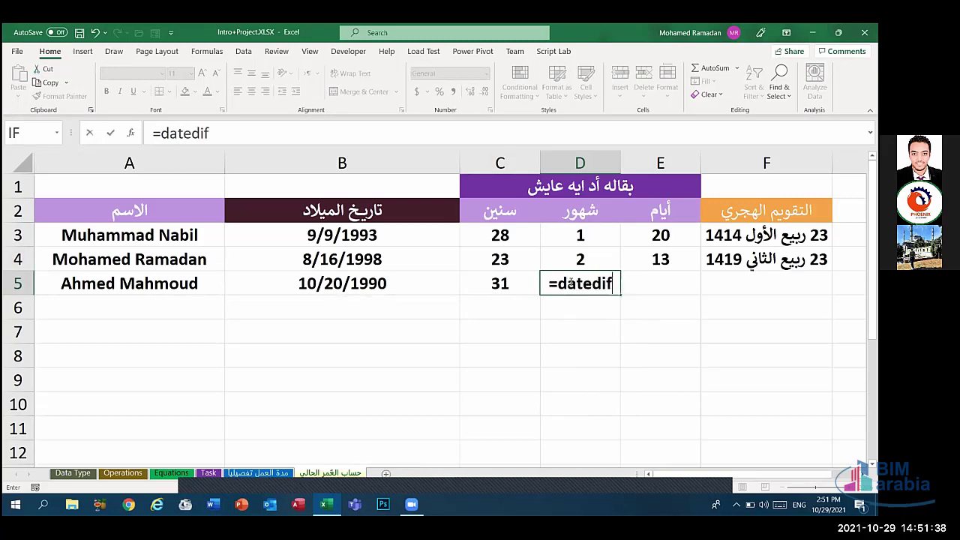
{"action": "type", "text": "("}
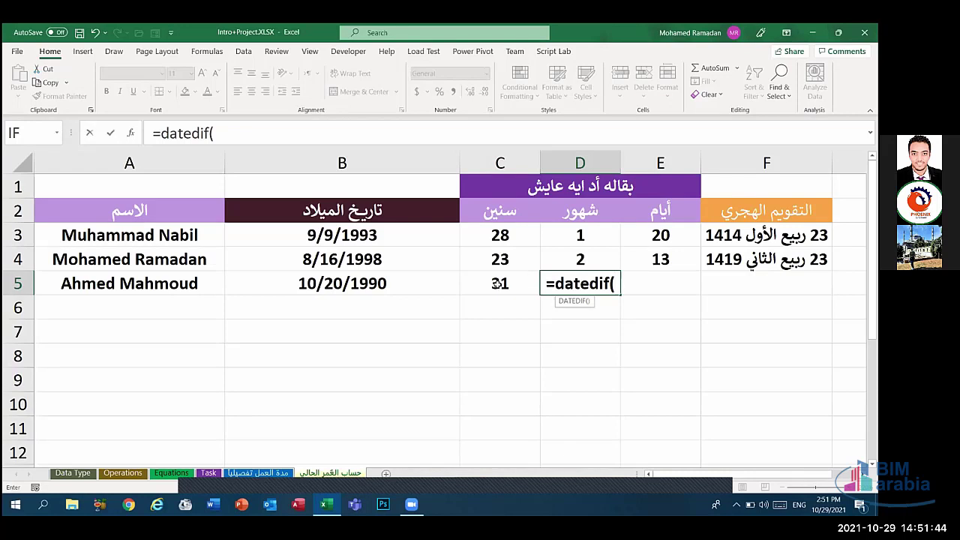
{"action": "left_click", "coordinate": [396, 285]}
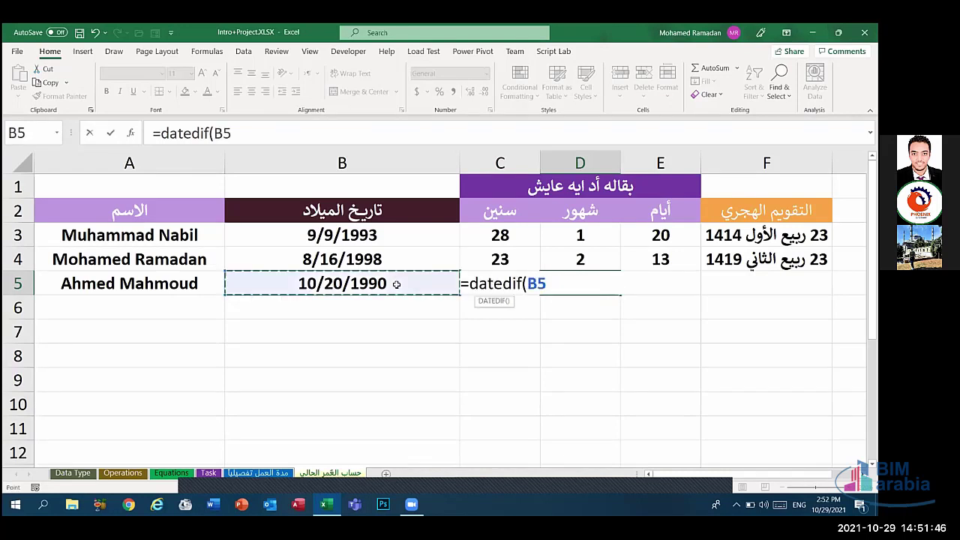
{"action": "type", "text": ","}
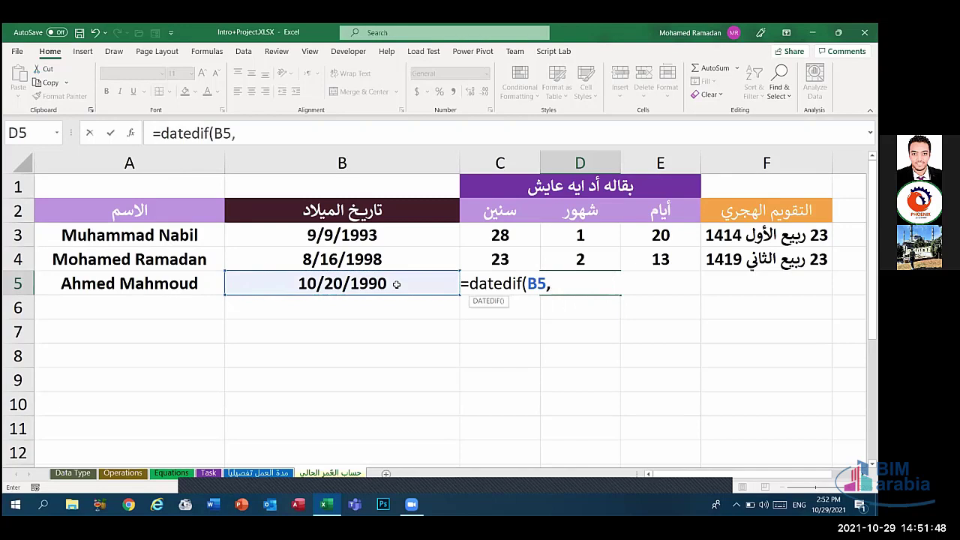
{"action": "type", "text": "today"}
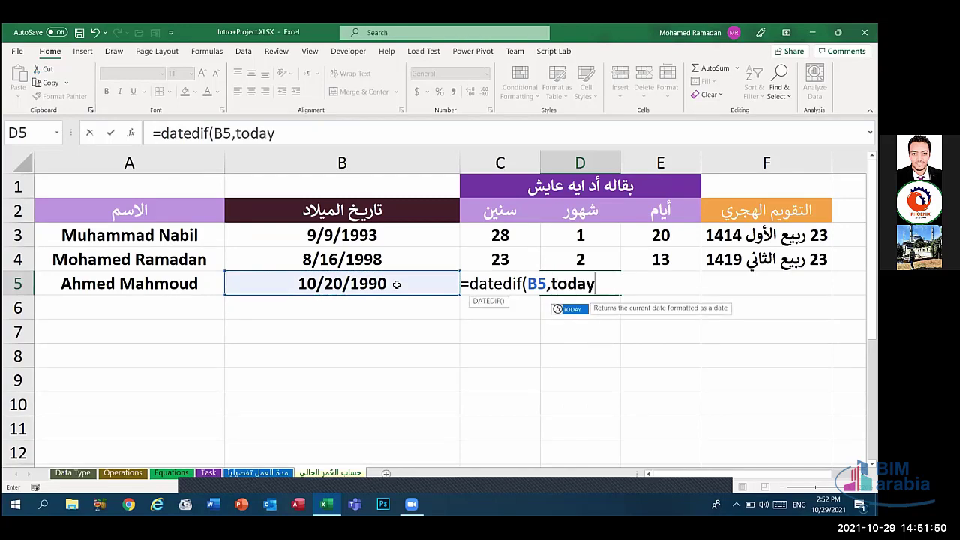
{"action": "type", "text": "()"}
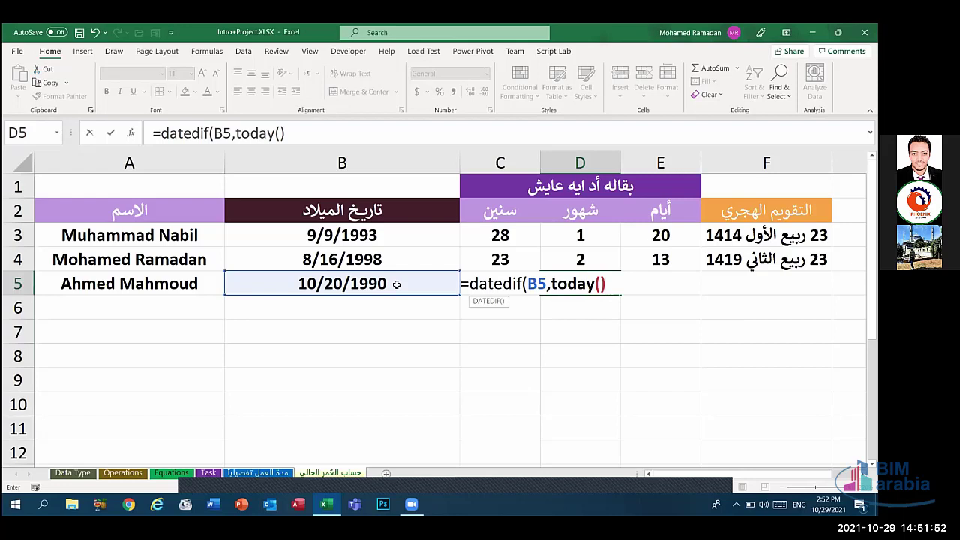
{"action": "type", "text": ",\""}
{"action": "type", "text": "y"}
{"action": "type", "text": "m"}
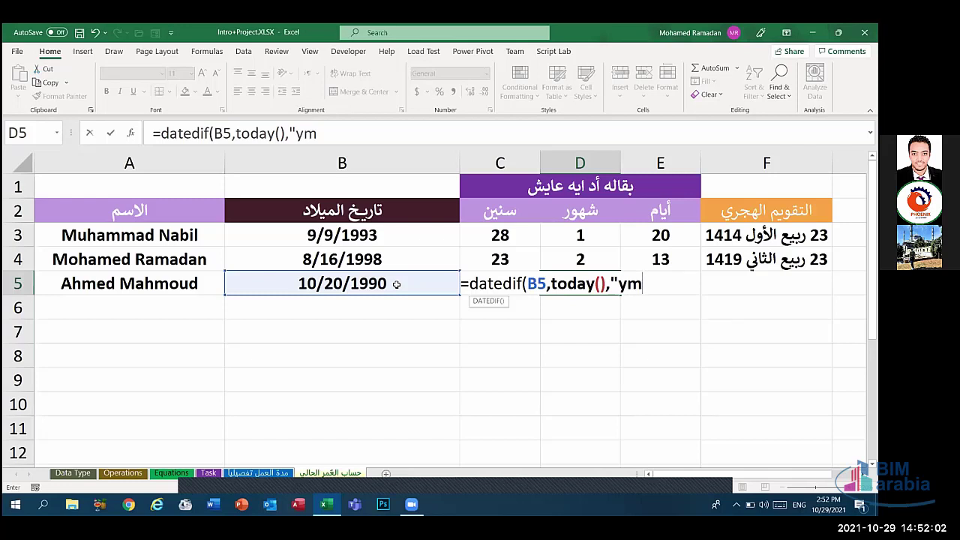
{"action": "type", "text": "\""}
{"action": "type", "text": ")"}
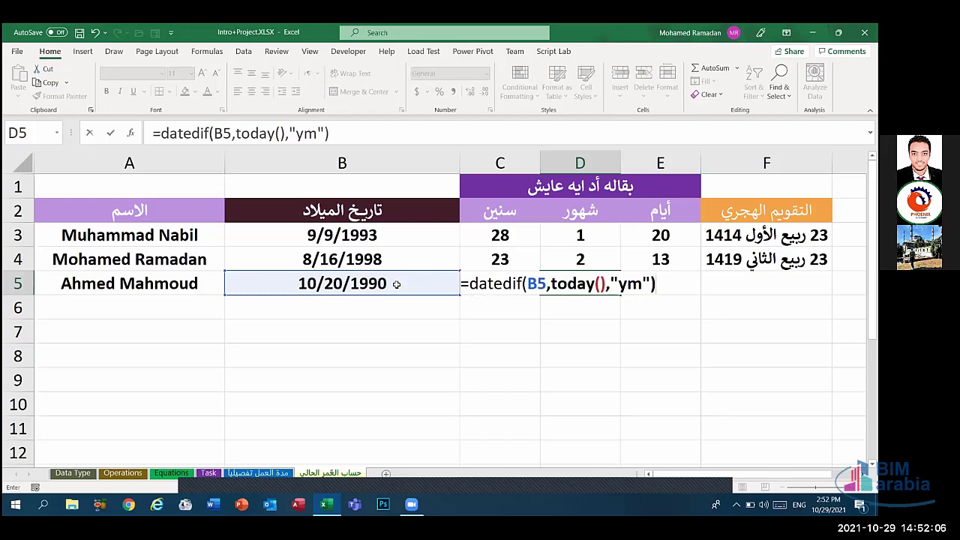
{"action": "key", "text": "Return"}
{"action": "key", "text": "Up"}
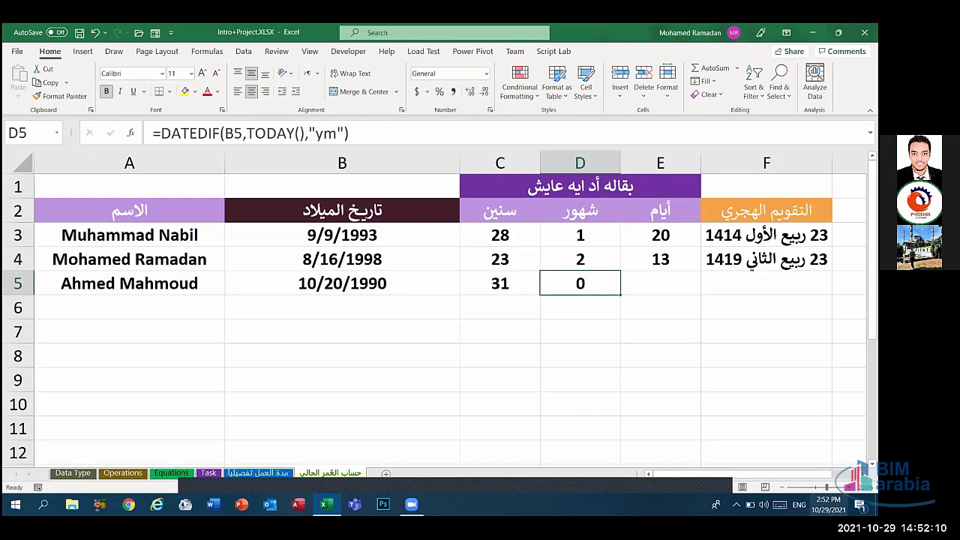
{"action": "mouse_move", "coordinate": [825, 504]}
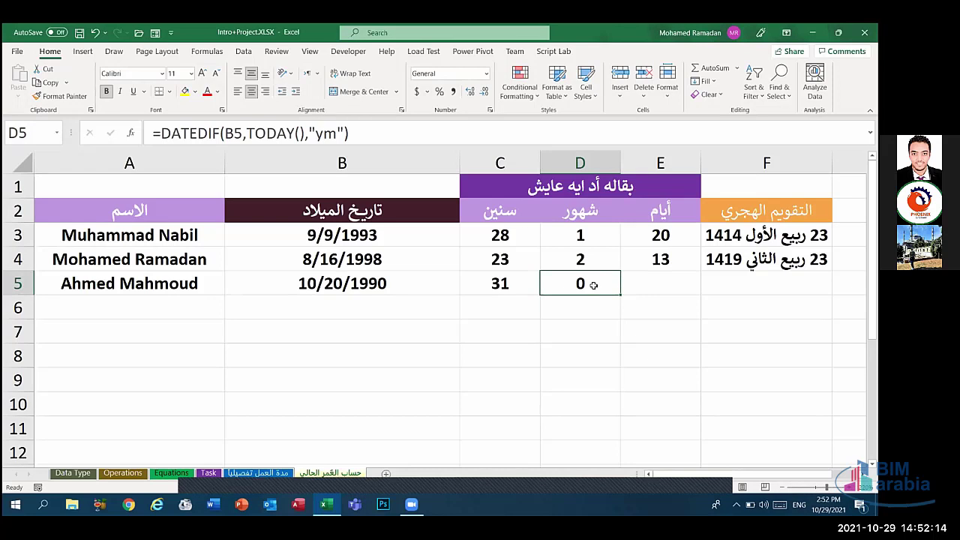
{"action": "left_click", "coordinate": [644, 283]}
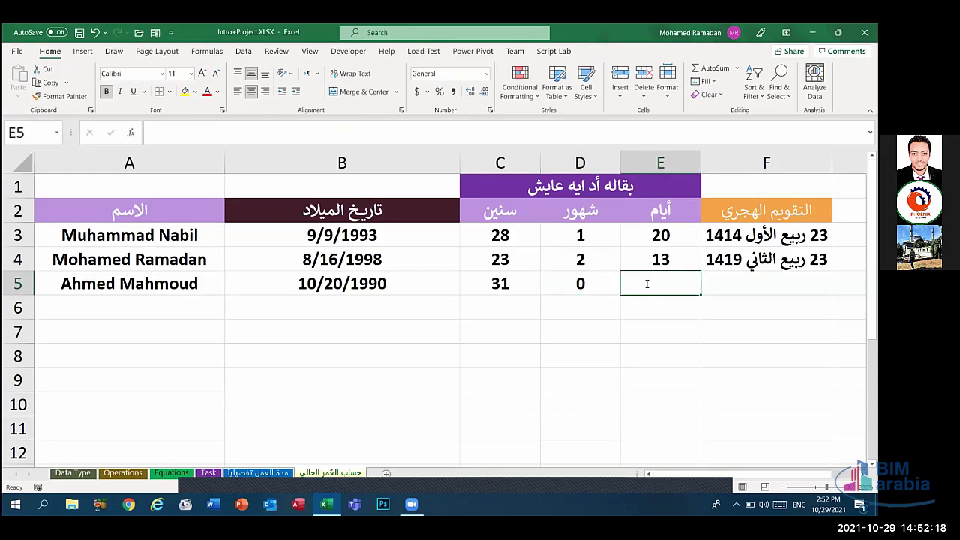
- Enter =DATEDIF(B5,TODAY(),"md") in E5 for 9 days, then check C5, E5 and F3
{"action": "type", "text": "="}
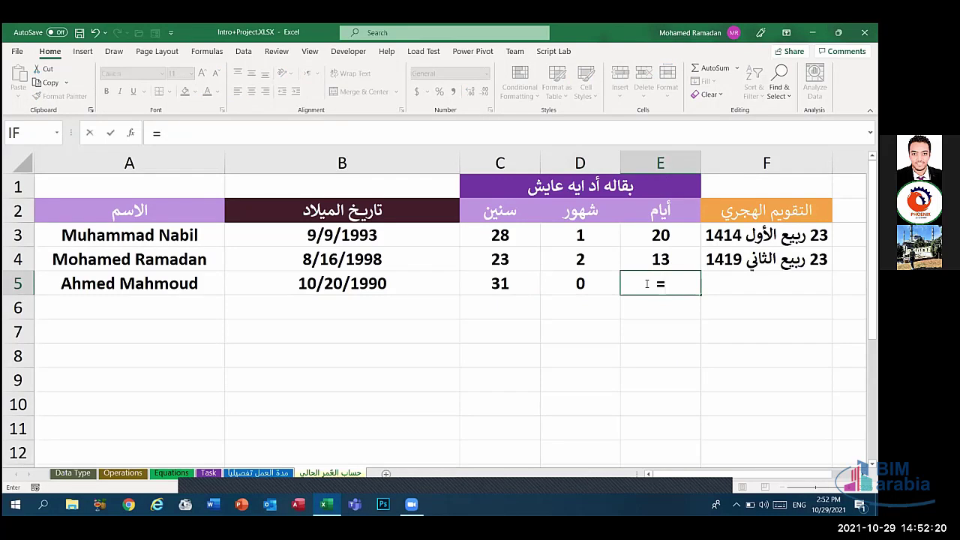
{"action": "type", "text": "datedi"}
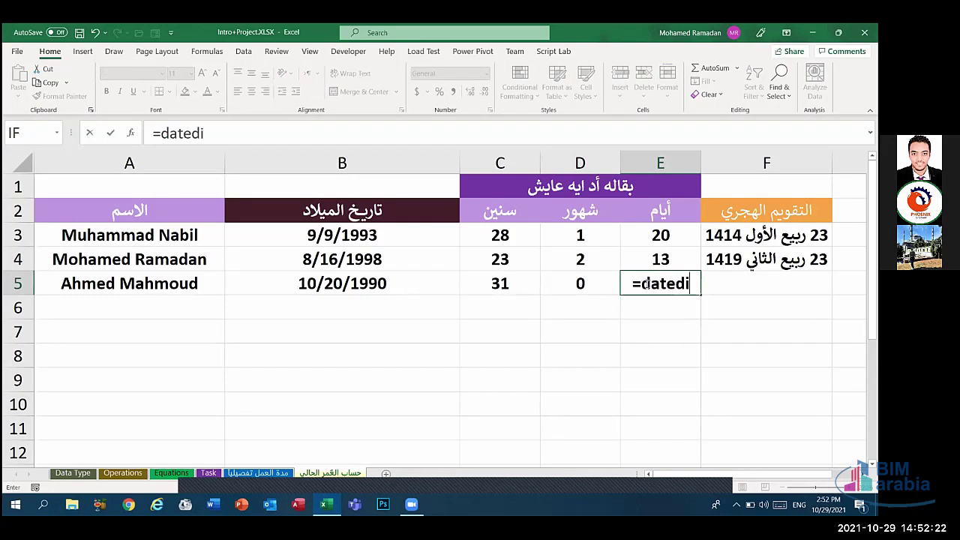
{"action": "type", "text": "f("}
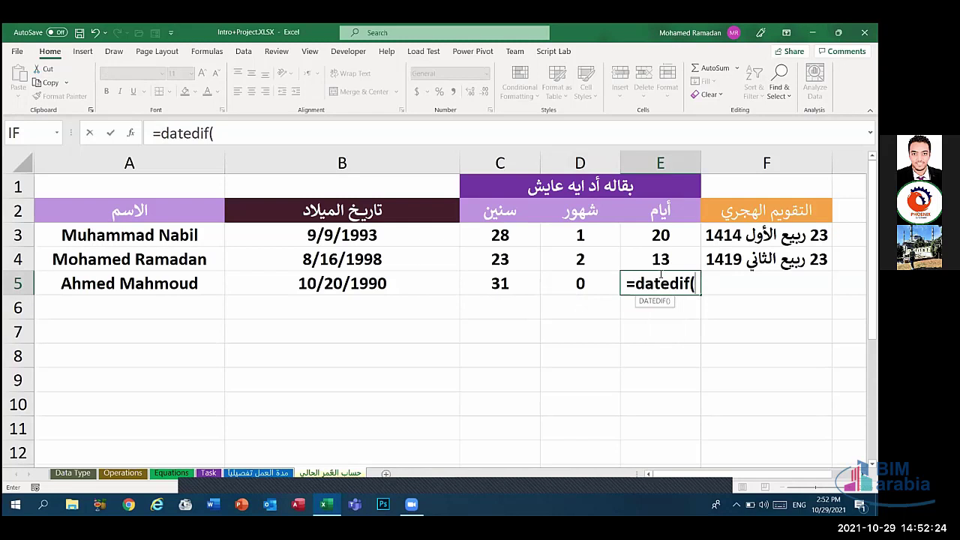
{"action": "left_click", "coordinate": [390, 278]}
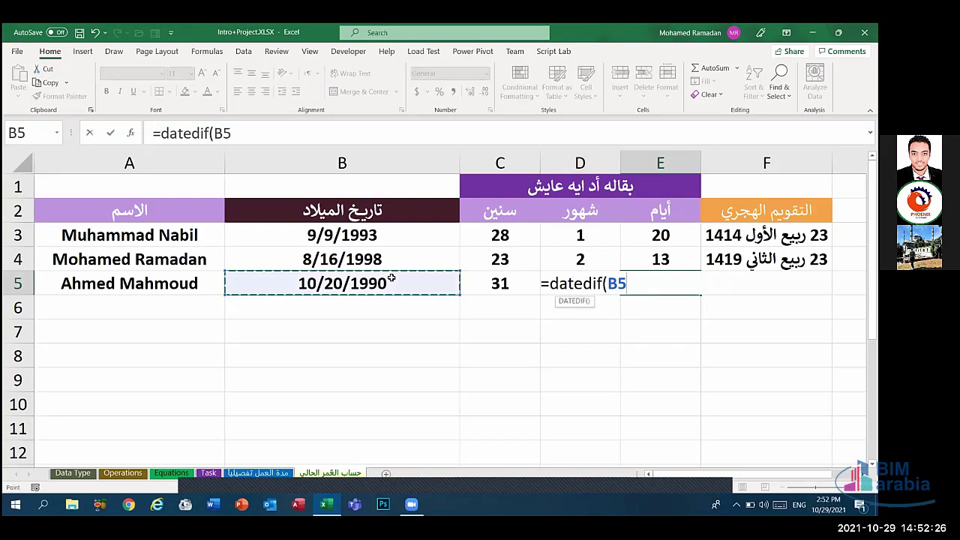
{"action": "type", "text": ",to"}
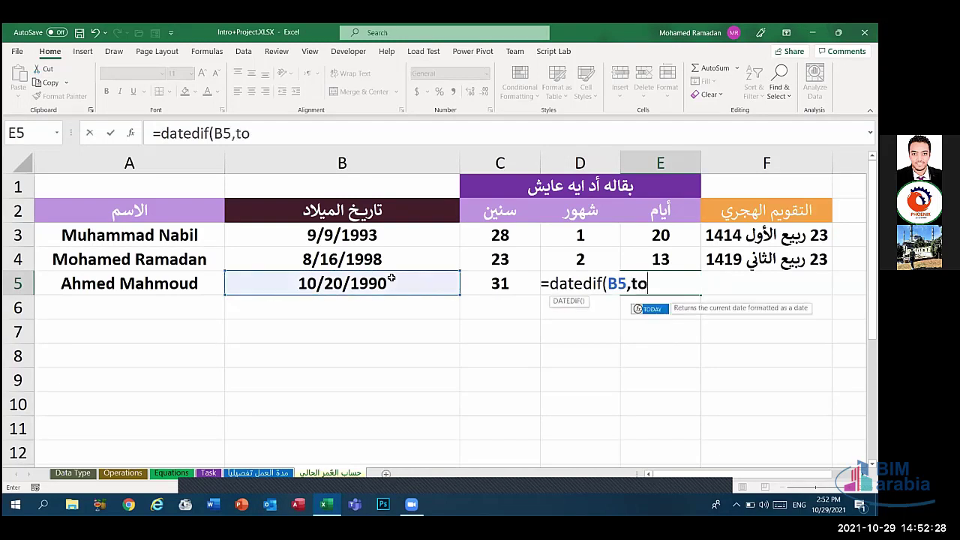
{"action": "type", "text": "day"}
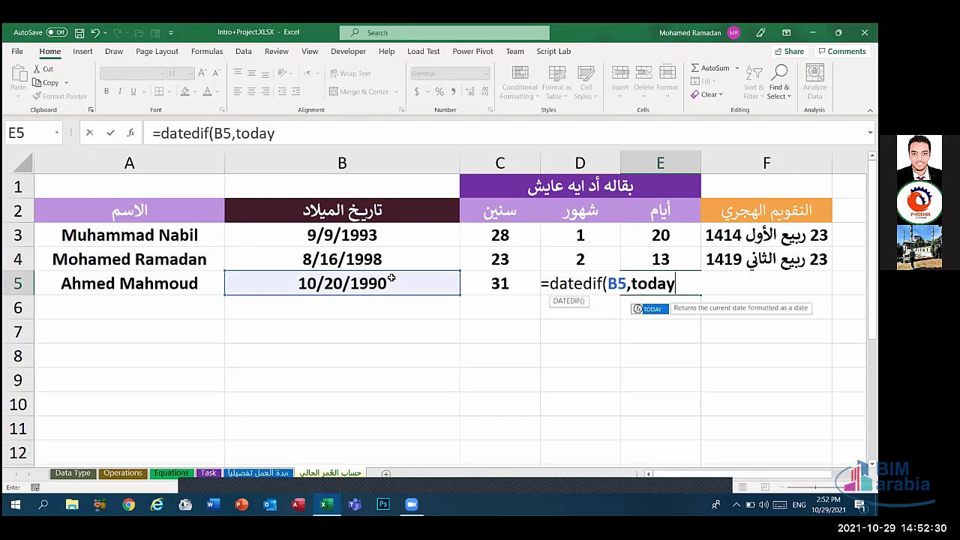
{"action": "type", "text": "(),"}
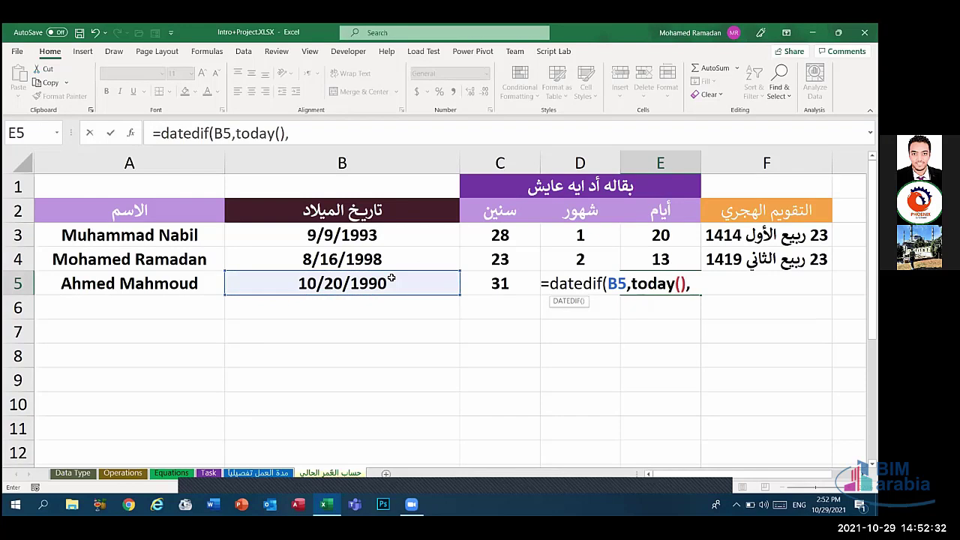
{"action": "type", "text": "\""}
{"action": "type", "text": "md"}
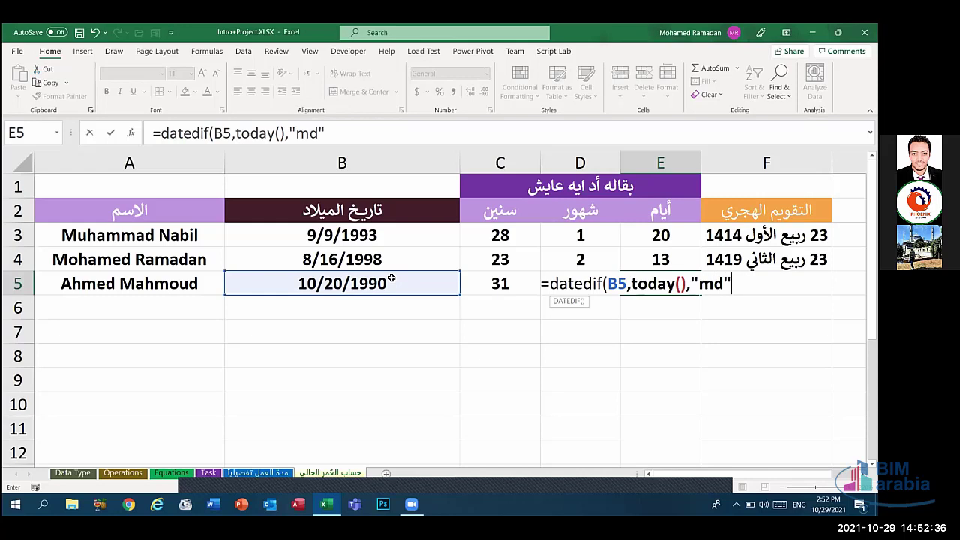
{"action": "key", "text": "Return"}
{"action": "left_click", "coordinate": [515, 282]}
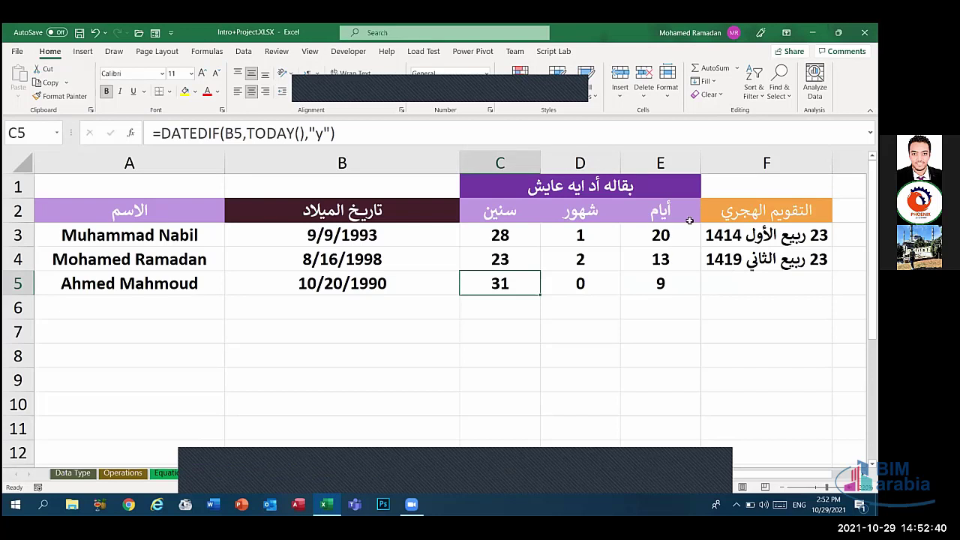
{"action": "left_click", "coordinate": [663, 283]}
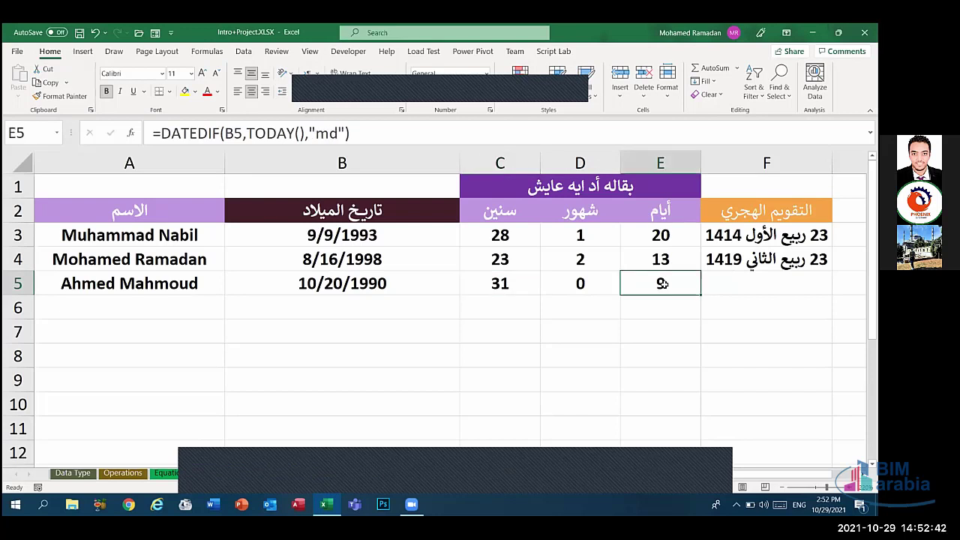
{"action": "left_click", "coordinate": [741, 240]}
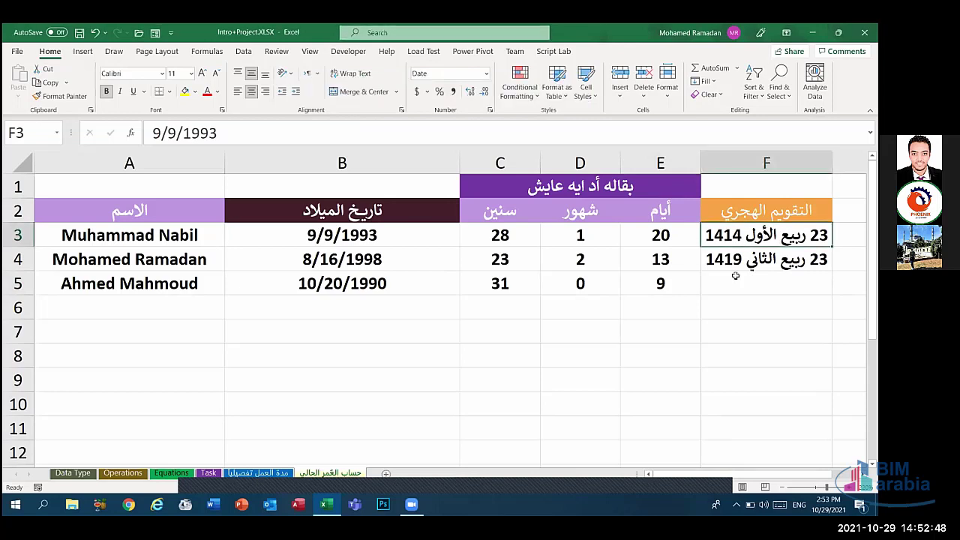
- Copy the birth date 10/20/1990 from B5 and paste it into F5
{"action": "double_click", "coordinate": [364, 287]}
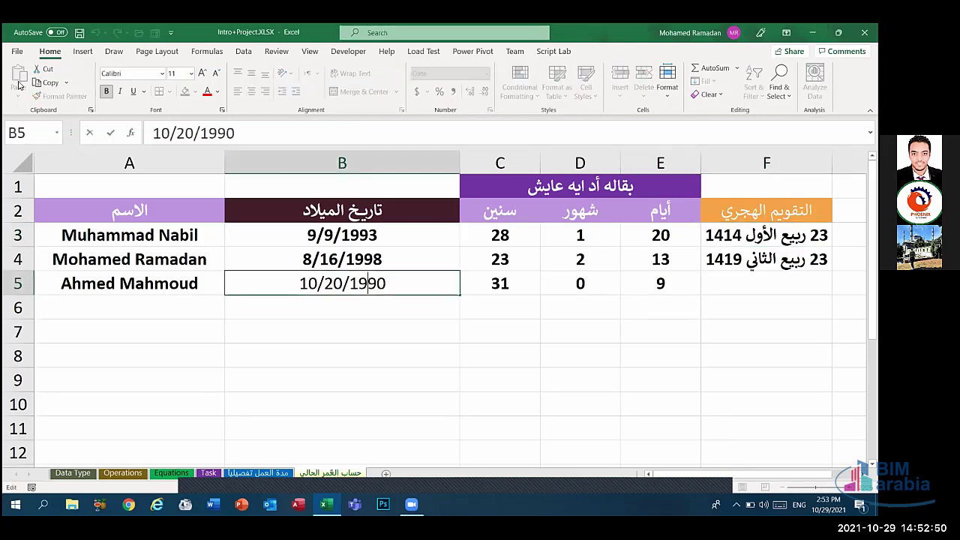
{"action": "left_click", "coordinate": [756, 284]}
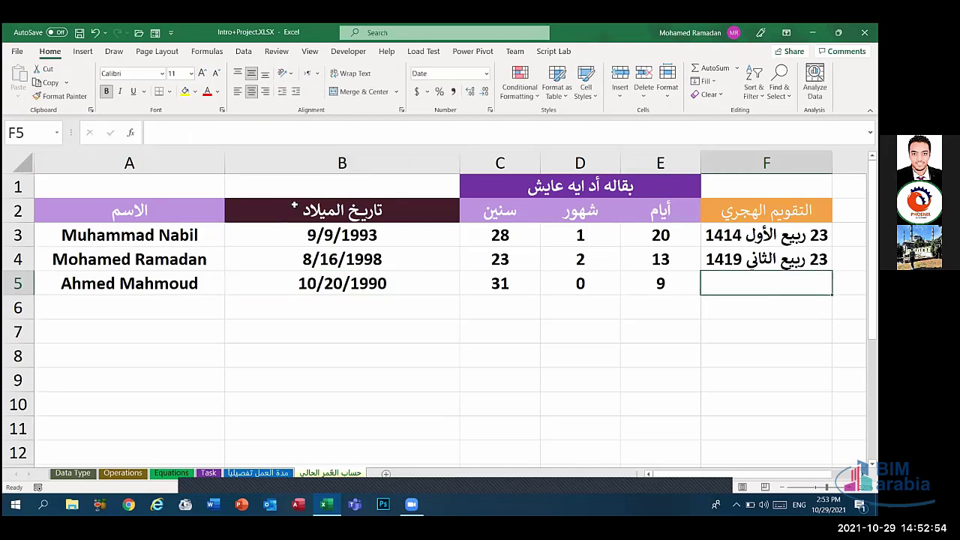
{"action": "left_click", "coordinate": [363, 282]}
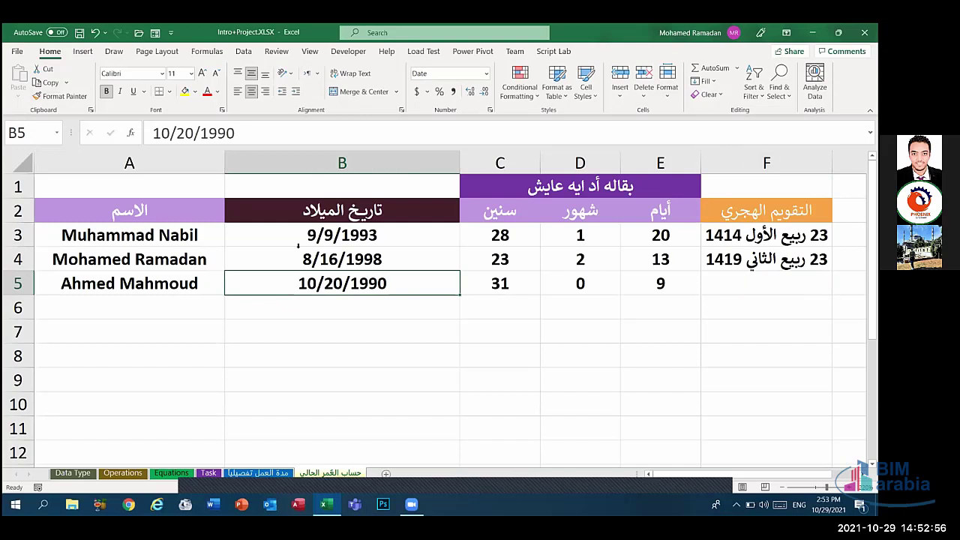
{"action": "key", "text": "ctrl+c"}
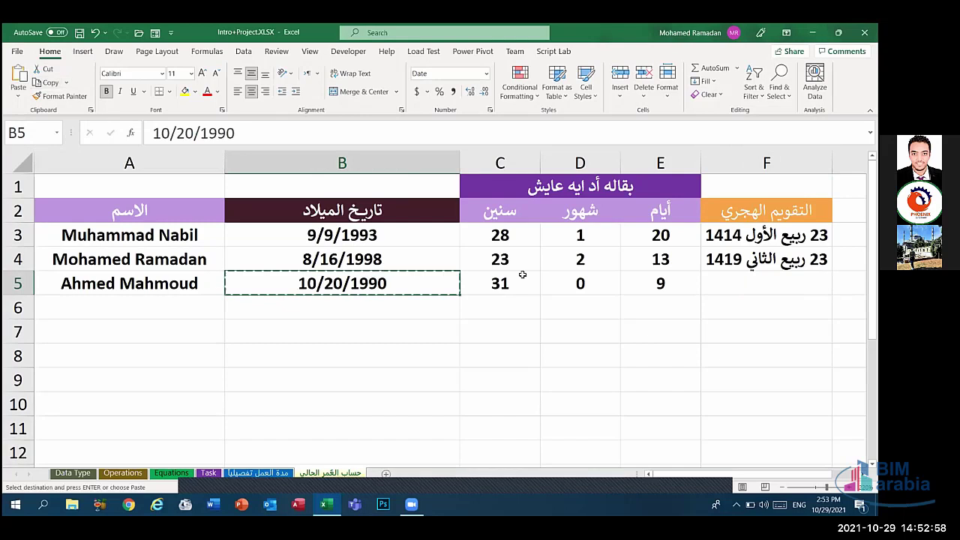
{"action": "left_click", "coordinate": [734, 285]}
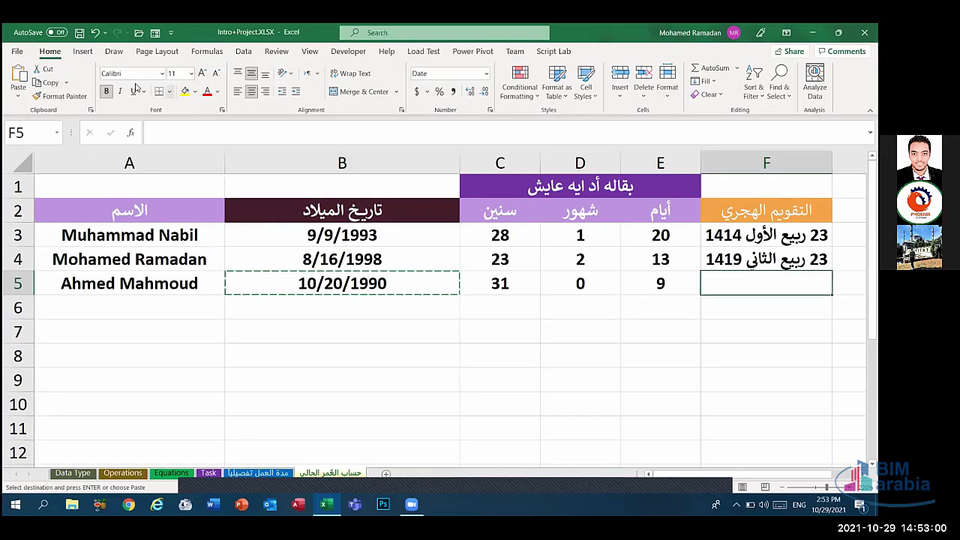
{"action": "left_click", "coordinate": [18, 75]}
{"action": "left_click", "coordinate": [617, 324]}
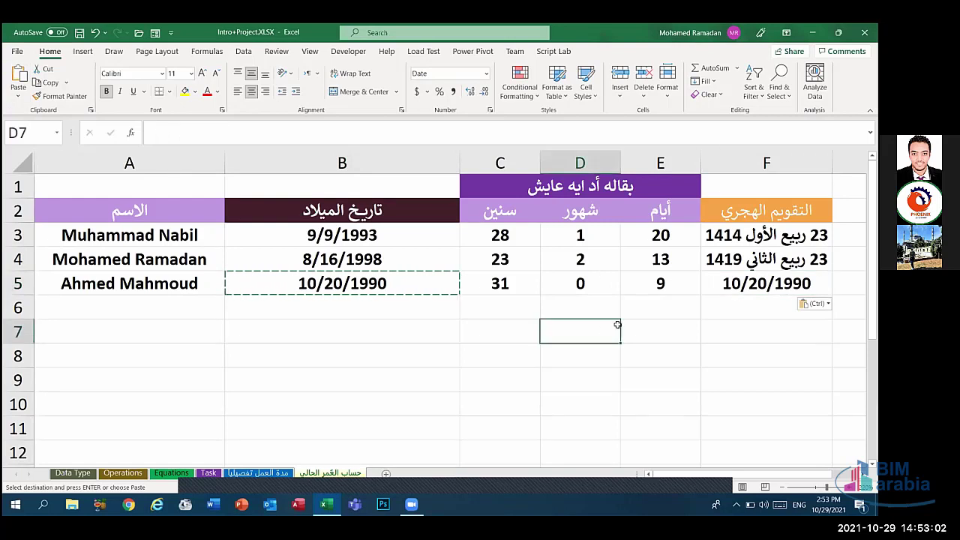
{"action": "left_click", "coordinate": [739, 292]}
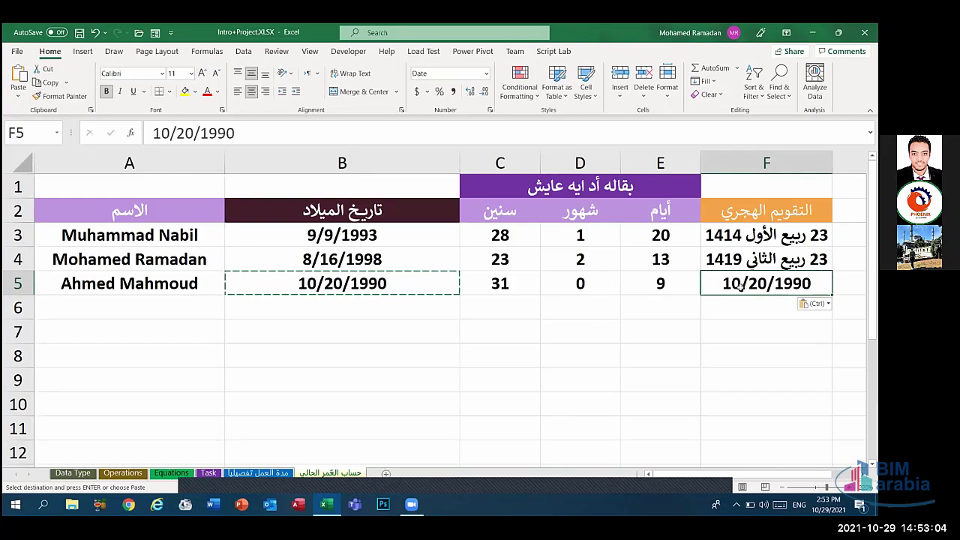
- Open the More Number Formats settings for F5 from the Number Format list
{"action": "left_click", "coordinate": [488, 72]}
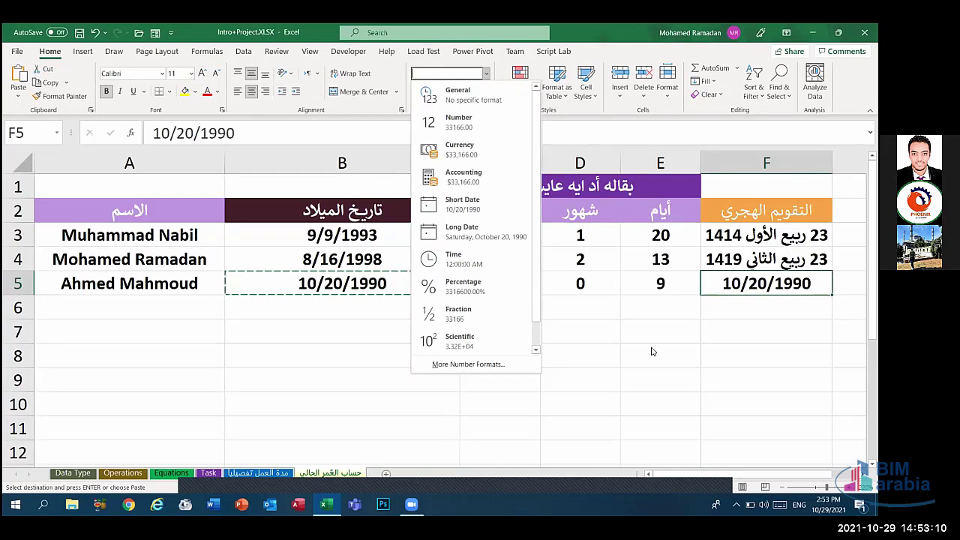
{"action": "key", "text": "Escape"}
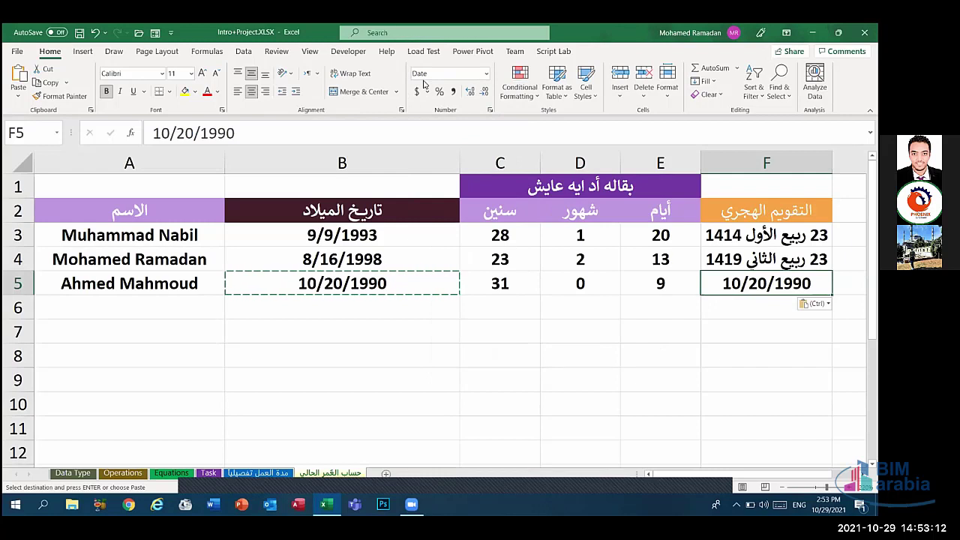
{"action": "left_click", "coordinate": [486, 73]}
{"action": "left_click", "coordinate": [435, 368]}
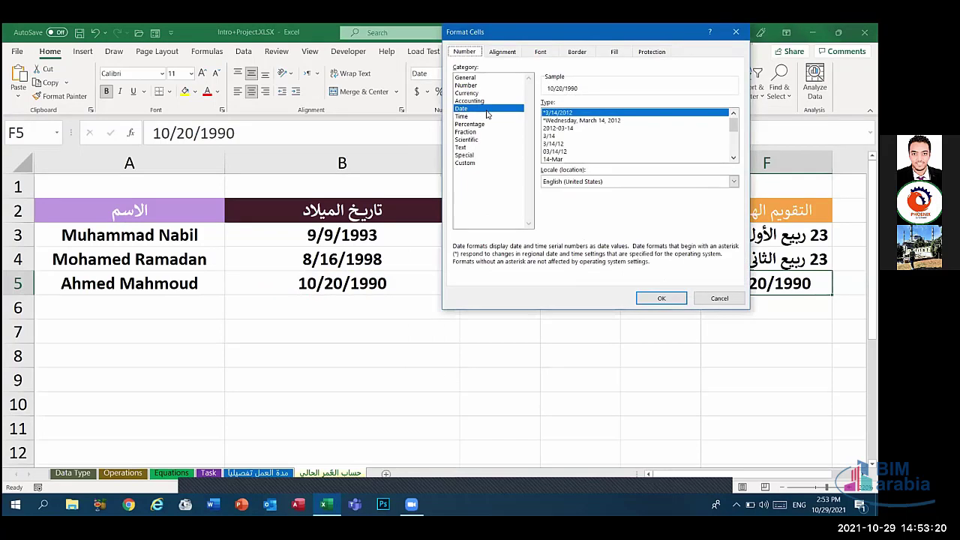
- Set Locale to Arabic (Egypt) and Calendar type to Hijri so F5 reads 1/04/1411
{"action": "left_click", "coordinate": [572, 182]}
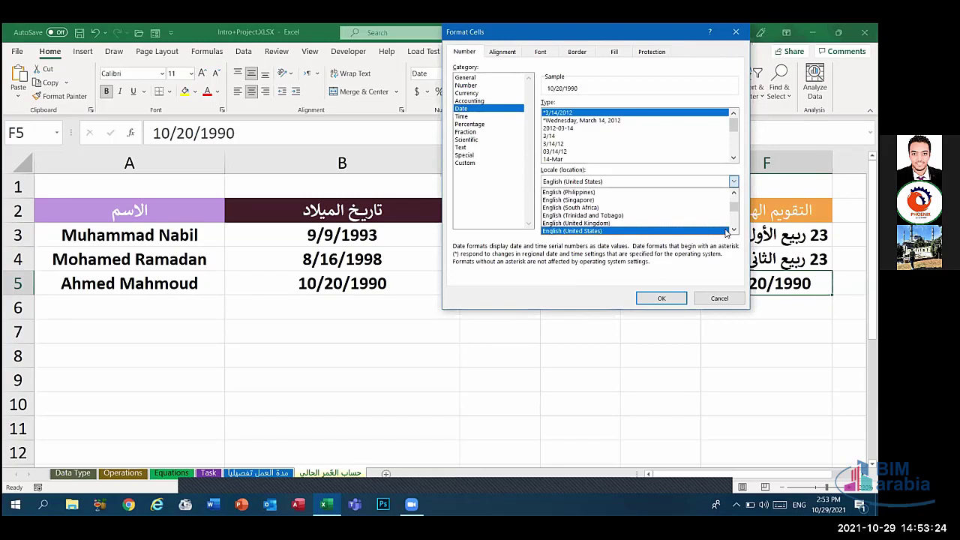
{"action": "left_click_drag", "start_coordinate": [733, 209], "coordinate": [733, 194]}
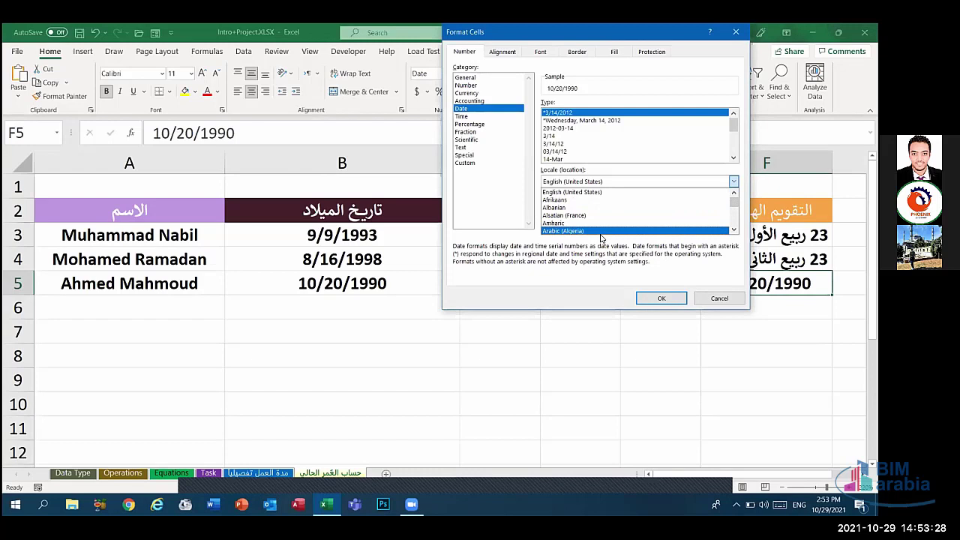
{"action": "left_click", "coordinate": [733, 230]}
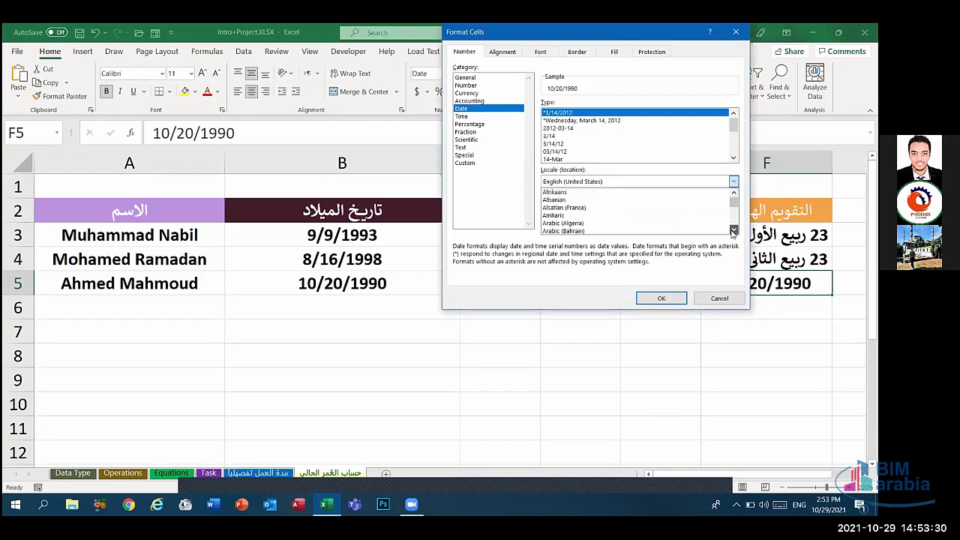
{"action": "left_click", "coordinate": [733, 231]}
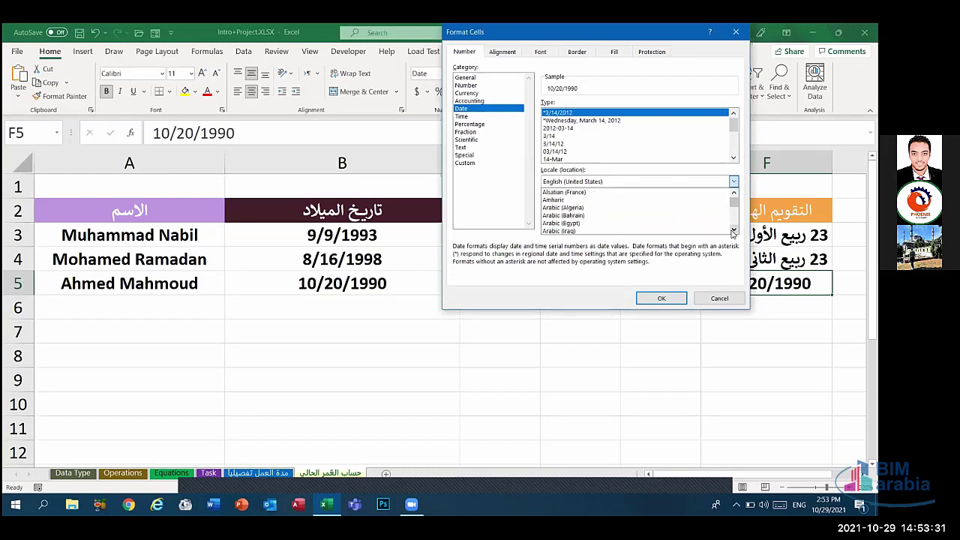
{"action": "left_click", "coordinate": [550, 223]}
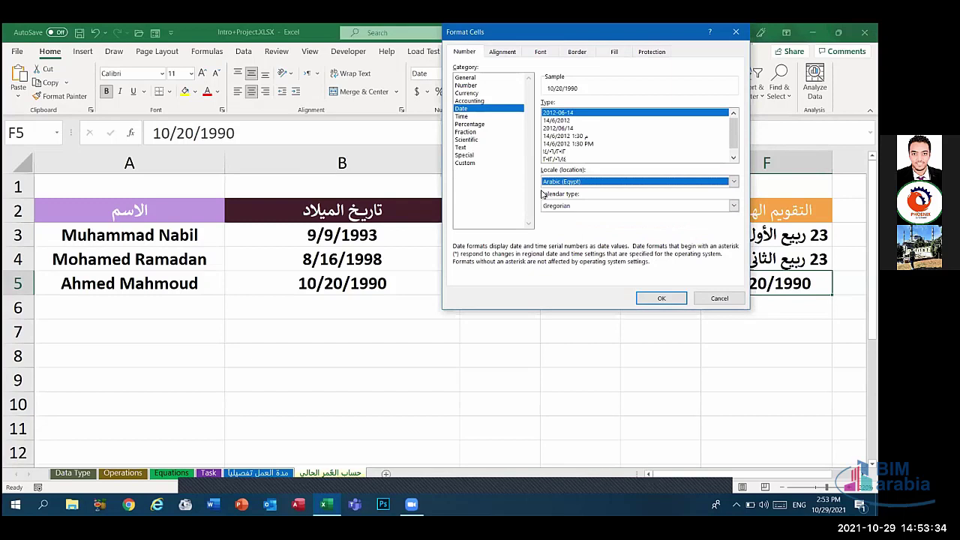
{"action": "left_click", "coordinate": [578, 208]}
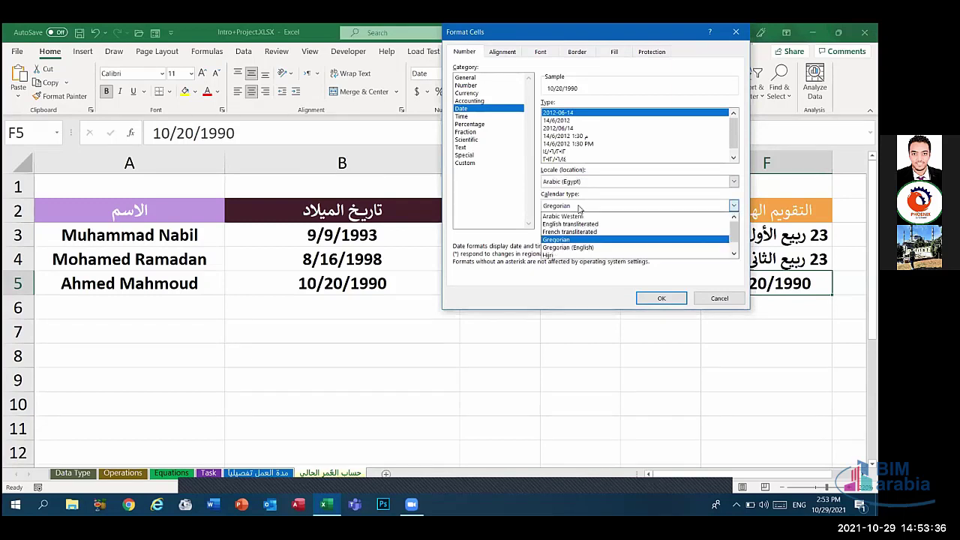
{"action": "left_click", "coordinate": [558, 256]}
{"action": "left_click", "coordinate": [661, 298]}
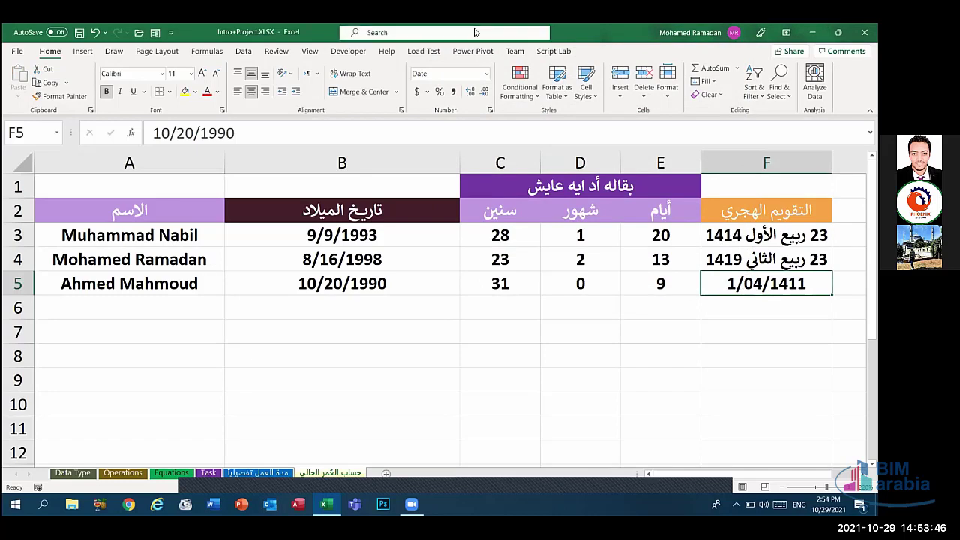
- Apply the Hijri date type '٢٥ رجب ١٤٣٣' with the spelled-out month to F5
{"action": "left_click", "coordinate": [485, 73]}
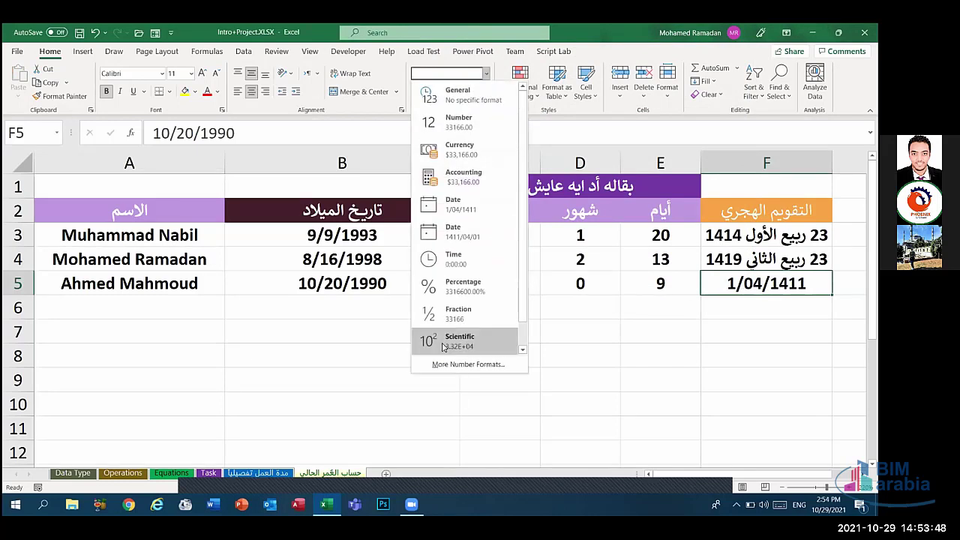
{"action": "left_click", "coordinate": [442, 362]}
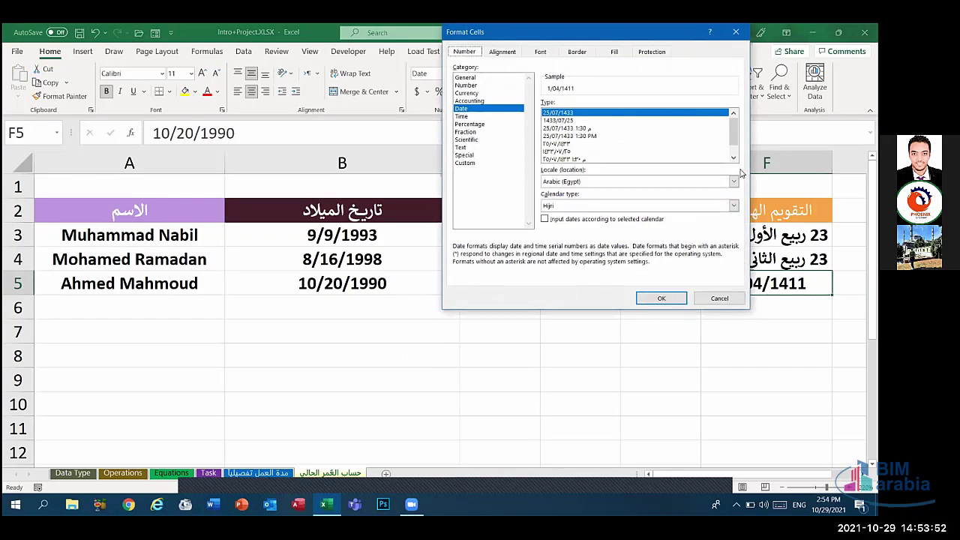
{"action": "left_click", "coordinate": [734, 159]}
{"action": "left_click", "coordinate": [733, 158]}
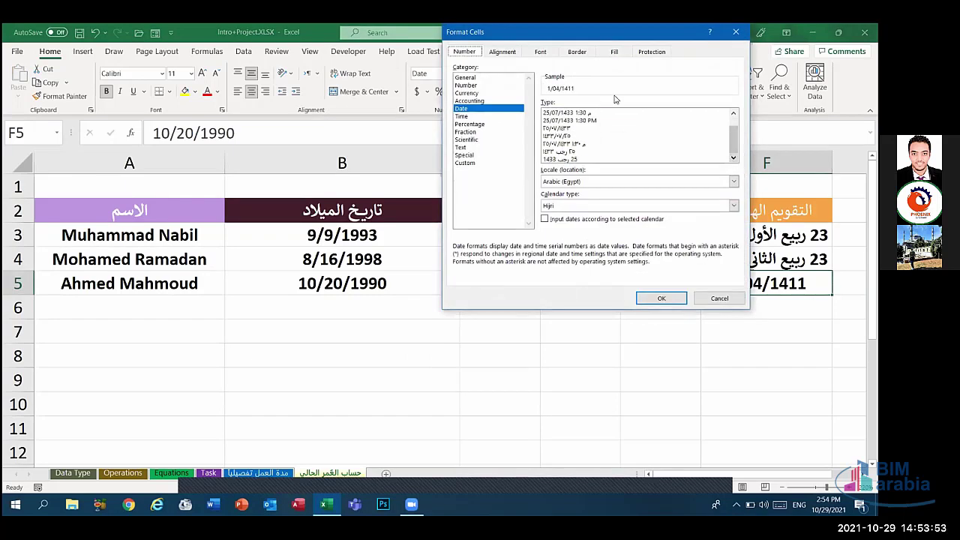
{"action": "left_click", "coordinate": [560, 153]}
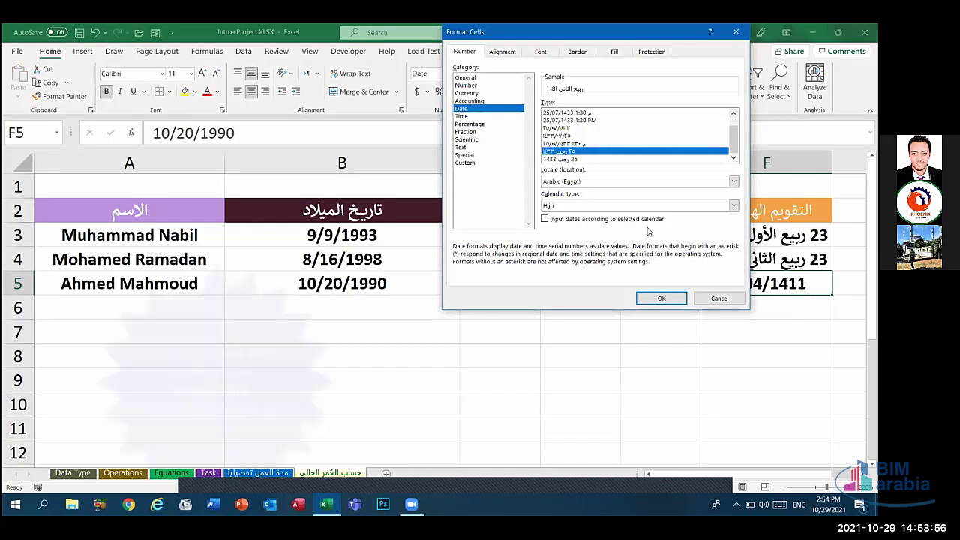
{"action": "left_click", "coordinate": [657, 297]}
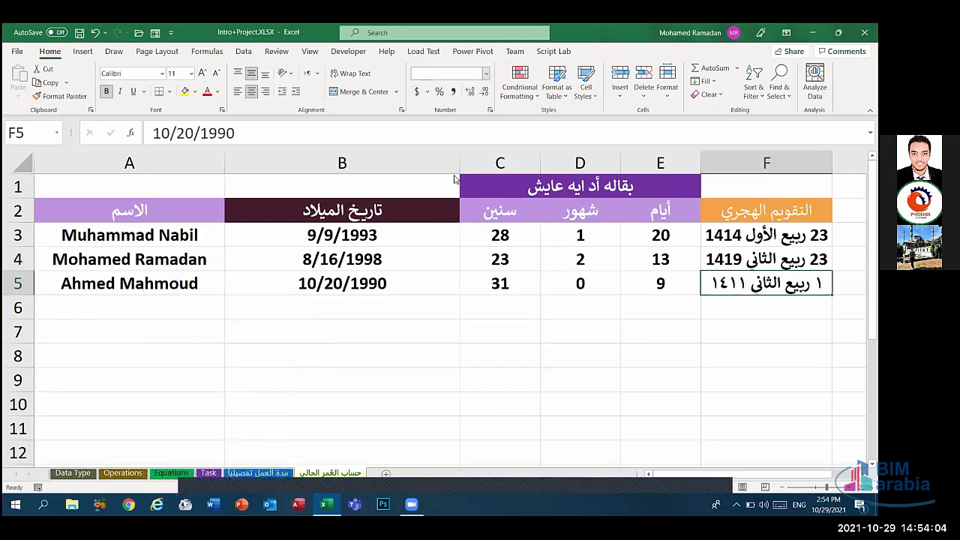
- Reconfirm the Hijri calendar in Format Cells so F5 shows ١ ربيع الثاني ١٤١١
{"action": "left_click", "coordinate": [486, 73]}
{"action": "left_click", "coordinate": [458, 365]}
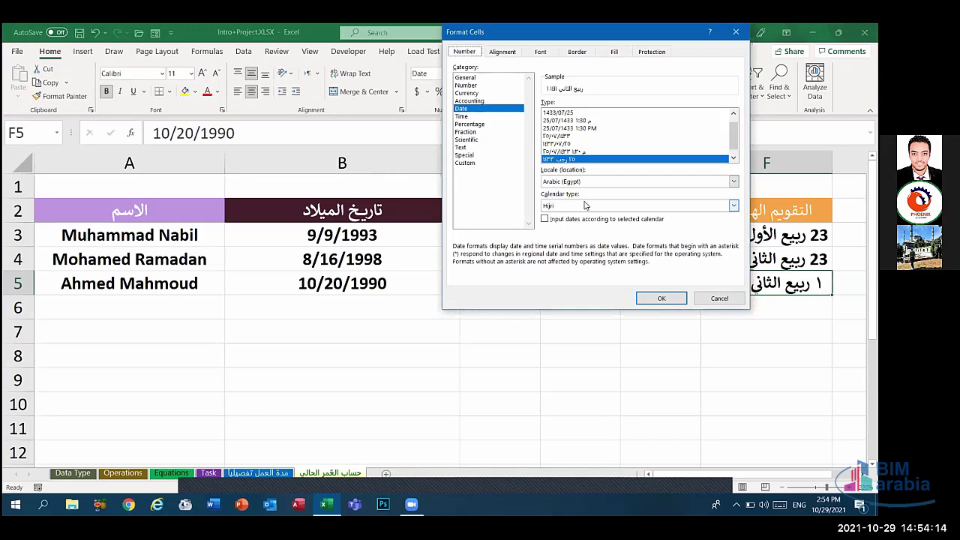
{"action": "left_click", "coordinate": [585, 205]}
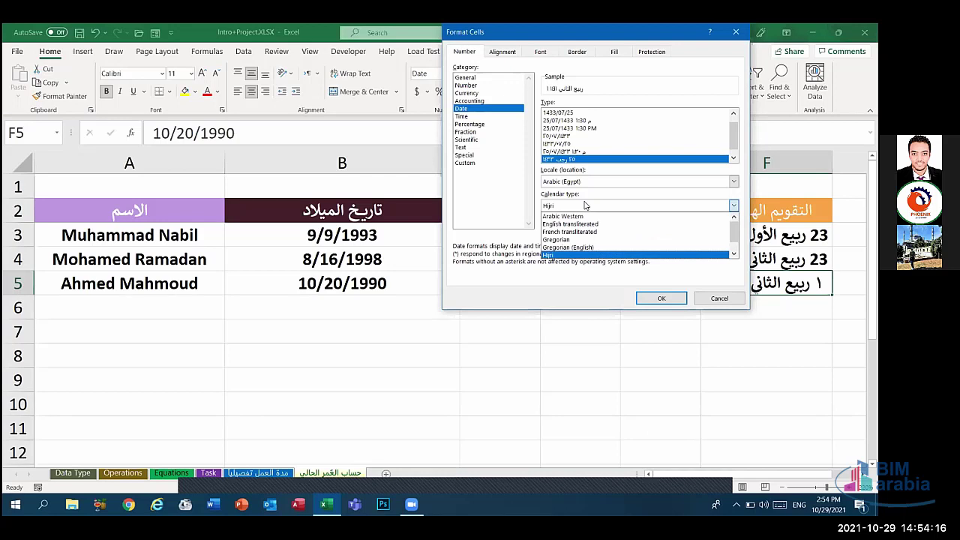
{"action": "left_click", "coordinate": [554, 61]}
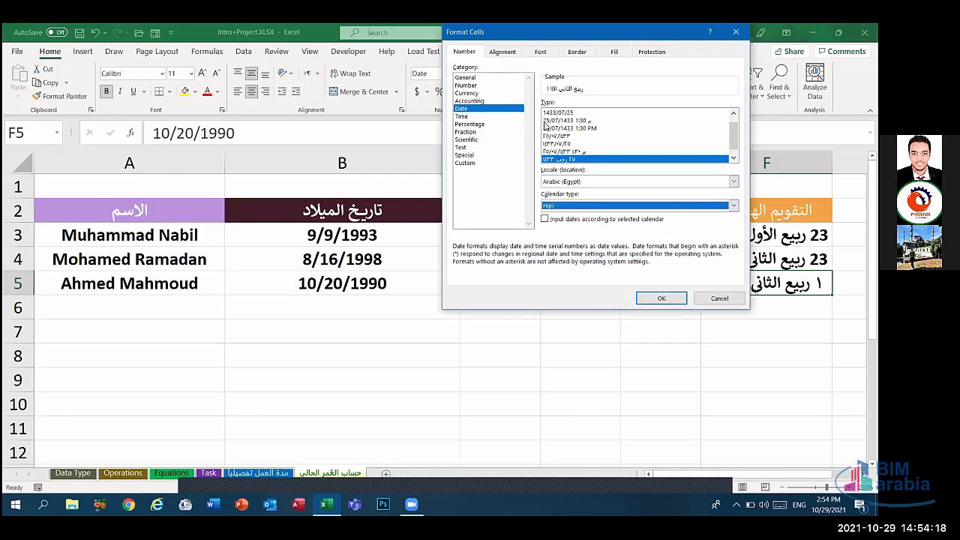
{"action": "left_click", "coordinate": [661, 297]}
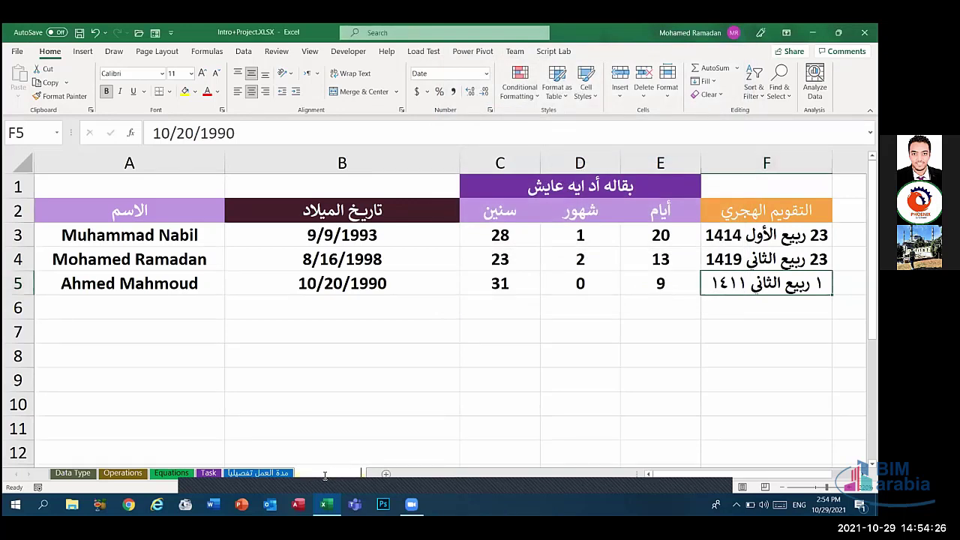
- On the Task sheet, review the total, average, highest and lowest salary formulas in M5–M11
{"action": "left_click", "coordinate": [283, 409]}
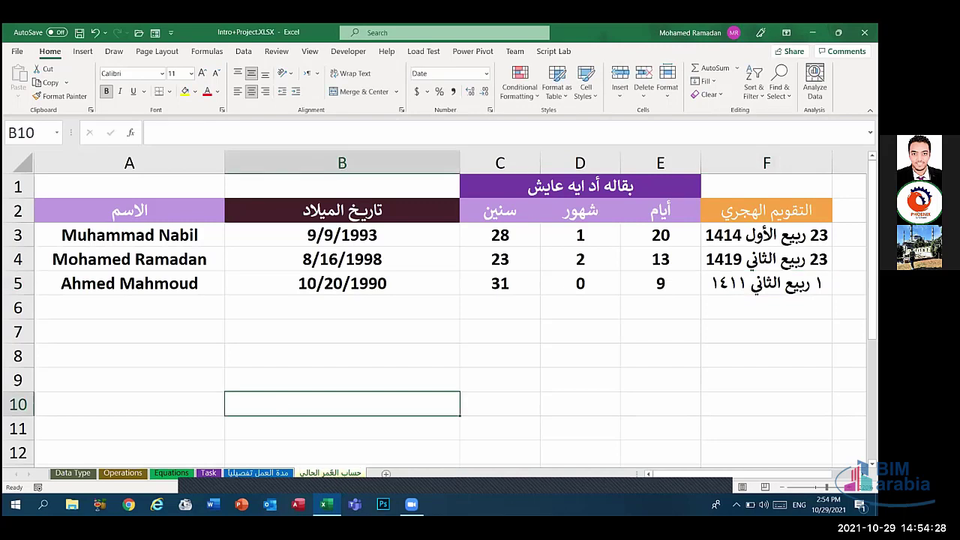
{"action": "left_click", "coordinate": [262, 473]}
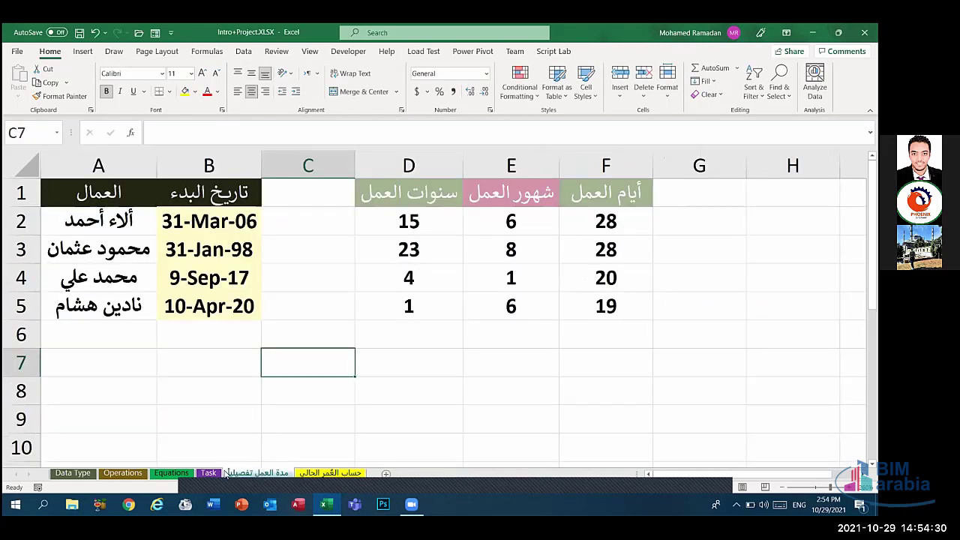
{"action": "key", "text": "ctrl+Page_Up"}
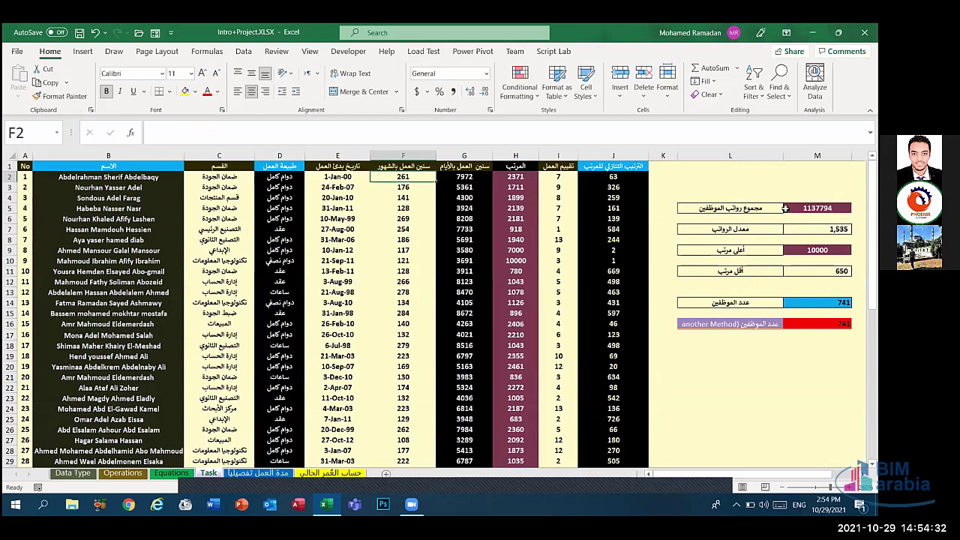
{"action": "left_click", "coordinate": [818, 208]}
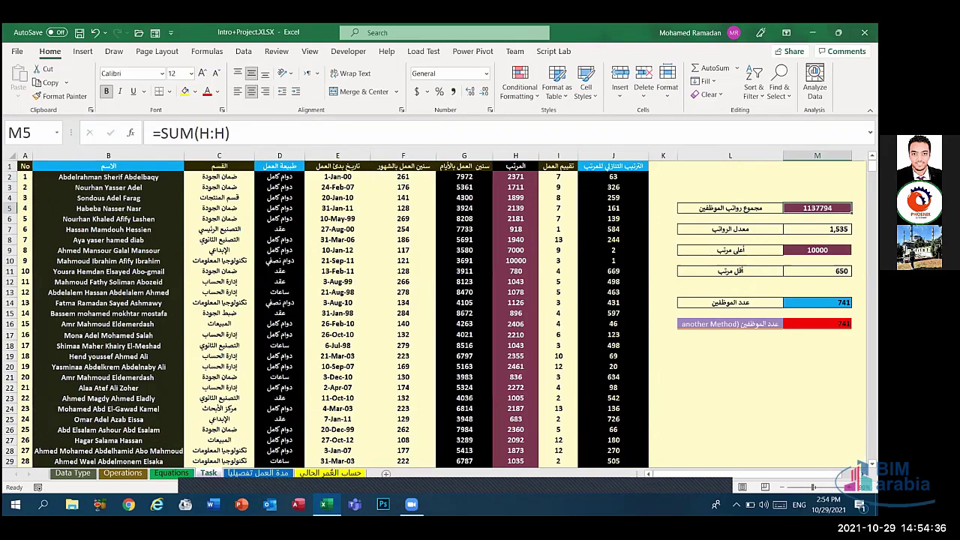
{"action": "left_click", "coordinate": [817, 229]}
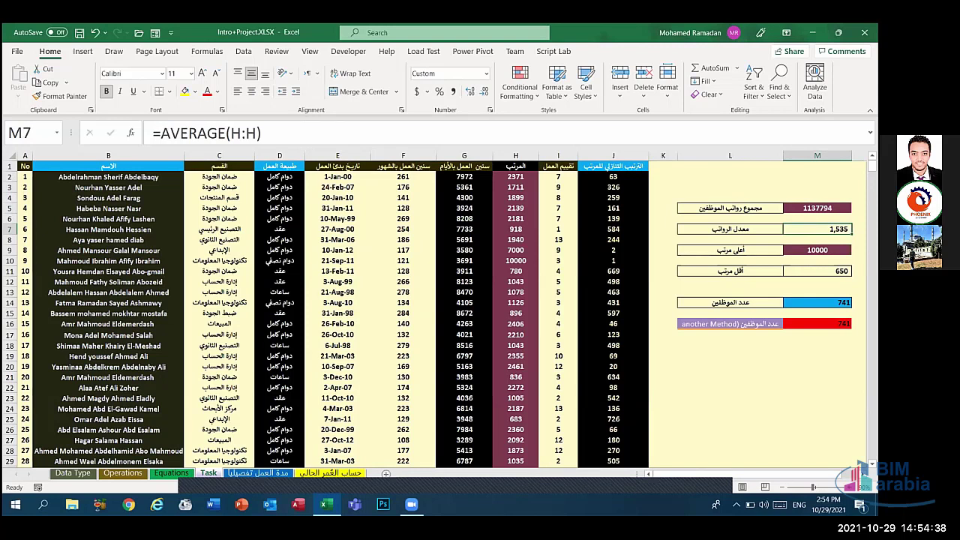
{"action": "key", "text": "Down"}
{"action": "key", "text": "Down"}
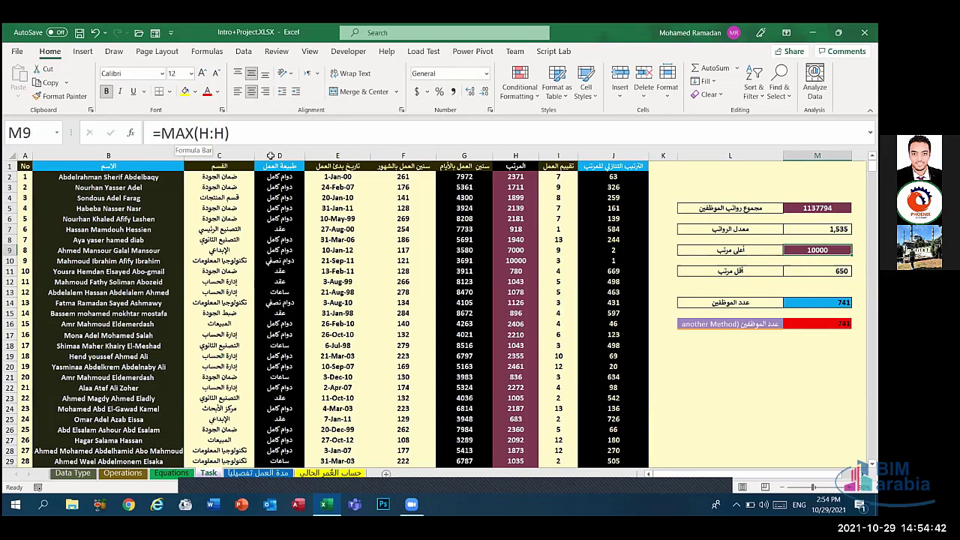
{"action": "key", "text": "Down"}
{"action": "key", "text": "Down"}
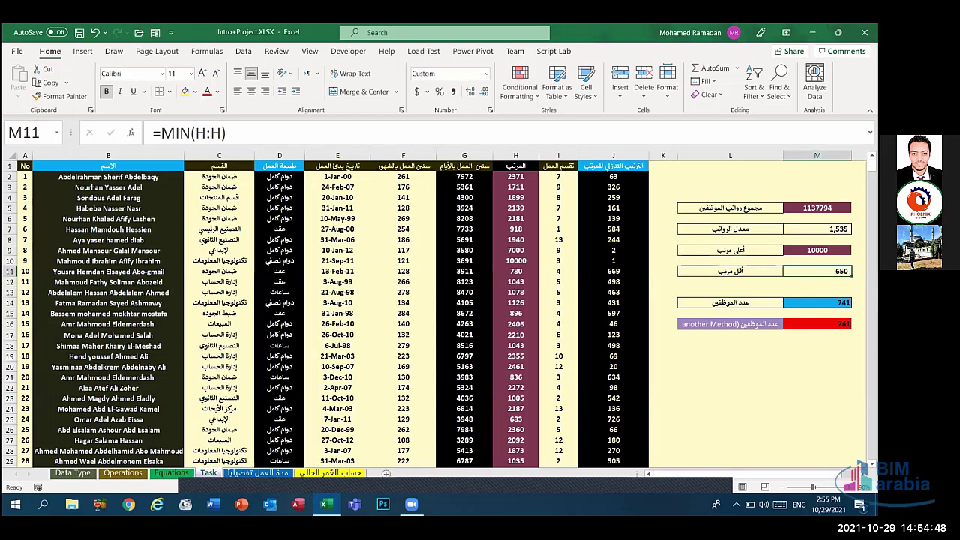
- Check the employee count formulas in M14 and M16, then switch to the Equations sheet
{"action": "left_click", "coordinate": [816, 302]}
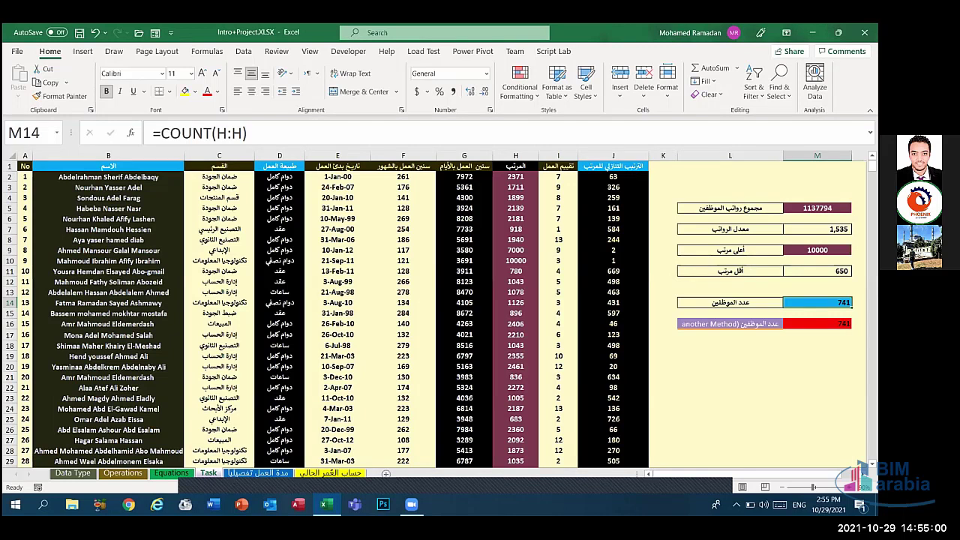
{"action": "left_click", "coordinate": [817, 323]}
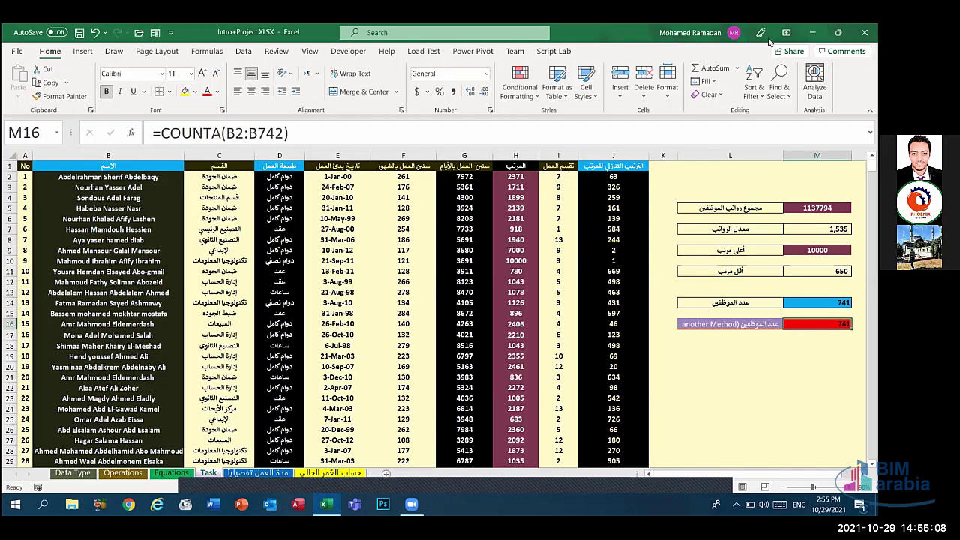
{"action": "key", "text": "ctrl+Page_Up"}
{"action": "left_click", "coordinate": [568, 410]}
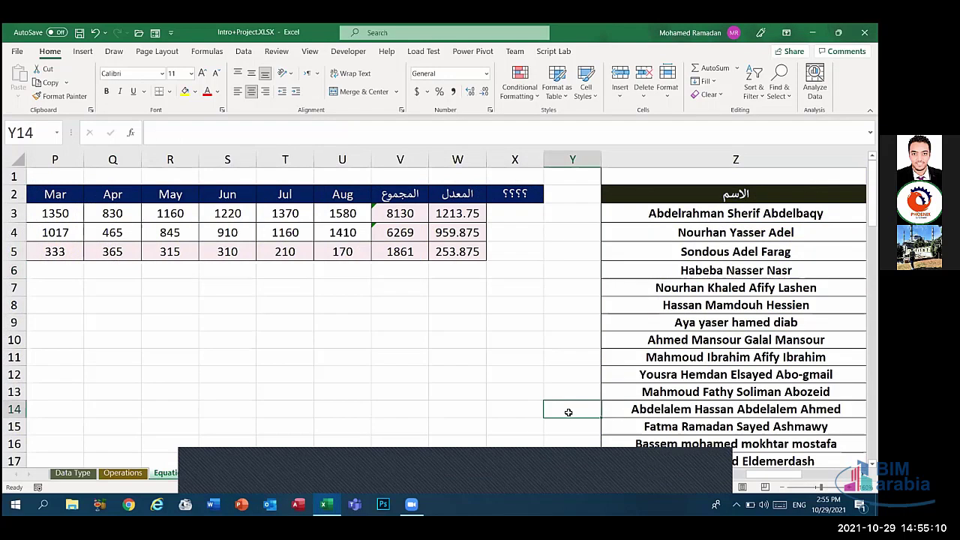
{"action": "left_click", "coordinate": [705, 305]}
{"action": "key", "text": "Right"}
{"action": "key", "text": "Right"}
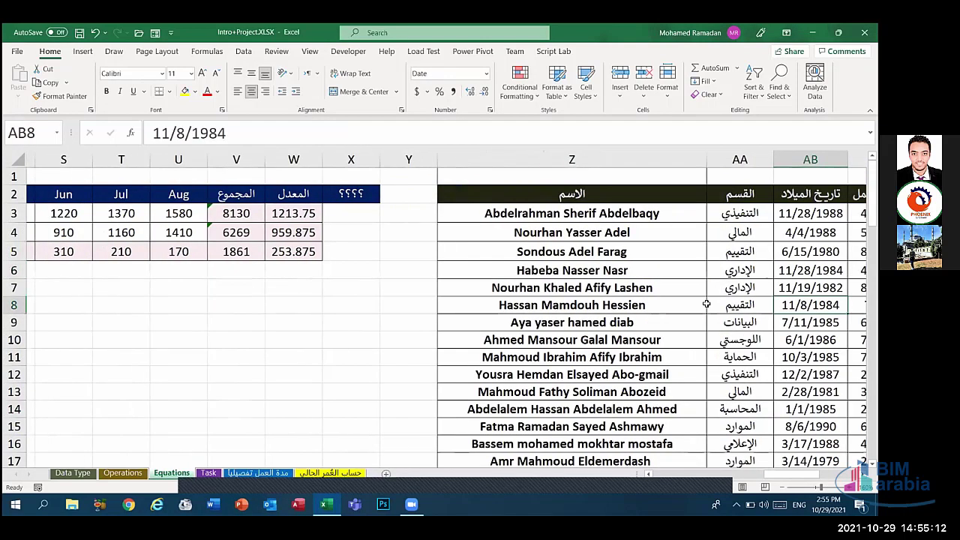
{"action": "key", "text": "Right"}
{"action": "key", "text": "Right"}
{"action": "key", "text": "Right"}
{"action": "key", "text": "Right"}
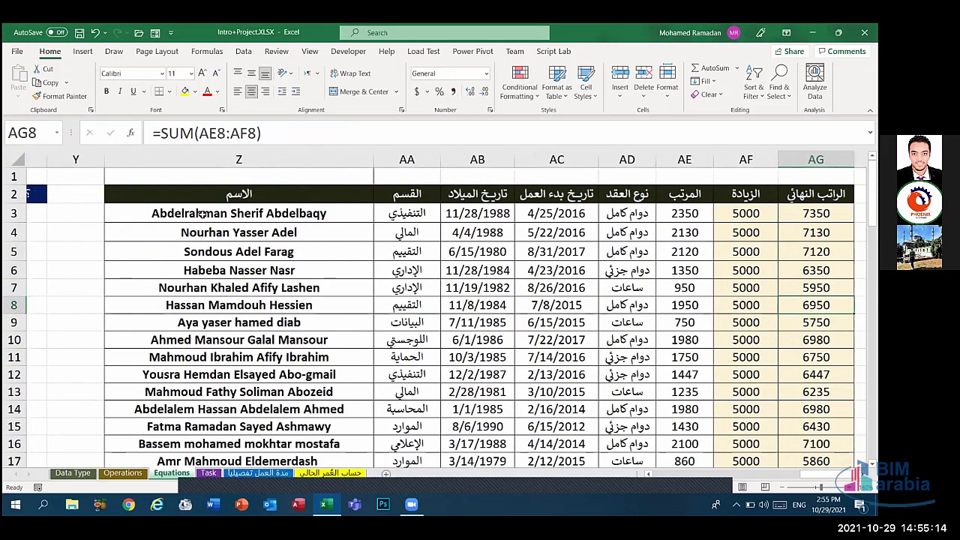
{"action": "scroll", "coordinate": [202, 213], "scroll_direction": "right", "scroll_amount": 3}
{"action": "left_click", "coordinate": [202, 213]}
{"action": "left_click", "coordinate": [152, 213]}
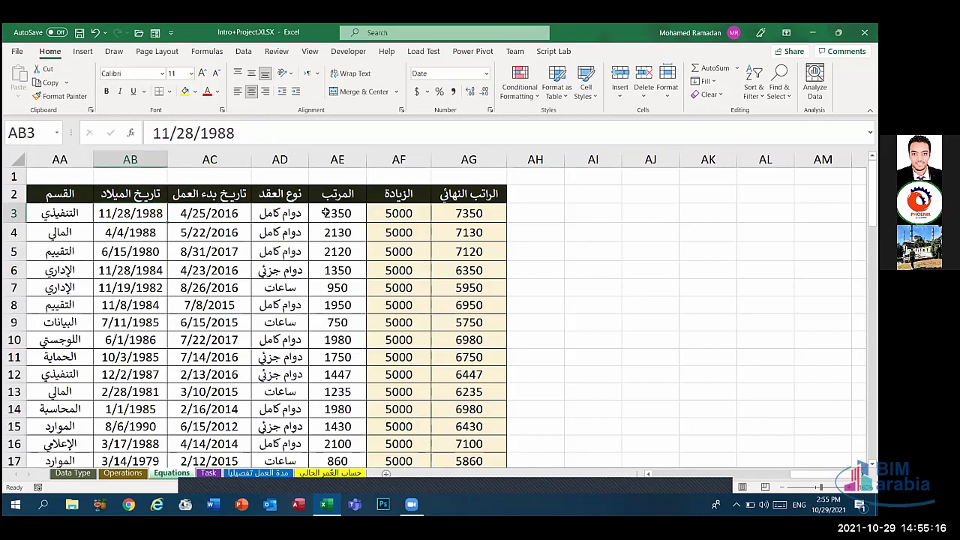
{"action": "left_click", "coordinate": [398, 214]}
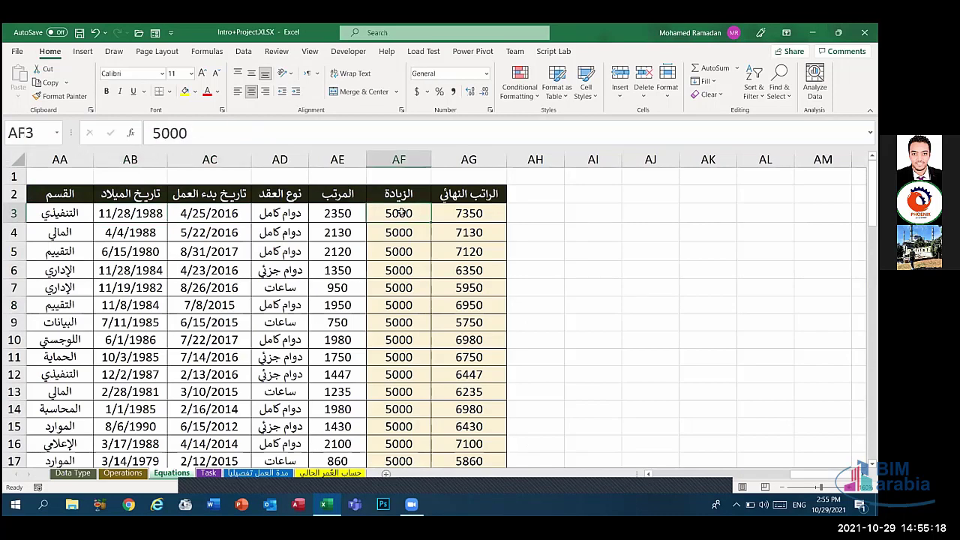
{"action": "left_click", "coordinate": [348, 216]}
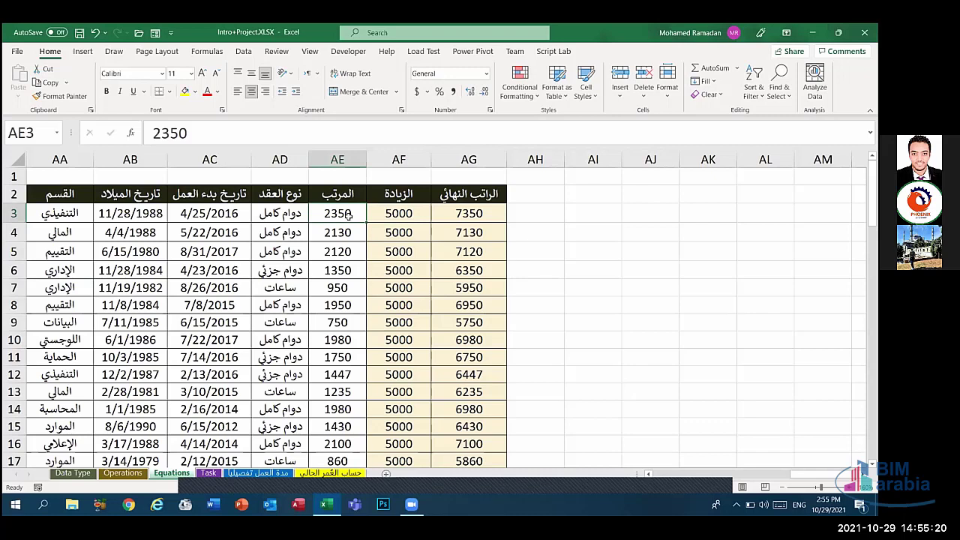
{"action": "left_click", "coordinate": [416, 212]}
{"action": "left_click", "coordinate": [457, 215]}
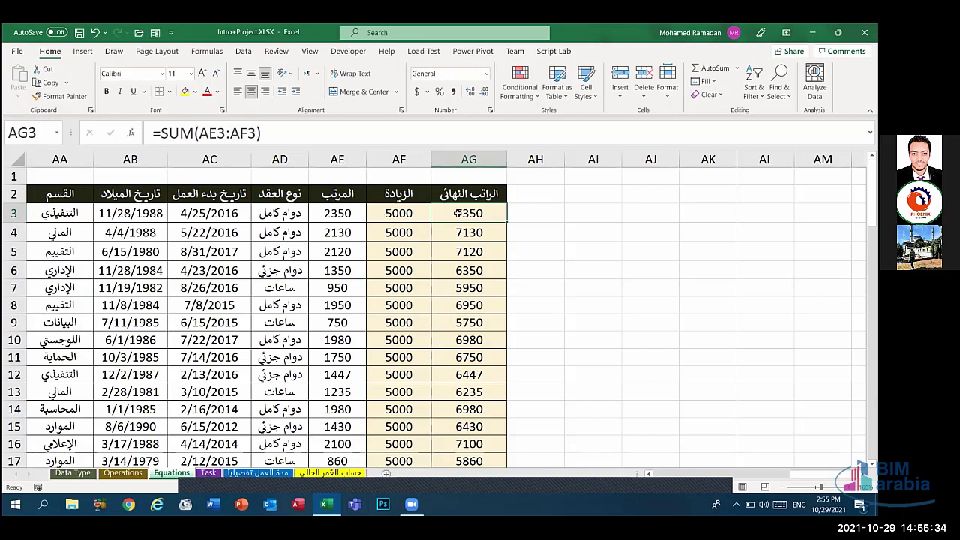
{"action": "left_click", "coordinate": [363, 215]}
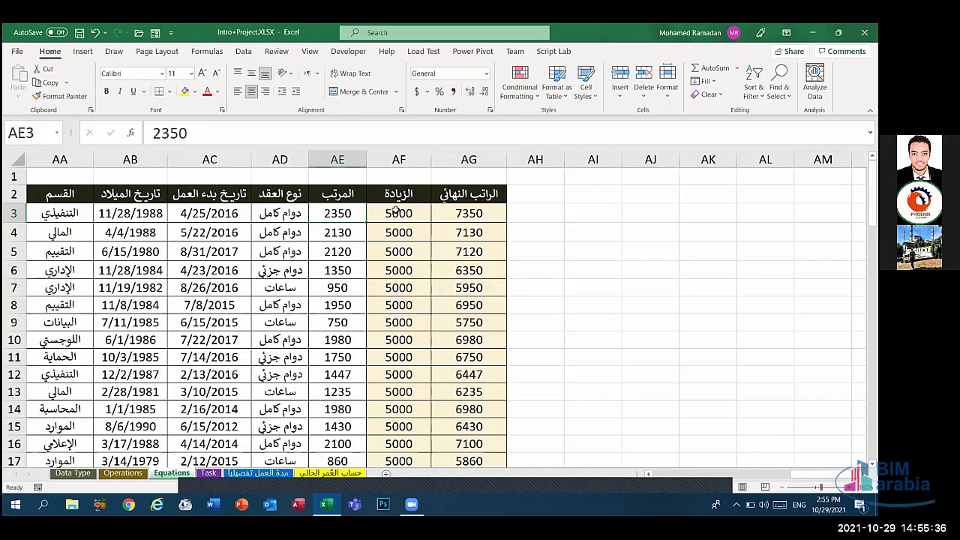
{"action": "left_click", "coordinate": [397, 211]}
{"action": "left_click", "coordinate": [477, 214]}
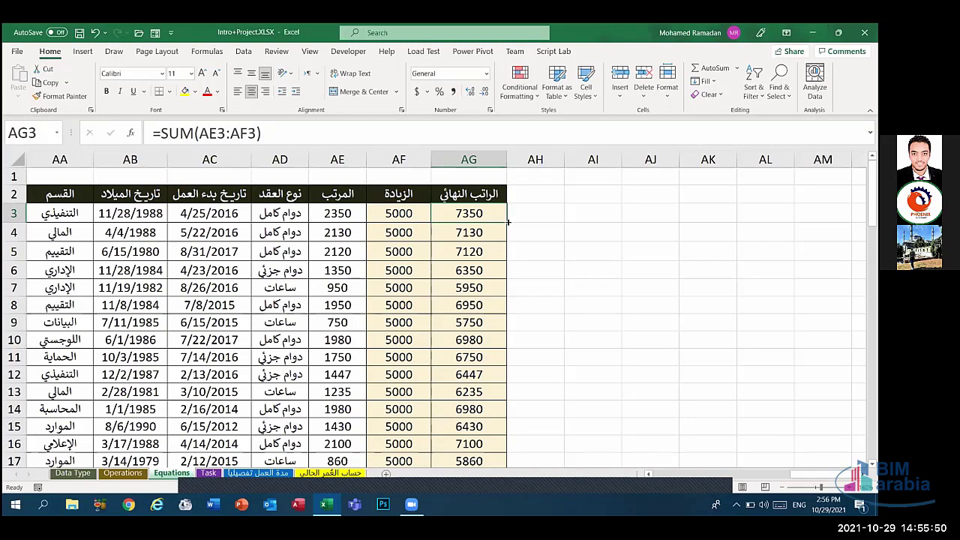
- Copy the =SUM(AE:AF) formula from AG3 down the final-salary column AG
{"action": "left_click_drag", "start_coordinate": [507, 222], "coordinate": [469, 461]}
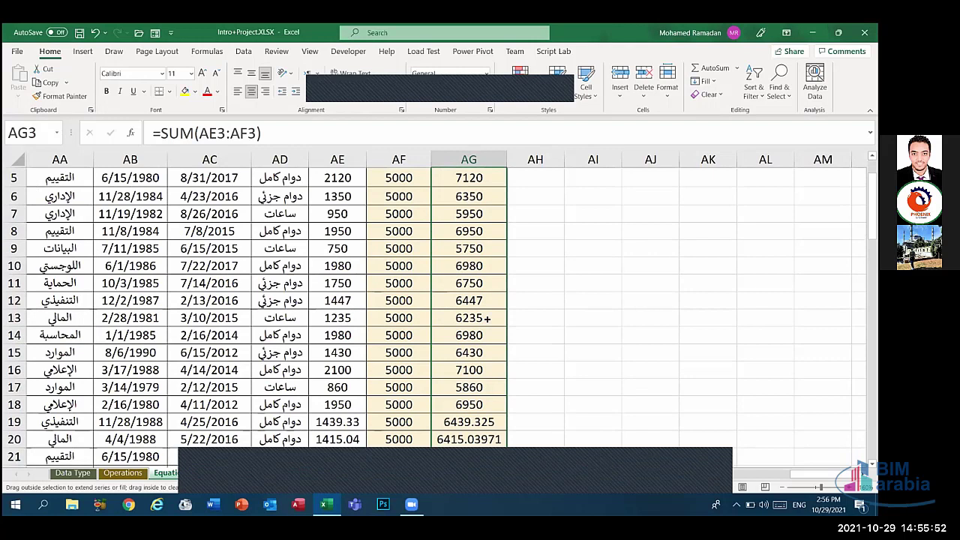
{"action": "scroll", "coordinate": [487, 315], "scroll_direction": "down", "scroll_amount": 2}
{"action": "scroll", "coordinate": [487, 311], "scroll_direction": "down", "scroll_amount": 14}
{"action": "left_click_drag", "start_coordinate": [486, 311], "coordinate": [488, 312]}
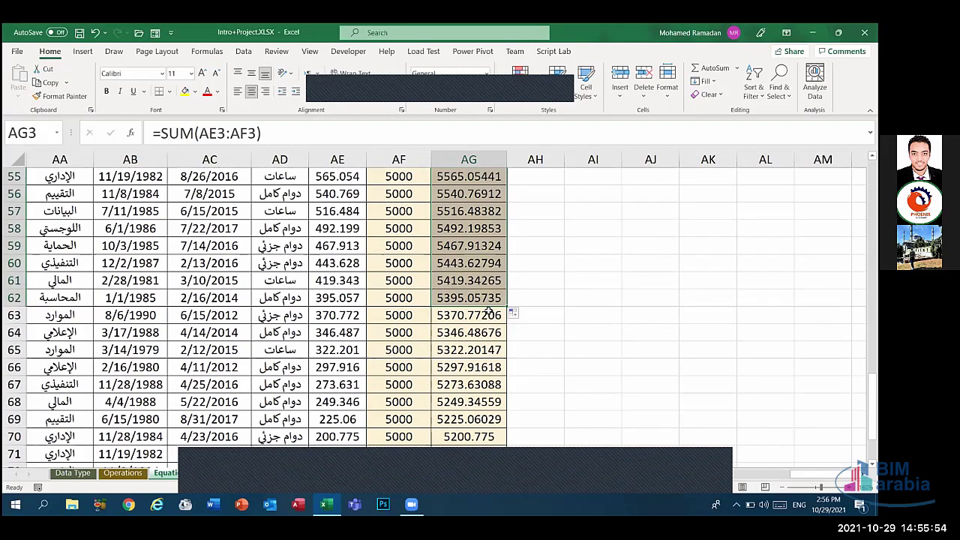
{"action": "left_click", "coordinate": [525, 268]}
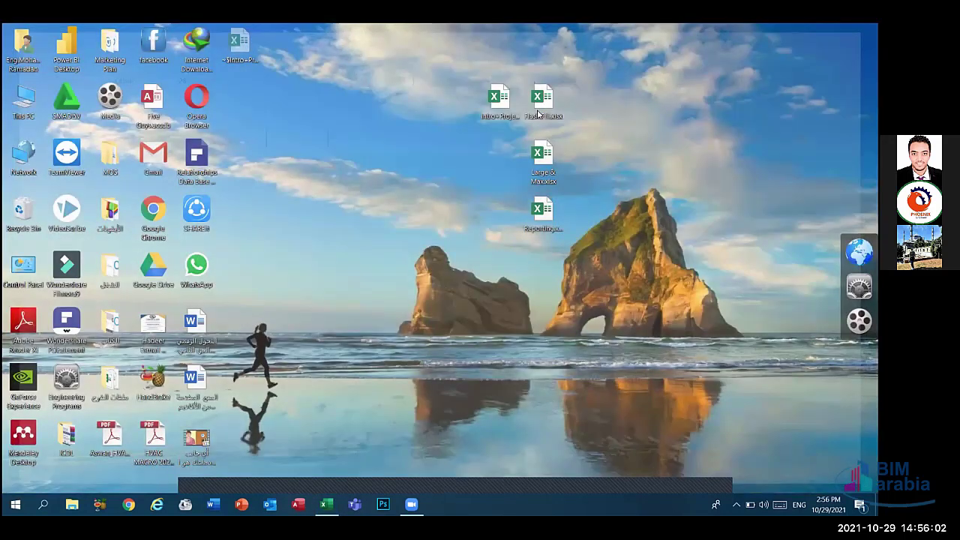
- Open Flash Fill.xlsx from the desktop, enable editing, and select first-name cell D2
{"action": "double_click", "coordinate": [539, 113]}
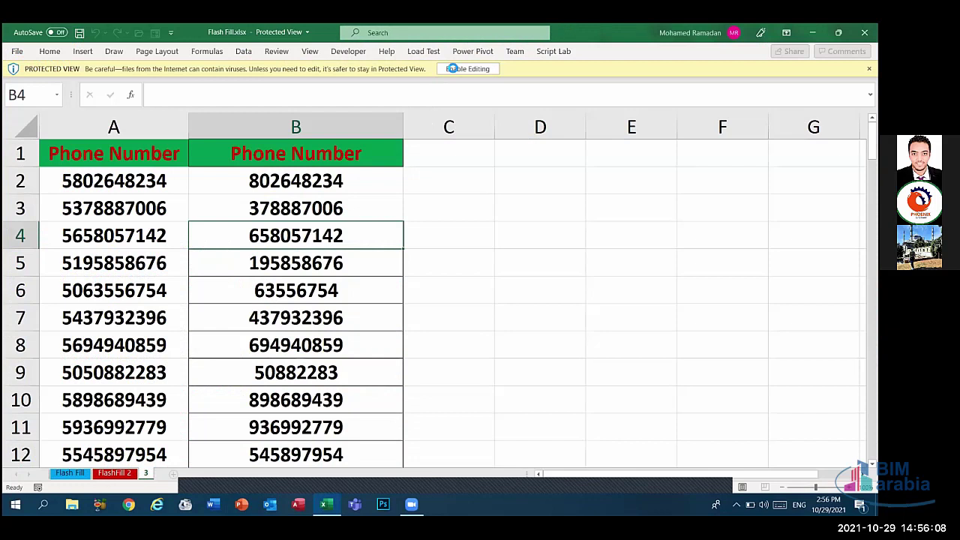
{"action": "left_click", "coordinate": [452, 70]}
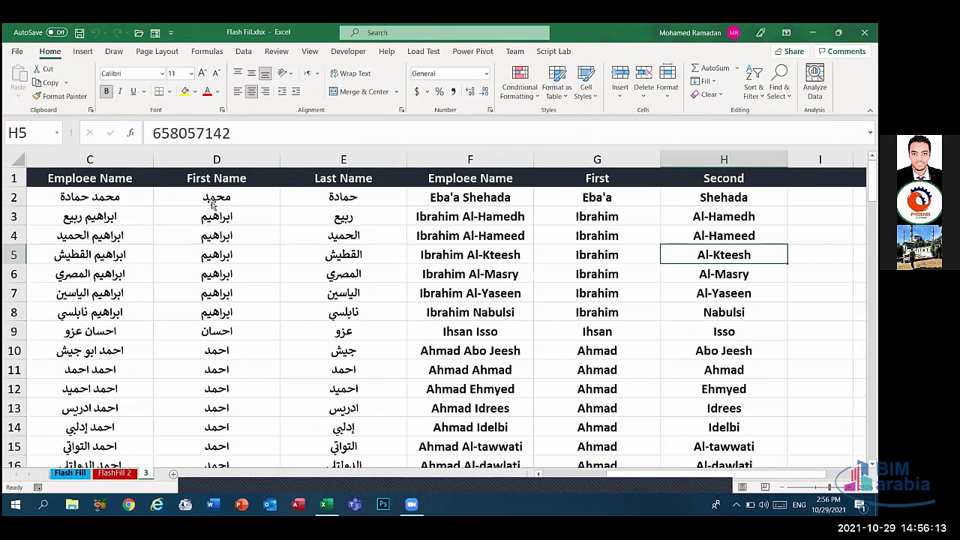
{"action": "left_click", "coordinate": [213, 201]}
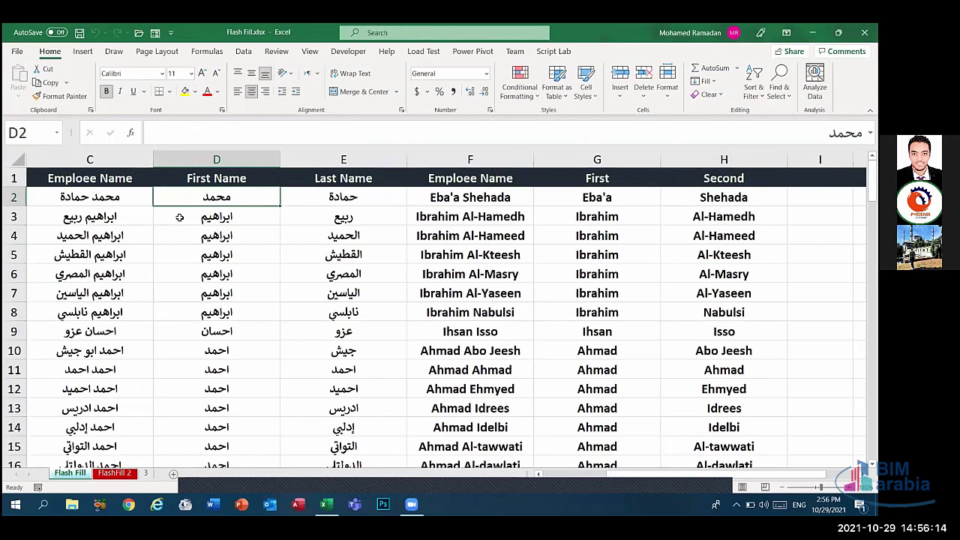
- Review the employee names in column C, then retype محمد as D2's first name
{"action": "left_click", "coordinate": [112, 199]}
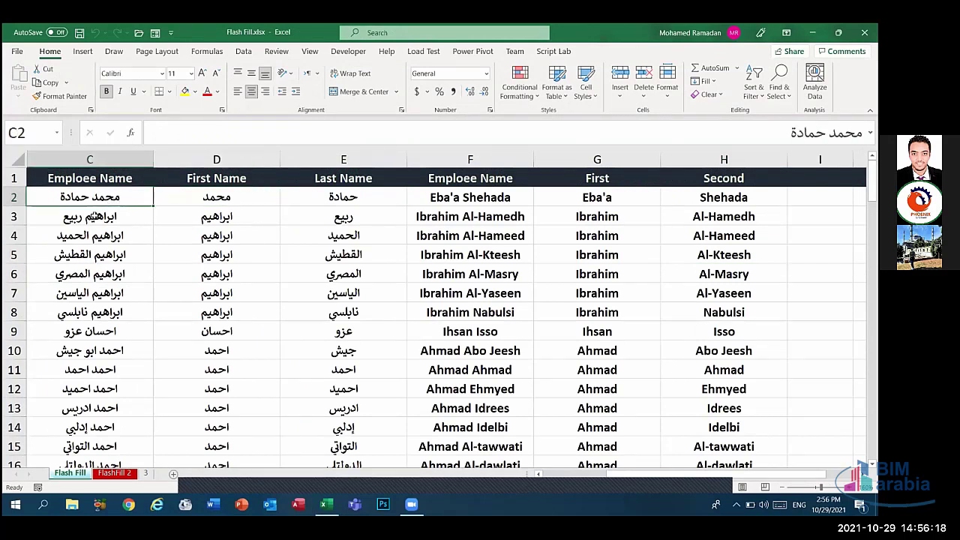
{"action": "left_click", "coordinate": [94, 217]}
{"action": "left_click", "coordinate": [111, 237]}
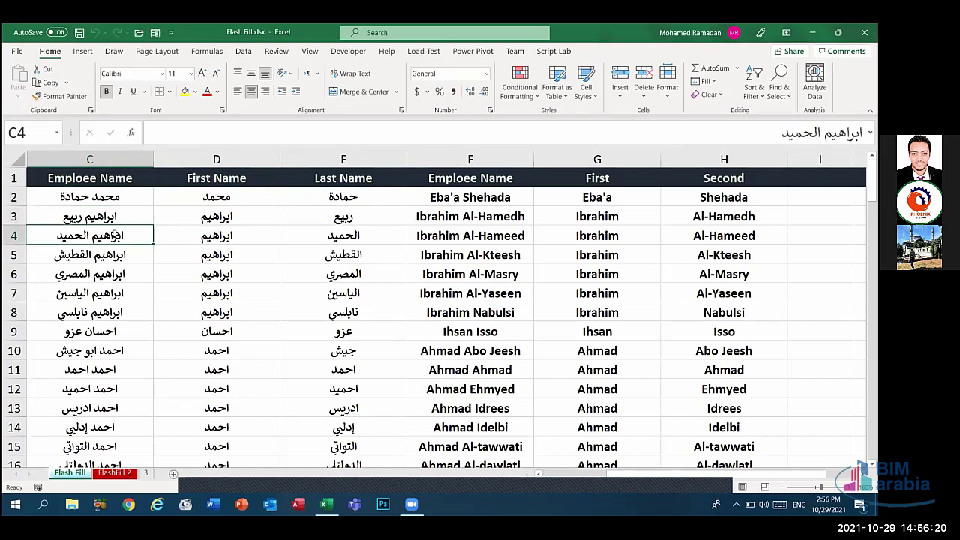
{"action": "left_click", "coordinate": [217, 200]}
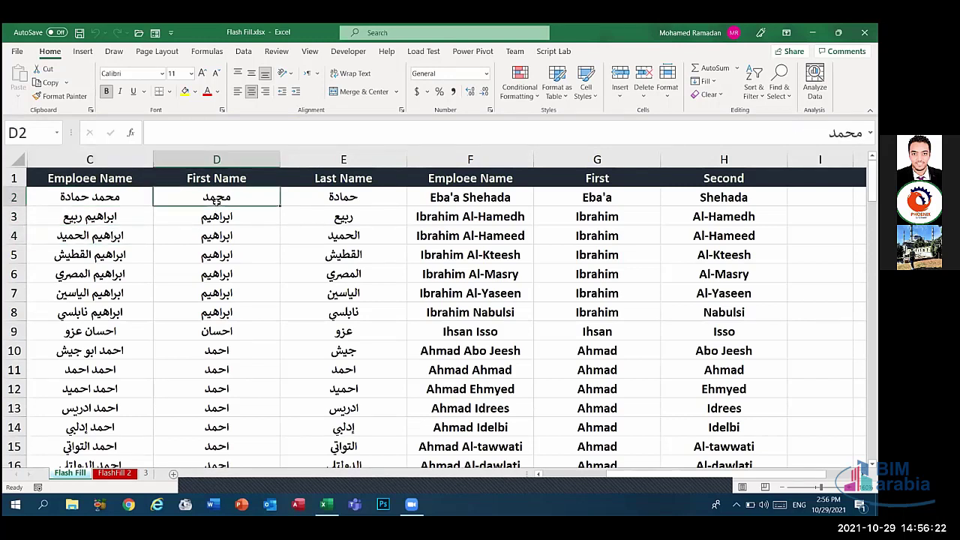
{"action": "key", "text": "Delete"}
{"action": "type", "text": "lpl"}
{"action": "key", "text": "BackSpace"}
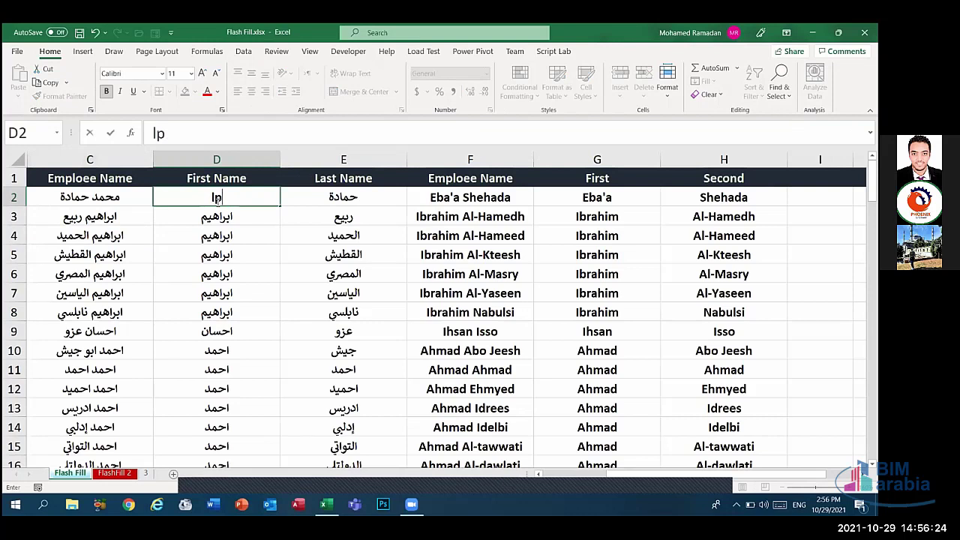
{"action": "key", "text": "BackSpace"}
{"action": "key", "text": "BackSpace"}
{"action": "key", "text": "alt+shift"}
{"action": "type", "text": "محم"}
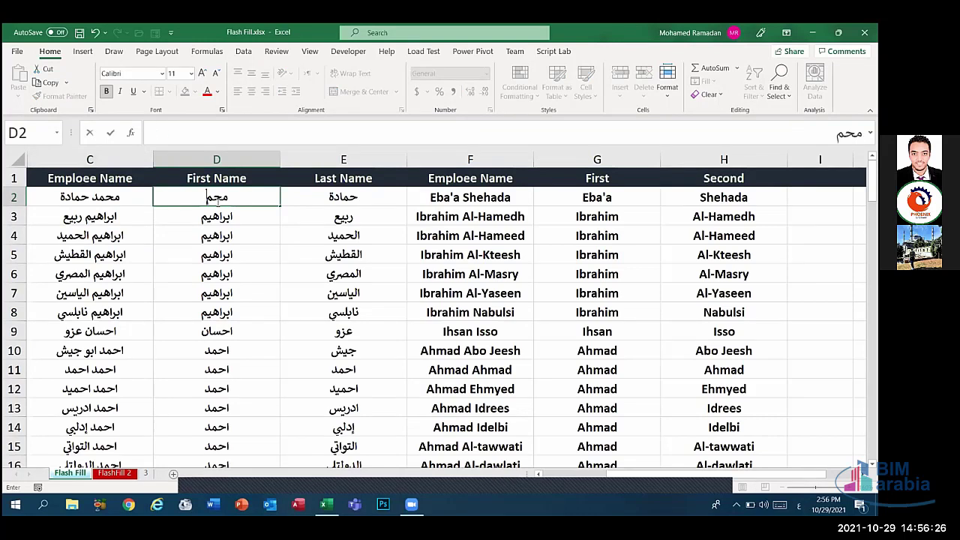
{"action": "type", "text": "د"}
{"action": "left_click", "coordinate": [217, 217]}
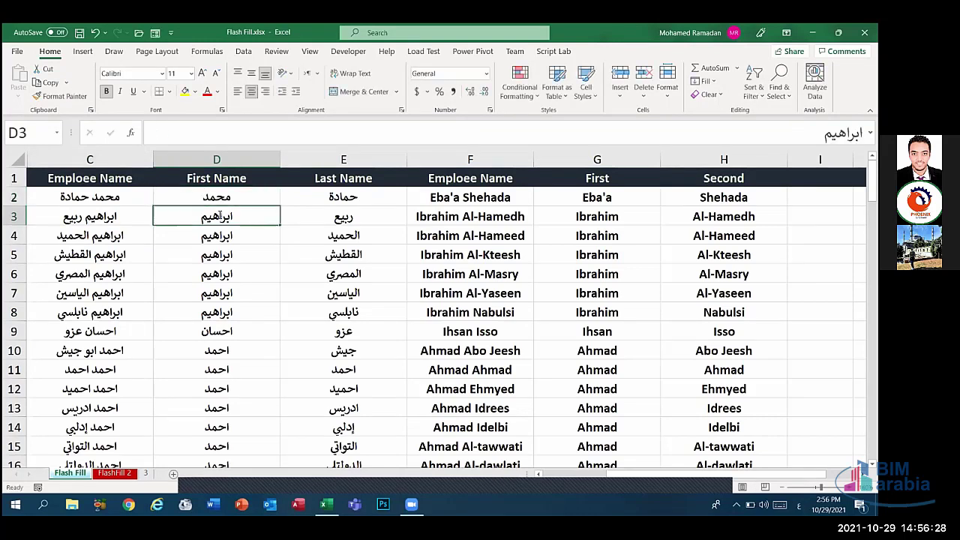
- Try entering the Arabic first name in D3, then clear the autocompleted text
{"action": "double_click", "coordinate": [218, 217]}
{"action": "type", "text": "ابلا"}
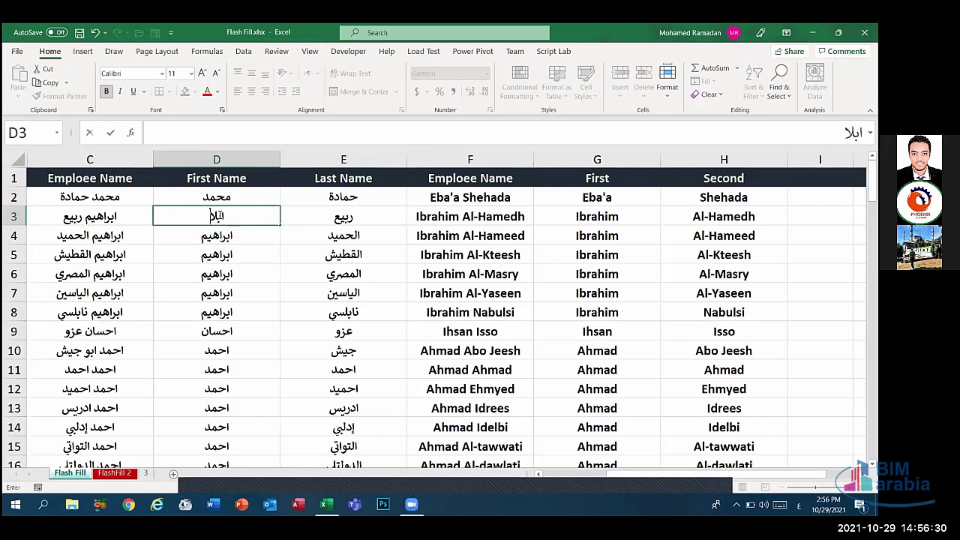
{"action": "key", "text": "BackSpace"}
{"action": "key", "text": "BackSpace"}
{"action": "type", "text": "راهيم"}
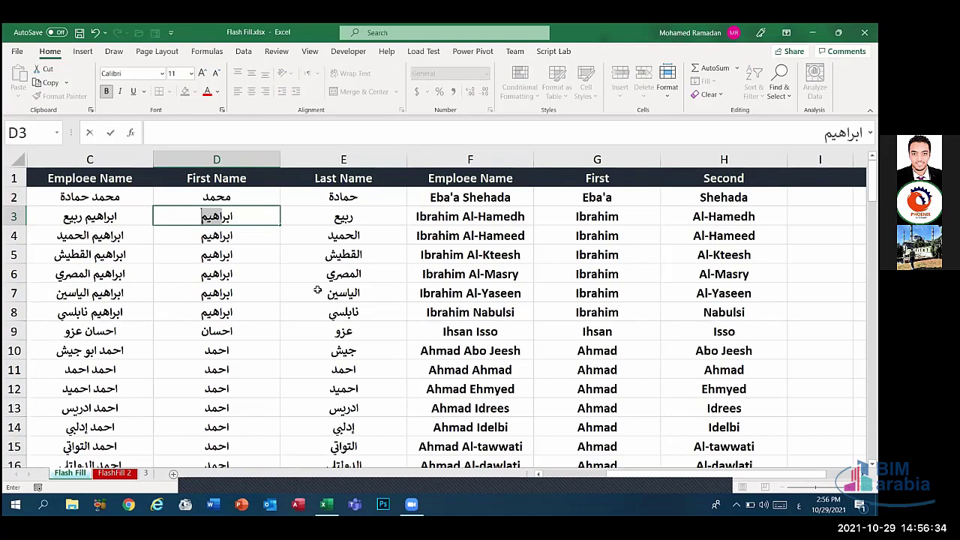
{"action": "key", "text": "BackSpace"}
{"action": "key", "text": "BackSpace"}
{"action": "key", "text": "BackSpace"}
{"action": "key", "text": "BackSpace"}
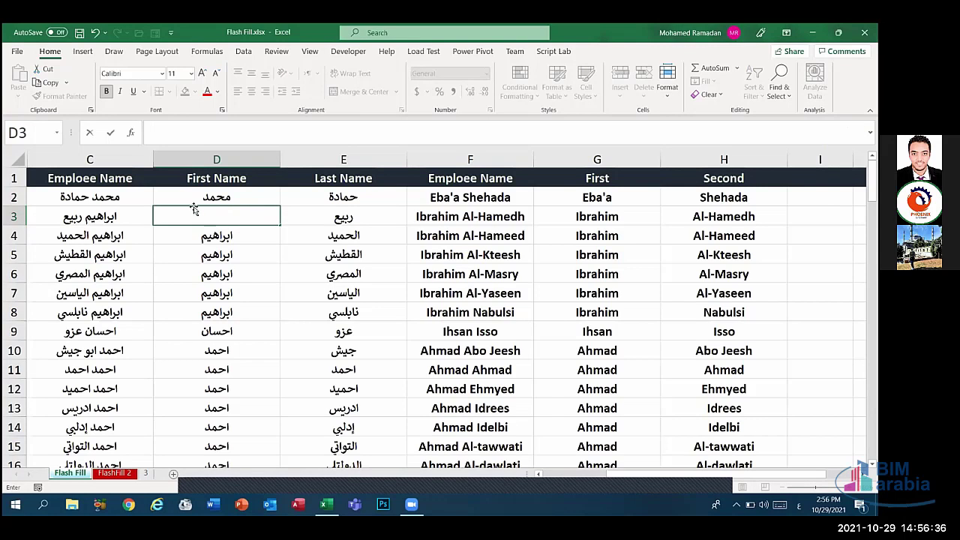
- Clear column D, enter محمد and ابراهيم, and accept Flash Fill for all first names
{"action": "mouse_move", "coordinate": [198, 197]}
{"action": "left_mouse_down"}
{"action": "mouse_move", "coordinate": [203, 459]}
{"action": "mouse_move", "coordinate": [279, 433]}
{"action": "left_mouse_up"}
{"action": "left_click_drag", "start_coordinate": [210, 367], "coordinate": [209, 388]}
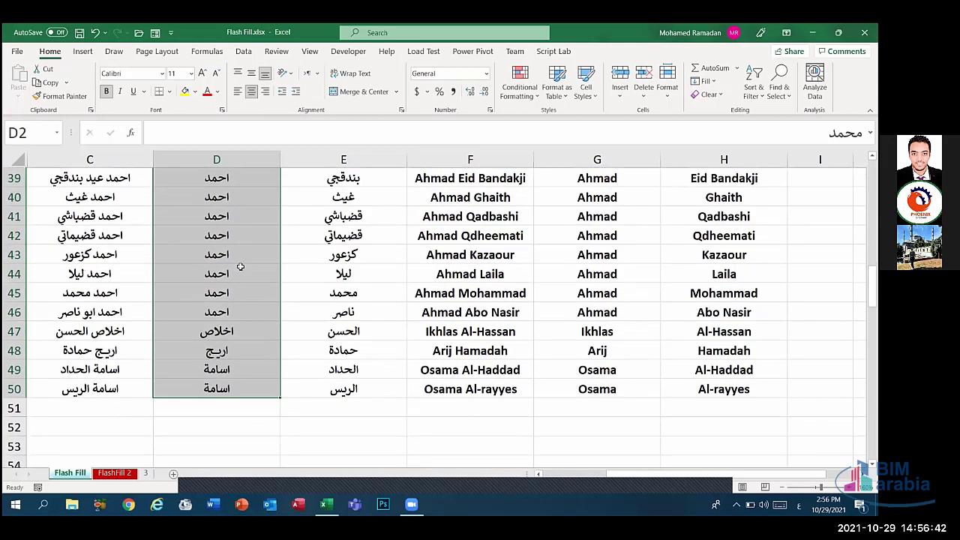
{"action": "scroll", "coordinate": [233, 254], "scroll_direction": "up", "scroll_amount": 9}
{"action": "scroll", "coordinate": [218, 214], "scroll_direction": "up", "scroll_amount": 2}
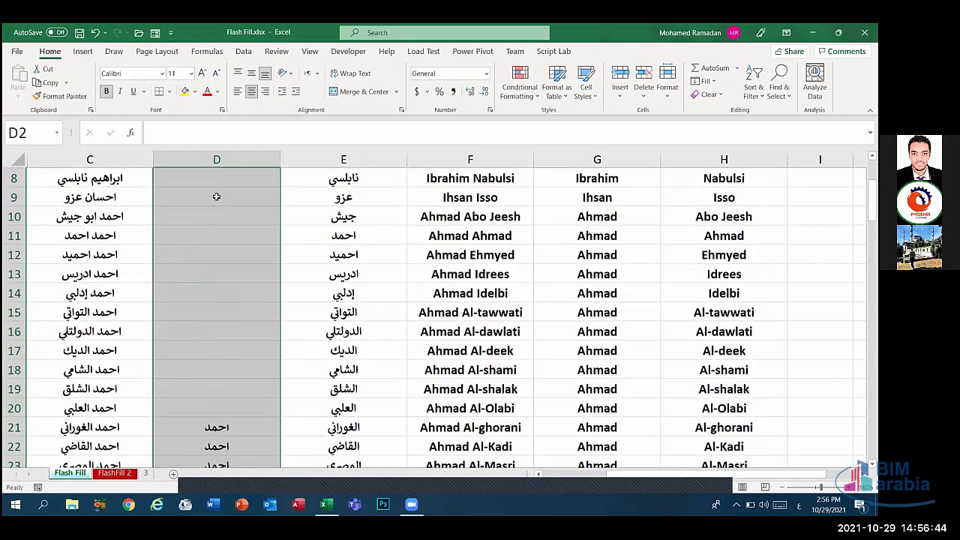
{"action": "type", "text": "محمد"}
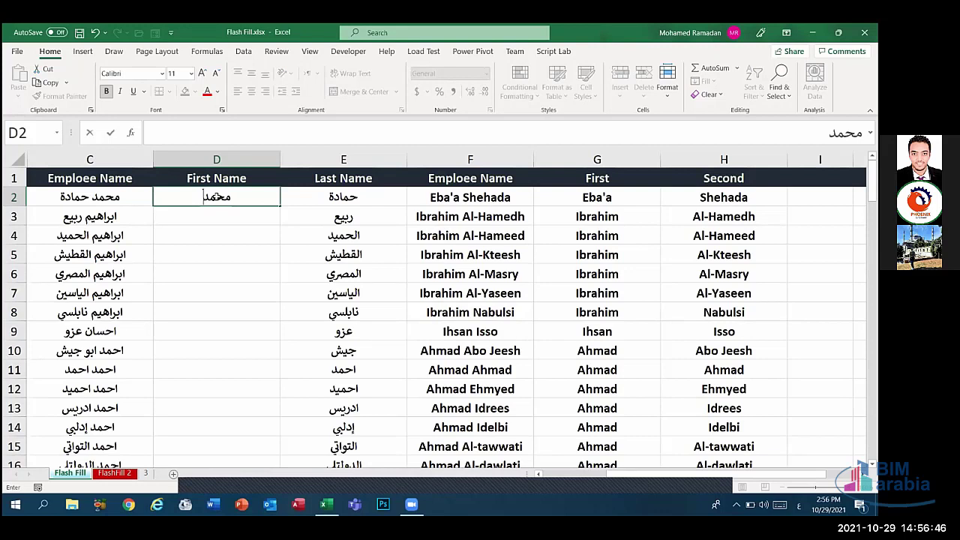
{"action": "key", "text": "Return"}
{"action": "type", "text": "ابراهيم"}
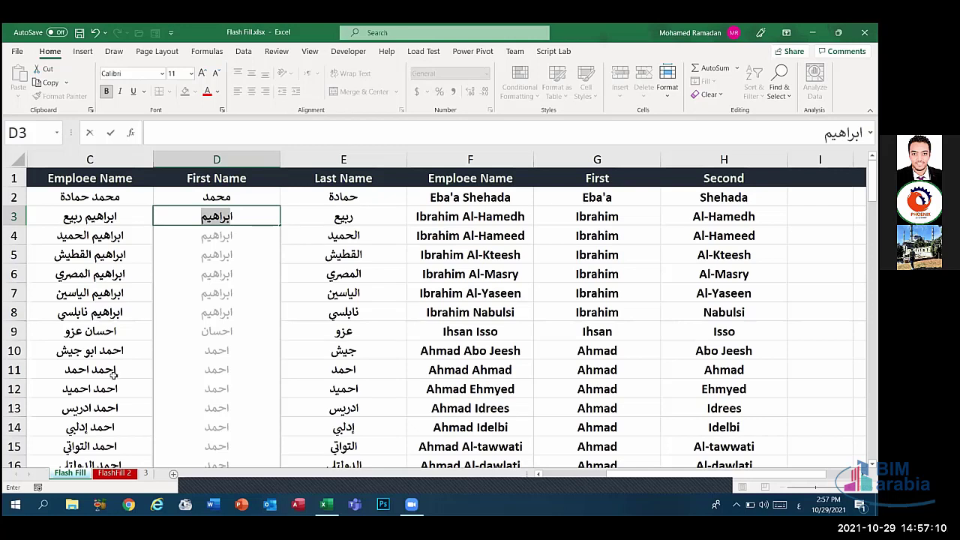
{"action": "key", "text": "Return"}
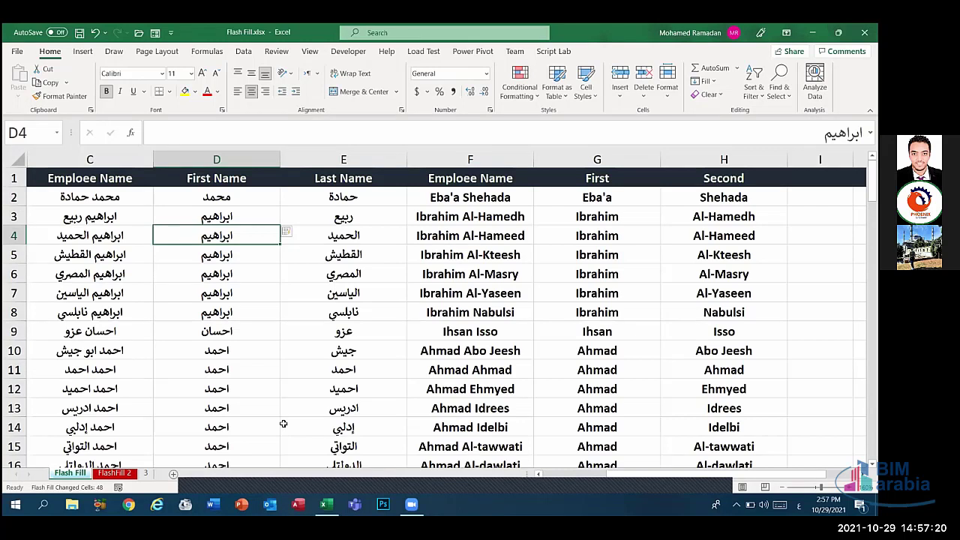
{"action": "left_click", "coordinate": [216, 216]}
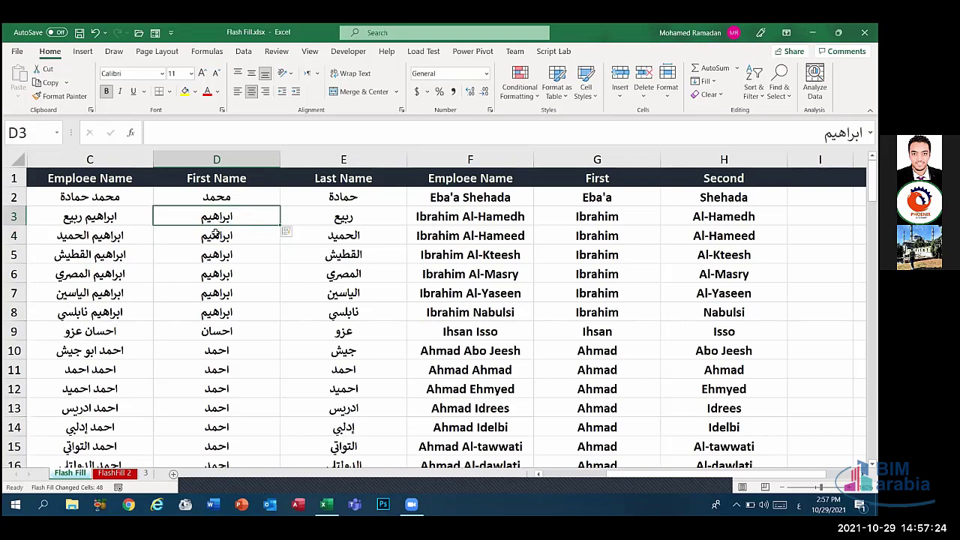
{"action": "left_click", "coordinate": [215, 235]}
{"action": "left_click", "coordinate": [422, 267]}
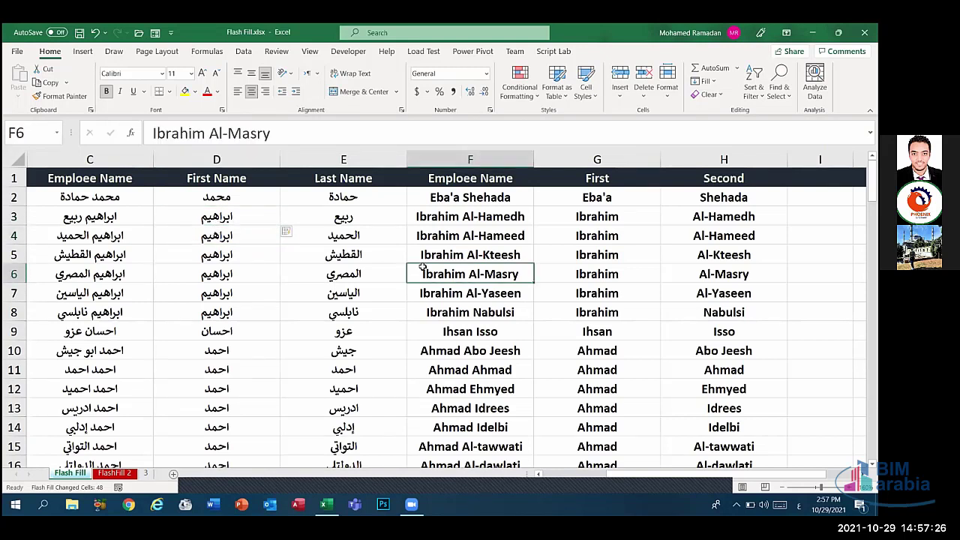
- Clear the Last Name cells E2:E50
{"action": "left_click", "coordinate": [345, 203]}
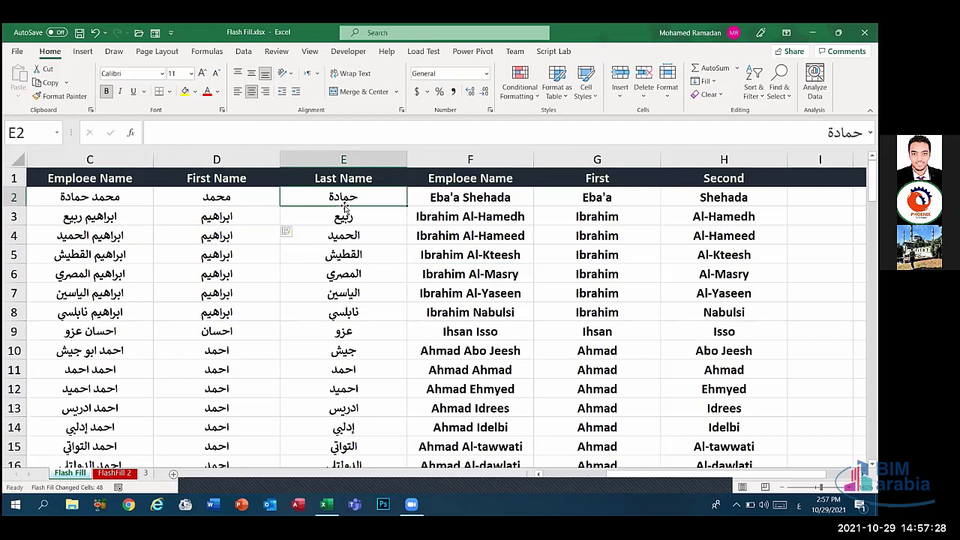
{"action": "mouse_move", "coordinate": [345, 197]}
{"action": "left_mouse_down"}
{"action": "mouse_move", "coordinate": [405, 448]}
{"action": "mouse_move", "coordinate": [341, 378]}
{"action": "left_mouse_up"}
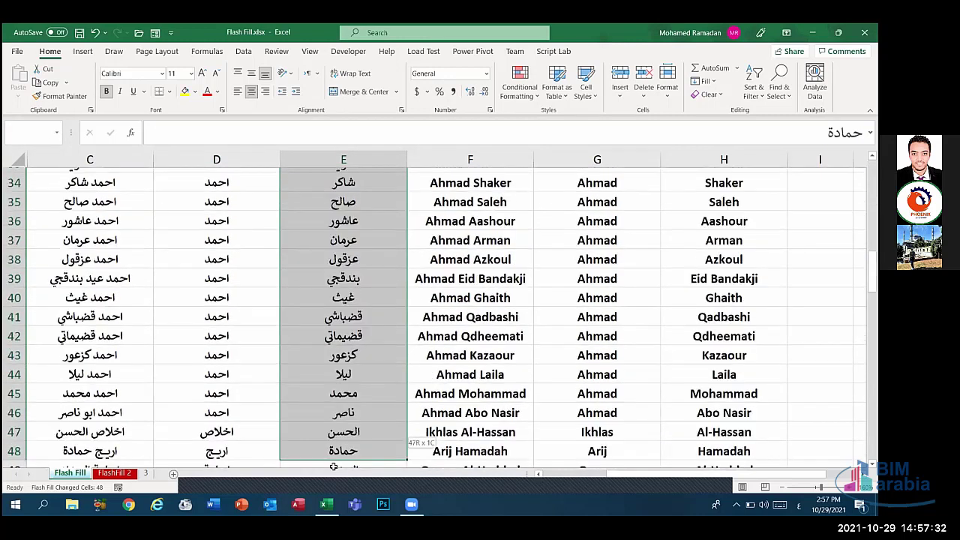
{"action": "left_click_drag", "start_coordinate": [341, 379], "coordinate": [344, 358]}
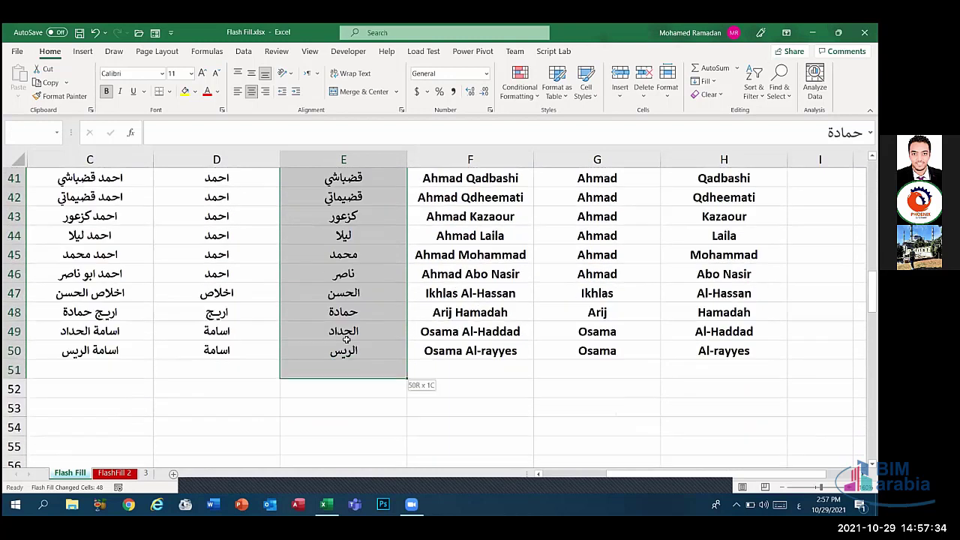
{"action": "scroll", "coordinate": [337, 191], "scroll_direction": "up", "scroll_amount": 5}
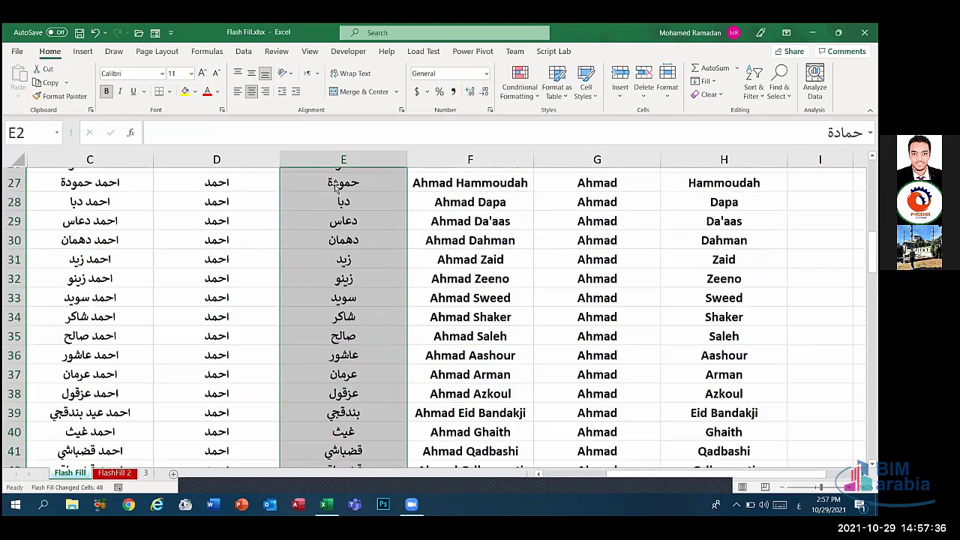
{"action": "scroll", "coordinate": [335, 187], "scroll_direction": "up", "scroll_amount": 6}
{"action": "scroll", "coordinate": [335, 188], "scroll_direction": "up", "scroll_amount": 3}
{"action": "key", "text": "Delete"}
- Enter حمادة in E2 and ربيع in E3 to flash-fill surnames, then go to FlashFill 2
{"action": "left_click", "coordinate": [336, 193]}
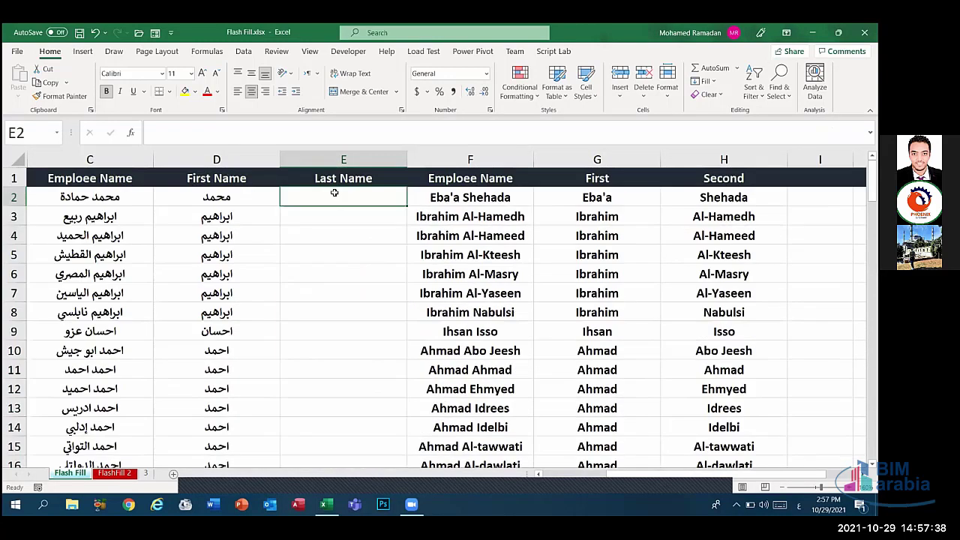
{"action": "type", "text": "حما"}
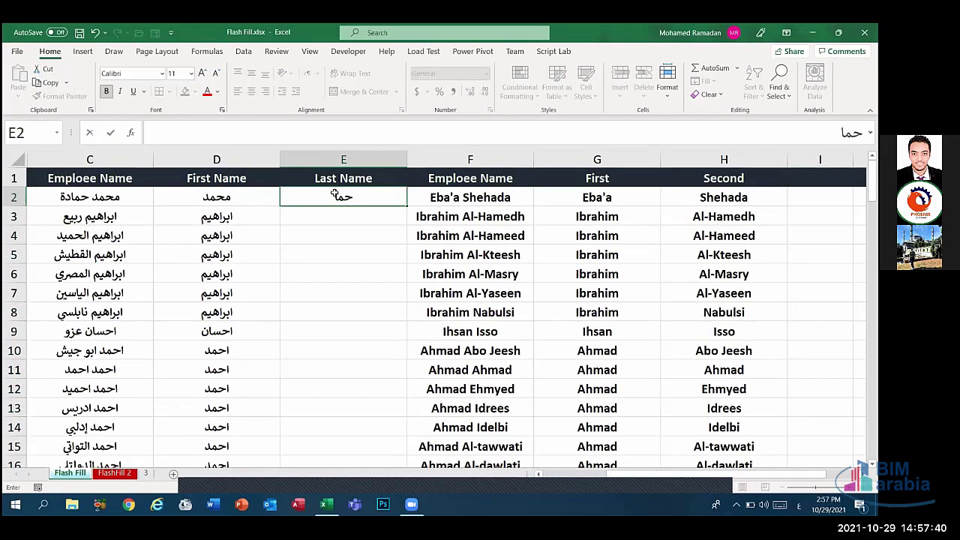
{"action": "type", "text": "دة"}
{"action": "key", "text": "Return"}
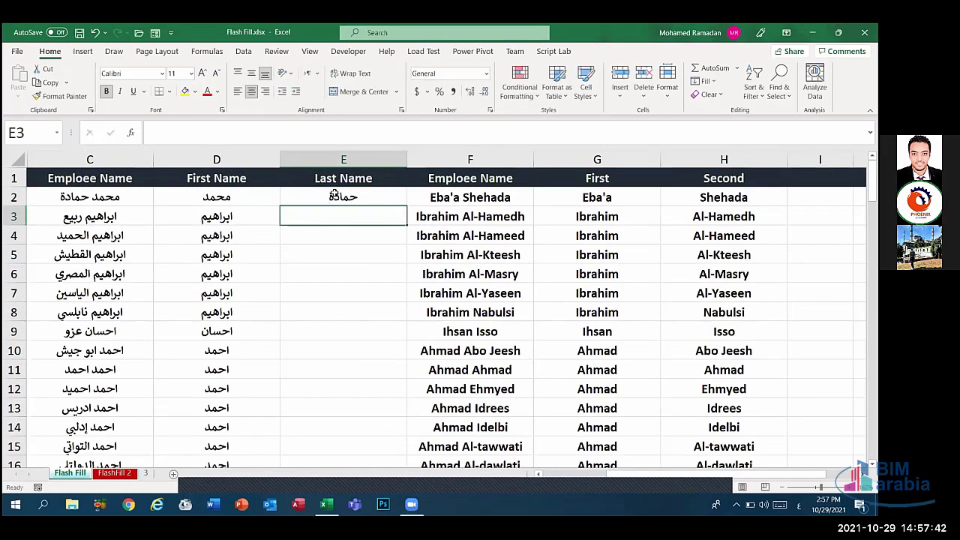
{"action": "type", "text": "ربيع"}
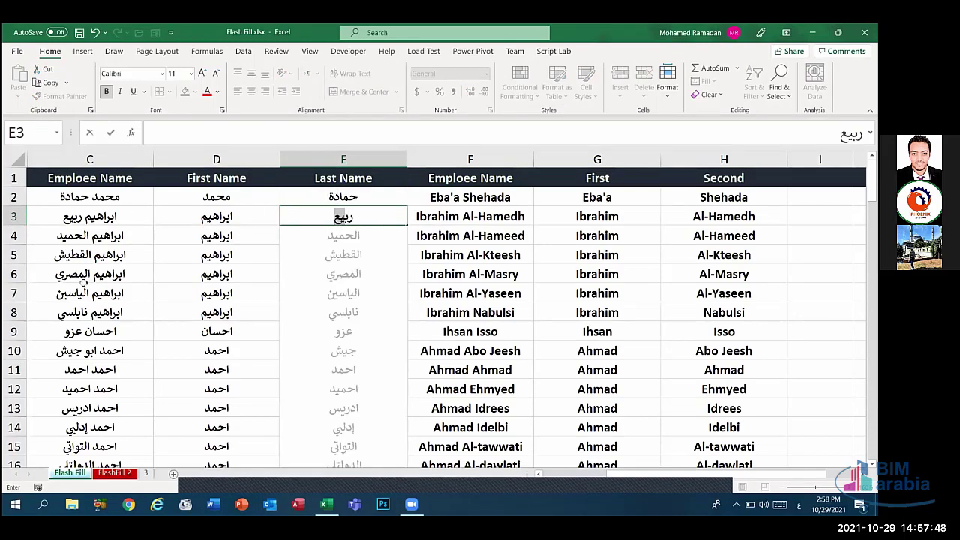
{"action": "key", "text": "Return"}
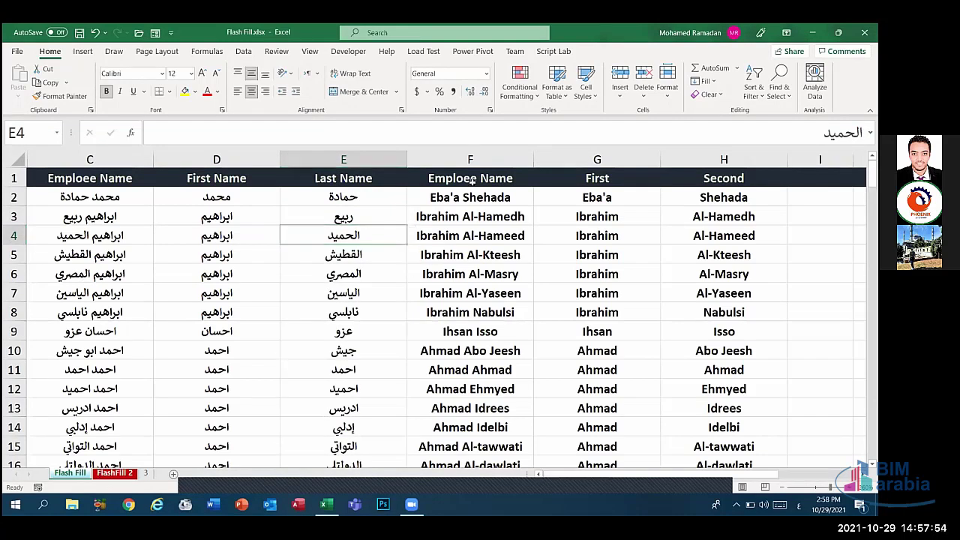
{"action": "left_click", "coordinate": [98, 474]}
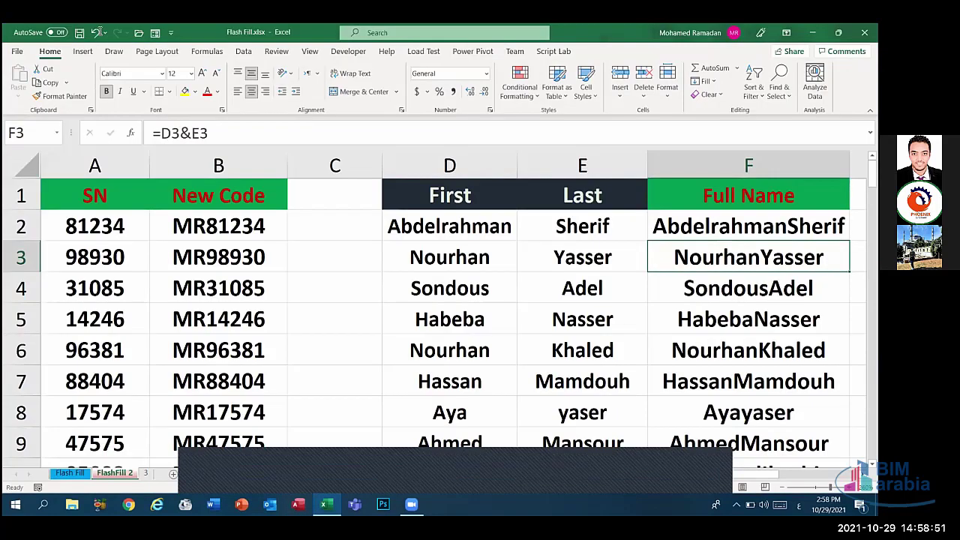
- Type MR81234 in B2 and clear the remaining New Code values below it
{"action": "left_click", "coordinate": [225, 227]}
{"action": "left_click", "coordinate": [248, 290]}
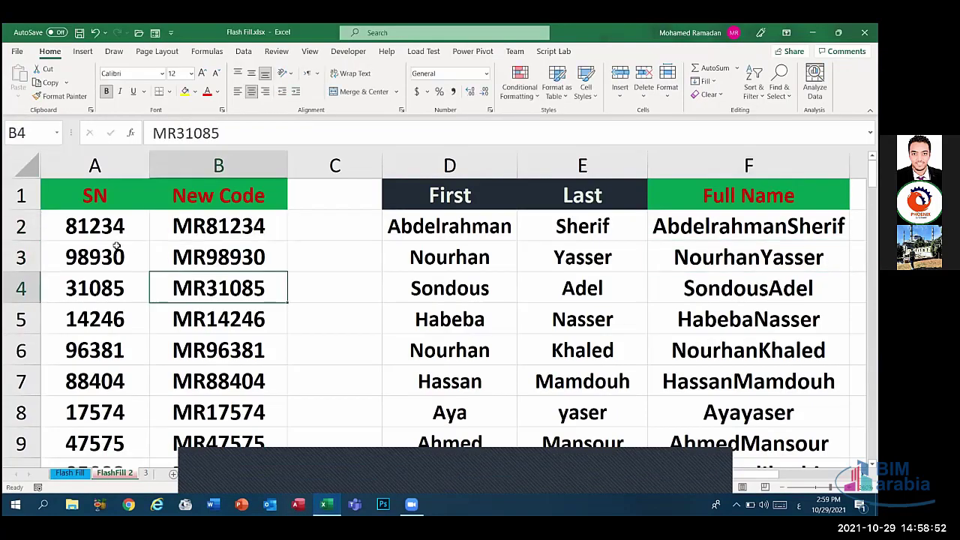
{"action": "left_click", "coordinate": [113, 226]}
{"action": "left_click", "coordinate": [184, 227]}
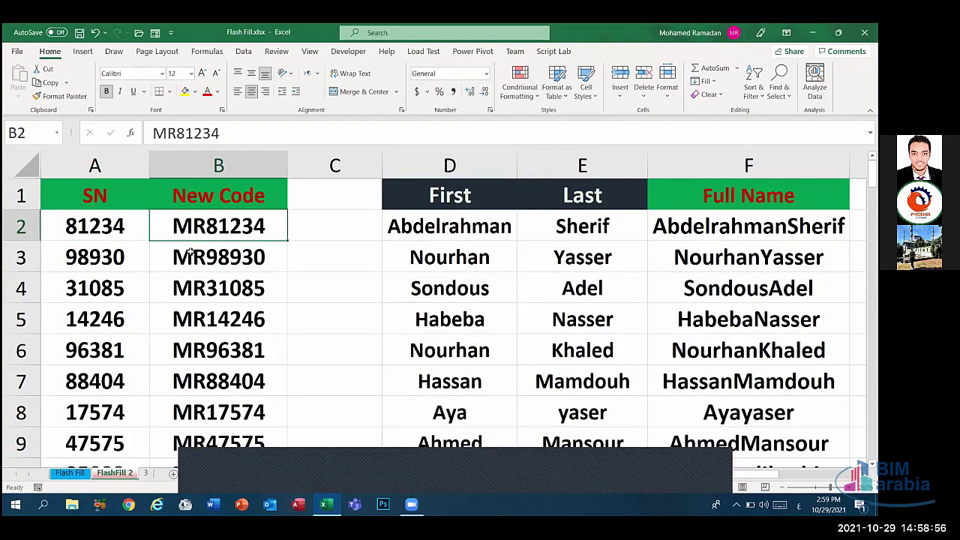
{"action": "key", "text": "BackSpace"}
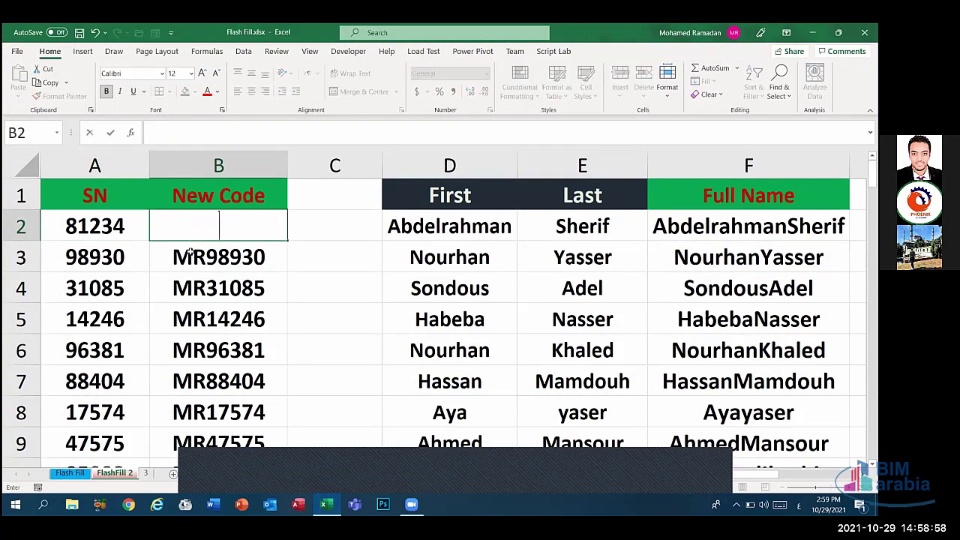
{"action": "type", "text": "M"}
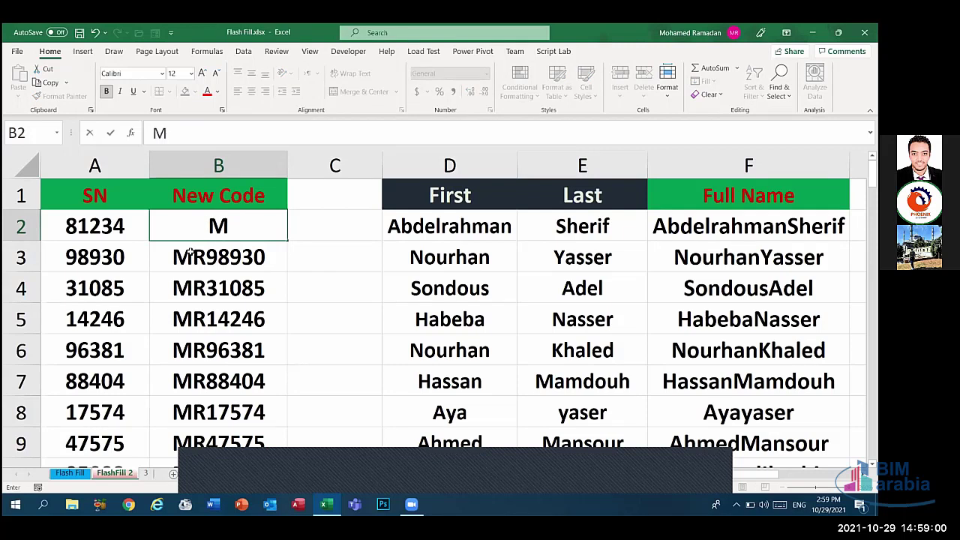
{"action": "type", "text": "R"}
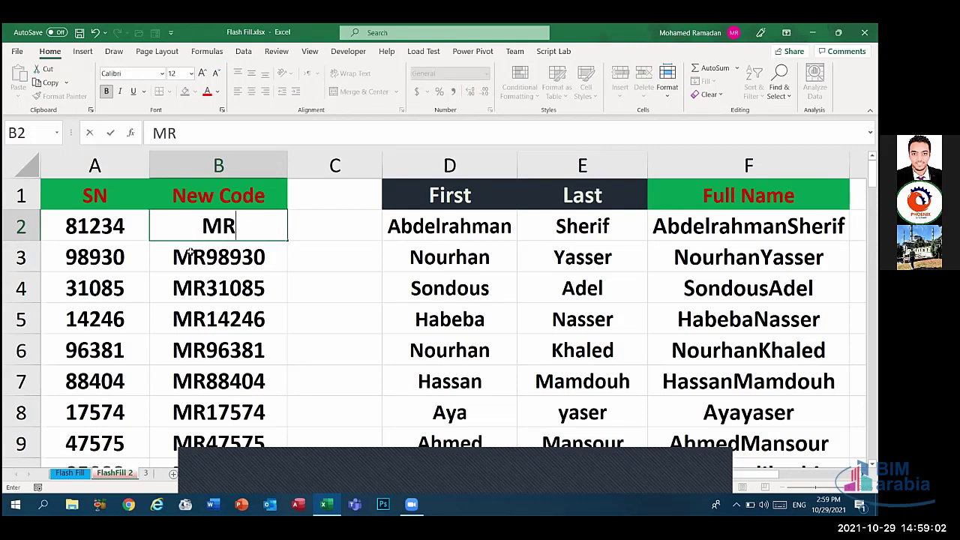
{"action": "type", "text": "8"}
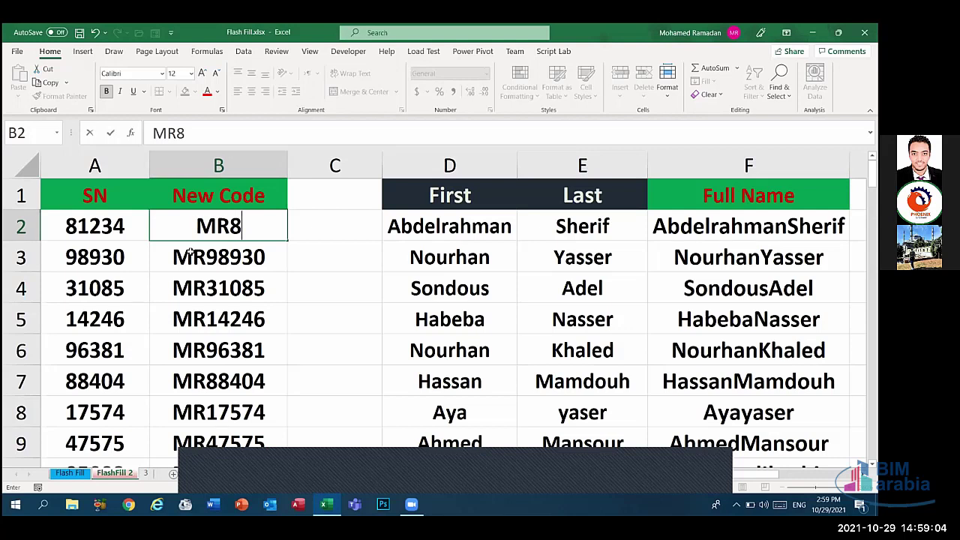
{"action": "type", "text": "12"}
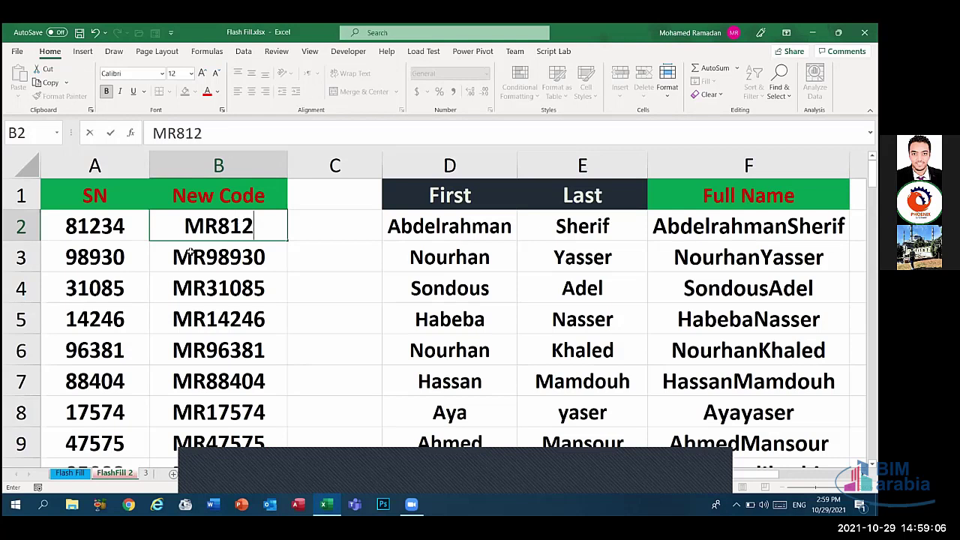
{"action": "type", "text": "34"}
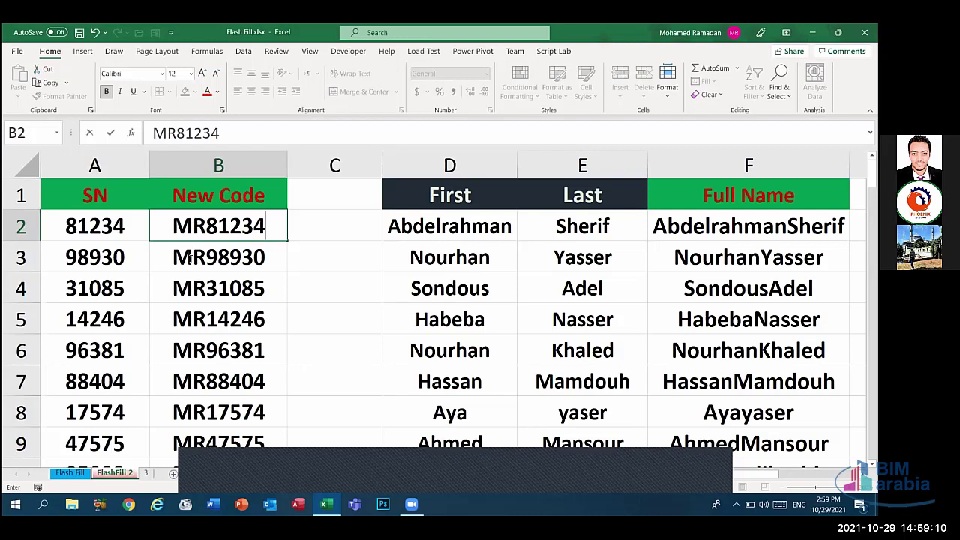
{"action": "left_click", "coordinate": [187, 279]}
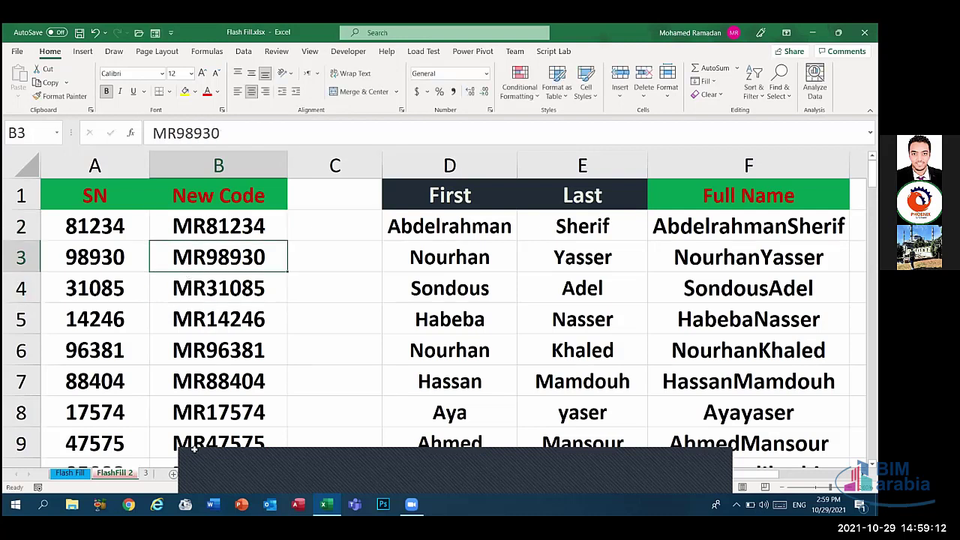
{"action": "mouse_move", "coordinate": [187, 262]}
{"action": "left_mouse_down"}
{"action": "mouse_move", "coordinate": [194, 442]}
{"action": "mouse_move", "coordinate": [210, 389]}
{"action": "left_mouse_up"}
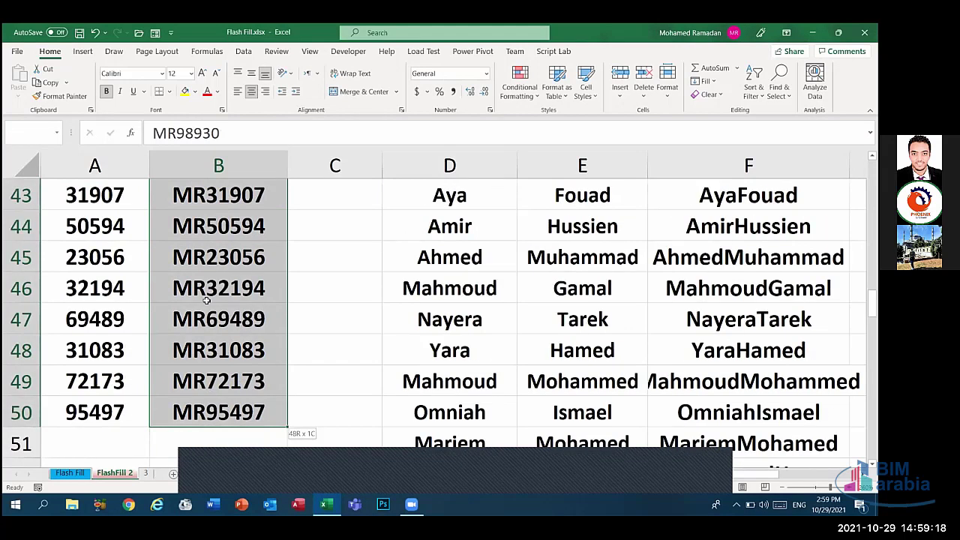
{"action": "key", "text": "Delete"}
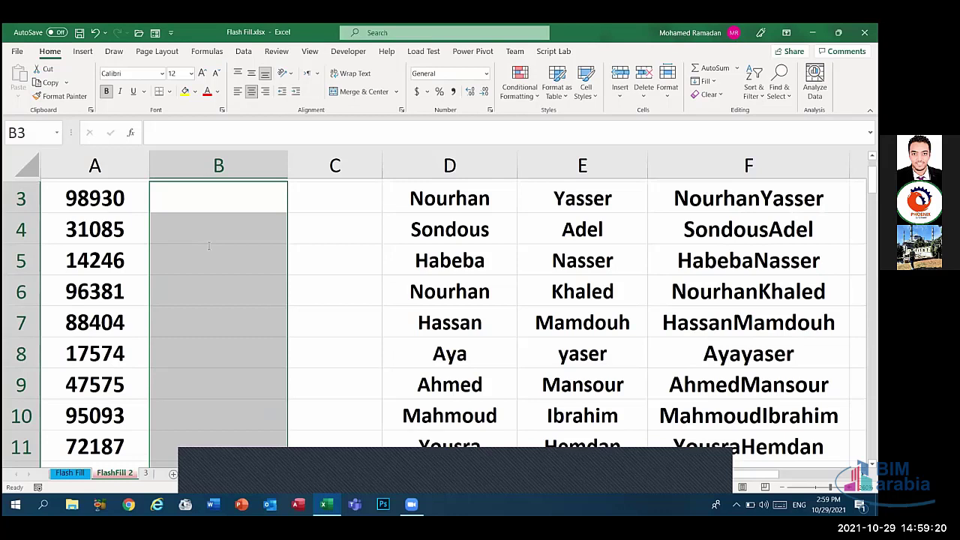
- Enter MR98930 in B3, then clear both example codes in B2:B3
{"action": "scroll", "coordinate": [209, 246], "scroll_direction": "up", "scroll_amount": 1}
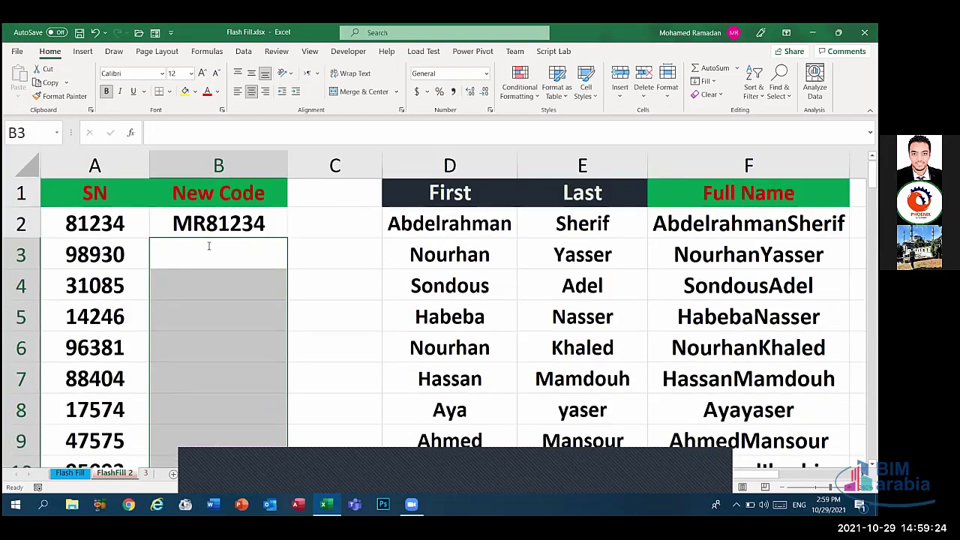
{"action": "type", "text": "MR98930"}
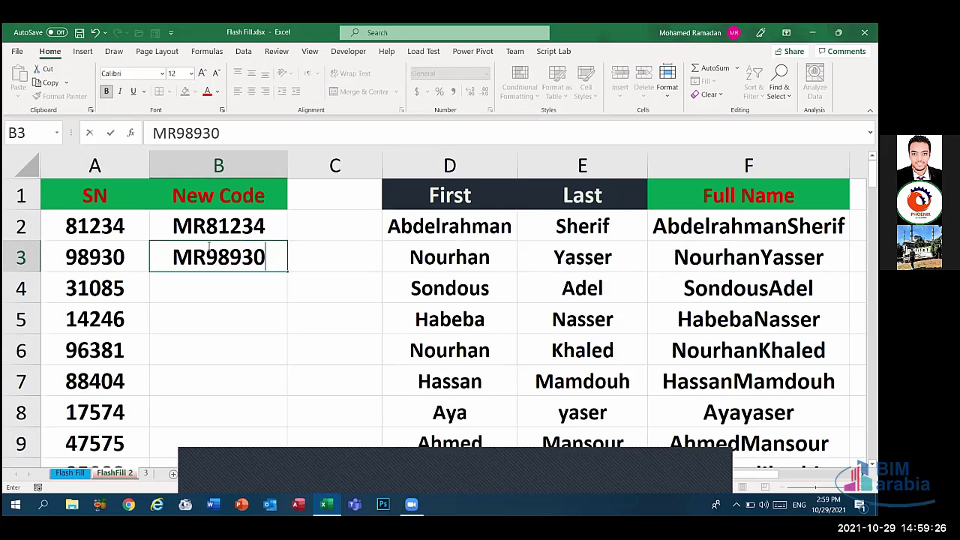
{"action": "key", "text": "Return"}
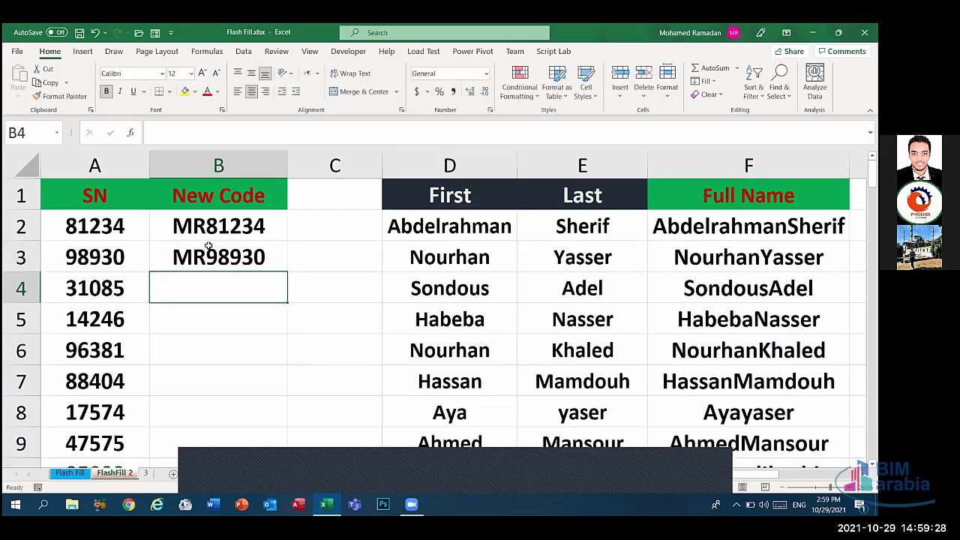
{"action": "left_click_drag", "start_coordinate": [226, 226], "coordinate": [222, 252]}
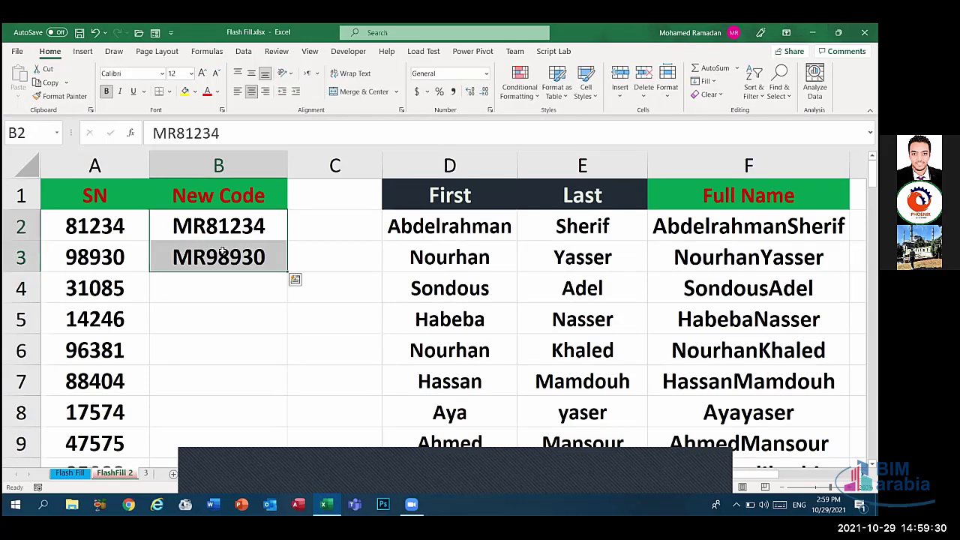
{"action": "key", "text": "Delete"}
- Re-enter MR81234 and MR98930 in B2:B3 and accept the Flash Fill codes for the column
{"action": "left_click", "coordinate": [216, 232]}
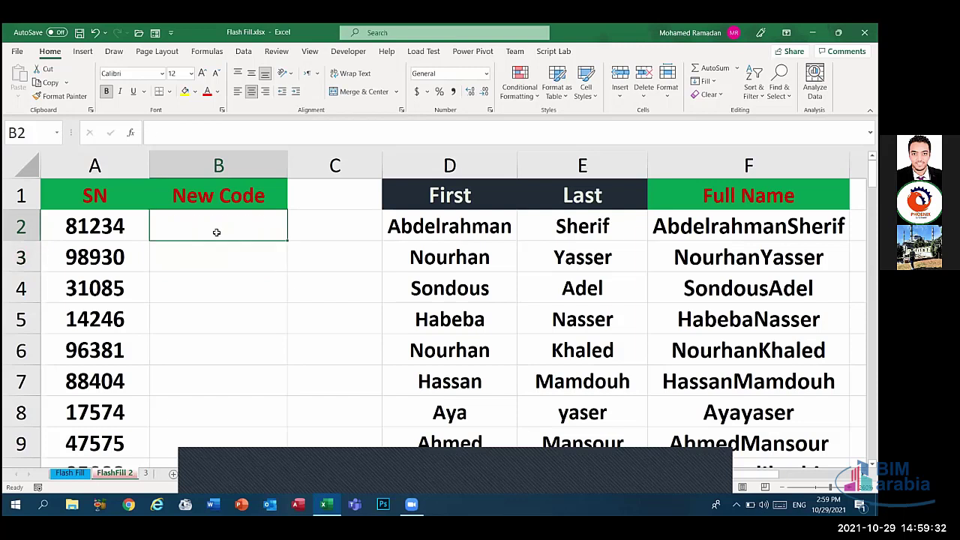
{"action": "type", "text": "MR"}
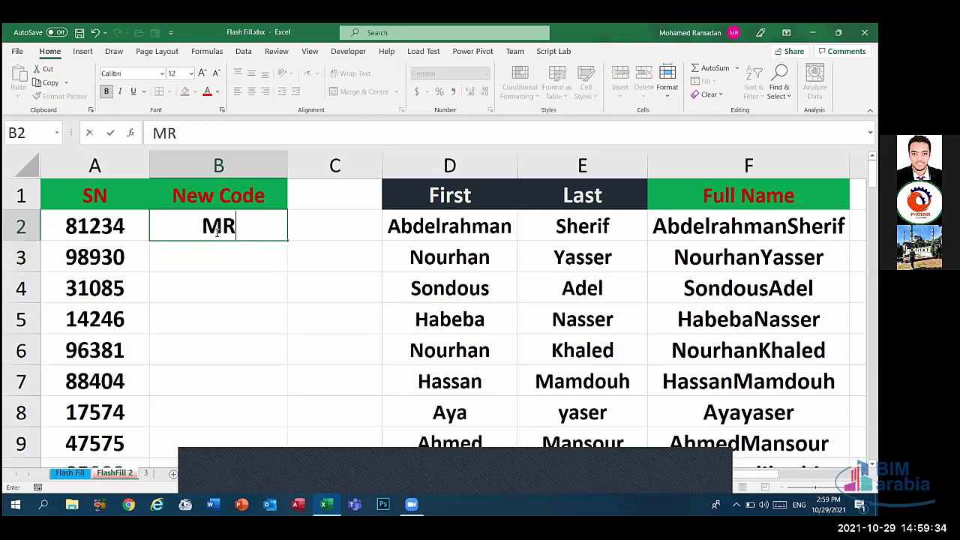
{"action": "type", "text": "8"}
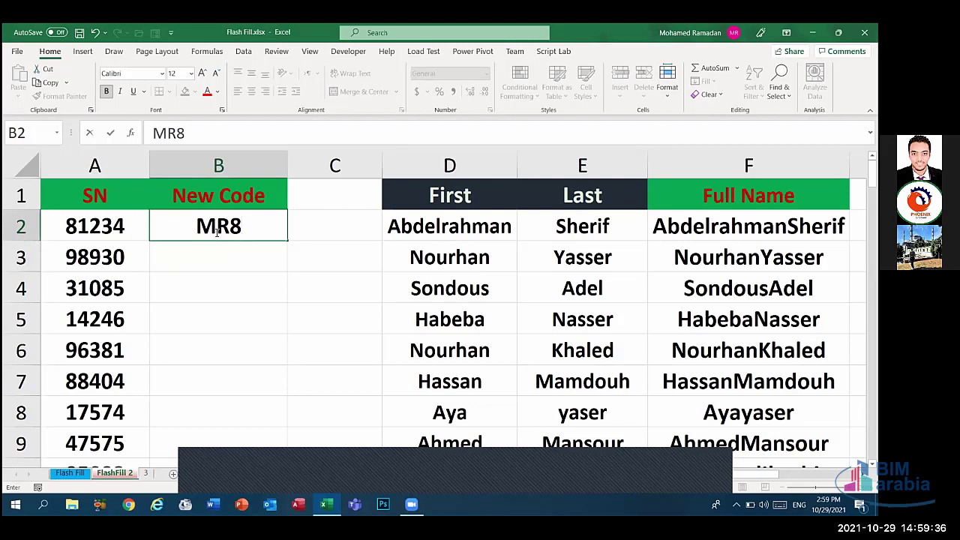
{"action": "type", "text": "1234"}
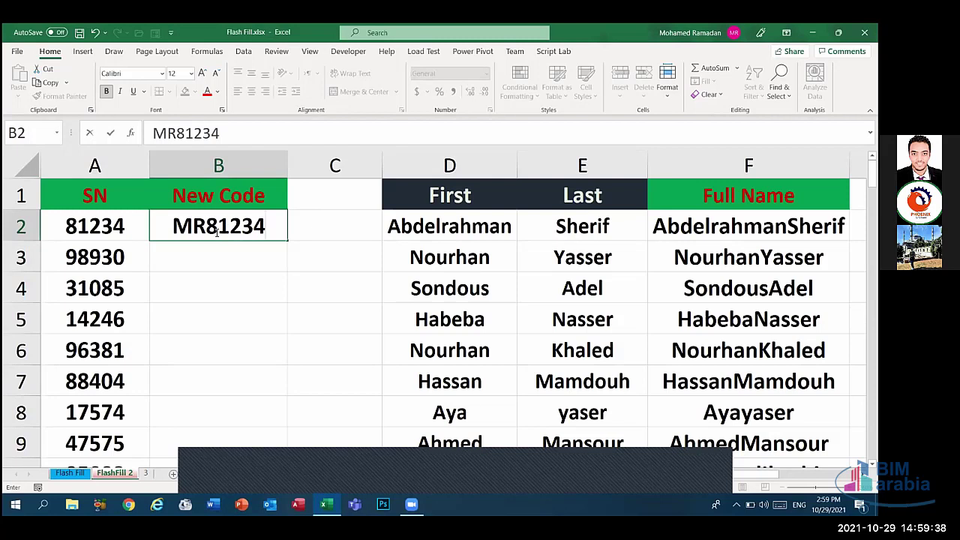
{"action": "left_click", "coordinate": [218, 249]}
{"action": "type", "text": "MR"}
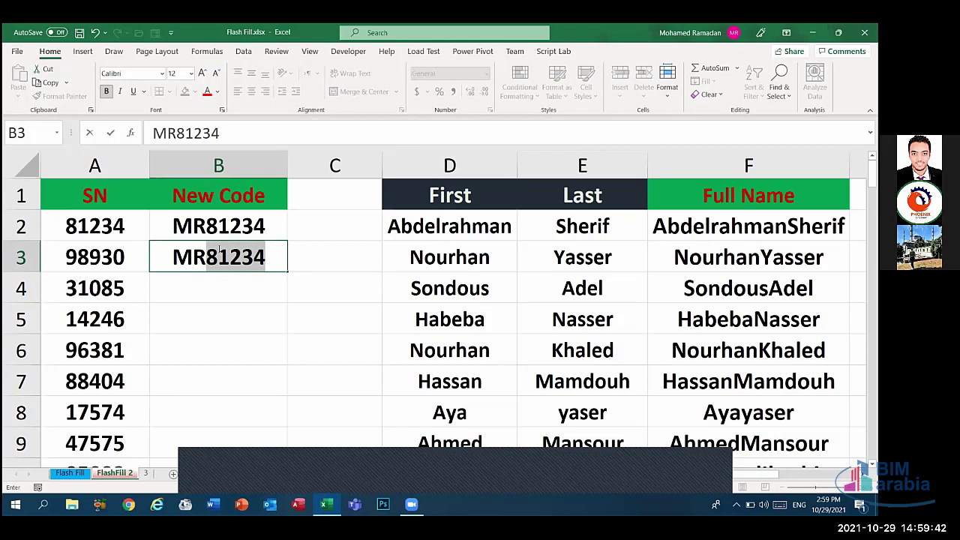
{"action": "type", "text": "98930"}
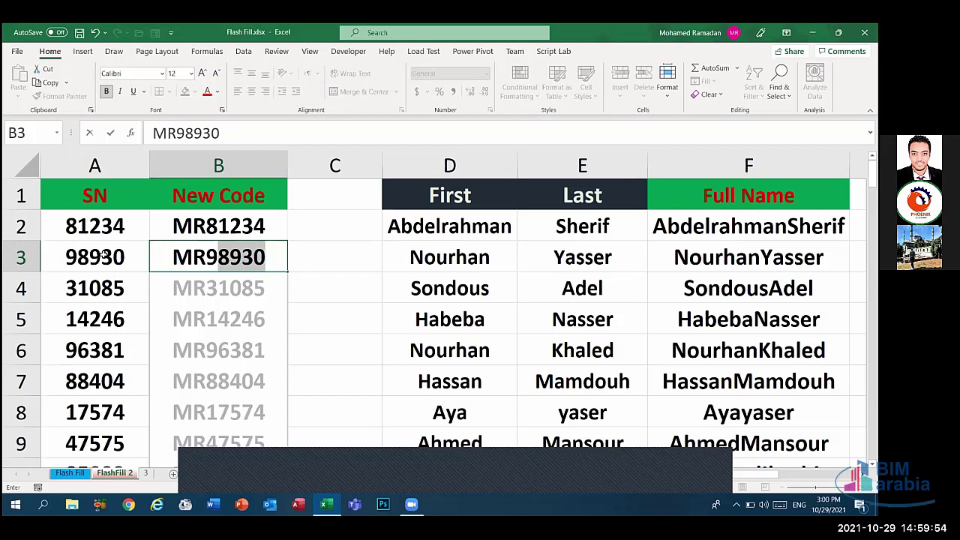
{"action": "left_click", "coordinate": [194, 294]}
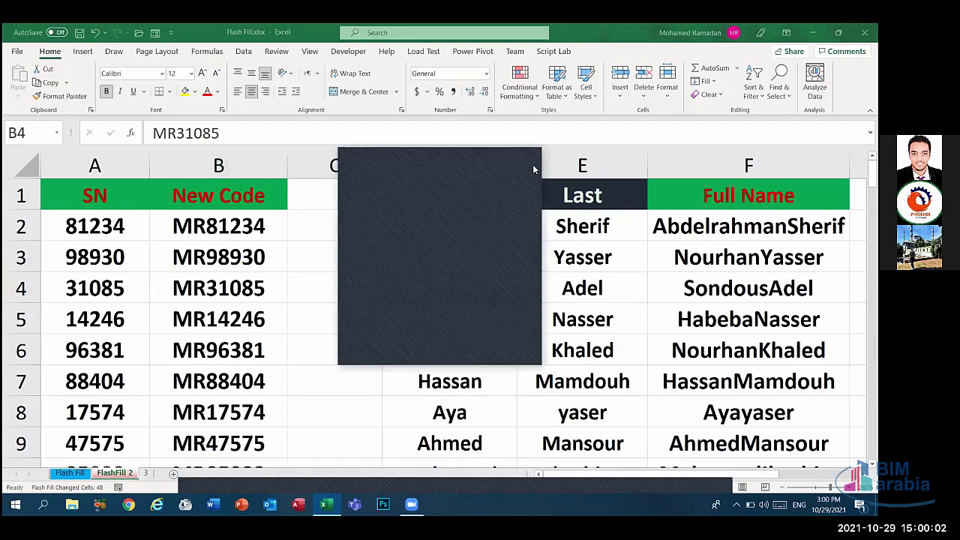
{"action": "left_click", "coordinate": [217, 260]}
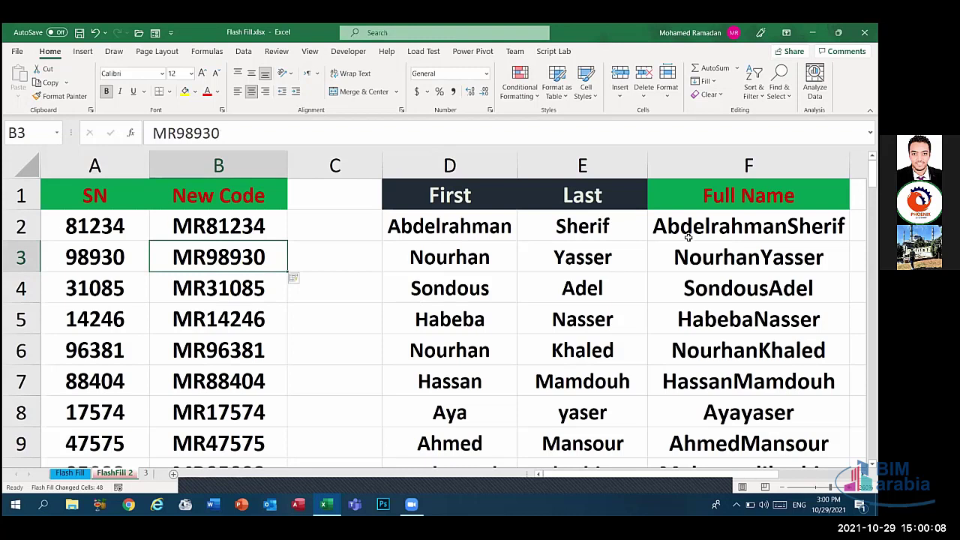
{"action": "left_click", "coordinate": [747, 215]}
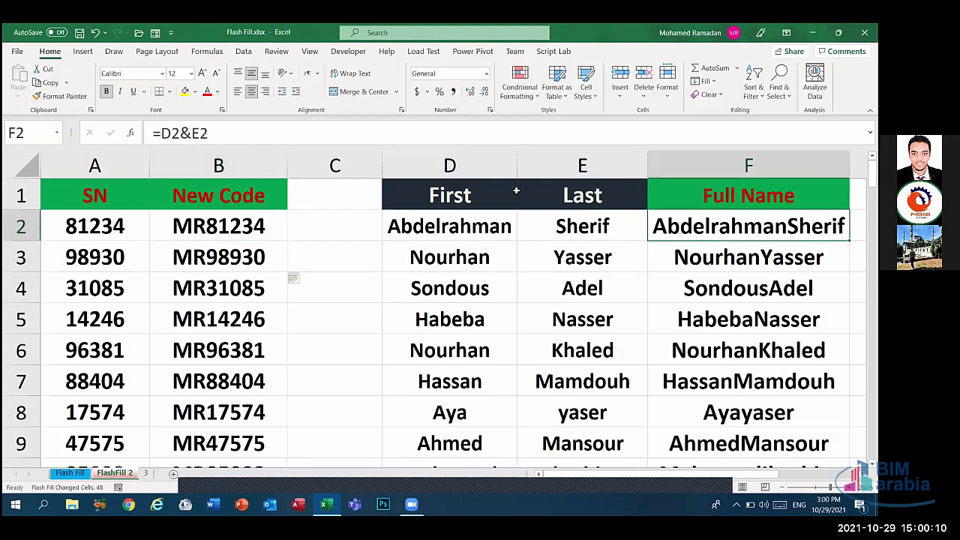
{"action": "left_click", "coordinate": [457, 222]}
{"action": "left_click", "coordinate": [566, 227]}
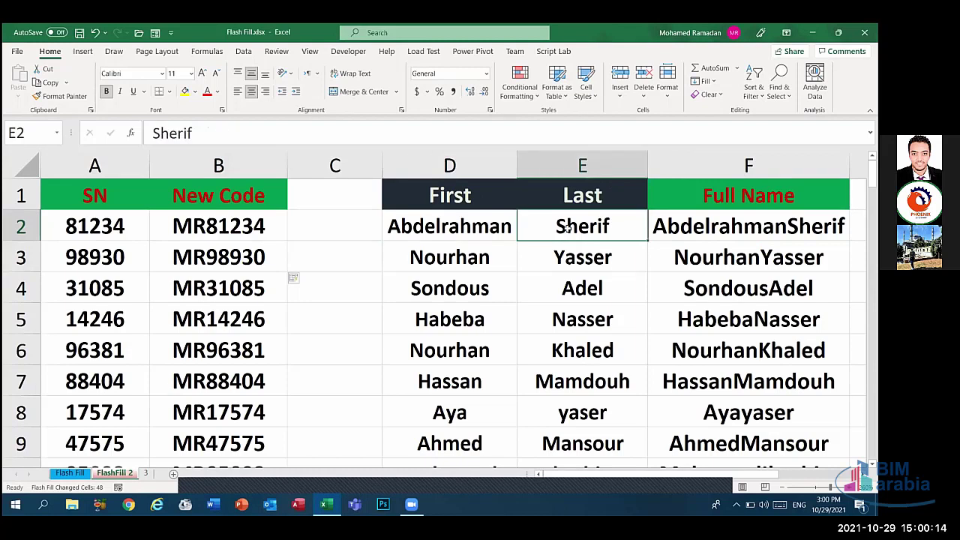
{"action": "left_click", "coordinate": [508, 228]}
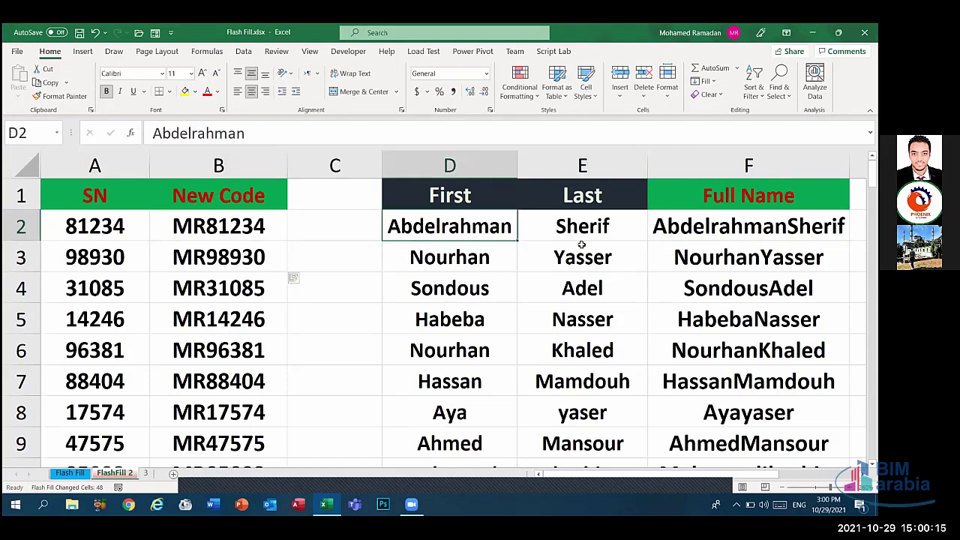
{"action": "left_click", "coordinate": [674, 239]}
{"action": "type", "text": "="}
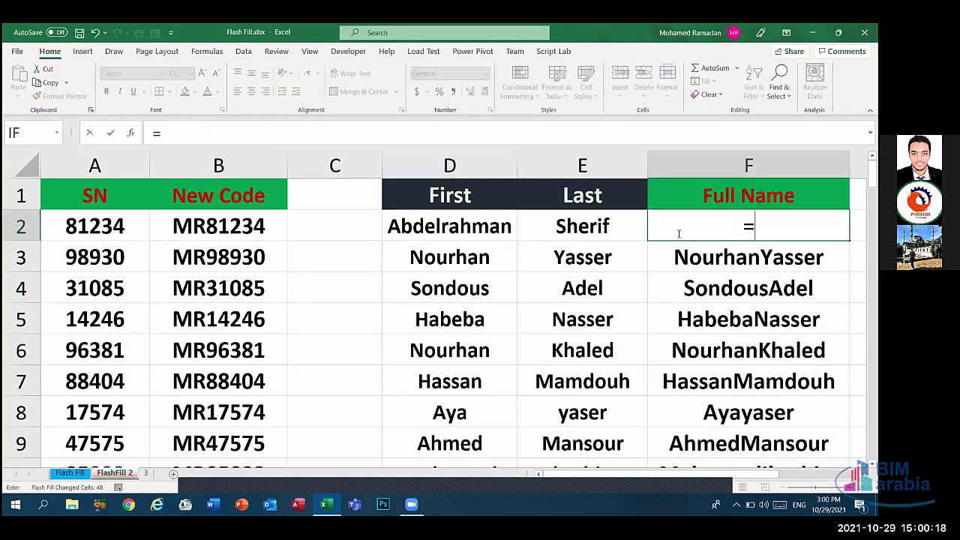
{"action": "left_click", "coordinate": [485, 223]}
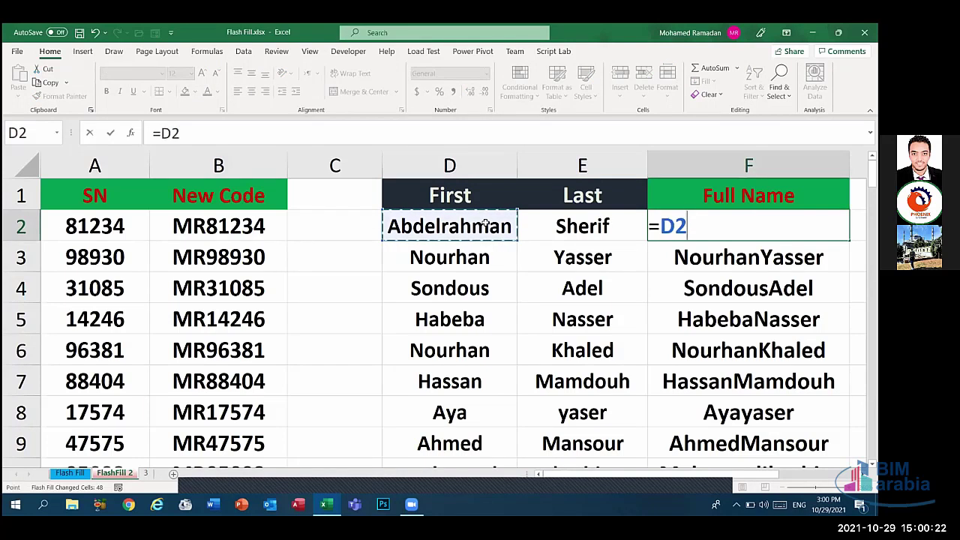
{"action": "type", "text": "&"}
{"action": "left_click", "coordinate": [554, 224]}
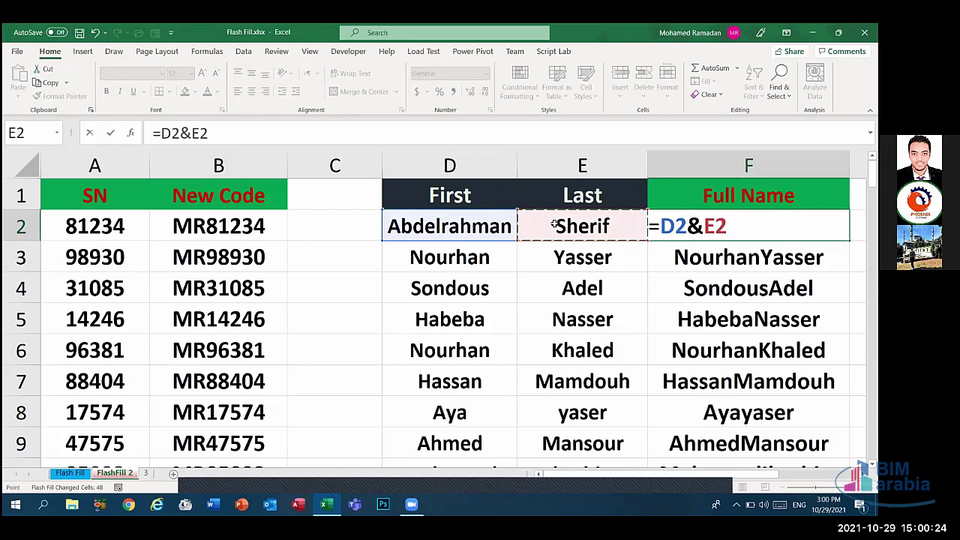
{"action": "key", "text": "Return"}
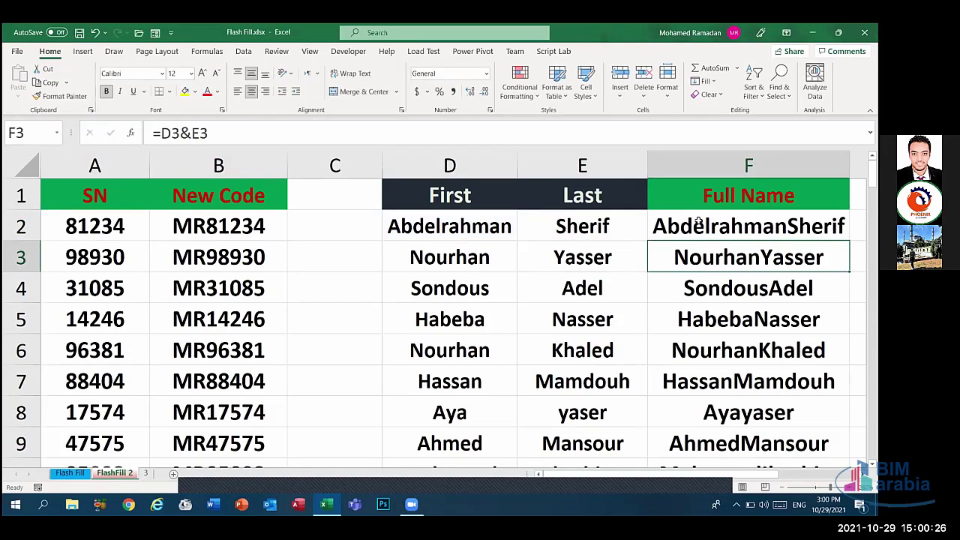
{"action": "left_click", "coordinate": [693, 229]}
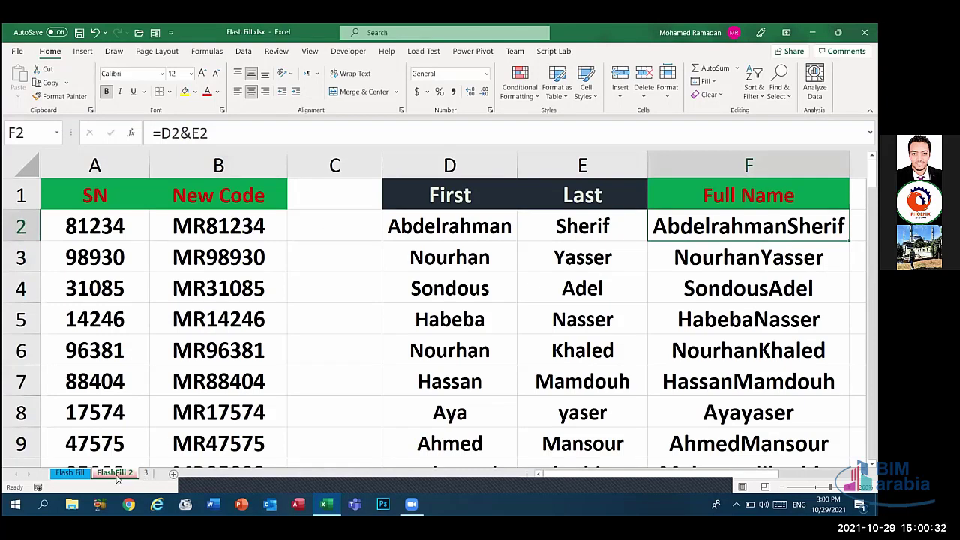
{"action": "left_click", "coordinate": [346, 224]}
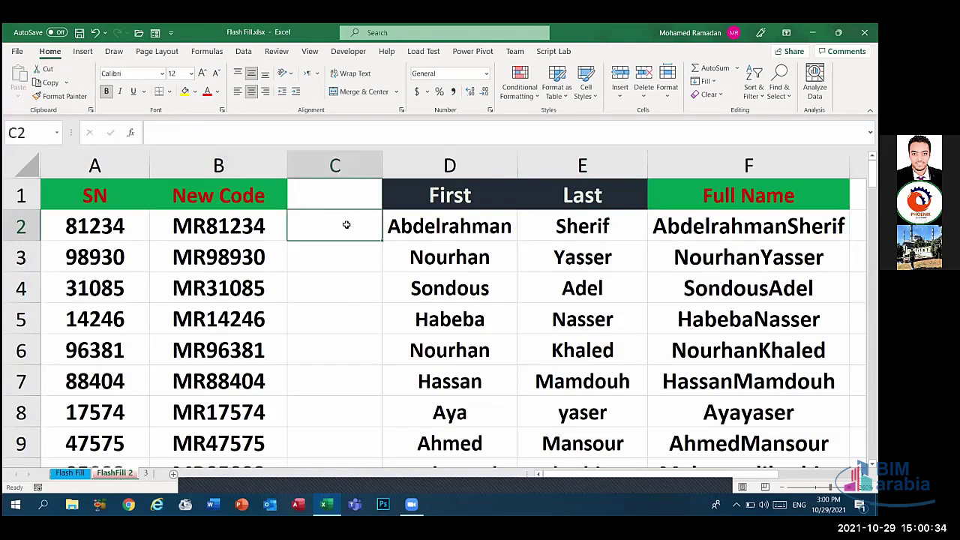
{"action": "left_click", "coordinate": [864, 33]}
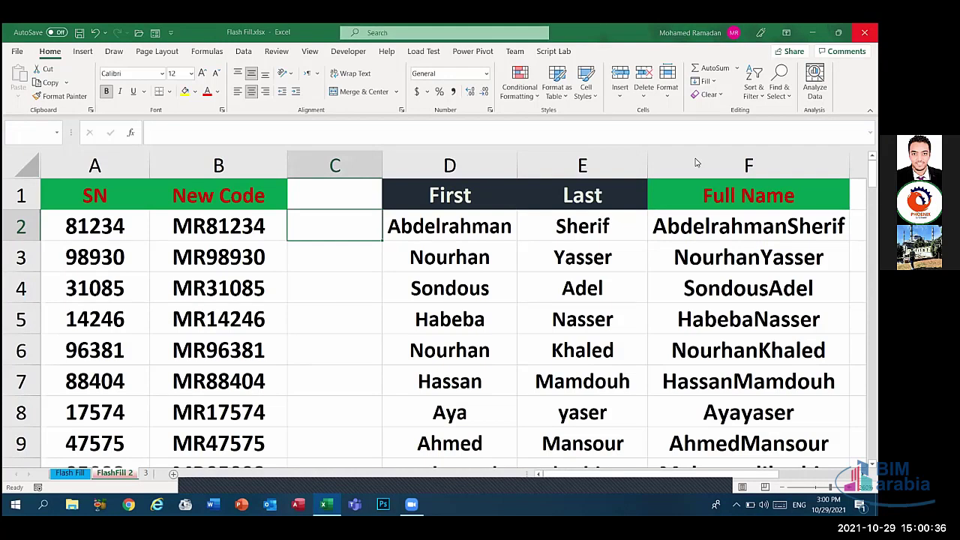
- Discard Flash Fill changes, open Large & Max.xlsx, and browse the Mens Club, Patrol, H&M and Task sheets
{"action": "left_click", "coordinate": [441, 276]}
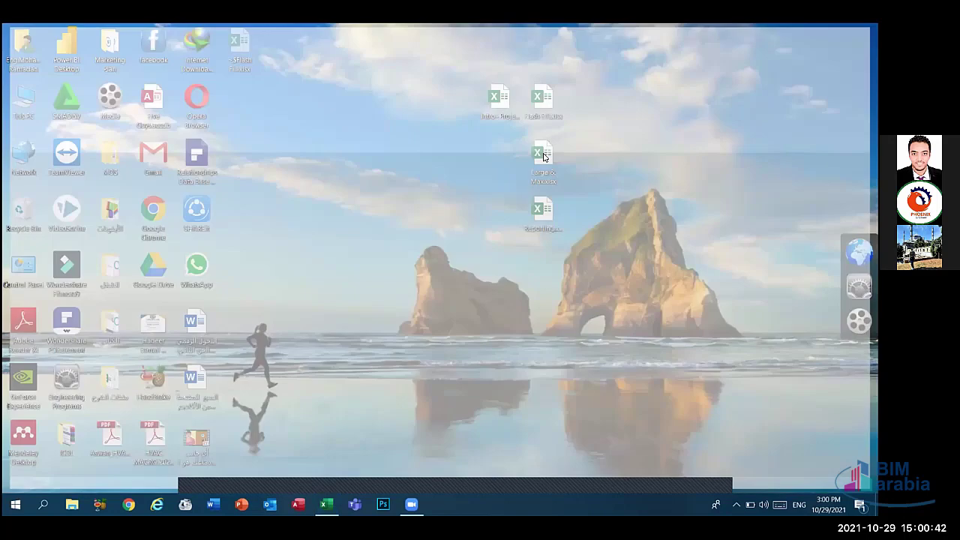
{"action": "double_click", "coordinate": [544, 156]}
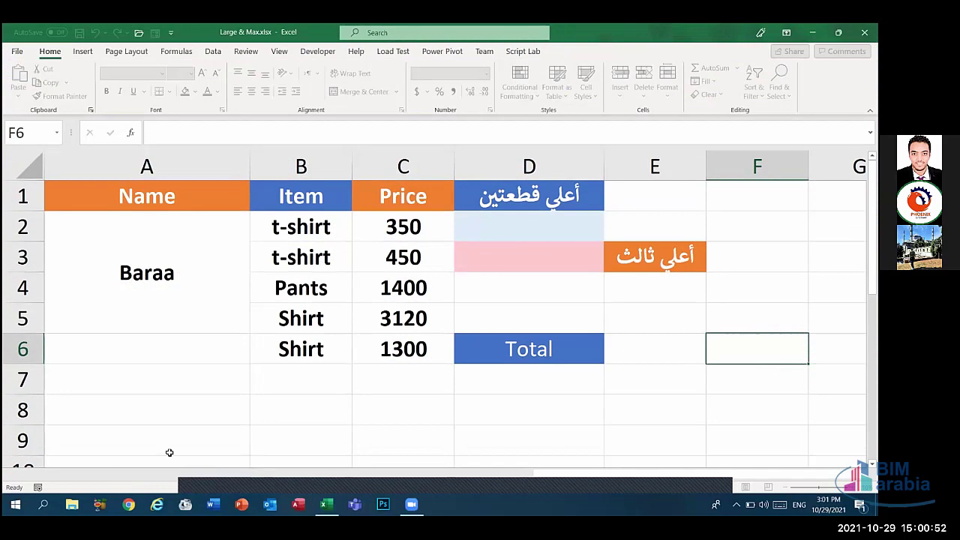
{"action": "left_click", "coordinate": [131, 473]}
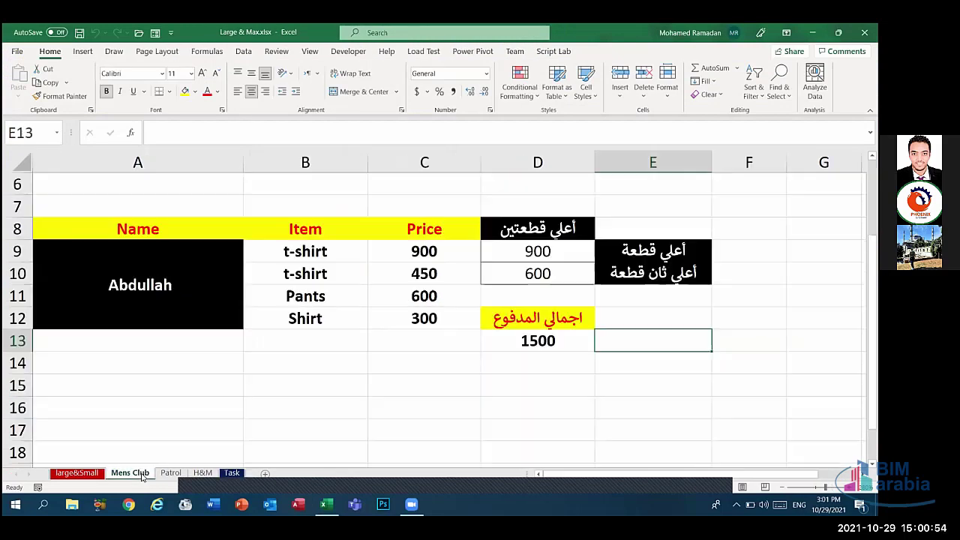
{"action": "left_click", "coordinate": [171, 473]}
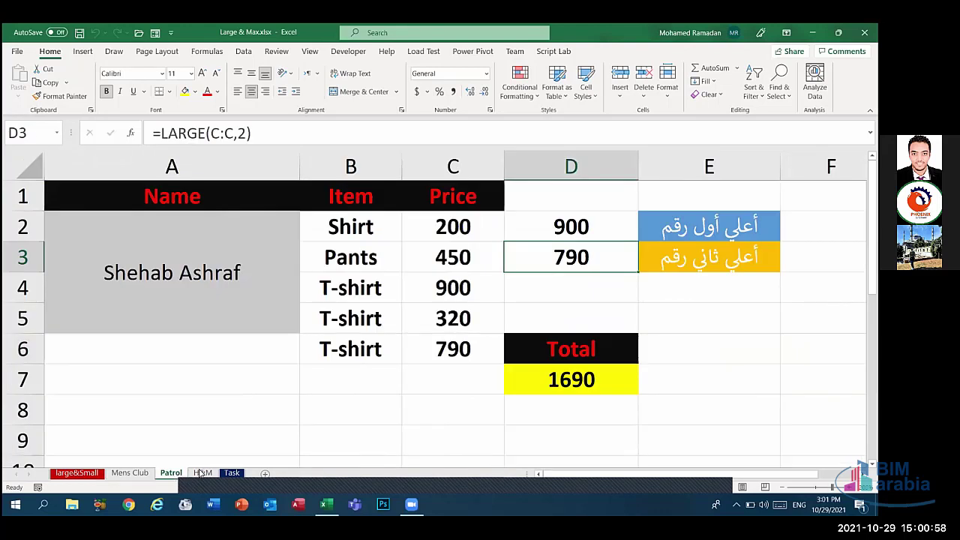
{"action": "left_click", "coordinate": [202, 473]}
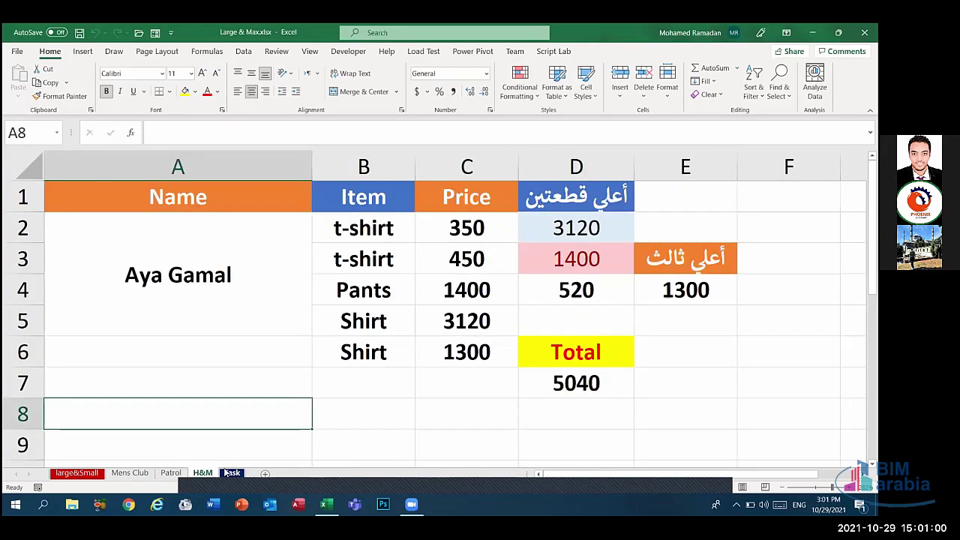
{"action": "left_click", "coordinate": [232, 473]}
{"action": "left_click", "coordinate": [500, 281]}
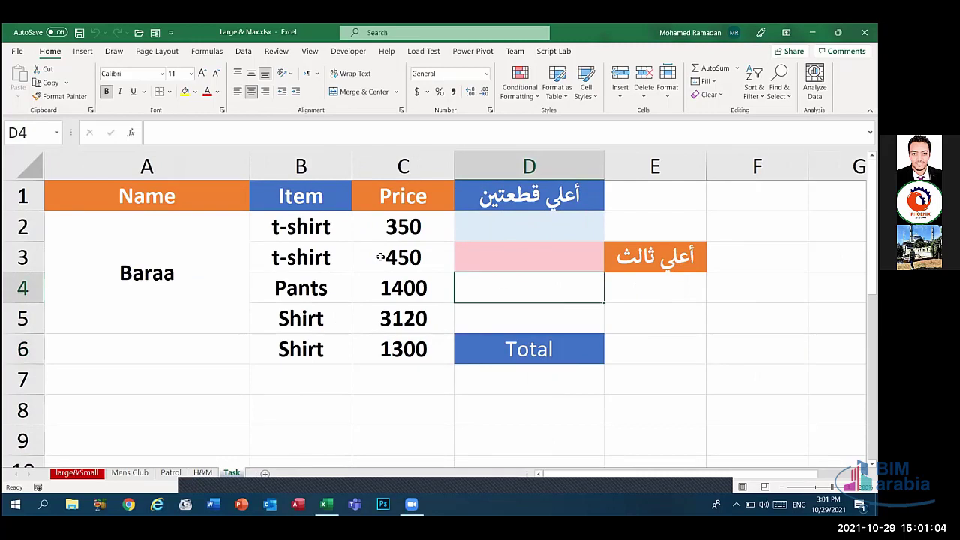
- Enter =MAX(C2:C5) in C7 to show the highest price, 3120
{"action": "left_click", "coordinate": [386, 376]}
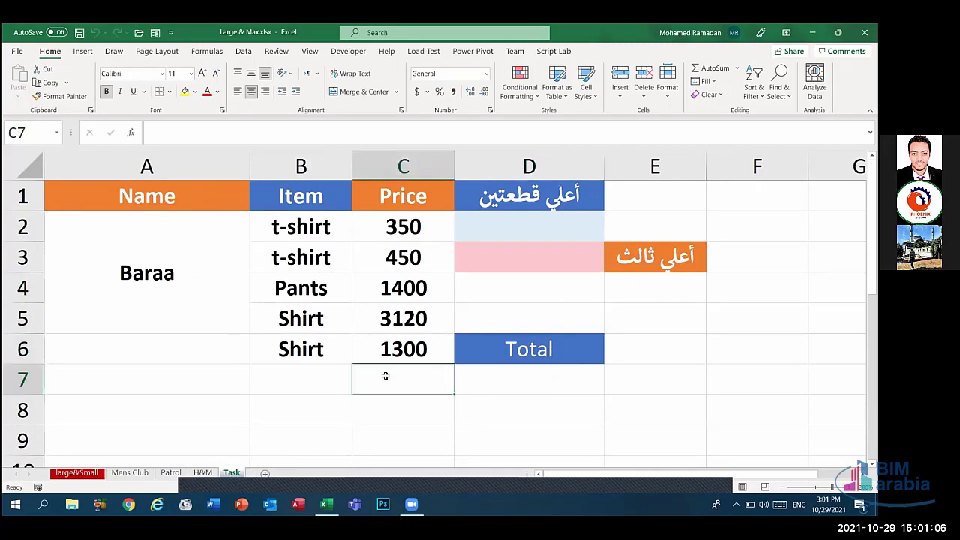
{"action": "type", "text": "=MAX"}
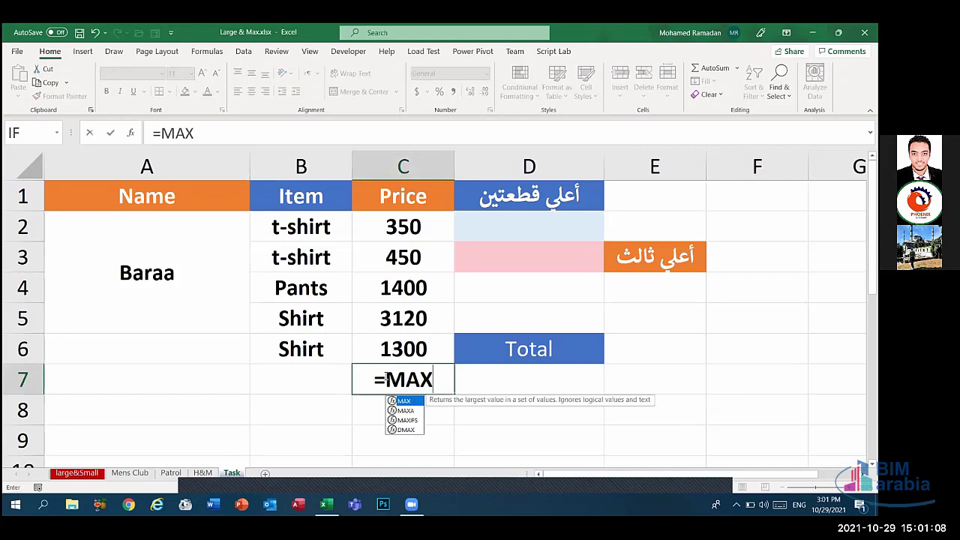
{"action": "type", "text": "("}
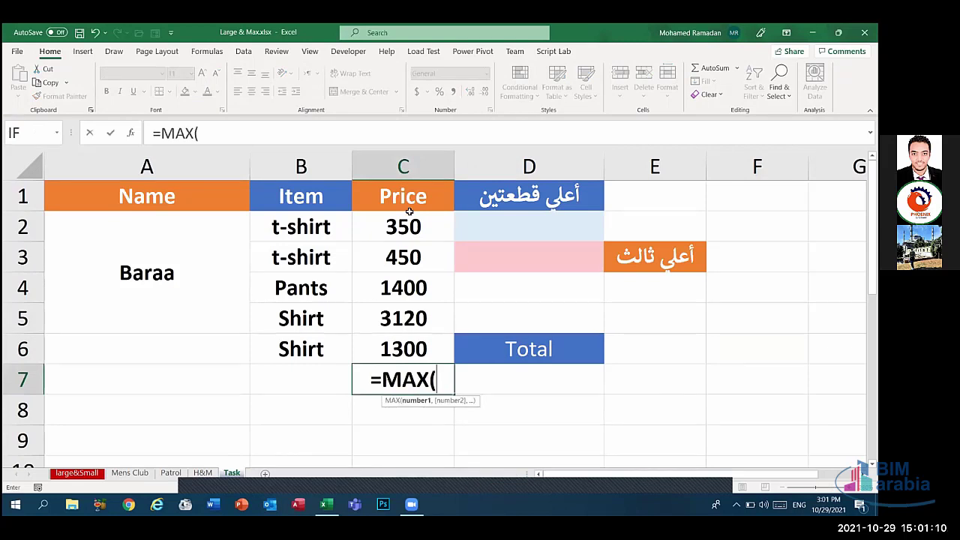
{"action": "left_click_drag", "start_coordinate": [408, 211], "coordinate": [403, 323]}
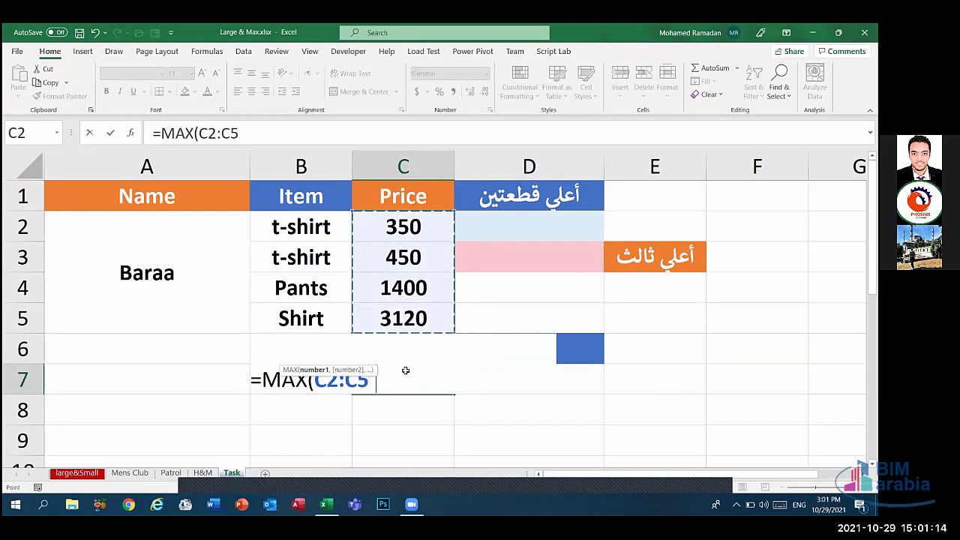
{"action": "key", "text": "ctrl+Return"}
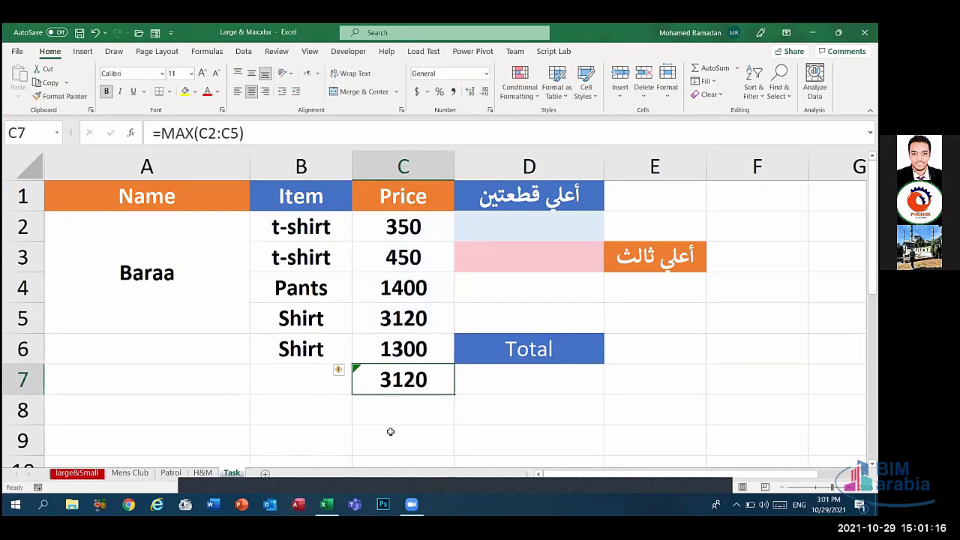
{"action": "left_click", "coordinate": [390, 431]}
- Enter =LARGE(C2:C6,3) in C8 to return the third-highest price, 1300
{"action": "left_click", "coordinate": [390, 413]}
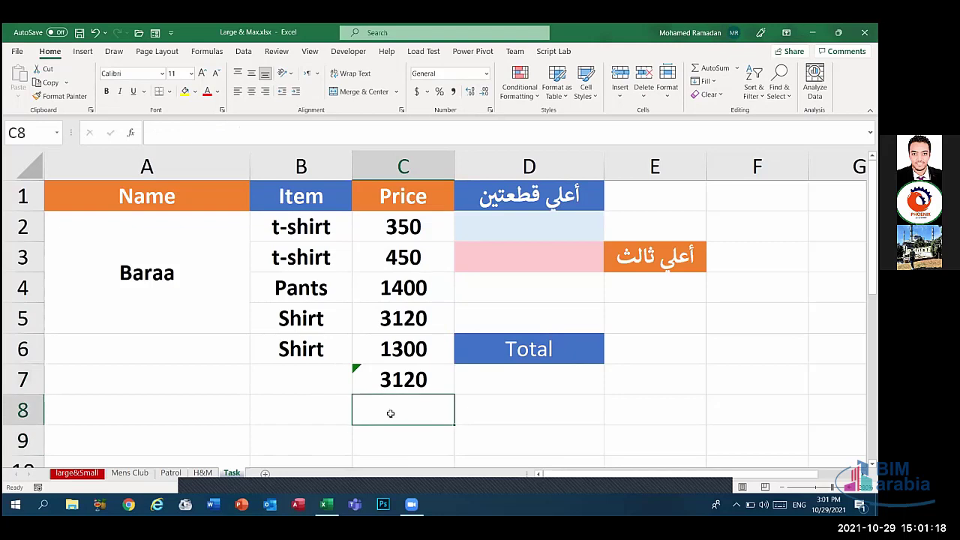
{"action": "type", "text": "=LARG"}
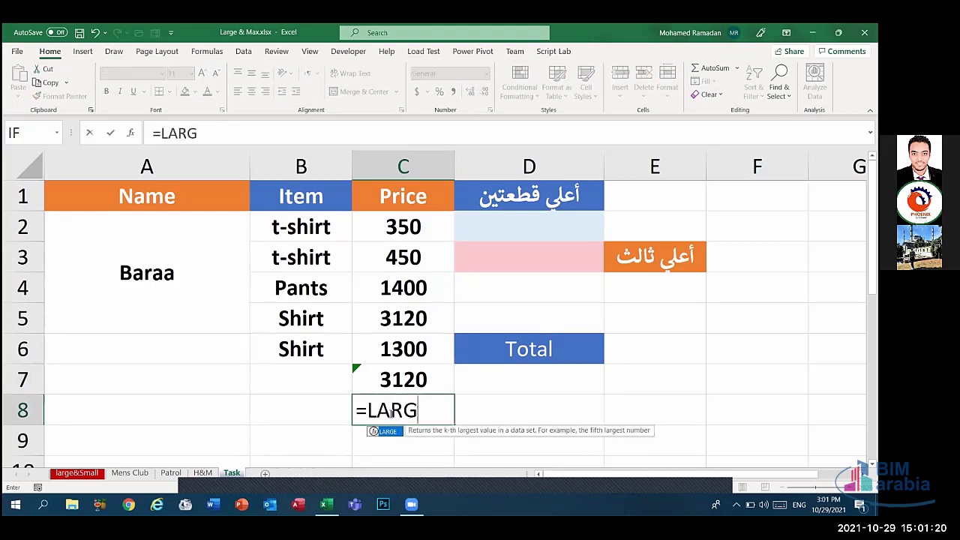
{"action": "type", "text": "E"}
{"action": "type", "text": "("}
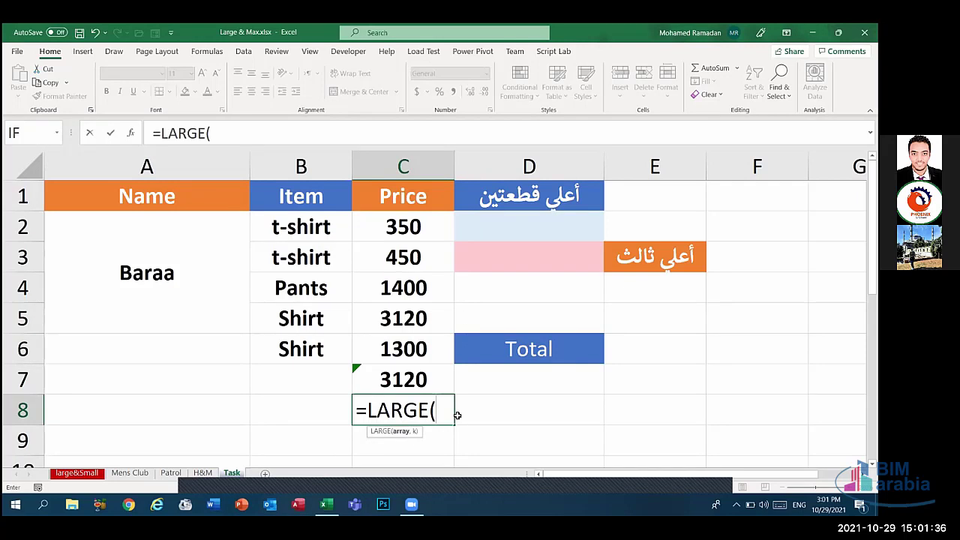
{"action": "left_click_drag", "start_coordinate": [400, 225], "coordinate": [395, 341]}
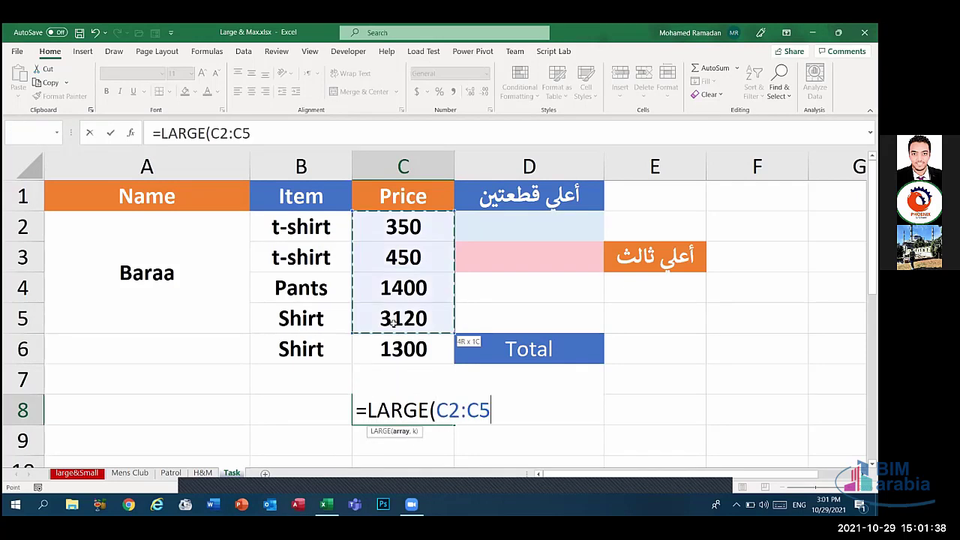
{"action": "type", "text": ","}
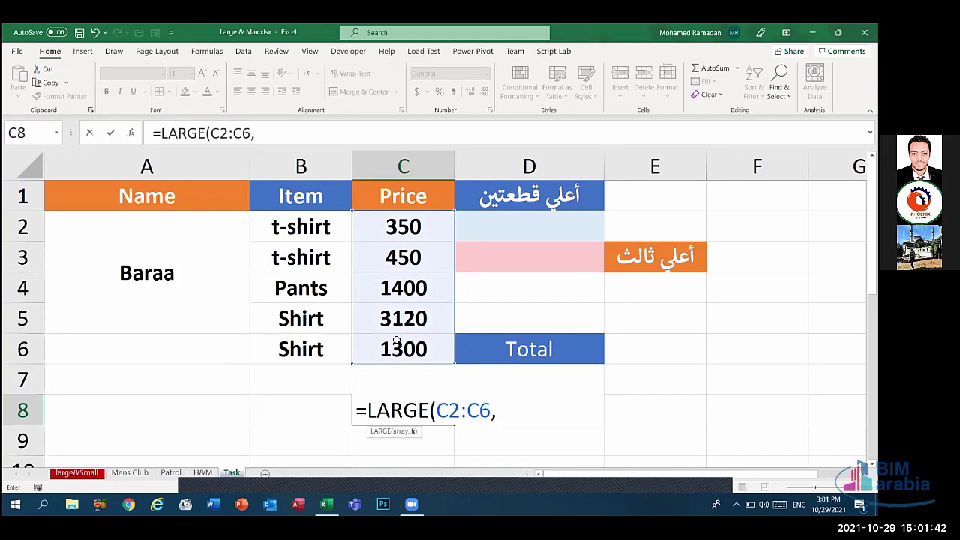
{"action": "type", "text": "3"}
{"action": "type", "text": ")"}
{"action": "key", "text": "Return"}
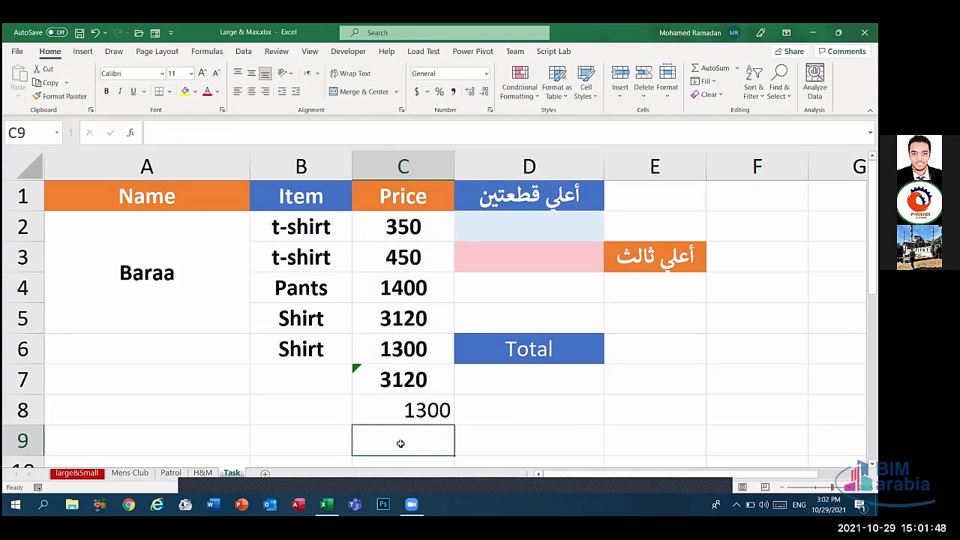
{"action": "left_click", "coordinate": [384, 414]}
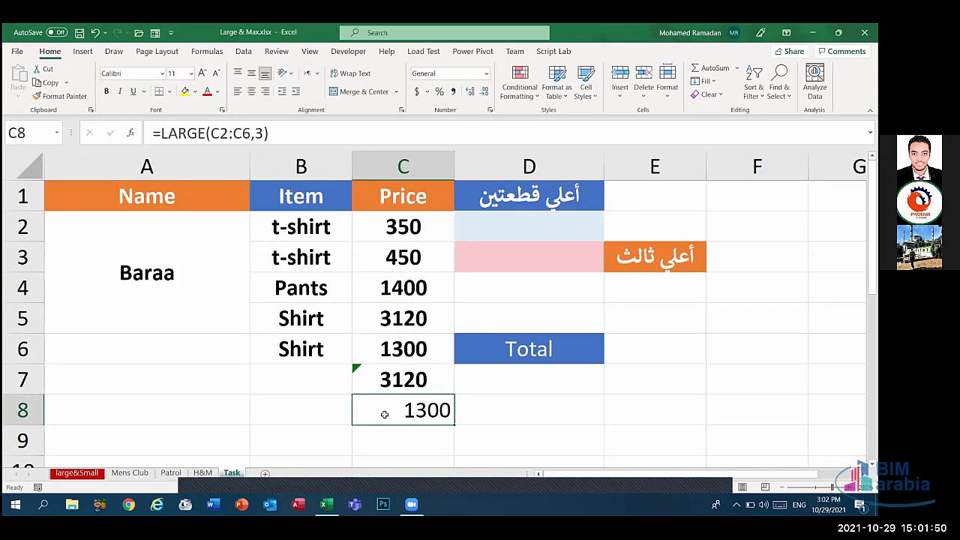
- Enter a MIN formula over the prices in B8, showing the lowest price 350
{"action": "left_click", "coordinate": [288, 406]}
{"action": "type", "text": "="}
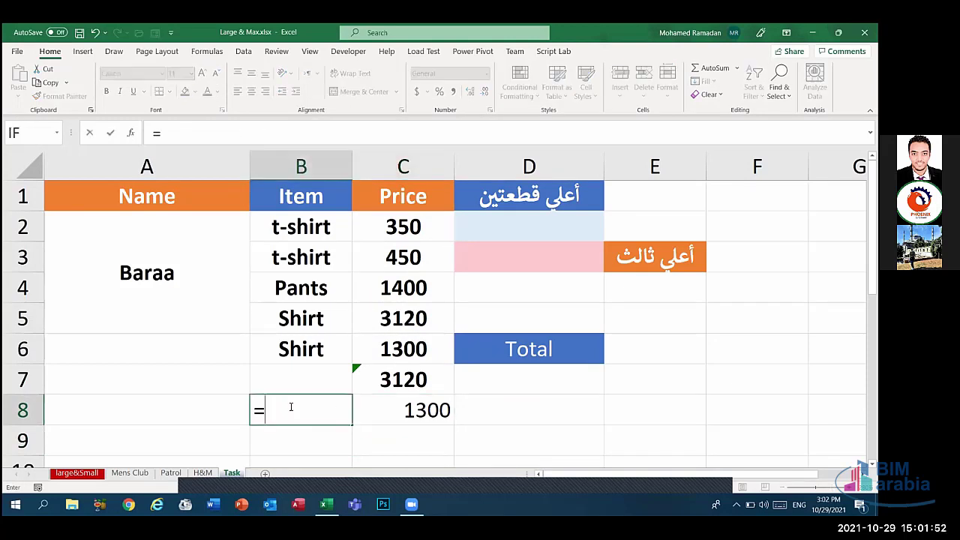
{"action": "type", "text": "MIN"}
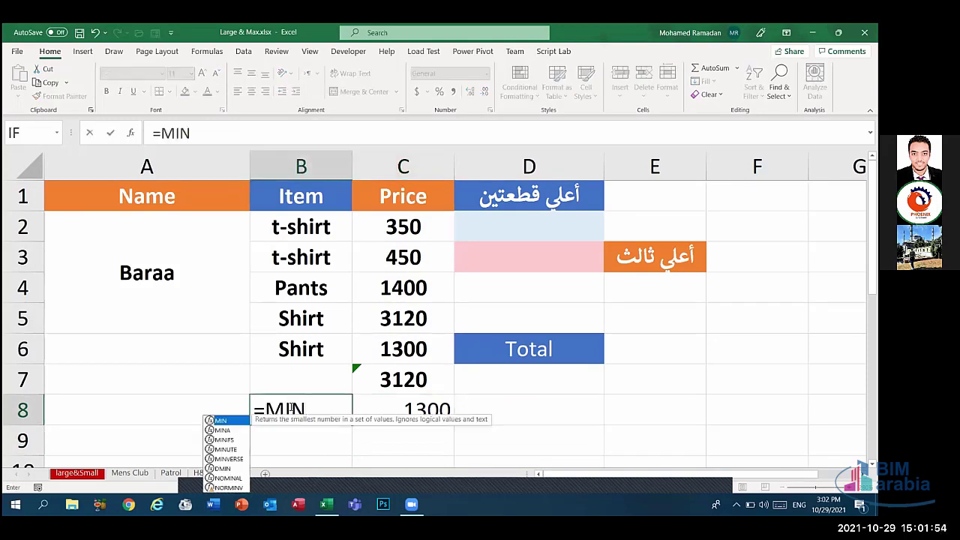
{"action": "type", "text": "("}
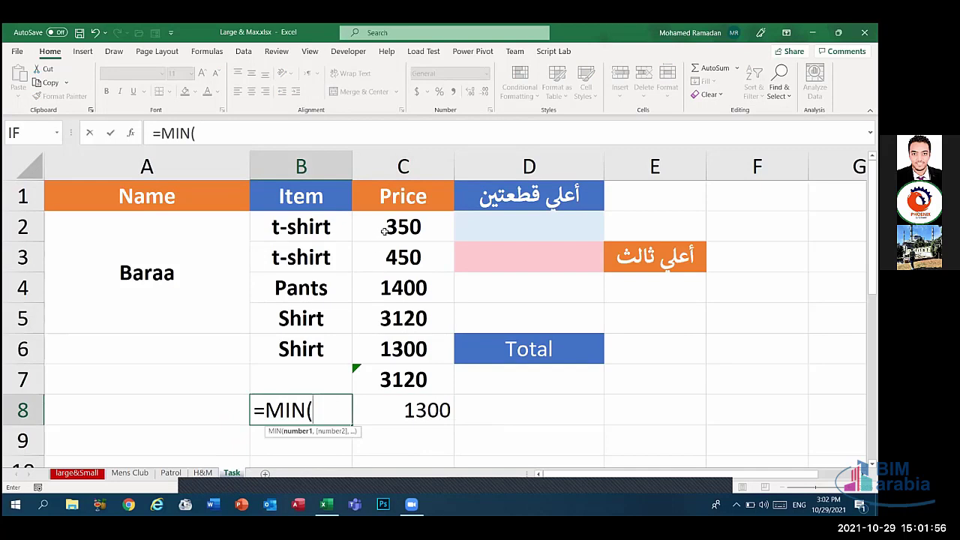
{"action": "left_click_drag", "start_coordinate": [381, 234], "coordinate": [382, 338]}
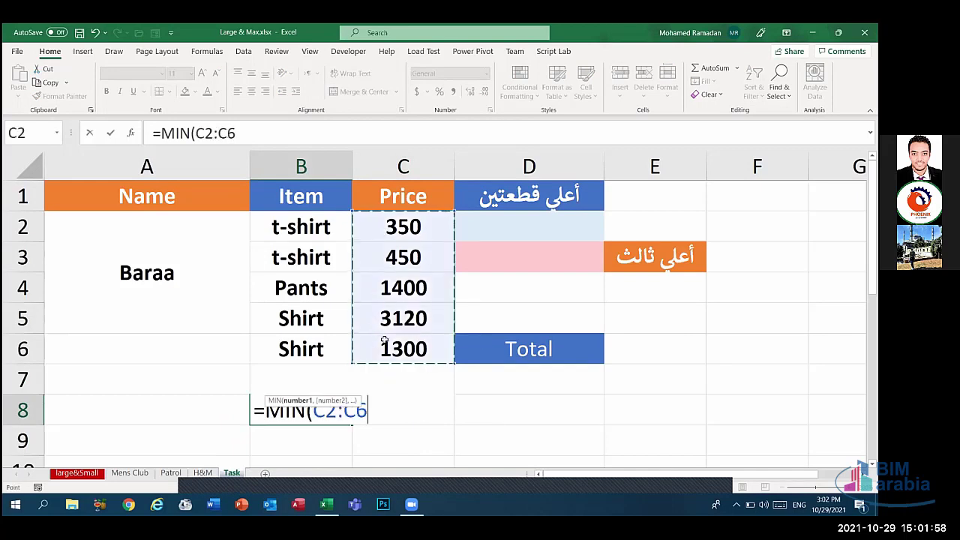
{"action": "type", "text": ")"}
{"action": "key", "text": "Return"}
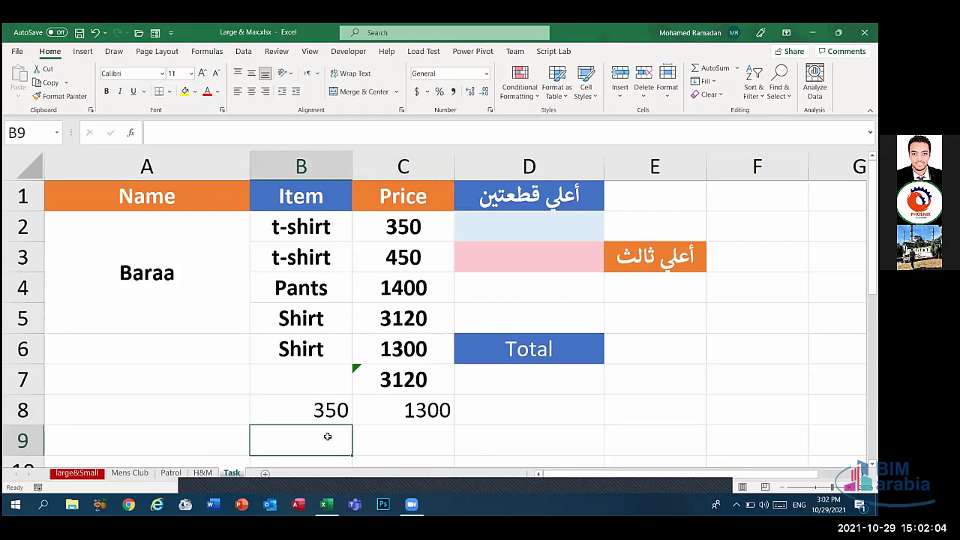
- Enter =SMALL(C2:C7,3) in B9, returning 1300, and compare it with C8's LARGE formula
{"action": "type", "text": "=S"}
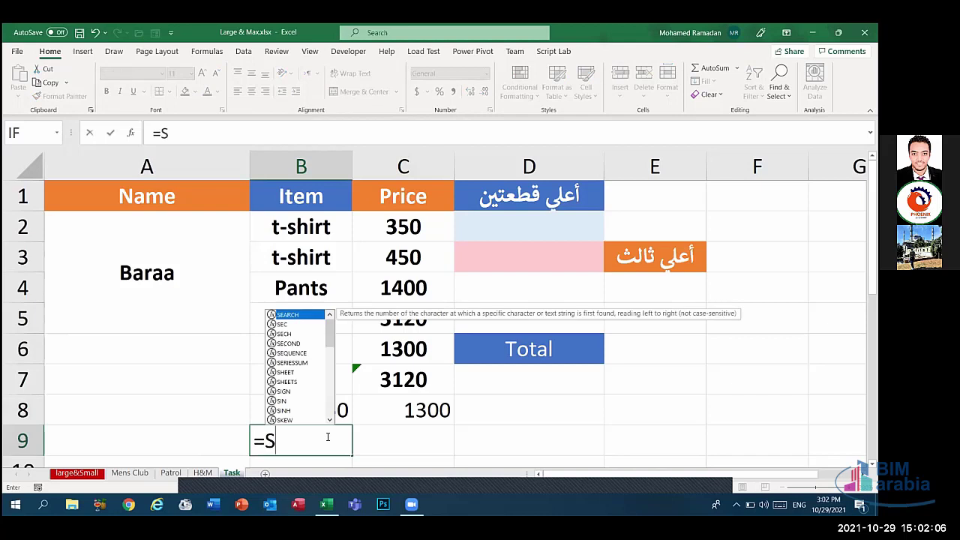
{"action": "type", "text": "MALL"}
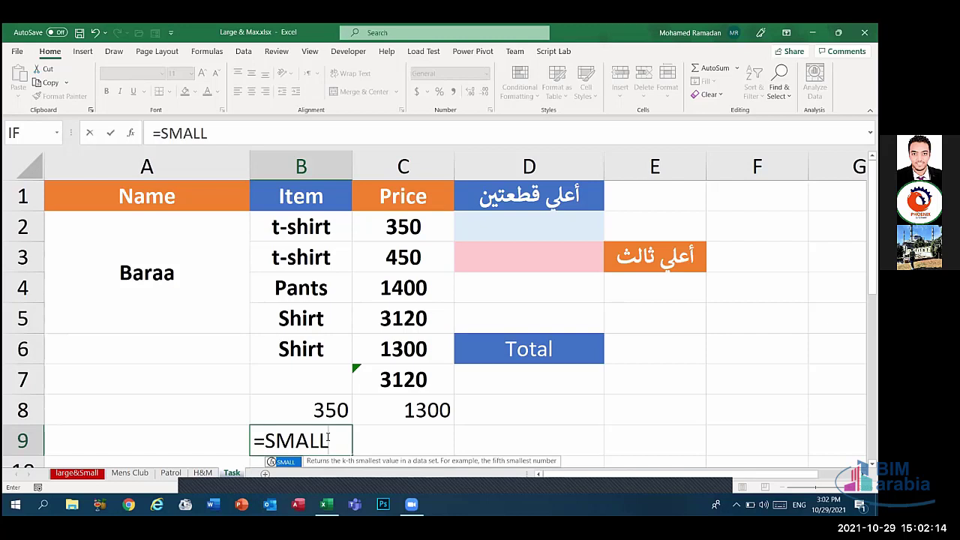
{"action": "type", "text": "("}
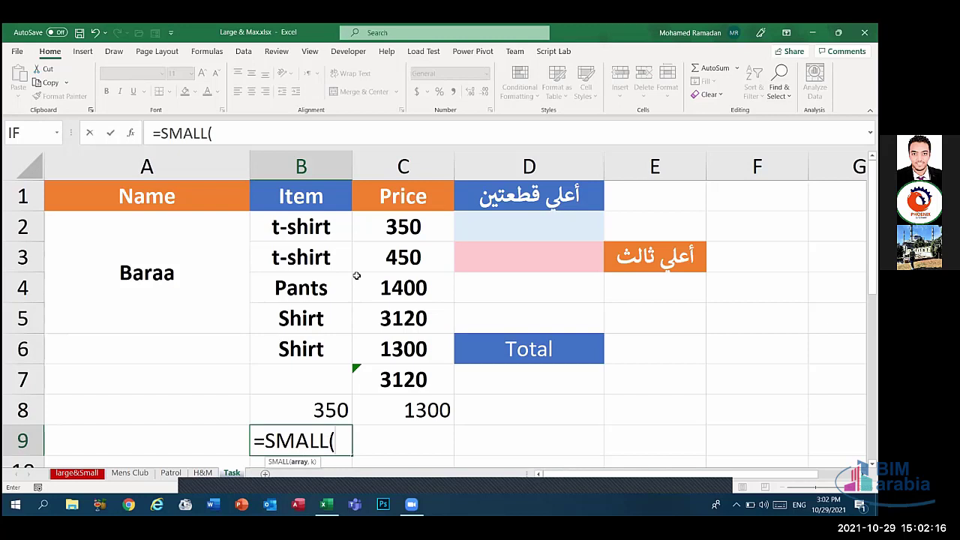
{"action": "left_click_drag", "start_coordinate": [391, 229], "coordinate": [391, 369]}
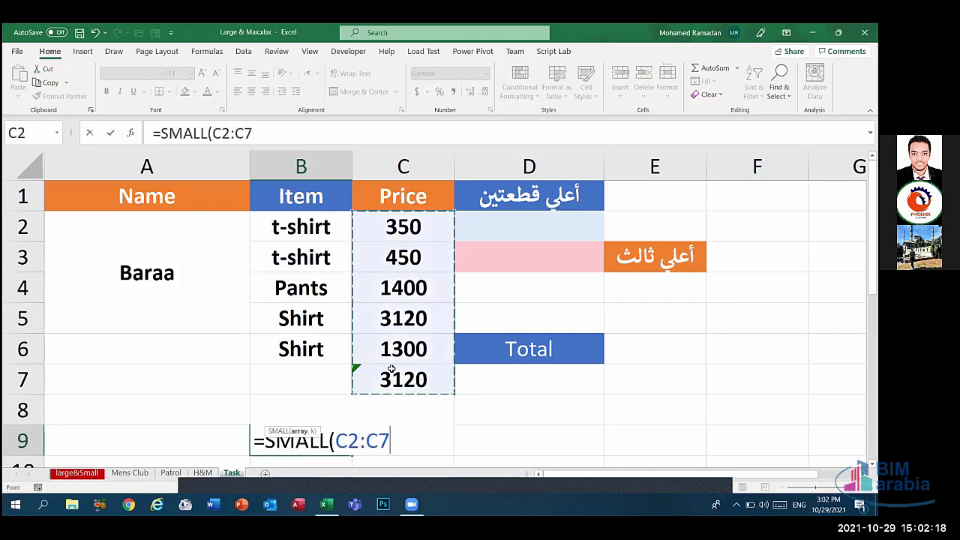
{"action": "type", "text": ","}
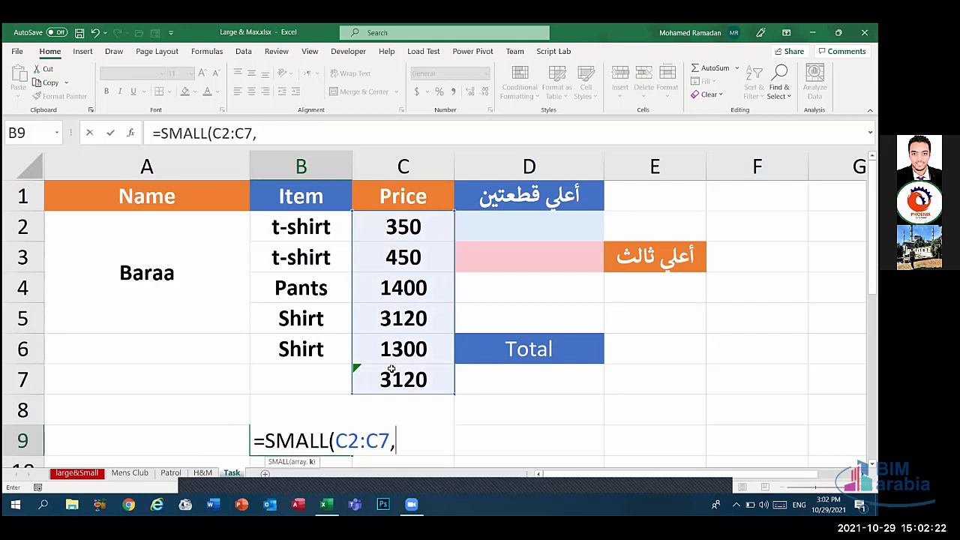
{"action": "type", "text": "3)"}
{"action": "key", "text": "Return"}
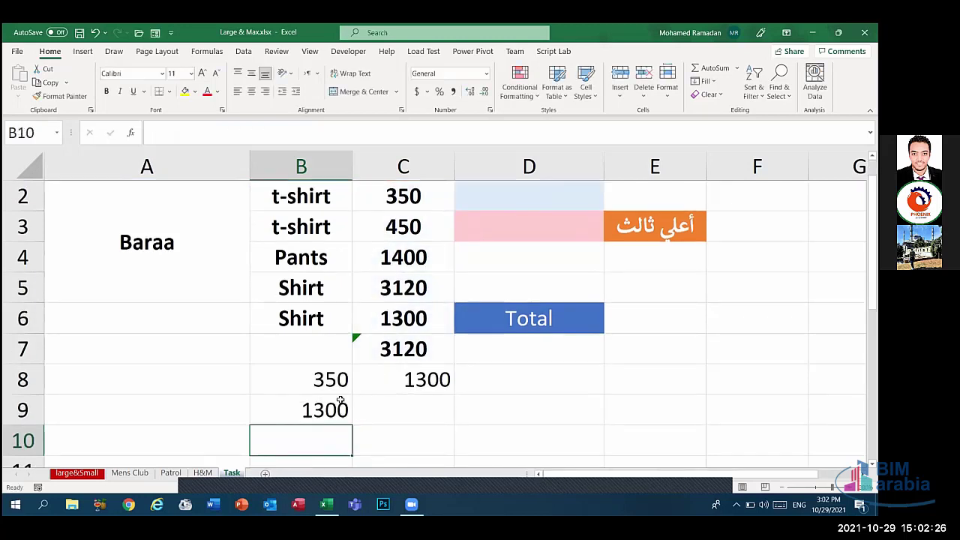
{"action": "left_click", "coordinate": [338, 403]}
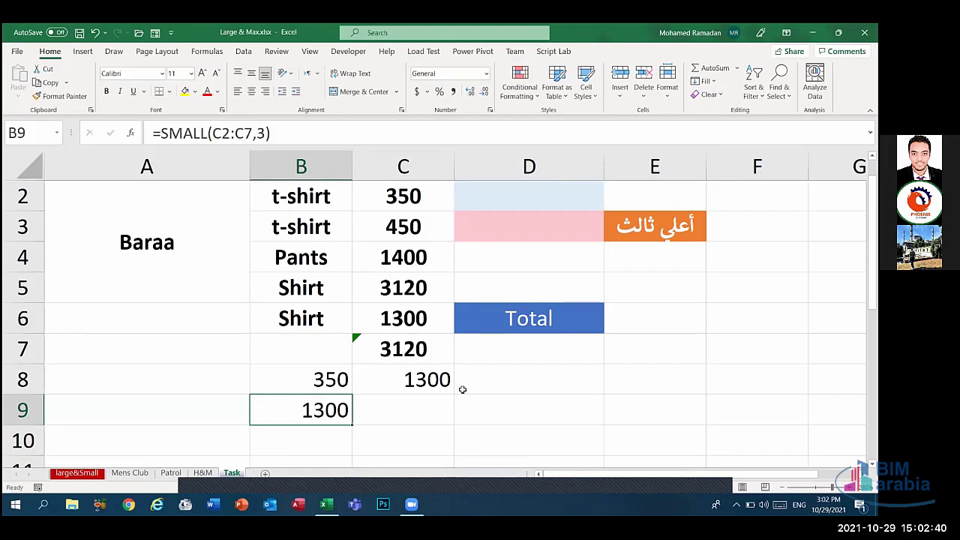
{"action": "left_click", "coordinate": [433, 380]}
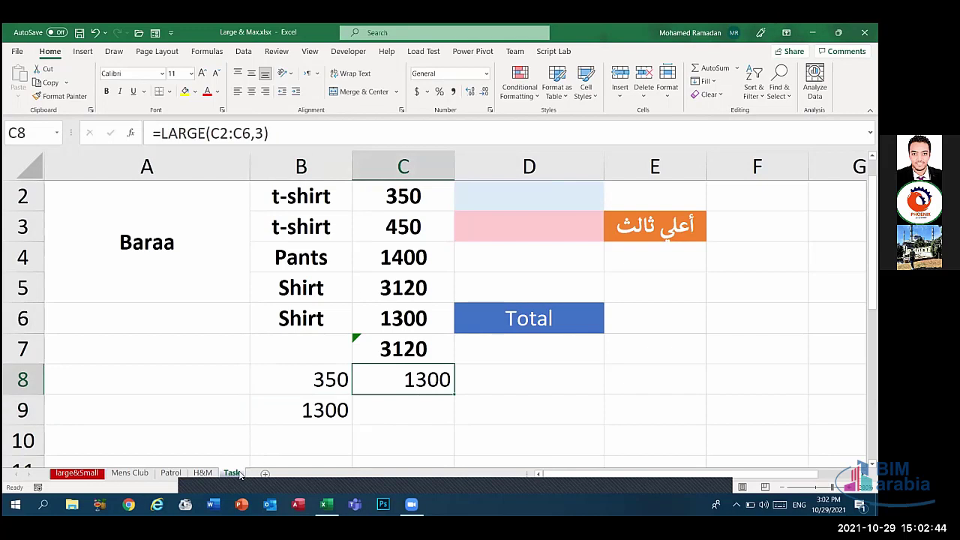
- Close Large & Max without saving and switch to the Reporting.xlsx window
{"action": "left_click", "coordinate": [863, 32]}
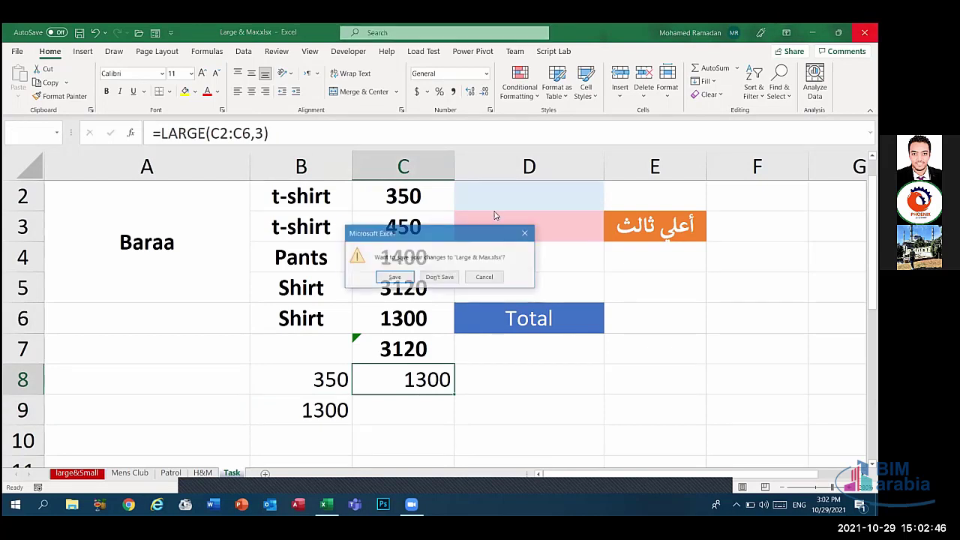
{"action": "left_click", "coordinate": [439, 276]}
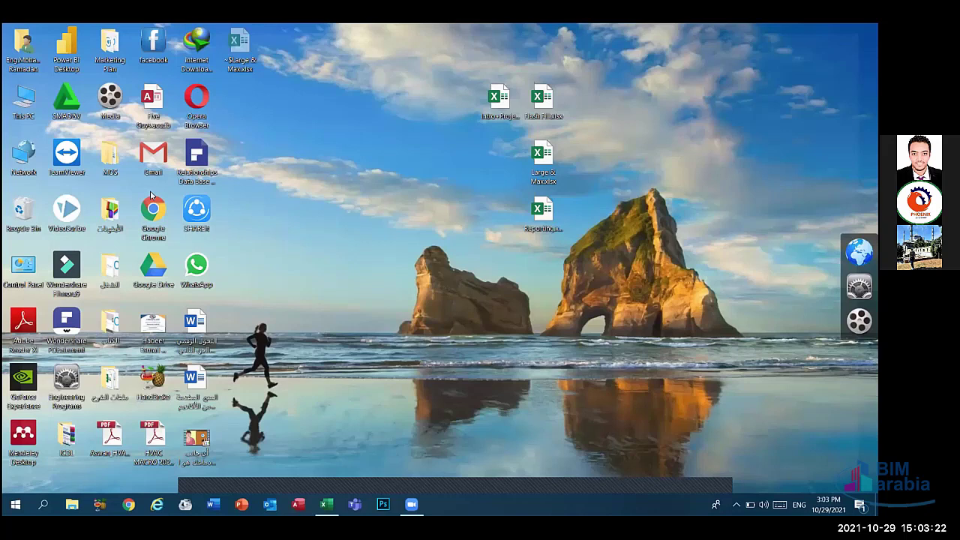
{"action": "key", "text": "alt+Tab"}
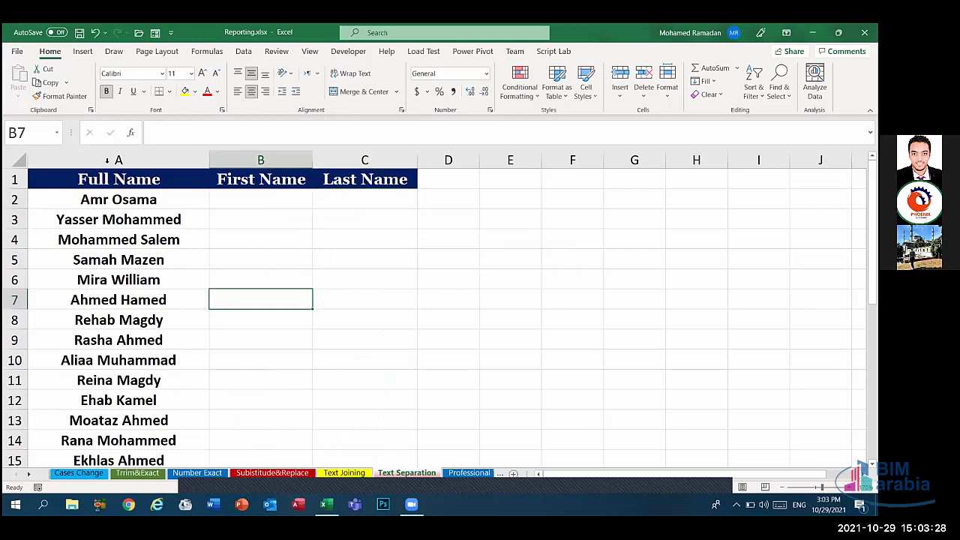
- Select the Full Name column, then the first full name in A2, and scroll back to the top
{"action": "left_click", "coordinate": [107, 160]}
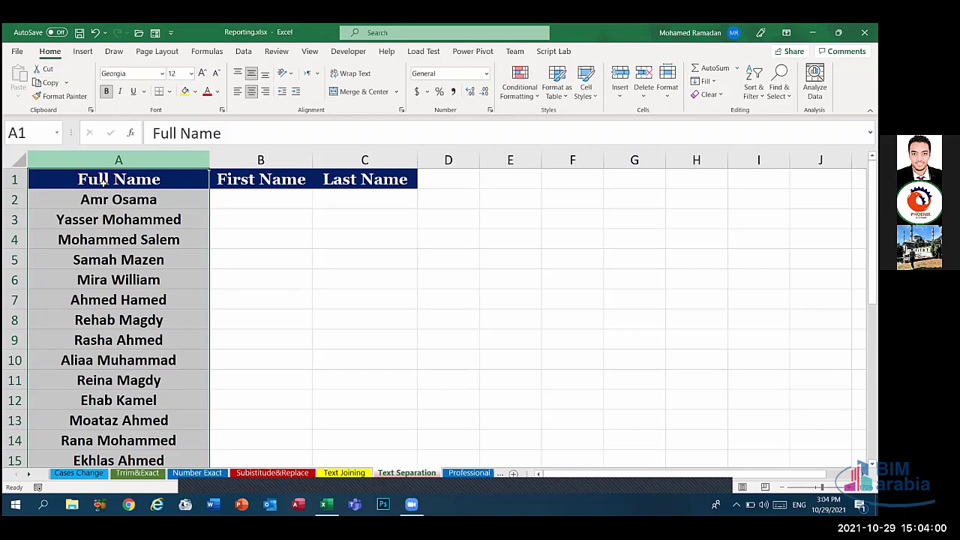
{"action": "key", "text": "Down"}
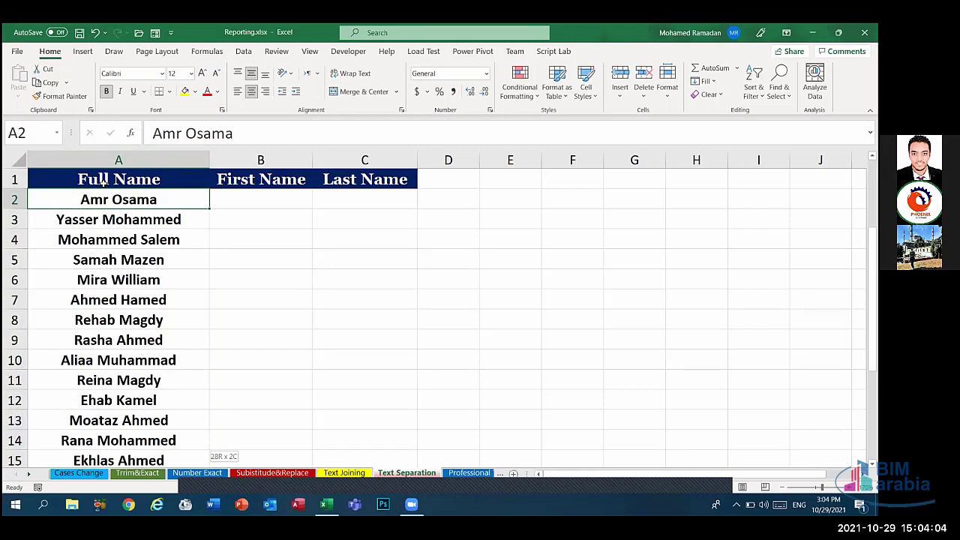
{"action": "left_click_drag", "start_coordinate": [103, 181], "coordinate": [104, 181]}
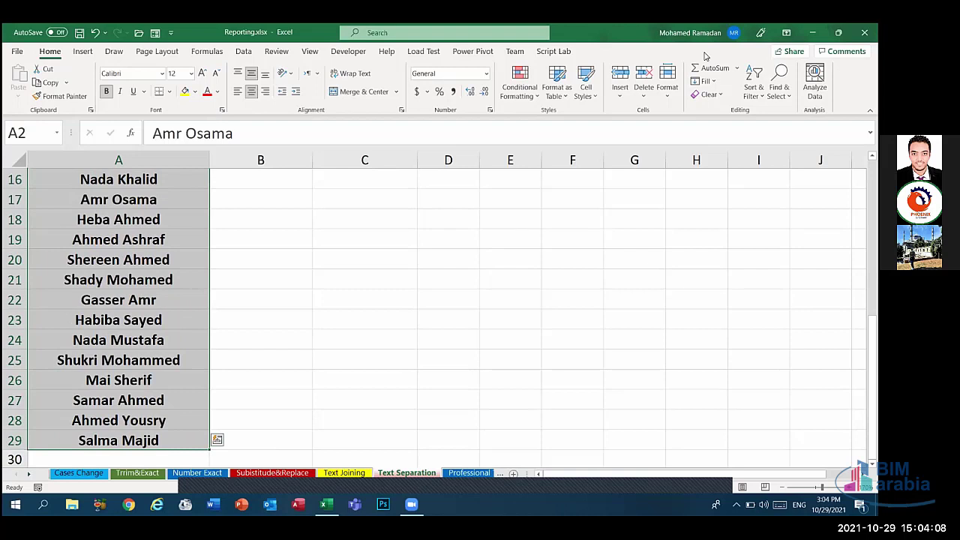
{"action": "scroll", "coordinate": [618, 209], "scroll_direction": "up", "scroll_amount": 2}
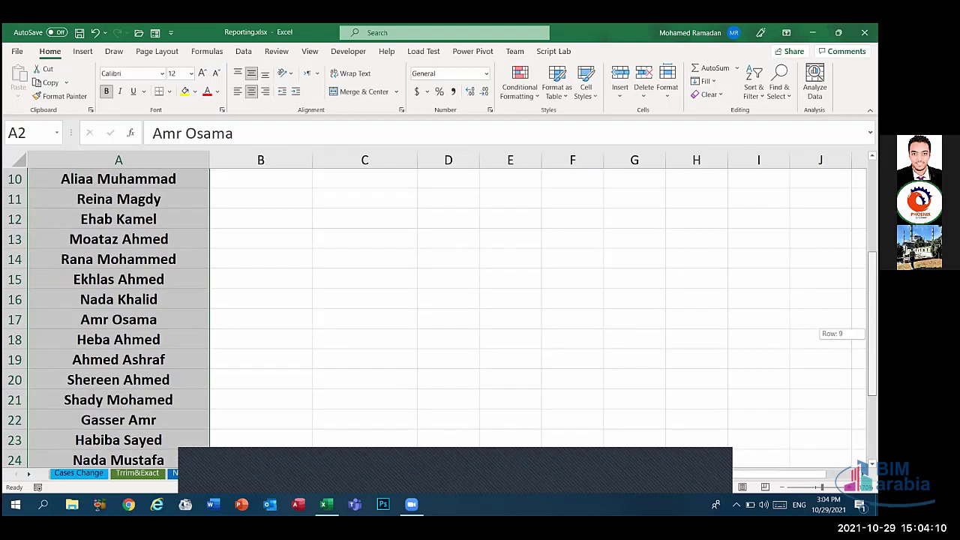
{"action": "scroll", "coordinate": [493, 209], "scroll_direction": "up", "scroll_amount": 3}
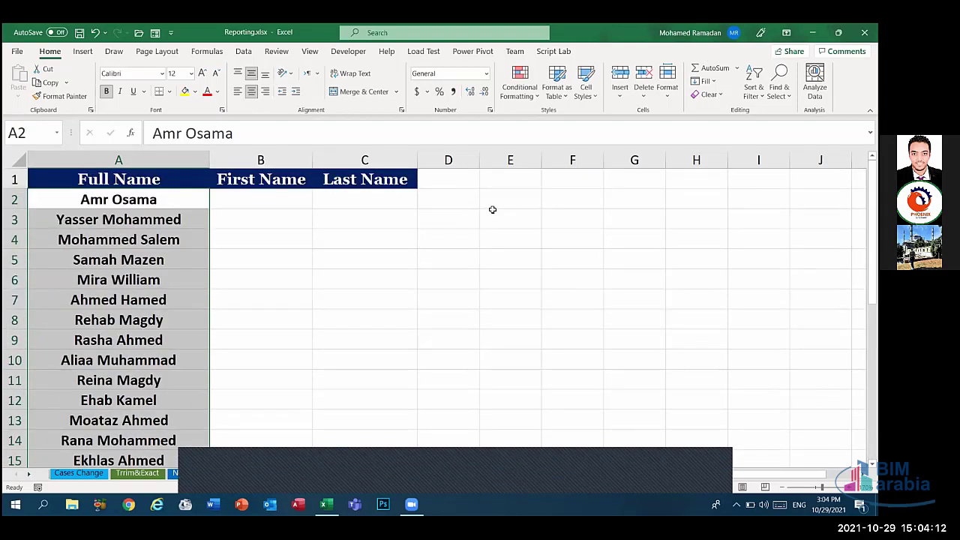
- From the Data tab, start the Convert Text to Columns Wizard for the full names
{"action": "left_click", "coordinate": [245, 51]}
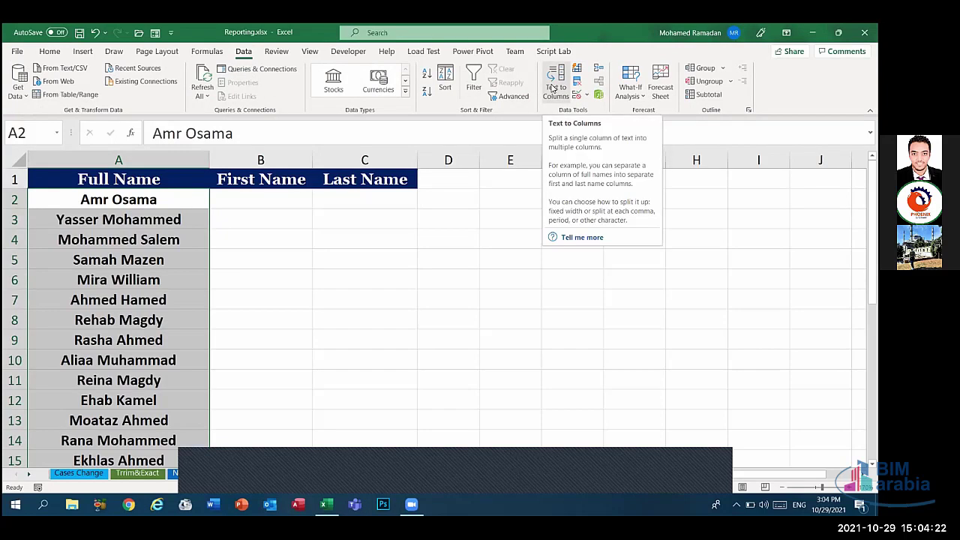
{"action": "left_click", "coordinate": [551, 88]}
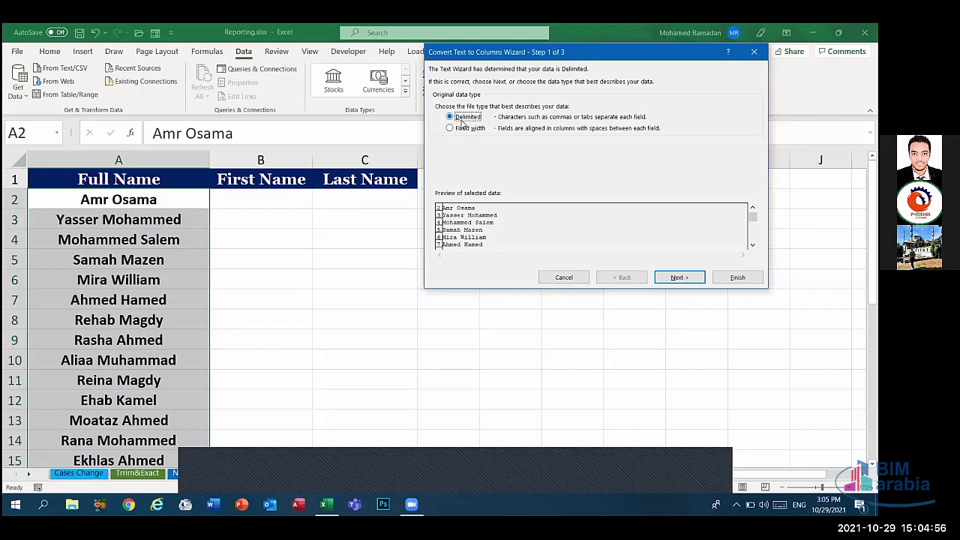
- Split the names with the Space delimiter, sending output to B2, and finish the wizard
{"action": "left_click", "coordinate": [679, 278]}
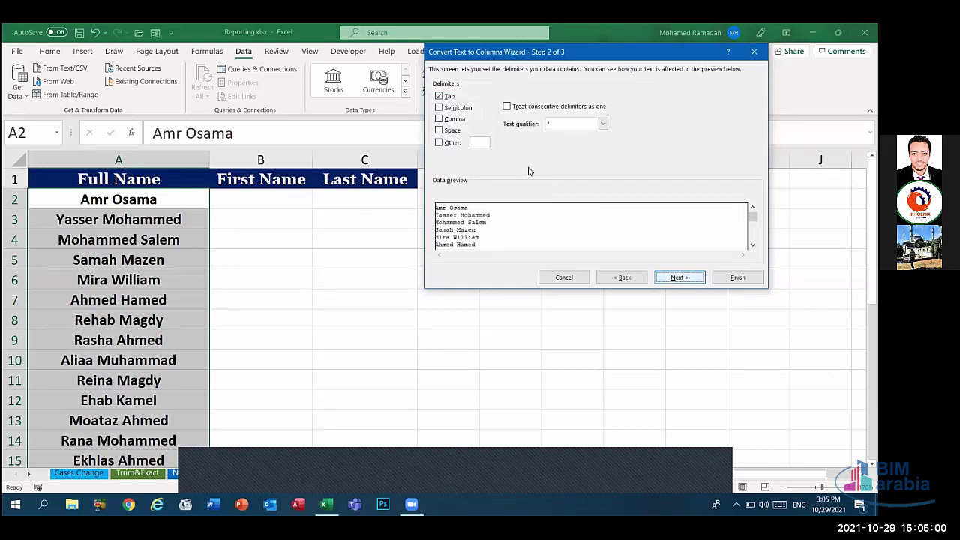
{"action": "left_click", "coordinate": [440, 130]}
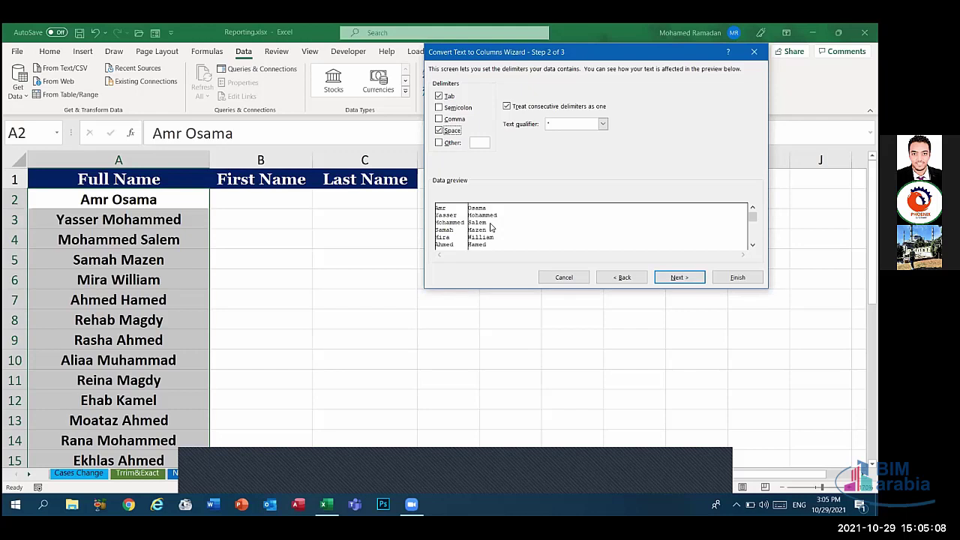
{"action": "left_click", "coordinate": [677, 278]}
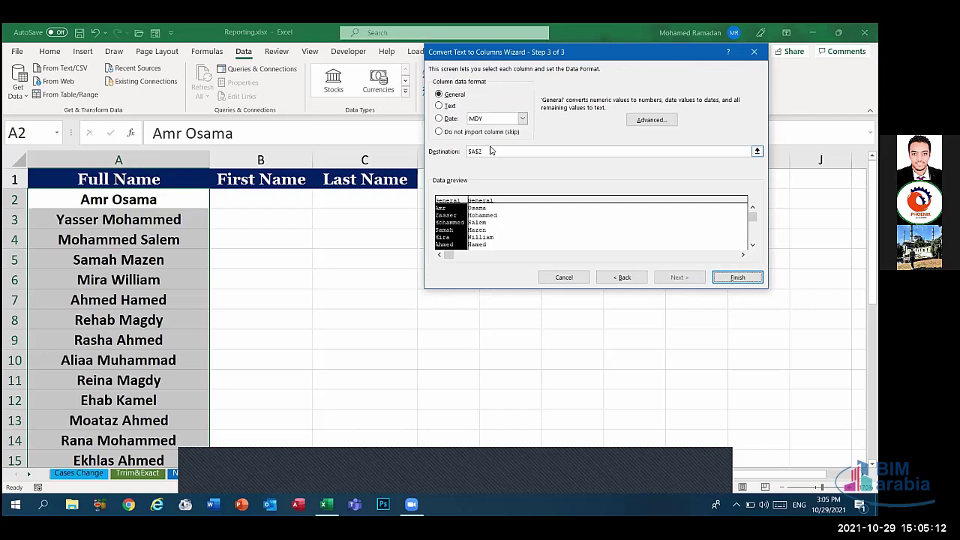
{"action": "left_click_drag", "start_coordinate": [493, 153], "coordinate": [462, 151]}
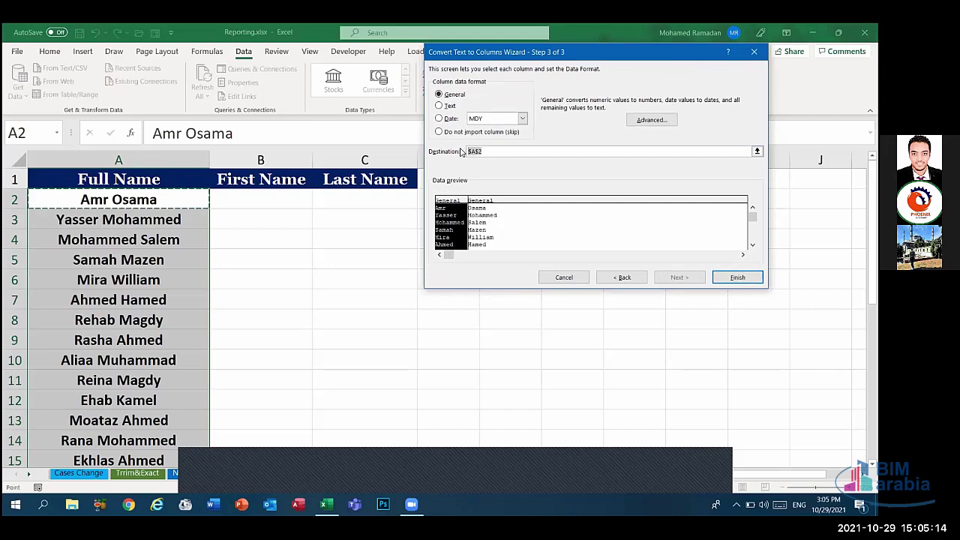
{"action": "key", "text": "BackSpace"}
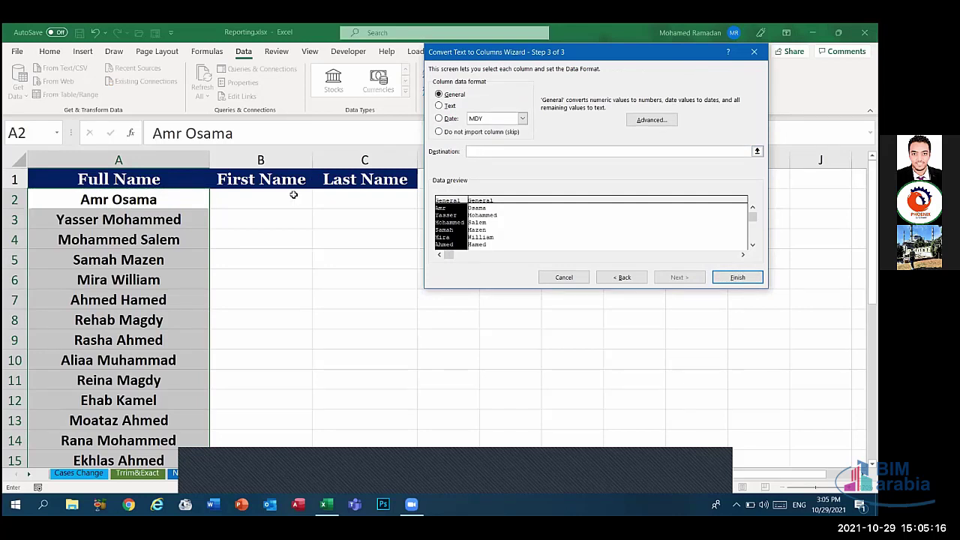
{"action": "left_click", "coordinate": [294, 195]}
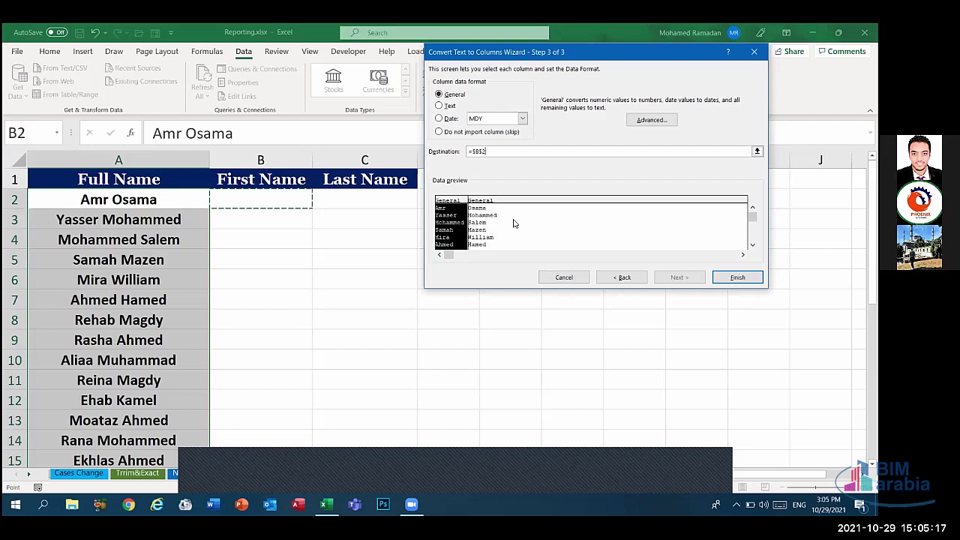
{"action": "left_click", "coordinate": [726, 277]}
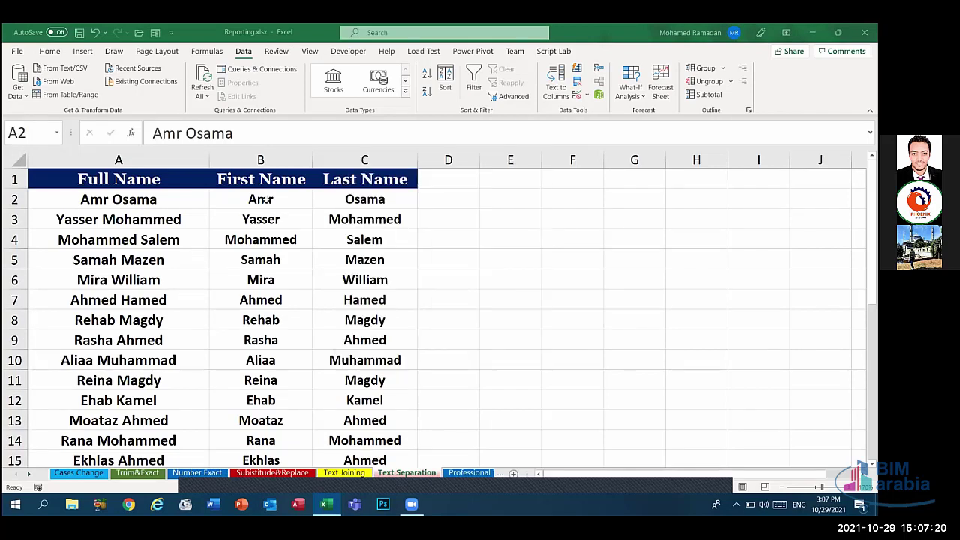
- Check the split result in B2, then select the full names from A2 down to A29
{"action": "left_click", "coordinate": [263, 199]}
{"action": "left_click", "coordinate": [162, 208]}
{"action": "mouse_move", "coordinate": [258, 199]}
{"action": "left_mouse_down"}
{"action": "mouse_move", "coordinate": [320, 426]}
{"action": "mouse_move", "coordinate": [337, 423]}
{"action": "left_mouse_up"}
{"action": "scroll", "coordinate": [300, 300], "scroll_direction": "up", "scroll_amount": 5}
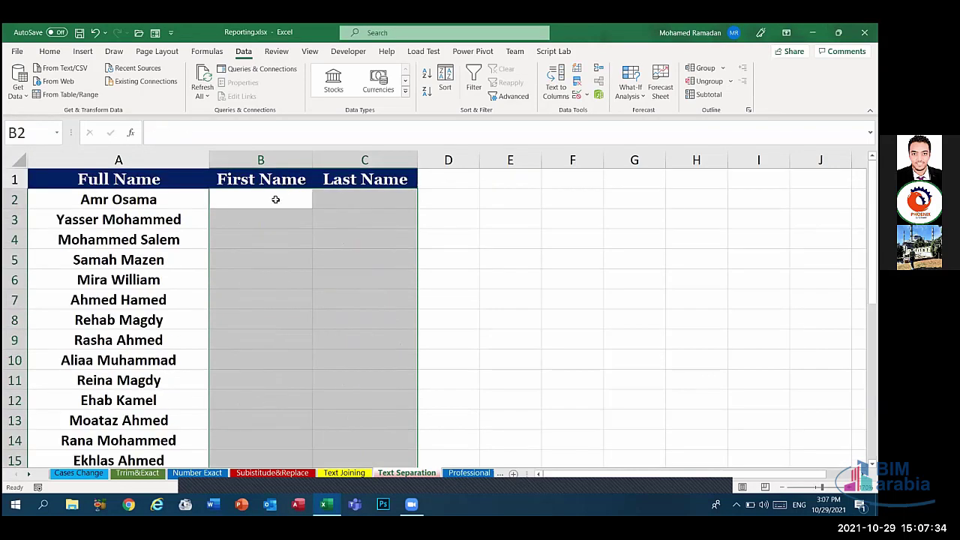
{"action": "left_click", "coordinate": [275, 199]}
{"action": "left_click", "coordinate": [120, 200]}
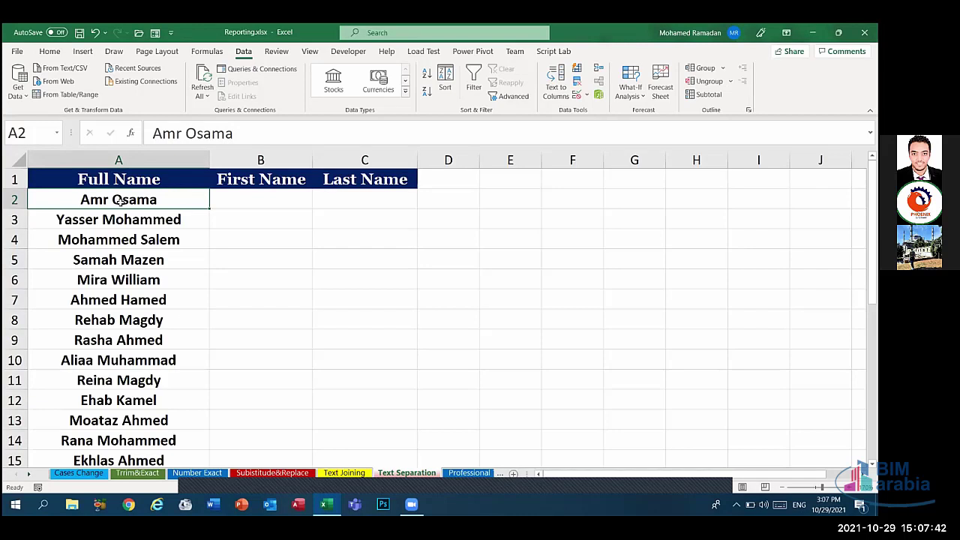
{"action": "key", "text": "ctrl+shift+Down"}
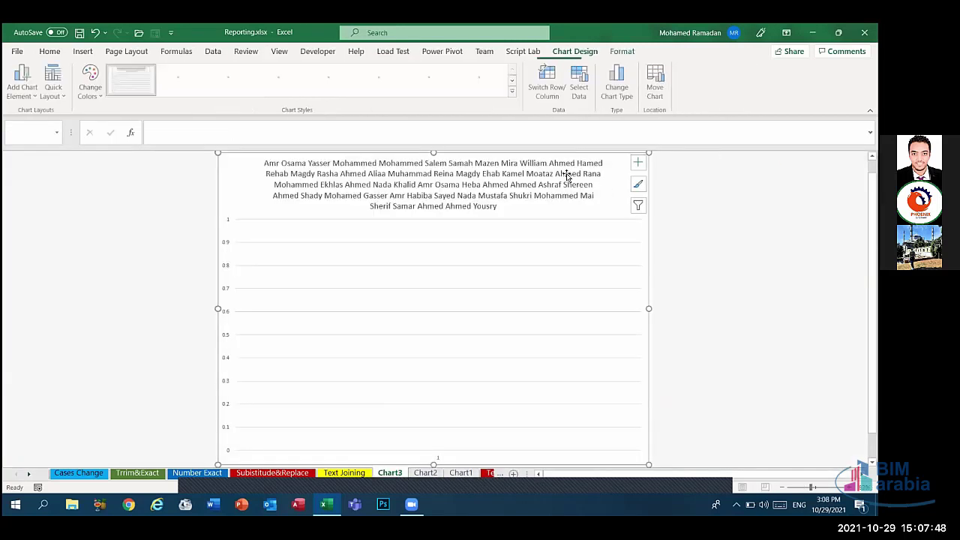
- Undo the accidental chart and the split, then reselect the Full Name column
{"action": "left_click", "coordinate": [95, 33]}
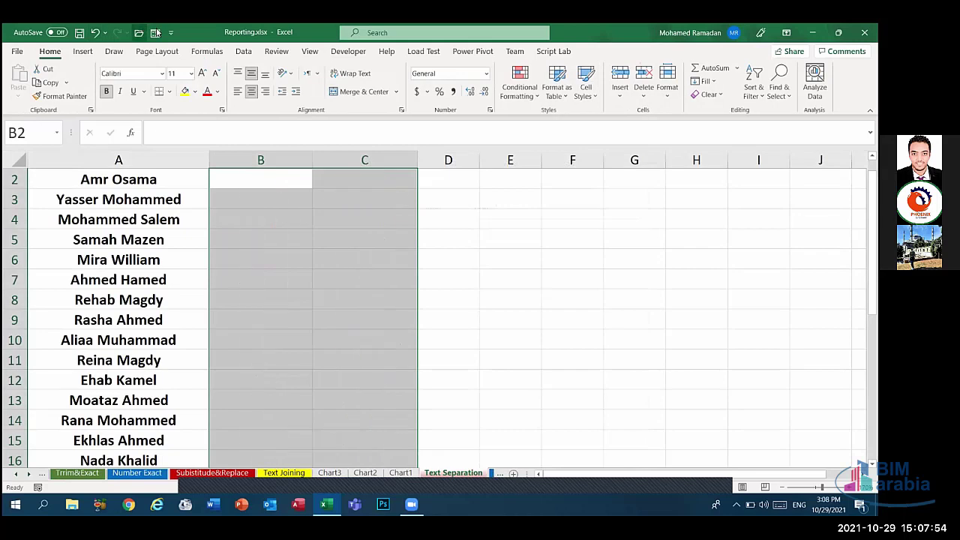
{"action": "left_click", "coordinate": [249, 296]}
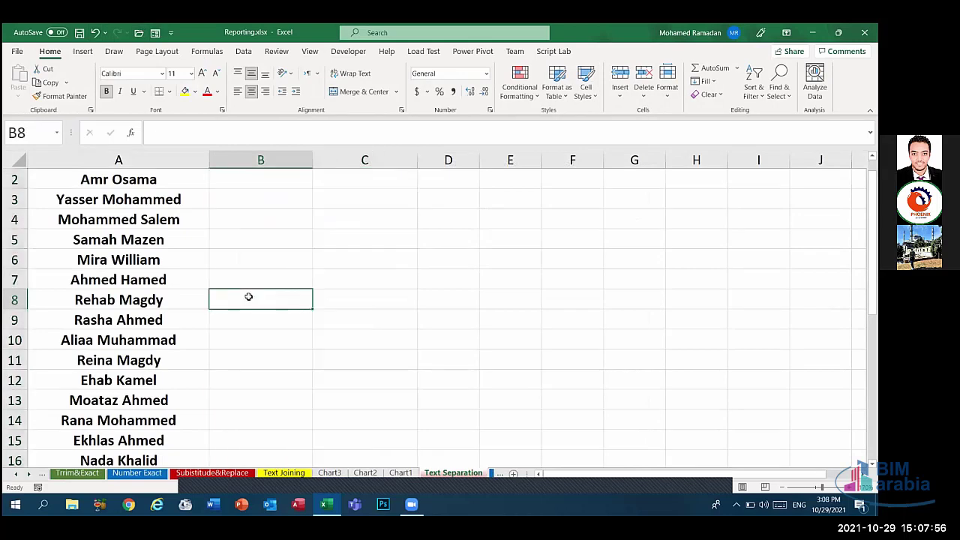
{"action": "key", "text": "Up"}
{"action": "key", "text": "Up"}
{"action": "key", "text": "Up"}
{"action": "key", "text": "Up"}
{"action": "key", "text": "Up"}
{"action": "key", "text": "Up"}
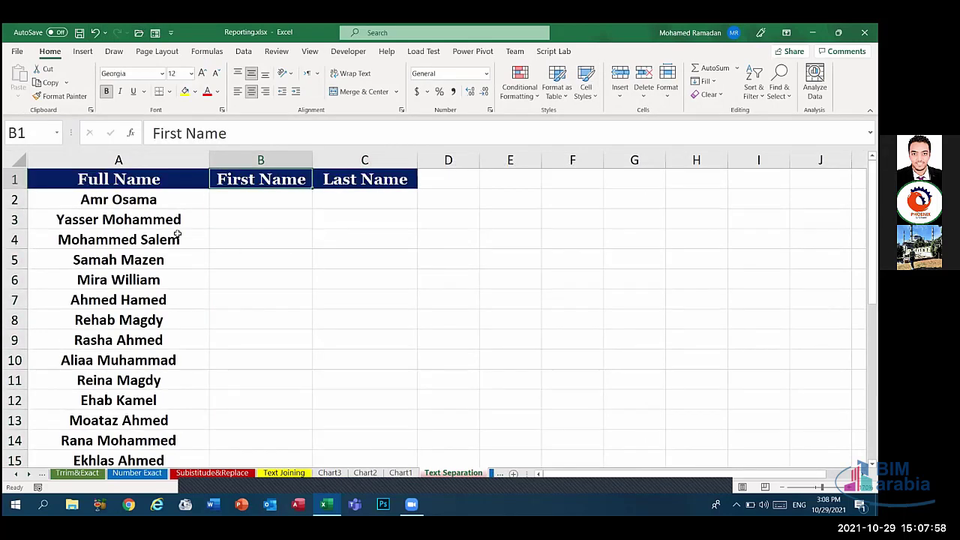
{"action": "left_click", "coordinate": [129, 161]}
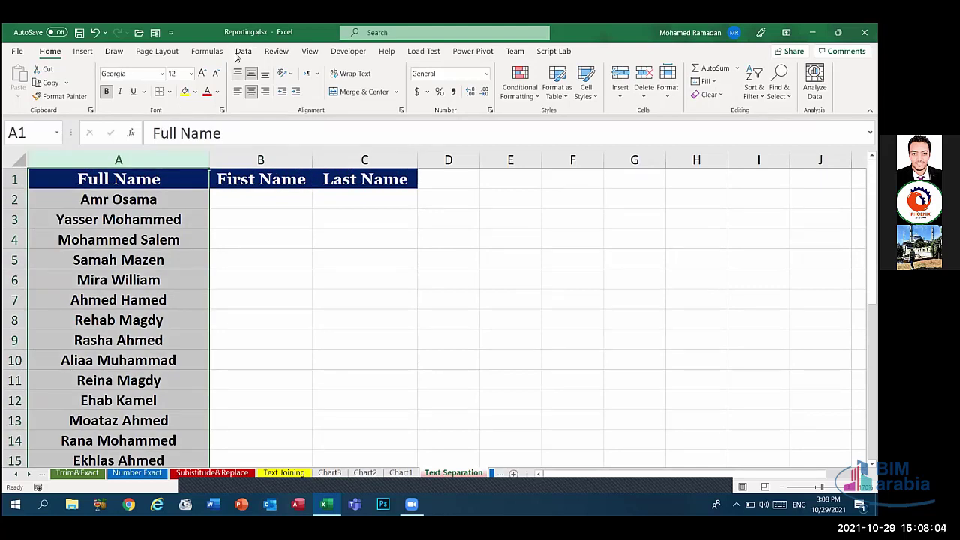
- Launch Text to Columns from the Data tab and keep the Delimited type
{"action": "left_click", "coordinate": [243, 52]}
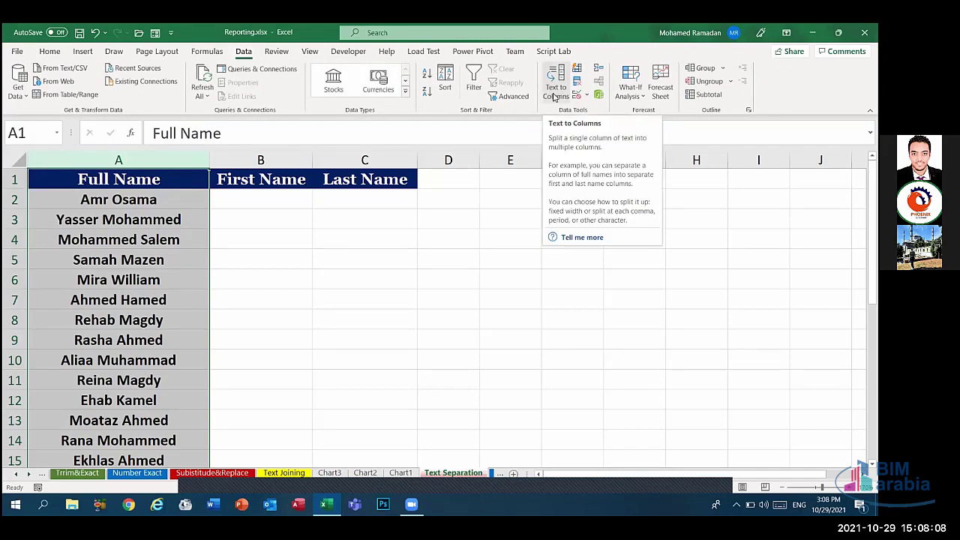
{"action": "left_click", "coordinate": [553, 96]}
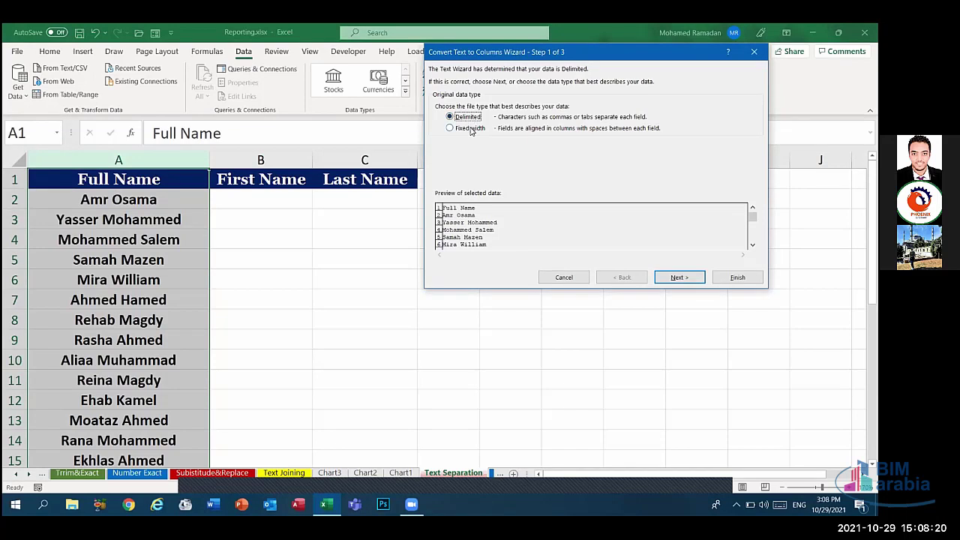
{"action": "left_click", "coordinate": [470, 129]}
{"action": "left_click", "coordinate": [461, 118]}
{"action": "left_click", "coordinate": [679, 278]}
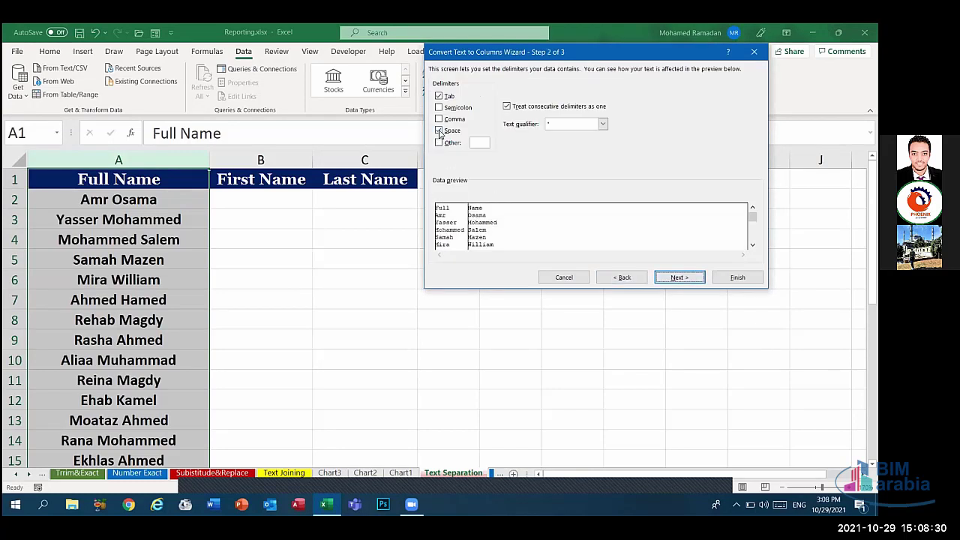
- Split on Space with destination B2, then check the first value in B2
{"action": "left_click", "coordinate": [440, 130]}
{"action": "left_click", "coordinate": [673, 278]}
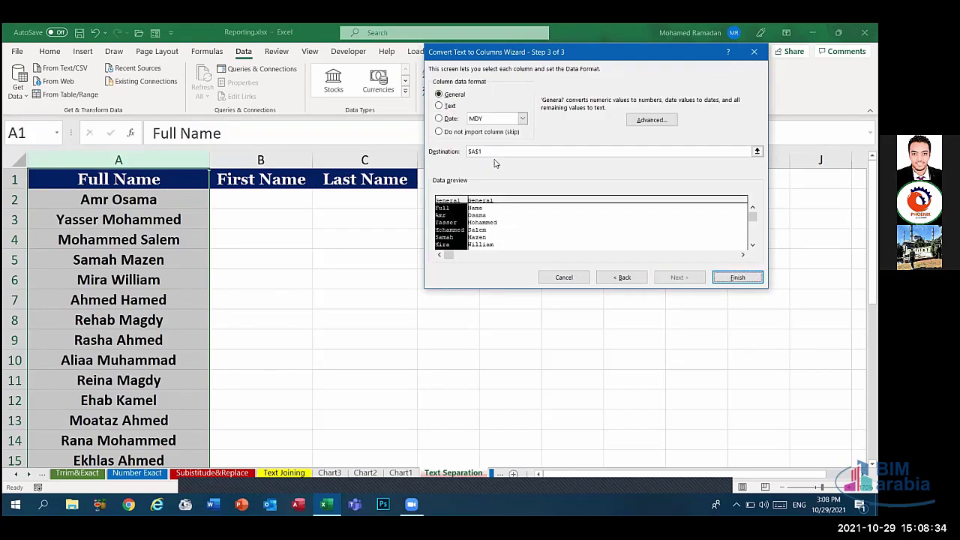
{"action": "left_click", "coordinate": [472, 151]}
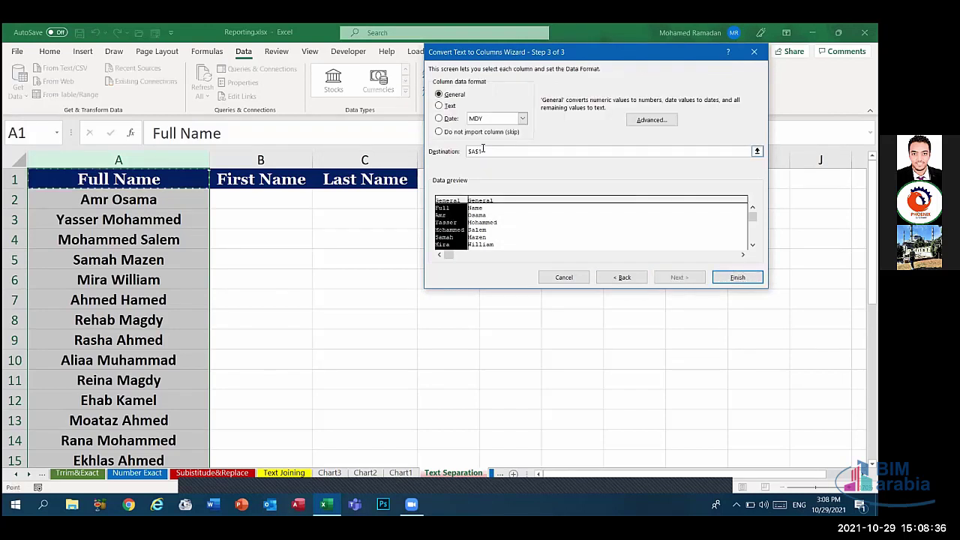
{"action": "key", "text": "BackSpace"}
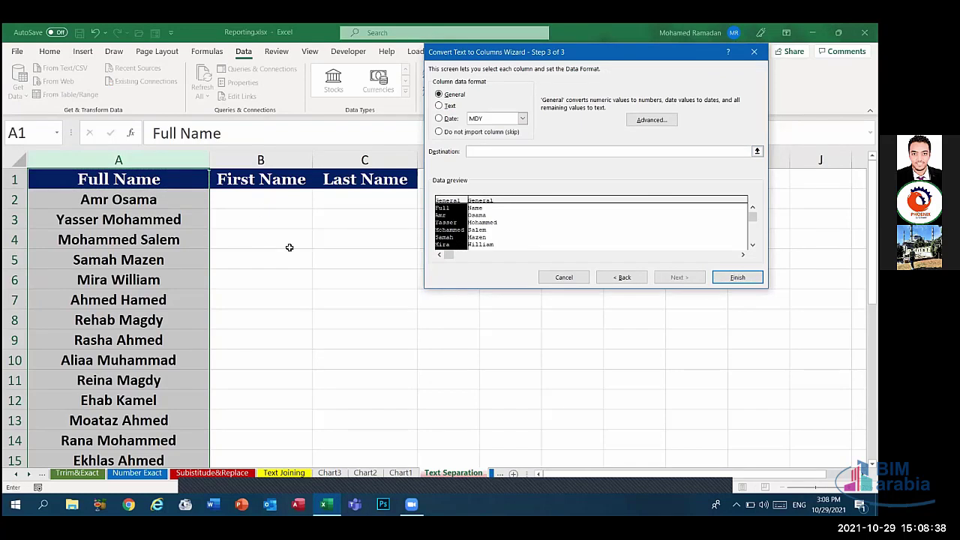
{"action": "left_click", "coordinate": [260, 209]}
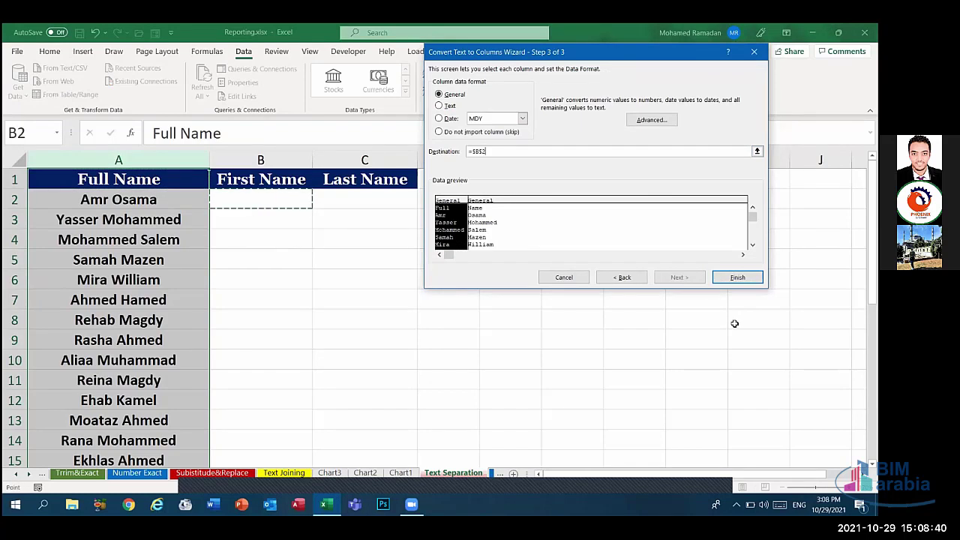
{"action": "left_click", "coordinate": [735, 279]}
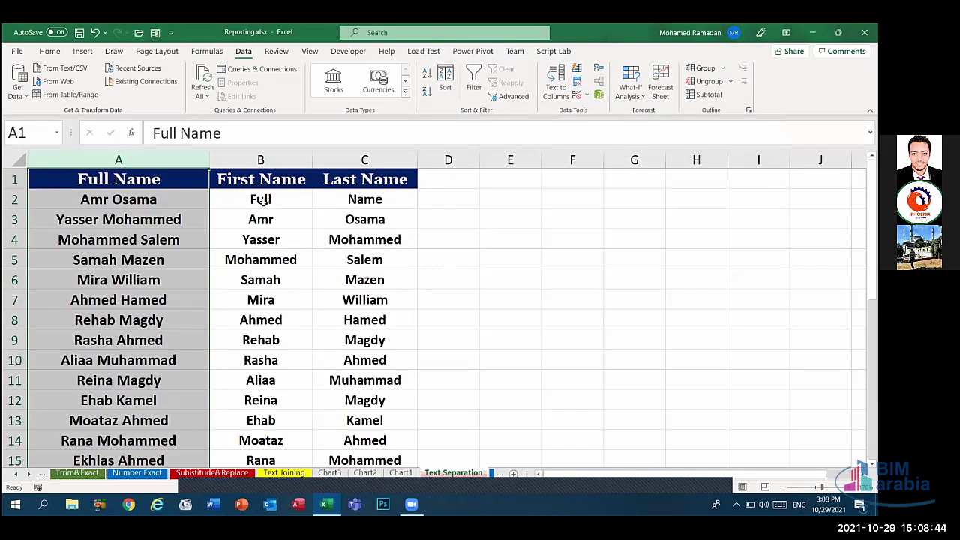
{"action": "left_click", "coordinate": [261, 200]}
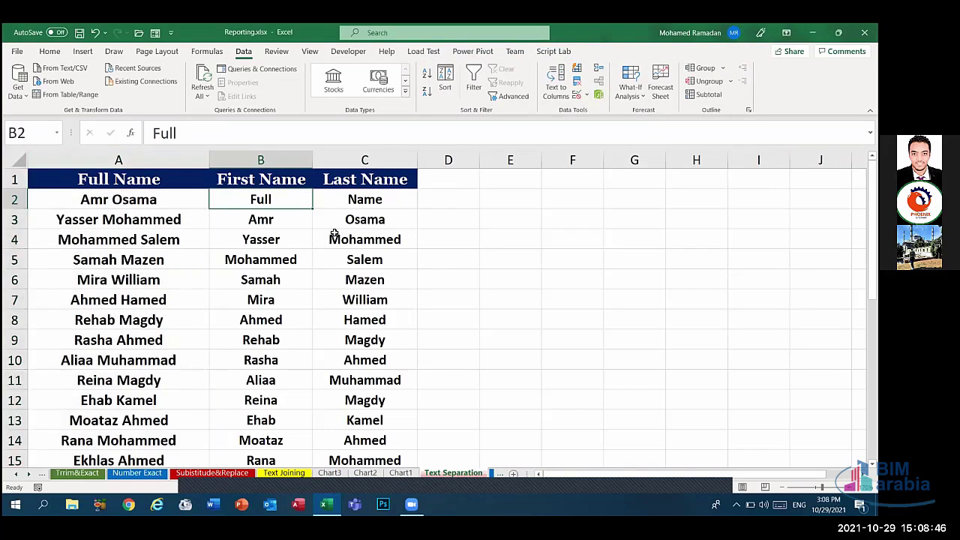
- Undo the misaligned split and select the full names A2:A29
{"action": "left_click", "coordinate": [95, 33]}
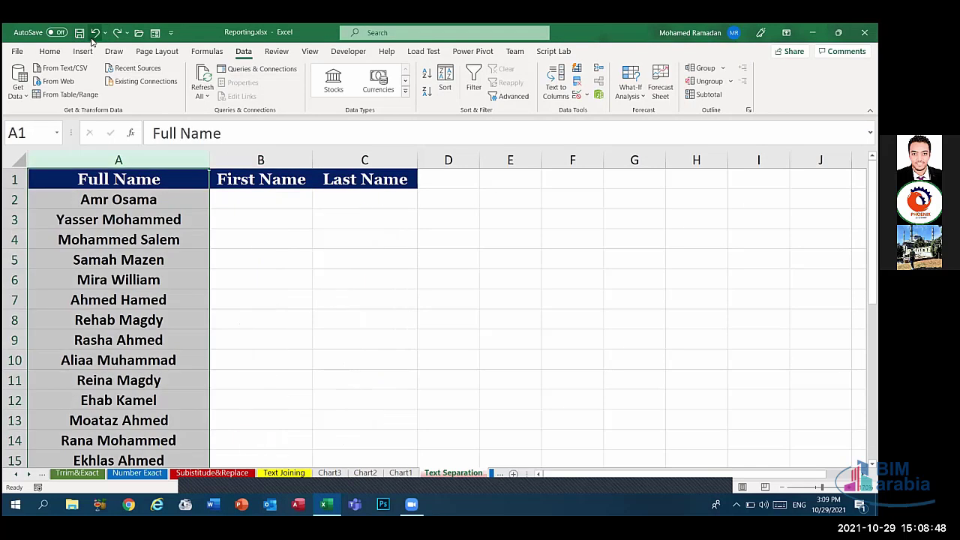
{"action": "left_click", "coordinate": [177, 197]}
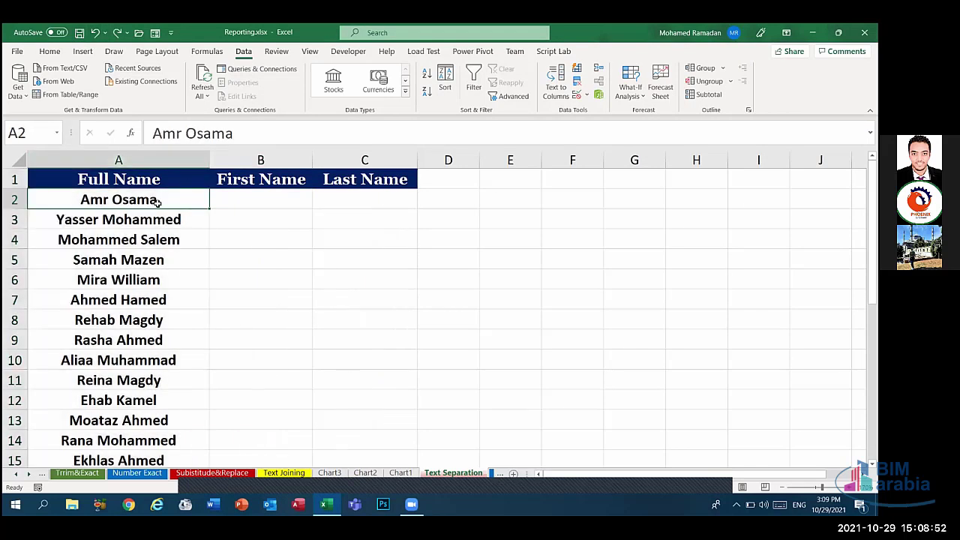
{"action": "key", "text": "ctrl+shift+Down"}
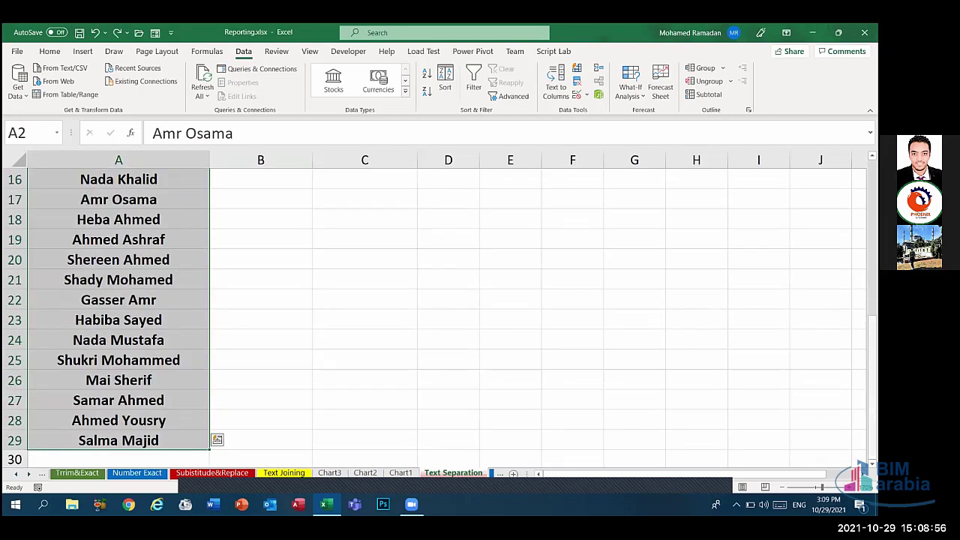
{"action": "scroll", "coordinate": [381, 242], "scroll_direction": "up", "scroll_amount": 1}
{"action": "scroll", "coordinate": [381, 242], "scroll_direction": "up", "scroll_amount": 3}
{"action": "scroll", "coordinate": [381, 242], "scroll_direction": "up", "scroll_amount": 1}
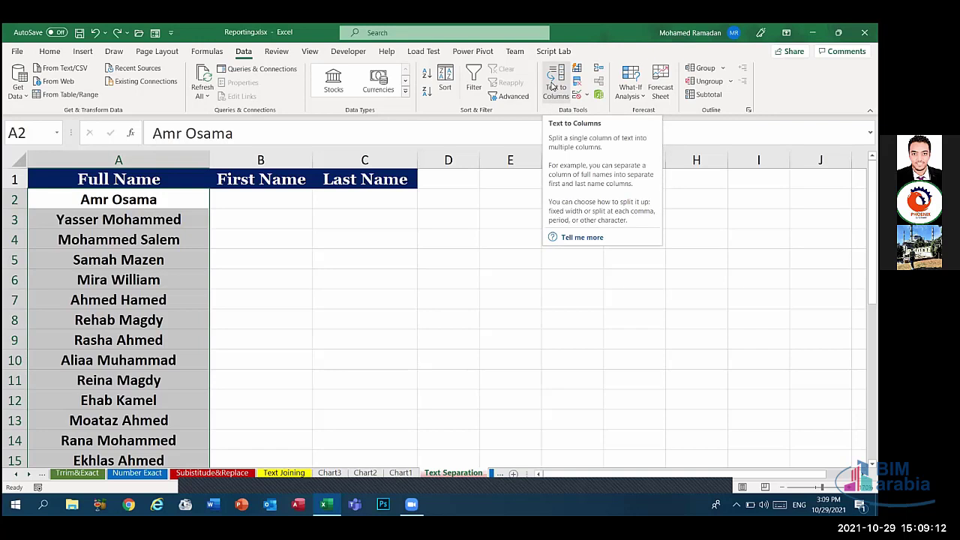
- Split A2:A29 on spaces into B2 onward, then open the Chart1 sheet's tab menu
{"action": "left_click", "coordinate": [551, 87]}
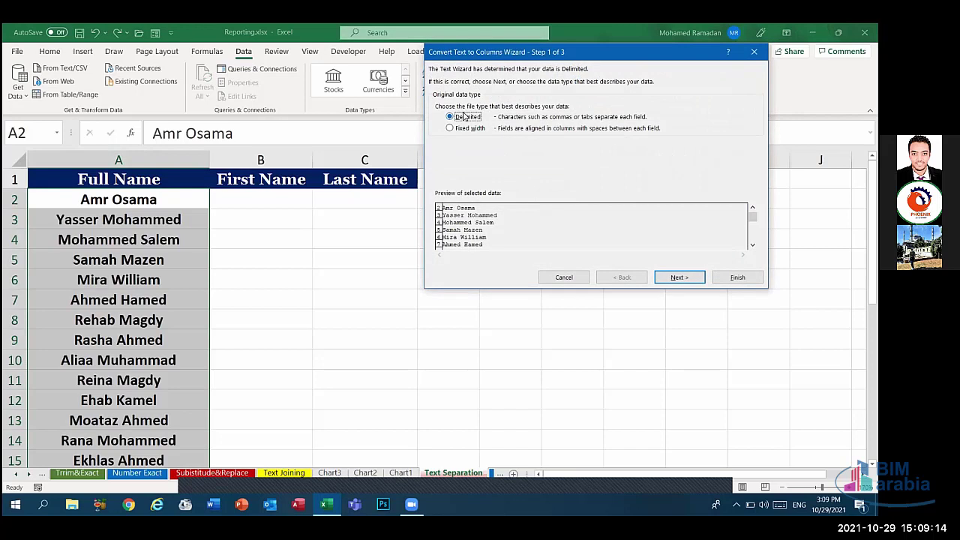
{"action": "left_click", "coordinate": [680, 279]}
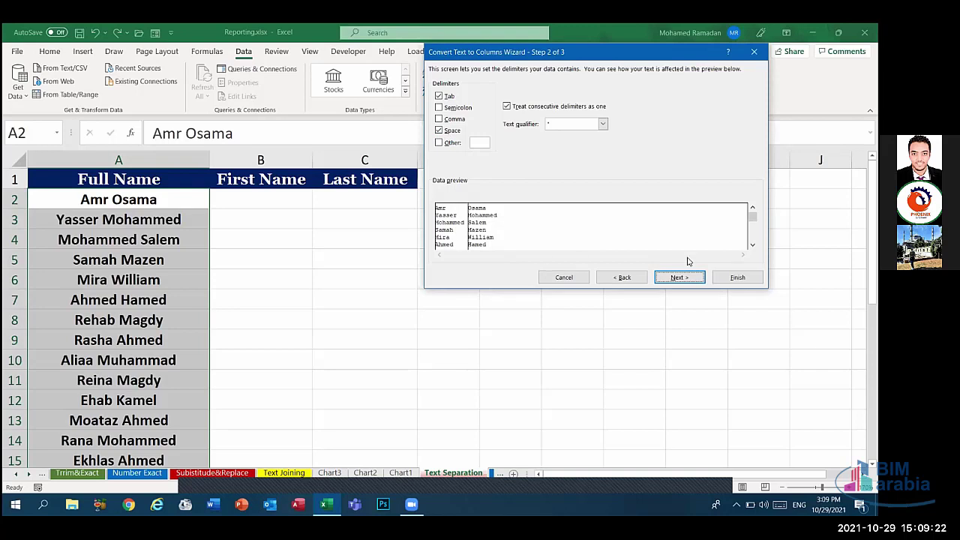
{"action": "left_click", "coordinate": [678, 278]}
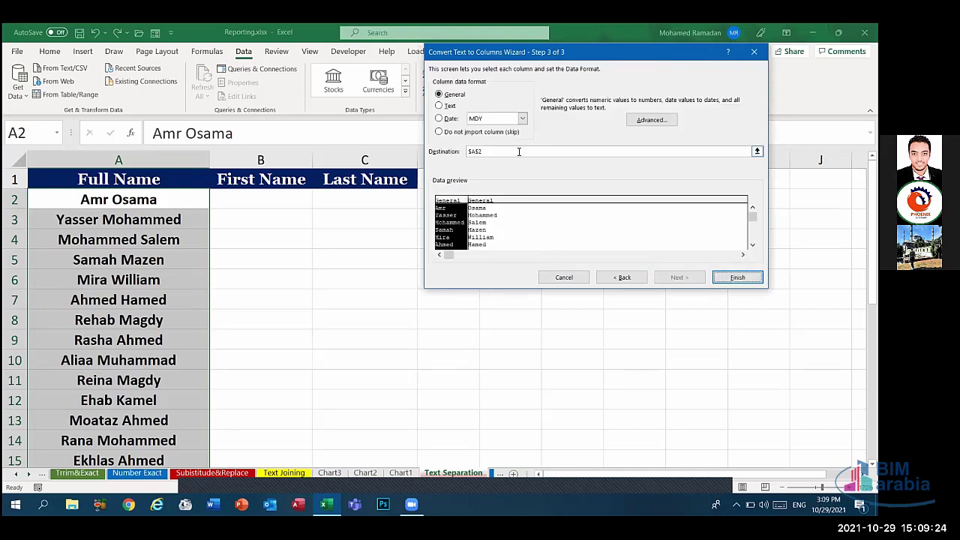
{"action": "left_click", "coordinate": [521, 151]}
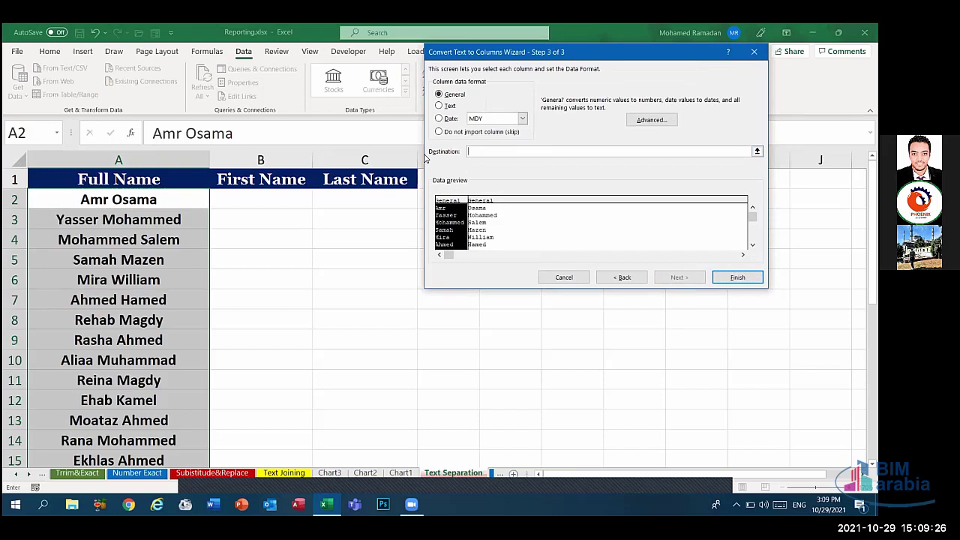
{"action": "left_click", "coordinate": [274, 201]}
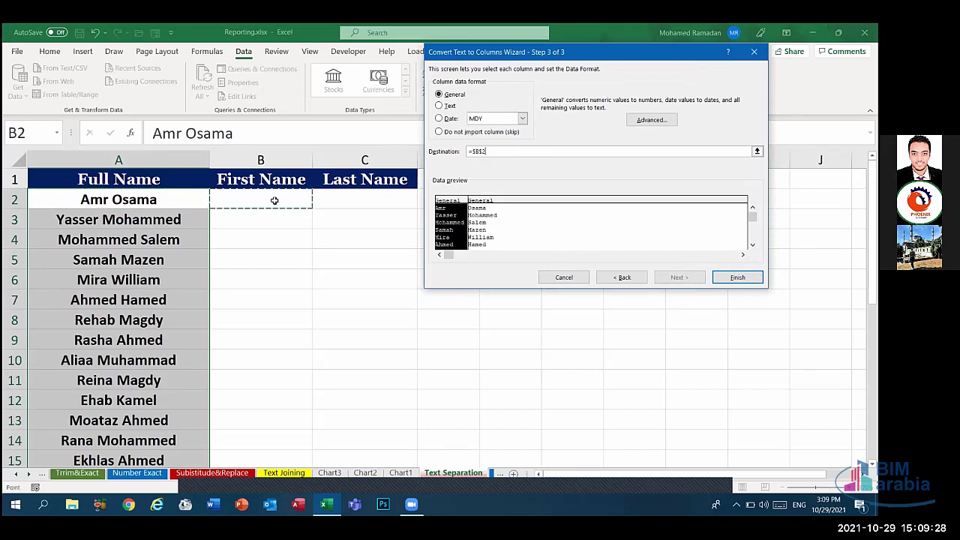
{"action": "left_click", "coordinate": [729, 277]}
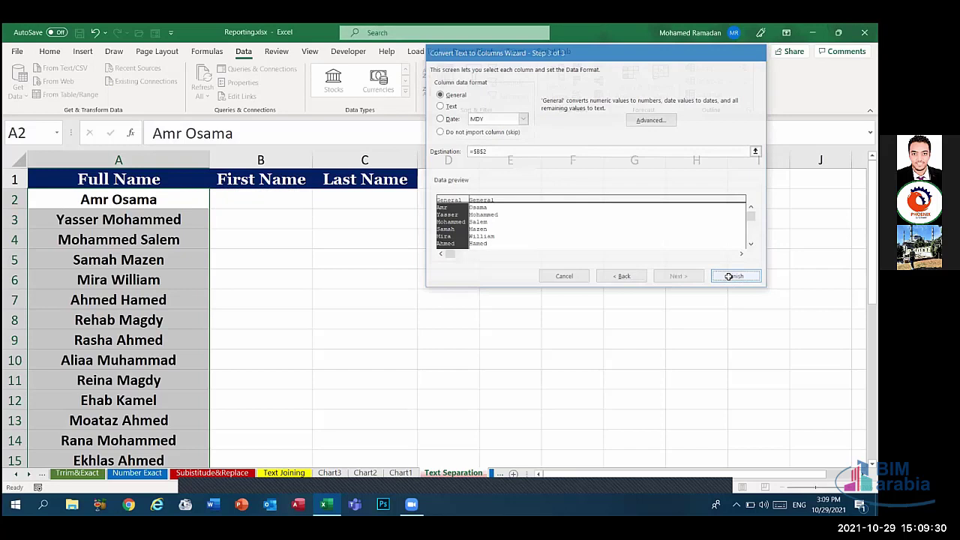
{"action": "left_click", "coordinate": [258, 213]}
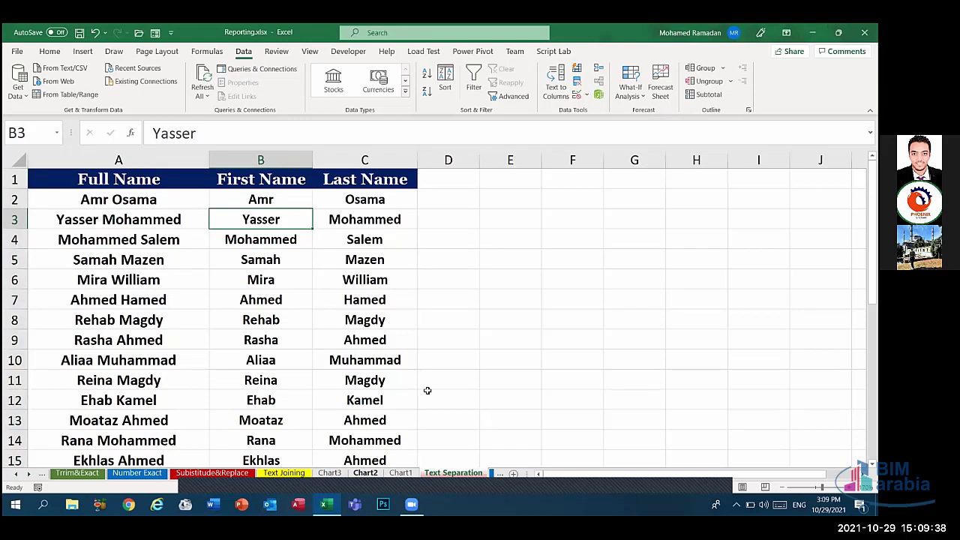
{"action": "left_click", "coordinate": [510, 300]}
{"action": "right_click", "coordinate": [400, 472]}
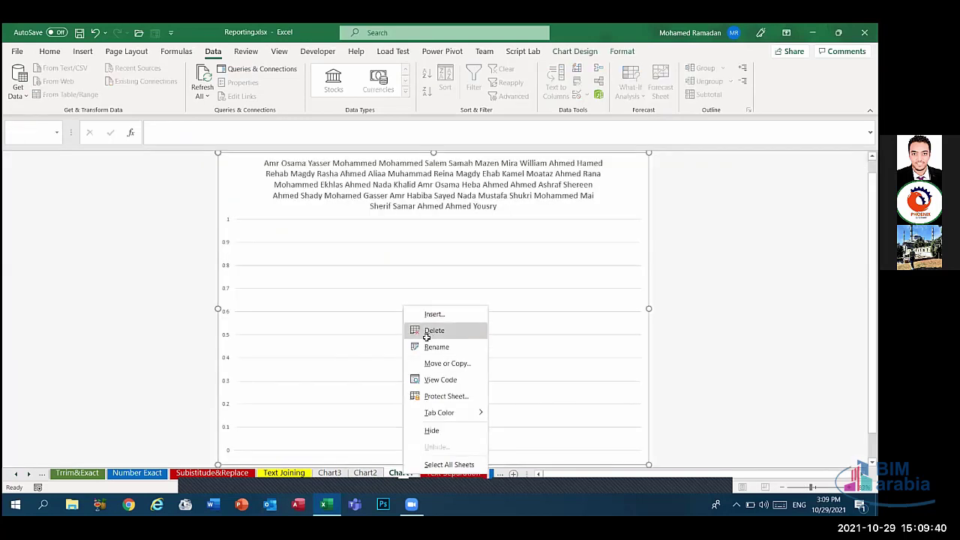
- Delete and confirm the Chart1, Chart2 and Chart3 sheets, then show Number Exact
{"action": "left_click", "coordinate": [433, 330]}
{"action": "key", "text": "Return"}
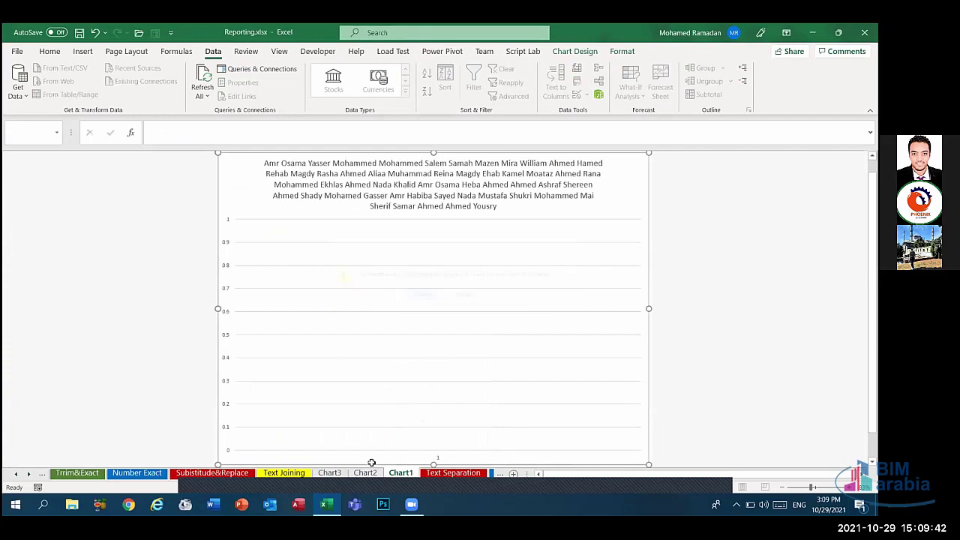
{"action": "right_click", "coordinate": [371, 473]}
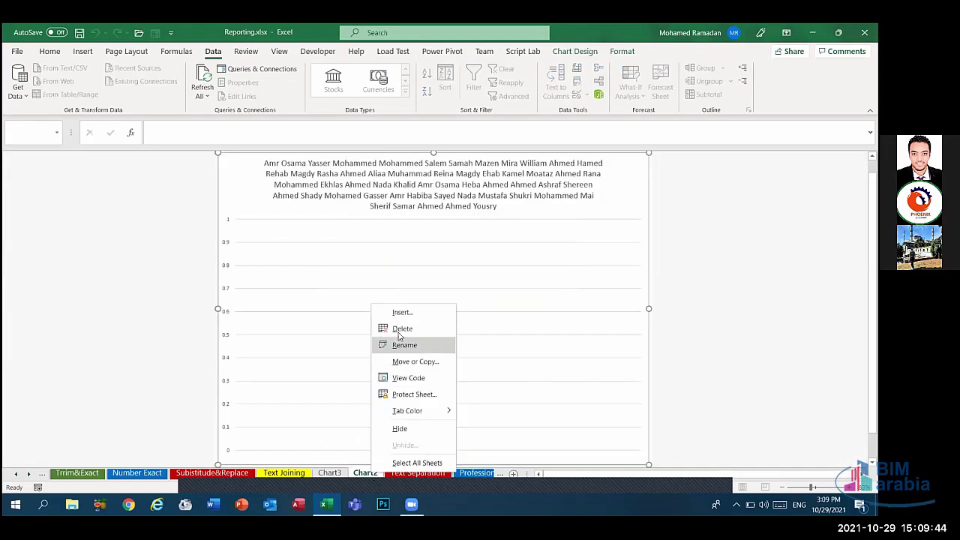
{"action": "left_click", "coordinate": [408, 328]}
{"action": "key", "text": "Return"}
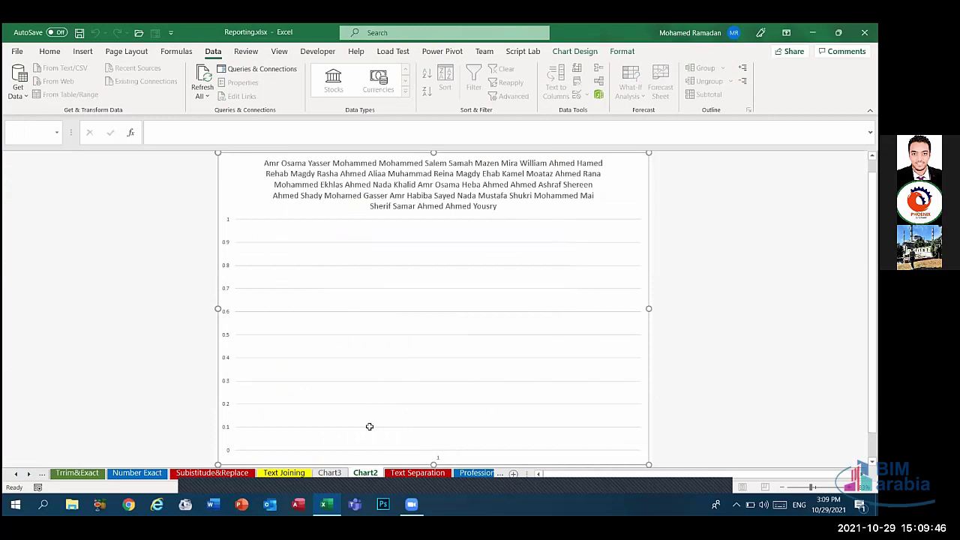
{"action": "right_click", "coordinate": [329, 473]}
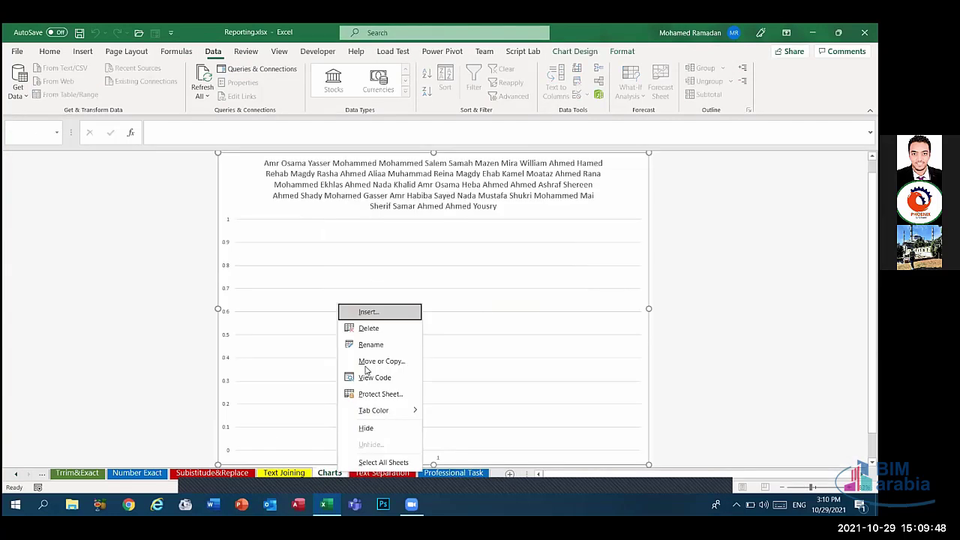
{"action": "left_click", "coordinate": [366, 329]}
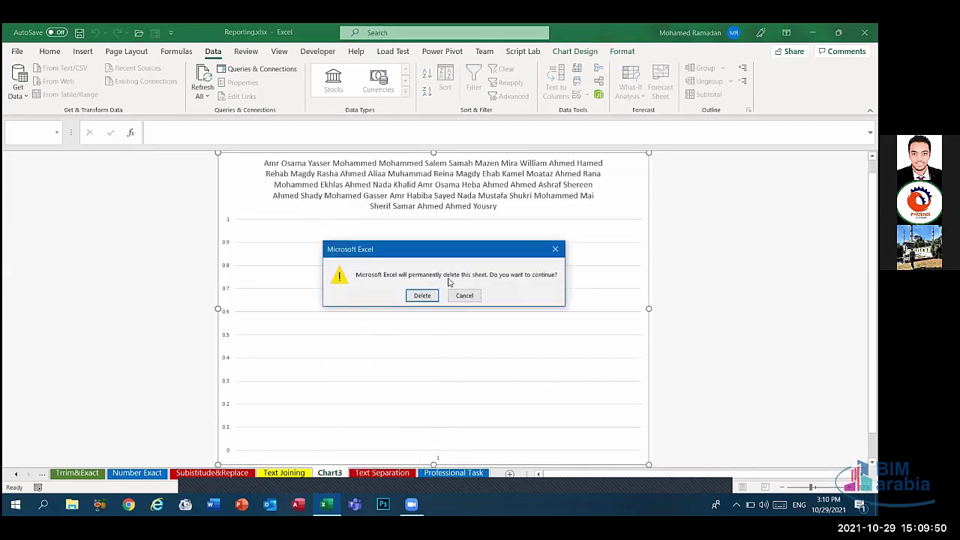
{"action": "left_click", "coordinate": [421, 294]}
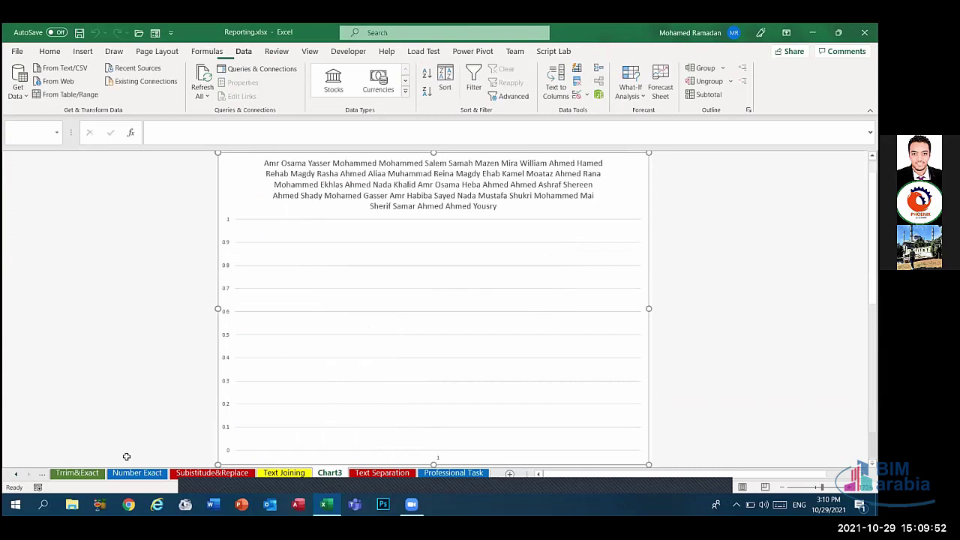
{"action": "left_click", "coordinate": [148, 476]}
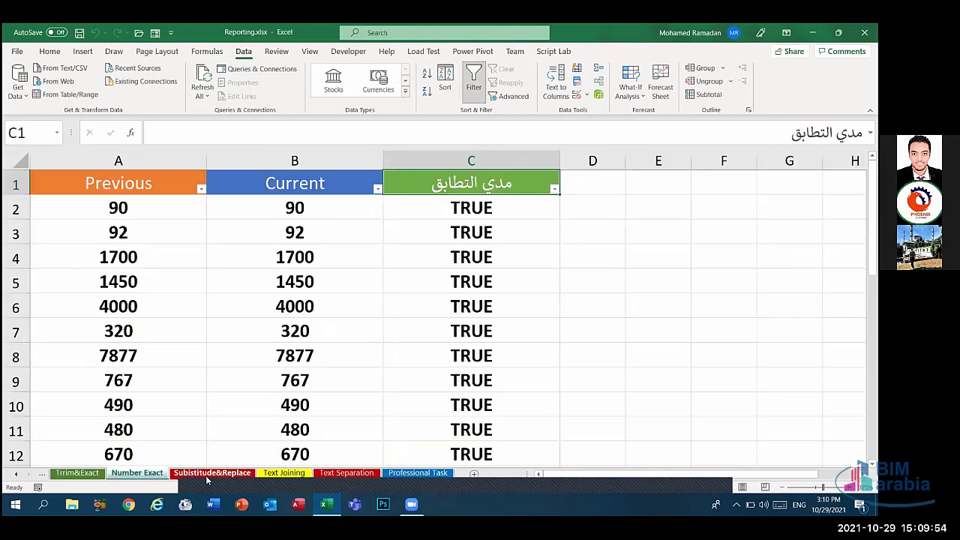
- Review the existing C2/C5 formulas and the Previous and Current values in rows 2 and 3
{"action": "left_click", "coordinate": [421, 276]}
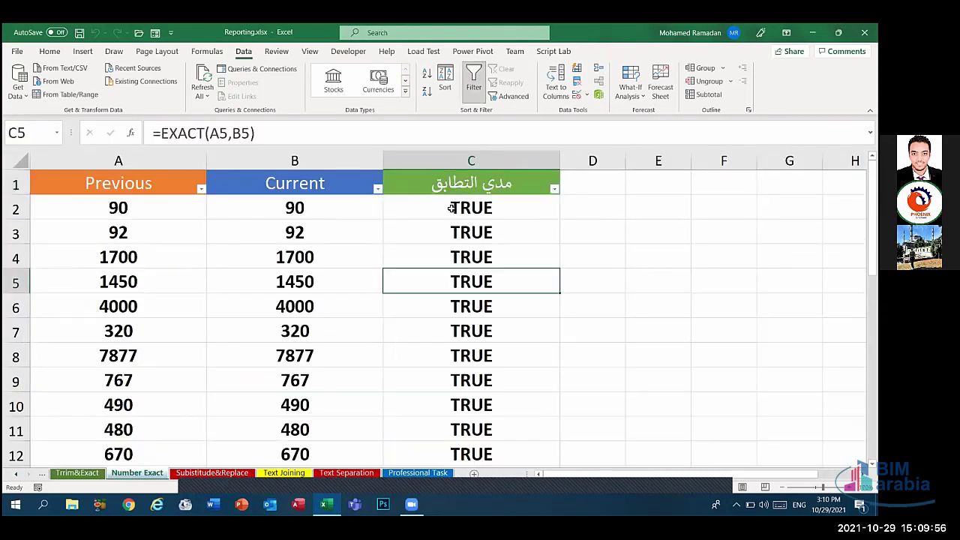
{"action": "left_click", "coordinate": [449, 218]}
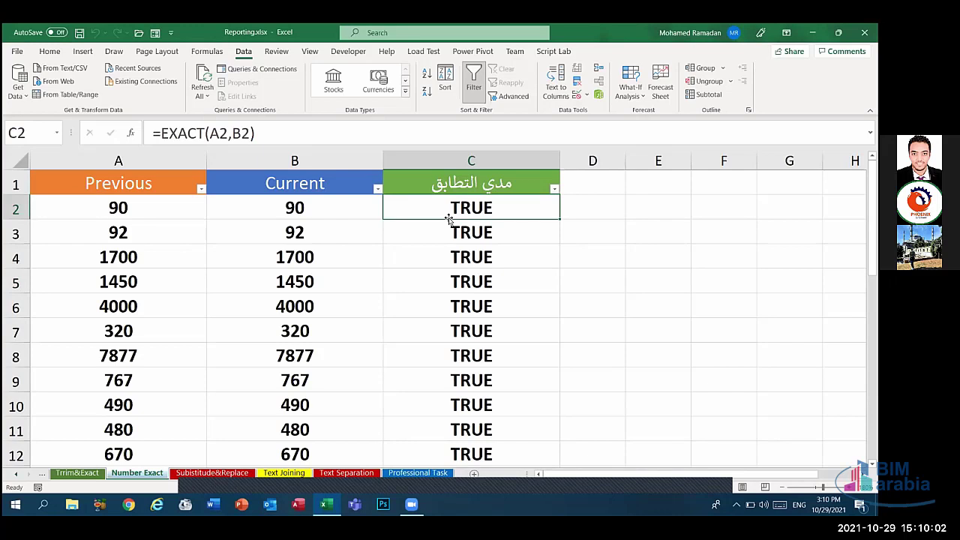
{"action": "left_click", "coordinate": [122, 211]}
{"action": "left_click", "coordinate": [266, 205]}
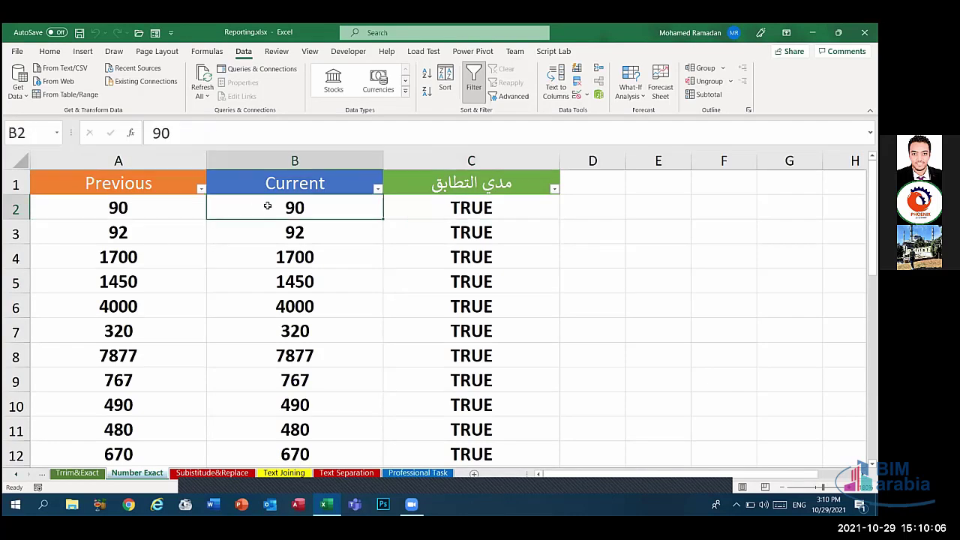
{"action": "left_click", "coordinate": [138, 237]}
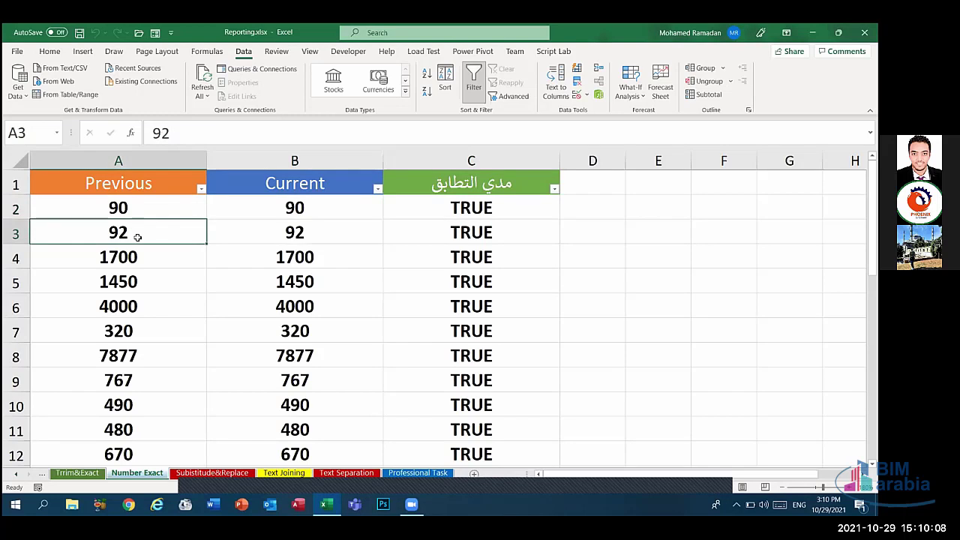
{"action": "left_click", "coordinate": [260, 239]}
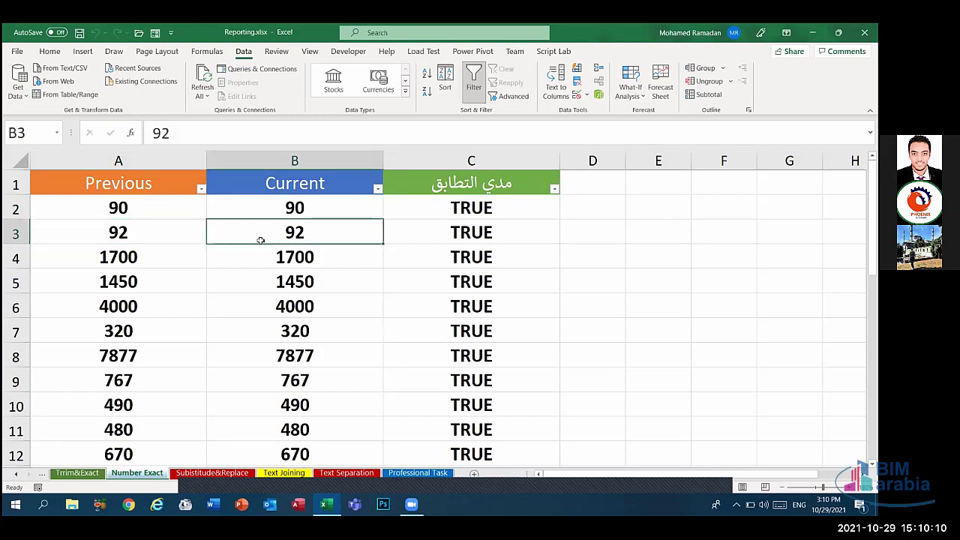
{"action": "left_click", "coordinate": [88, 213]}
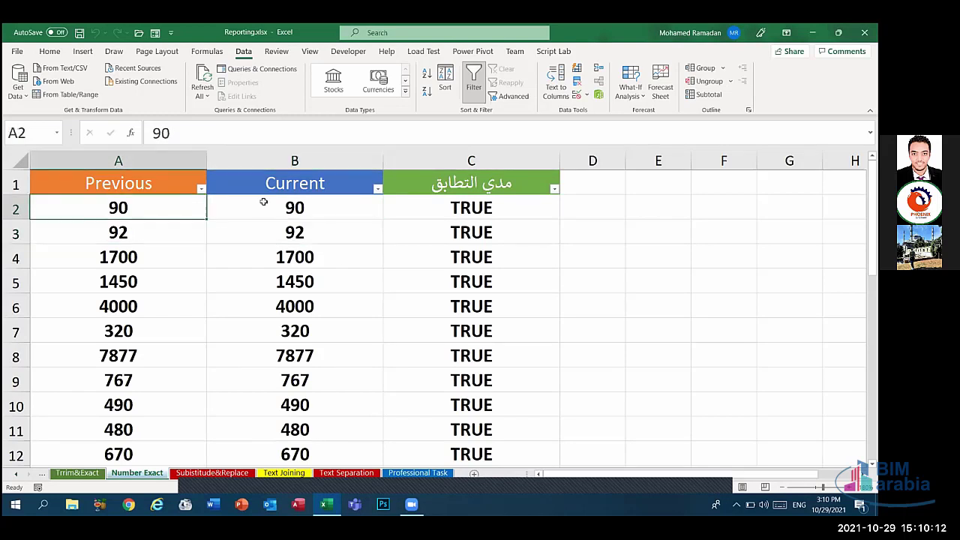
{"action": "left_click", "coordinate": [263, 202]}
{"action": "left_click", "coordinate": [156, 214]}
{"action": "left_click", "coordinate": [154, 232]}
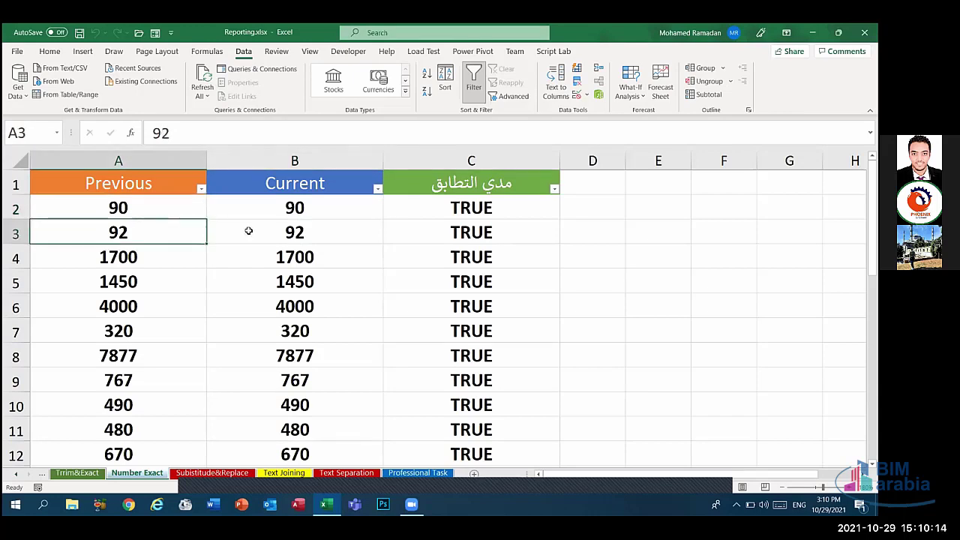
{"action": "left_click", "coordinate": [260, 231]}
{"action": "left_click", "coordinate": [450, 211]}
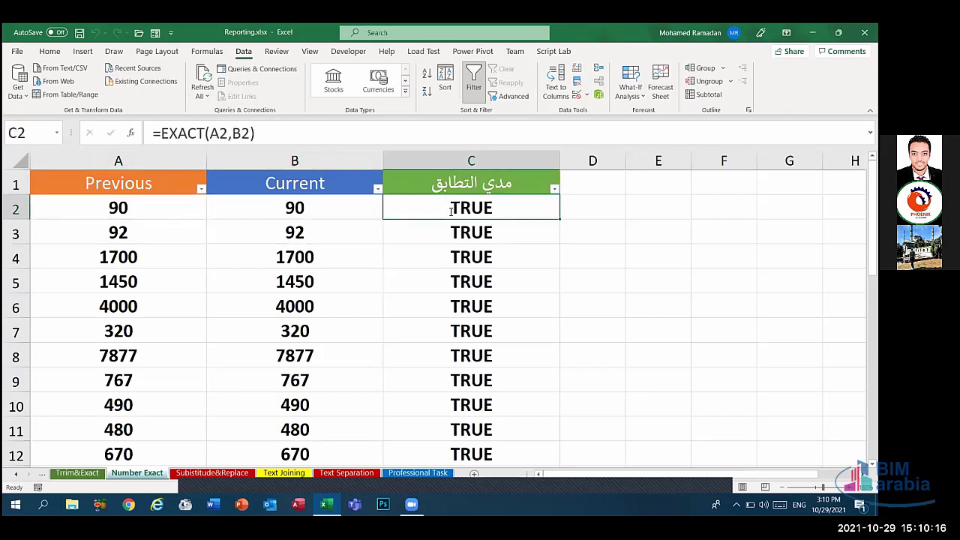
- Enter =EXACT(A2,B2) in C2 and fill it down column C
{"action": "type", "text": "="}
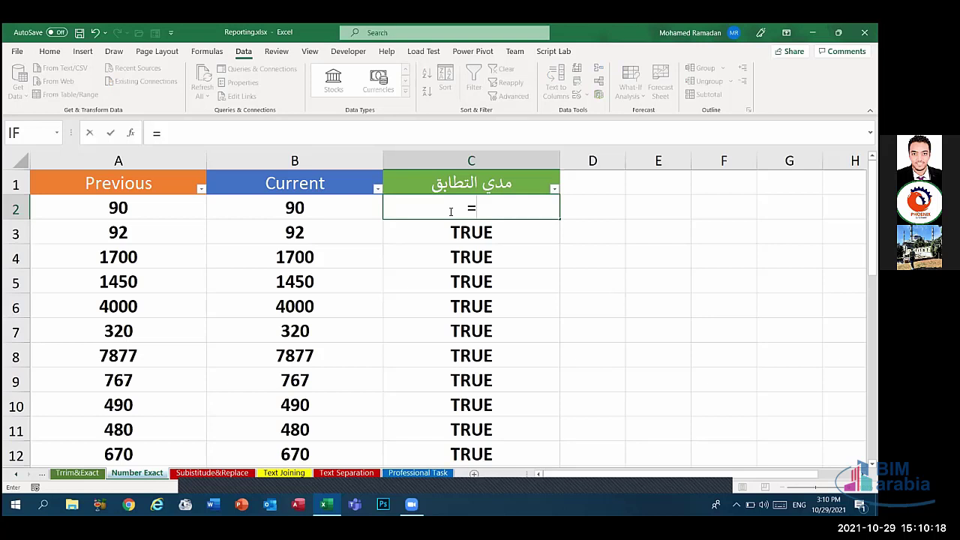
{"action": "type", "text": "EXAC"}
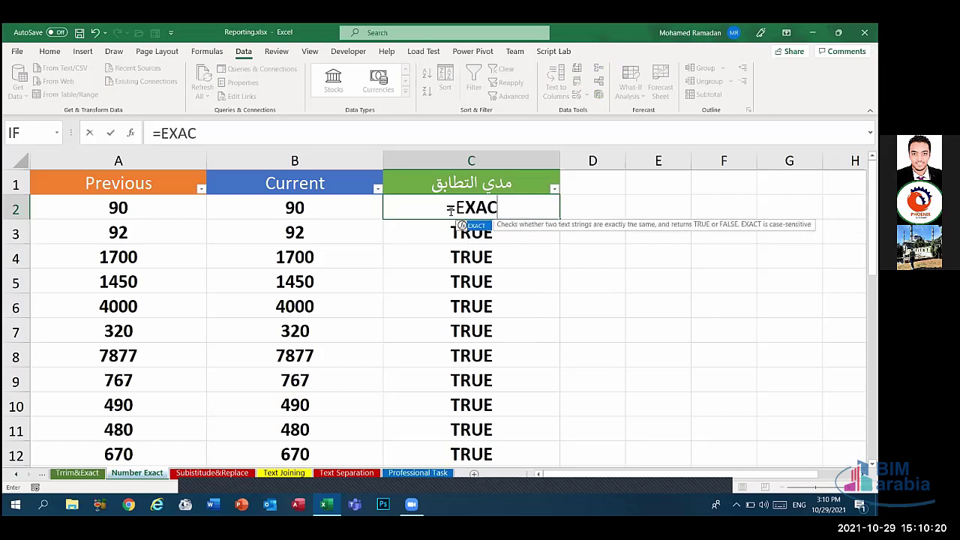
{"action": "type", "text": "T"}
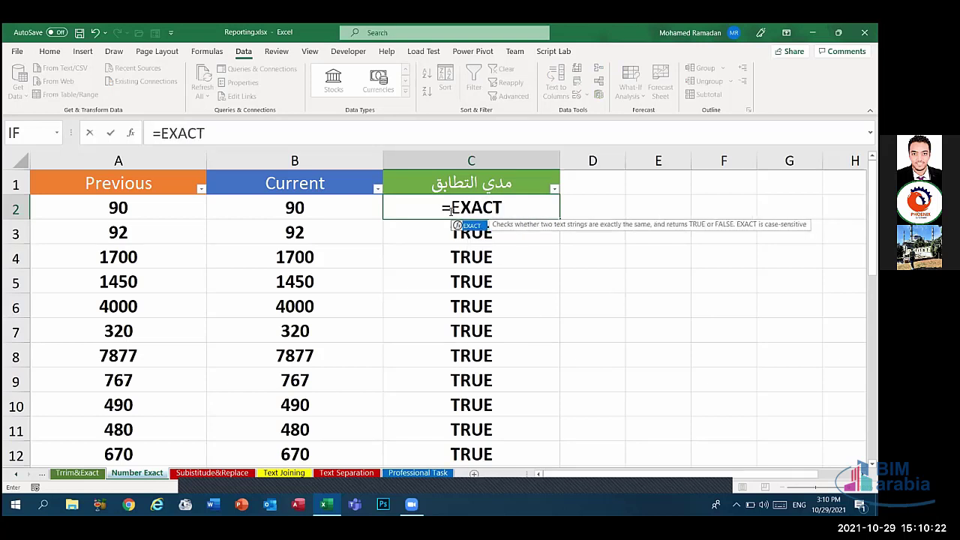
{"action": "type", "text": "("}
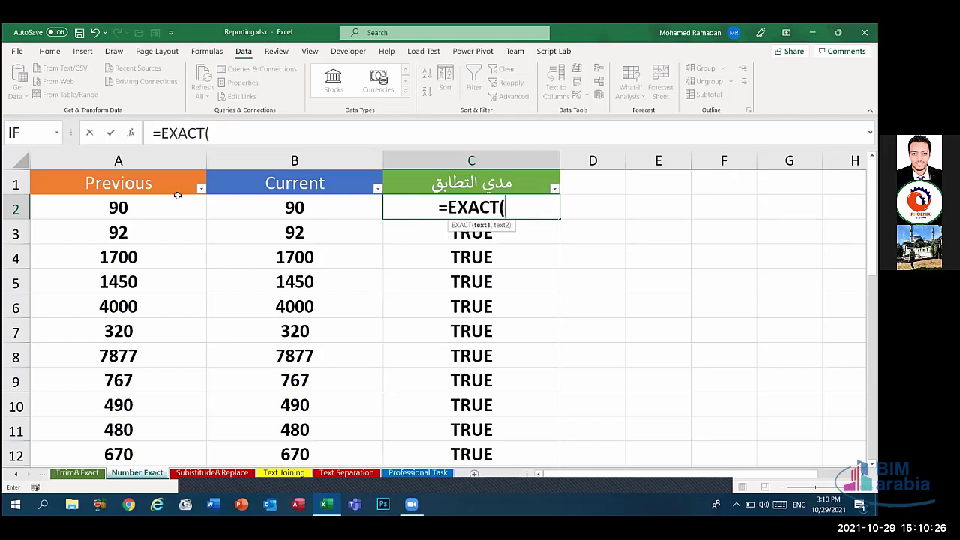
{"action": "left_click", "coordinate": [149, 204]}
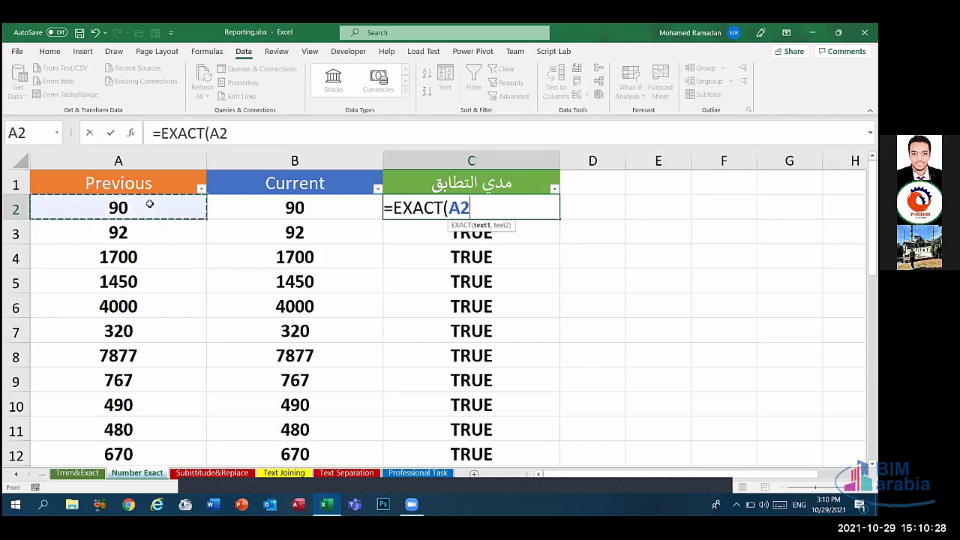
{"action": "type", "text": ","}
{"action": "left_click", "coordinate": [235, 206]}
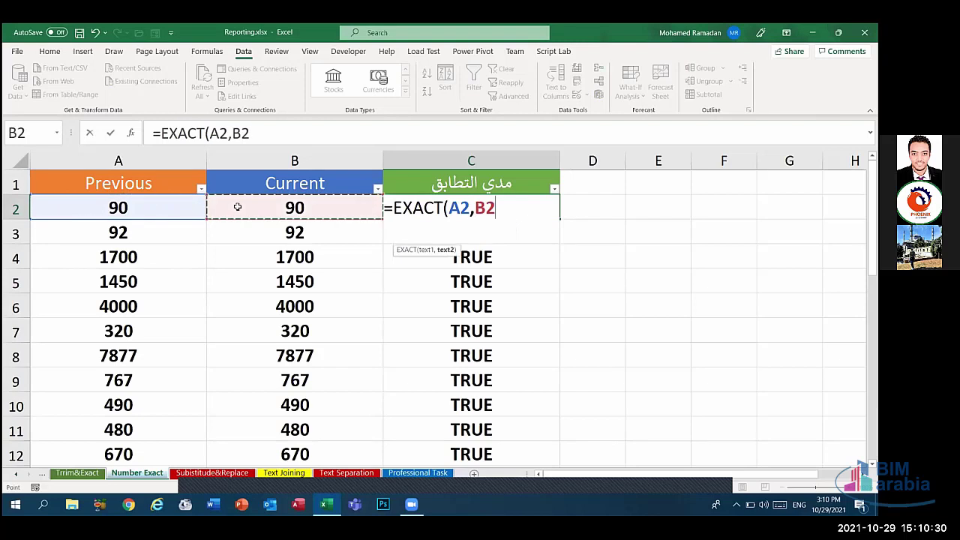
{"action": "type", "text": ")"}
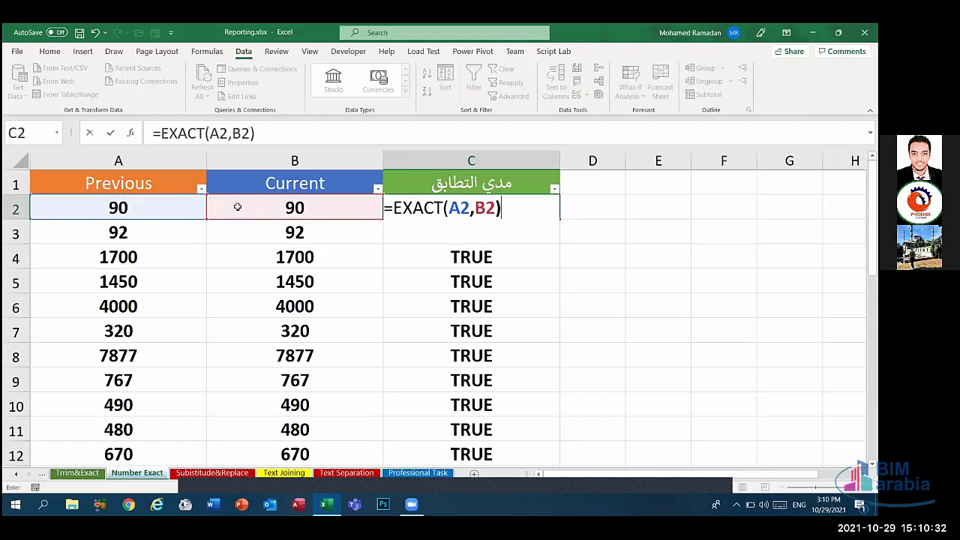
{"action": "key", "text": "Return"}
{"action": "left_click", "coordinate": [432, 207]}
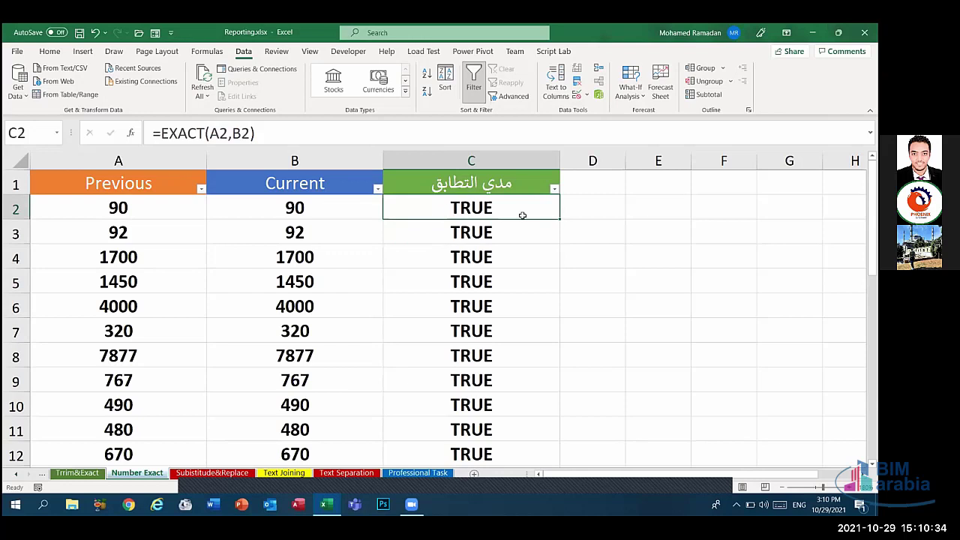
{"action": "double_click", "coordinate": [559, 217]}
{"action": "left_click", "coordinate": [491, 206]}
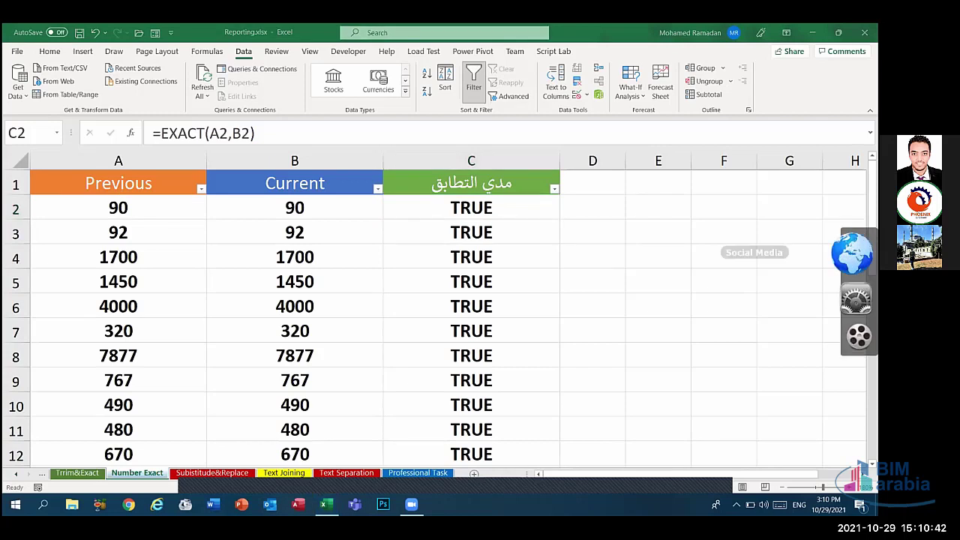
- Review the FALSE rows 24 (767 vs 900) and 29 (888 vs 780), then return to C2
{"action": "left_click", "coordinate": [871, 239]}
{"action": "left_click_drag", "start_coordinate": [871, 239], "coordinate": [872, 369]}
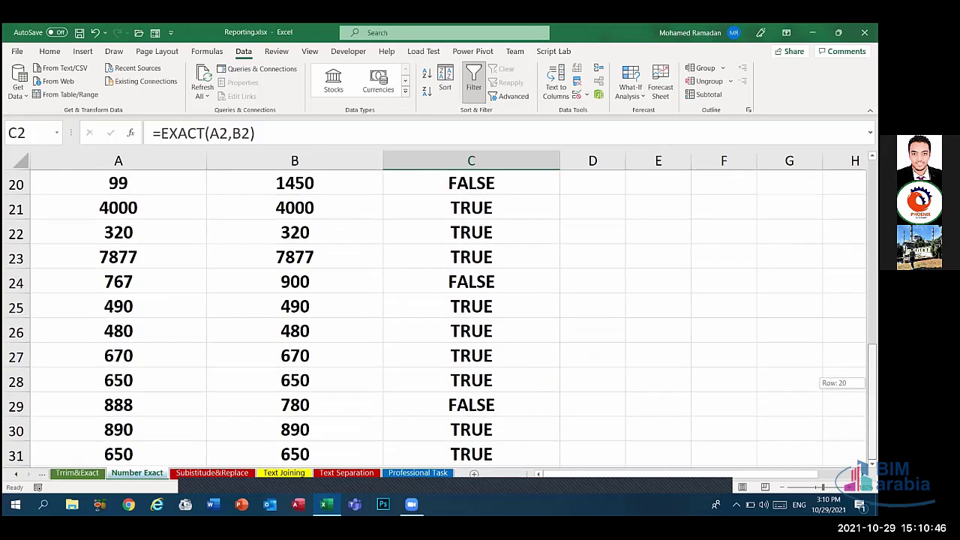
{"action": "left_click", "coordinate": [453, 405]}
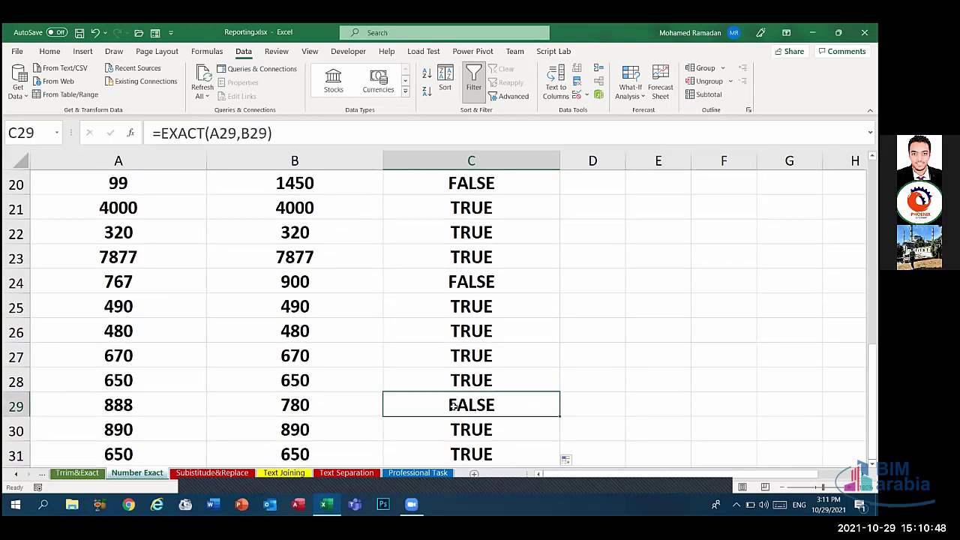
{"action": "left_click", "coordinate": [157, 404]}
{"action": "left_click", "coordinate": [259, 407]}
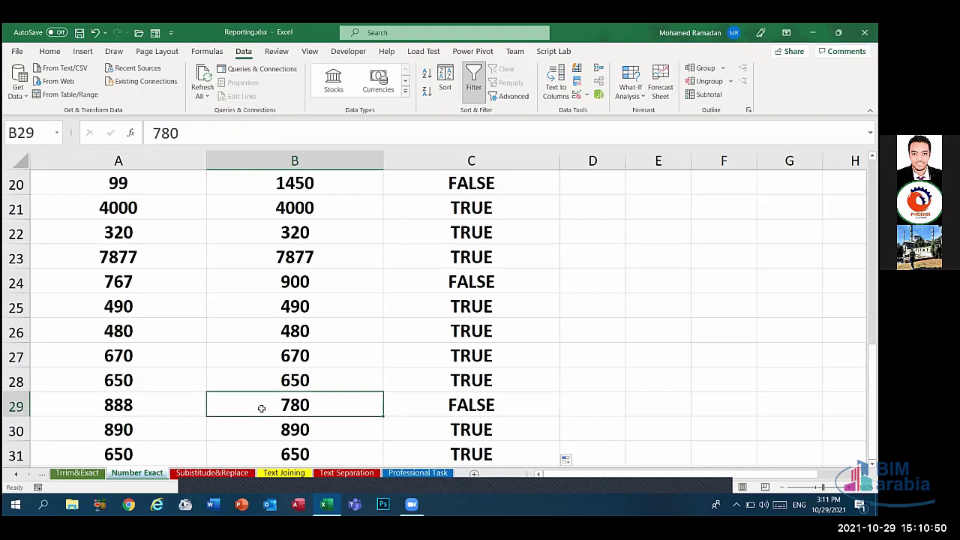
{"action": "left_click", "coordinate": [453, 280]}
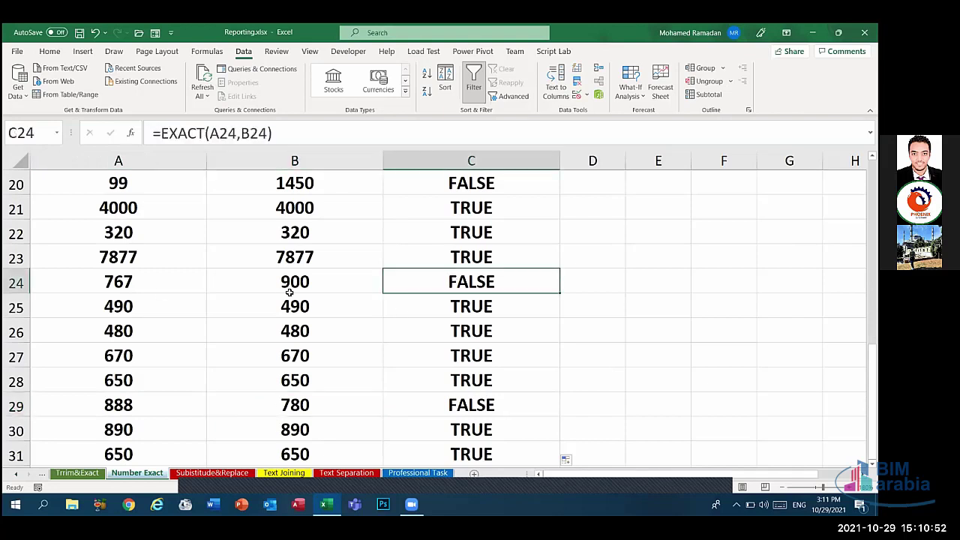
{"action": "left_click", "coordinate": [137, 285]}
{"action": "left_click", "coordinate": [276, 284]}
{"action": "left_click", "coordinate": [452, 284]}
{"action": "key", "text": "Up"}
{"action": "key", "text": "Up"}
{"action": "key", "text": "Up"}
{"action": "key", "text": "Up"}
{"action": "key", "text": "Up"}
{"action": "key", "text": "Up"}
{"action": "key", "text": "Up"}
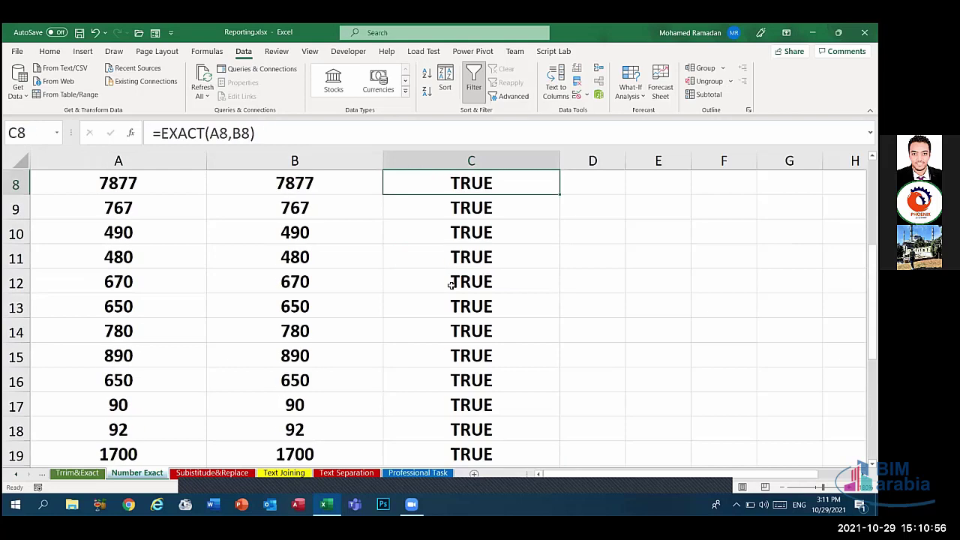
{"action": "key", "text": "Up"}
{"action": "key", "text": "Up"}
{"action": "key", "text": "Up"}
{"action": "key", "text": "Down"}
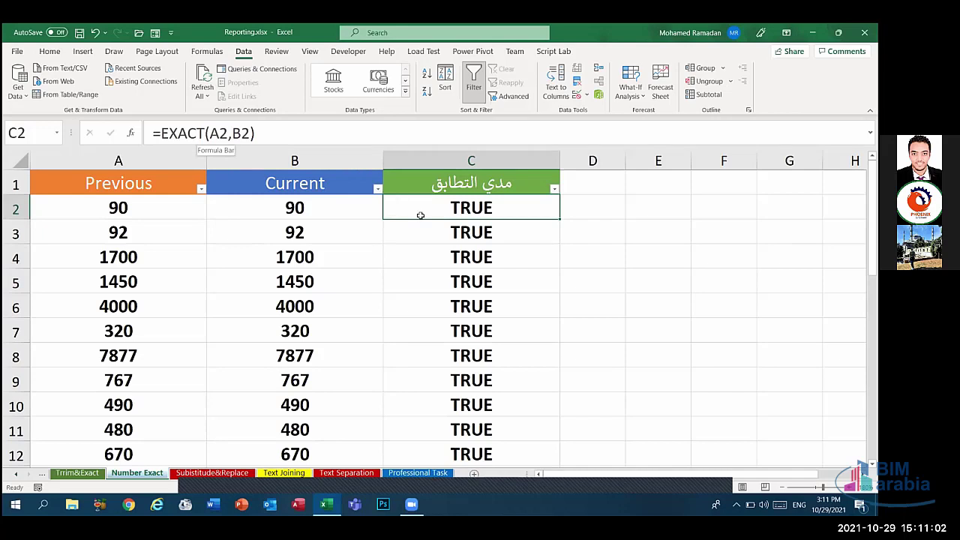
- Retype =exact(A2,B2) in C2, then move to the Trim&Exact sheet
{"action": "type", "text": "=="}
{"action": "key", "text": "BackSpace"}
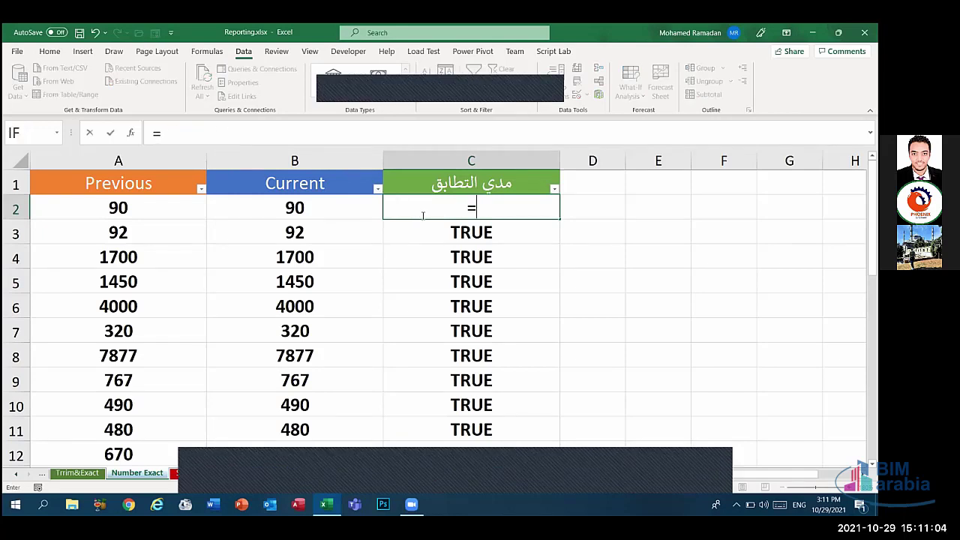
{"action": "type", "text": "ex"}
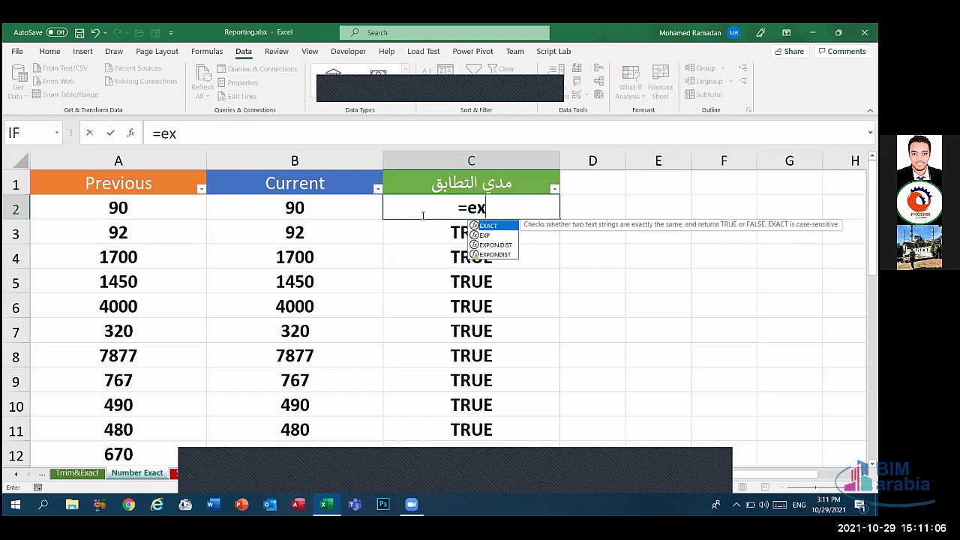
{"action": "type", "text": "act("}
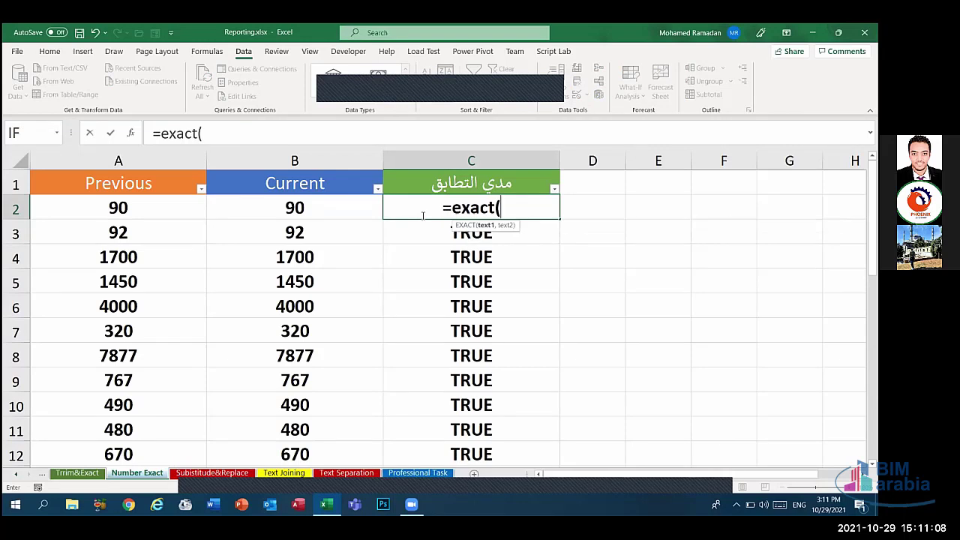
{"action": "left_click", "coordinate": [130, 207]}
{"action": "type", "text": ","}
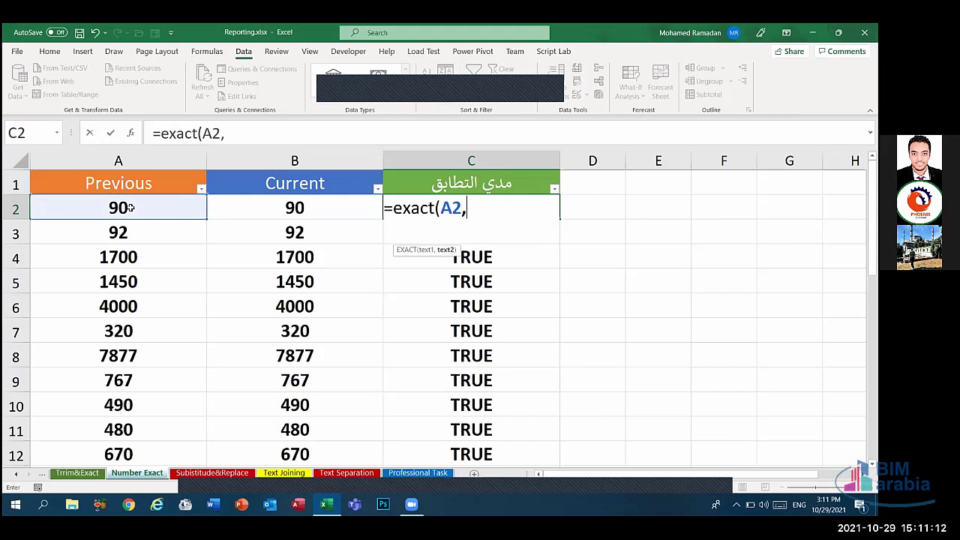
{"action": "left_click", "coordinate": [237, 211]}
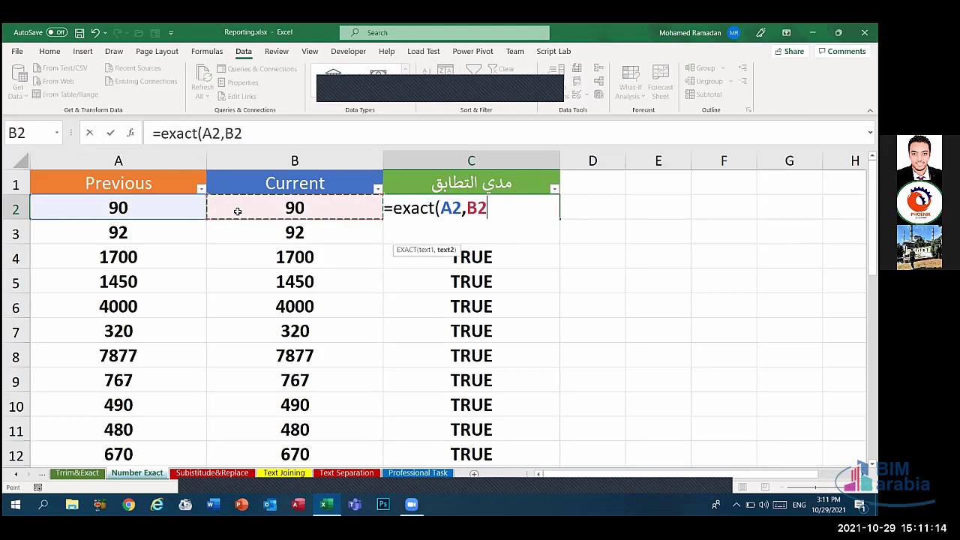
{"action": "type", "text": ")"}
{"action": "key", "text": "Return"}
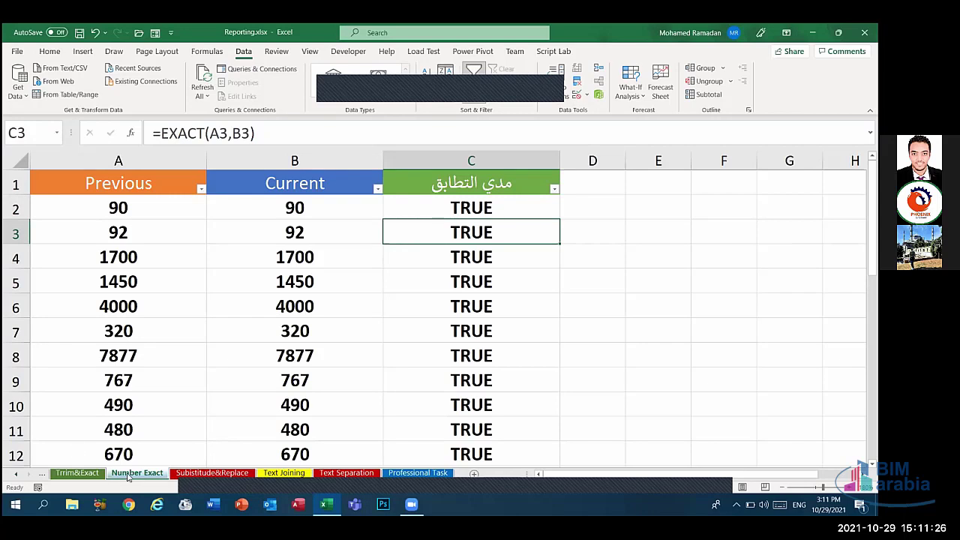
{"action": "left_click", "coordinate": [89, 473]}
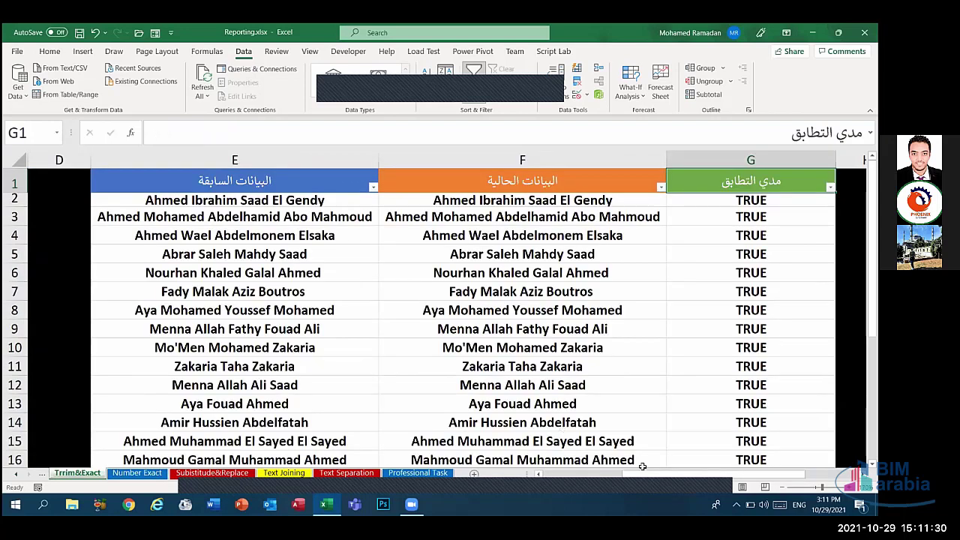
- Inspect the previous and current names in E2 and F2 and the EXACT formula in G2
{"action": "left_click_drag", "start_coordinate": [645, 474], "coordinate": [685, 474]}
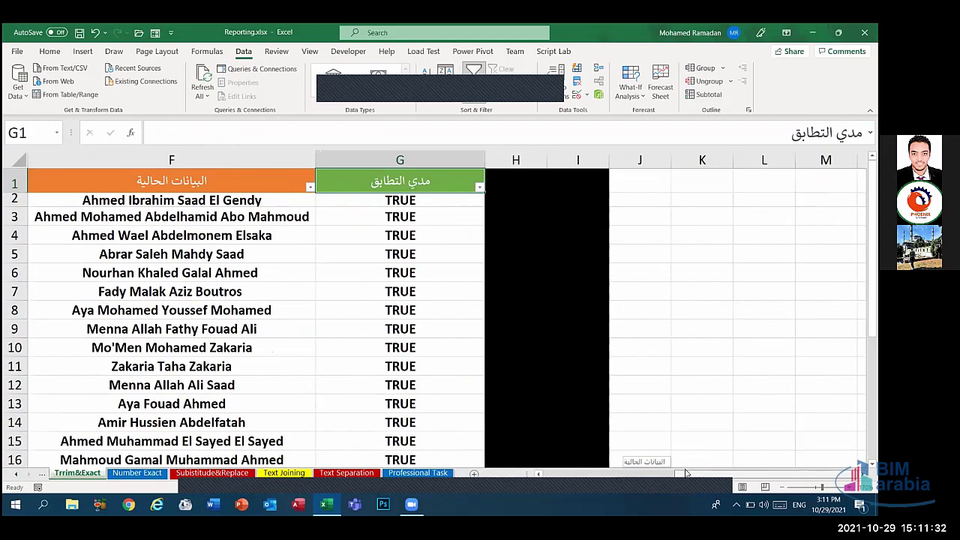
{"action": "left_click_drag", "start_coordinate": [685, 473], "coordinate": [663, 473]}
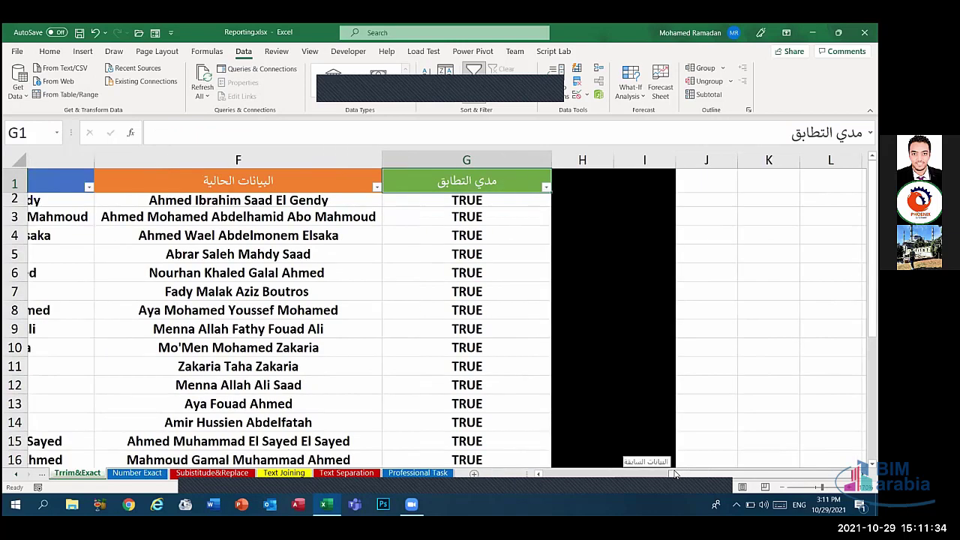
{"action": "left_click", "coordinate": [389, 208]}
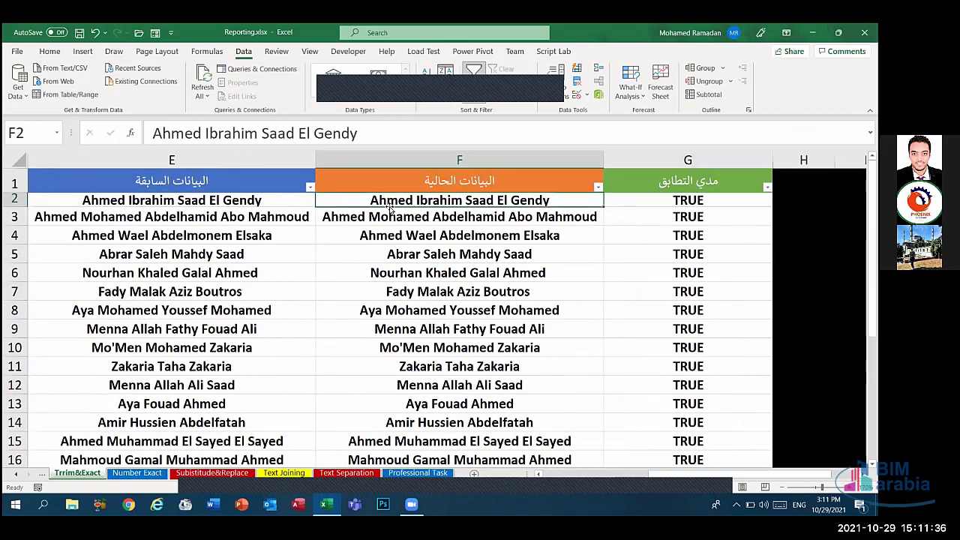
{"action": "left_click", "coordinate": [285, 199]}
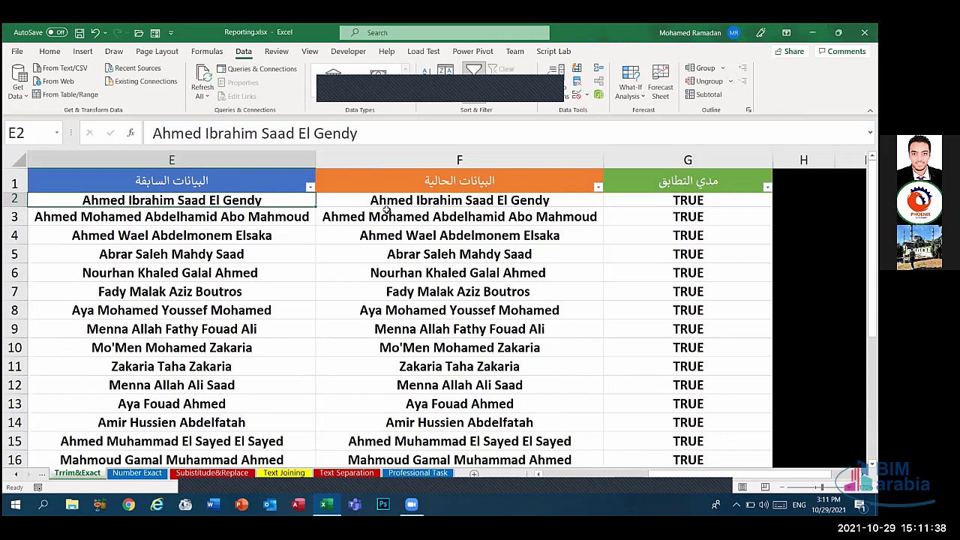
{"action": "left_click", "coordinate": [390, 204]}
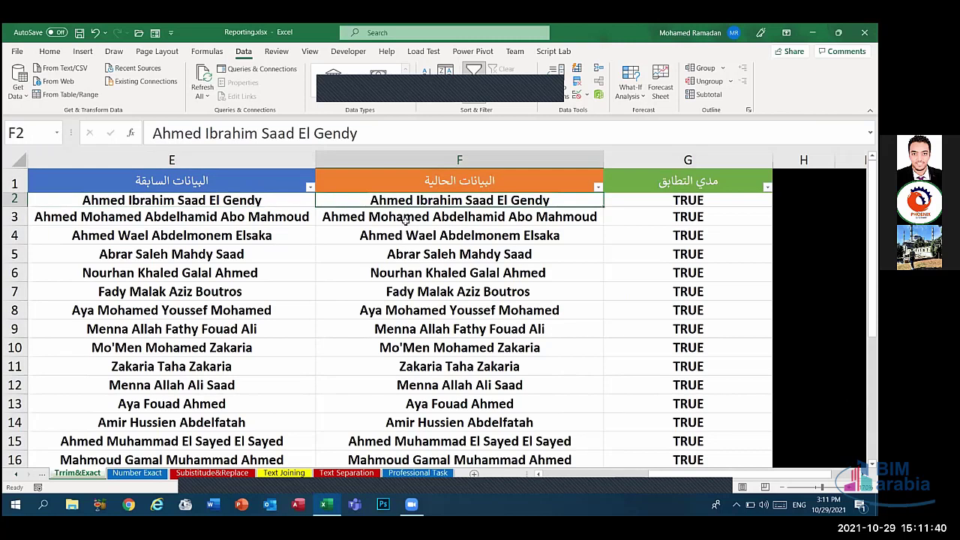
{"action": "left_click", "coordinate": [641, 206]}
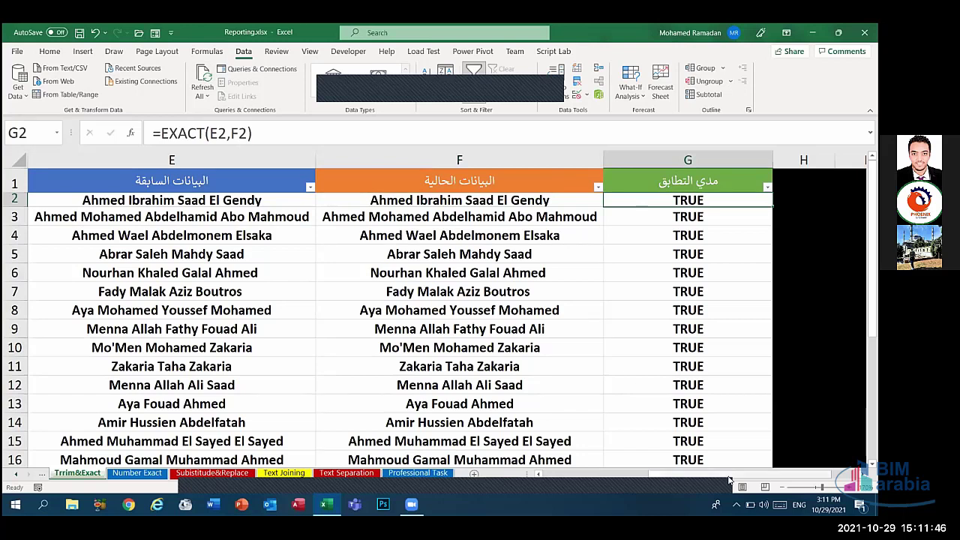
- Edit G2's EXACT formula and clear its formula text
{"action": "left_click_drag", "start_coordinate": [679, 477], "coordinate": [622, 479]}
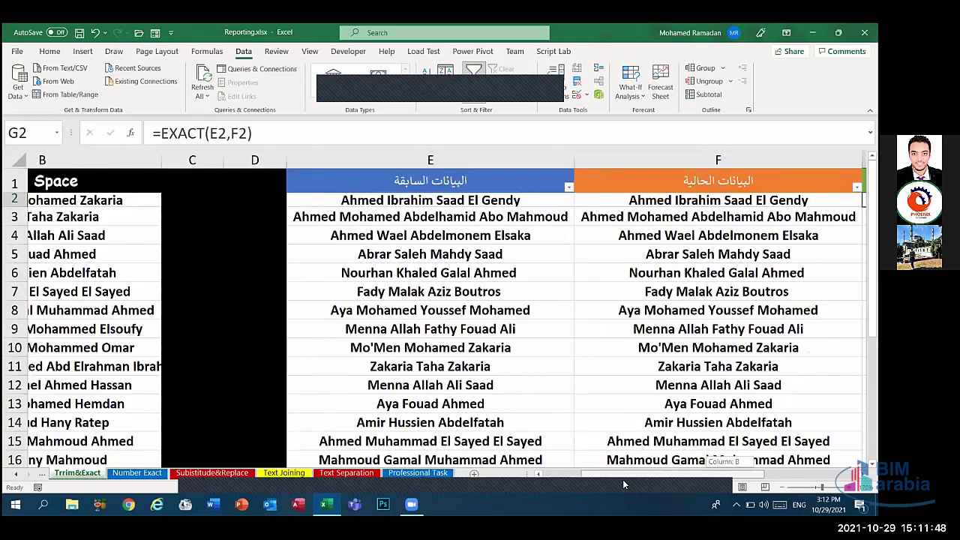
{"action": "left_click_drag", "start_coordinate": [623, 483], "coordinate": [411, 486]}
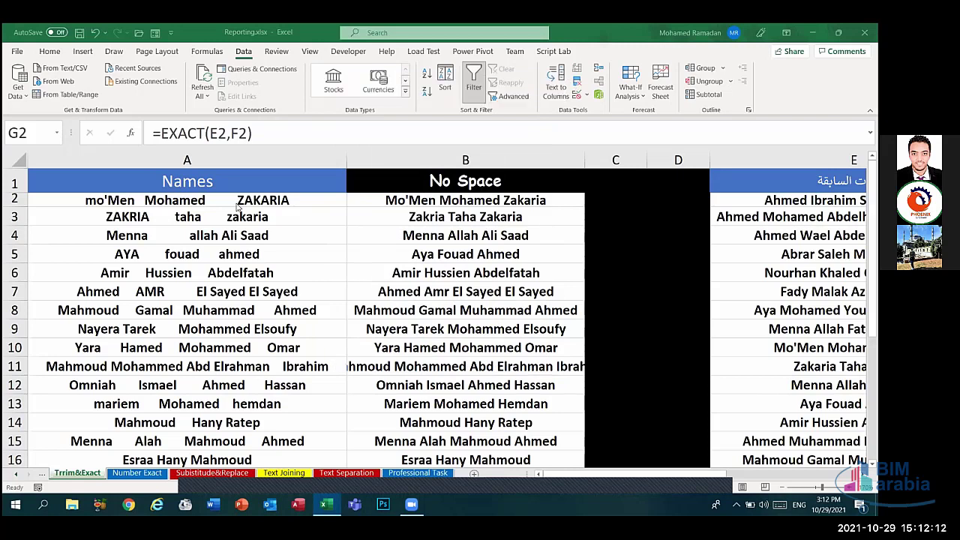
{"action": "key", "text": "F2"}
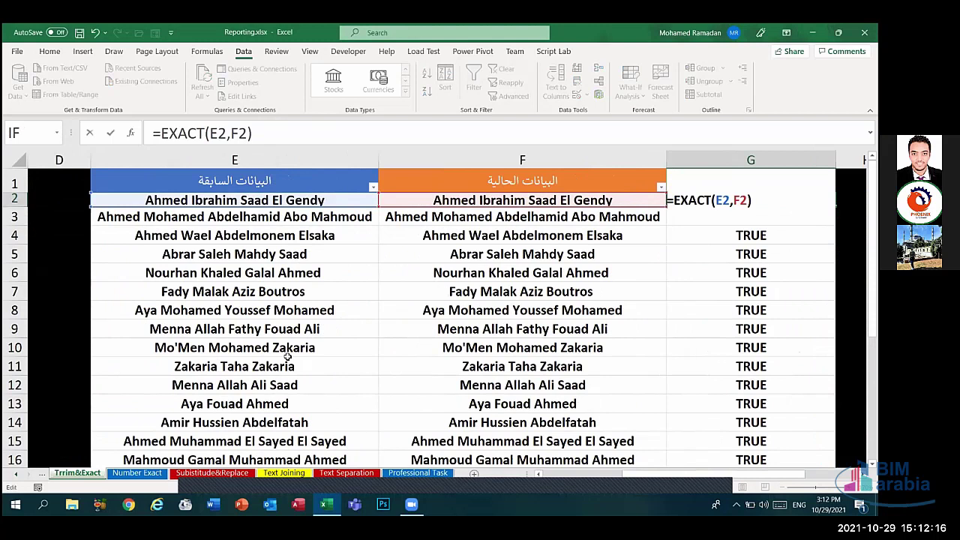
{"action": "scroll", "coordinate": [548, 470], "scroll_direction": "left", "scroll_amount": 5}
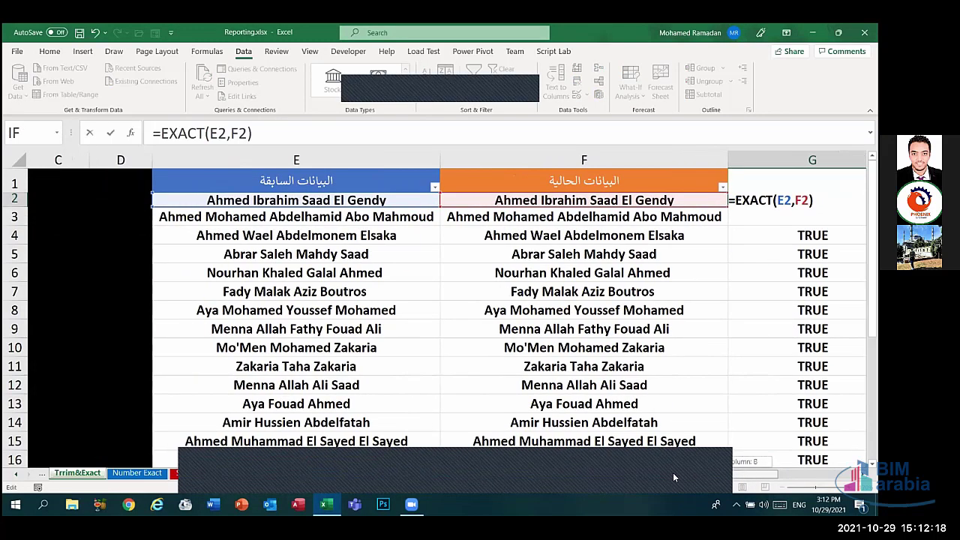
{"action": "scroll", "coordinate": [549, 469], "scroll_direction": "left", "scroll_amount": 3}
{"action": "scroll", "coordinate": [549, 469], "scroll_direction": "left", "scroll_amount": 2}
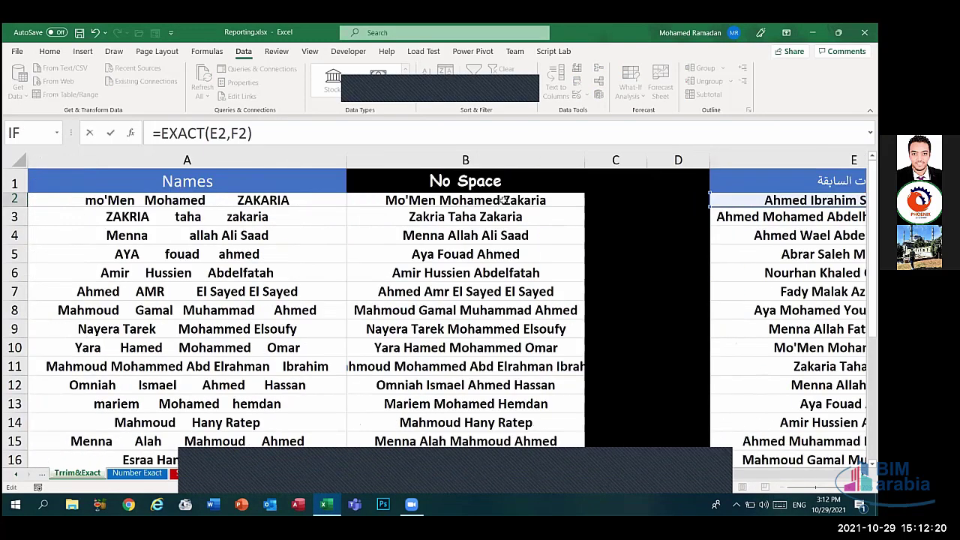
{"action": "left_click", "coordinate": [503, 200]}
{"action": "type", "text": "="}
{"action": "left_click", "coordinate": [340, 131]}
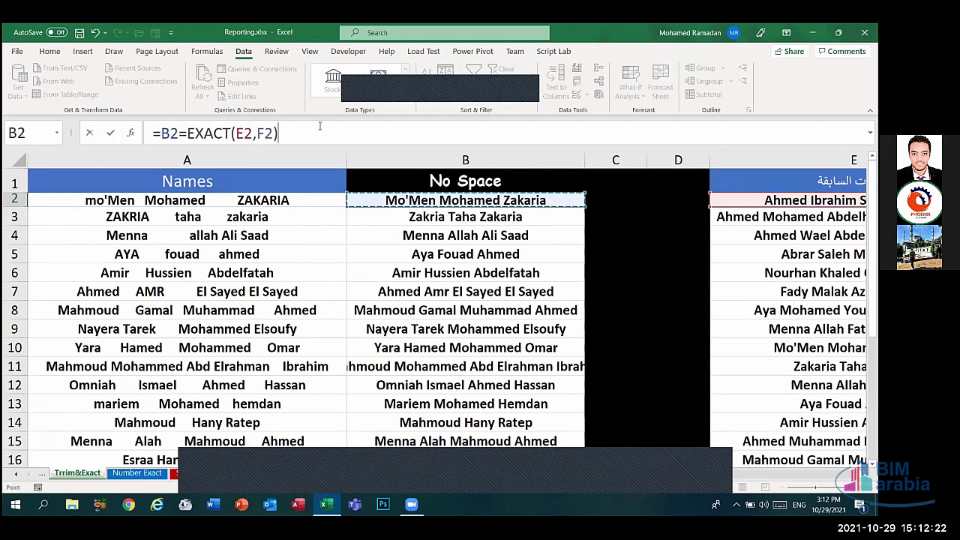
{"action": "key", "text": "shift+Home"}
{"action": "key", "text": "BackSpace"}
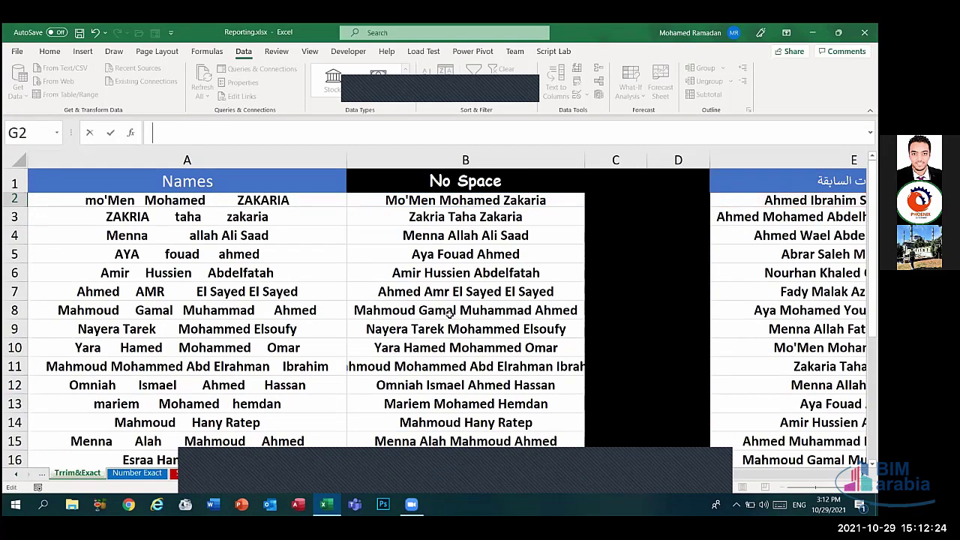
- Inspect the PROPER/TRIM formulas in B8 and B13 and the spaced name in A2, then go to Number Exact
{"action": "left_click", "coordinate": [450, 315]}
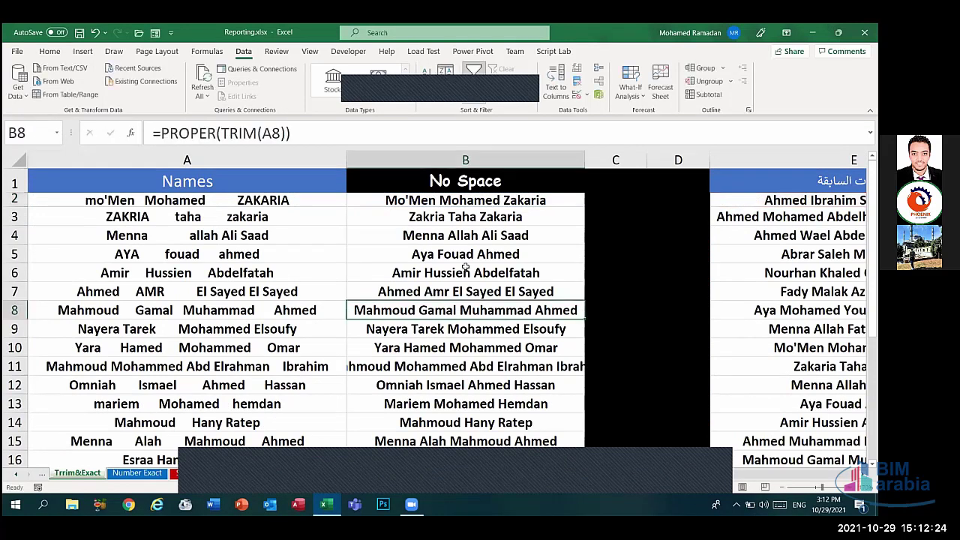
{"action": "left_click", "coordinate": [204, 204]}
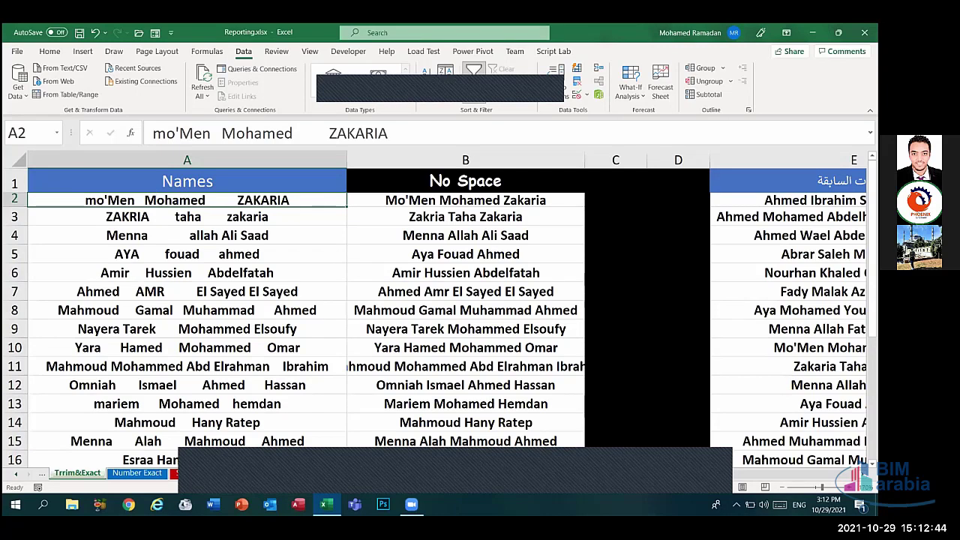
{"action": "left_click", "coordinate": [738, 397]}
{"action": "left_click", "coordinate": [510, 408]}
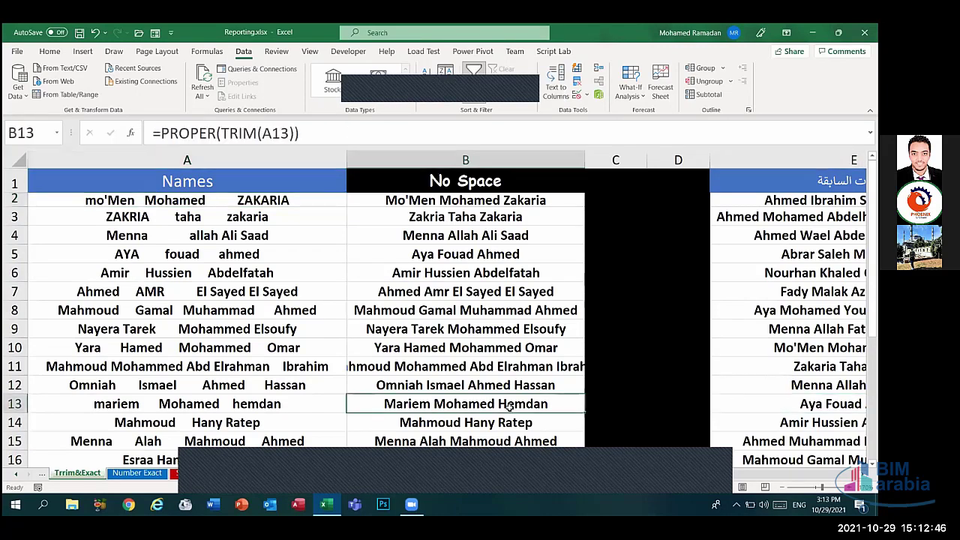
{"action": "left_click", "coordinate": [137, 473]}
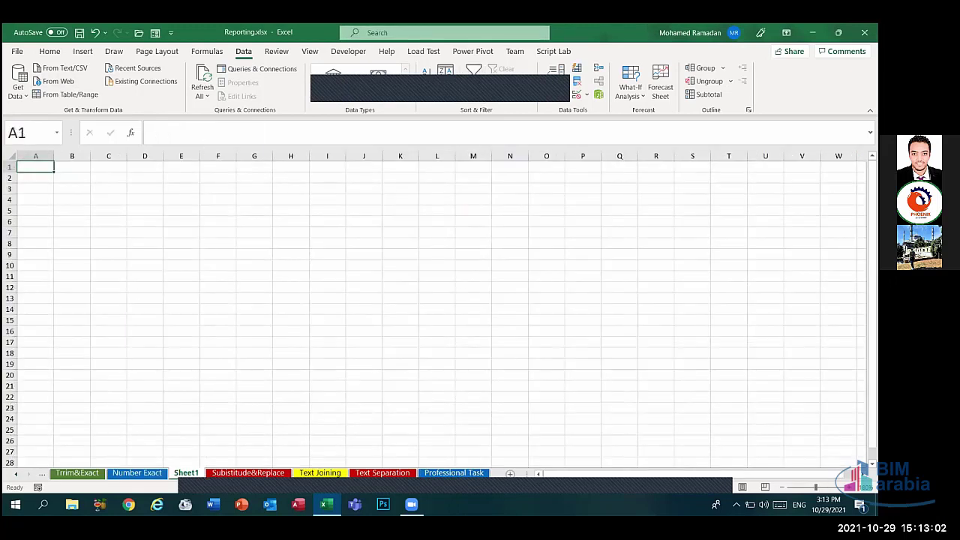
- Enter a person's full name in A1 and widen column A to fit it
{"action": "scroll", "coordinate": [435, 309], "scroll_direction": "up", "scroll_amount": 3}
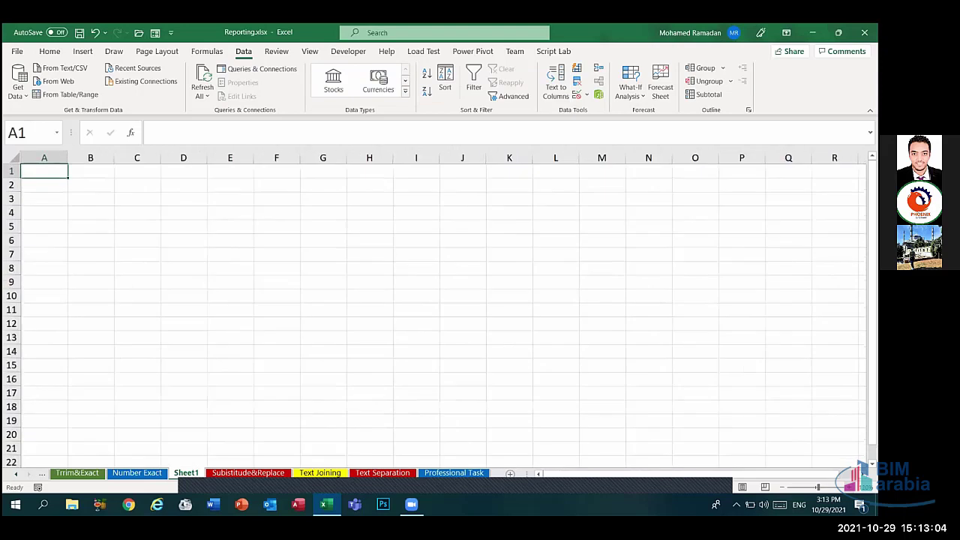
{"action": "scroll", "coordinate": [435, 309], "scroll_direction": "up", "scroll_amount": 2}
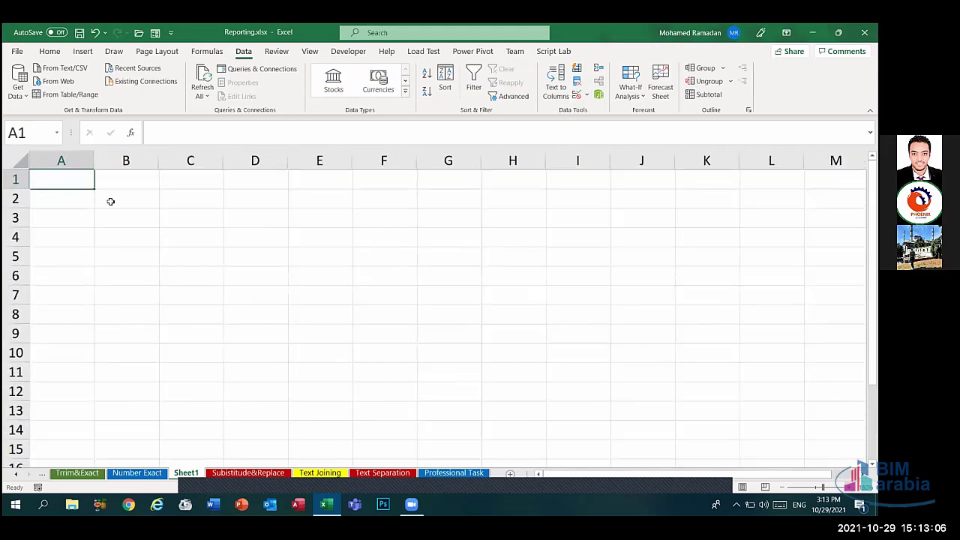
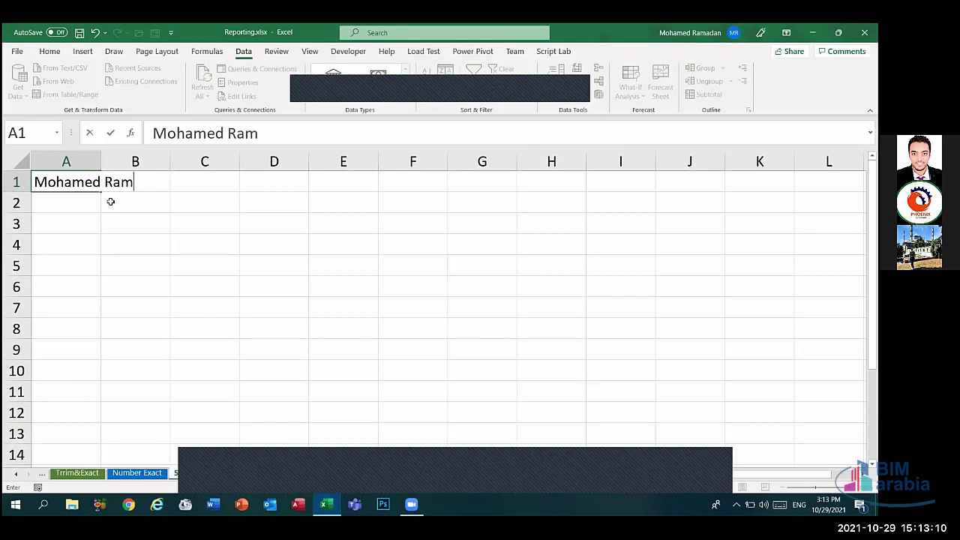
{"action": "left_click", "coordinate": [102, 195]}
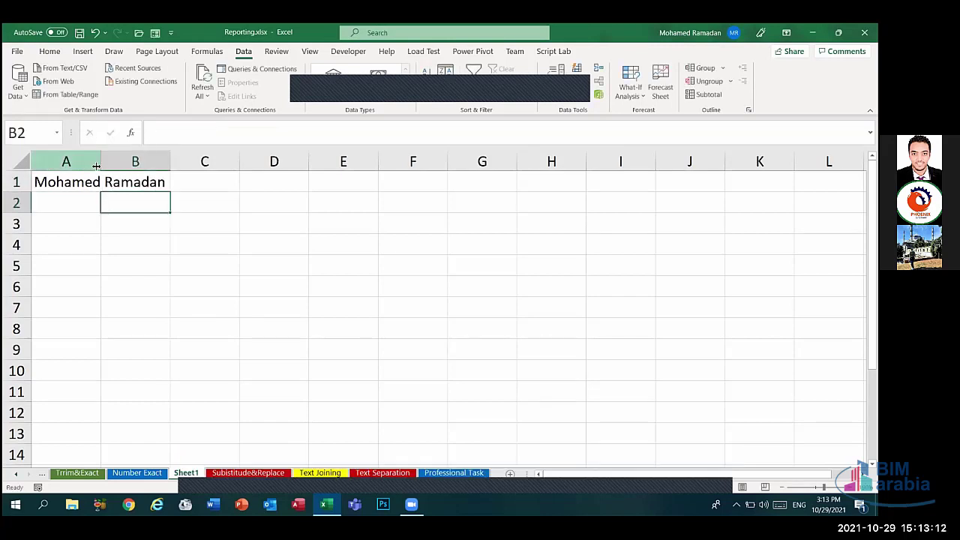
{"action": "left_click_drag", "start_coordinate": [101, 161], "coordinate": [205, 169]}
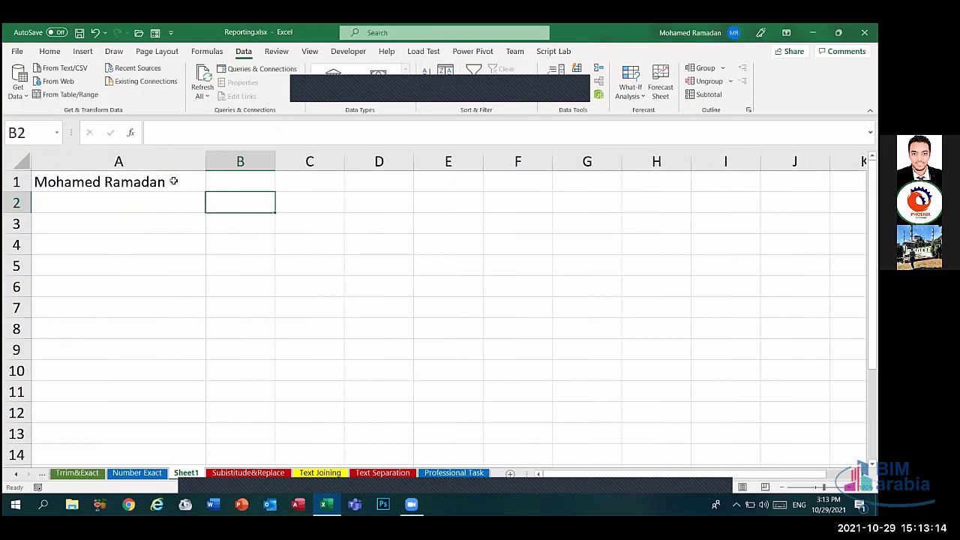
{"action": "left_click", "coordinate": [173, 182]}
- Enter =UPPER(A1) in B1 and widen column B to fit the capitalised name
{"action": "left_click", "coordinate": [254, 186]}
{"action": "type", "text": "="}
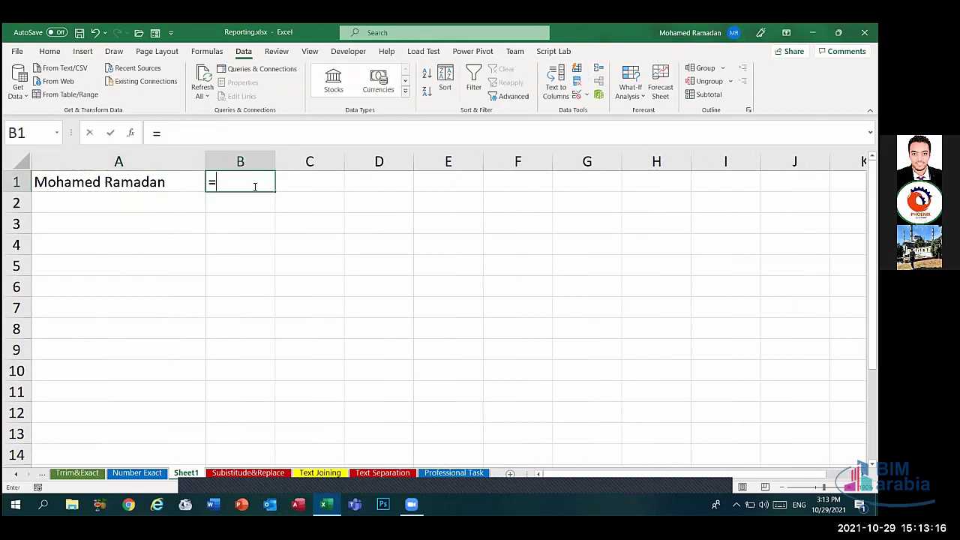
{"action": "type", "text": "uppe"}
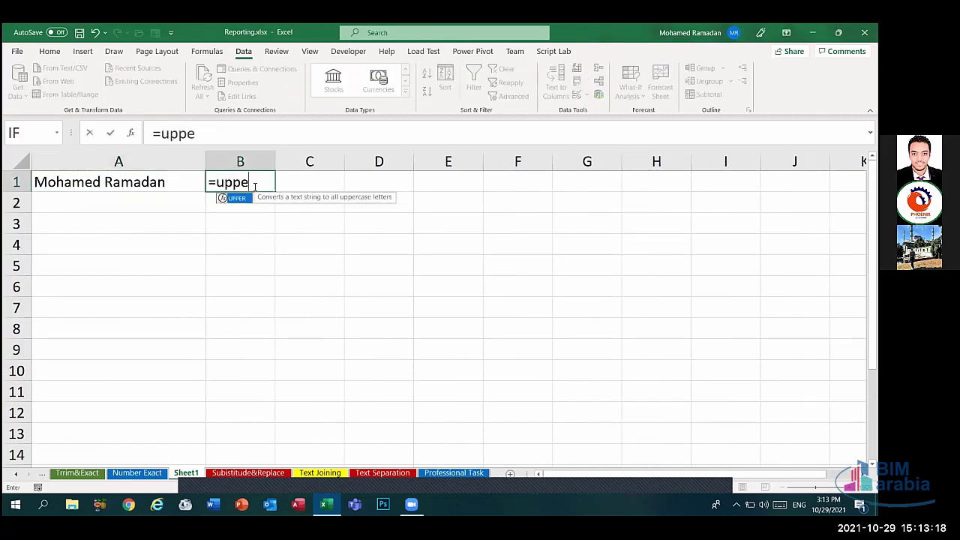
{"action": "type", "text": "r"}
{"action": "type", "text": "("}
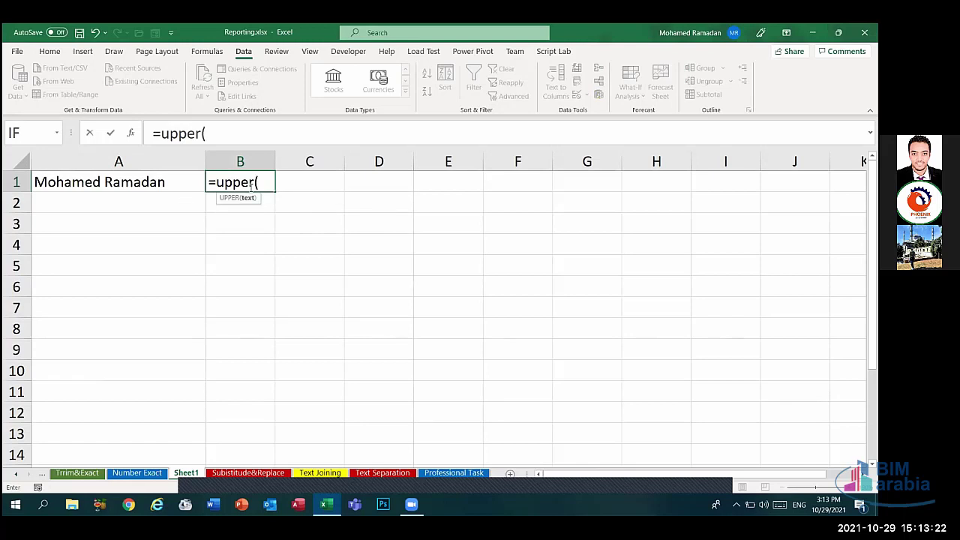
{"action": "left_click", "coordinate": [164, 184]}
{"action": "type", "text": ")"}
{"action": "key", "text": "Return"}
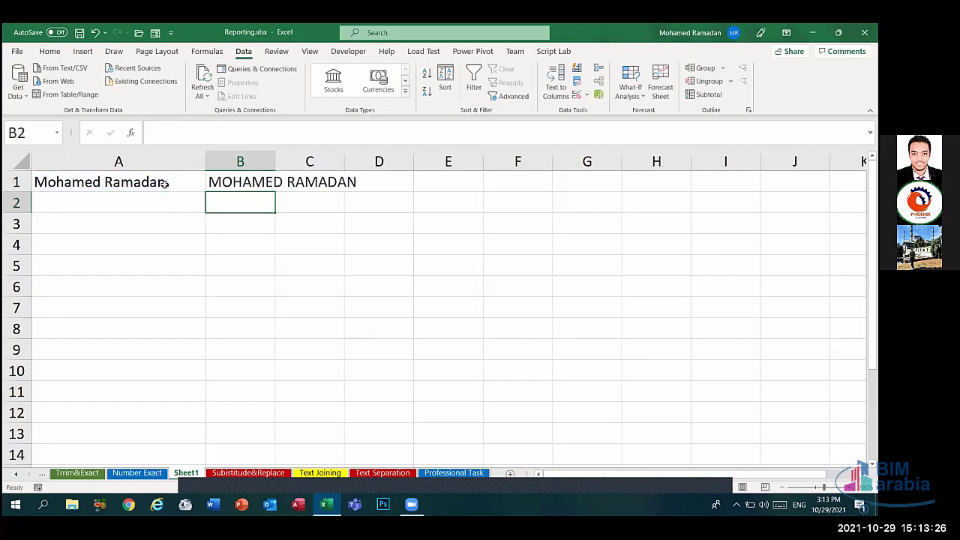
{"action": "left_click", "coordinate": [255, 183]}
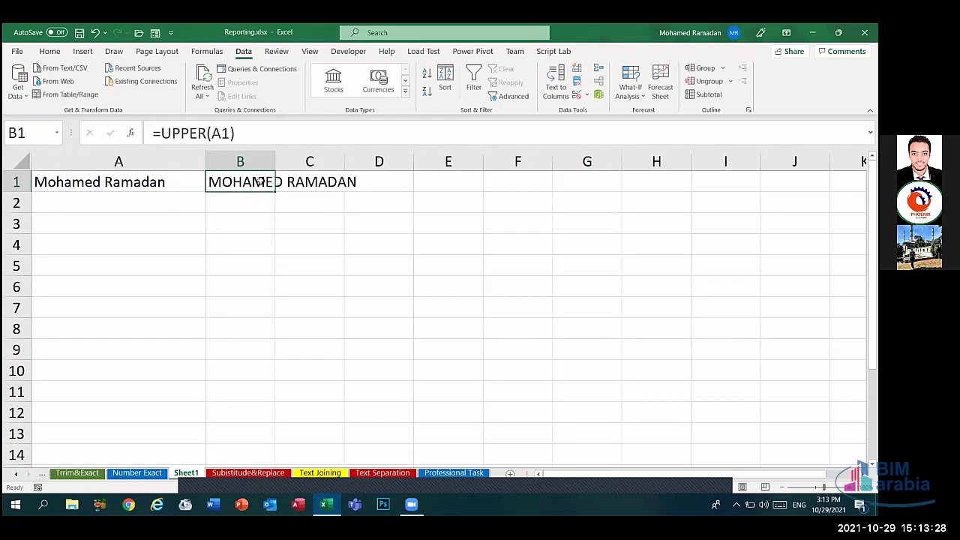
{"action": "left_click_drag", "start_coordinate": [275, 159], "coordinate": [360, 159]}
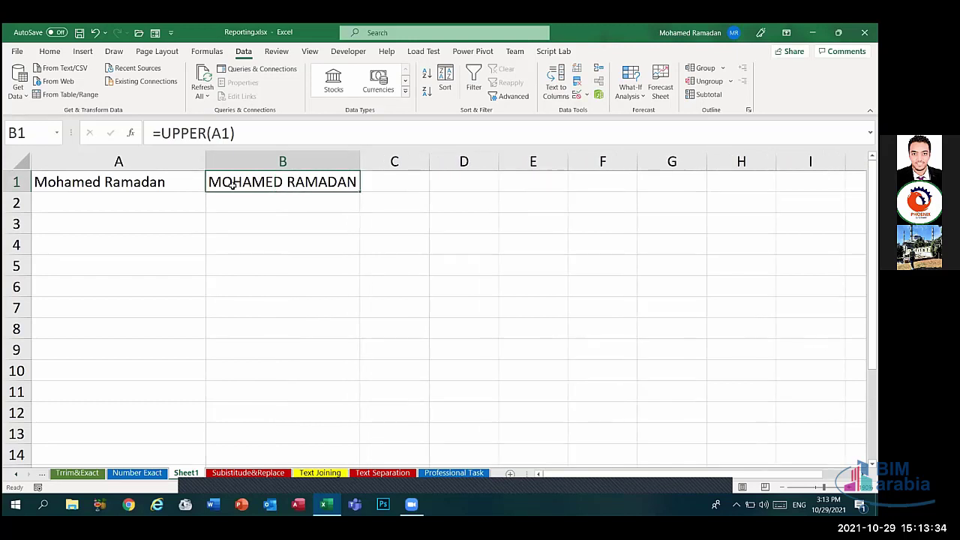
- Replace B1 with =LOWER(A1) to show the name in lowercase
{"action": "type", "text": "=lo"}
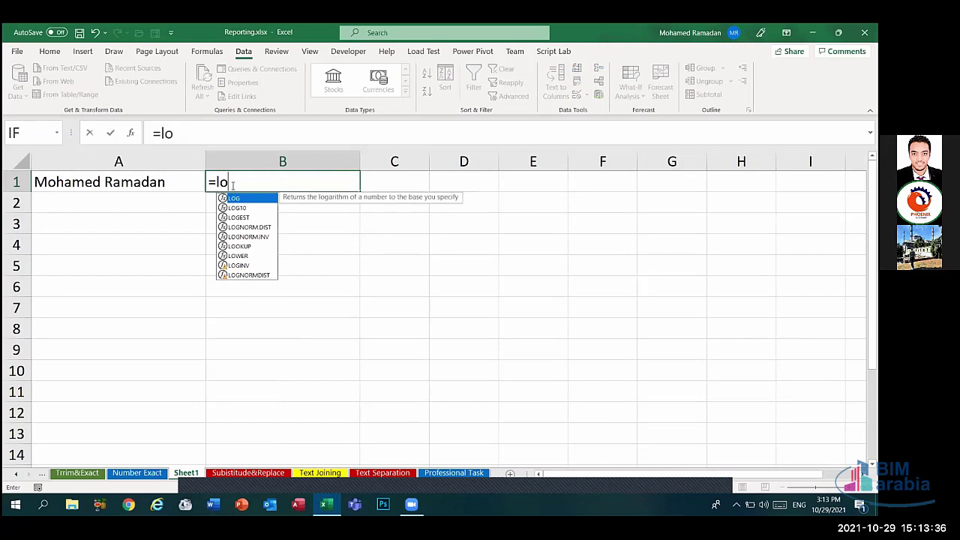
{"action": "type", "text": "wer"}
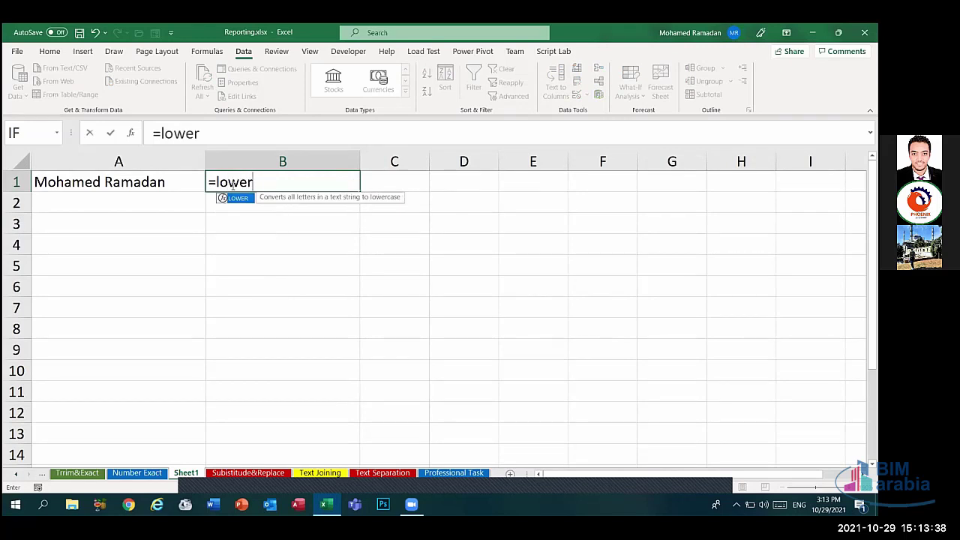
{"action": "type", "text": "("}
{"action": "left_click", "coordinate": [172, 182]}
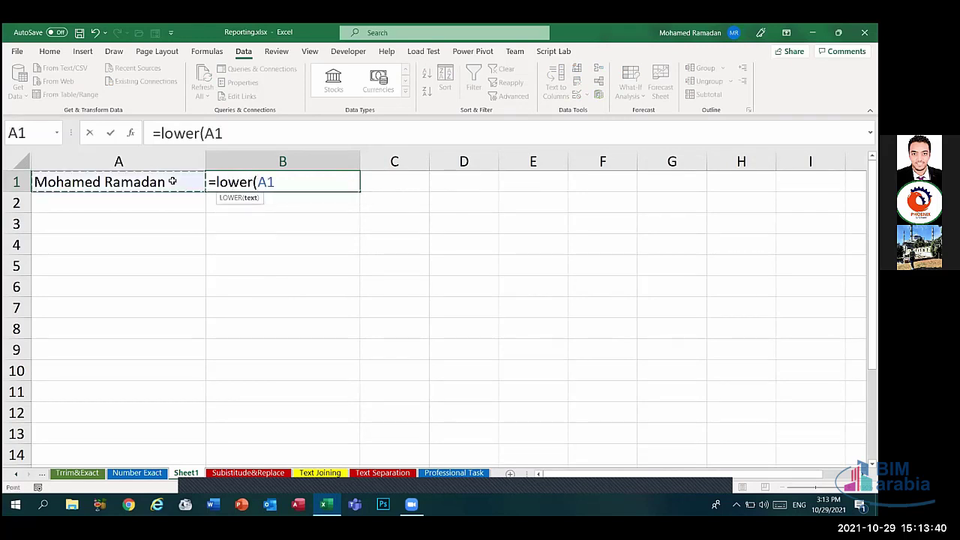
{"action": "type", "text": ")"}
{"action": "key", "text": "Return"}
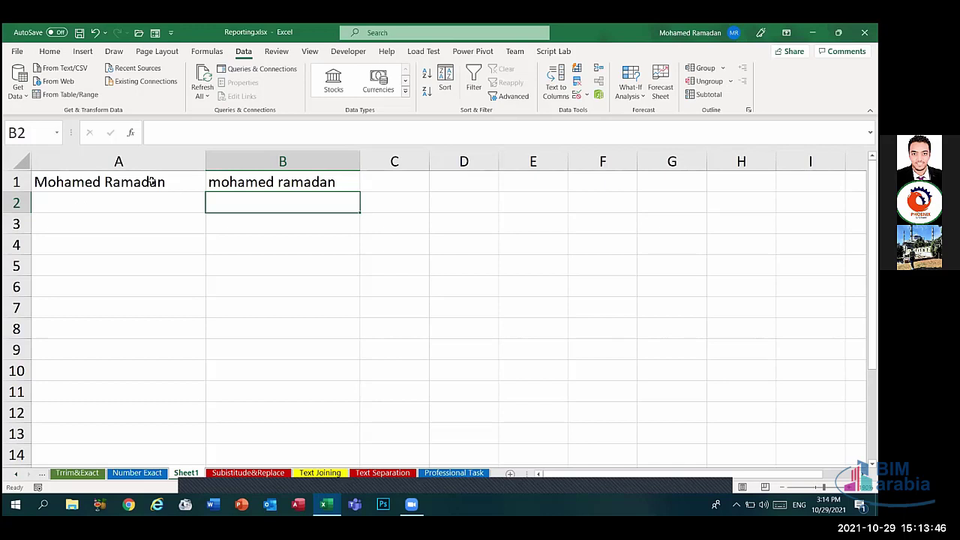
- Overwrite A1 with =PROPER(B1), creating a circular reference
{"action": "left_click", "coordinate": [153, 180]}
{"action": "left_click", "coordinate": [216, 181]}
{"action": "left_click", "coordinate": [176, 180]}
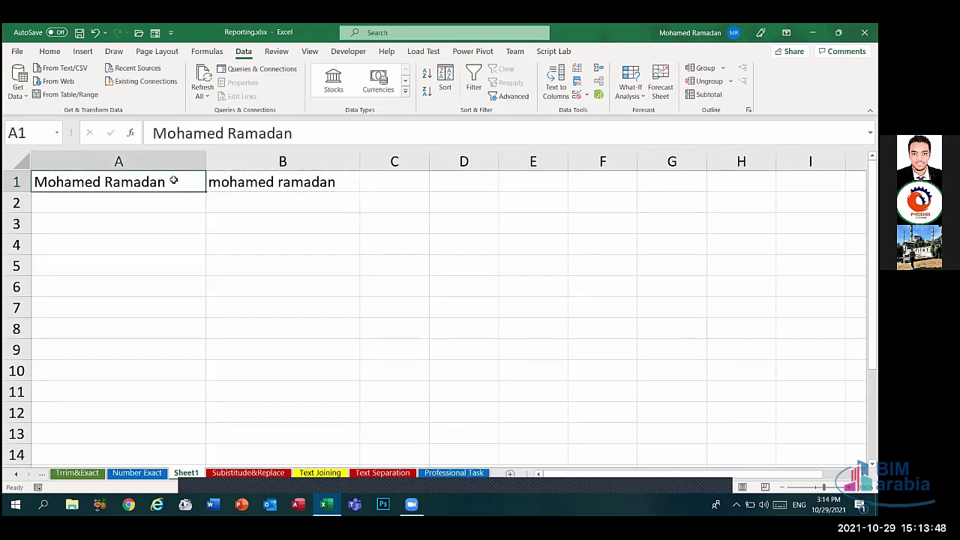
{"action": "key", "text": "BackSpace"}
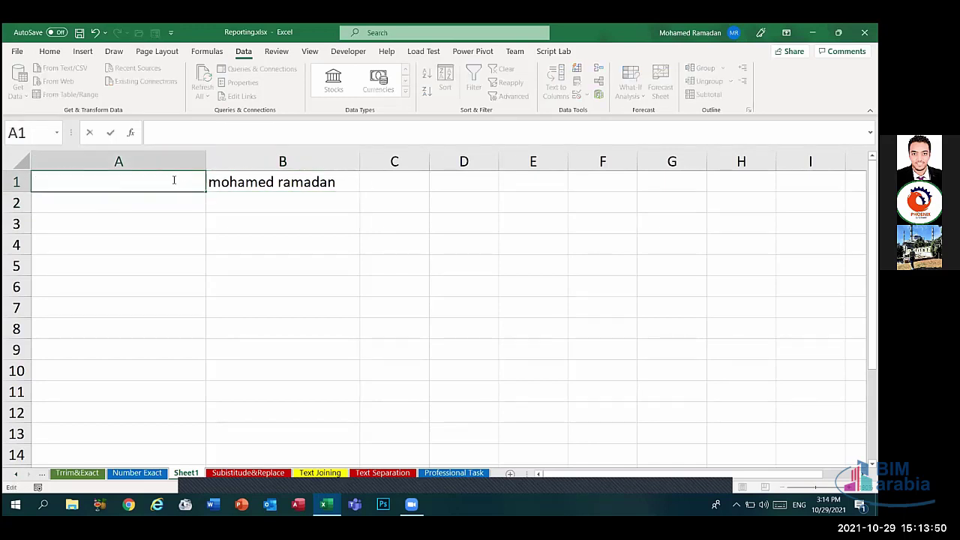
{"action": "type", "text": "=p"}
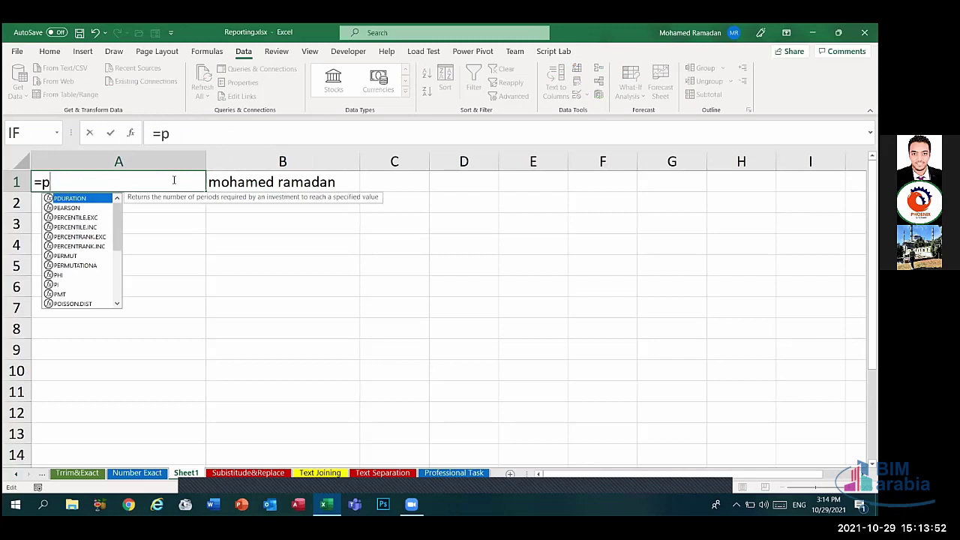
{"action": "type", "text": "rop"}
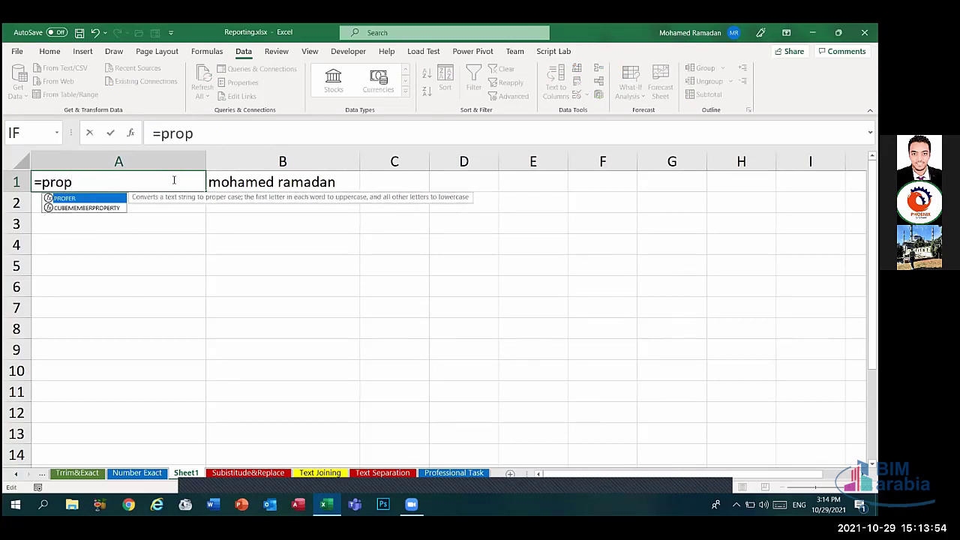
{"action": "type", "text": "r"}
{"action": "key", "text": "BackSpace"}
{"action": "type", "text": "e"}
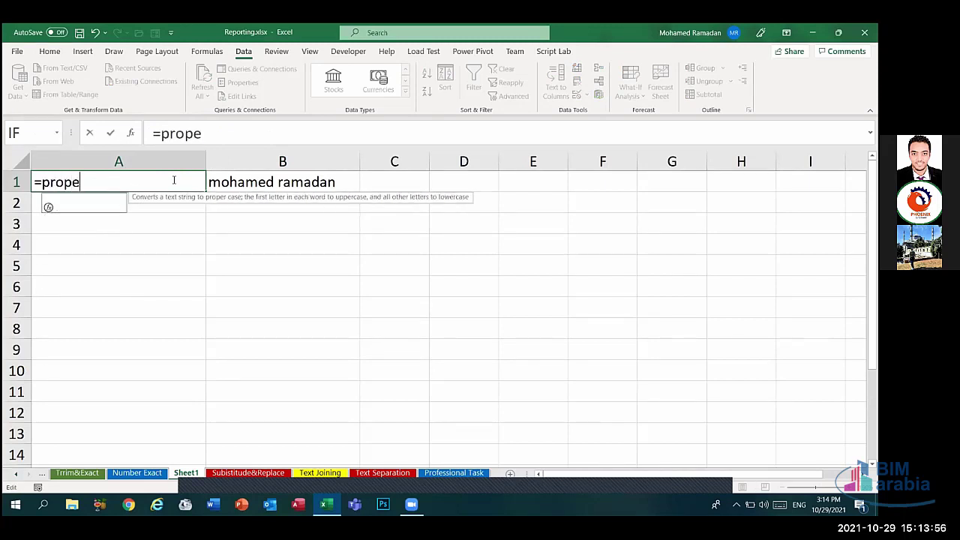
{"action": "type", "text": "r("}
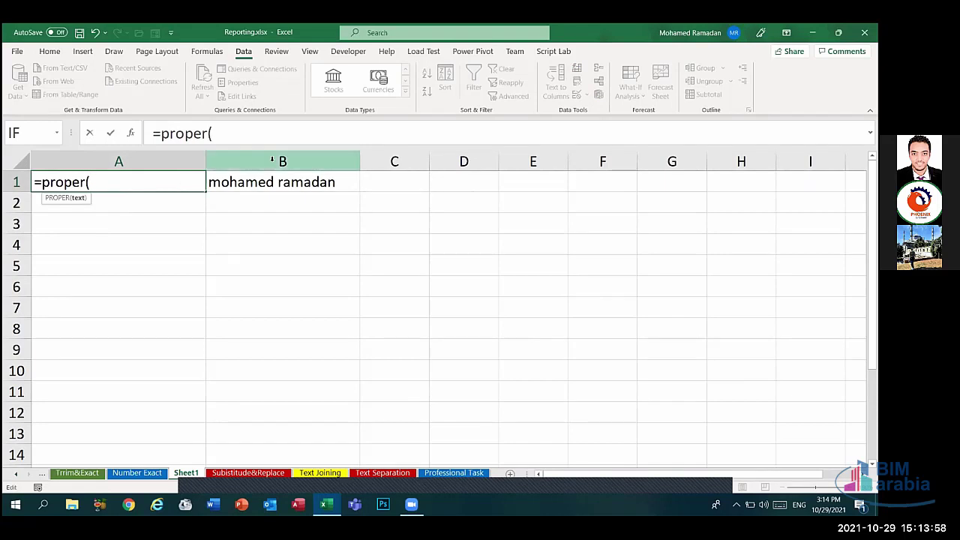
{"action": "left_click", "coordinate": [273, 182]}
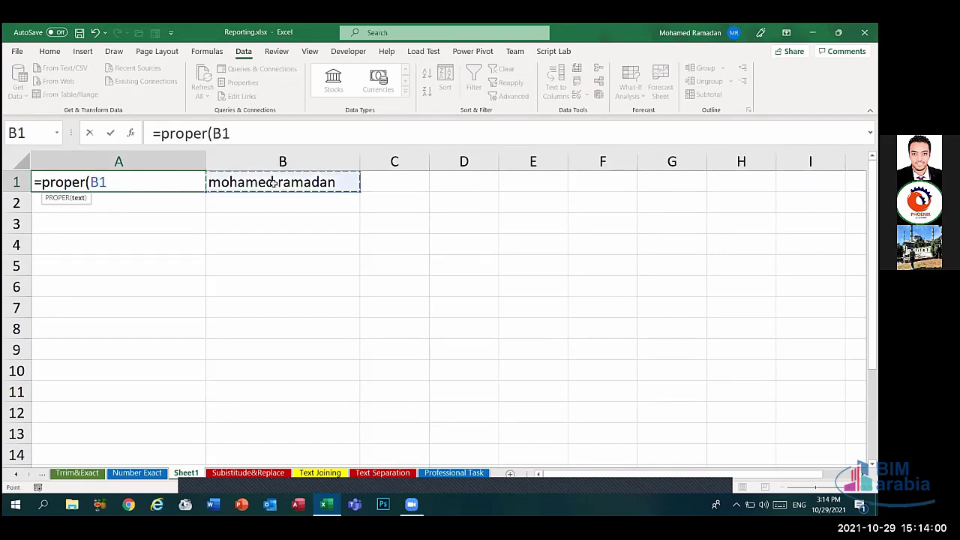
{"action": "type", "text": ")"}
{"action": "key", "text": "Return"}
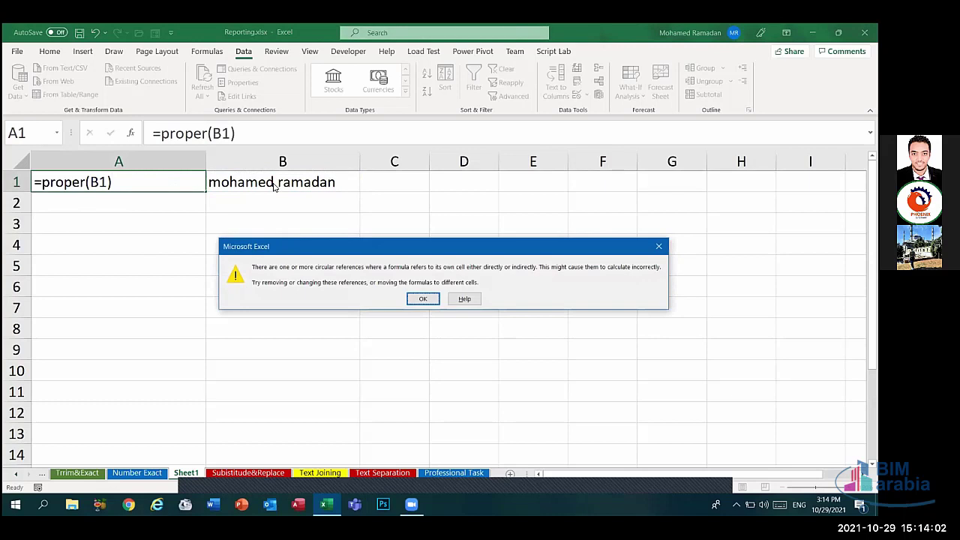
- Dismiss the circular-reference warning and undo, restoring the full name in A1
{"action": "key", "text": "Return"}
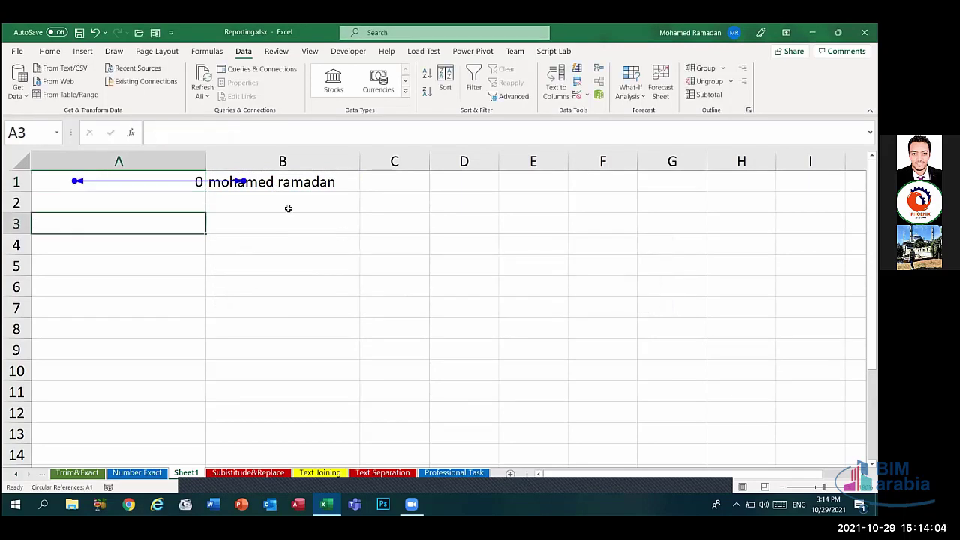
{"action": "left_click", "coordinate": [287, 206]}
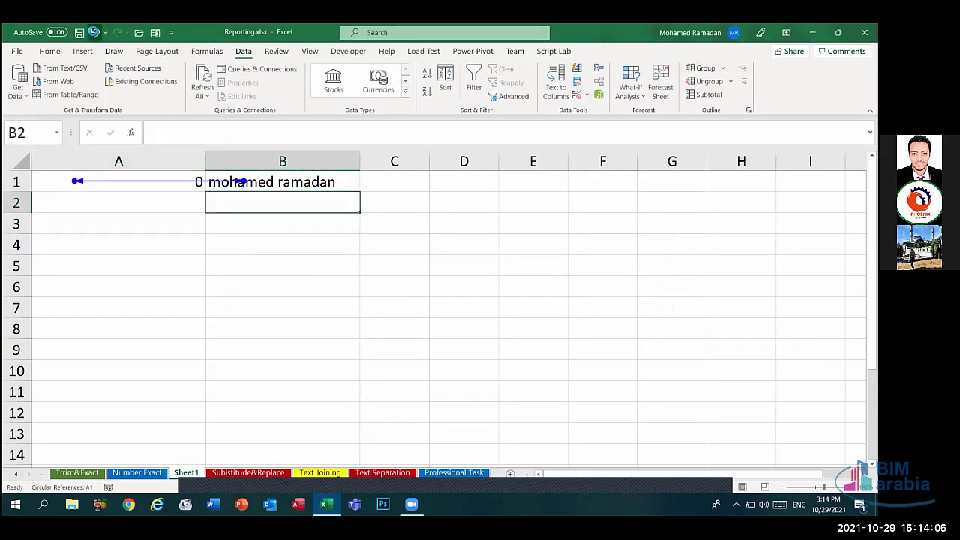
{"action": "left_click", "coordinate": [95, 33]}
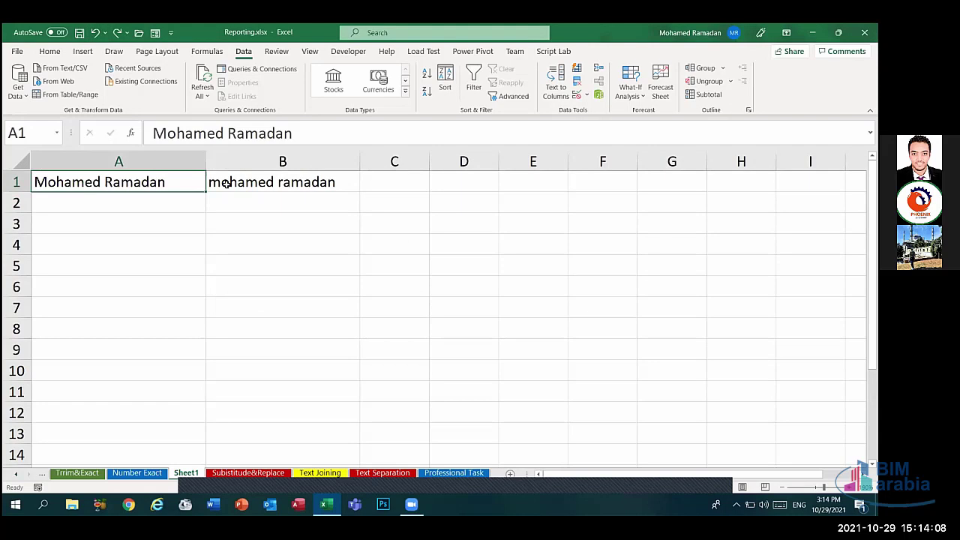
- Clear A1 and B1, then retype the full name in all lowercase in A1
{"action": "key", "text": "BackSpace"}
{"action": "double_click", "coordinate": [284, 182]}
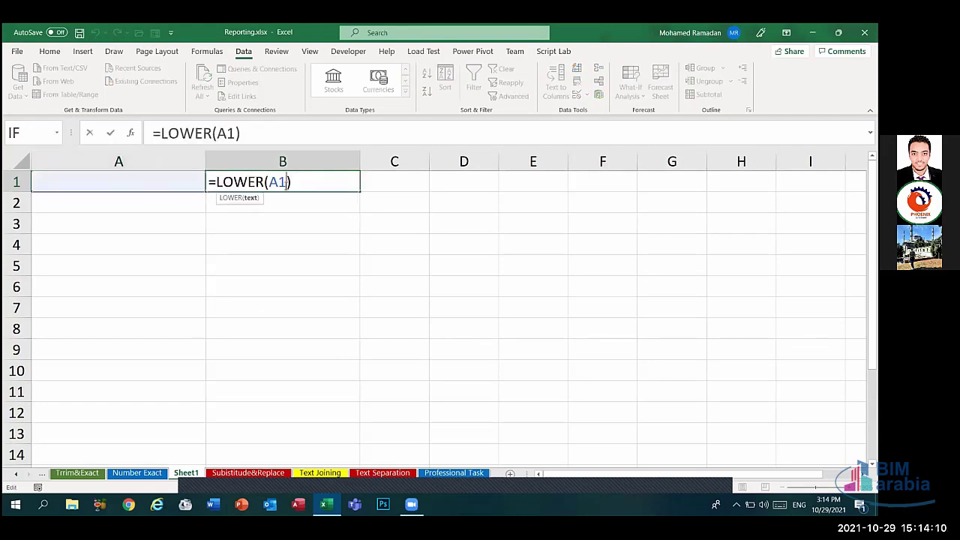
{"action": "key", "text": "BackSpace"}
{"action": "key", "text": "BackSpace"}
{"action": "key", "text": "BackSpace"}
{"action": "key", "text": "BackSpace"}
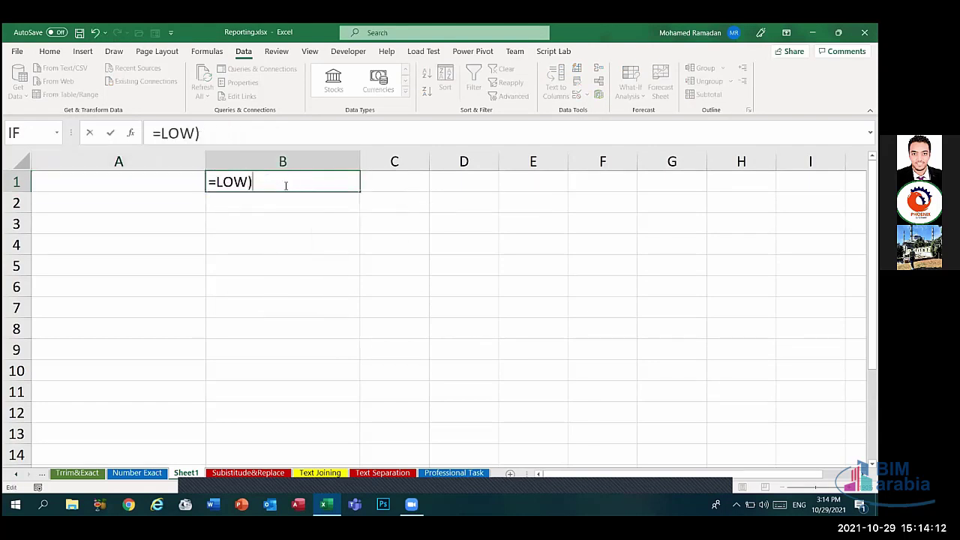
{"action": "key", "text": "BackSpace"}
{"action": "key", "text": "Delete"}
{"action": "key", "text": "BackSpace"}
{"action": "key", "text": "BackSpace"}
{"action": "key", "text": "BackSpace"}
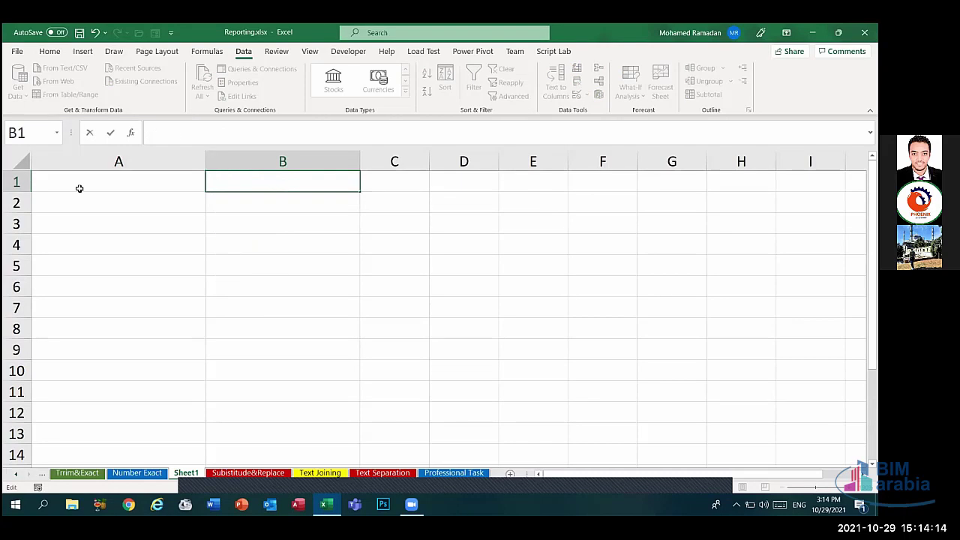
{"action": "left_click", "coordinate": [83, 185]}
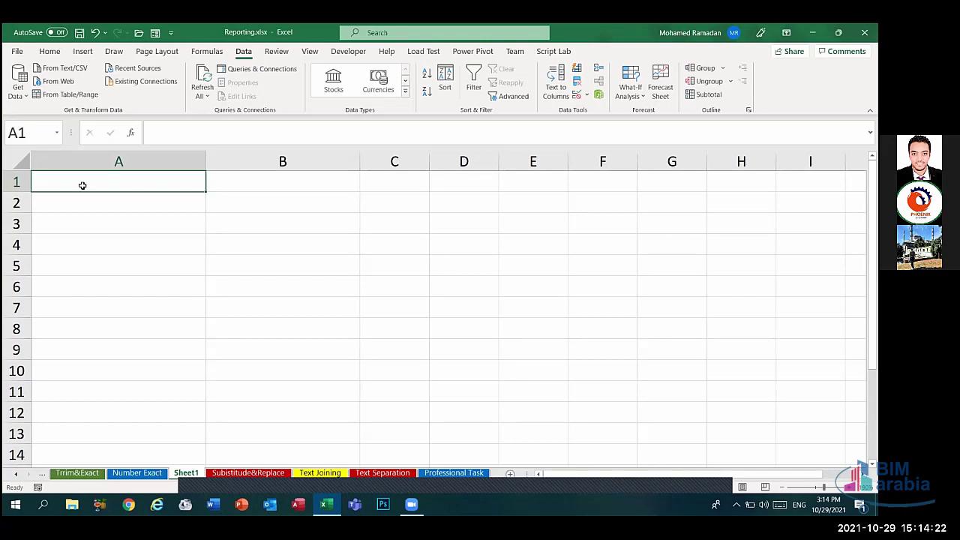
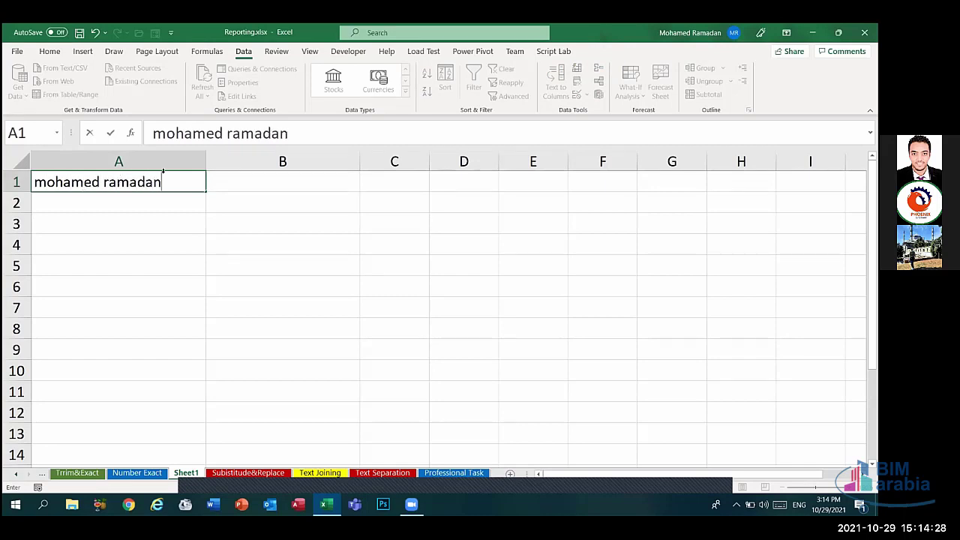
- Enter =PROPER(A1) in B1 to capitalise each word of the name
{"action": "left_click", "coordinate": [224, 180]}
{"action": "type", "text": "="}
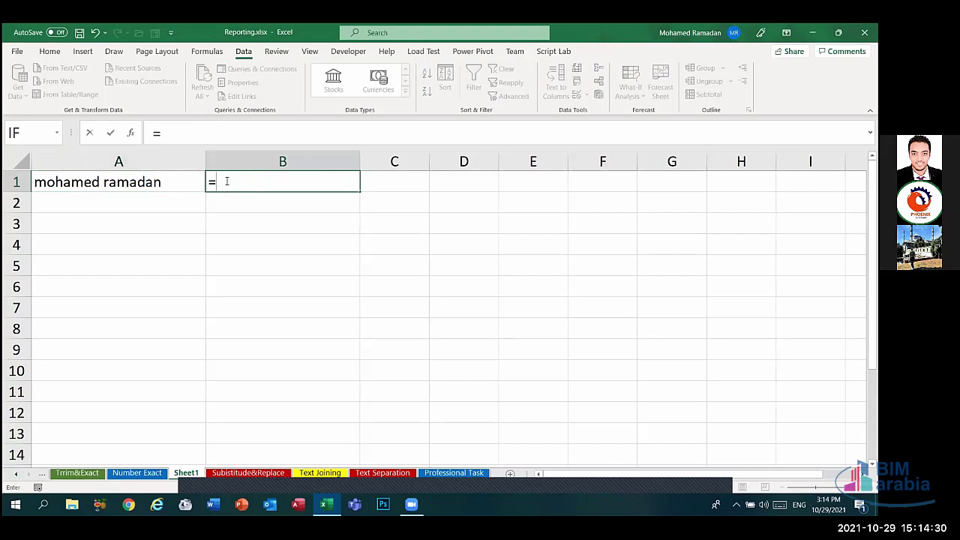
{"action": "type", "text": "prope"}
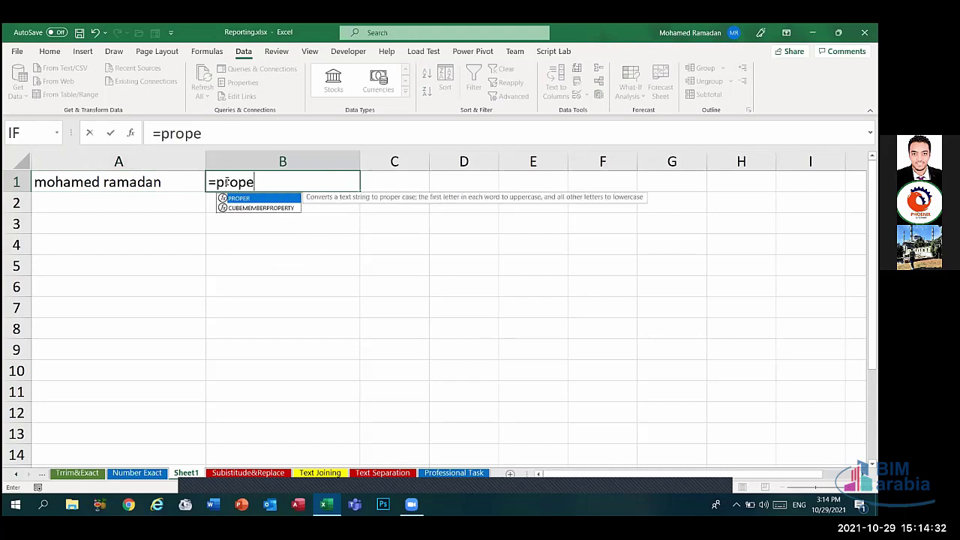
{"action": "type", "text": "r("}
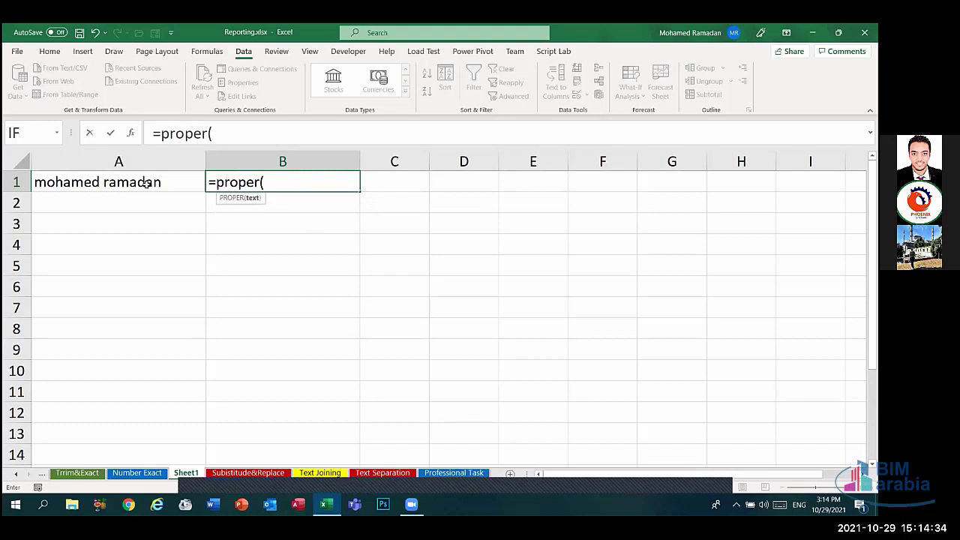
{"action": "left_click", "coordinate": [145, 182]}
{"action": "type", "text": ")"}
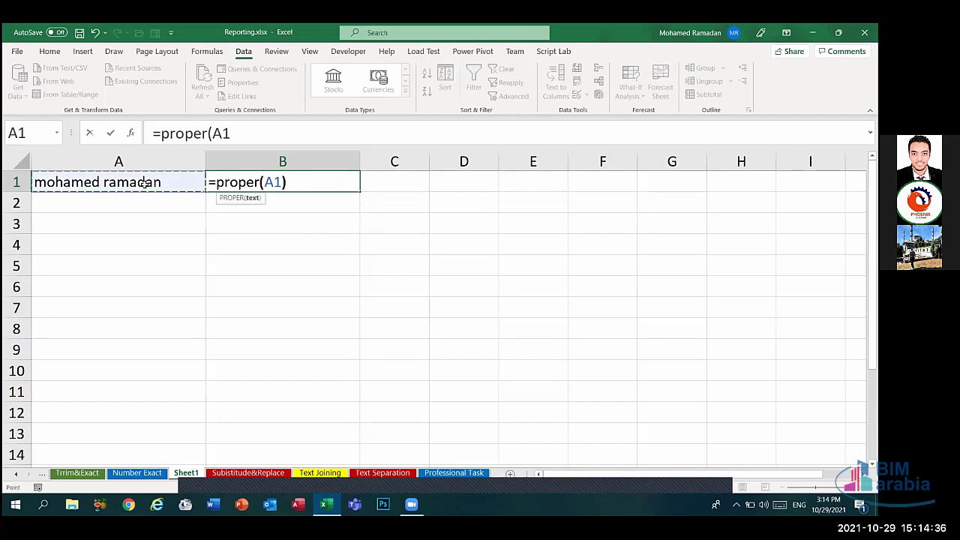
{"action": "key", "text": "Return"}
{"action": "left_click", "coordinate": [234, 186]}
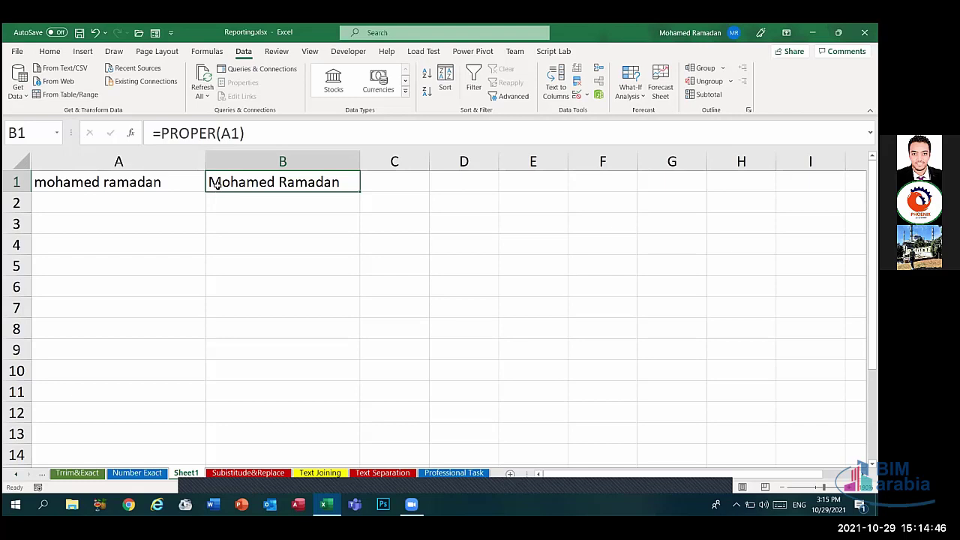
- Delete Sheet1 and move to the Trrim&Exact sheet, checking the raw name in A2
{"action": "right_click", "coordinate": [187, 473]}
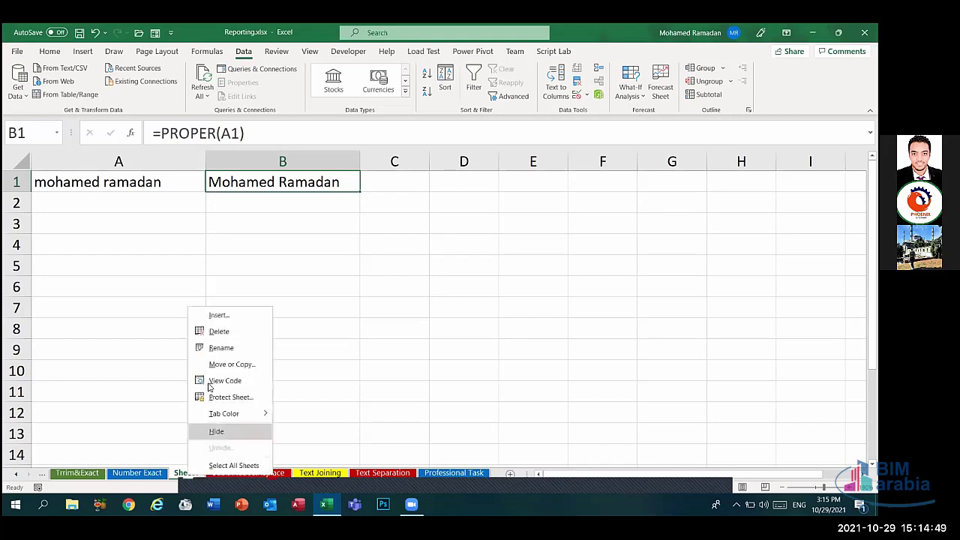
{"action": "left_click", "coordinate": [219, 332]}
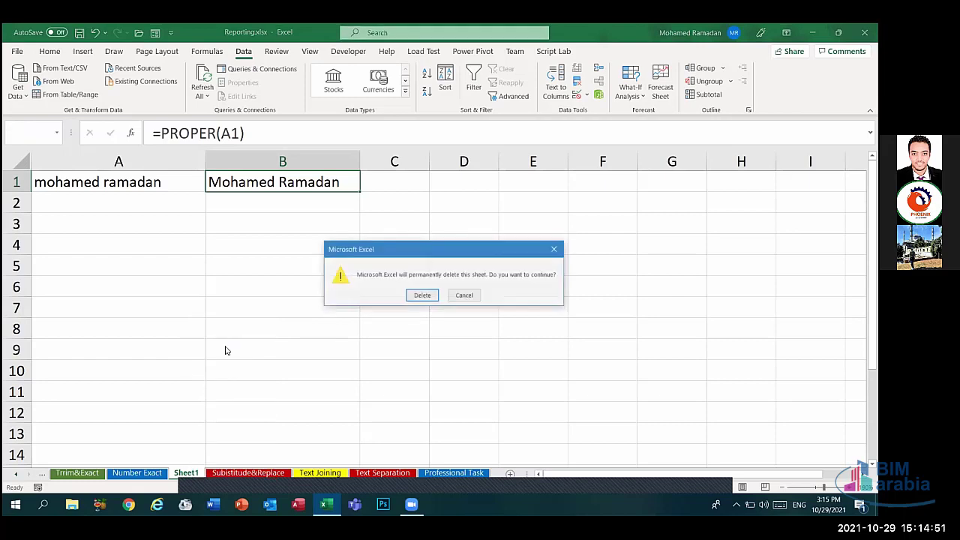
{"action": "left_click", "coordinate": [422, 294]}
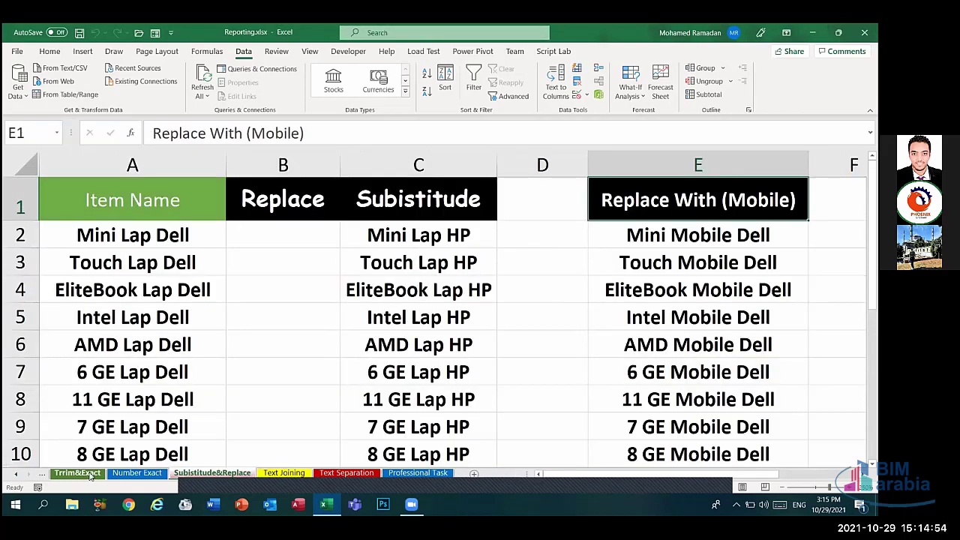
{"action": "key", "text": "ctrl+Page_Up"}
{"action": "key", "text": "ctrl+Page_Up"}
{"action": "left_click", "coordinate": [197, 201]}
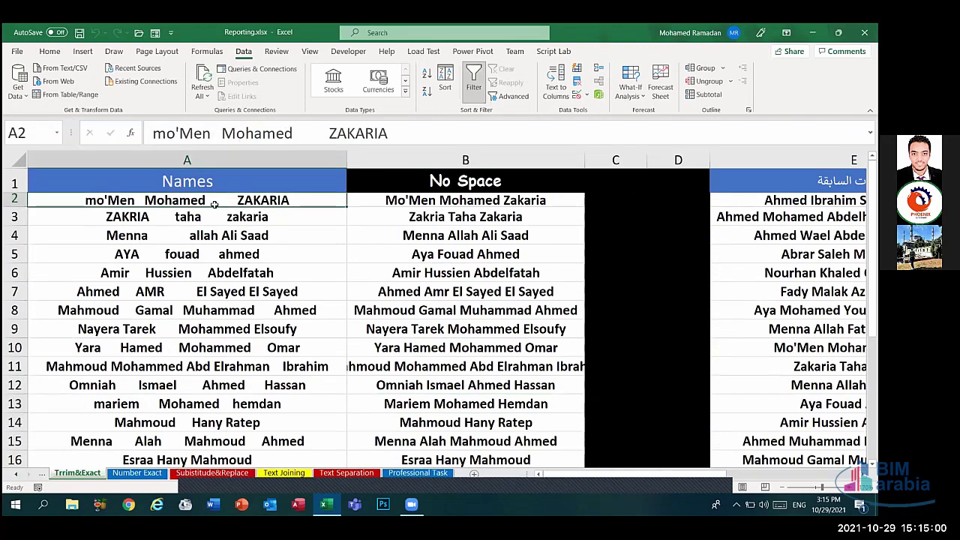
- Re-enter =PROPER(TRIM(A2)) in cell B2
{"action": "left_click", "coordinate": [388, 200]}
{"action": "double_click", "coordinate": [388, 200]}
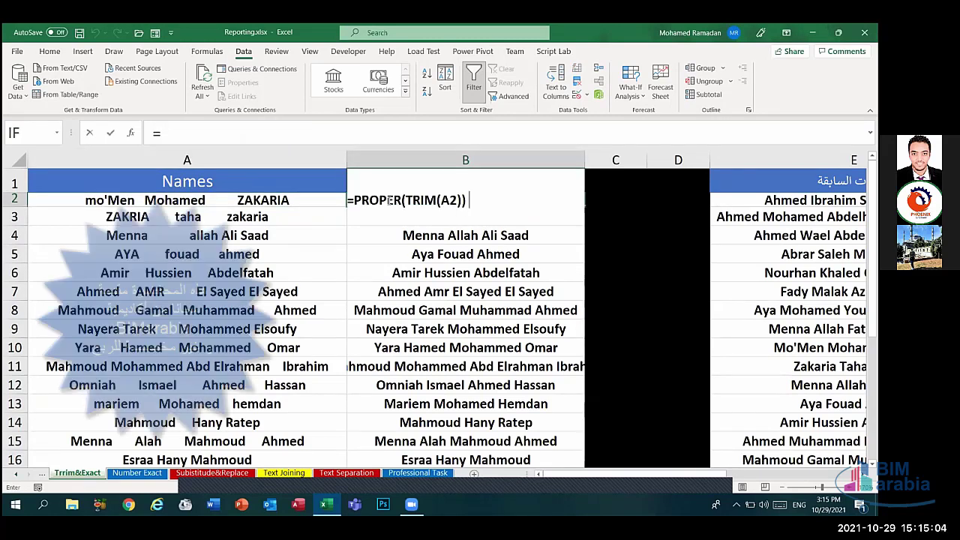
{"action": "key", "text": "Escape"}
{"action": "type", "text": "="}
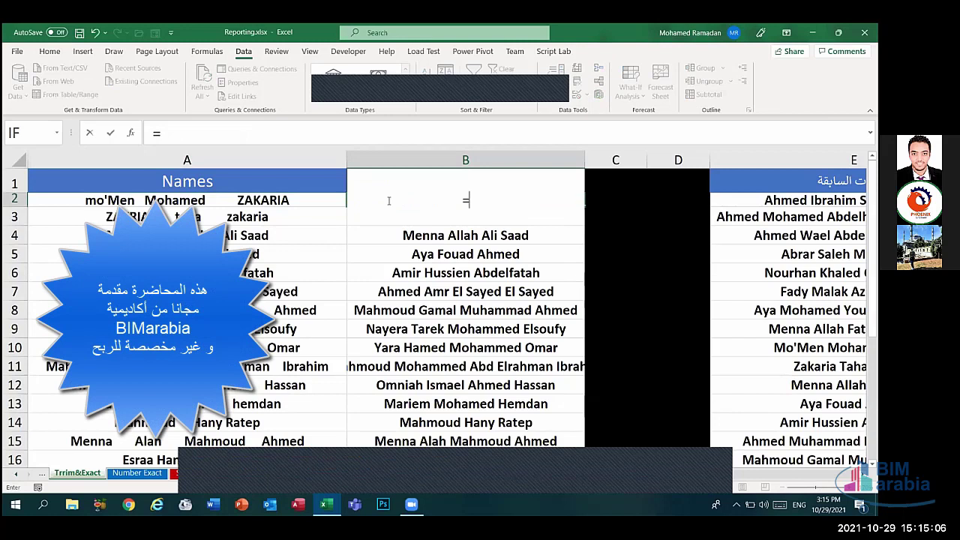
{"action": "type", "text": "pr"}
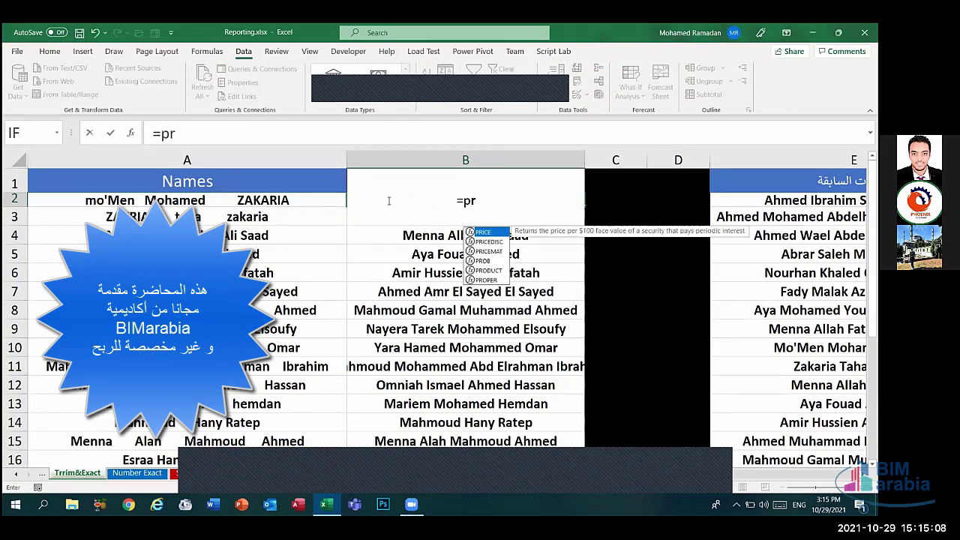
{"action": "type", "text": "ope"}
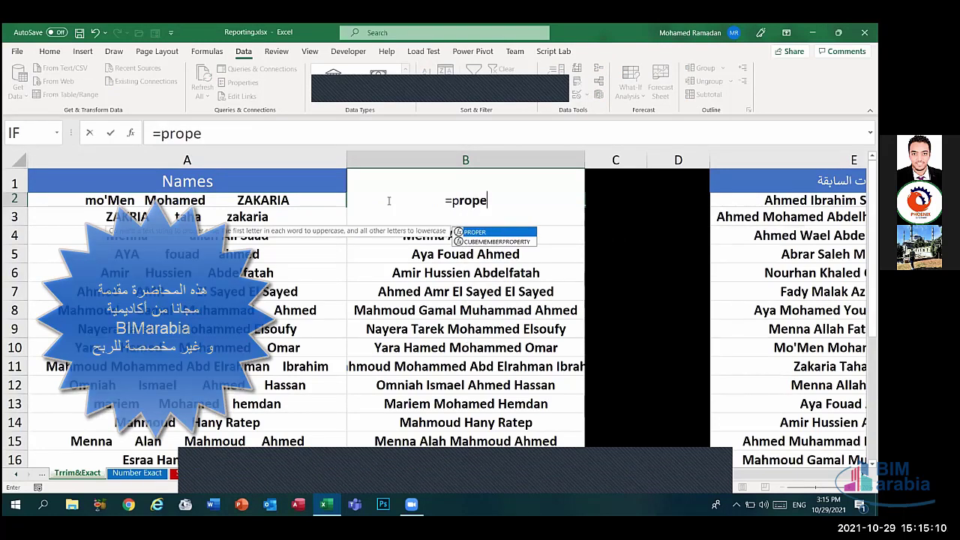
{"action": "type", "text": "r("}
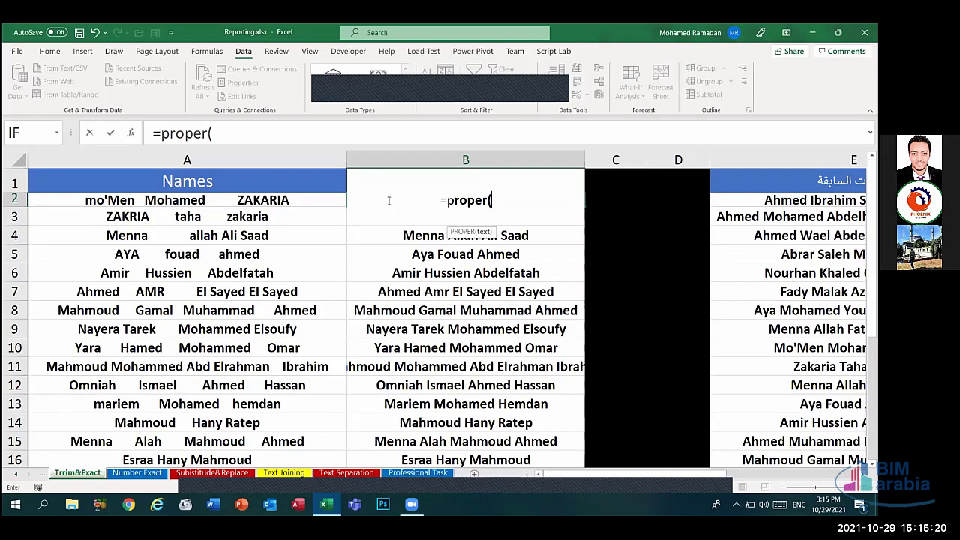
{"action": "type", "text": "tr"}
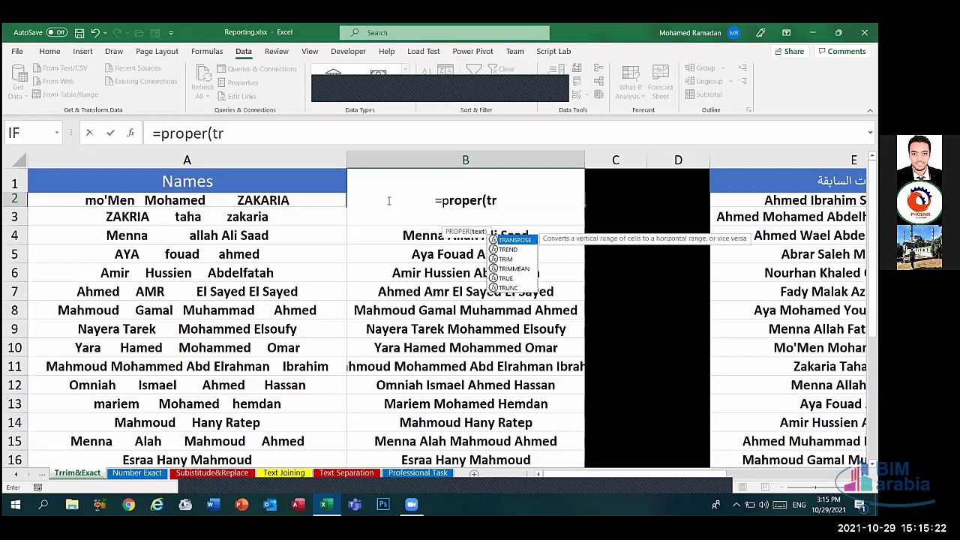
{"action": "type", "text": "im"}
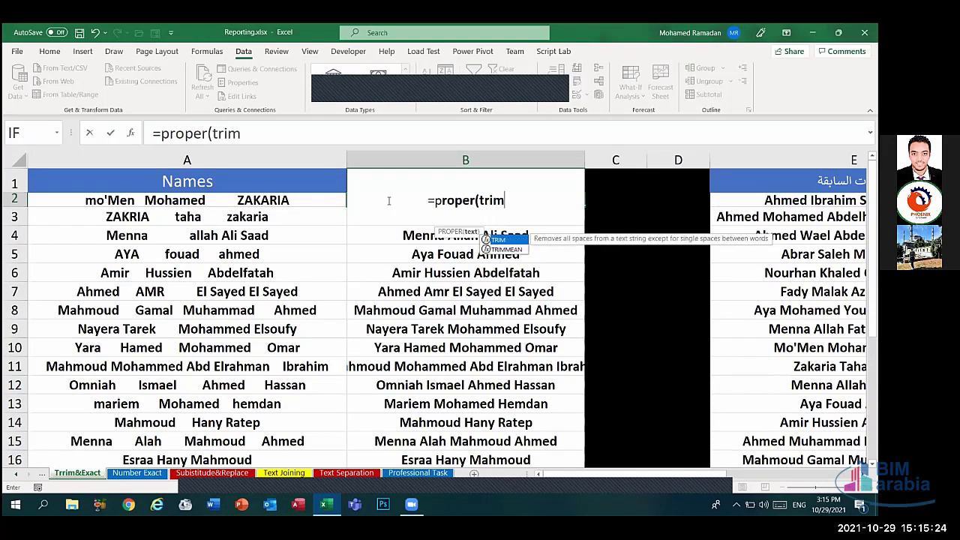
{"action": "type", "text": "("}
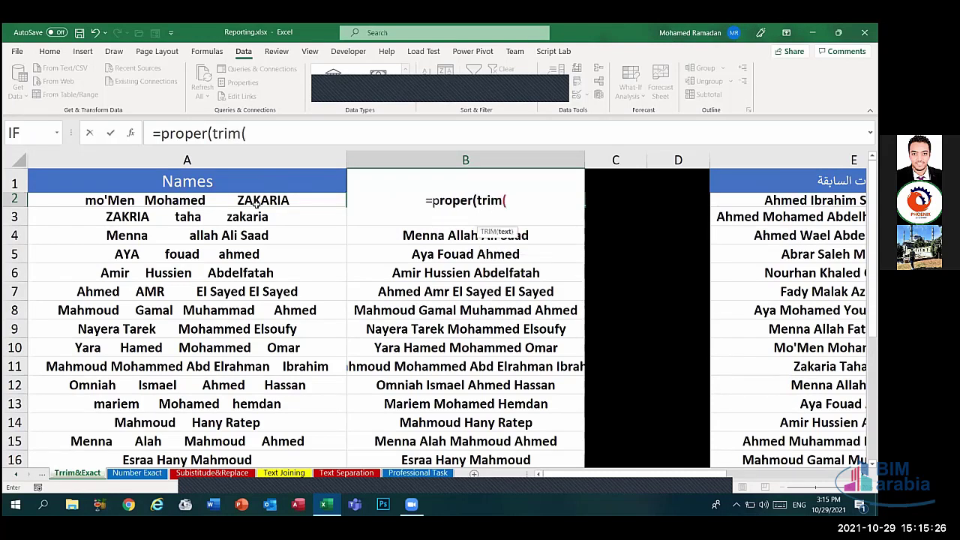
{"action": "left_click", "coordinate": [256, 204]}
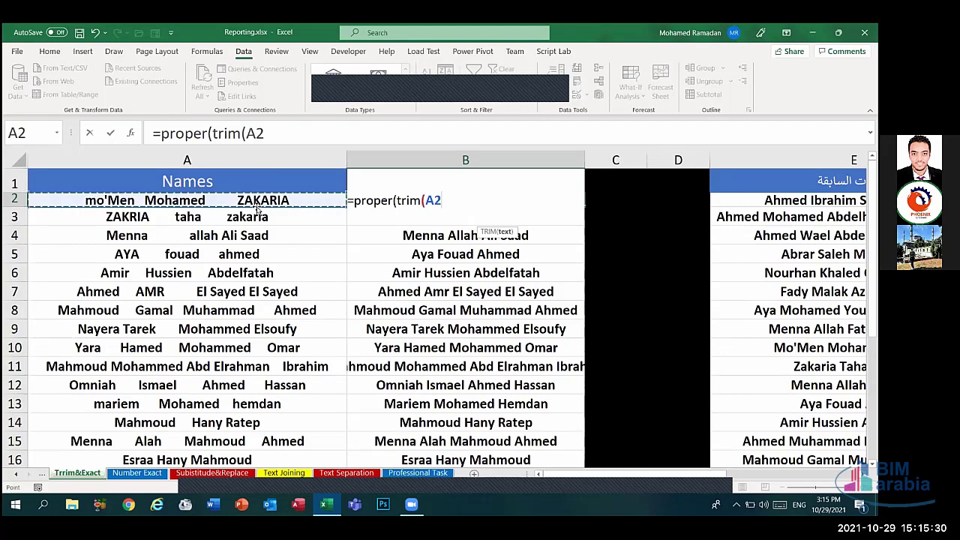
{"action": "type", "text": ")"}
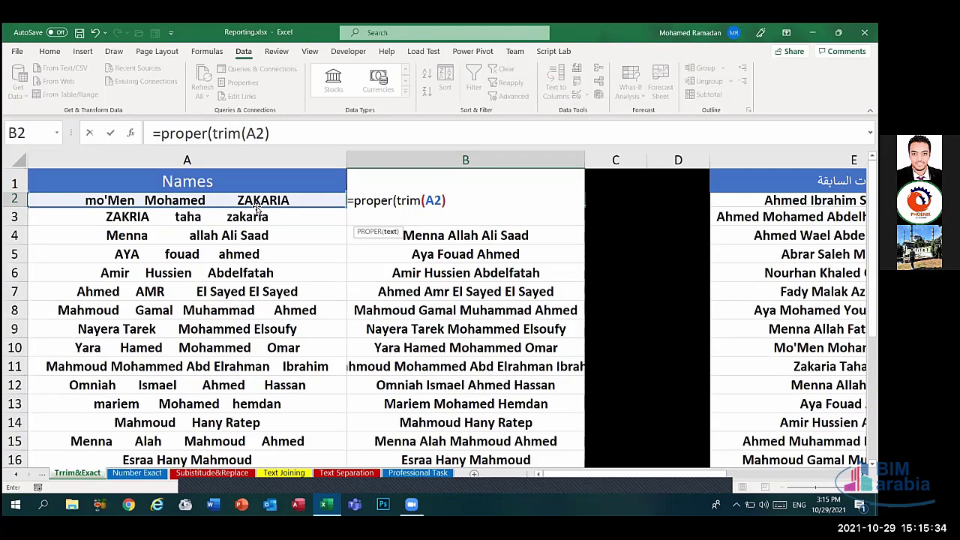
{"action": "type", "text": ")"}
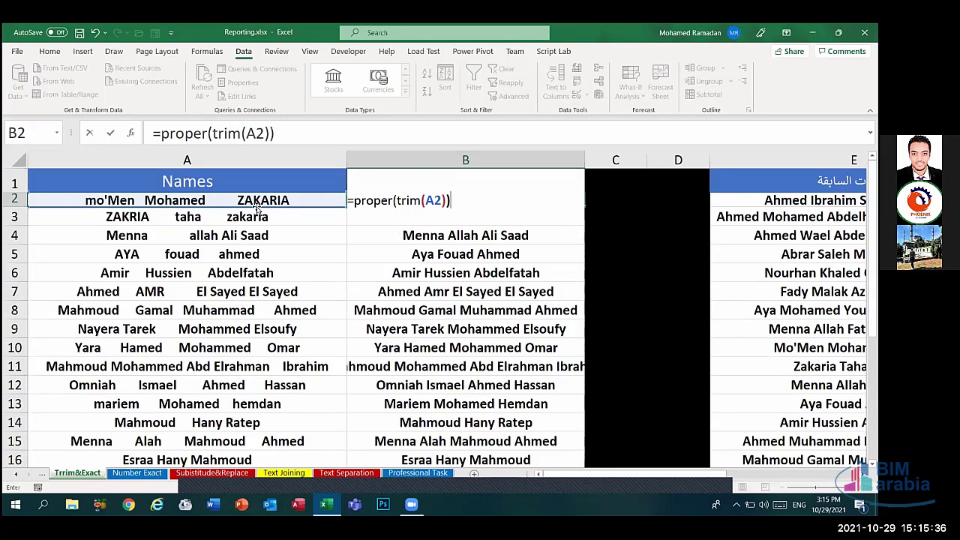
{"action": "key", "text": "Return"}
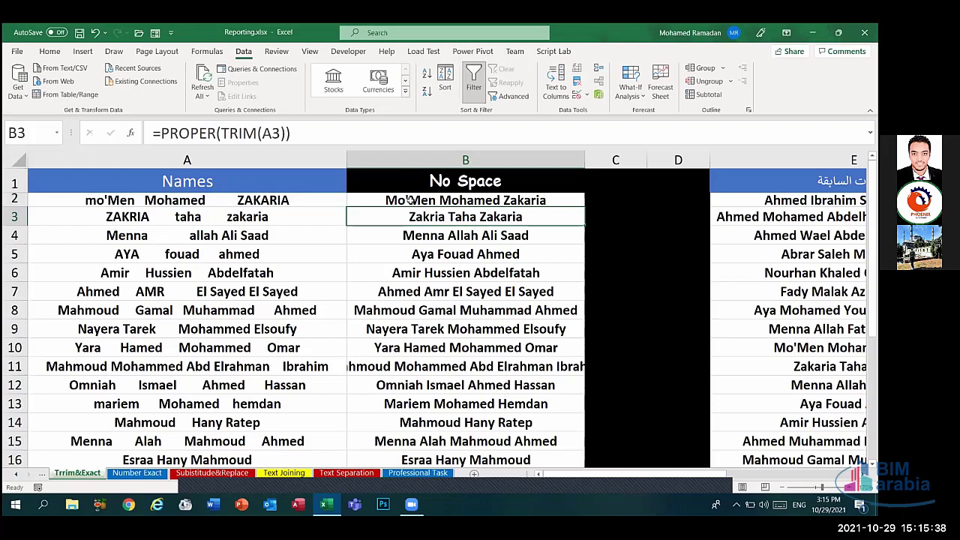
- Clear the formulas from B2:B19, leaving only the No Space heading
{"action": "mouse_move", "coordinate": [410, 201]}
{"action": "left_mouse_down"}
{"action": "mouse_move", "coordinate": [585, 449]}
{"action": "mouse_move", "coordinate": [381, 290]}
{"action": "left_mouse_up"}
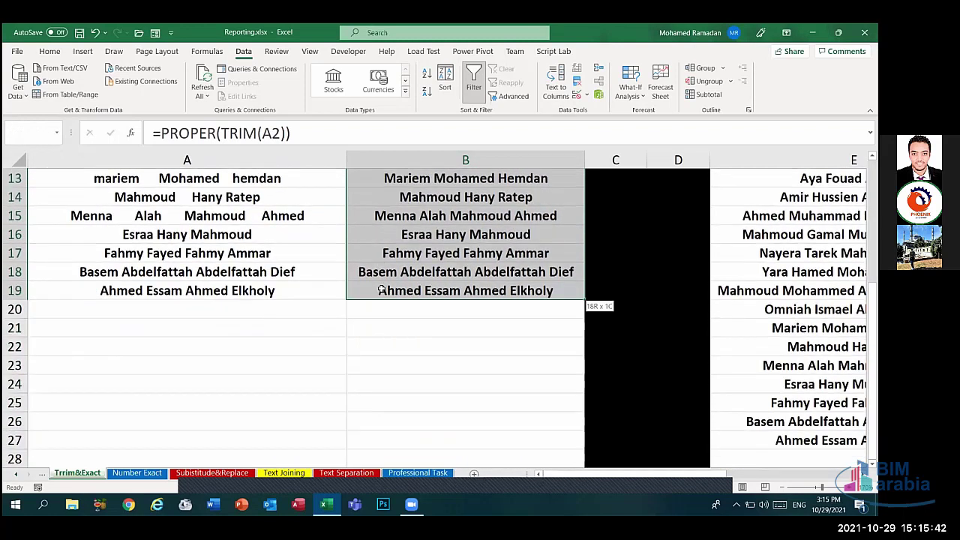
{"action": "key", "text": "Delete"}
{"action": "scroll", "coordinate": [407, 218], "scroll_direction": "up", "scroll_amount": 3}
{"action": "scroll", "coordinate": [407, 193], "scroll_direction": "up", "scroll_amount": 1}
{"action": "scroll", "coordinate": [402, 204], "scroll_direction": "up", "scroll_amount": 1}
- Enter =PROPER(TRIM(A2)) in B2 and fill it down the whole No Space column
{"action": "left_click", "coordinate": [404, 203]}
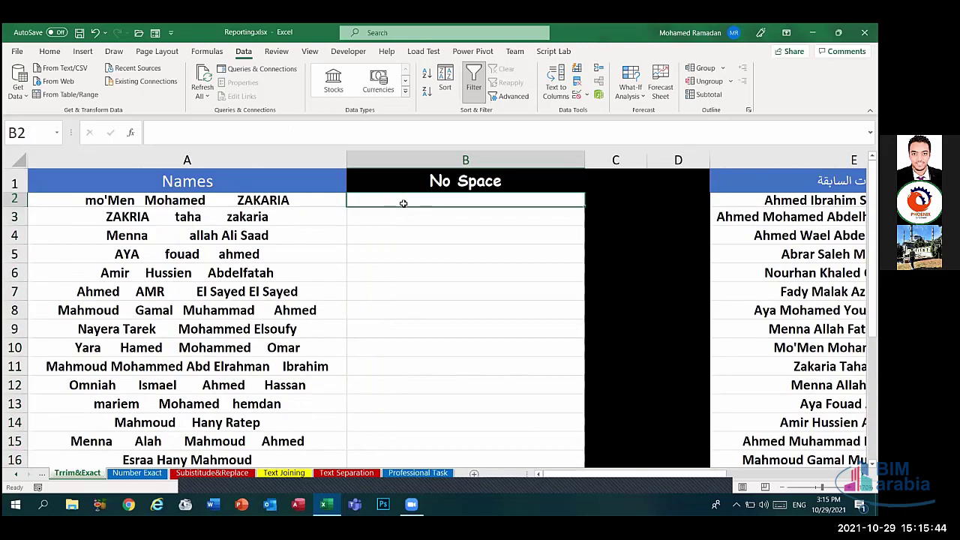
{"action": "type", "text": "="}
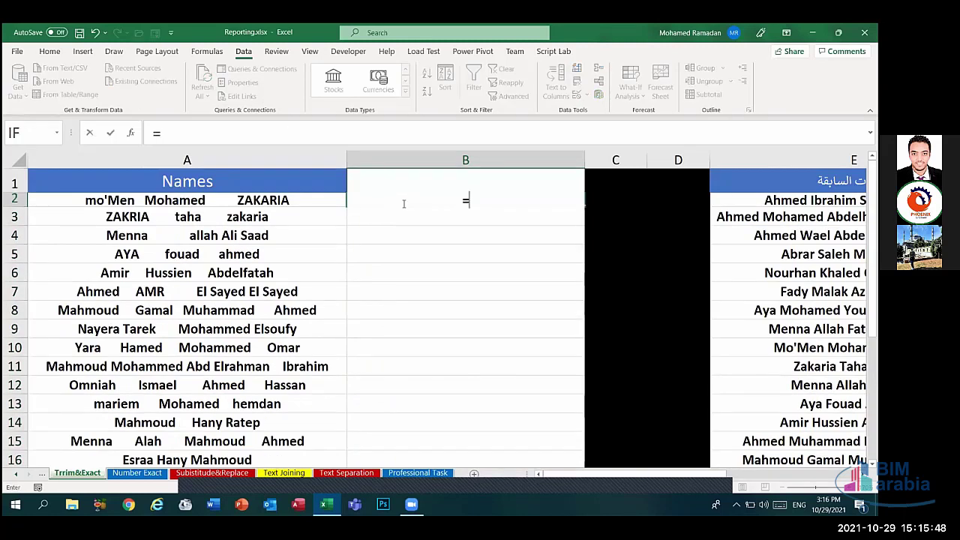
{"action": "type", "text": "prop"}
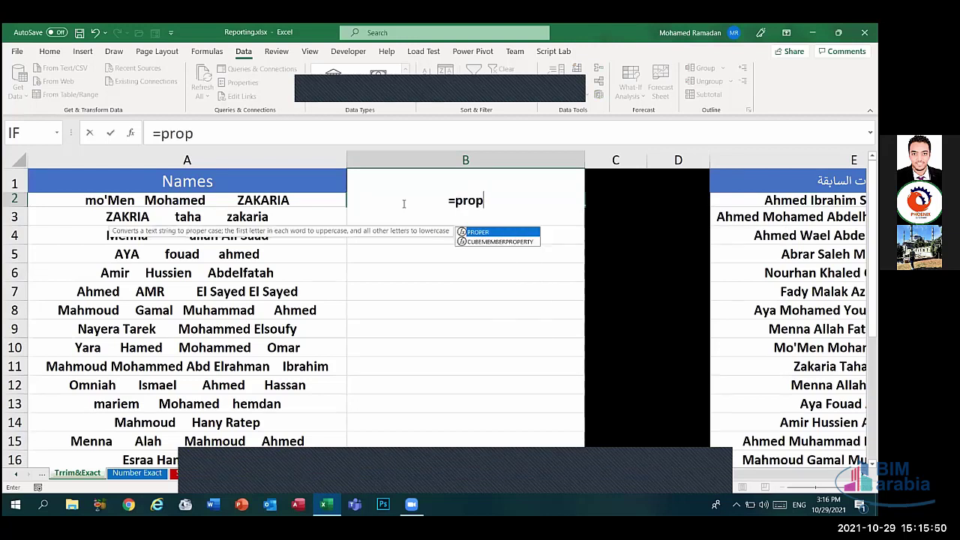
{"action": "type", "text": "er"}
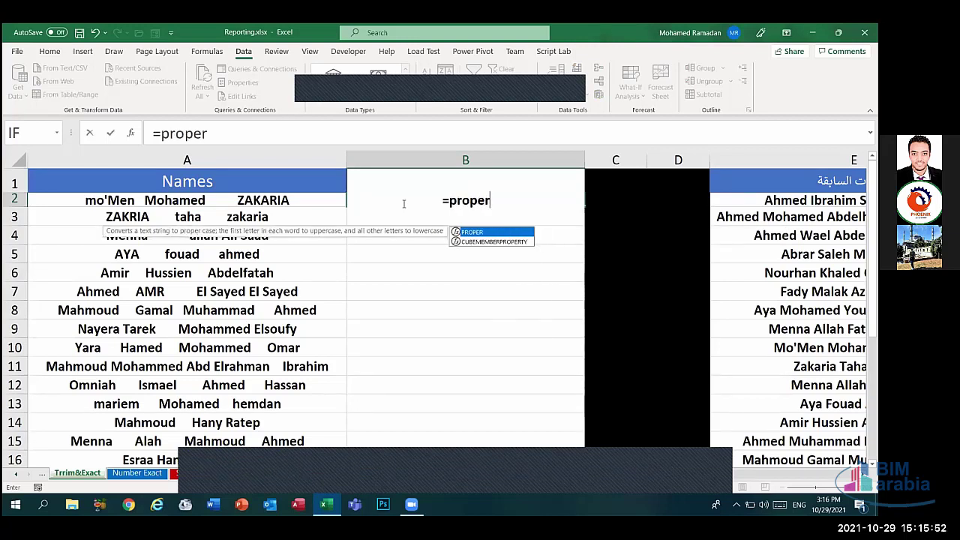
{"action": "type", "text": "("}
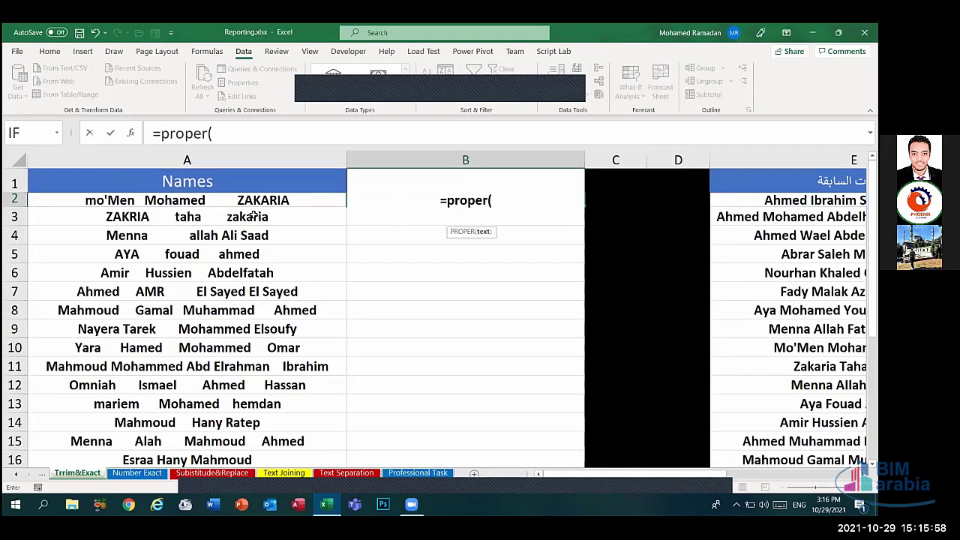
{"action": "type", "text": "trim"}
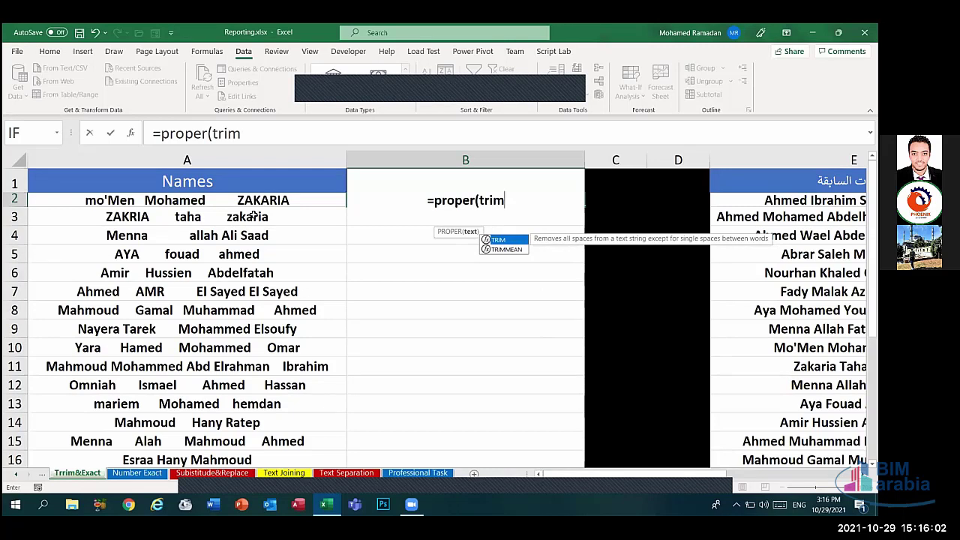
{"action": "type", "text": "("}
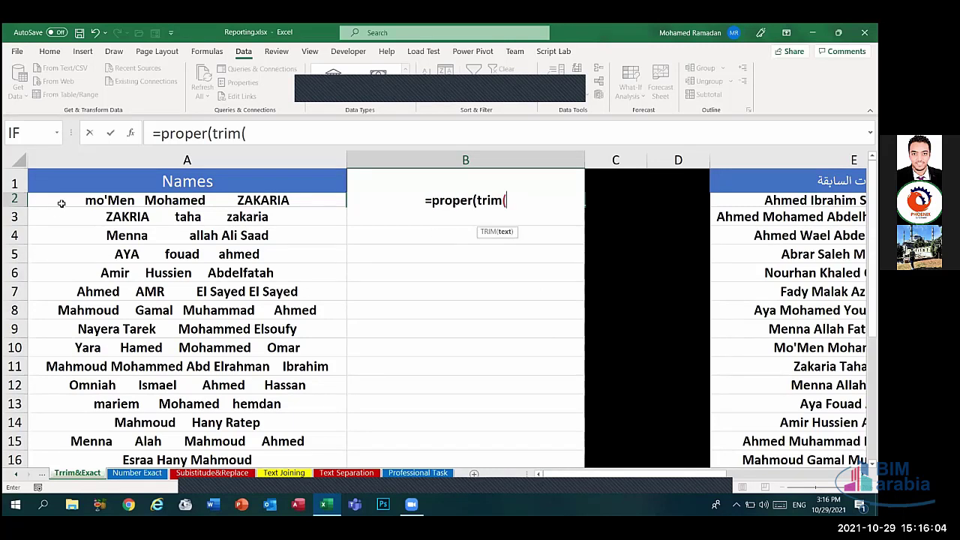
{"action": "left_click", "coordinate": [64, 202]}
{"action": "type", "text": ")"}
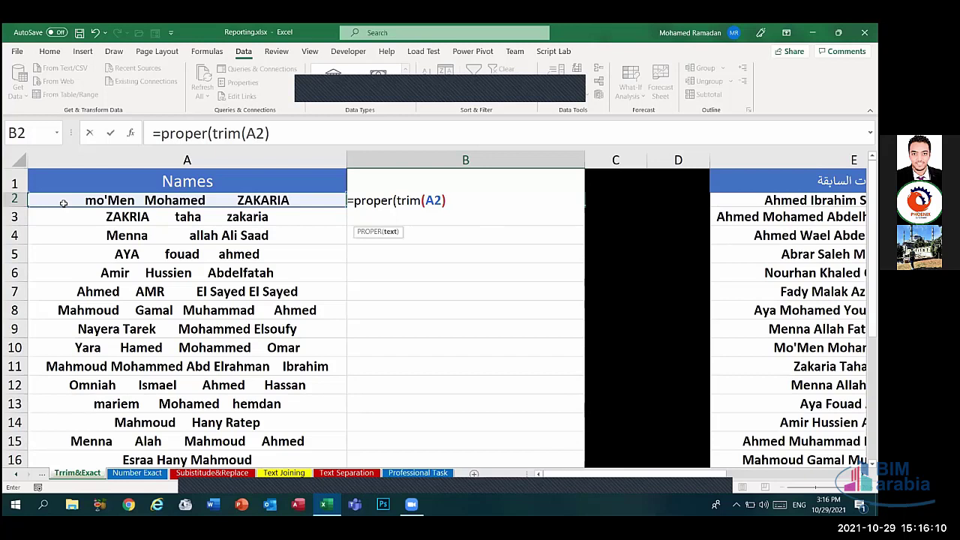
{"action": "type", "text": ")"}
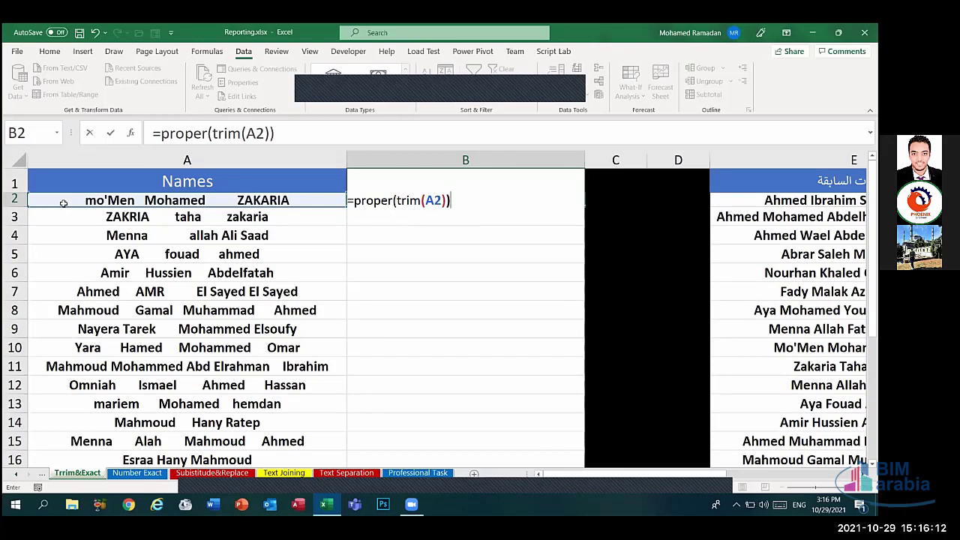
{"action": "key", "text": "Return"}
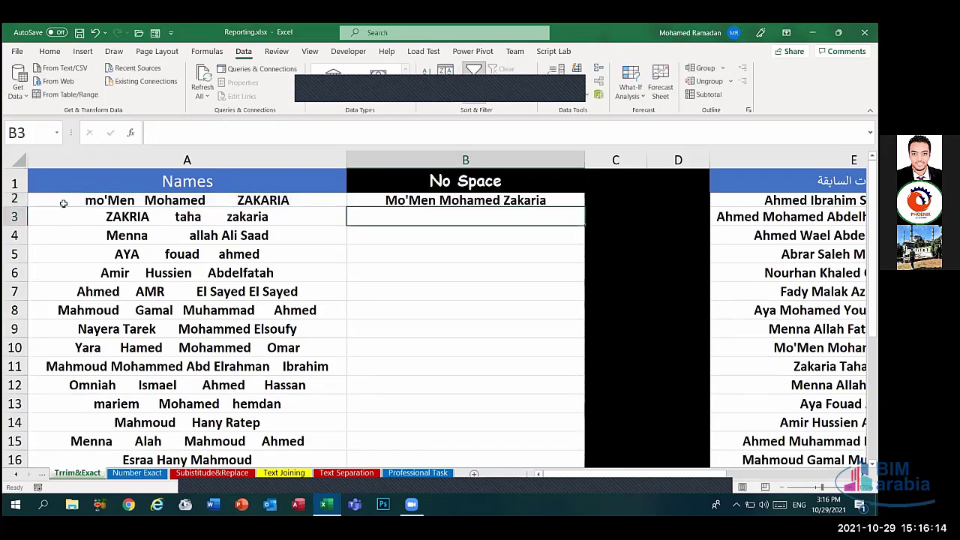
{"action": "left_click", "coordinate": [372, 203]}
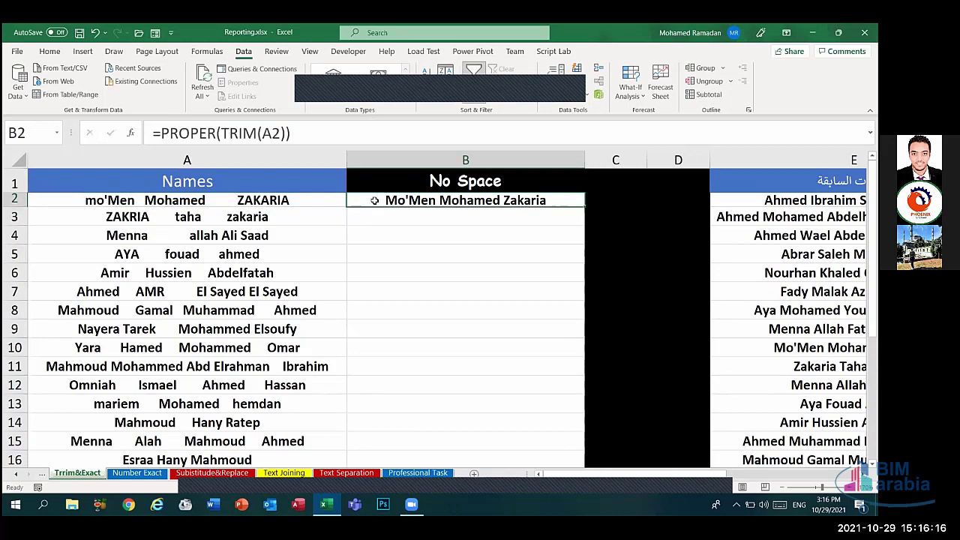
{"action": "double_click", "coordinate": [584, 205]}
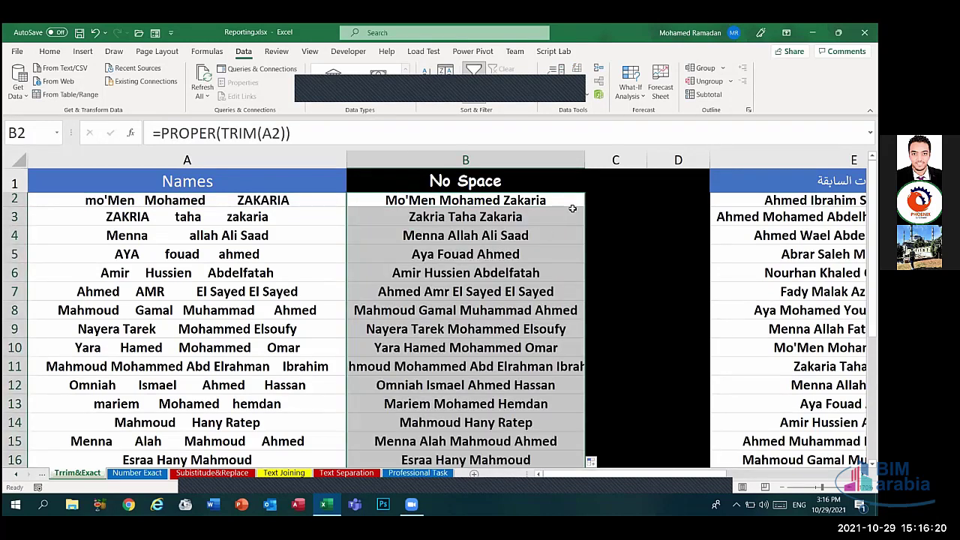
{"action": "left_click", "coordinate": [581, 203]}
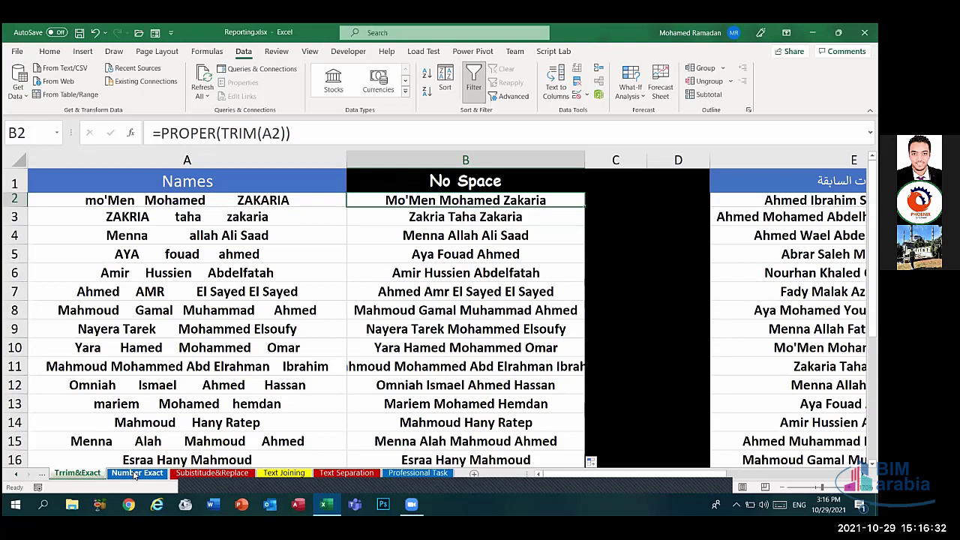
- On the Text Joining sheet, inspect the names in A4:B4 and the full-name cells C4, D4 and E4
{"action": "left_click", "coordinate": [136, 473]}
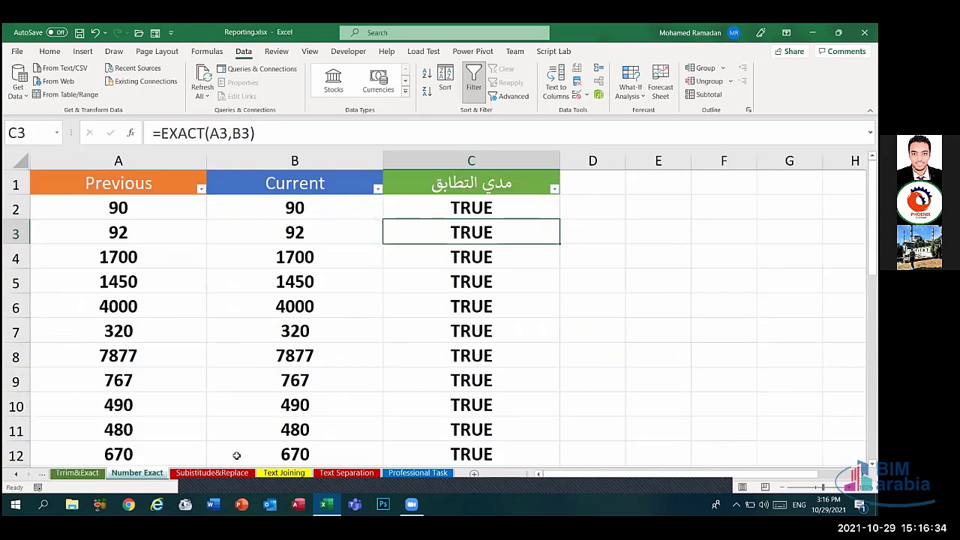
{"action": "left_click", "coordinate": [283, 473]}
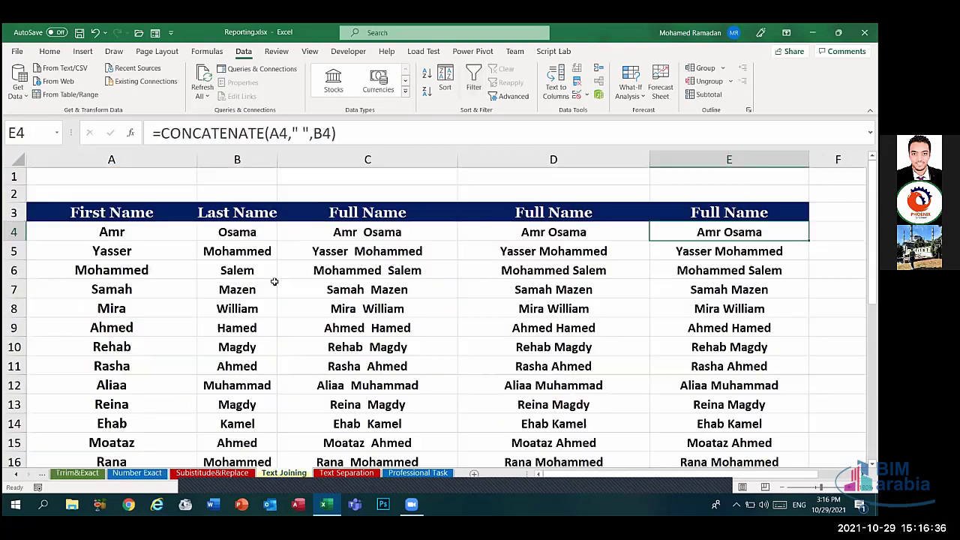
{"action": "left_click", "coordinate": [237, 232]}
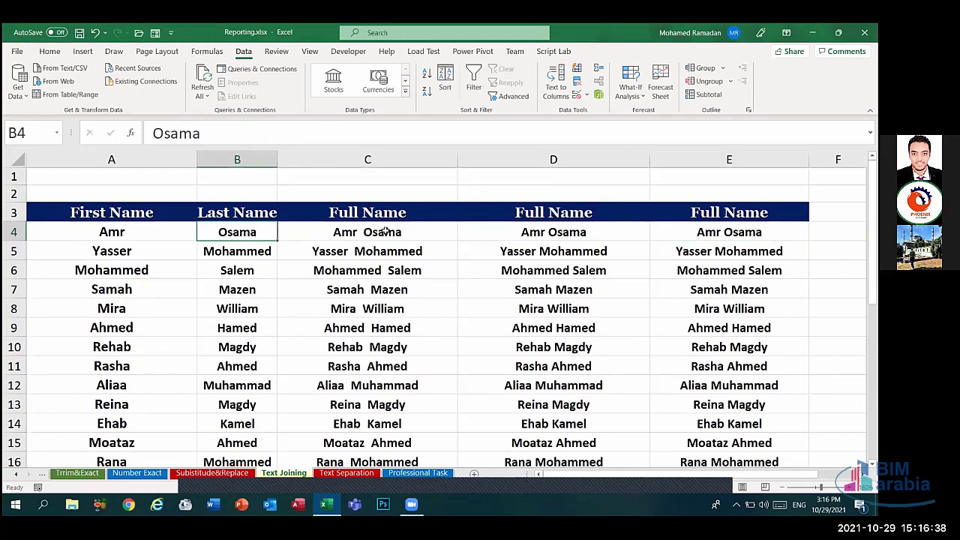
{"action": "left_click", "coordinate": [385, 232]}
{"action": "left_click", "coordinate": [586, 233]}
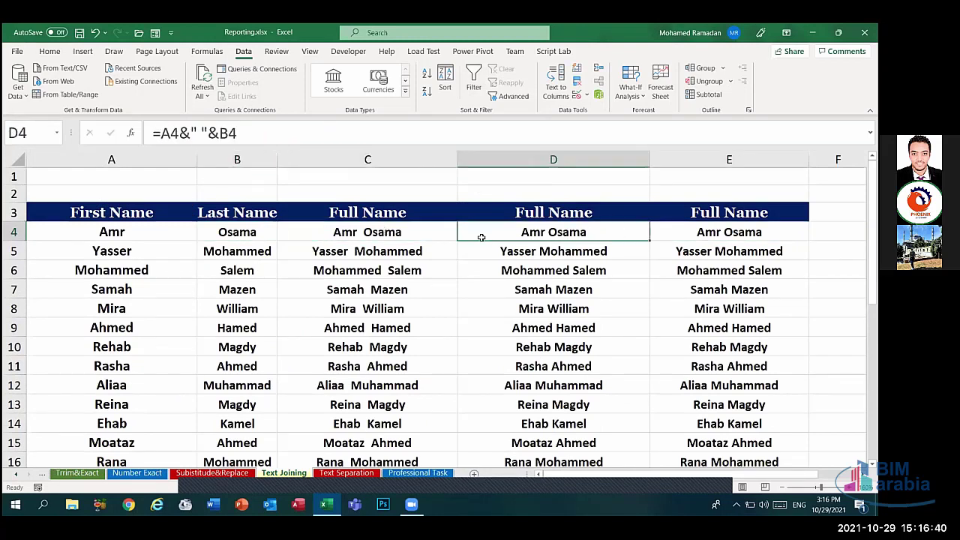
{"action": "left_click", "coordinate": [364, 243]}
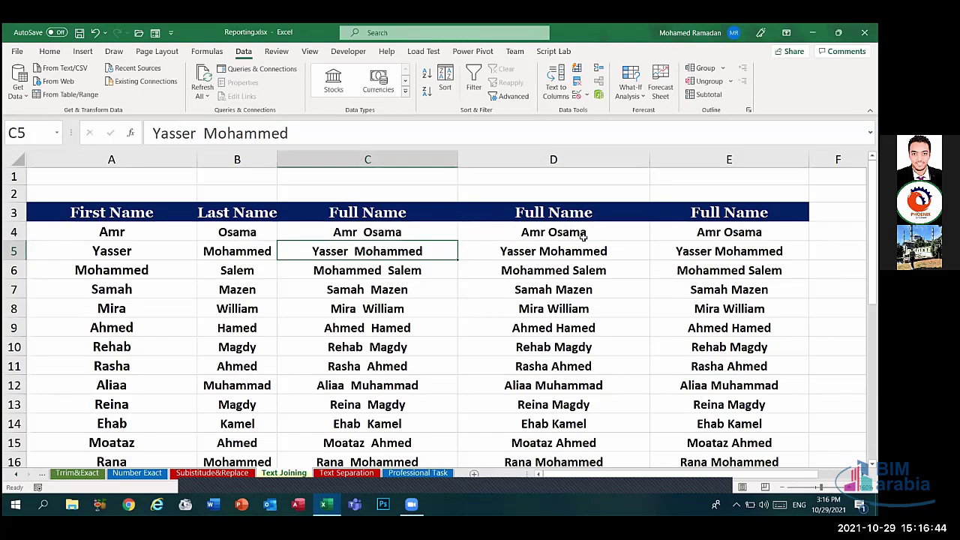
{"action": "left_click", "coordinate": [381, 234]}
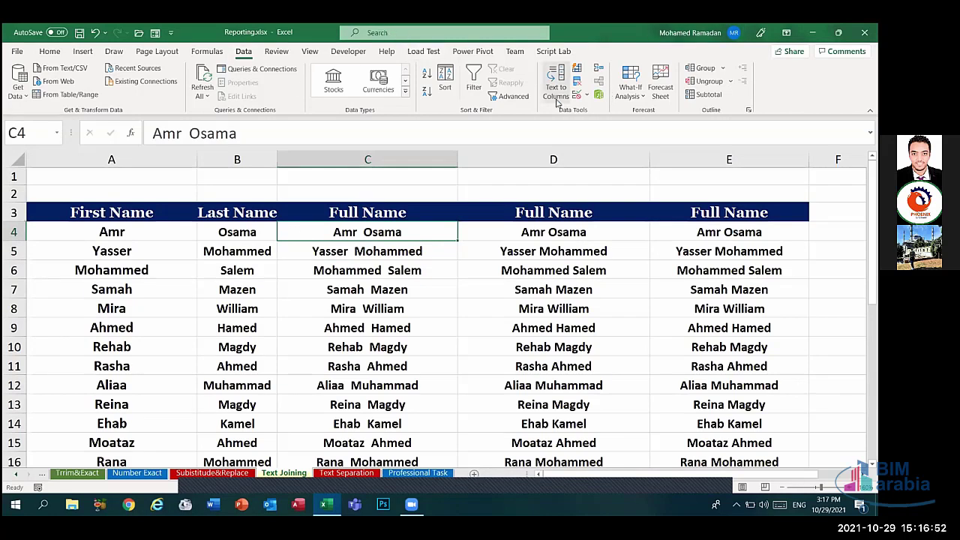
{"action": "left_click", "coordinate": [311, 267]}
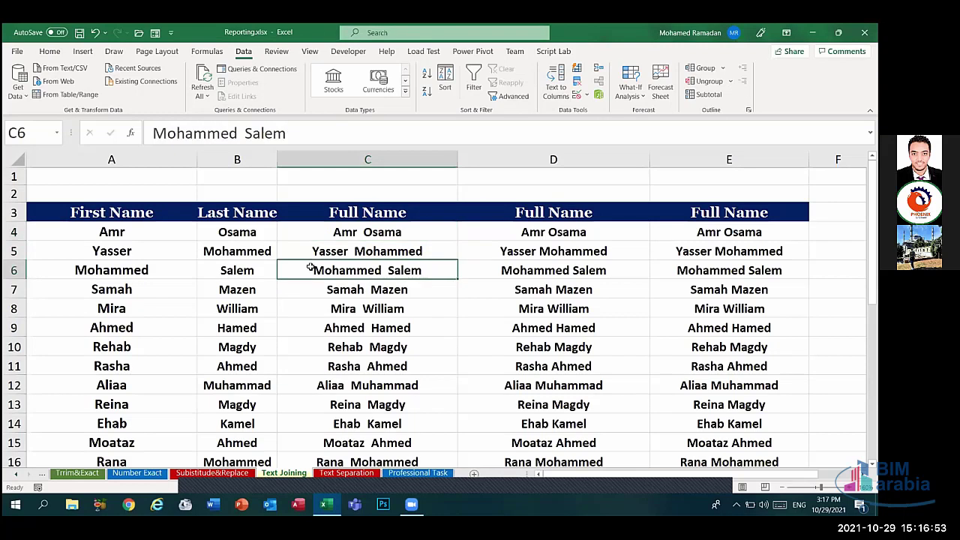
{"action": "left_click", "coordinate": [143, 230]}
{"action": "left_click", "coordinate": [222, 232]}
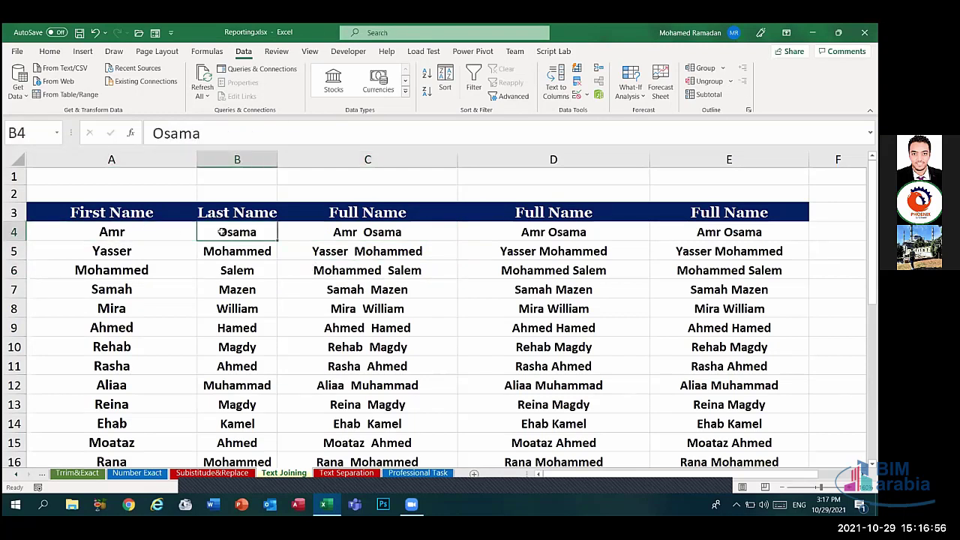
{"action": "left_click", "coordinate": [489, 229]}
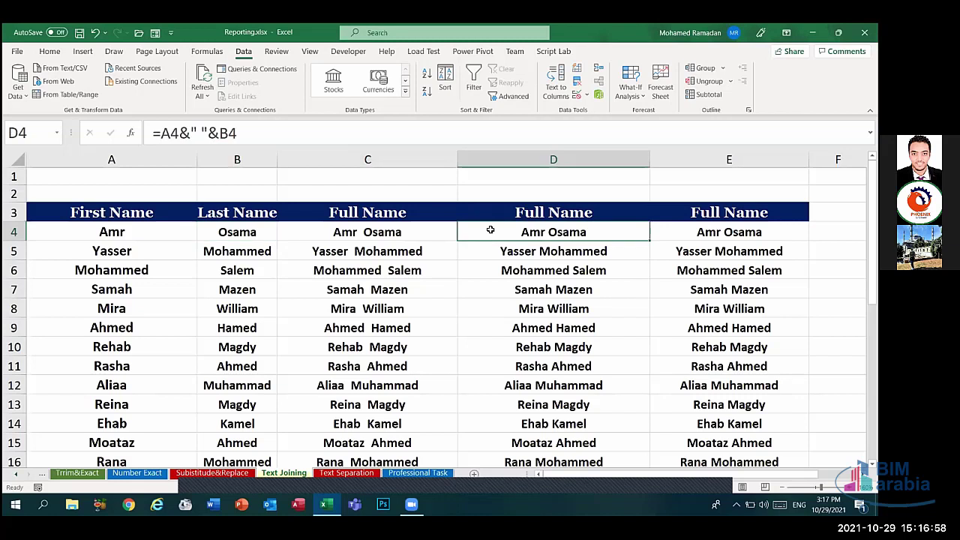
{"action": "left_click", "coordinate": [683, 236]}
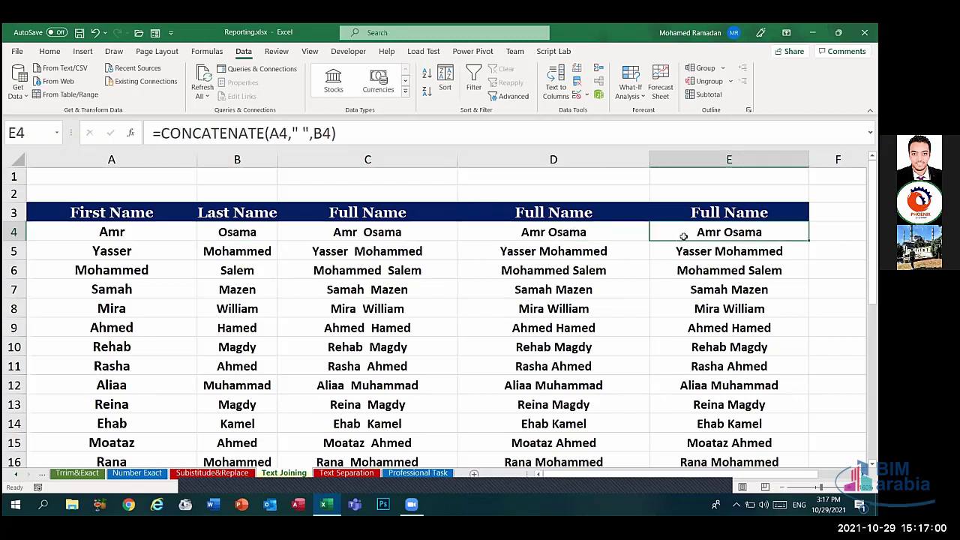
{"action": "left_click", "coordinate": [589, 234]}
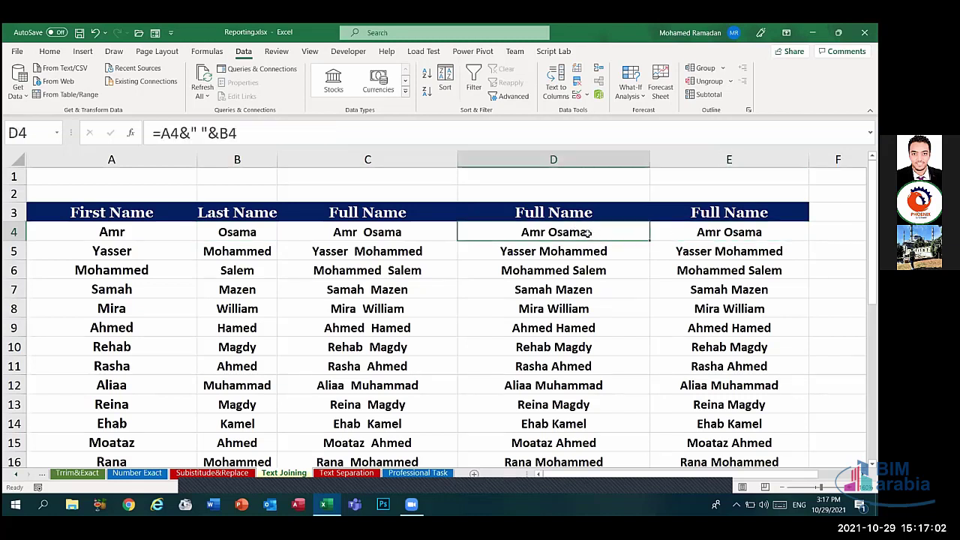
{"action": "left_click", "coordinate": [135, 227]}
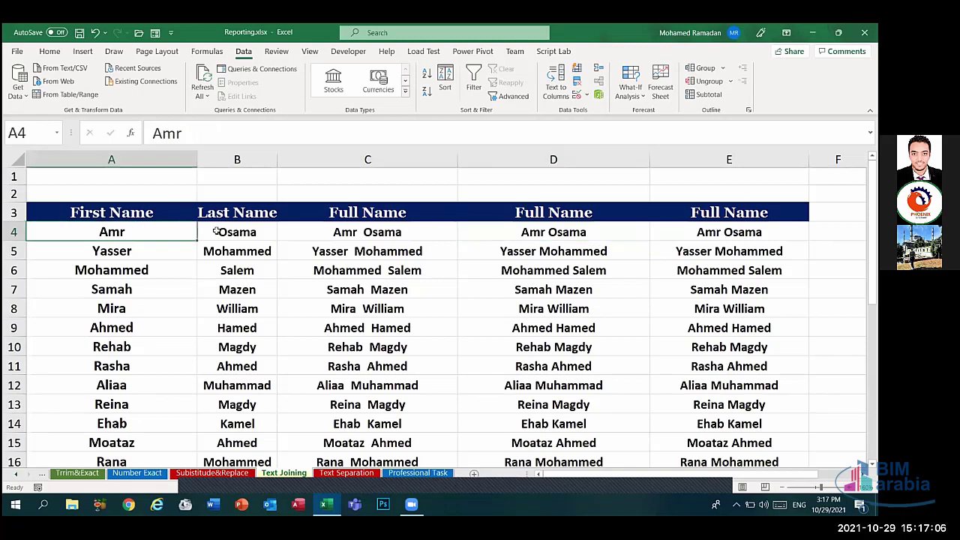
{"action": "left_click", "coordinate": [216, 232]}
{"action": "left_click", "coordinate": [492, 234]}
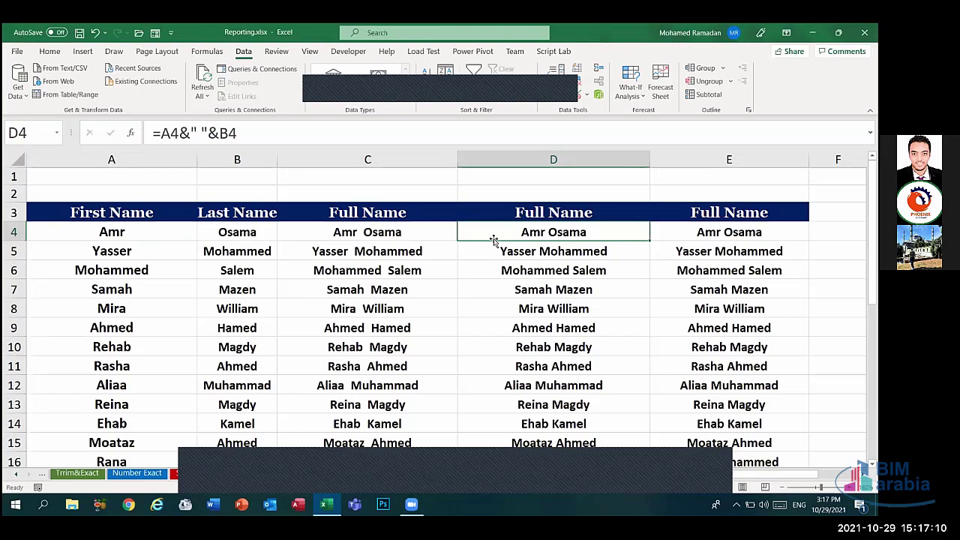
{"action": "key", "text": "BackSpace"}
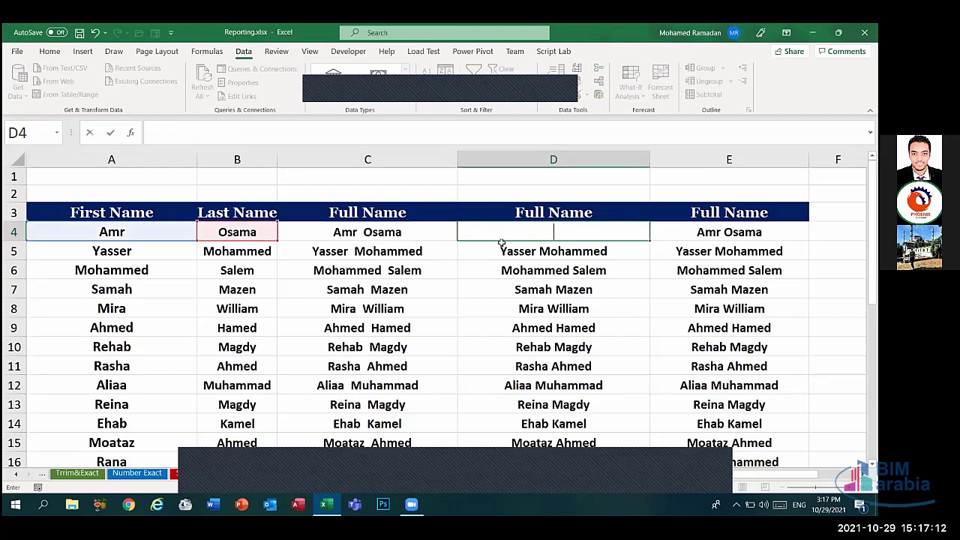
{"action": "key", "text": "ctrl+Return"}
{"action": "type", "text": "="}
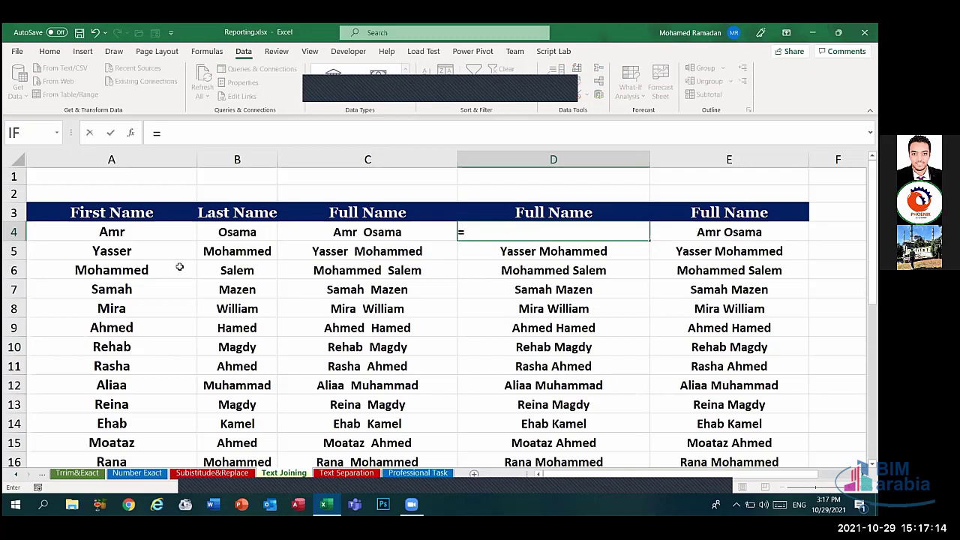
{"action": "left_click", "coordinate": [153, 236]}
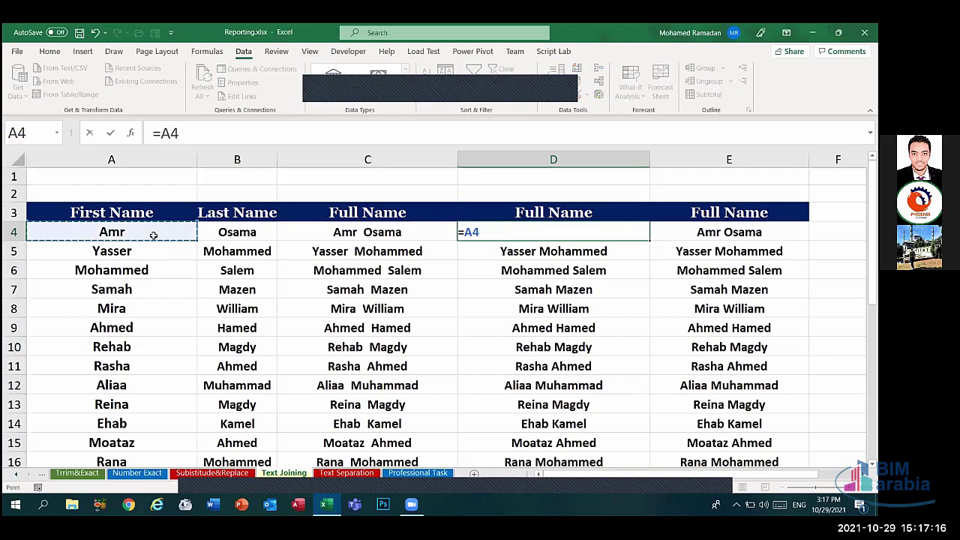
{"action": "type", "text": "&"}
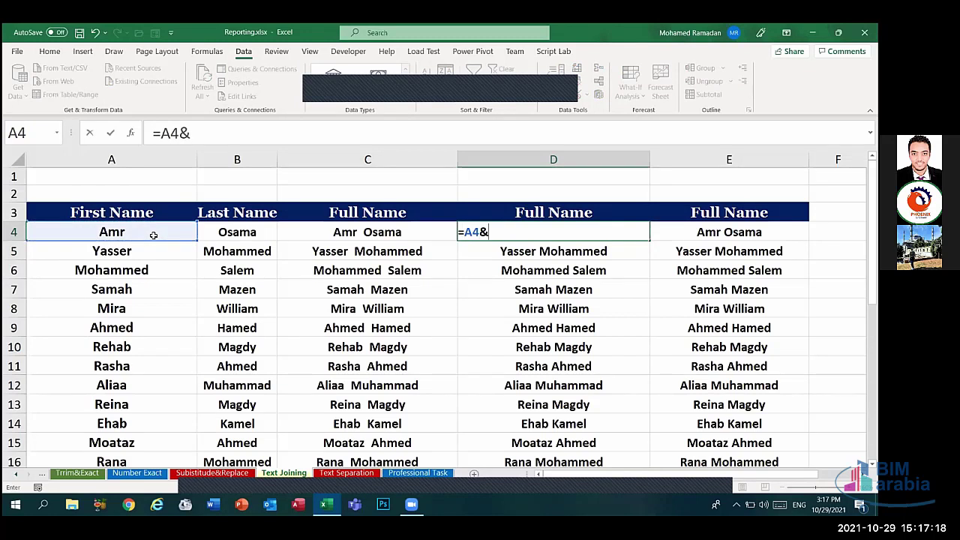
{"action": "left_click", "coordinate": [205, 228]}
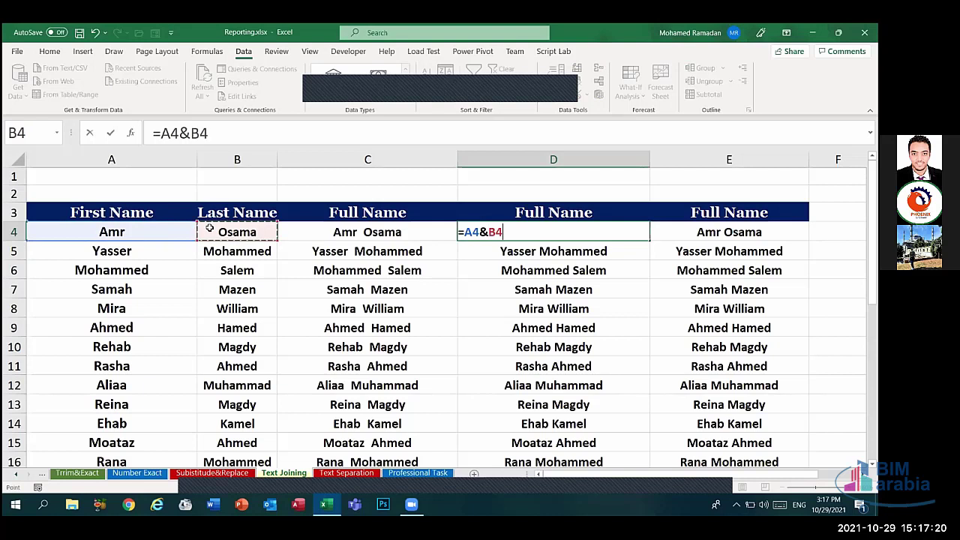
{"action": "key", "text": "Return"}
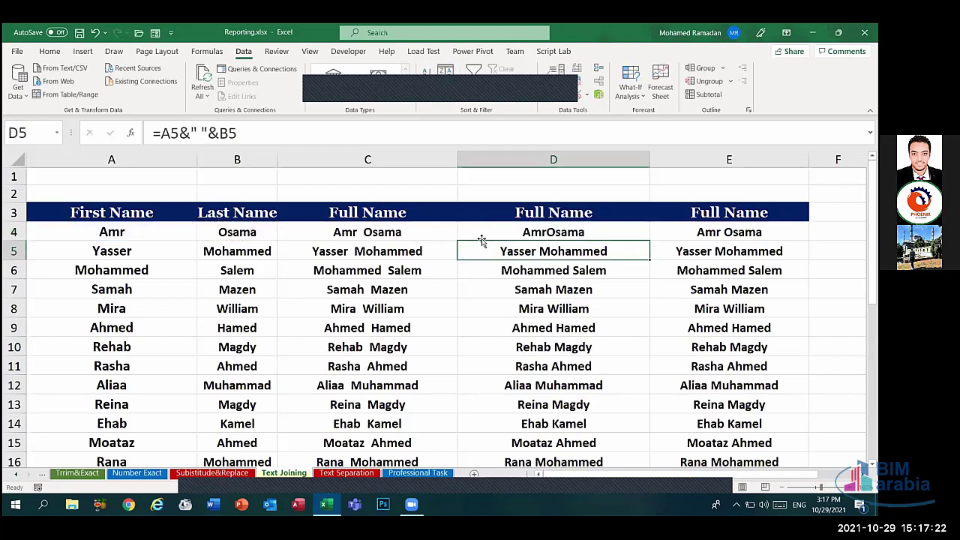
{"action": "left_click", "coordinate": [491, 232]}
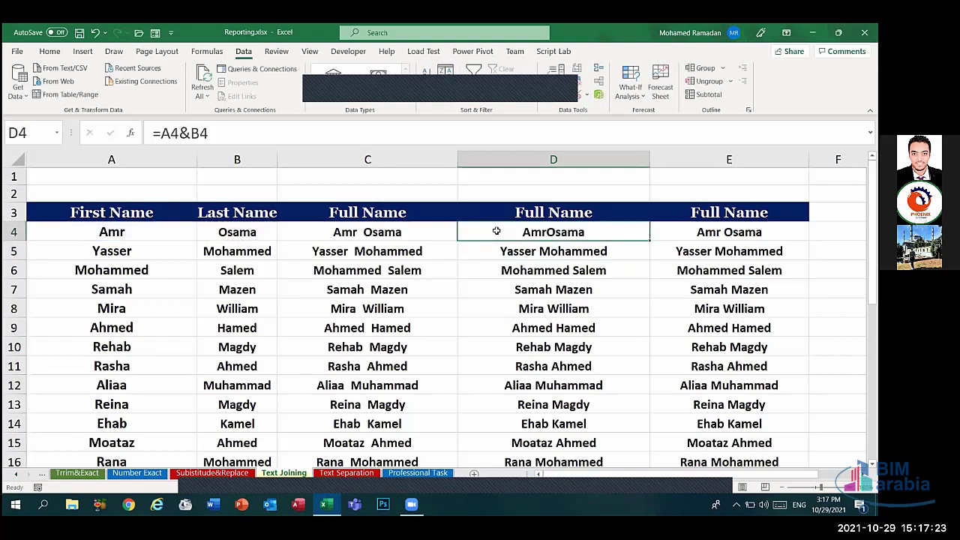
- Retype =A4&" "&B4 in D4 to join the names with a space
{"action": "double_click", "coordinate": [569, 232]}
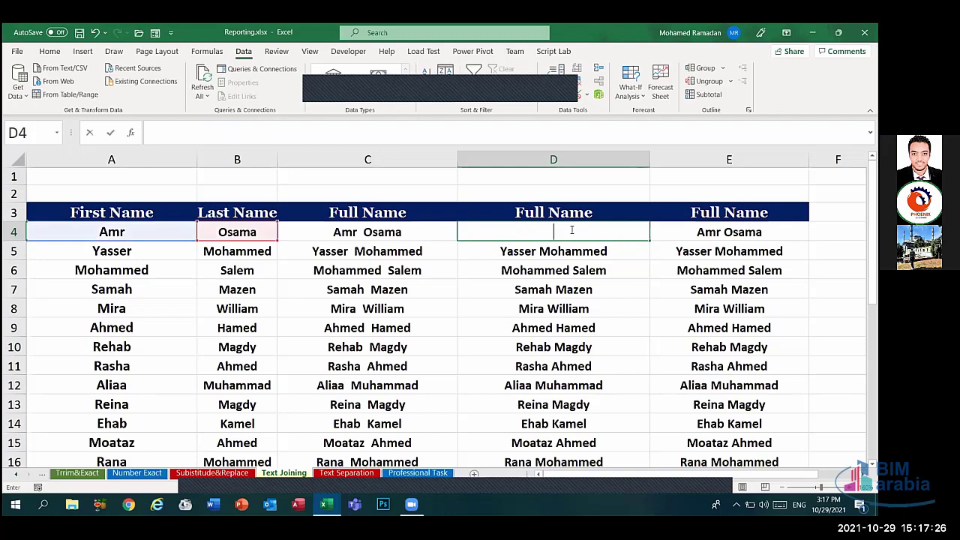
{"action": "key", "text": "Escape"}
{"action": "type", "text": "="}
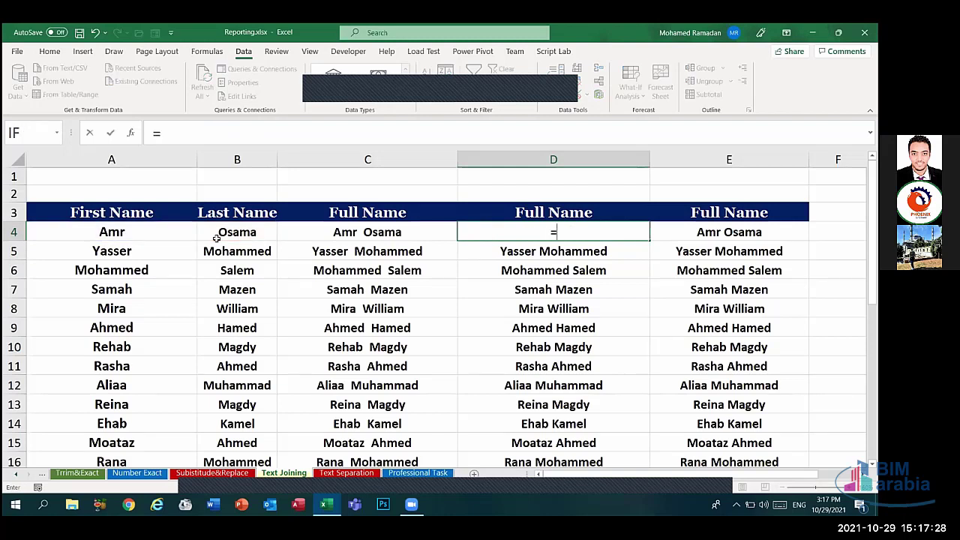
{"action": "left_click", "coordinate": [180, 235]}
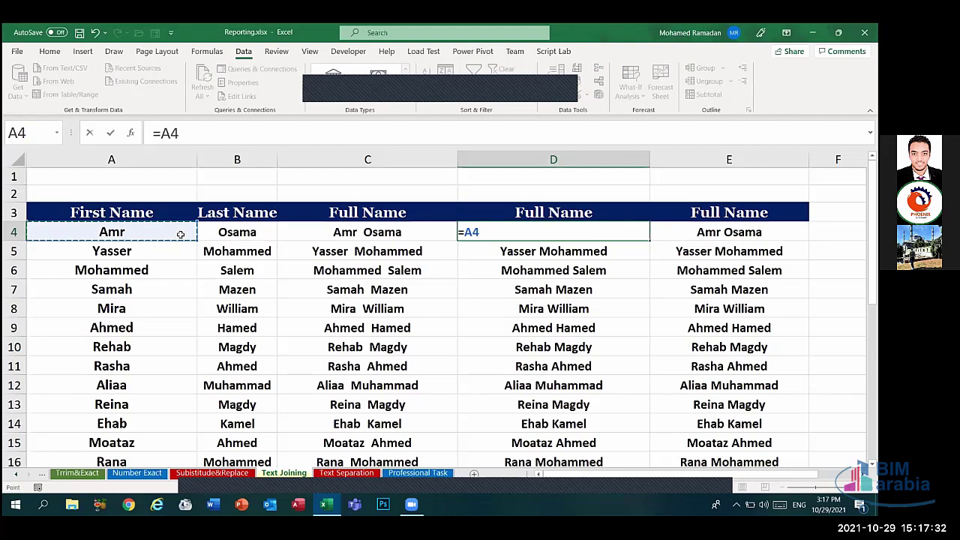
{"action": "type", "text": "&"}
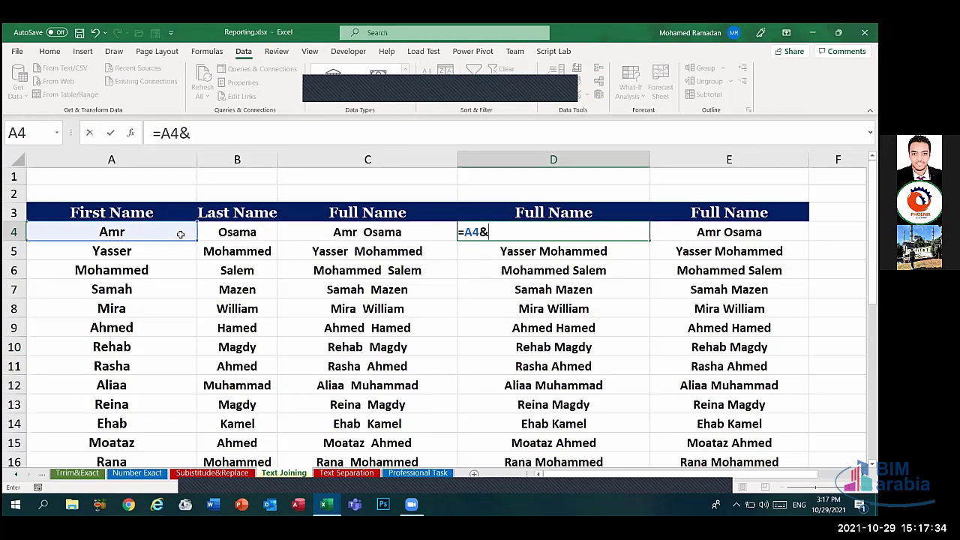
{"action": "type", "text": "\""}
{"action": "type", "text": " \""}
{"action": "type", "text": "&"}
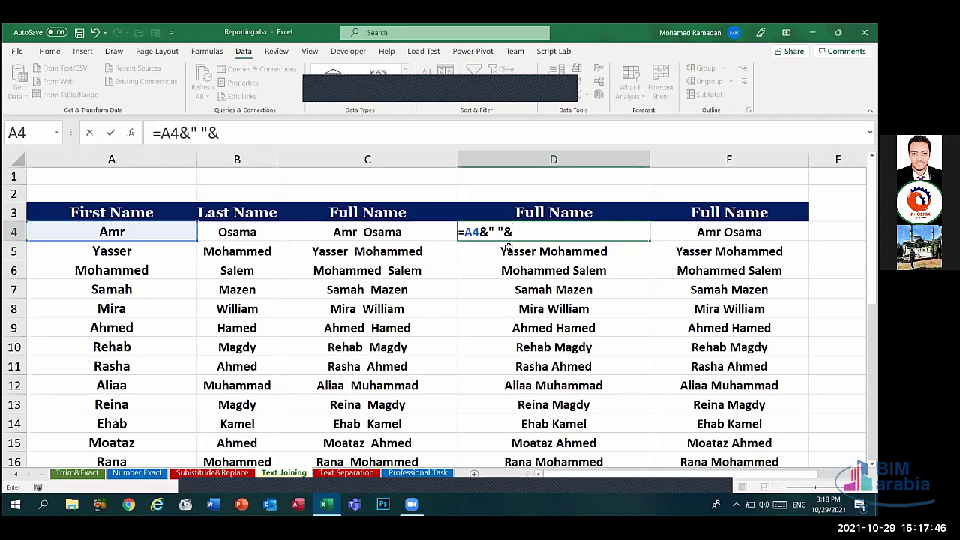
{"action": "left_click", "coordinate": [248, 232]}
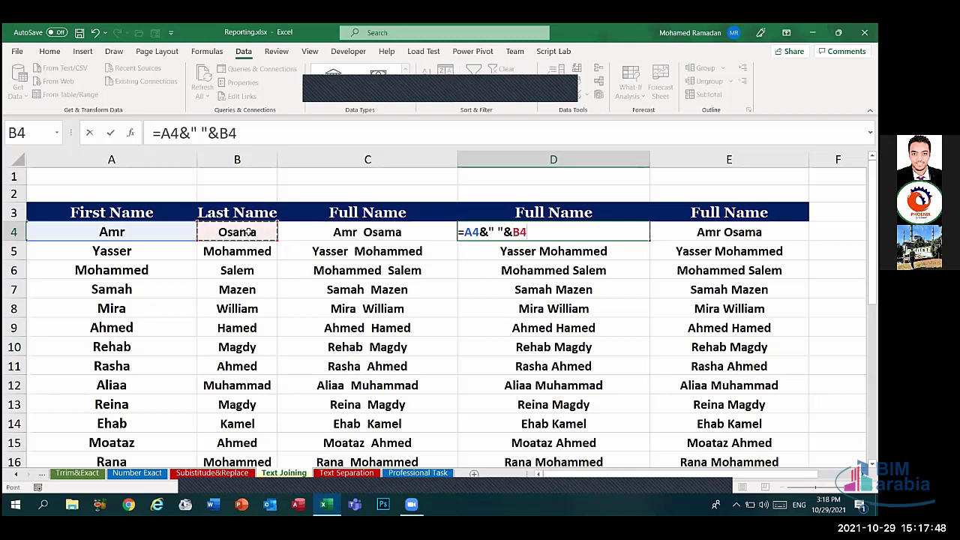
{"action": "key", "text": "Return"}
{"action": "left_click", "coordinate": [510, 228]}
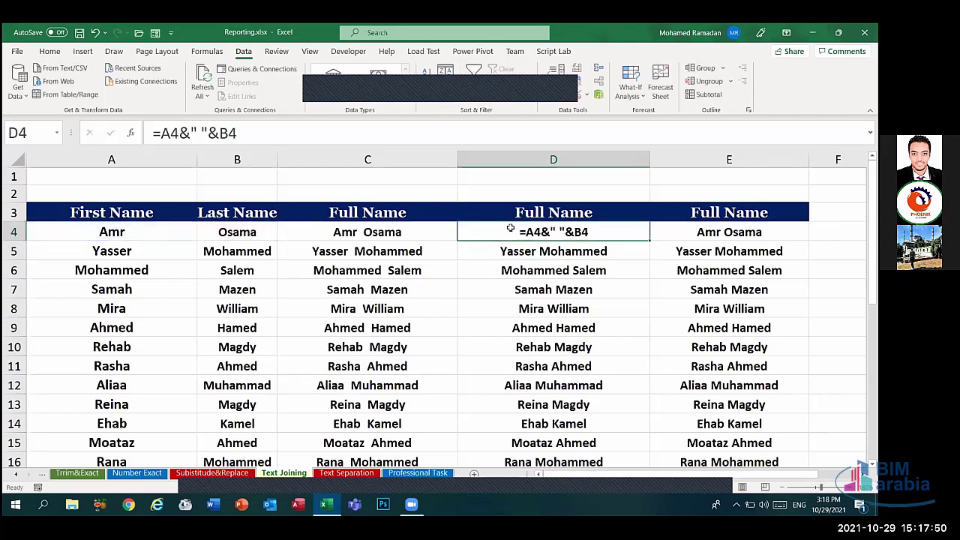
- Delete the formula text from D4, leaving the cell empty
{"action": "double_click", "coordinate": [567, 233]}
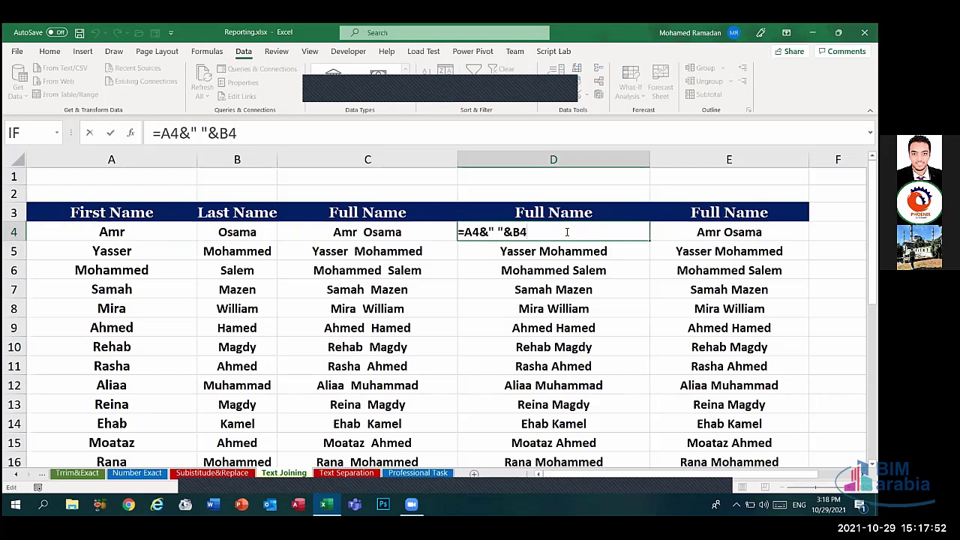
{"action": "key", "text": "Return"}
{"action": "left_click", "coordinate": [514, 232]}
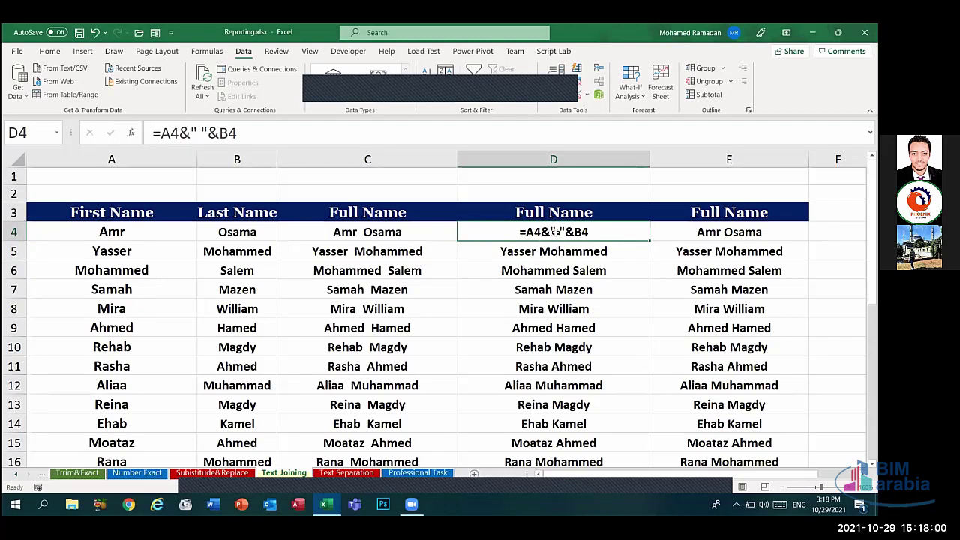
{"action": "double_click", "coordinate": [558, 233]}
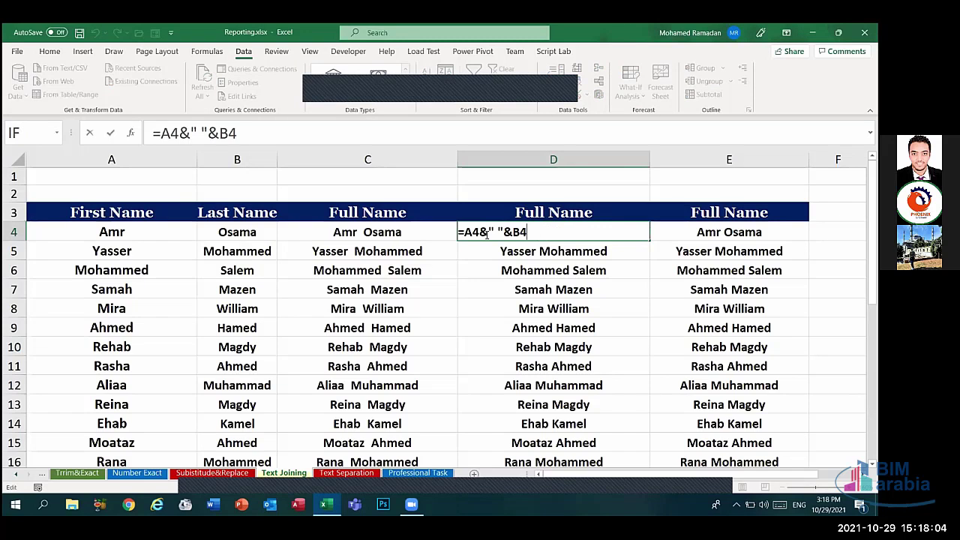
{"action": "left_click_drag", "start_coordinate": [528, 233], "coordinate": [432, 237]}
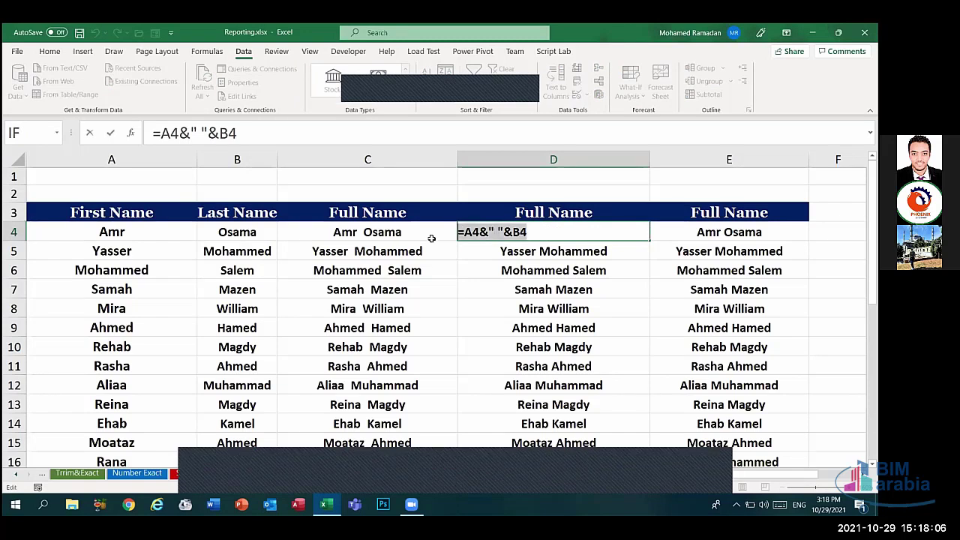
{"action": "key", "text": "Delete"}
{"action": "left_click", "coordinate": [491, 288]}
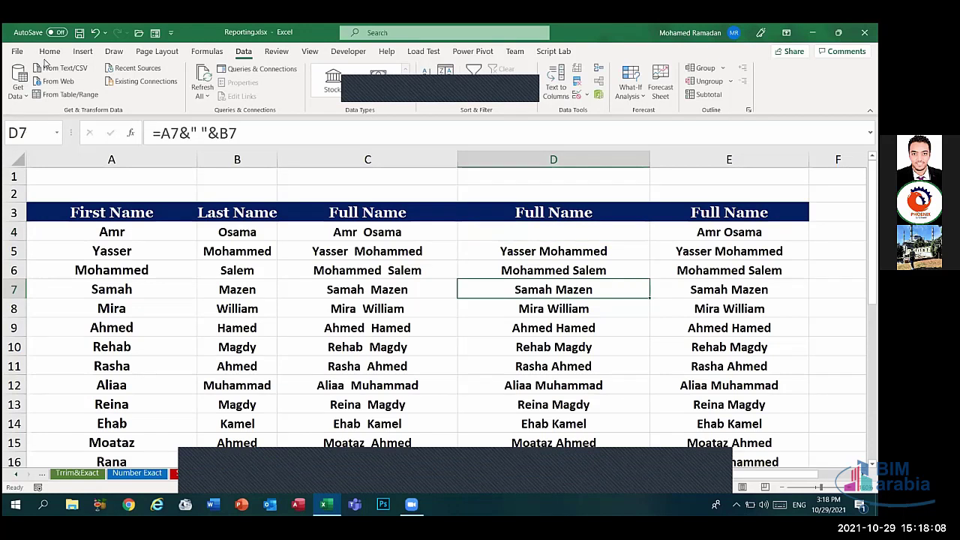
- Undo the recent D4 edits to restore its spaced full-name formula
{"action": "left_click", "coordinate": [95, 32]}
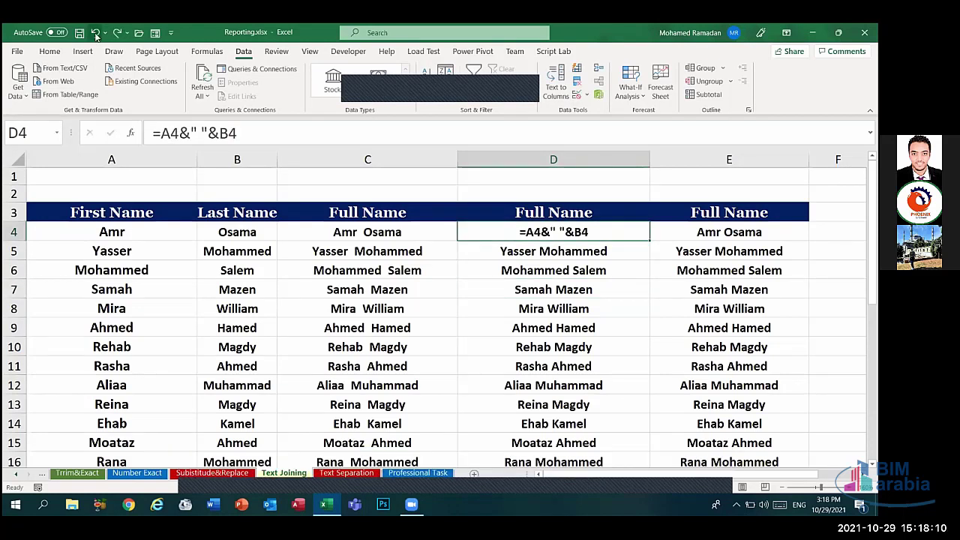
{"action": "left_click", "coordinate": [96, 34]}
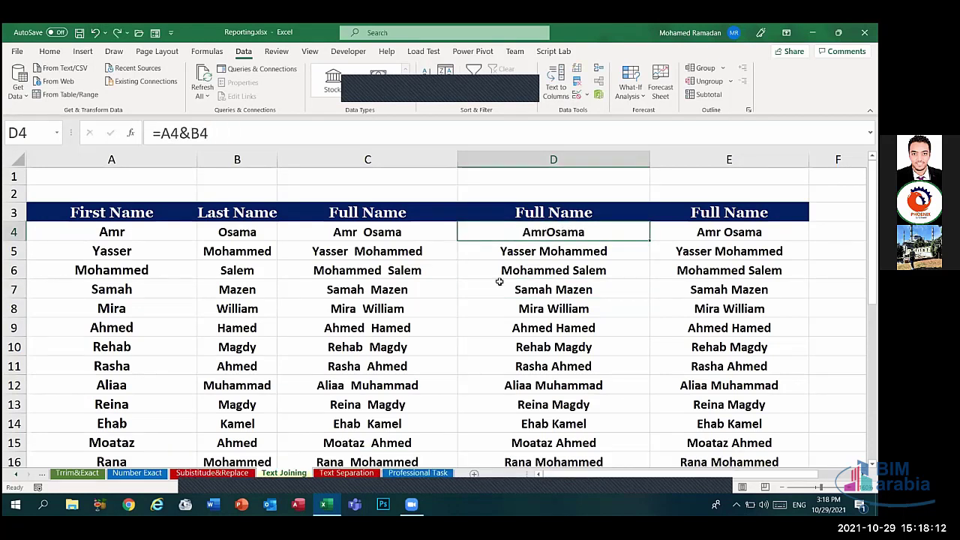
{"action": "left_click", "coordinate": [95, 35]}
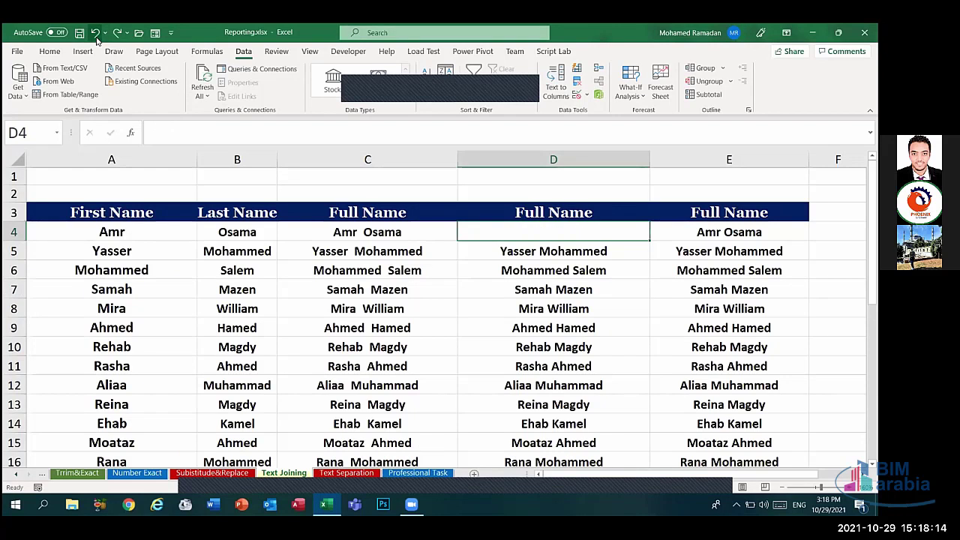
{"action": "left_click", "coordinate": [96, 36]}
{"action": "left_click", "coordinate": [486, 286]}
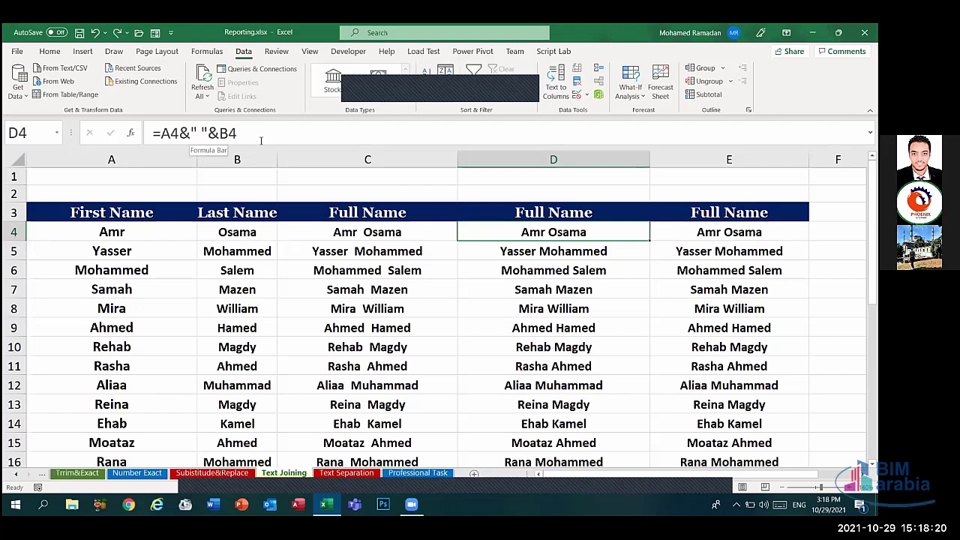
- Remove a stray backslash entry in D5 and clear D5's formula
{"action": "double_click", "coordinate": [555, 234]}
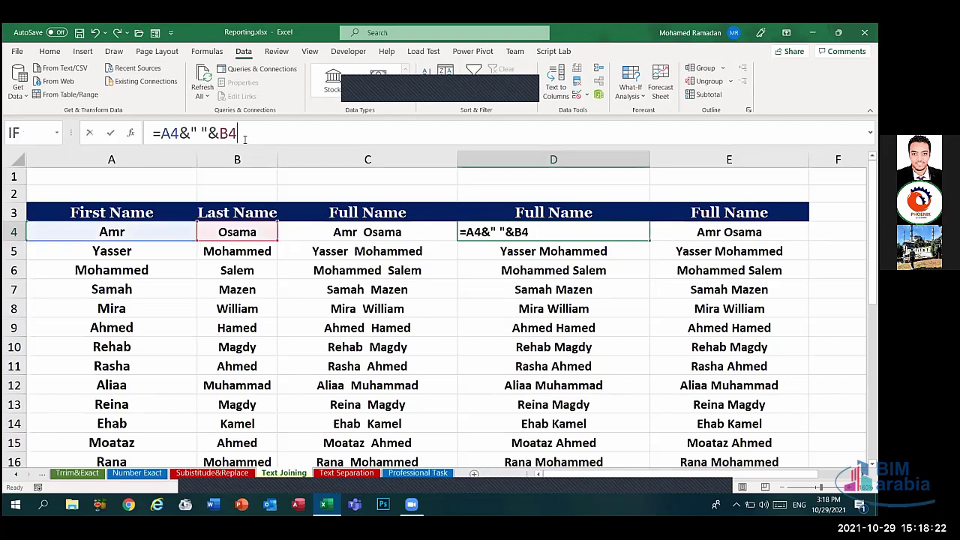
{"action": "key", "text": "Return"}
{"action": "type", "text": "\\"}
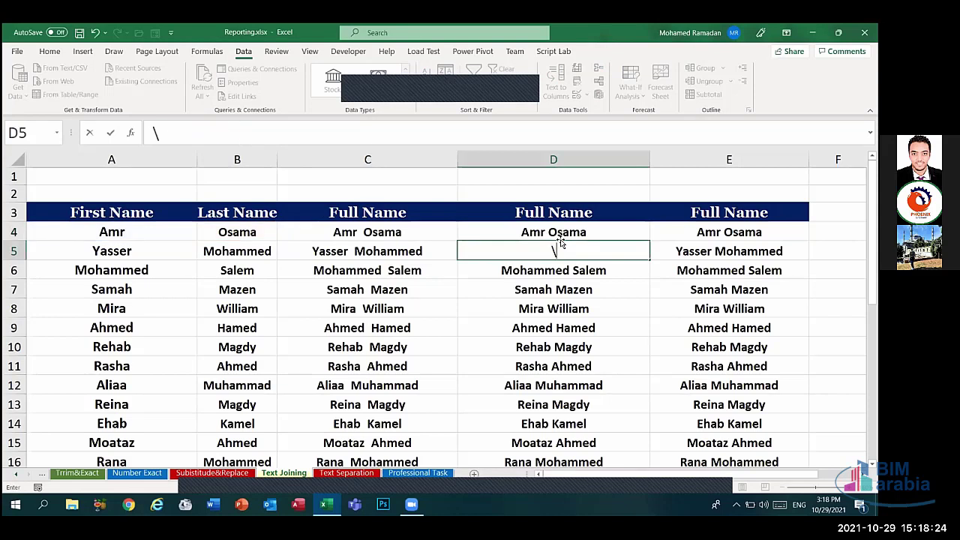
{"action": "left_click", "coordinate": [95, 33]}
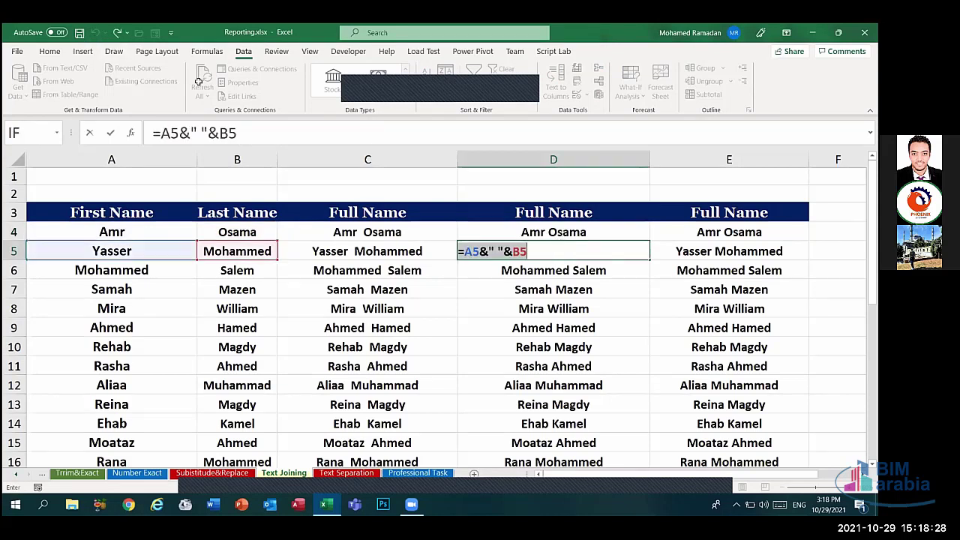
{"action": "left_click", "coordinate": [576, 381]}
{"action": "key", "text": "BackSpace"}
{"action": "type", "text": "=D1"}
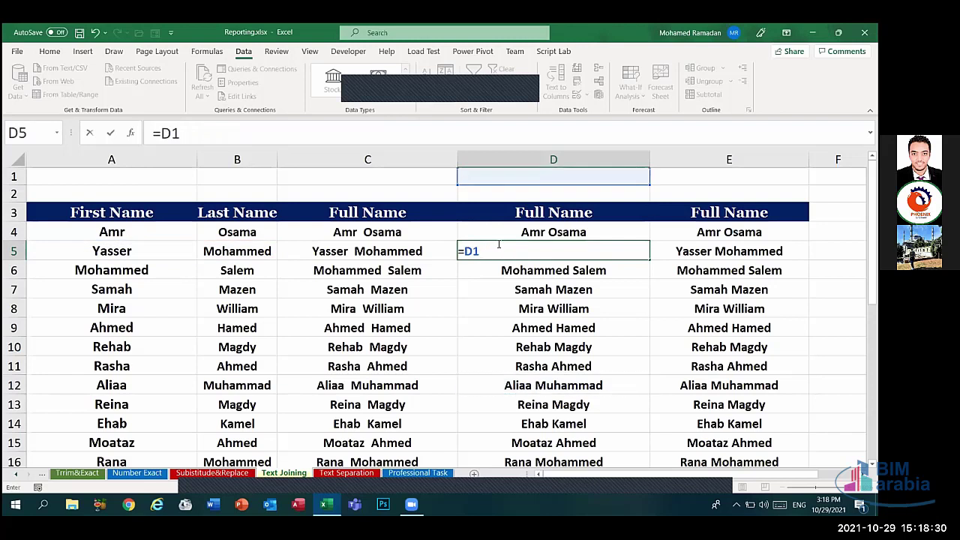
{"action": "key", "text": "BackSpace"}
{"action": "key", "text": "BackSpace"}
{"action": "key", "text": "BackSpace"}
{"action": "left_click", "coordinate": [510, 290]}
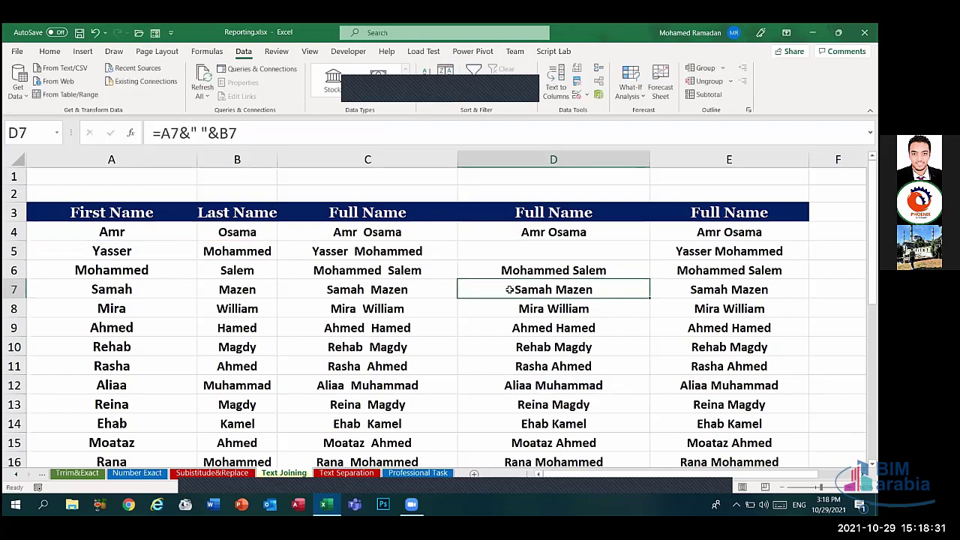
- Undo further back until the Trrim&Exact sheet shows an empty No Space column
{"action": "left_click", "coordinate": [93, 34]}
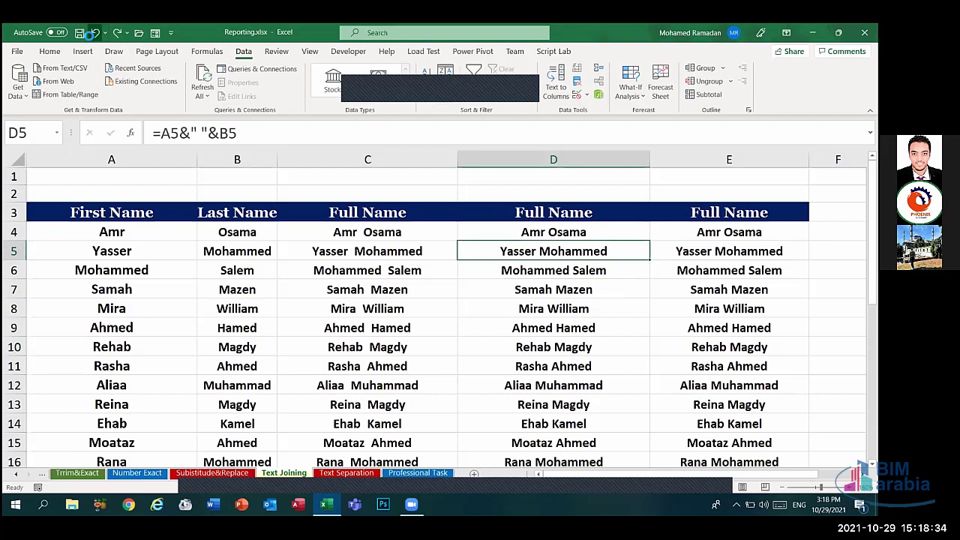
{"action": "left_click", "coordinate": [93, 34]}
{"action": "left_click", "coordinate": [93, 34]}
{"action": "left_click", "coordinate": [93, 34]}
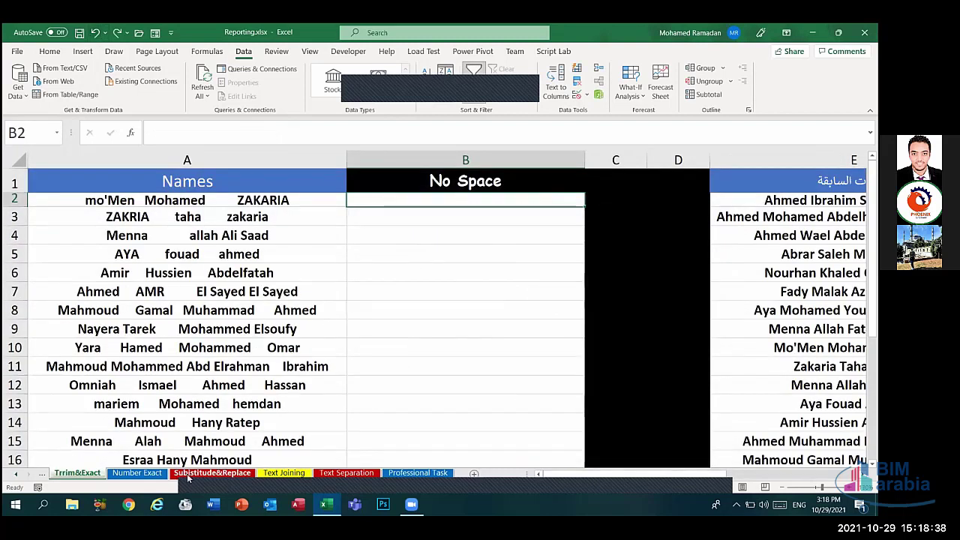
- On the Text Joining sheet, enter =A4&" "&B4 in D4
{"action": "left_click", "coordinate": [284, 473]}
{"action": "type", "text": "="}
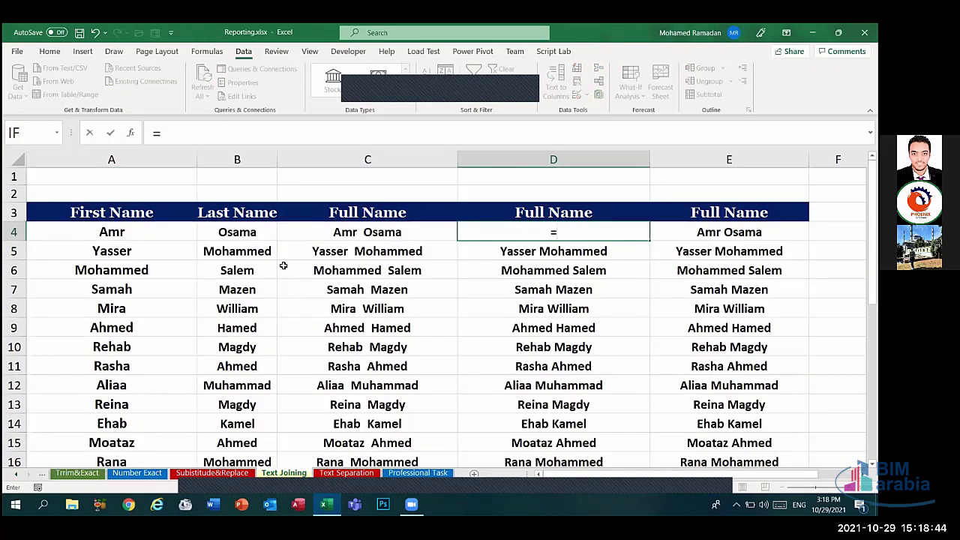
{"action": "left_click", "coordinate": [142, 234]}
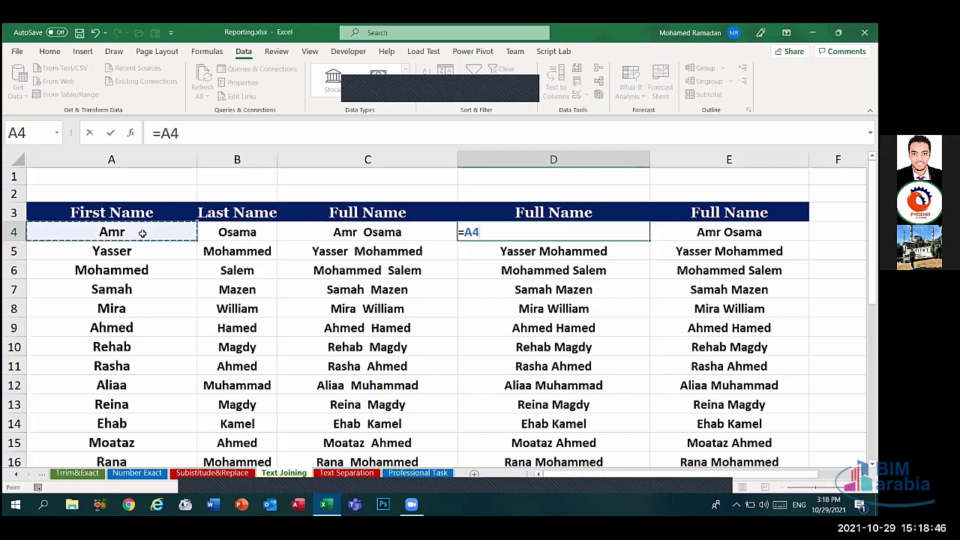
{"action": "type", "text": "&"}
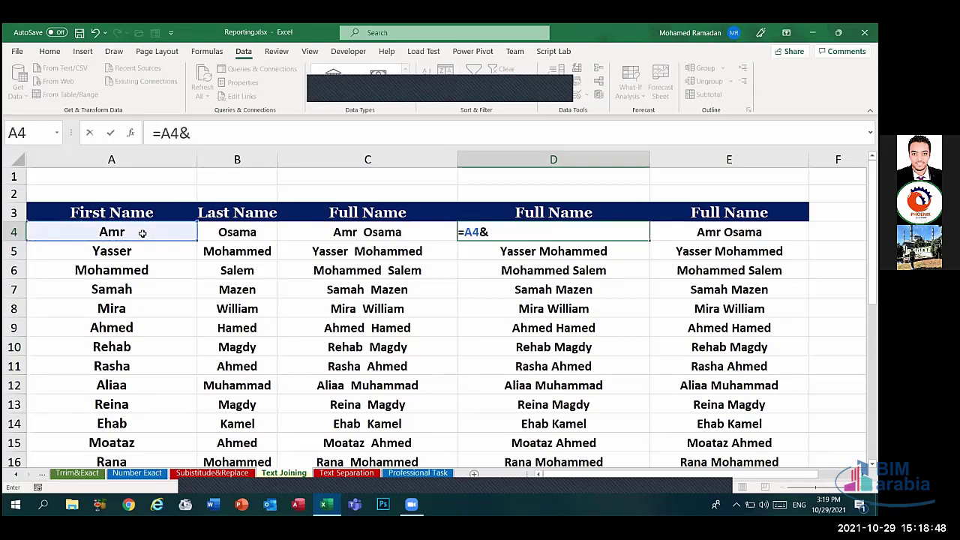
{"action": "type", "text": "\""}
{"action": "type", "text": " \""}
{"action": "type", "text": "&"}
{"action": "left_click", "coordinate": [250, 232]}
{"action": "key", "text": "Return"}
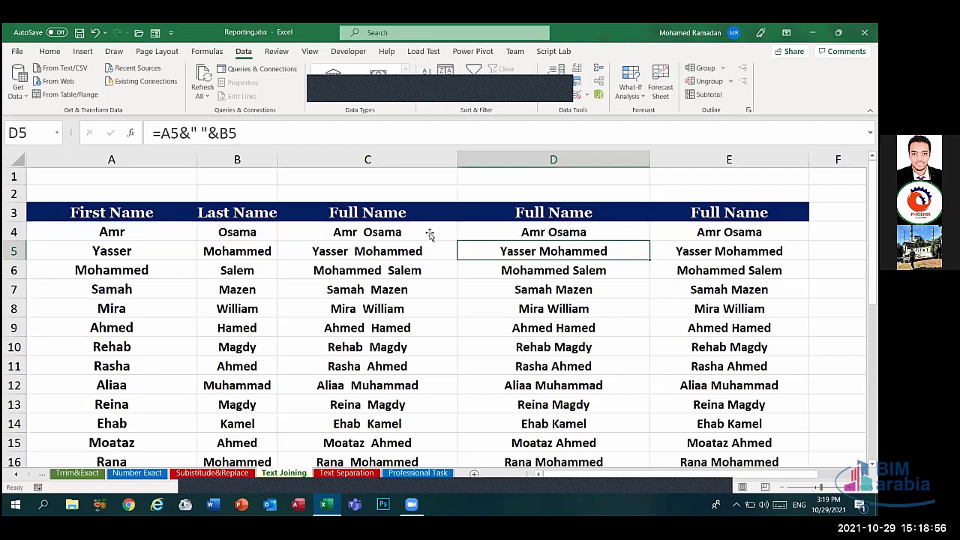
- Fill D4's formula down column D and compare it with E4's CONCATENATE formula
{"action": "left_click", "coordinate": [539, 232]}
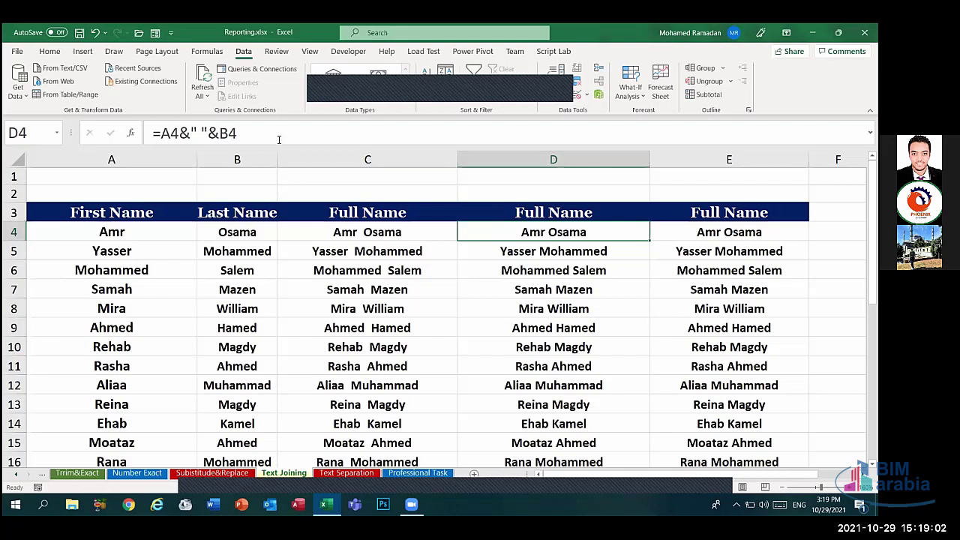
{"action": "left_click", "coordinate": [298, 136]}
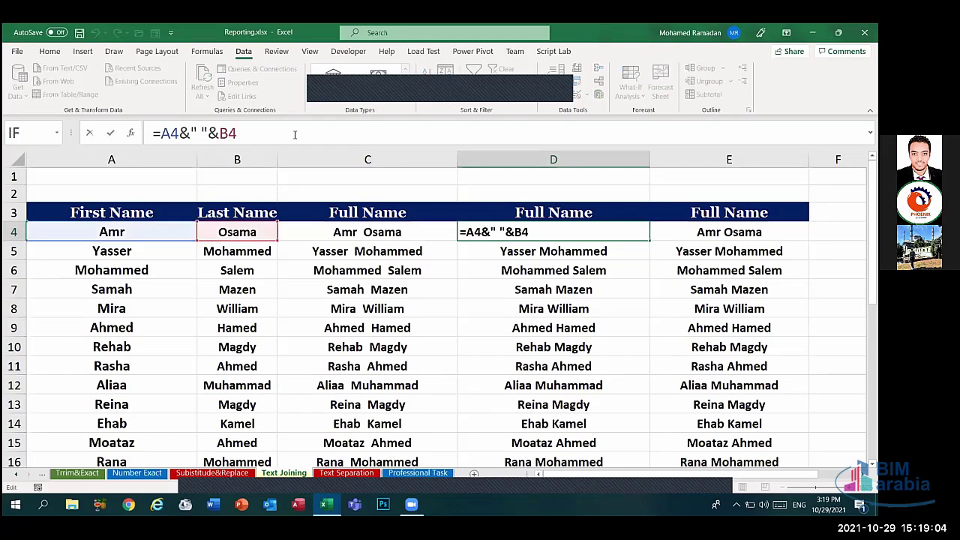
{"action": "key", "text": "Return"}
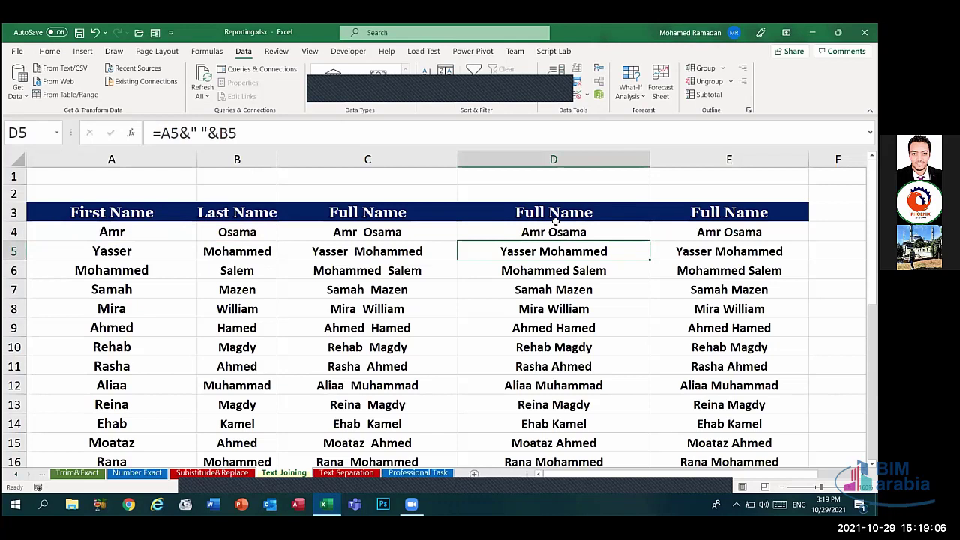
{"action": "left_click", "coordinate": [556, 233]}
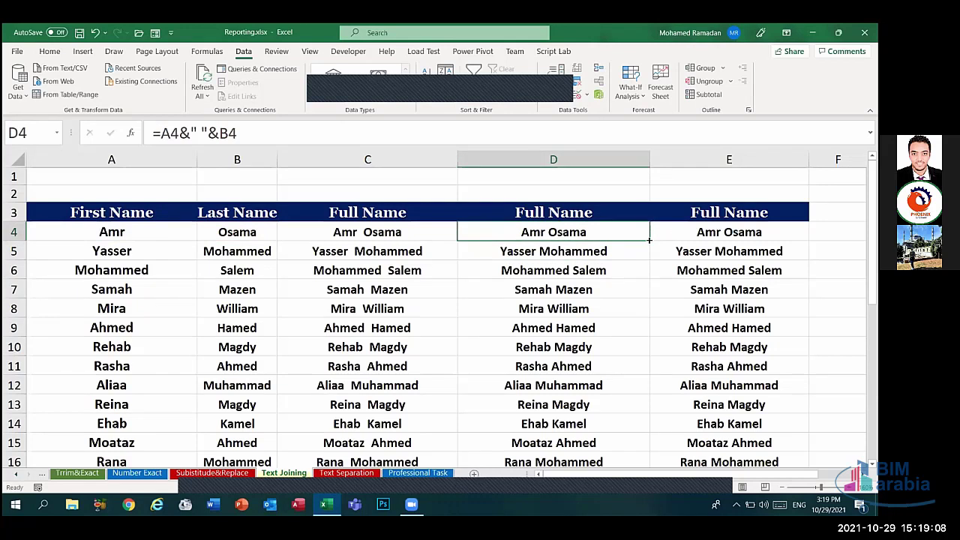
{"action": "left_click", "coordinate": [679, 224]}
{"action": "left_click", "coordinate": [606, 236]}
{"action": "double_click", "coordinate": [649, 240]}
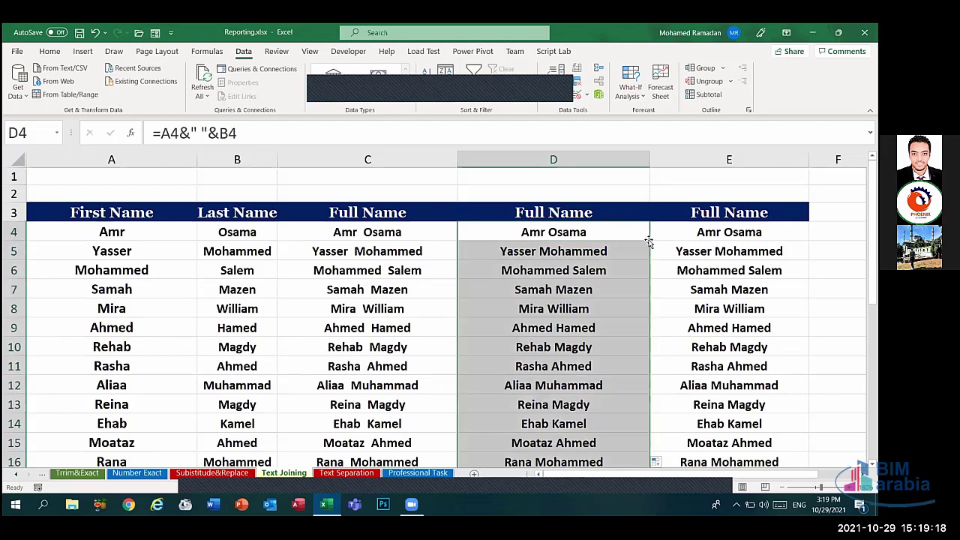
{"action": "left_click", "coordinate": [617, 235]}
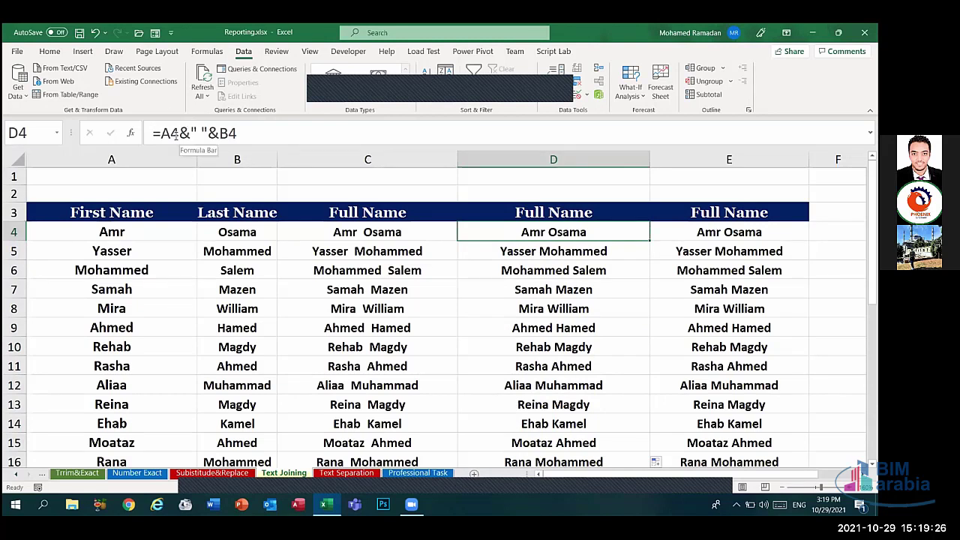
{"action": "left_click_drag", "start_coordinate": [193, 132], "coordinate": [207, 132]}
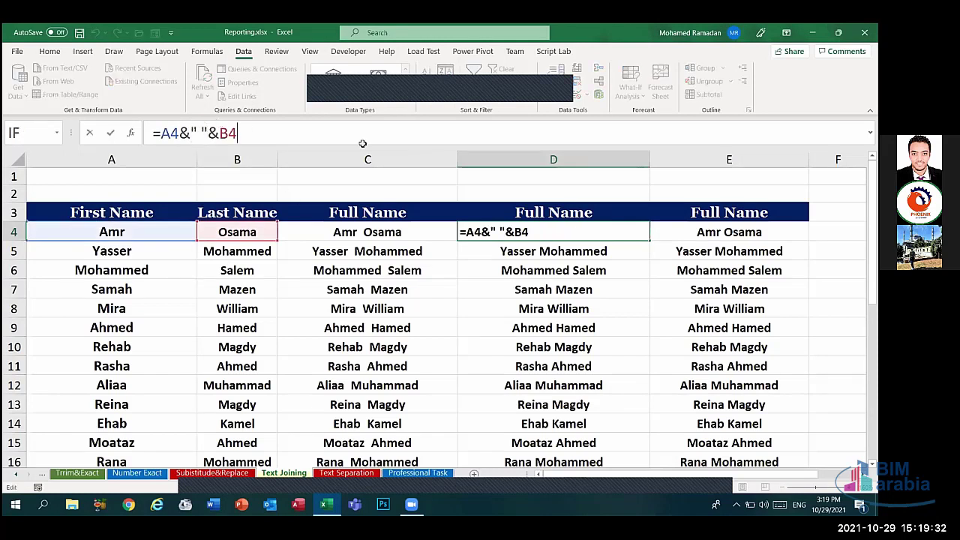
{"action": "left_click", "coordinate": [722, 232]}
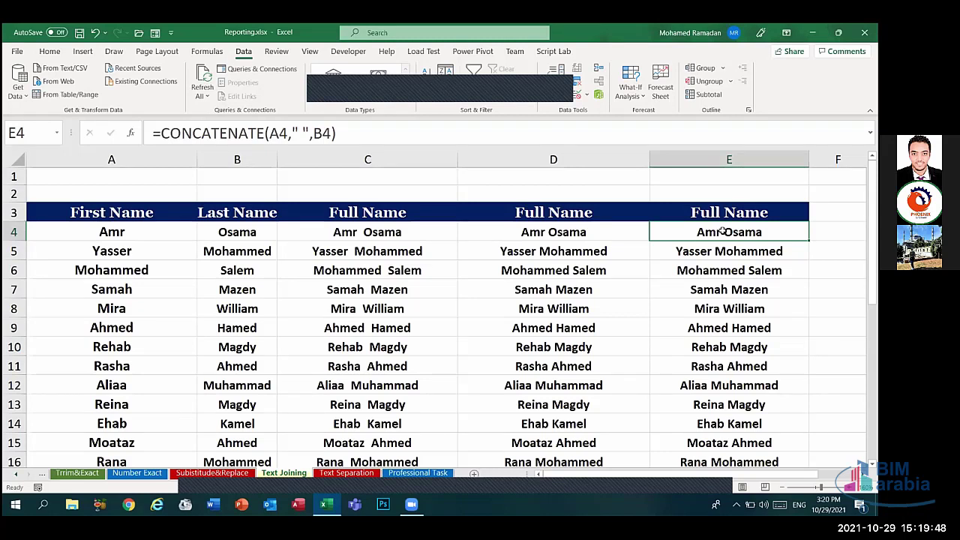
- Start a formula in E4, then discard it and leave the cell empty
{"action": "type", "text": "="}
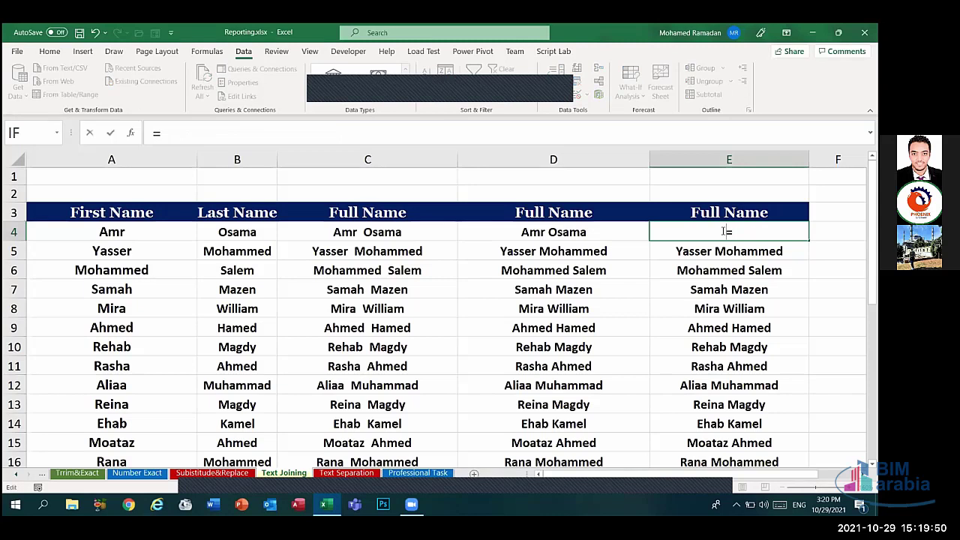
{"action": "left_click", "coordinate": [740, 254]}
{"action": "type", "text": "="}
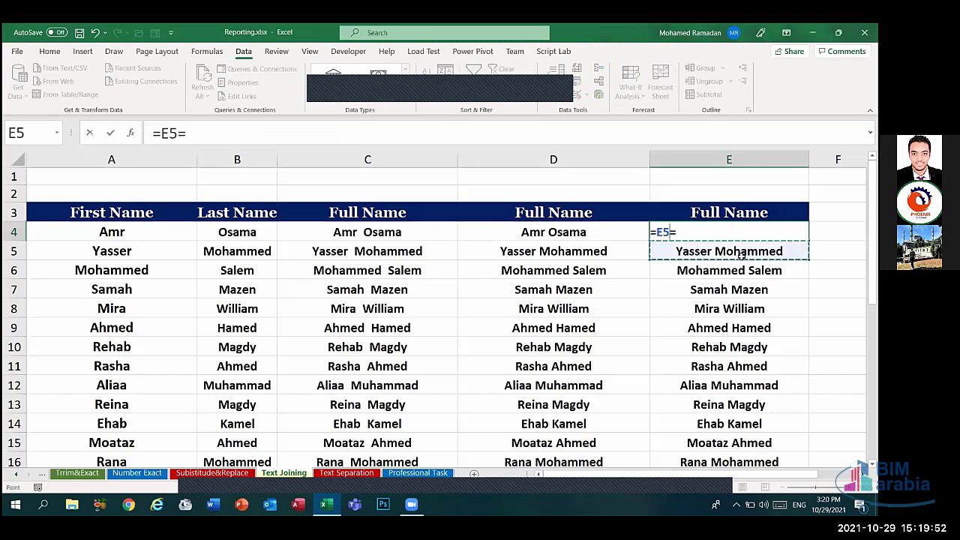
{"action": "key", "text": "BackSpace"}
{"action": "key", "text": "BackSpace"}
{"action": "key", "text": "BackSpace"}
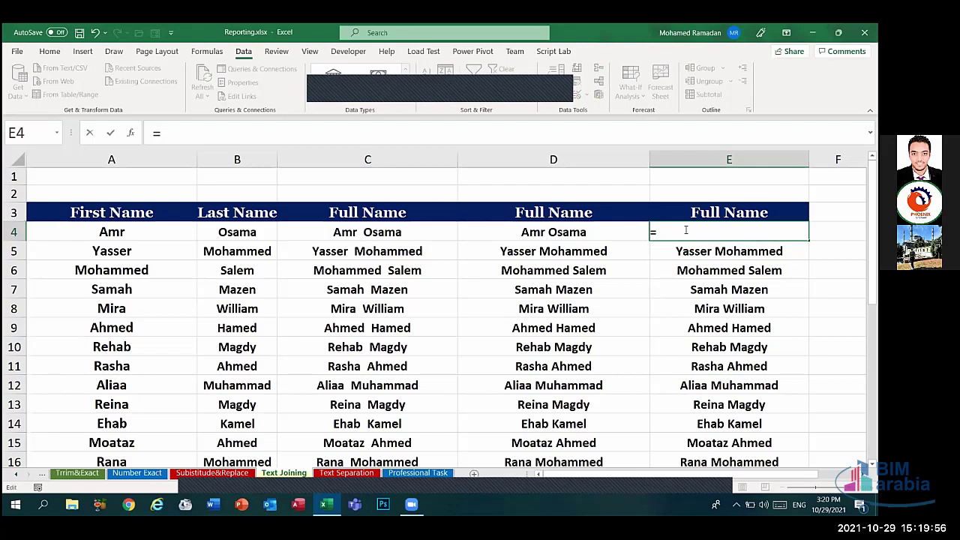
{"action": "type", "text": "ci"}
{"action": "key", "text": "BackSpace"}
{"action": "key", "text": "BackSpace"}
{"action": "key", "text": "BackSpace"}
{"action": "left_click", "coordinate": [688, 253]}
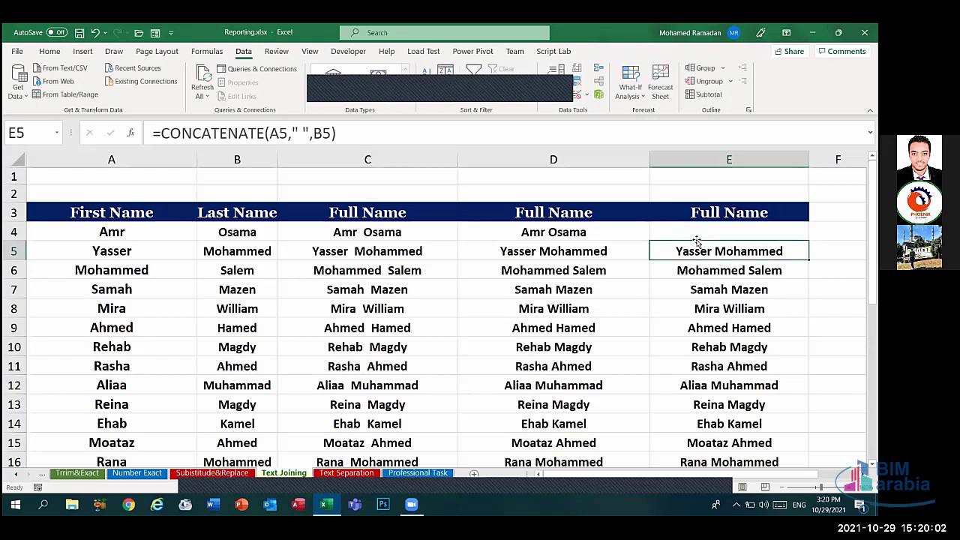
{"action": "left_click", "coordinate": [697, 237]}
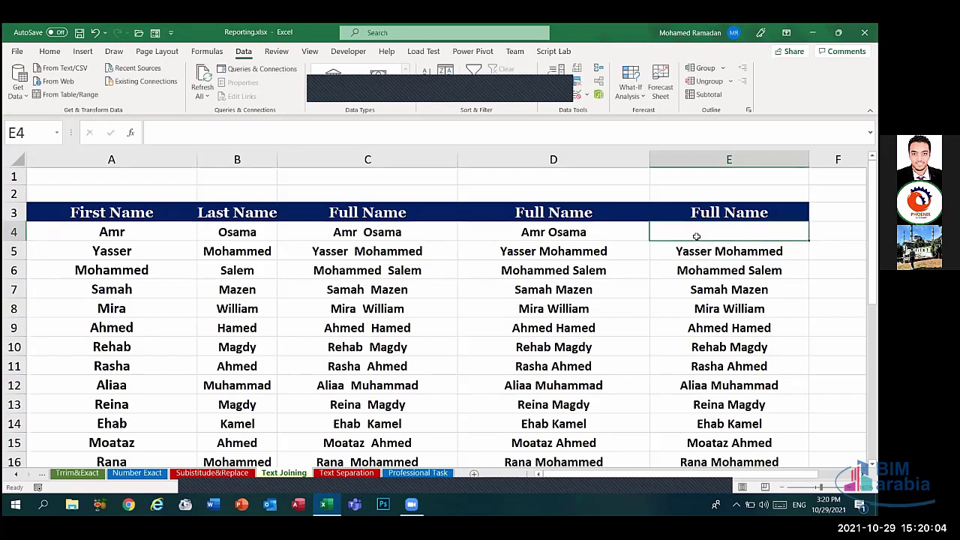
{"action": "type", "text": "=conca"}
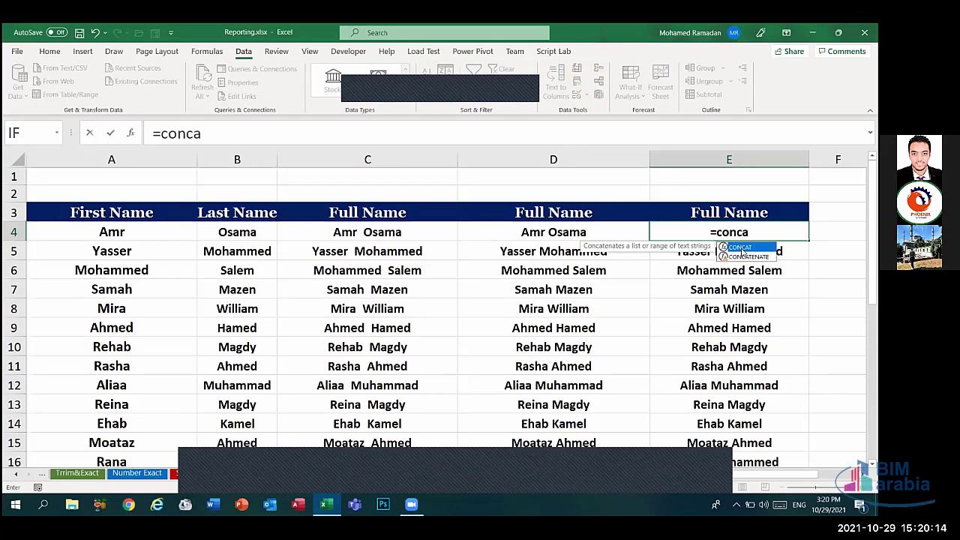
{"action": "double_click", "coordinate": [743, 256]}
{"action": "left_click", "coordinate": [748, 251]}
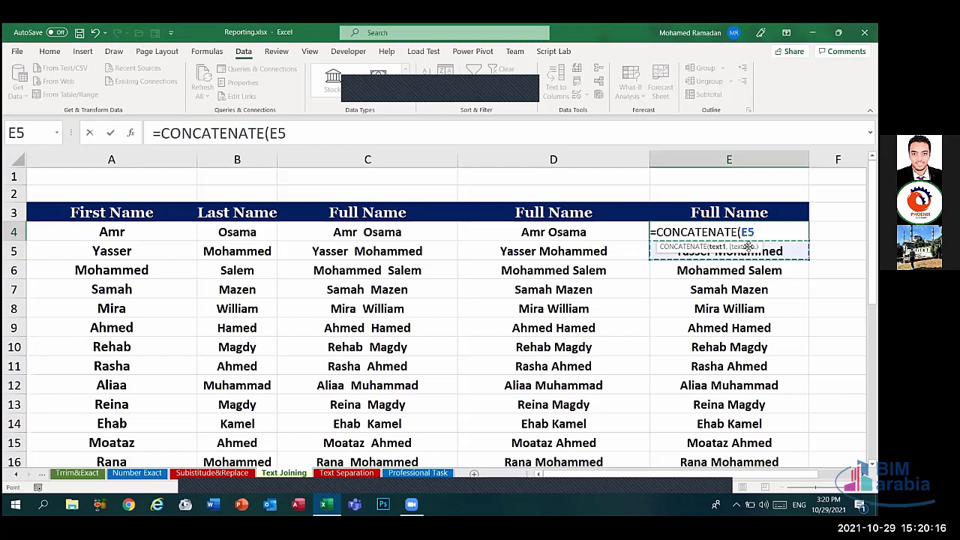
{"action": "key", "text": "BackSpace"}
{"action": "key", "text": "BackSpace"}
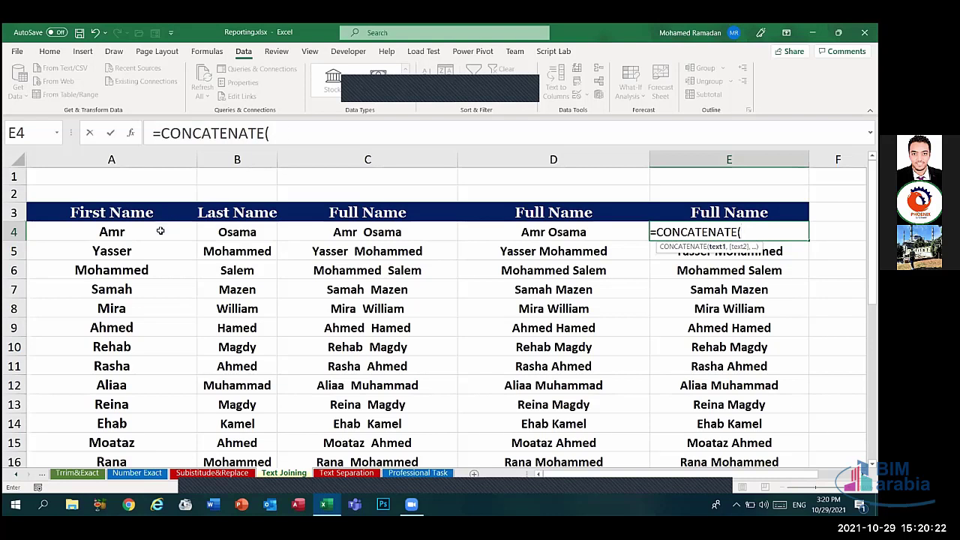
{"action": "left_click", "coordinate": [159, 231]}
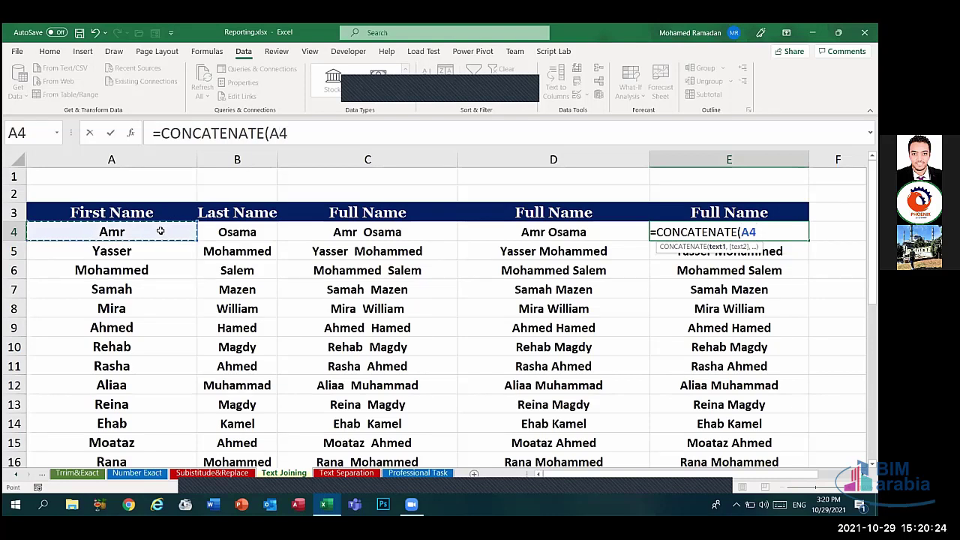
{"action": "type", "text": ","}
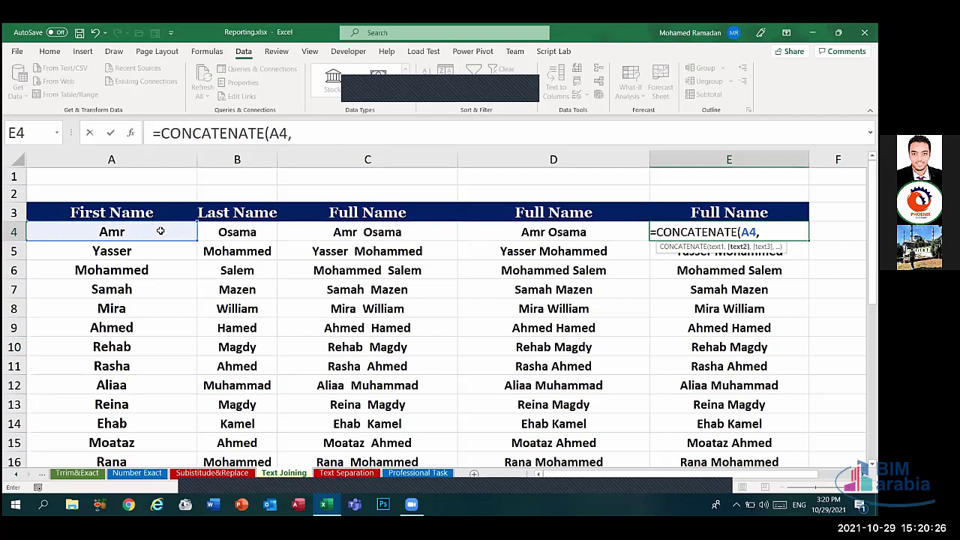
{"action": "type", "text": "\""}
{"action": "type", "text": " \""}
{"action": "type", "text": ","}
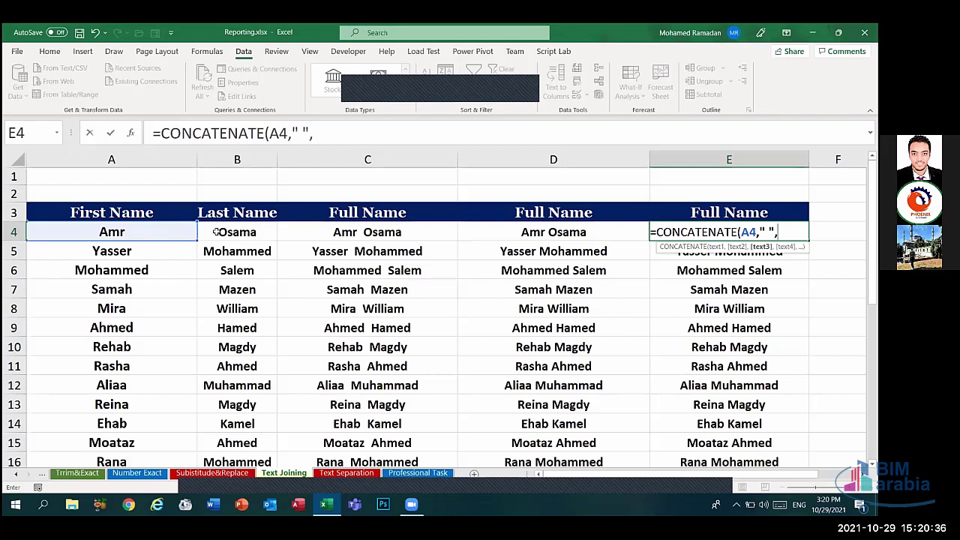
{"action": "left_click", "coordinate": [217, 232]}
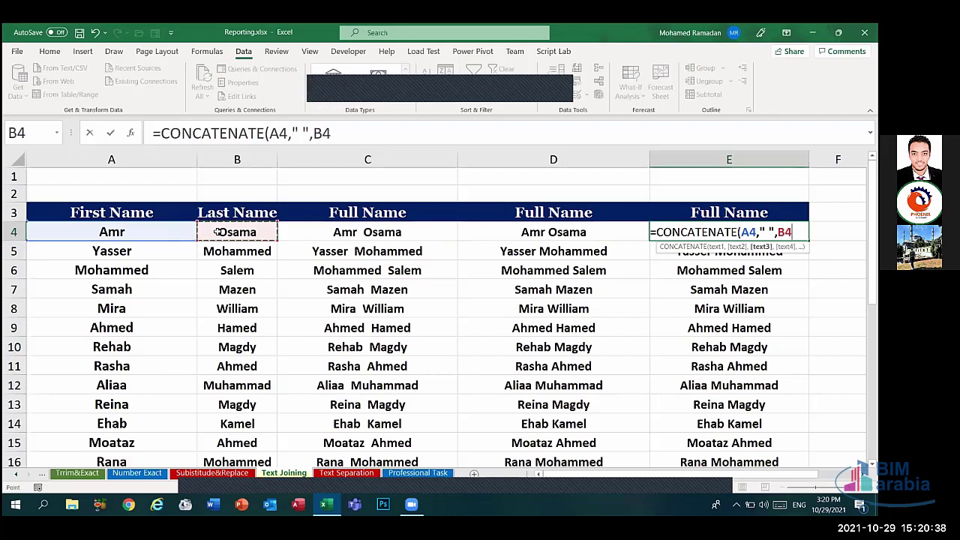
{"action": "type", "text": ")"}
{"action": "key", "text": "Return"}
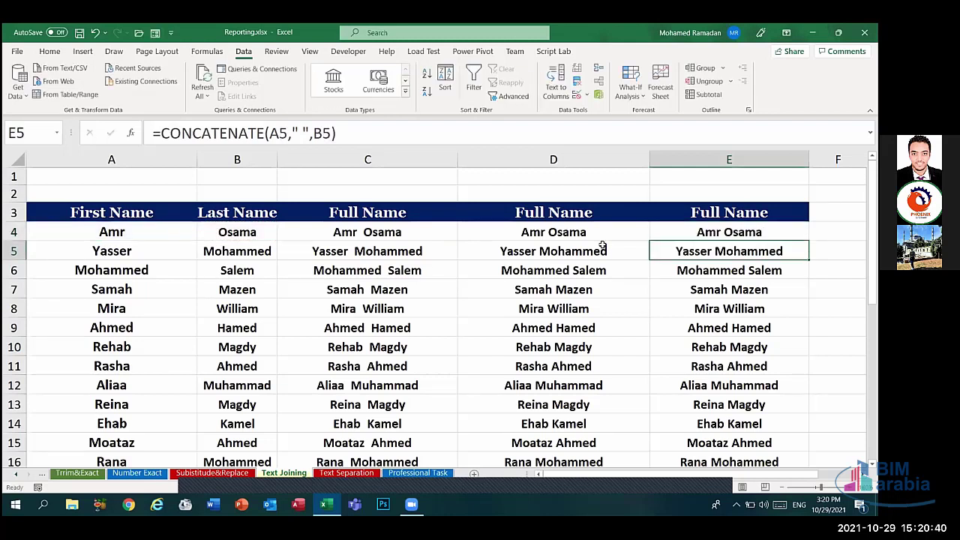
{"action": "left_click", "coordinate": [711, 224]}
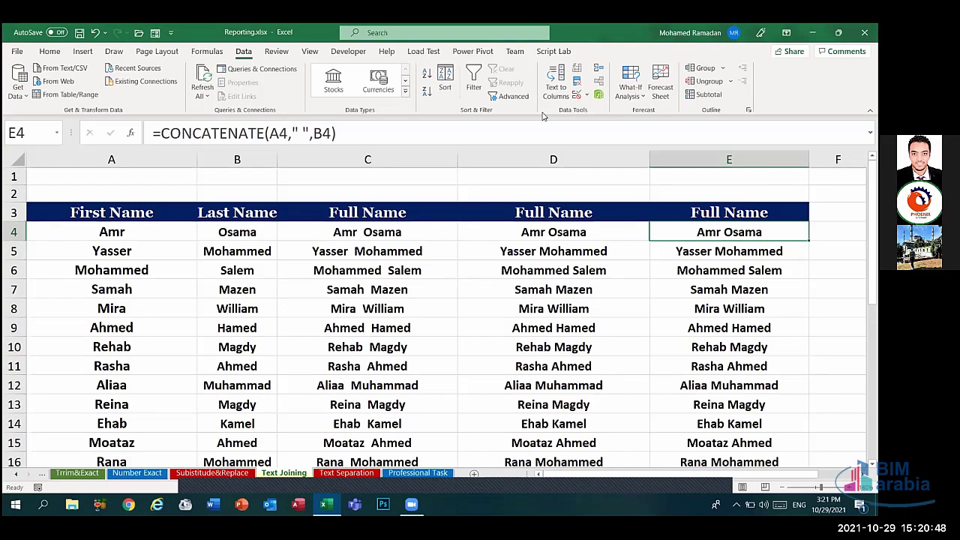
- Review E4's formula and leave it unchanged
{"action": "left_click", "coordinate": [315, 132]}
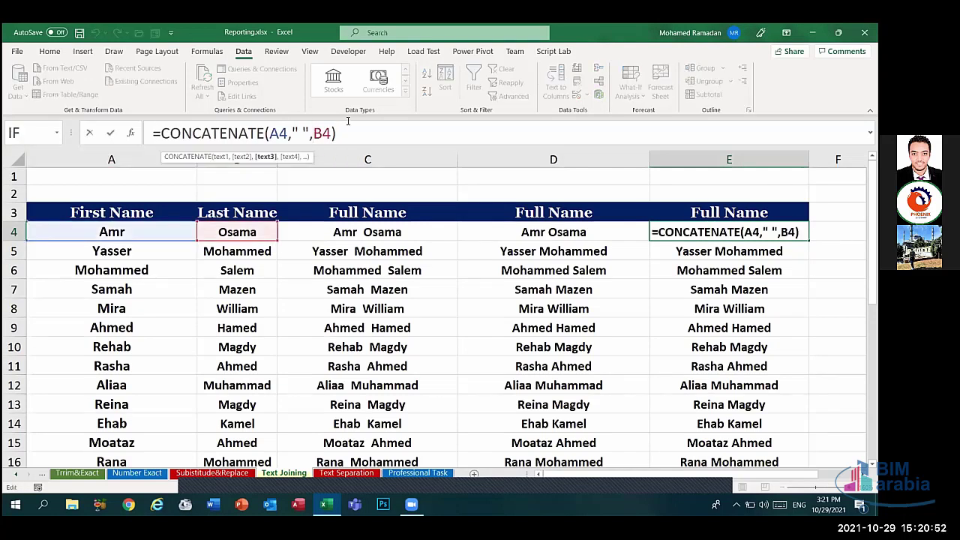
{"action": "left_click", "coordinate": [346, 129]}
{"action": "left_click", "coordinate": [365, 366]}
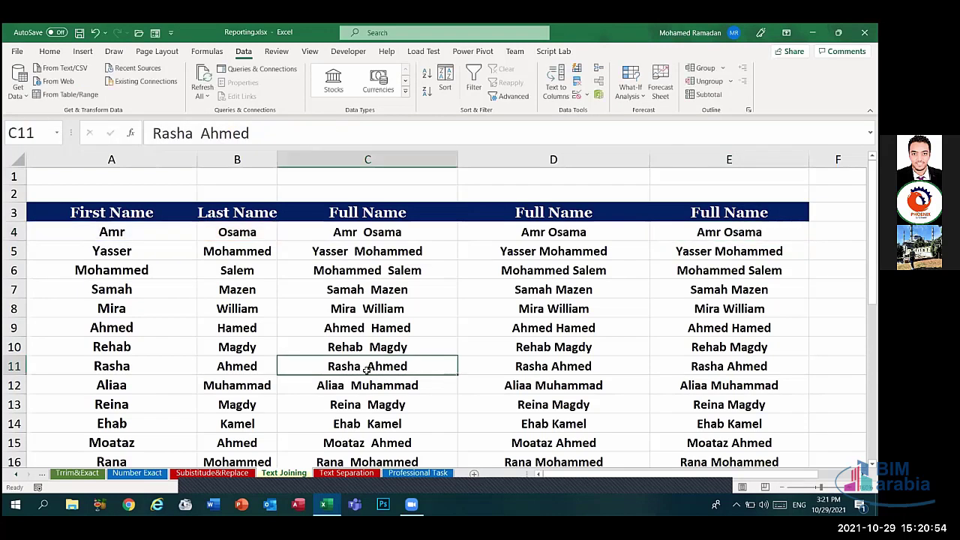
- Browse the sheet tabs to the Substitude&Replace sheet with the Dell item names
{"action": "left_click", "coordinate": [321, 474]}
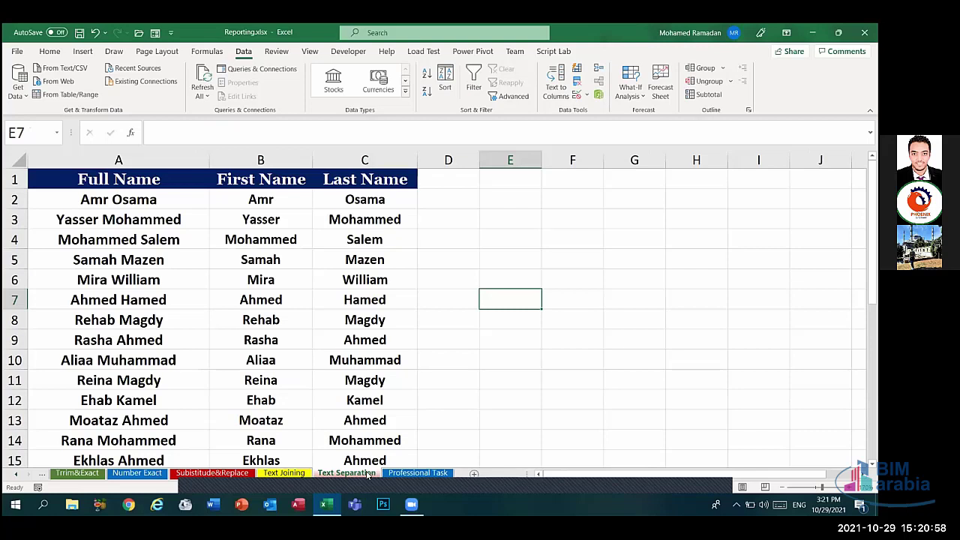
{"action": "left_click", "coordinate": [398, 473]}
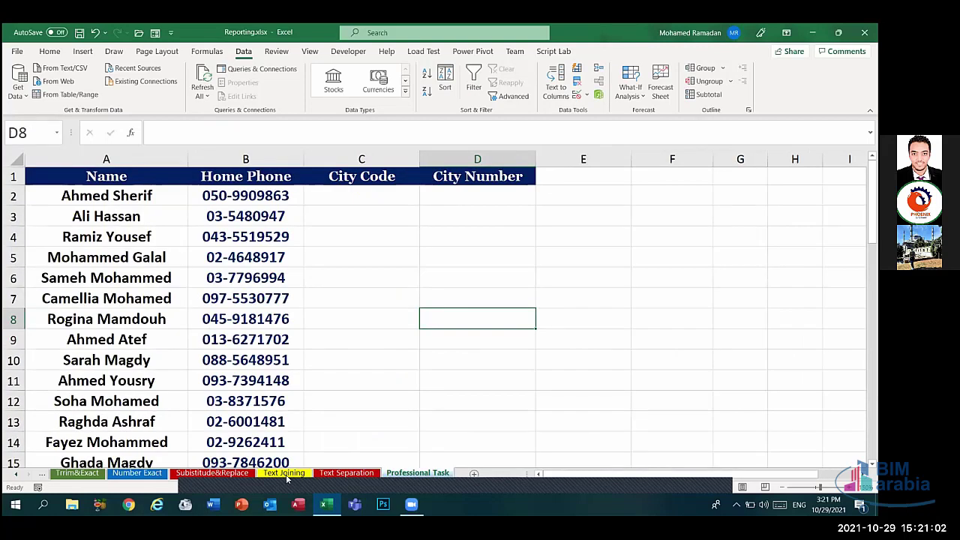
{"action": "left_click", "coordinate": [142, 474]}
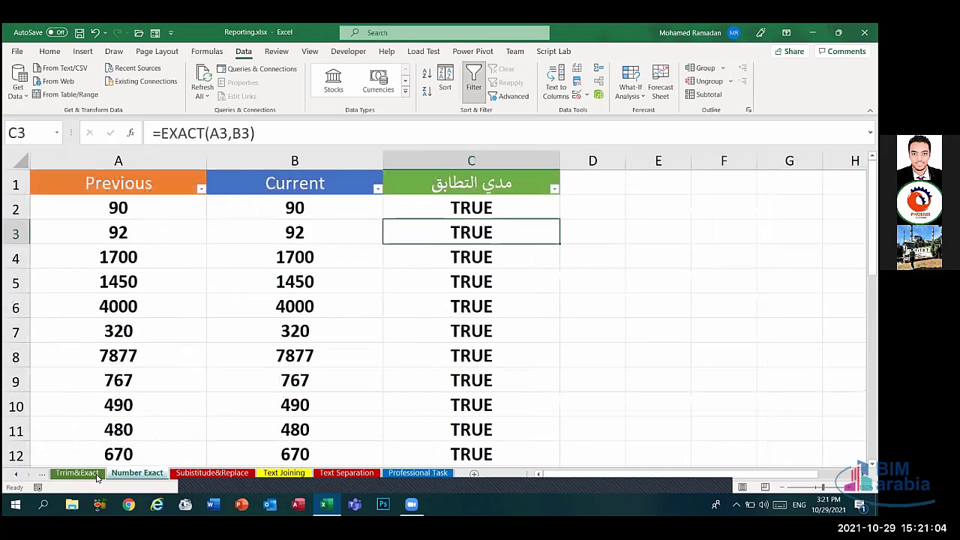
{"action": "left_click", "coordinate": [77, 474]}
{"action": "left_click", "coordinate": [191, 474]}
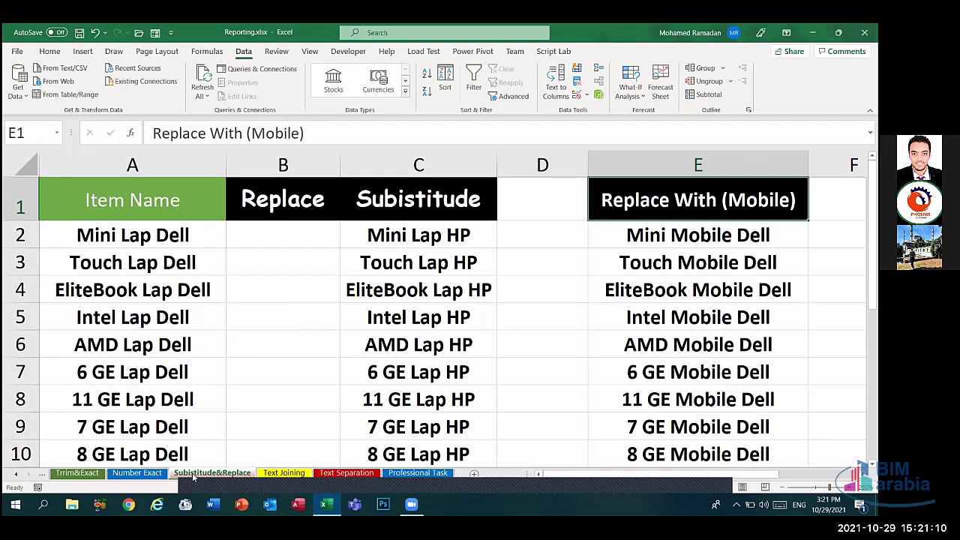
- Inspect cells B2 and A2 and C2's =SUBSTITUTE(A2,"Dell","HP") formula in the Substitude column
{"action": "left_click", "coordinate": [285, 241]}
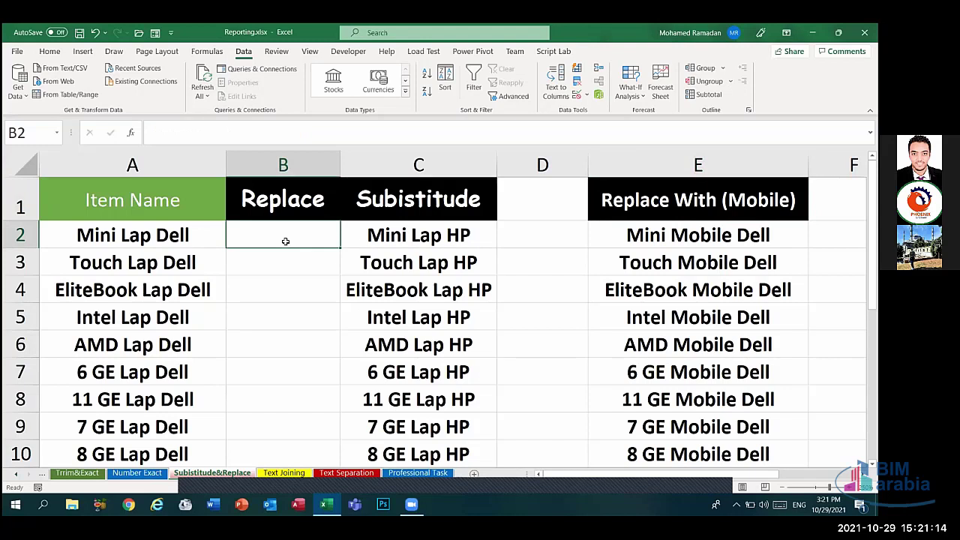
{"action": "left_click", "coordinate": [365, 238]}
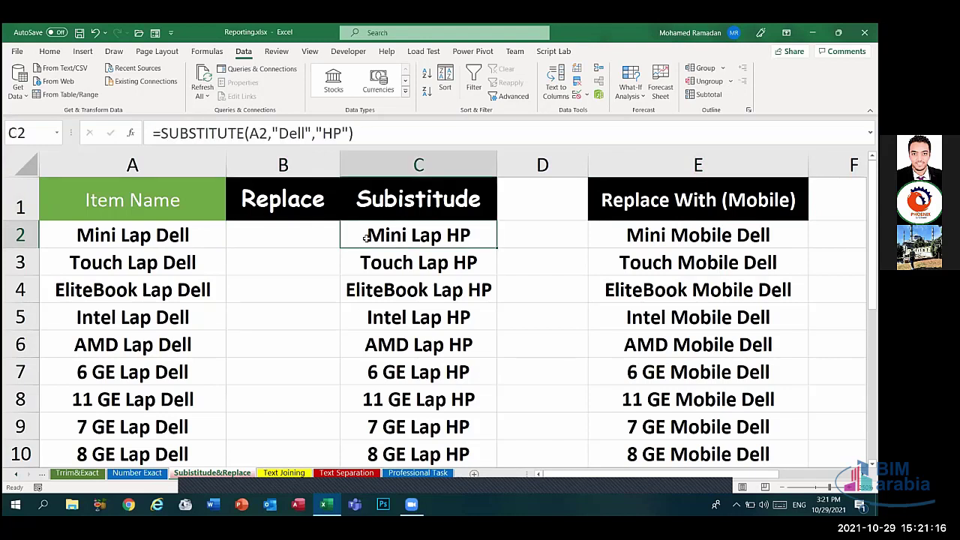
{"action": "left_click", "coordinate": [122, 233]}
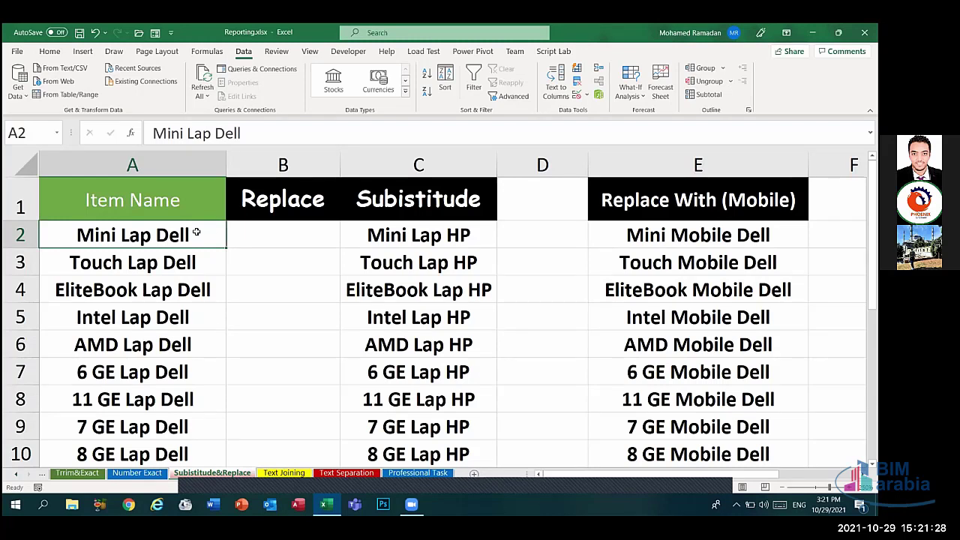
{"action": "left_click", "coordinate": [384, 235]}
{"action": "type", "text": "="}
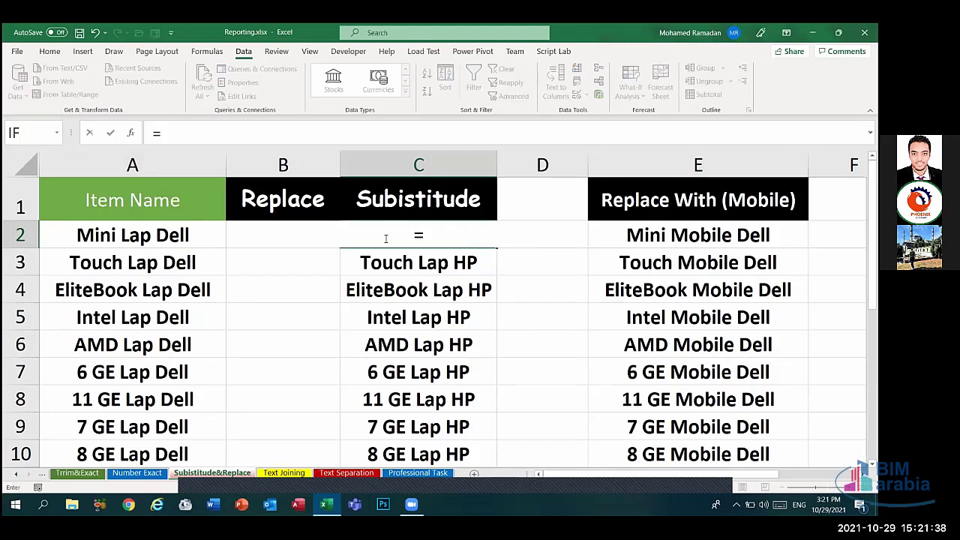
- Re-enter =SUBSTITUTE(A2,"Dell","HP") in C2
{"action": "type", "text": "sub"}
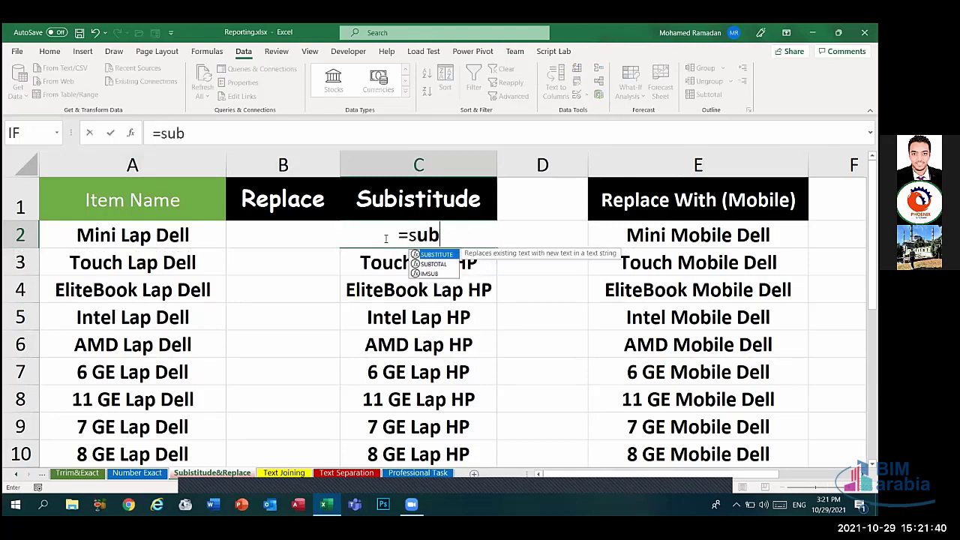
{"action": "type", "text": "s"}
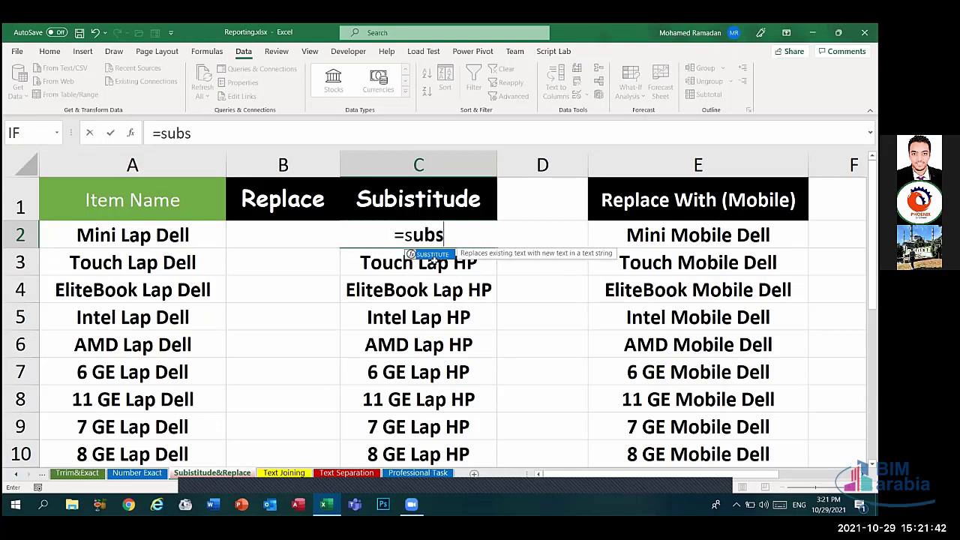
{"action": "double_click", "coordinate": [434, 256]}
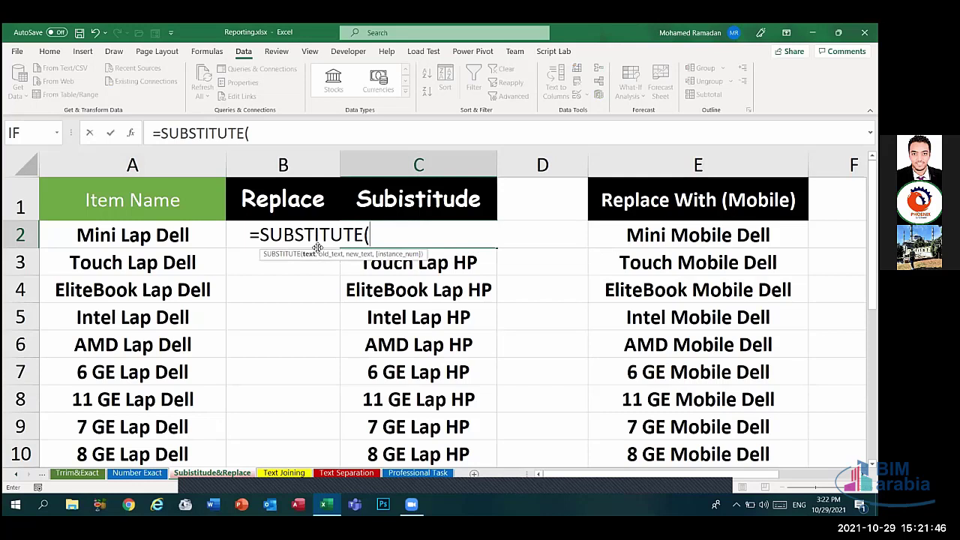
{"action": "left_click", "coordinate": [180, 237]}
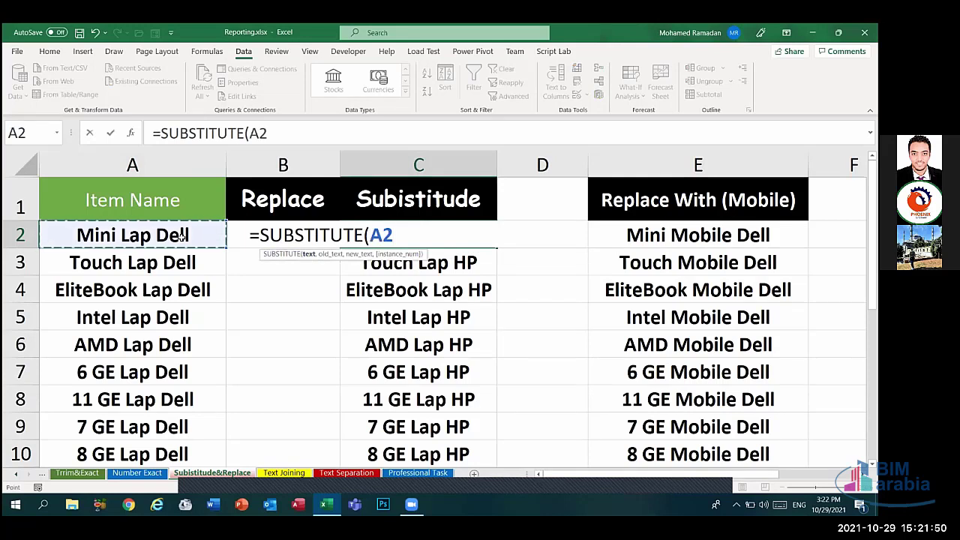
{"action": "type", "text": ",\""}
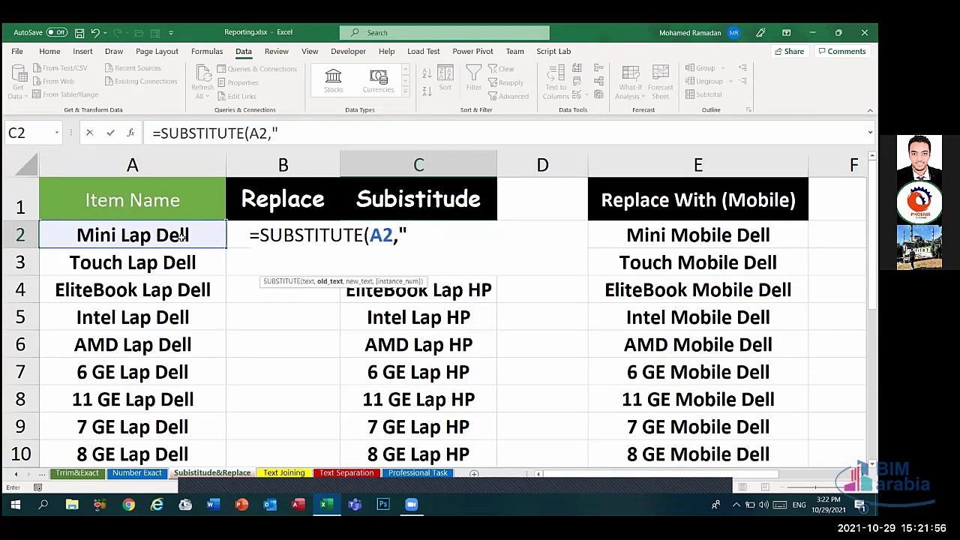
{"action": "type", "text": "D"}
{"action": "type", "text": "ell\""}
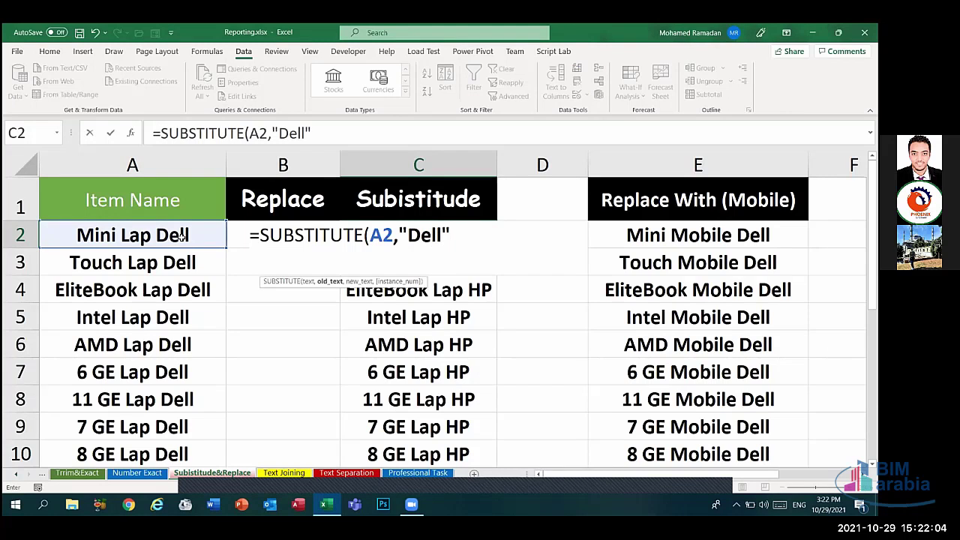
{"action": "type", "text": ","}
{"action": "type", "text": "\""}
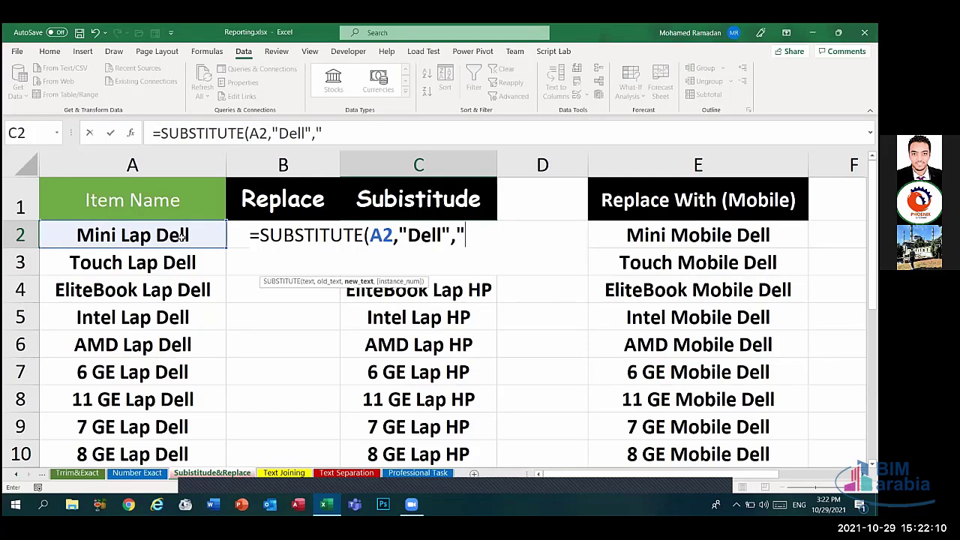
{"action": "type", "text": "HP"}
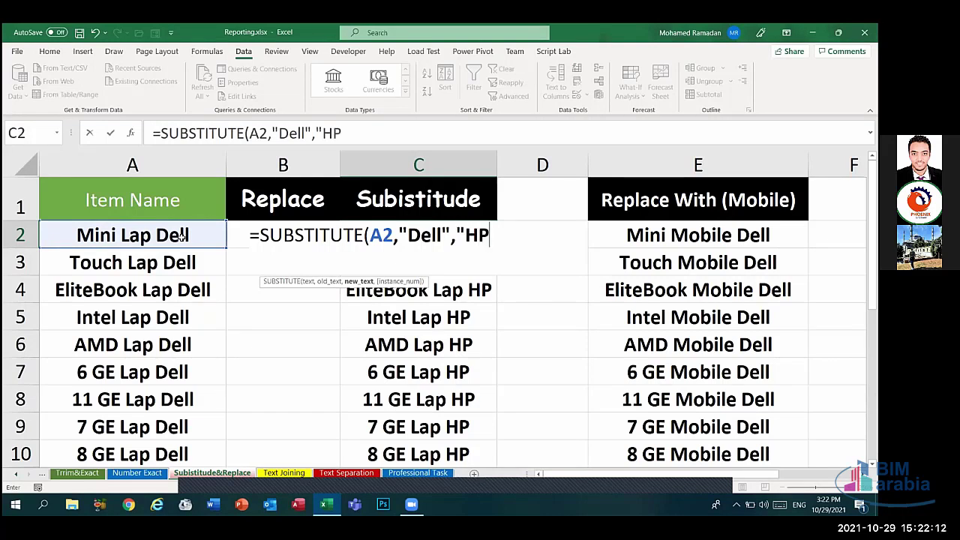
{"action": "type", "text": "\""}
{"action": "type", "text": ")"}
{"action": "key", "text": "Return"}
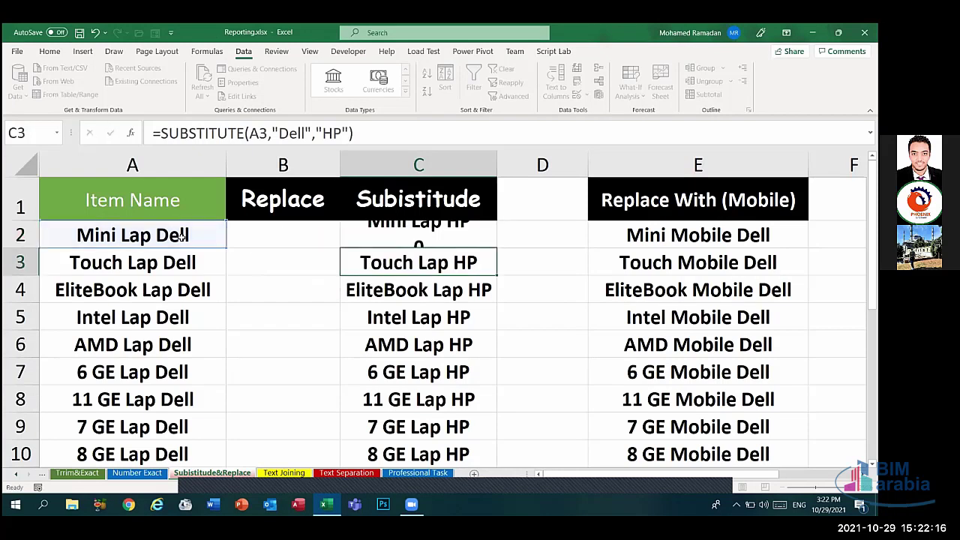
- Clear the Substitude results from C2 downward and return to the top of the column
{"action": "mouse_move", "coordinate": [357, 233]}
{"action": "left_mouse_down"}
{"action": "mouse_move", "coordinate": [390, 375]}
{"action": "mouse_move", "coordinate": [372, 383]}
{"action": "left_mouse_up"}
{"action": "key", "text": "Delete"}
{"action": "scroll", "coordinate": [393, 222], "scroll_direction": "up", "scroll_amount": 2}
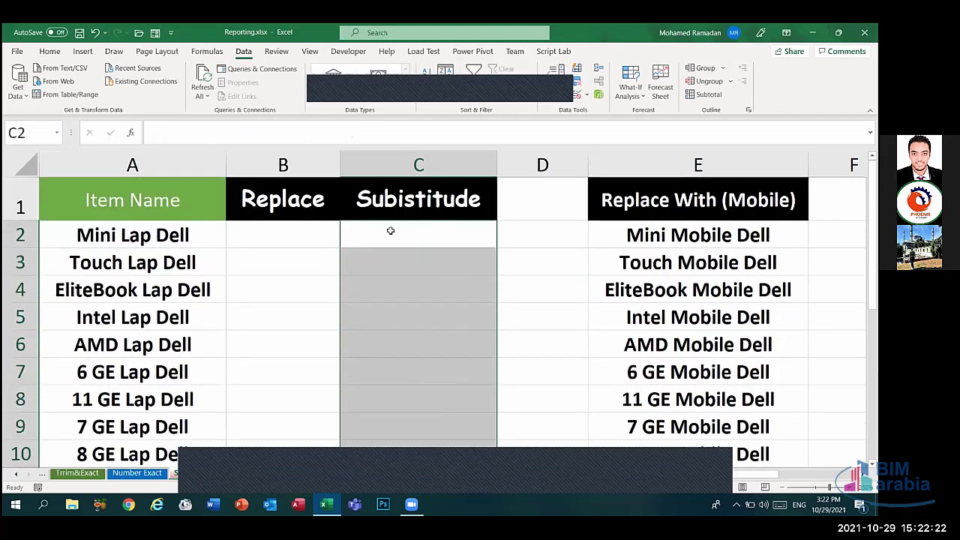
{"action": "left_click", "coordinate": [387, 229]}
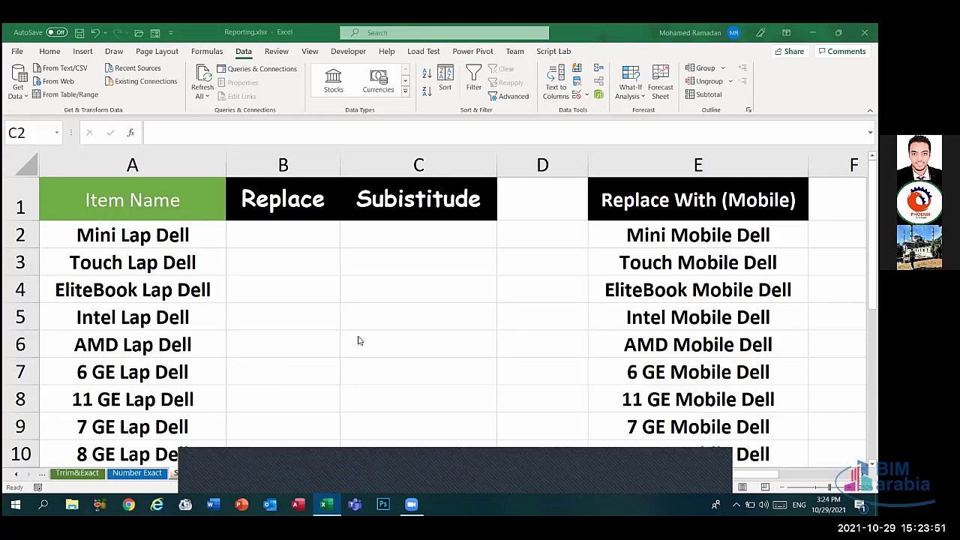
- Enter =SUBSTITUTE(A2,"Dell","HP") in C2 to turn Dell into HP
{"action": "double_click", "coordinate": [400, 236]}
{"action": "type", "text": "="}
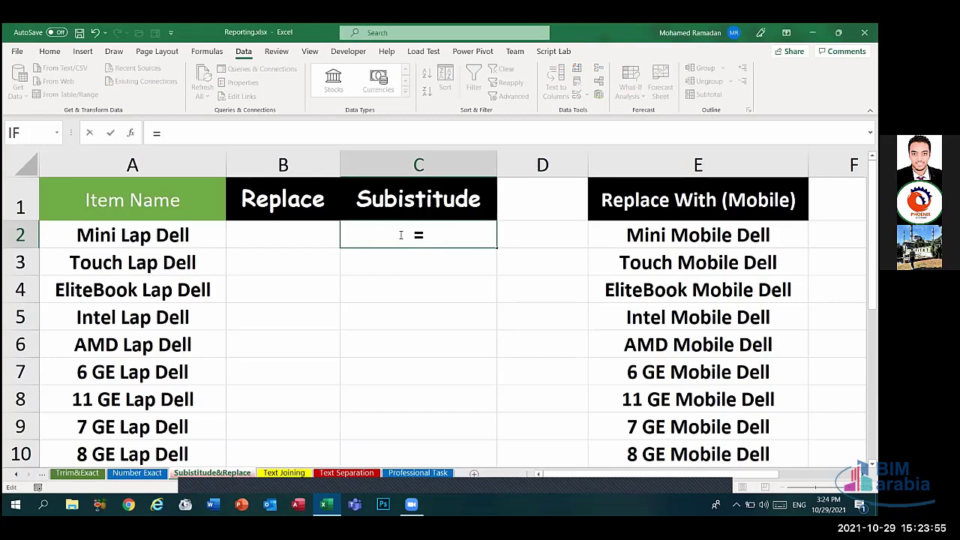
{"action": "type", "text": "S"}
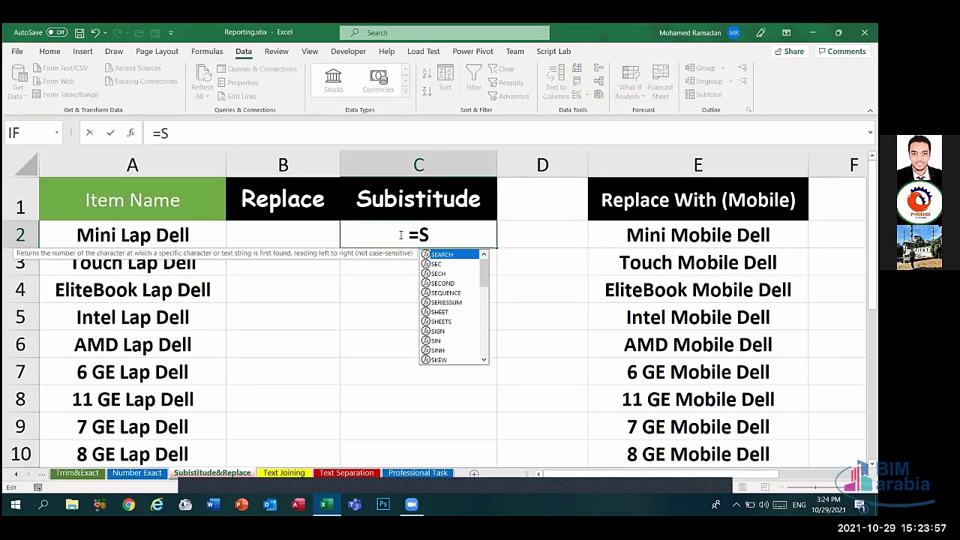
{"action": "type", "text": "UBS"}
{"action": "double_click", "coordinate": [428, 254]}
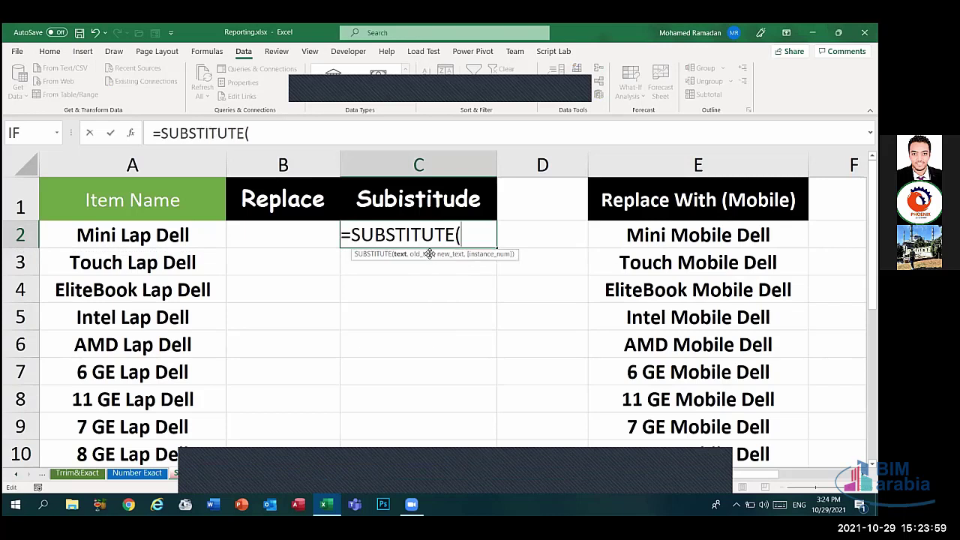
{"action": "left_click", "coordinate": [162, 236]}
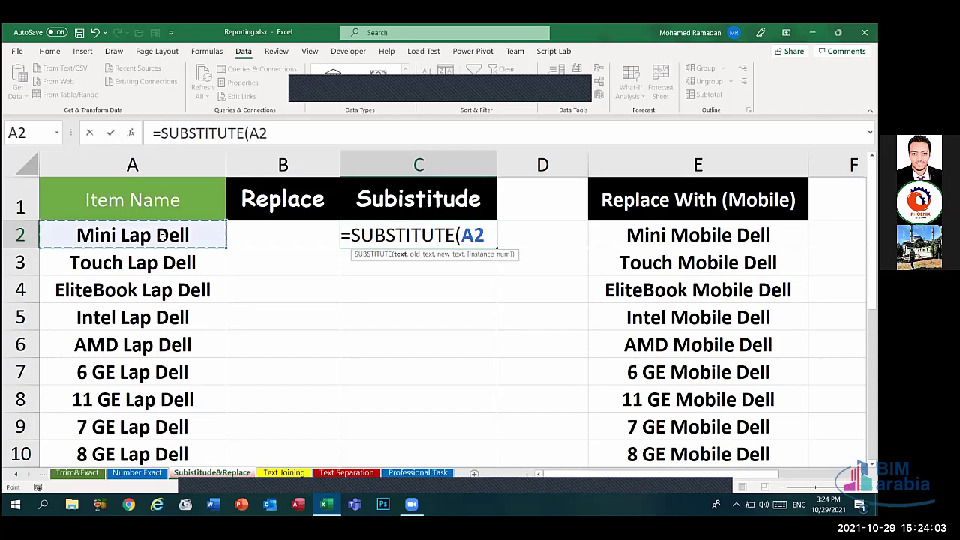
{"action": "type", "text": ","}
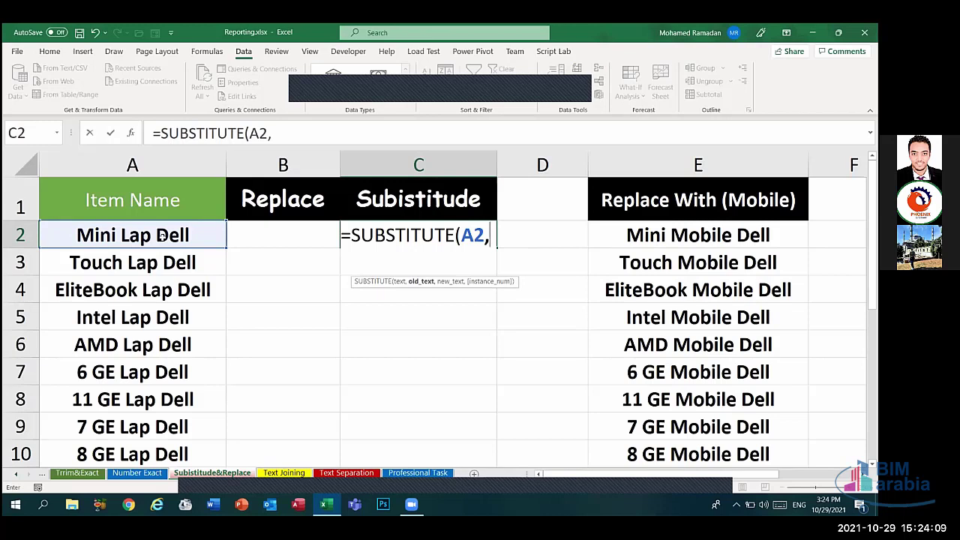
{"action": "type", "text": "\""}
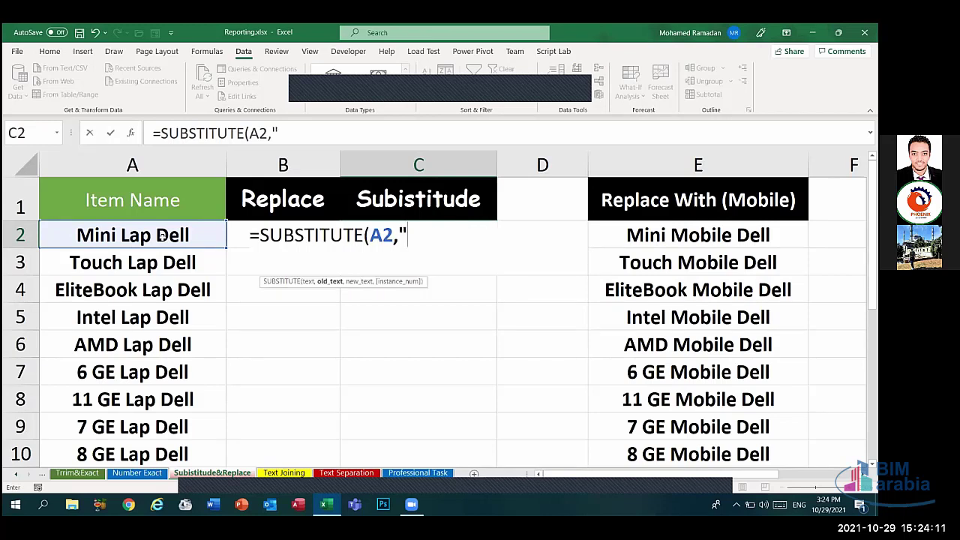
{"action": "type", "text": "D"}
{"action": "type", "text": "ell"}
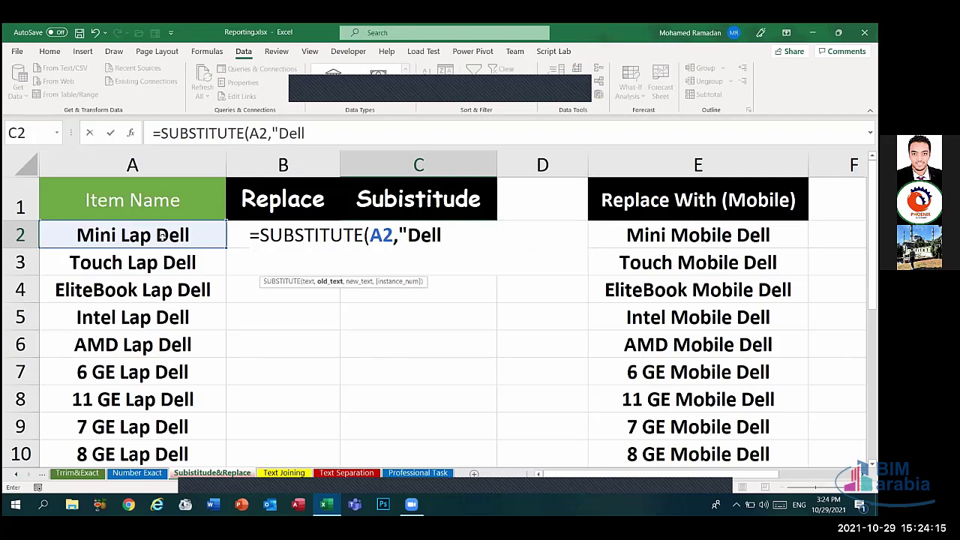
{"action": "type", "text": "\","}
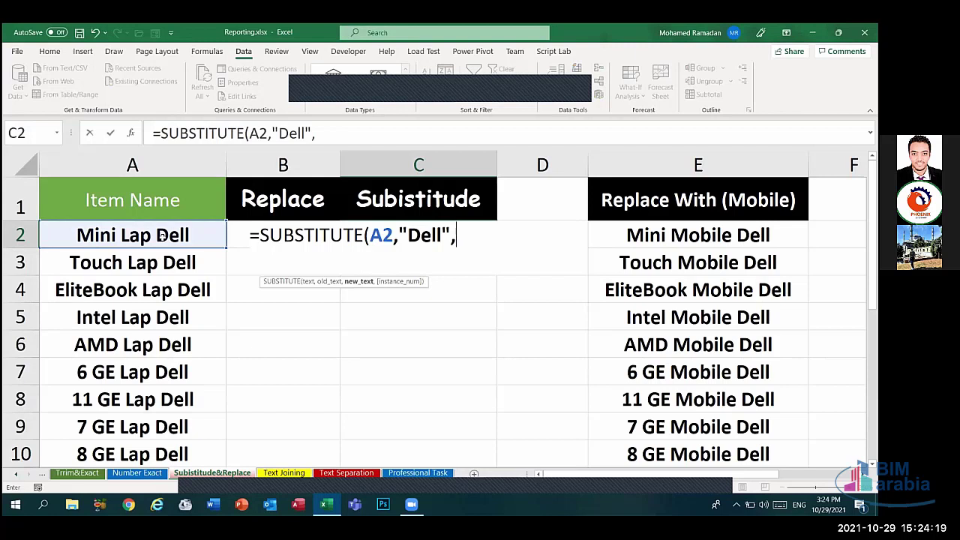
{"action": "type", "text": "\""}
{"action": "type", "text": "HP"}
{"action": "type", "text": "\")"}
{"action": "key", "text": "Return"}
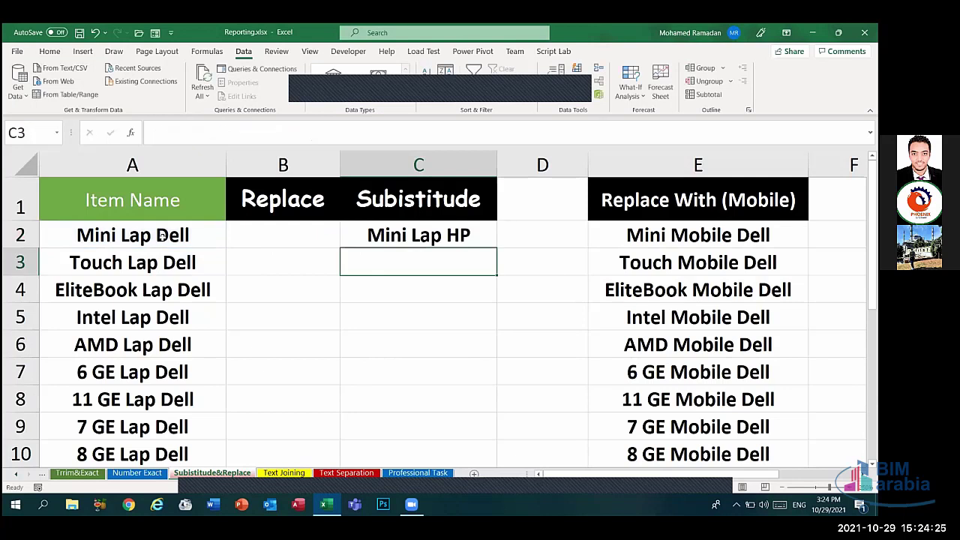
- Fill C2's formula down through row 10
{"action": "left_click", "coordinate": [369, 238]}
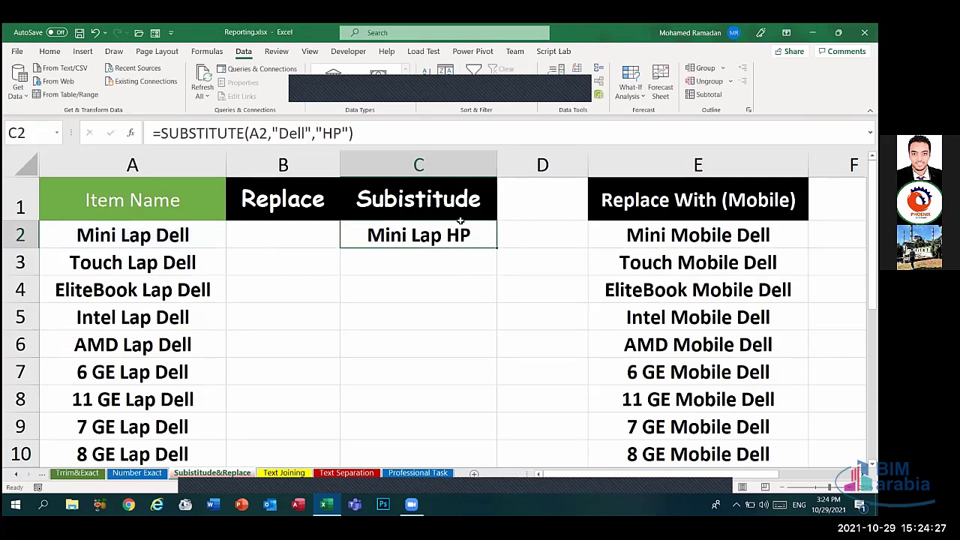
{"action": "double_click", "coordinate": [495, 246]}
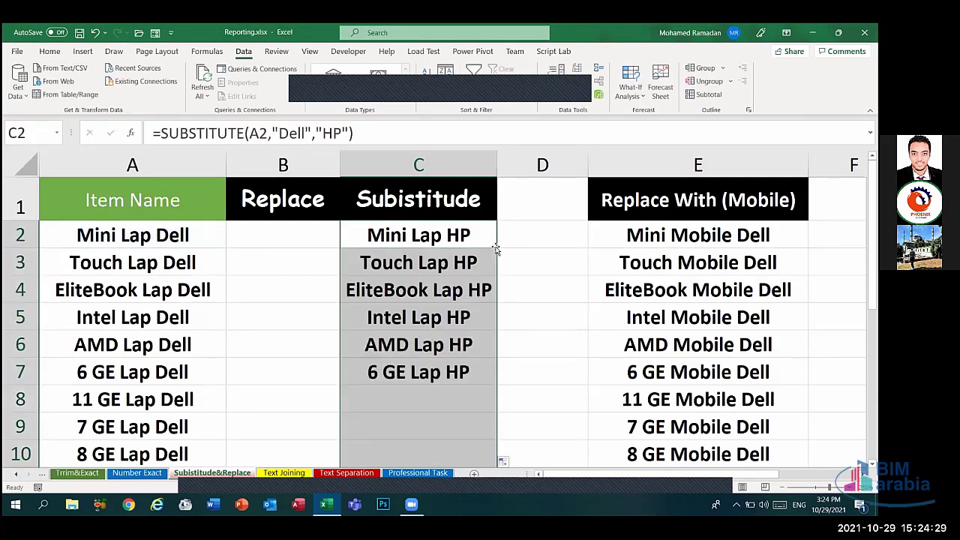
{"action": "left_click", "coordinate": [386, 240]}
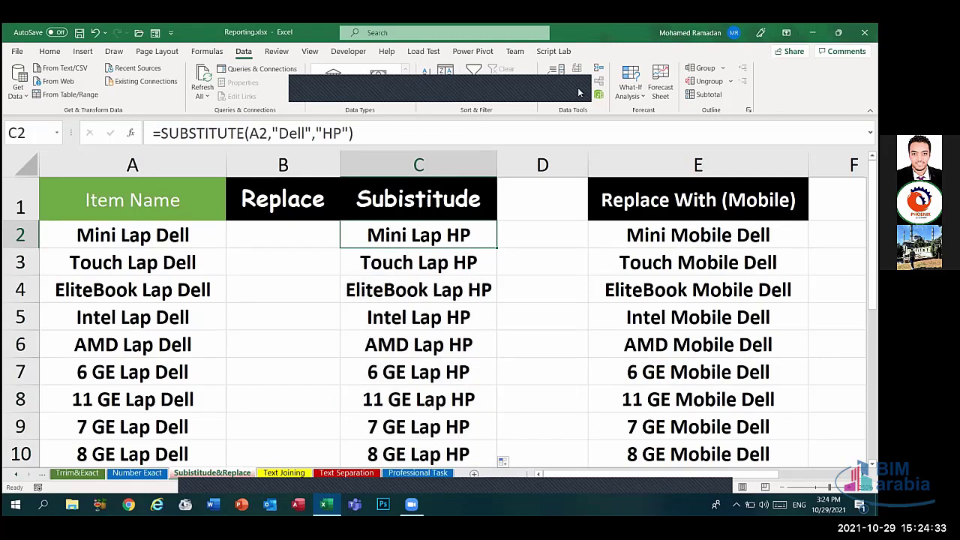
- Browse the Professional Task, Text Separation, Text Joining, Number Exact and Trrim&Exact sheets, then close Reporting.xlsx without saving
{"action": "left_click", "coordinate": [395, 473]}
{"action": "left_click", "coordinate": [346, 473]}
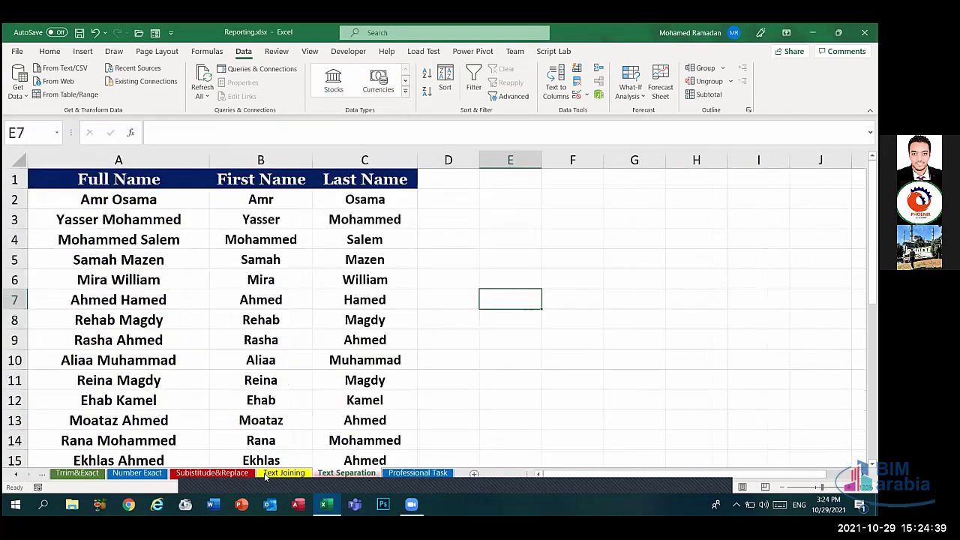
{"action": "left_click", "coordinate": [266, 473]}
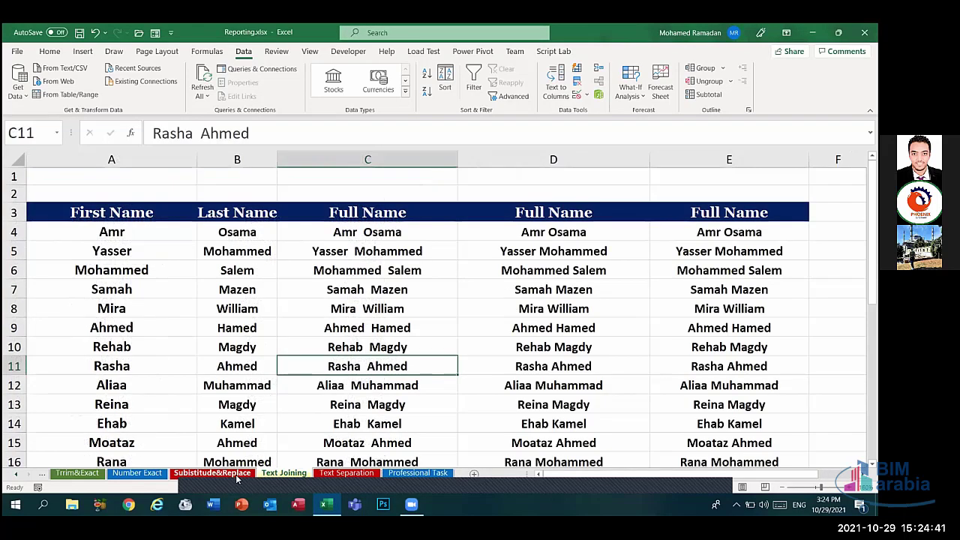
{"action": "left_click", "coordinate": [235, 474]}
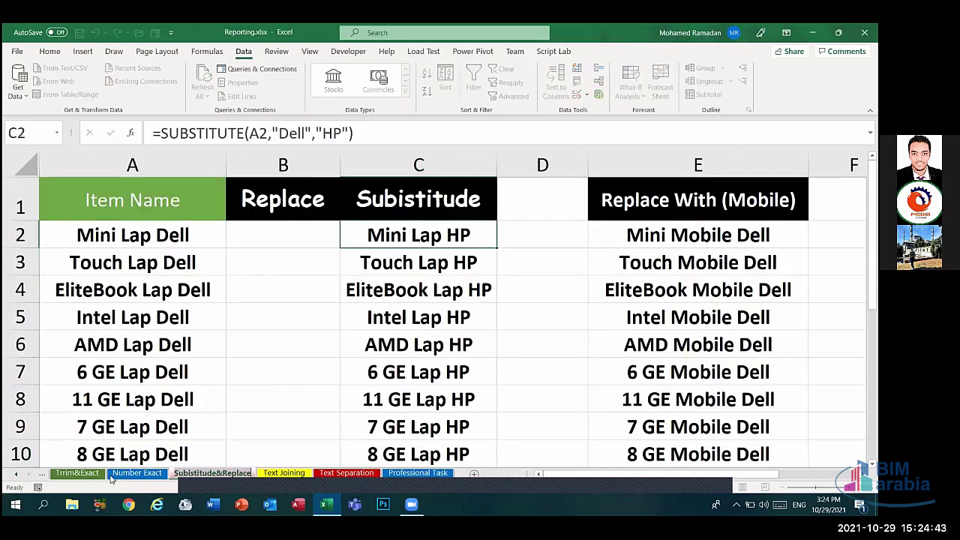
{"action": "left_click", "coordinate": [113, 474]}
{"action": "left_click", "coordinate": [78, 474]}
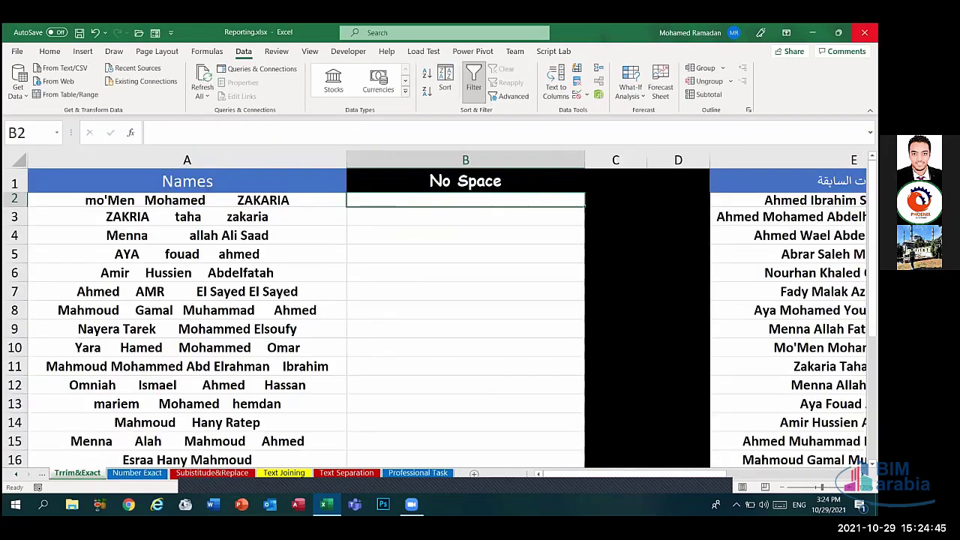
{"action": "left_click", "coordinate": [863, 32]}
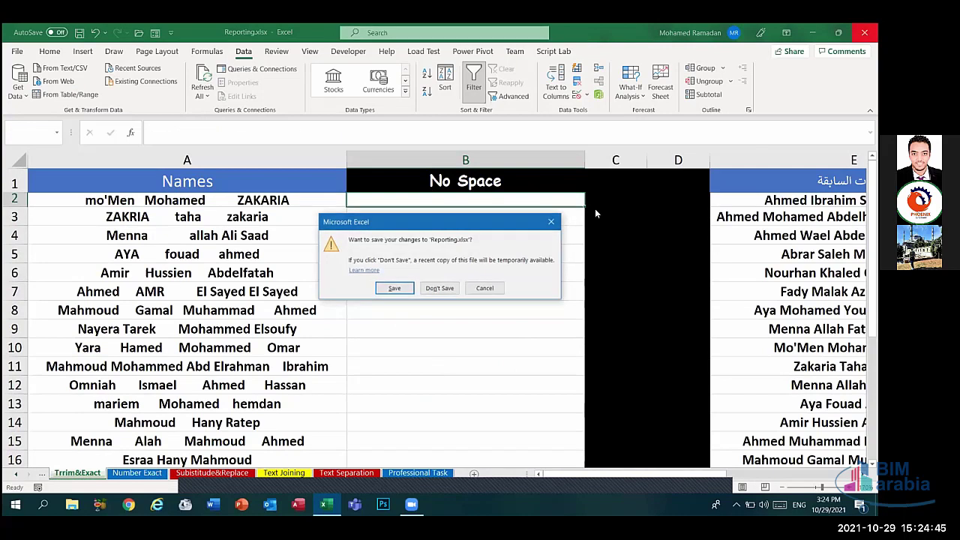
{"action": "left_click", "coordinate": [440, 292]}
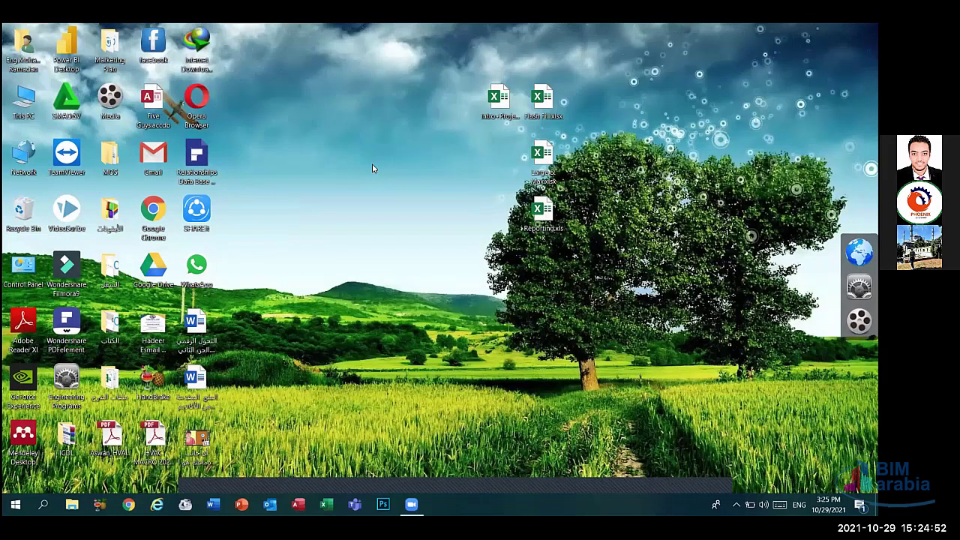
- Advance the desktop wallpaper with Next desktop background three times until the beach scene appears
{"action": "right_click", "coordinate": [370, 169]}
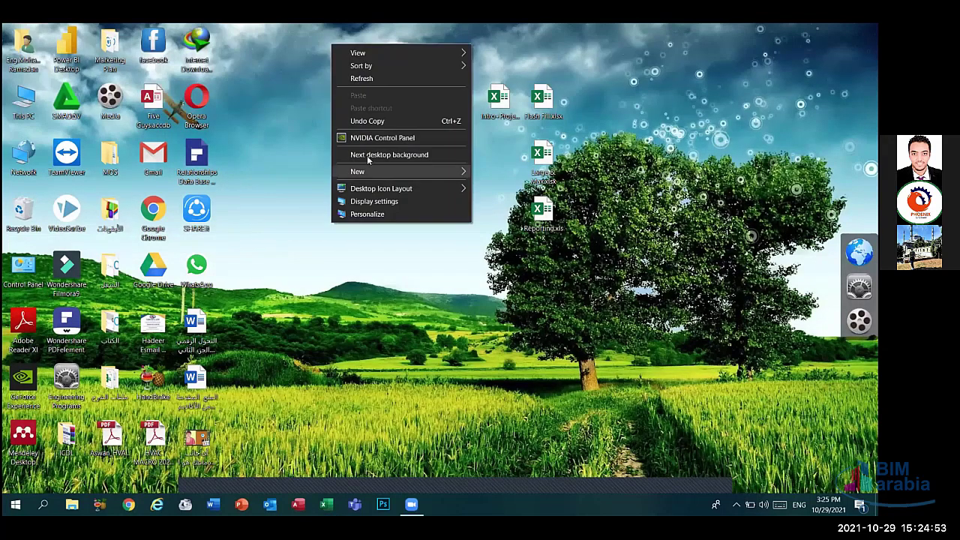
{"action": "mouse_move", "coordinate": [381, 191]}
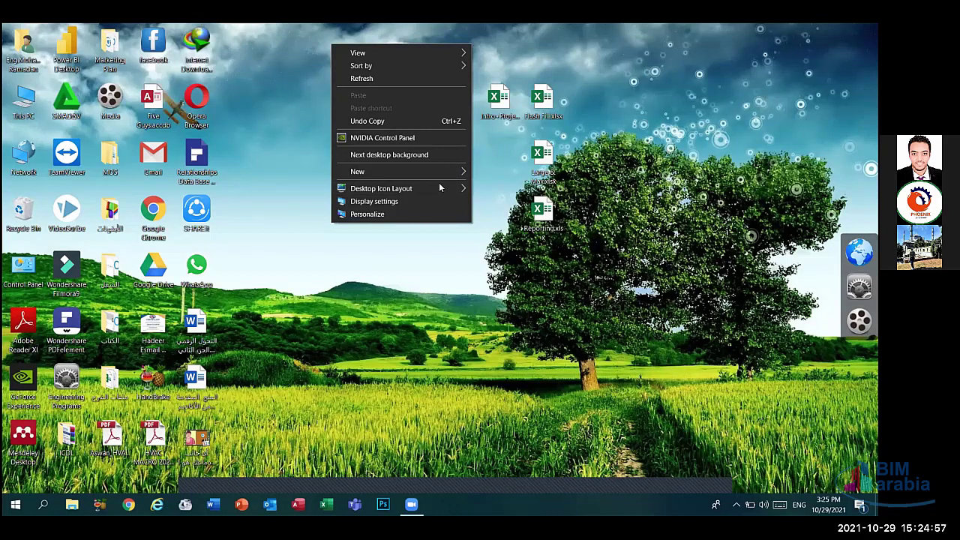
{"action": "mouse_move", "coordinate": [460, 193]}
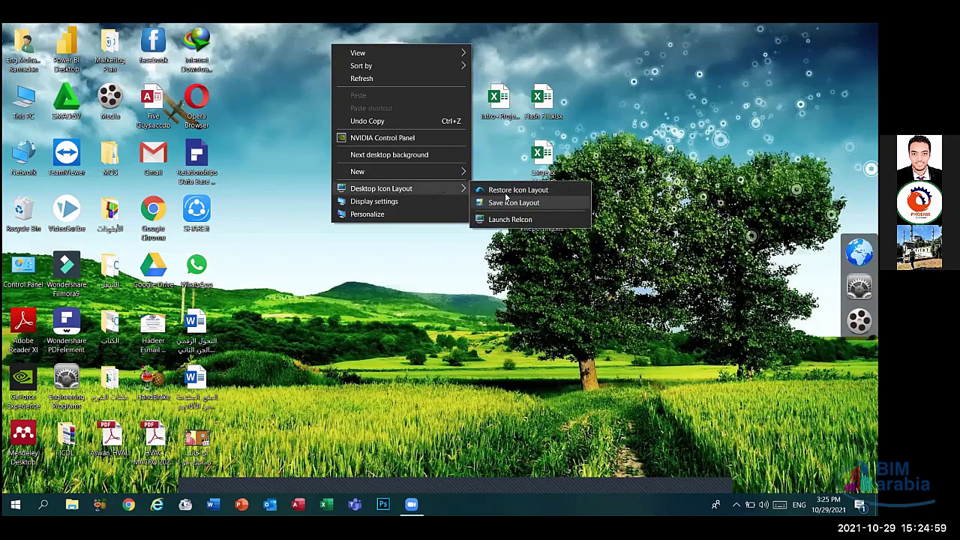
{"action": "left_click", "coordinate": [400, 155]}
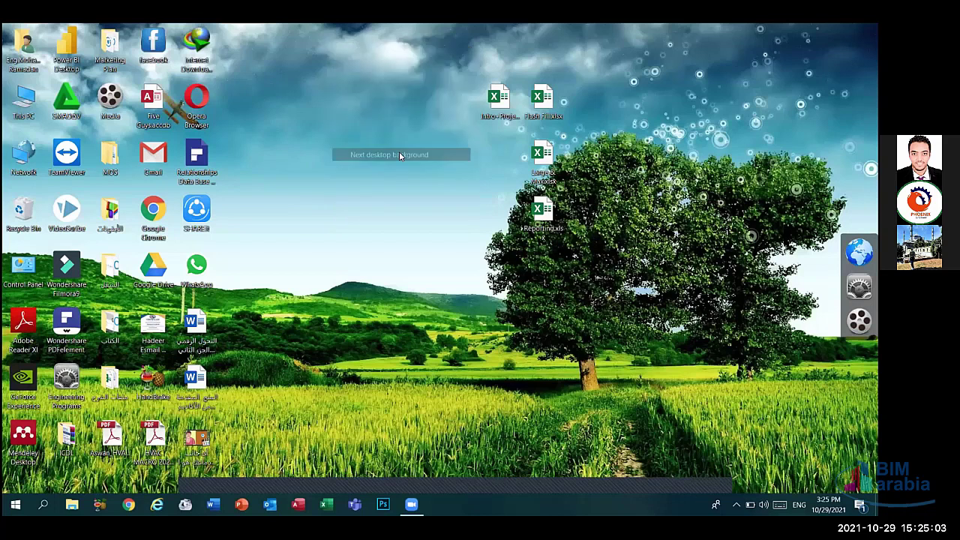
{"action": "right_click", "coordinate": [402, 150]}
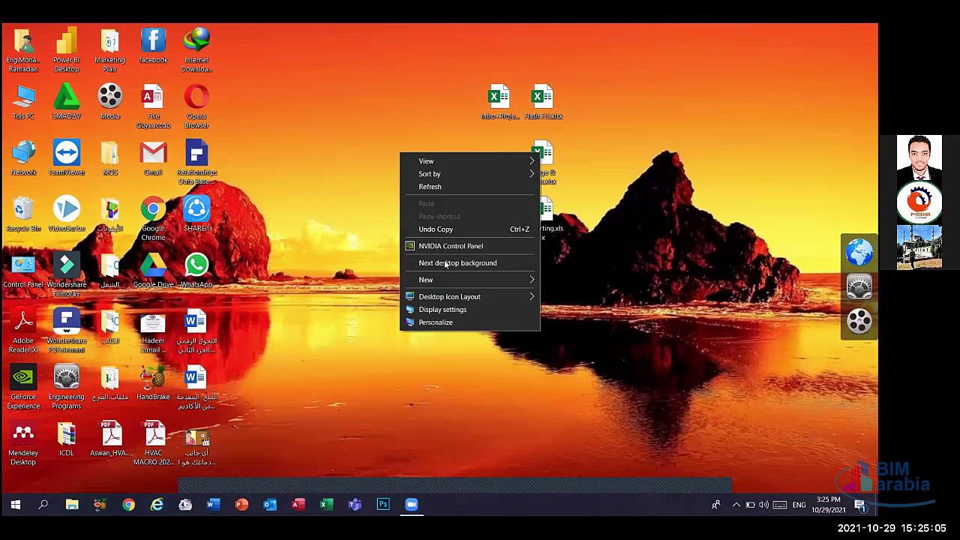
{"action": "left_click", "coordinate": [444, 260]}
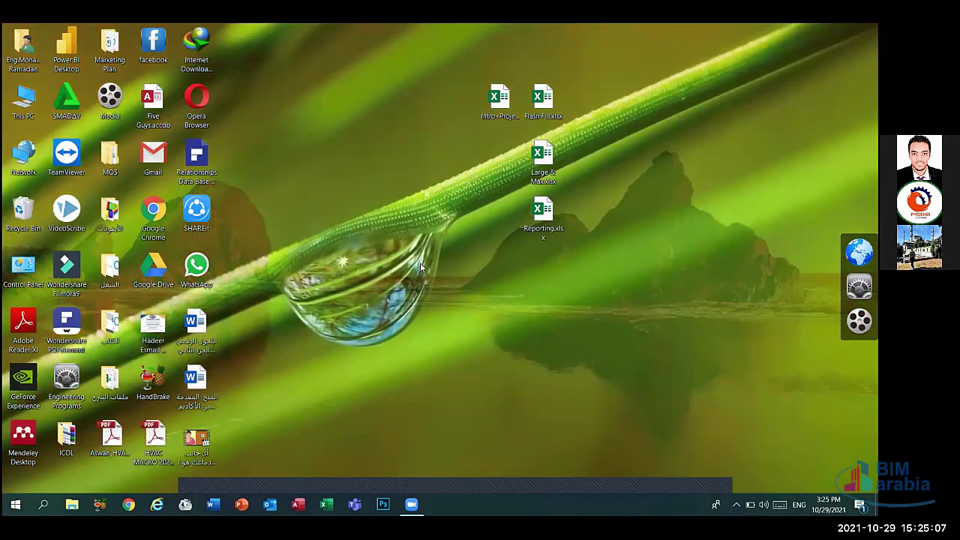
{"action": "right_click", "coordinate": [364, 172]}
{"action": "left_click", "coordinate": [412, 282]}
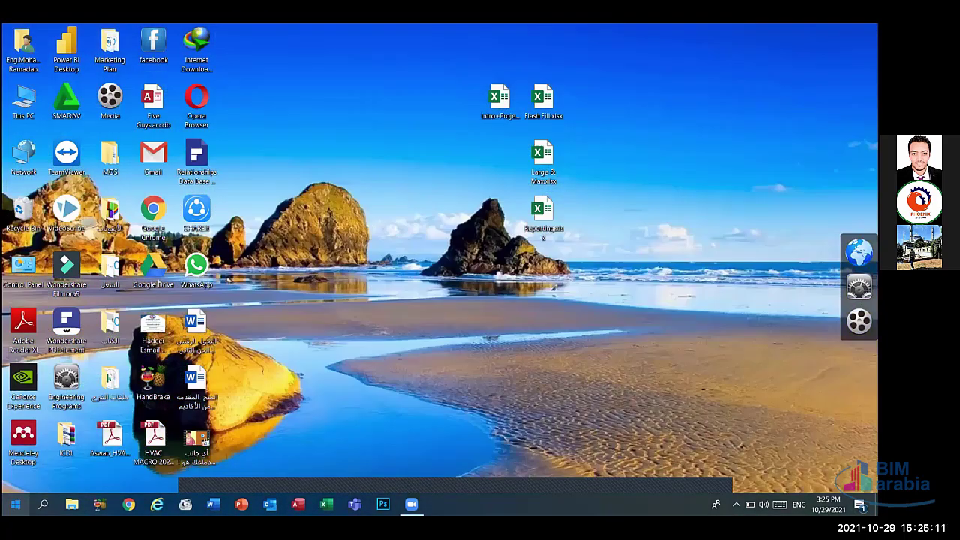
{"action": "left_click", "coordinate": [15, 504]}
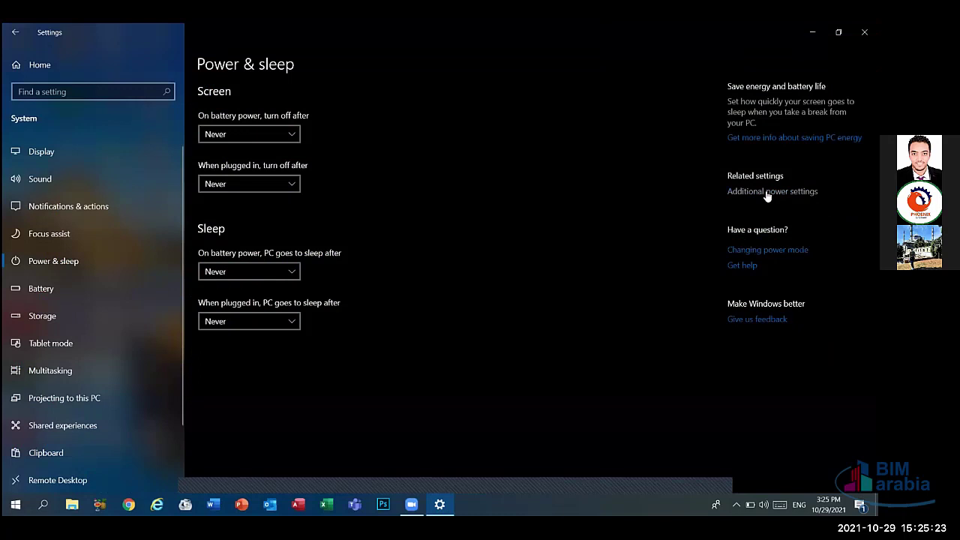
{"action": "left_click", "coordinate": [766, 192]}
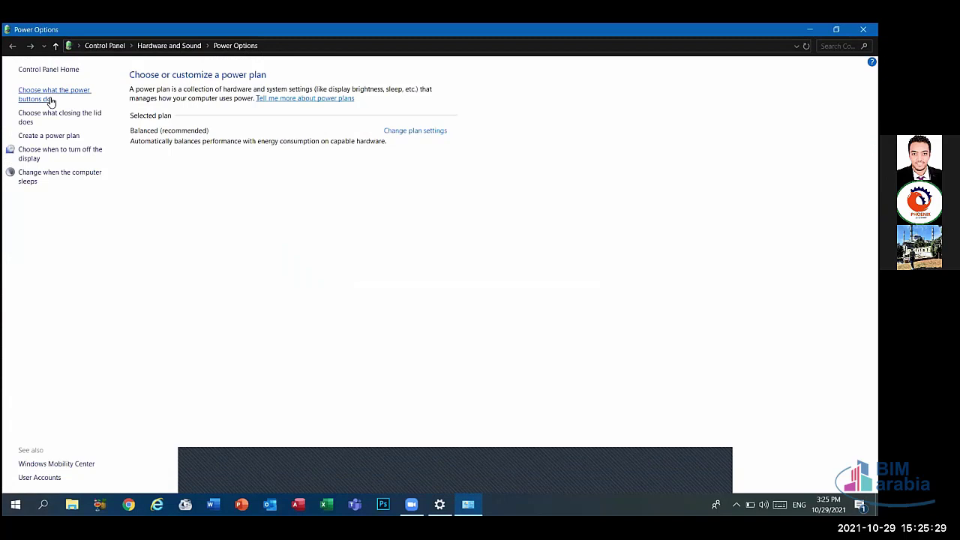
{"action": "left_click", "coordinate": [51, 101]}
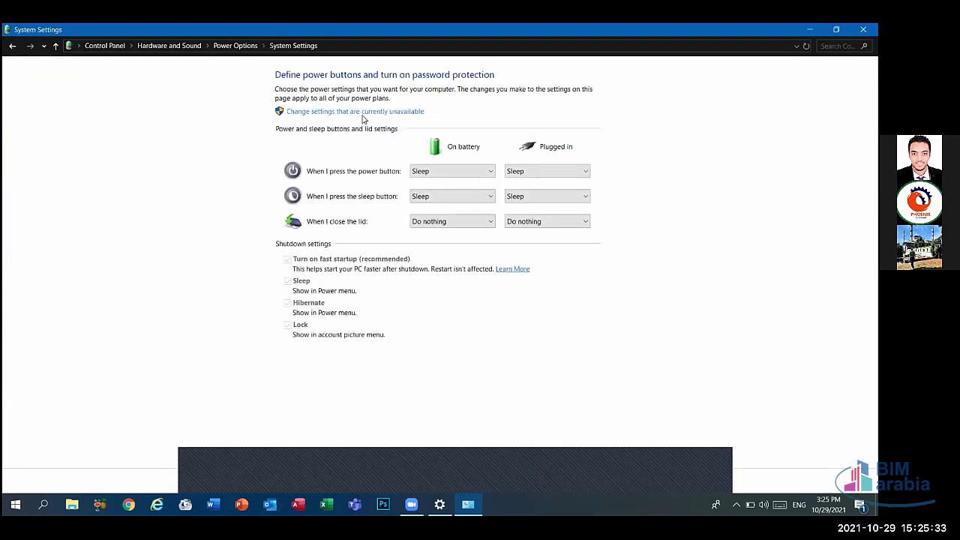
{"action": "left_click", "coordinate": [363, 113]}
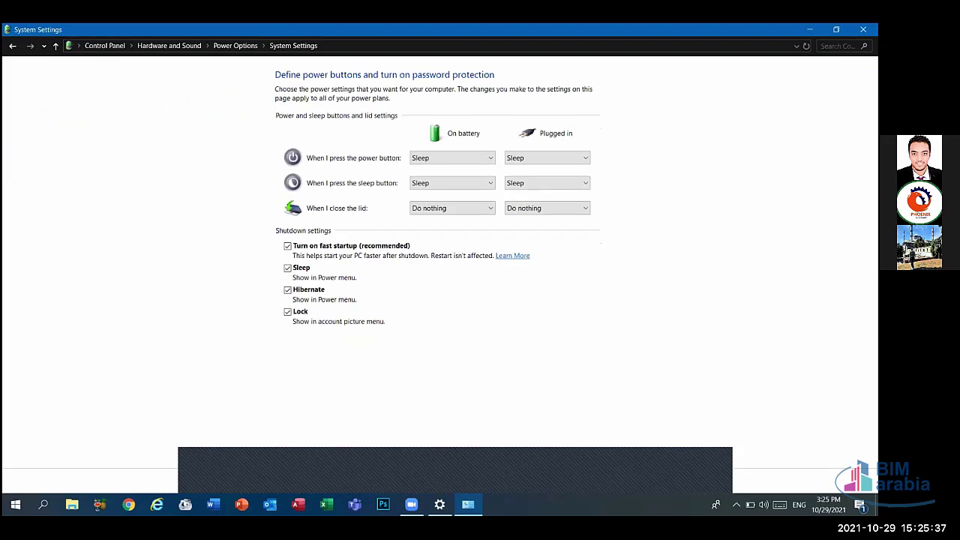
{"action": "left_click", "coordinate": [15, 504]}
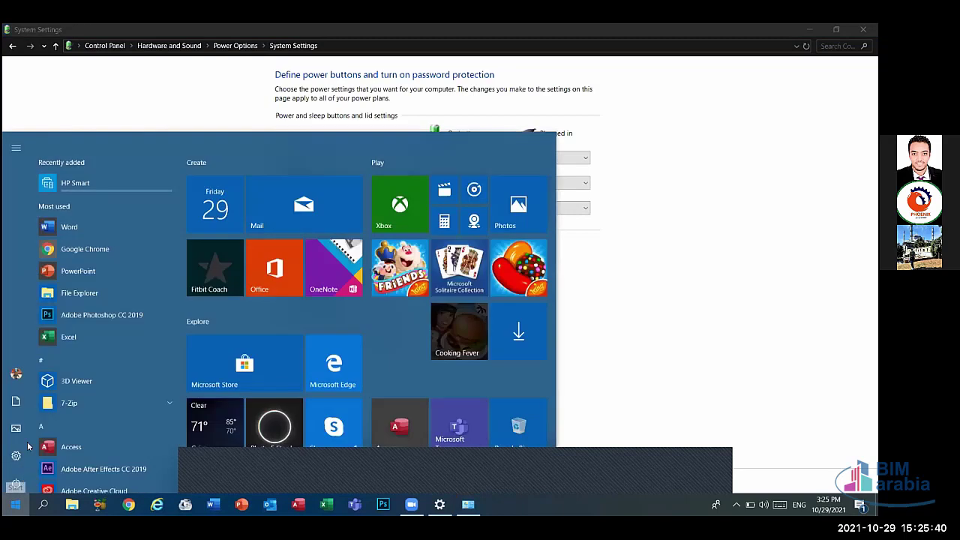
{"action": "left_click", "coordinate": [15, 484]}
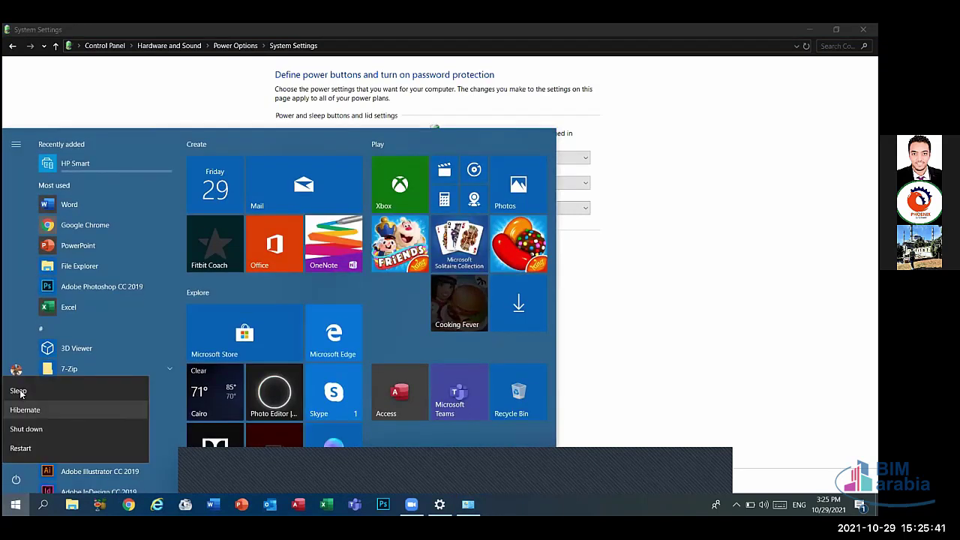
{"action": "left_click", "coordinate": [672, 214]}
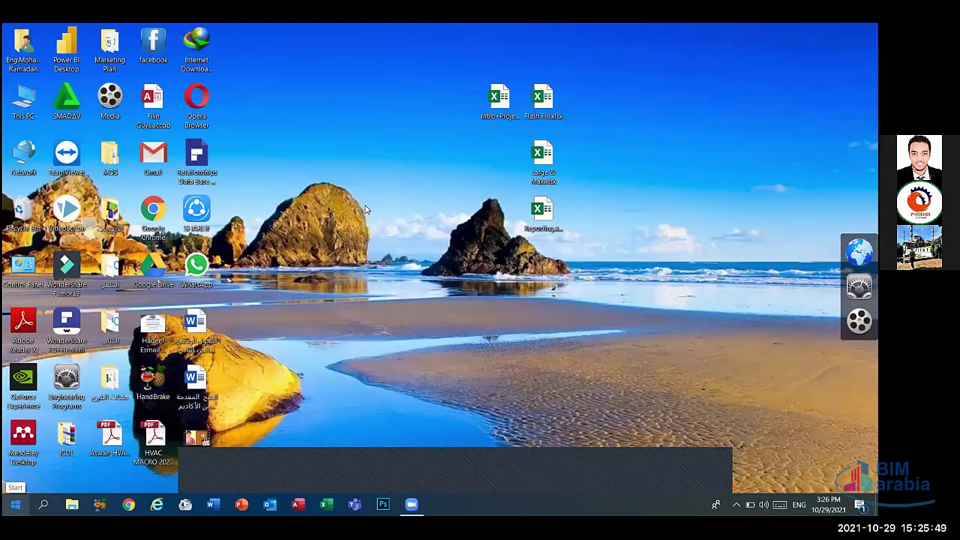
{"action": "right_click", "coordinate": [421, 364]}
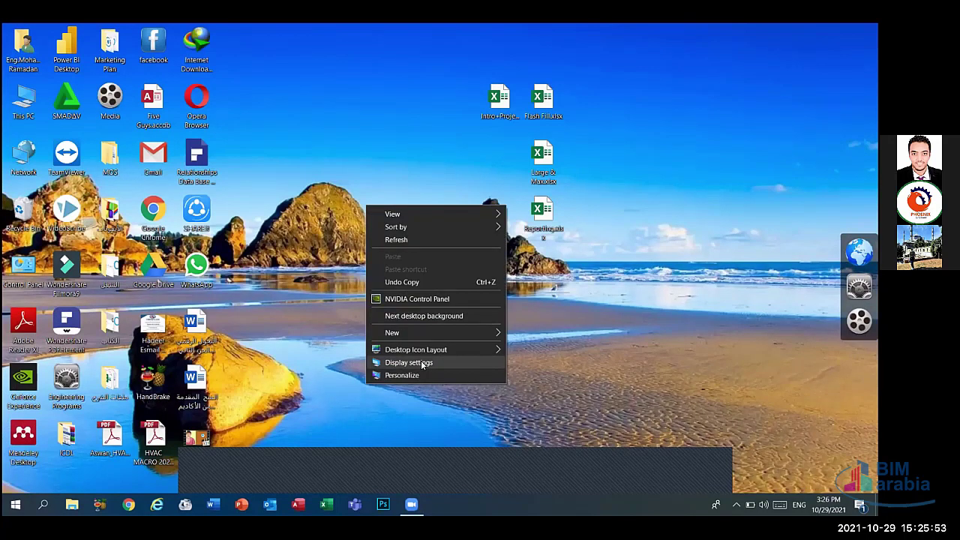
{"action": "left_click", "coordinate": [422, 363]}
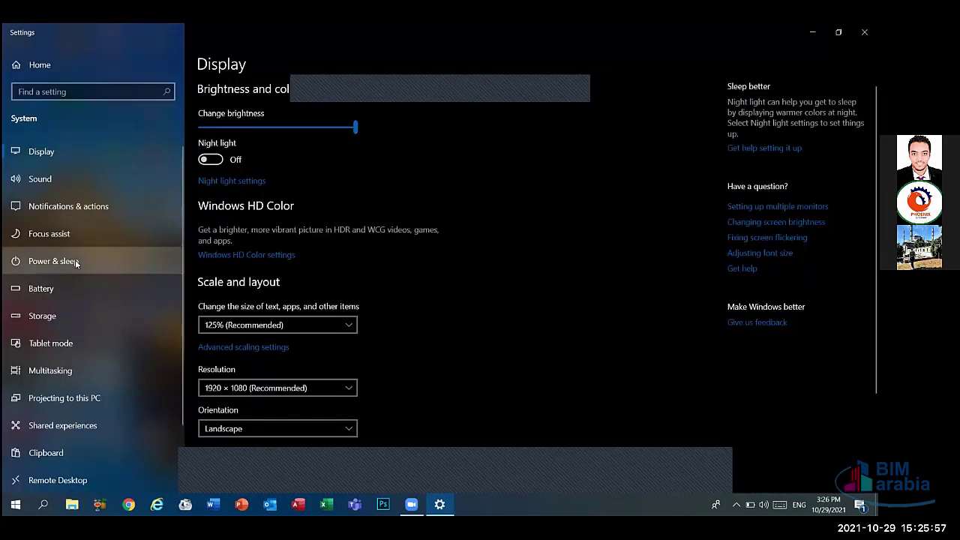
{"action": "left_click", "coordinate": [75, 259]}
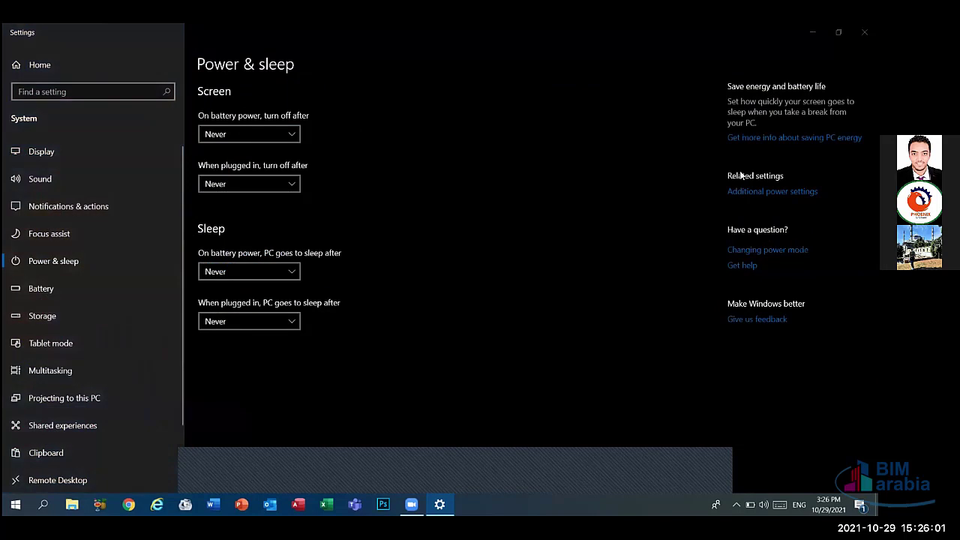
{"action": "left_click", "coordinate": [777, 197]}
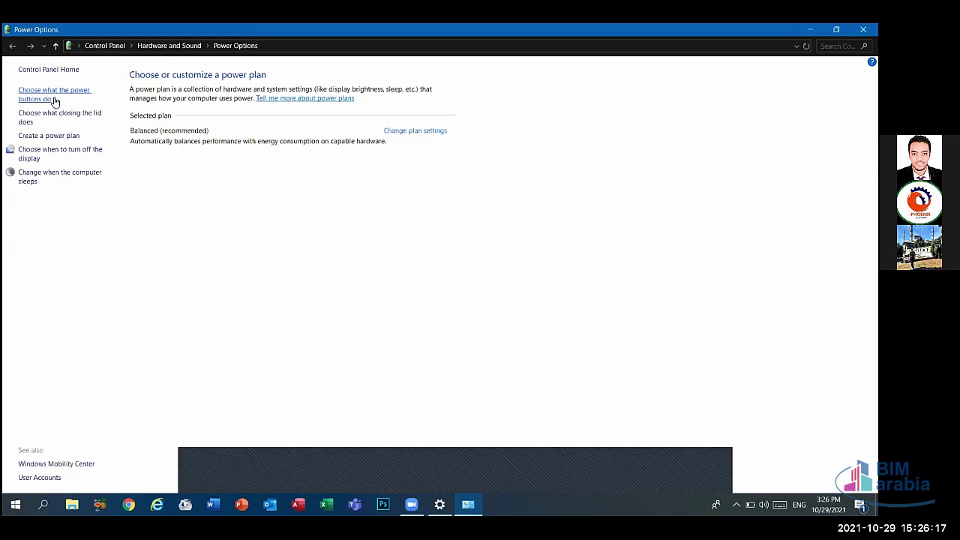
{"action": "left_click", "coordinate": [54, 99]}
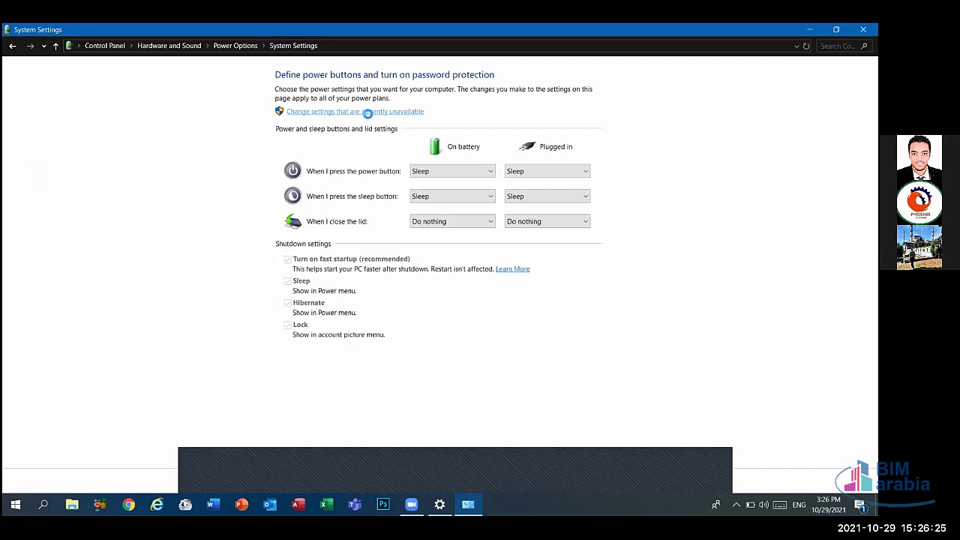
{"action": "left_click", "coordinate": [368, 114]}
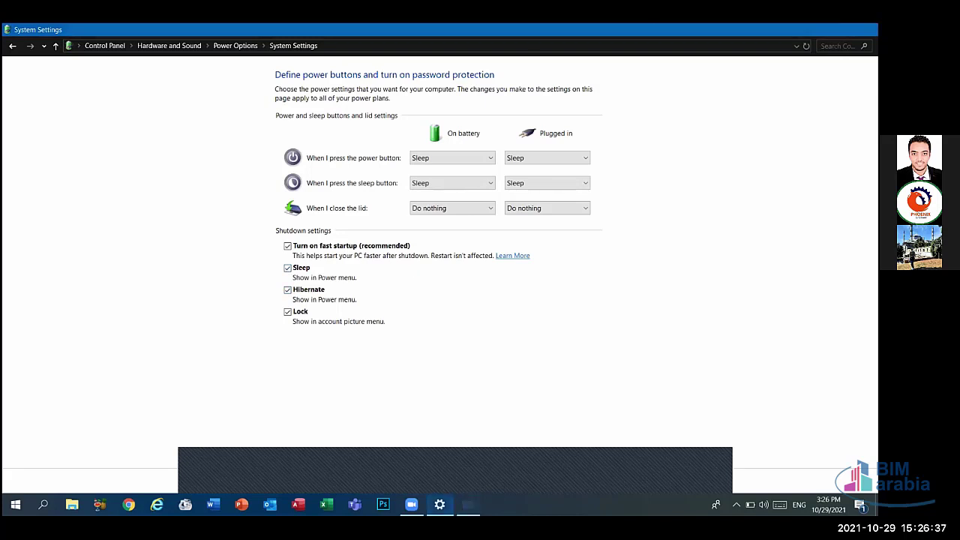
{"action": "left_click", "coordinate": [862, 29]}
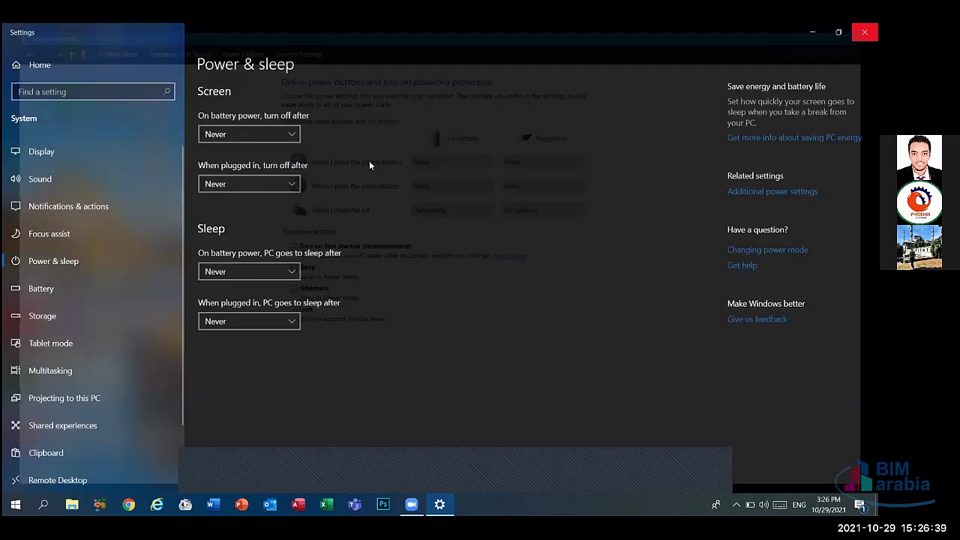